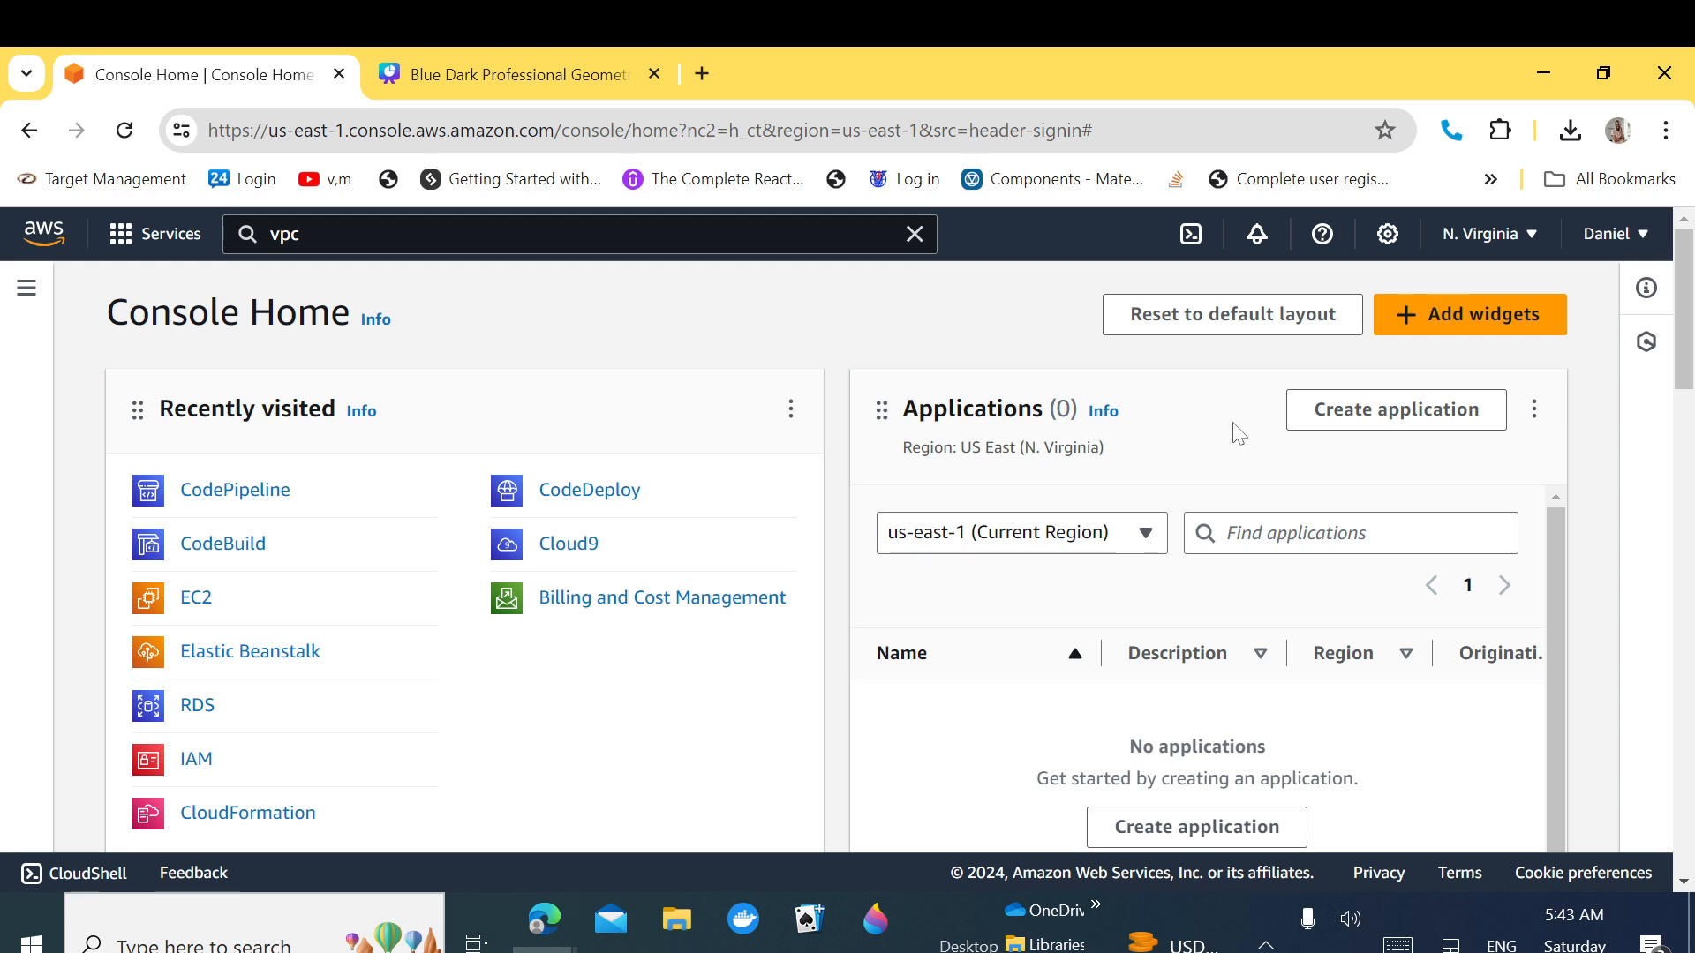
Step: Change the console region from US East (N. Virginia) to US East (Ohio)
left_click(1469, 256)
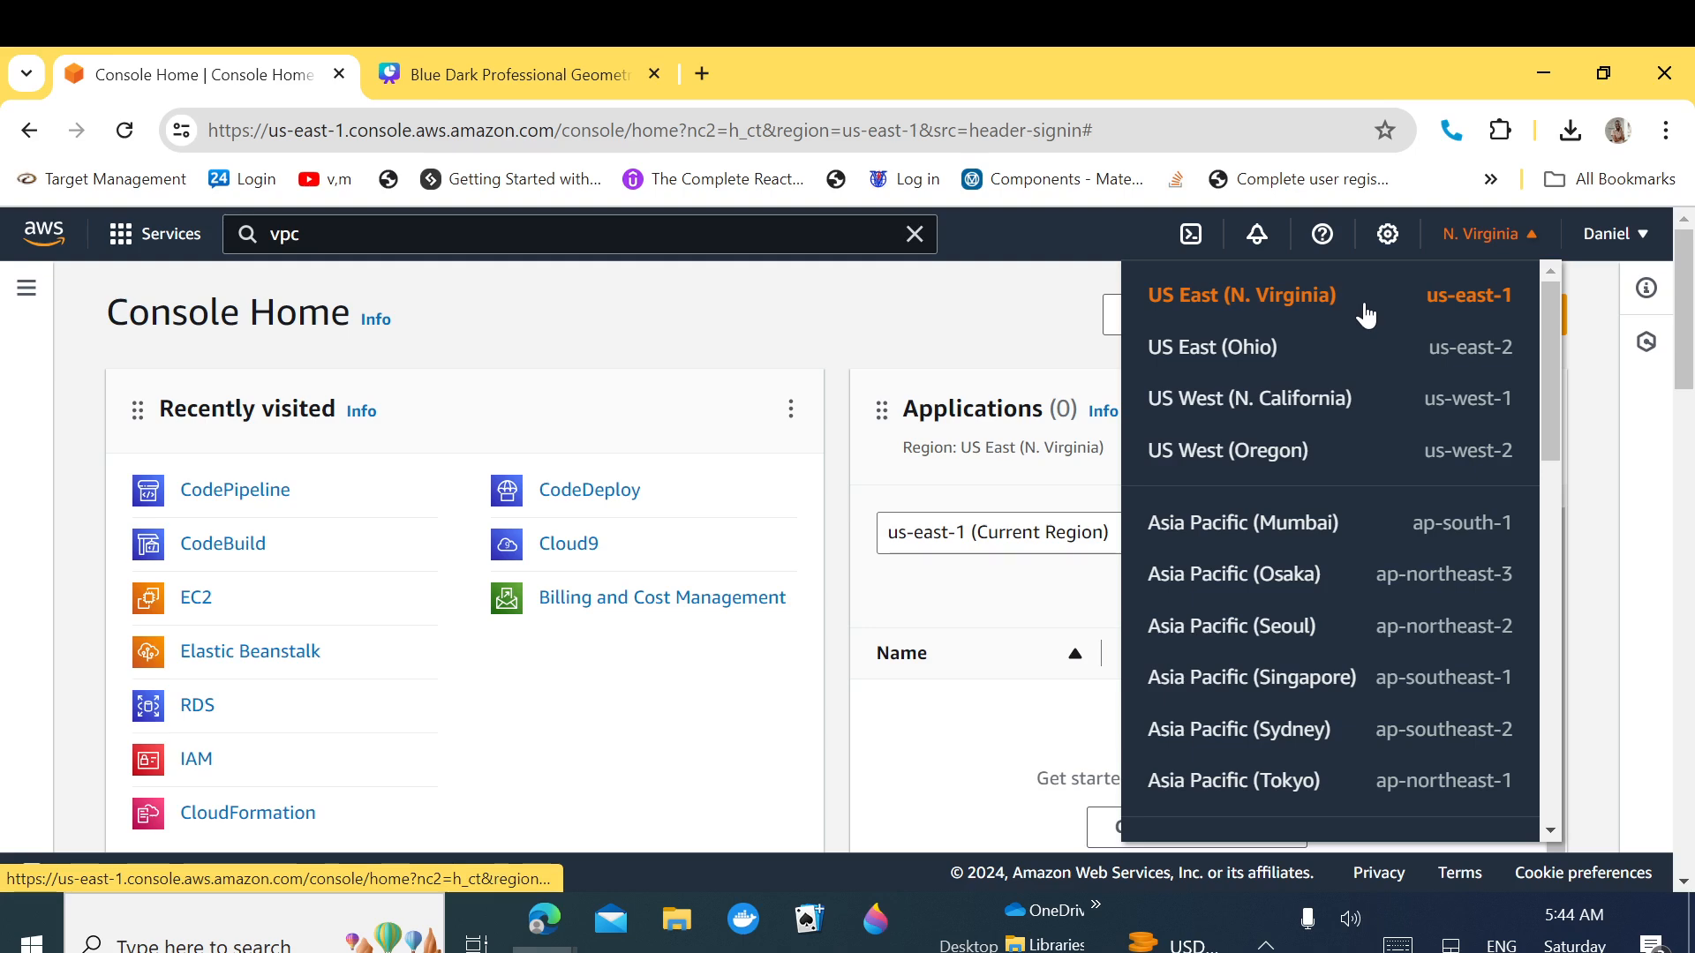
left_click(1294, 355)
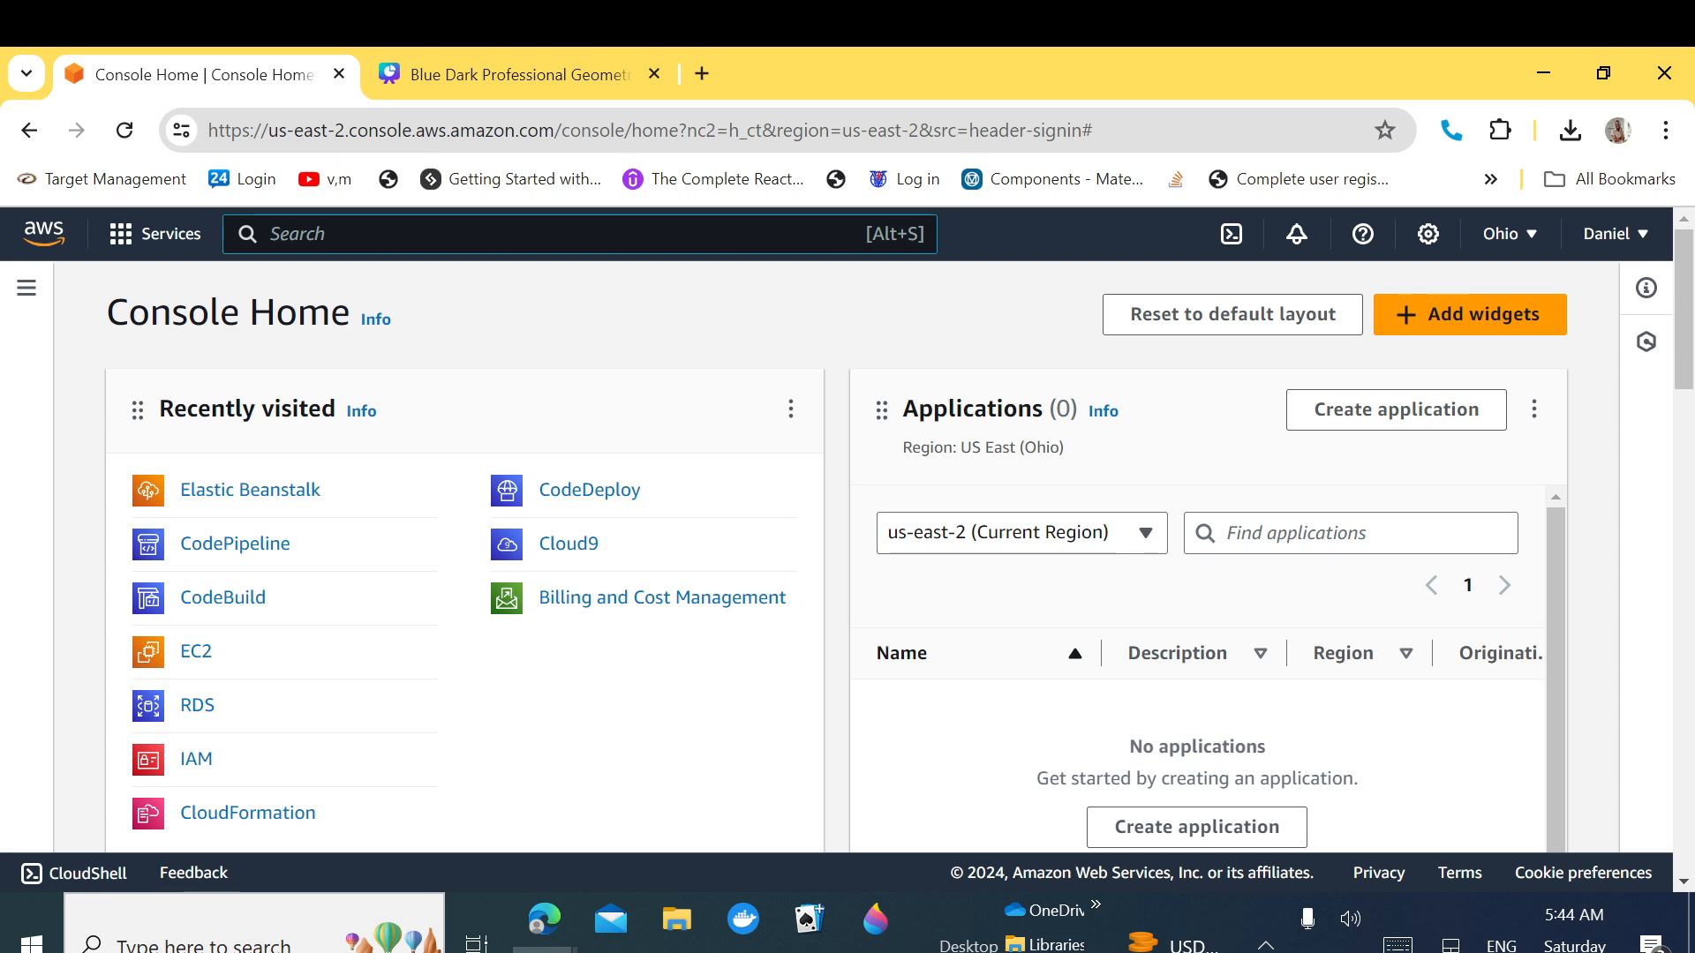
Step: Open the VPC service in a new tab from a 'vpc' search and list the existing Ohio VPCs
type("vpc")
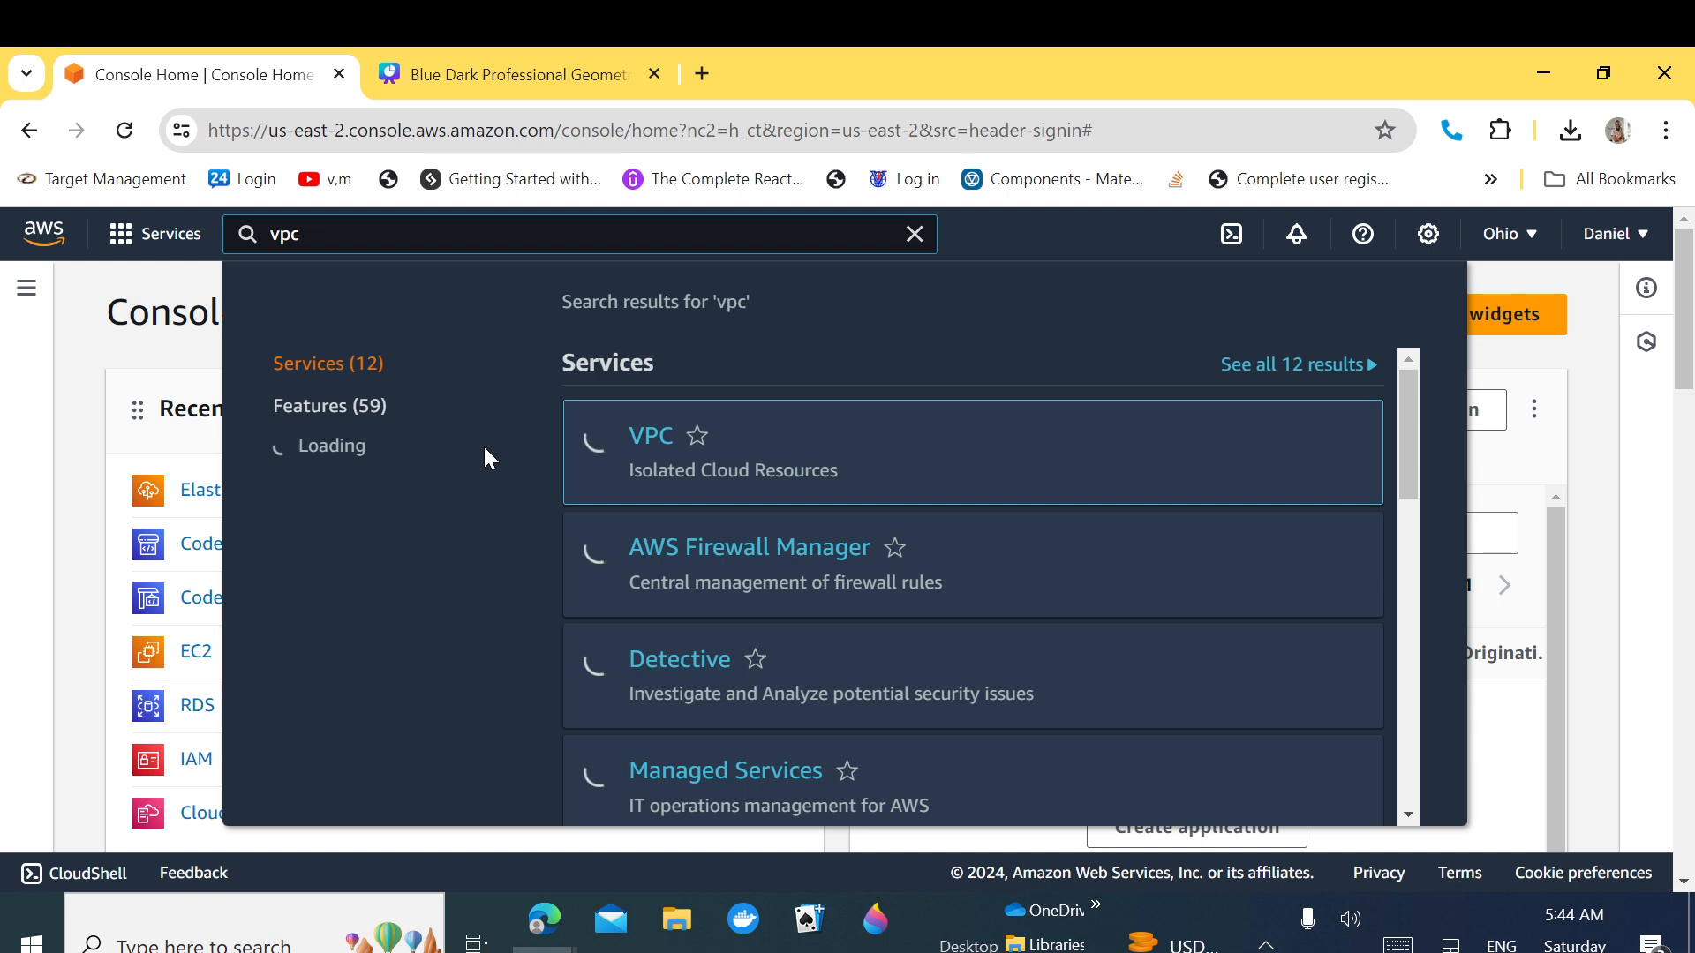
right_click(650, 441)
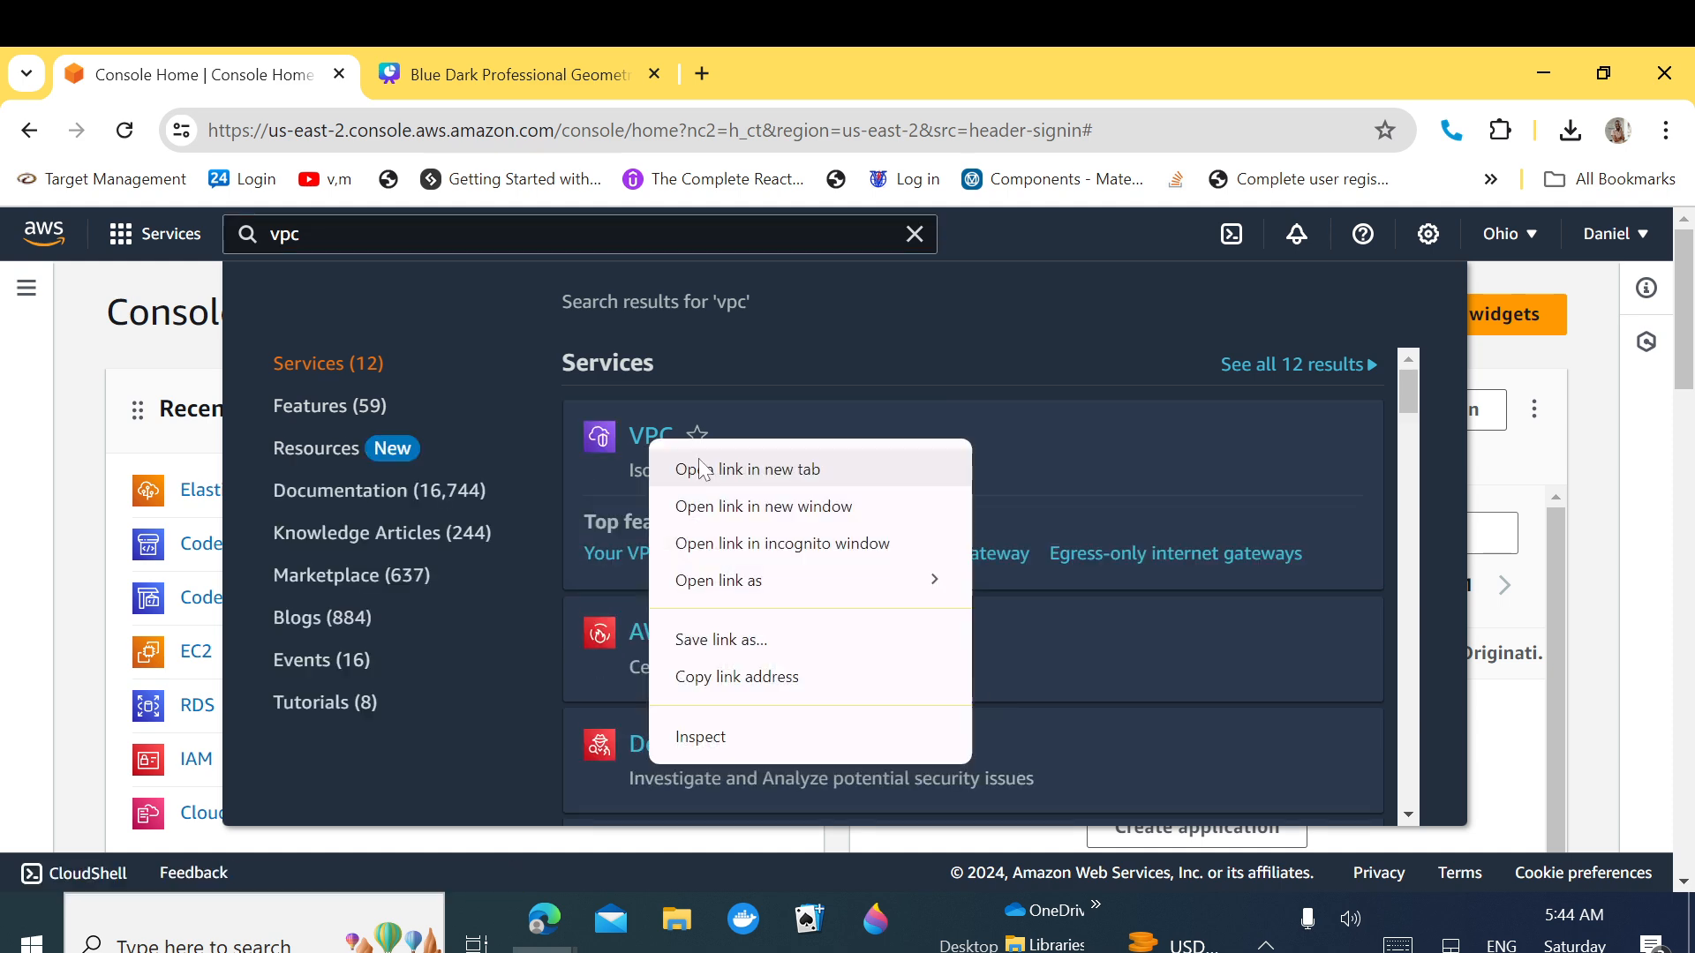
left_click(699, 467)
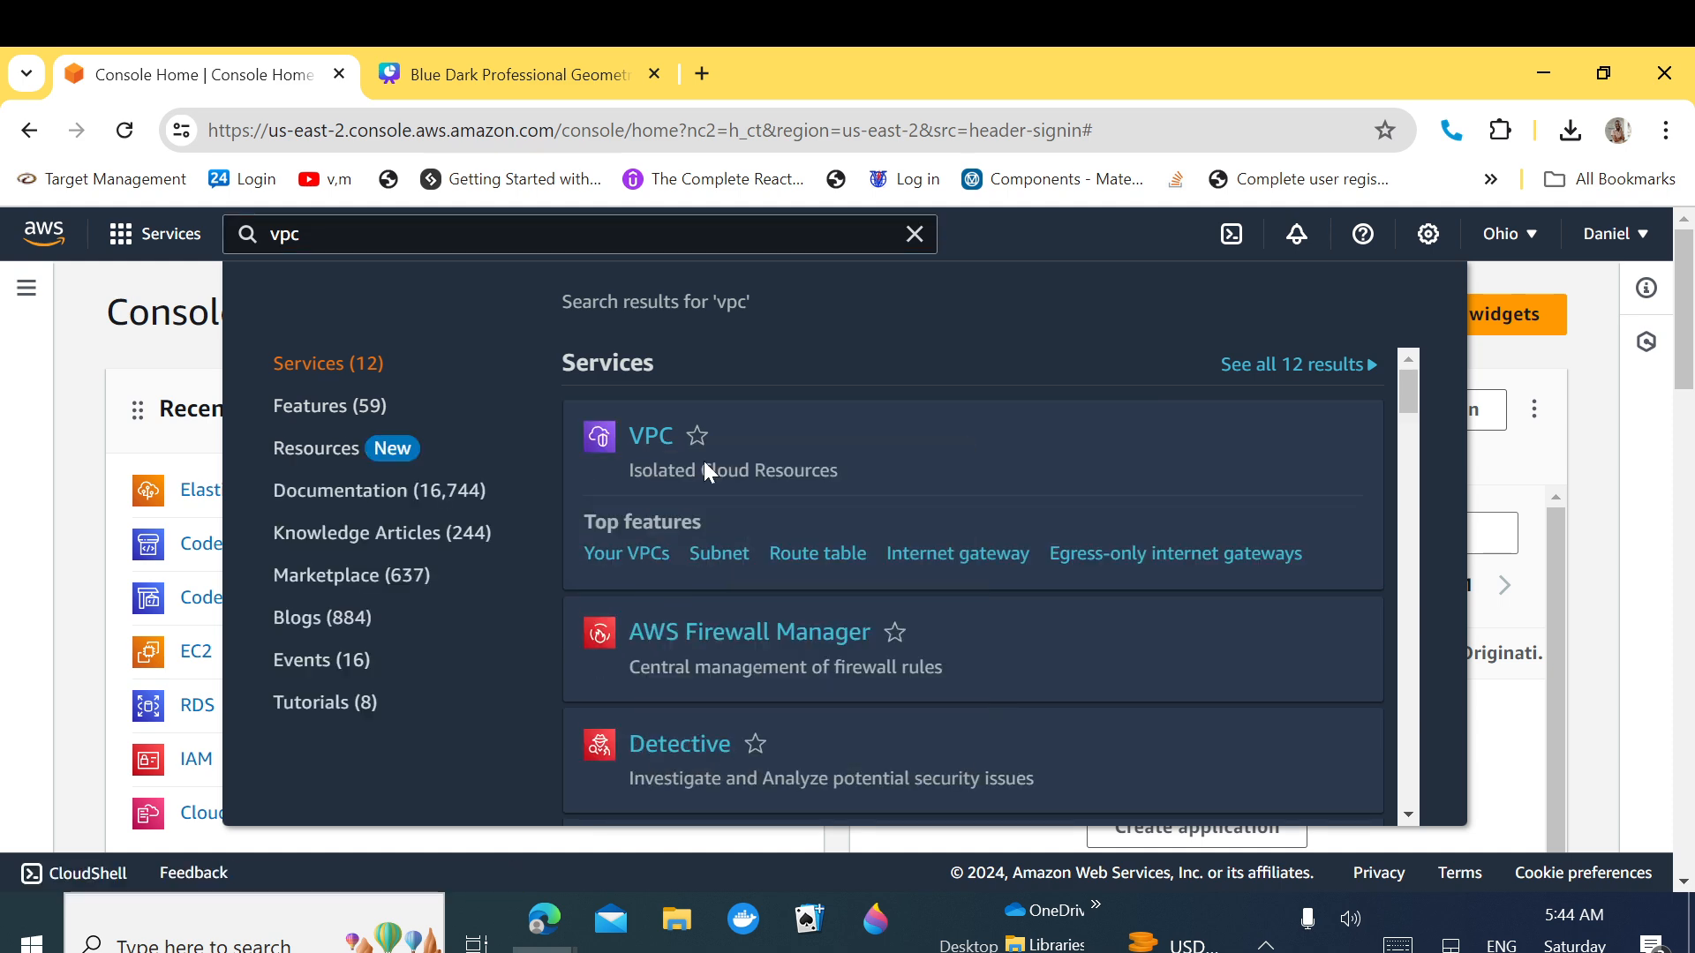
left_click(508, 70)
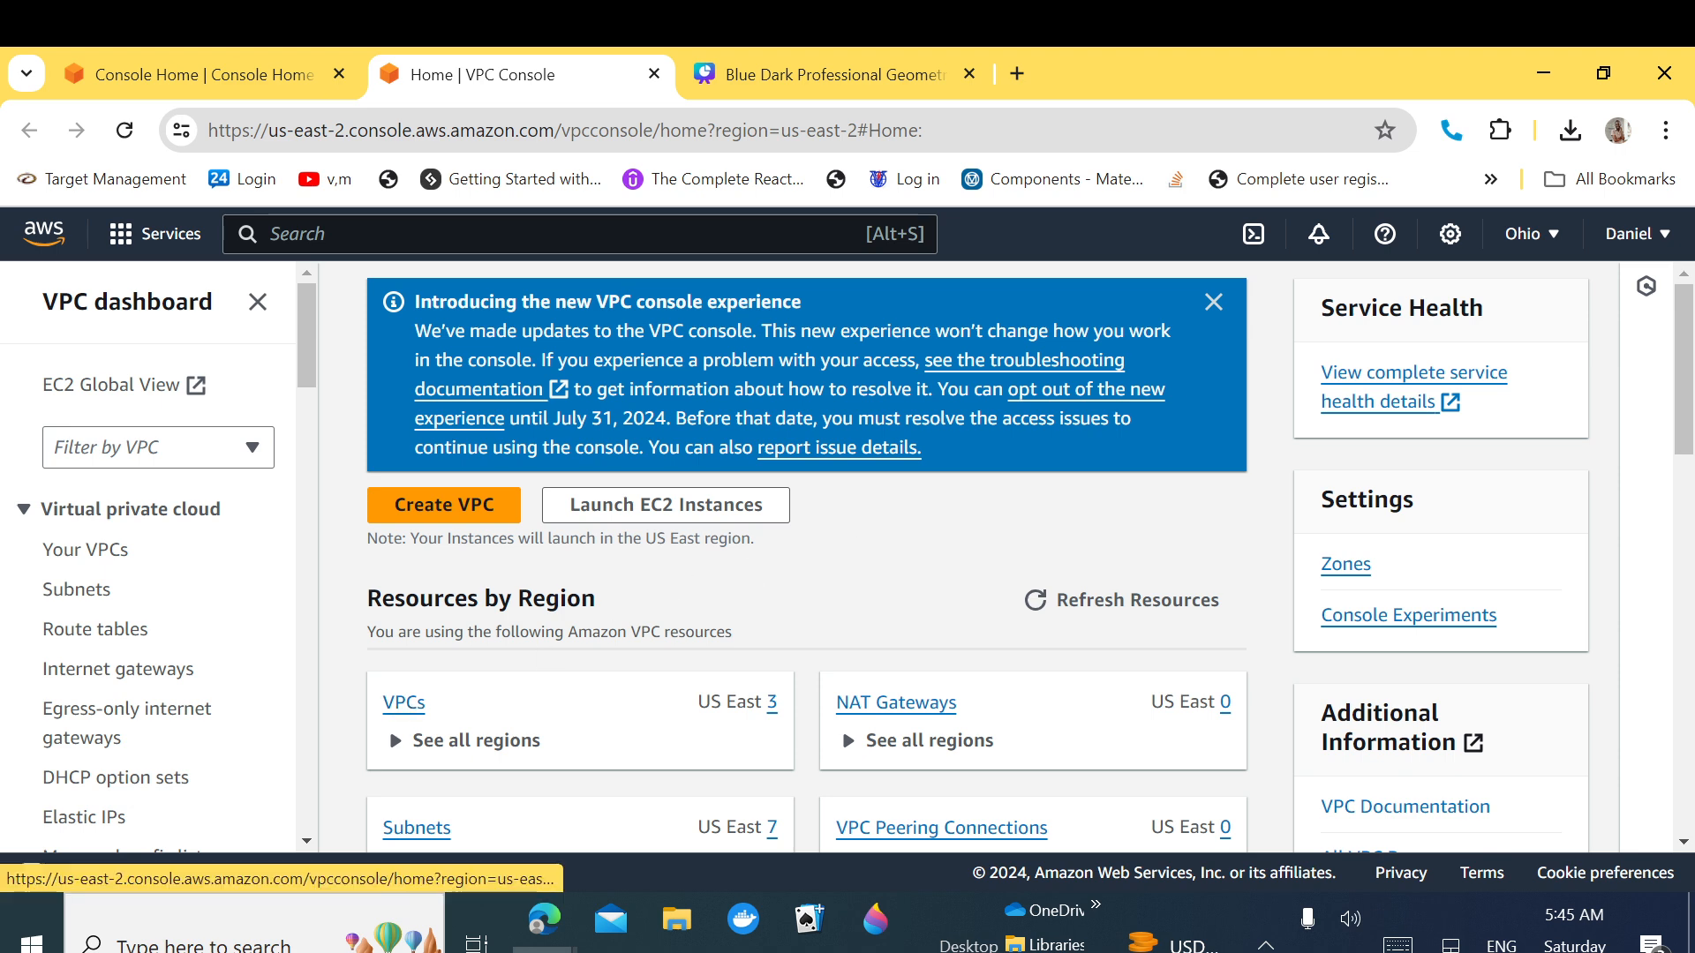
left_click(1214, 305)
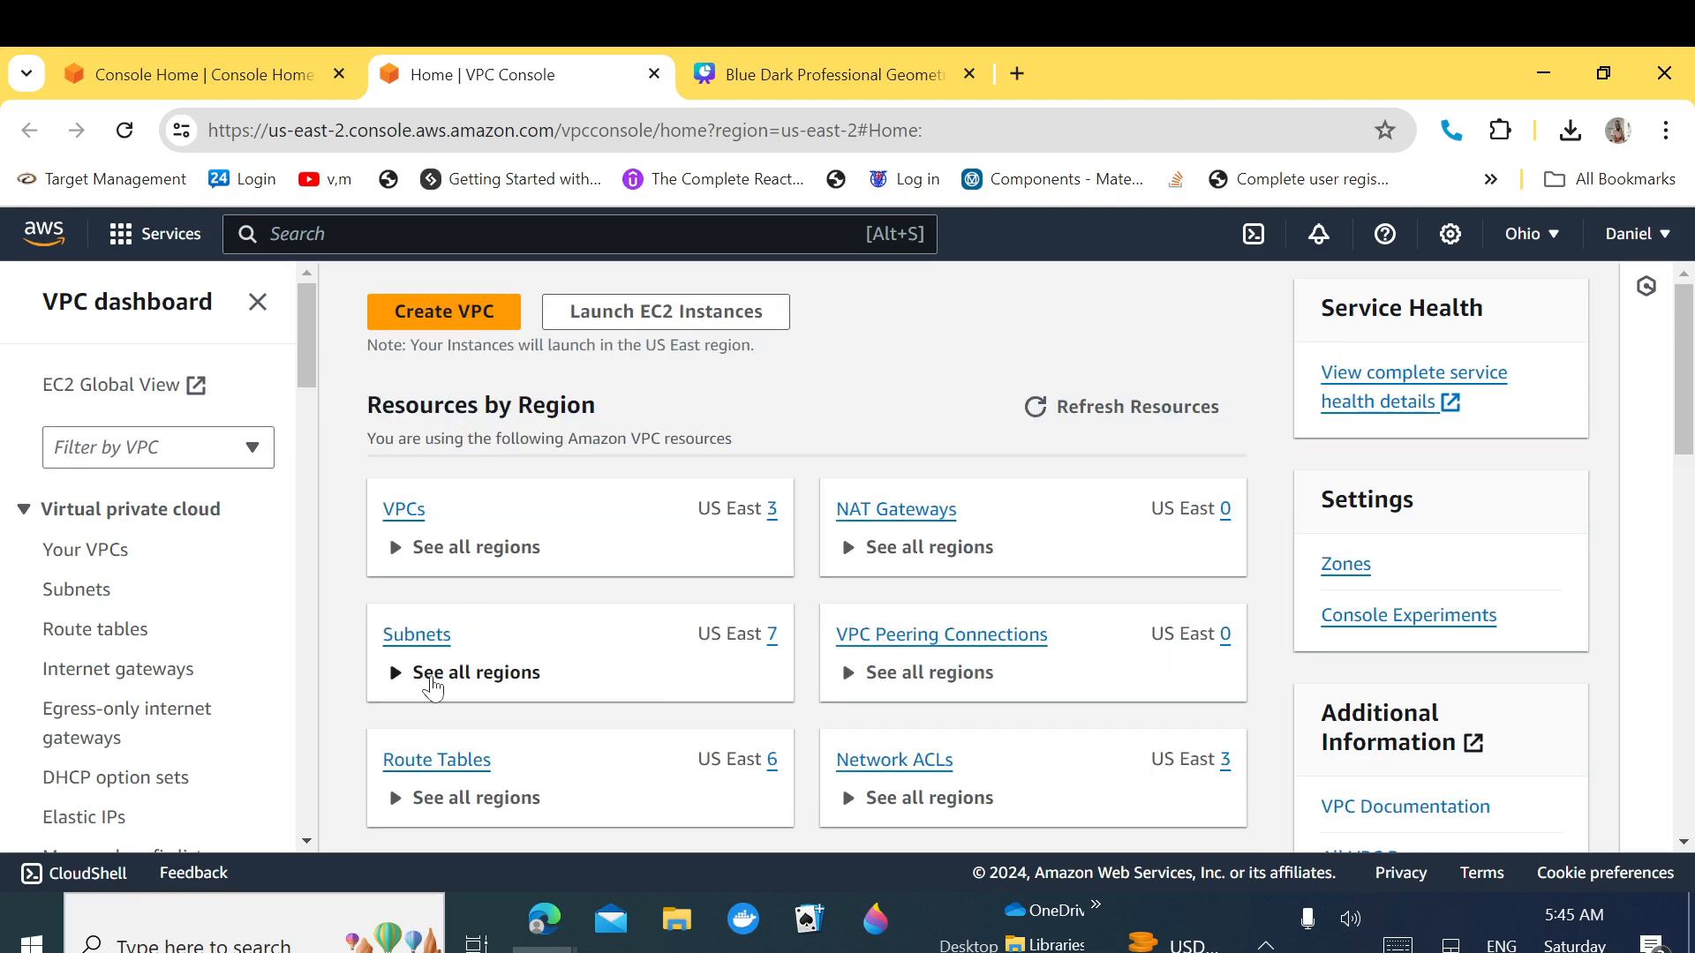
left_click(405, 516)
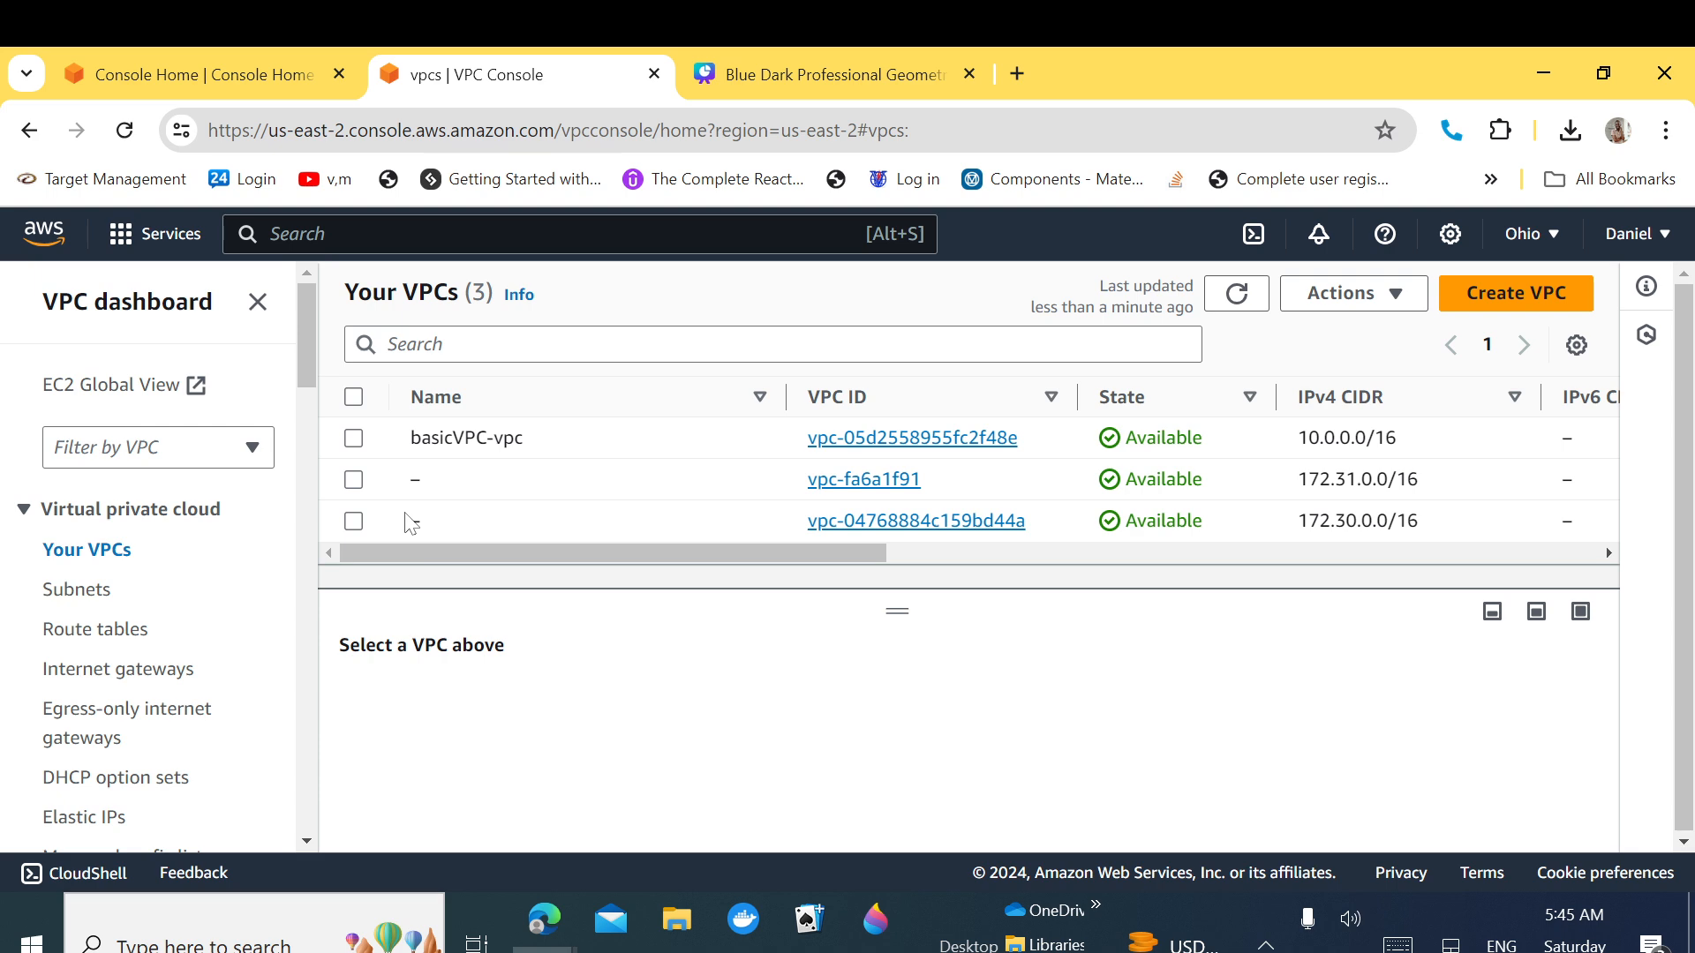
Step: Start Create VPC using 'VPC and more' and select the default 'project' name prefix
left_click(1502, 305)
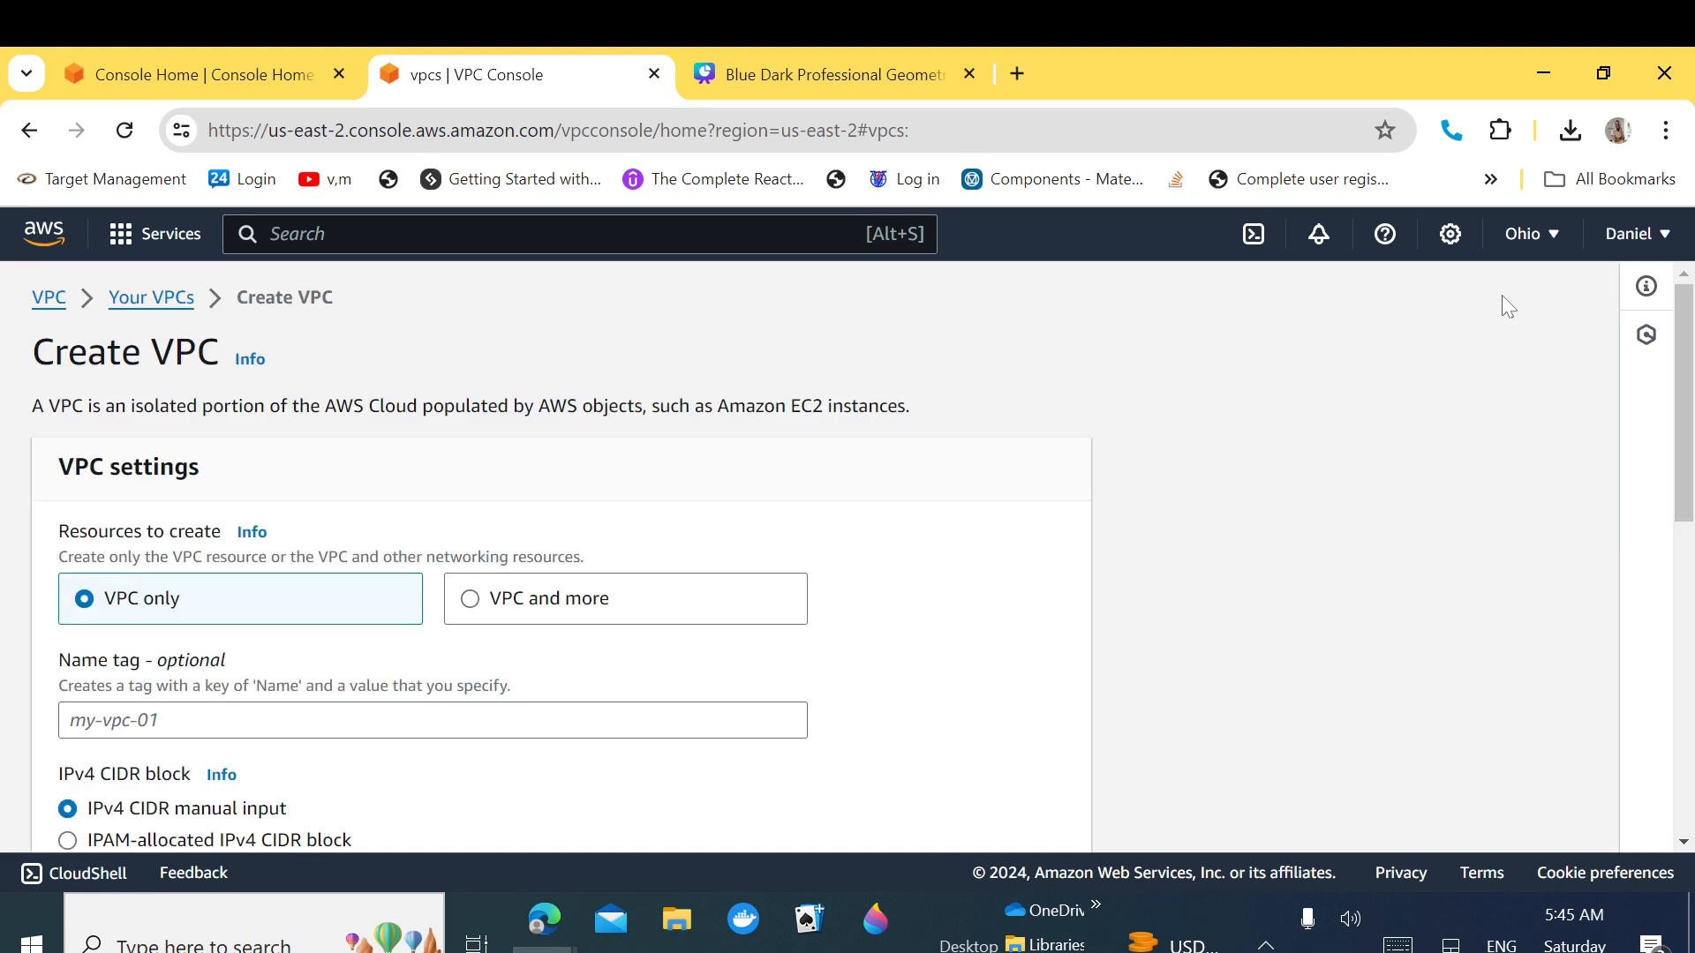
left_click_drag(1687, 419, 1687, 488)
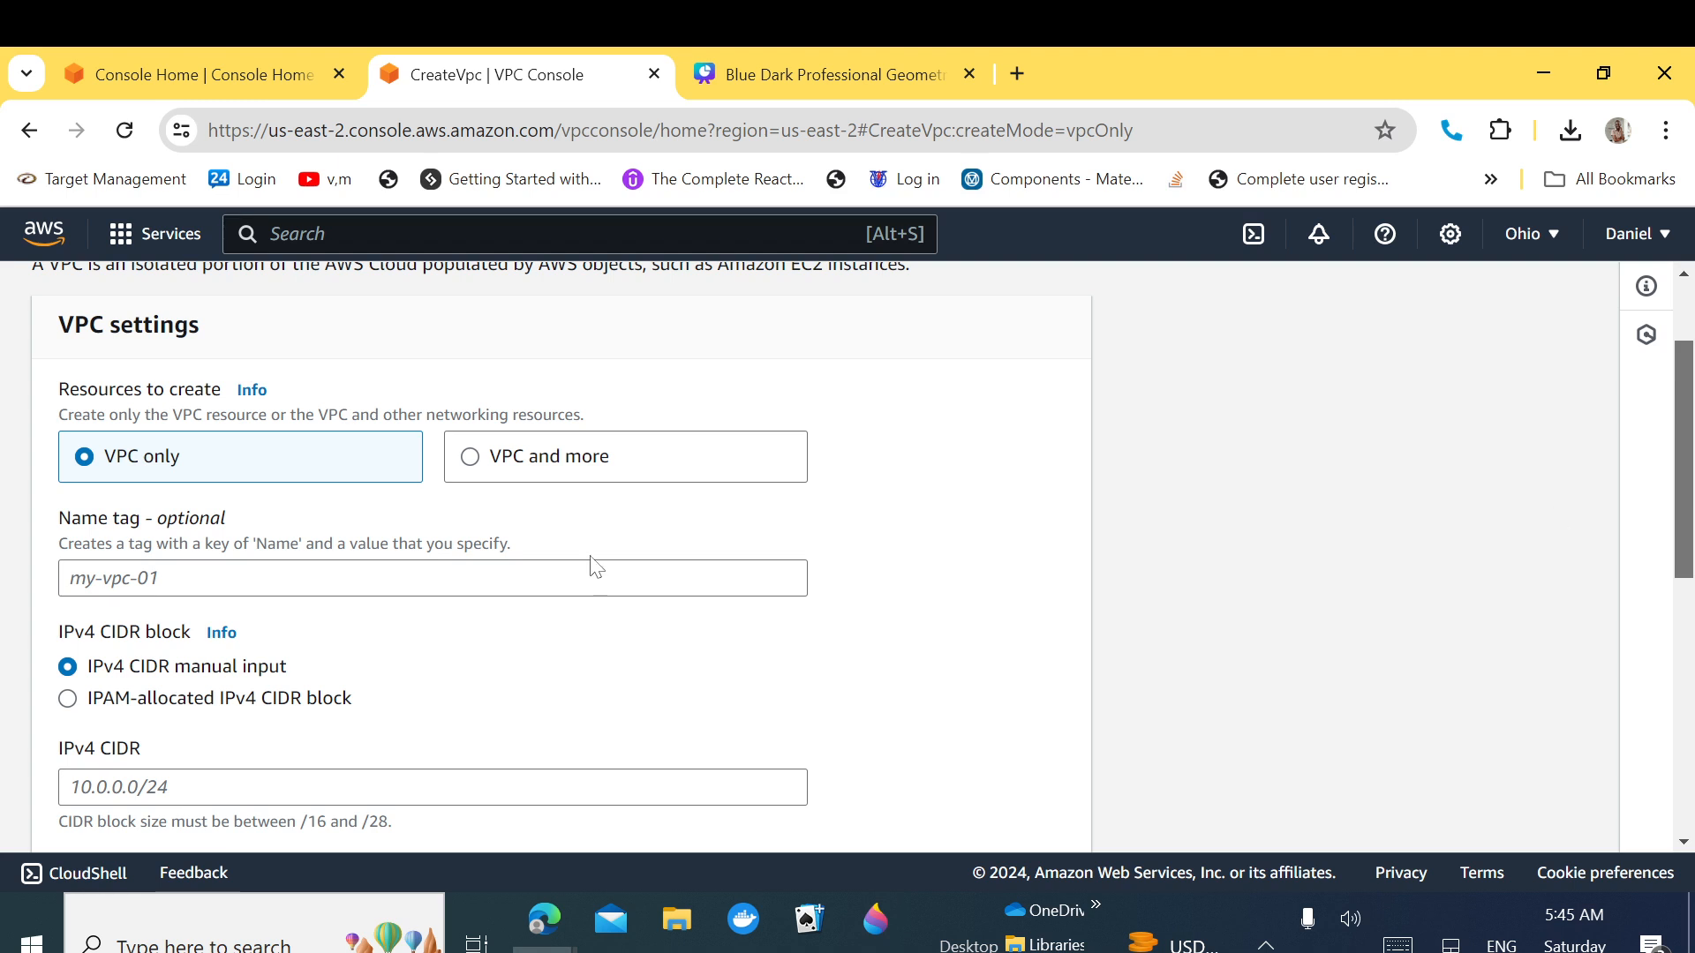
left_click(474, 462)
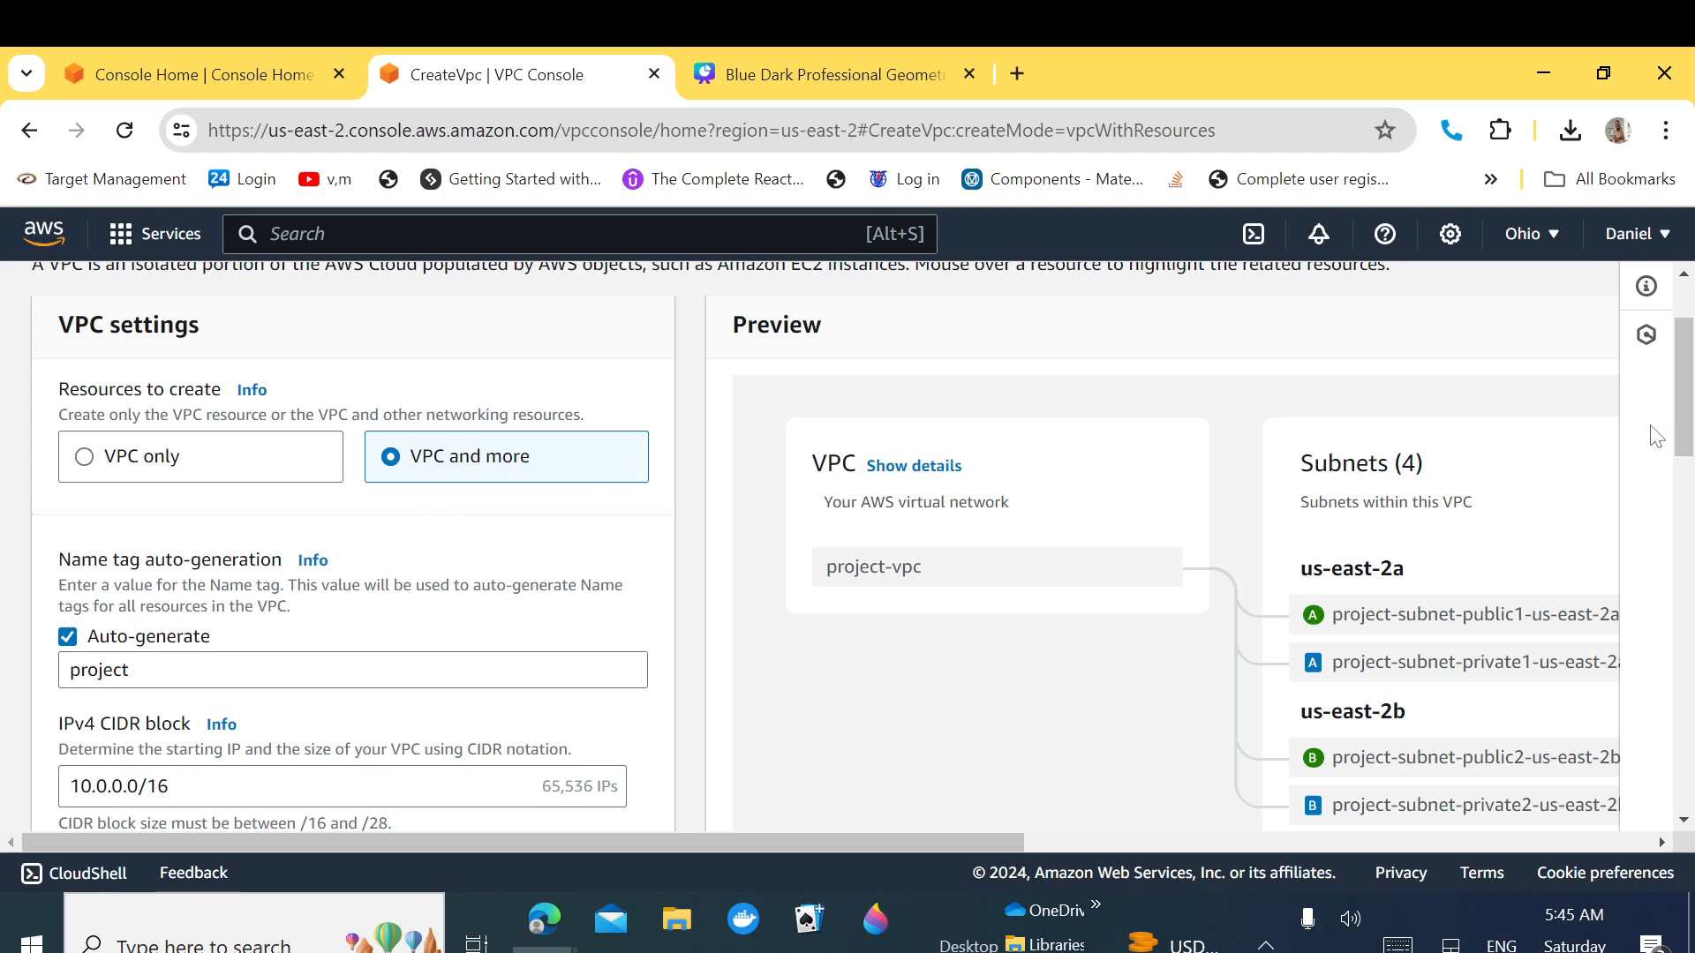
left_click_drag(1675, 424, 1682, 472)
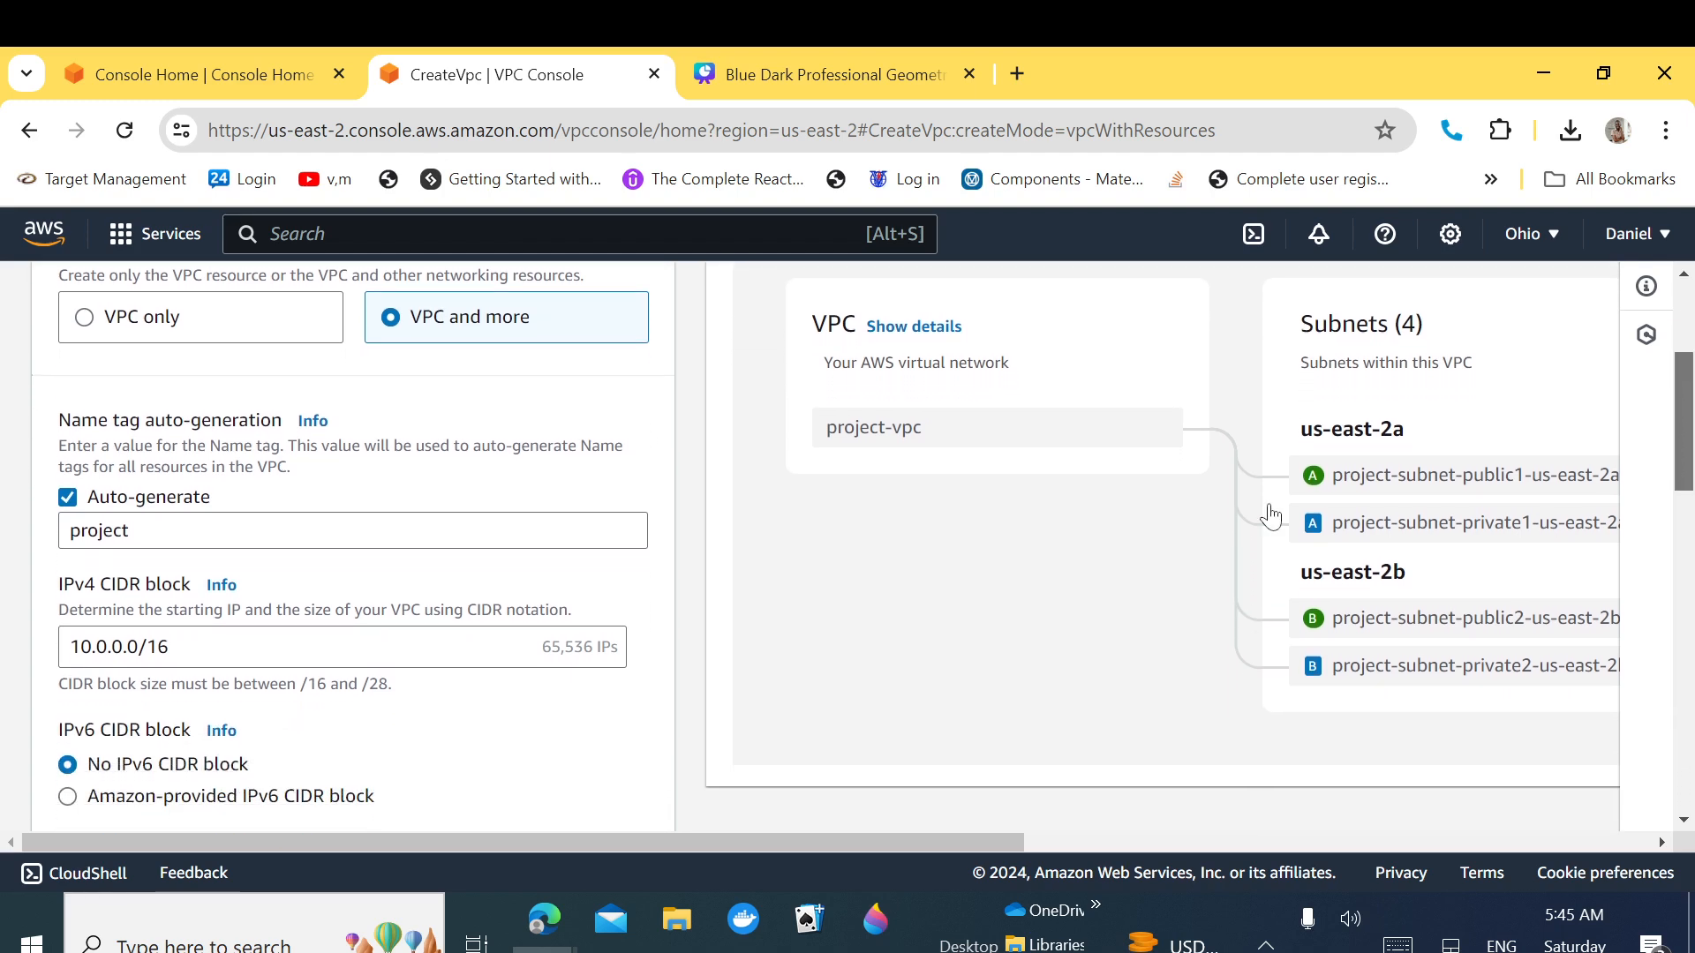
left_click_drag(133, 531, 69, 530)
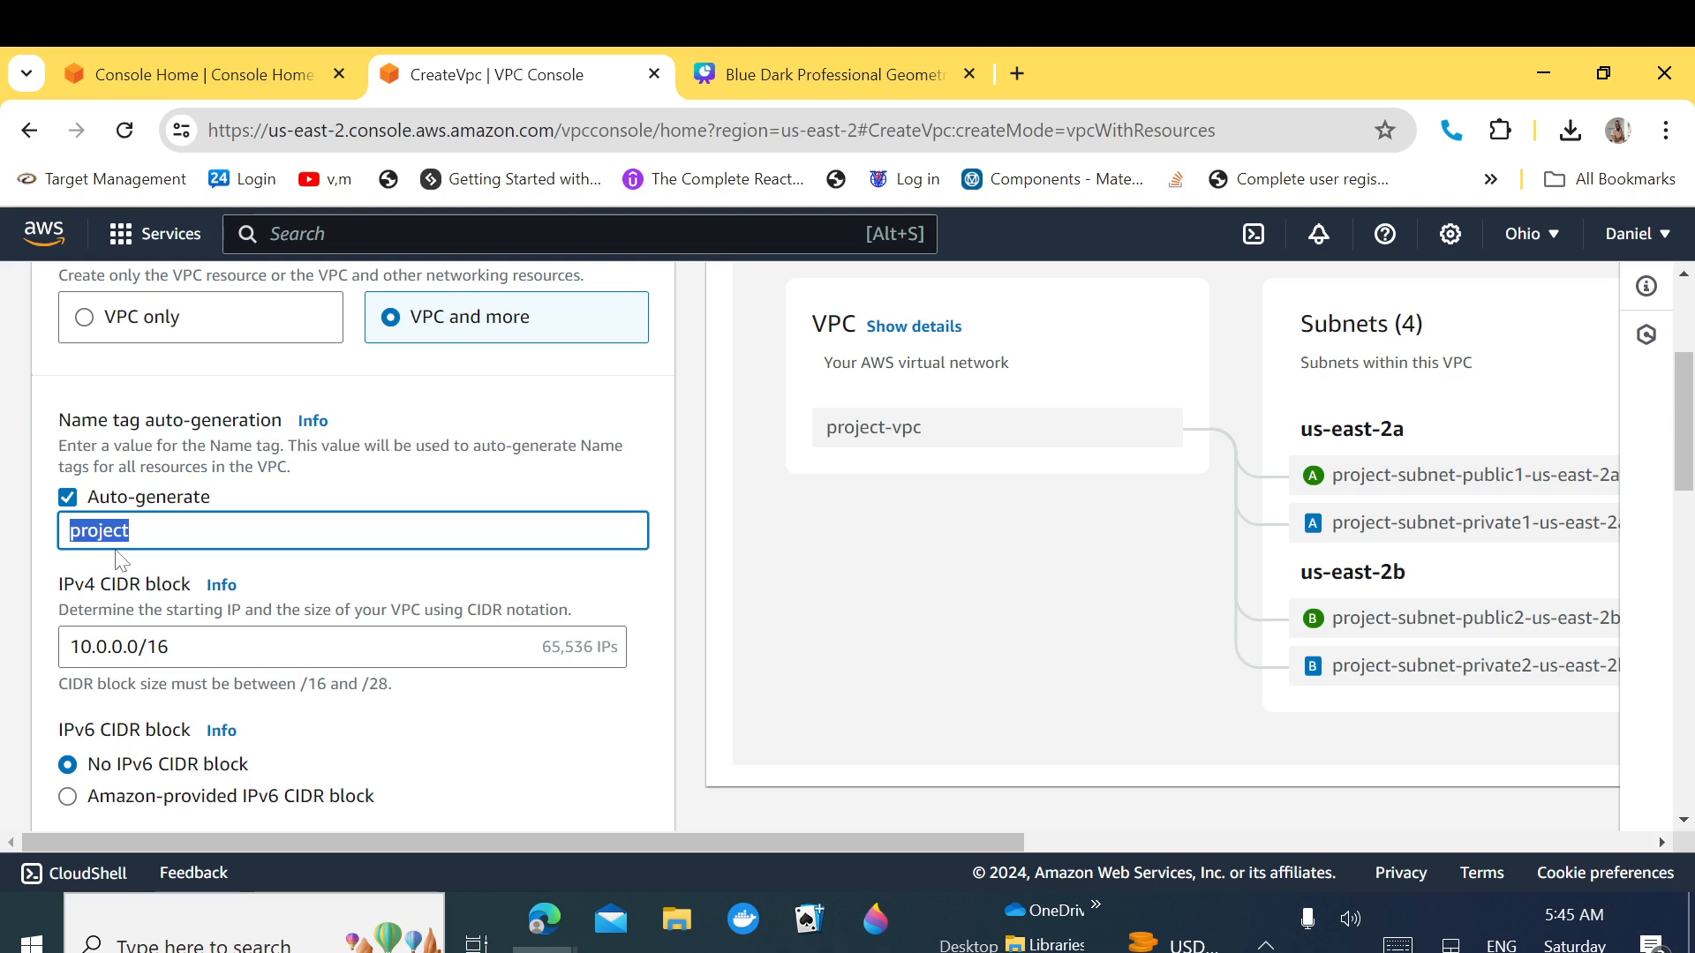
Step: Extend the name prefix to 'project-app-vpc' and review the AZ, subnet, NAT and endpoint options
left_click(130, 531)
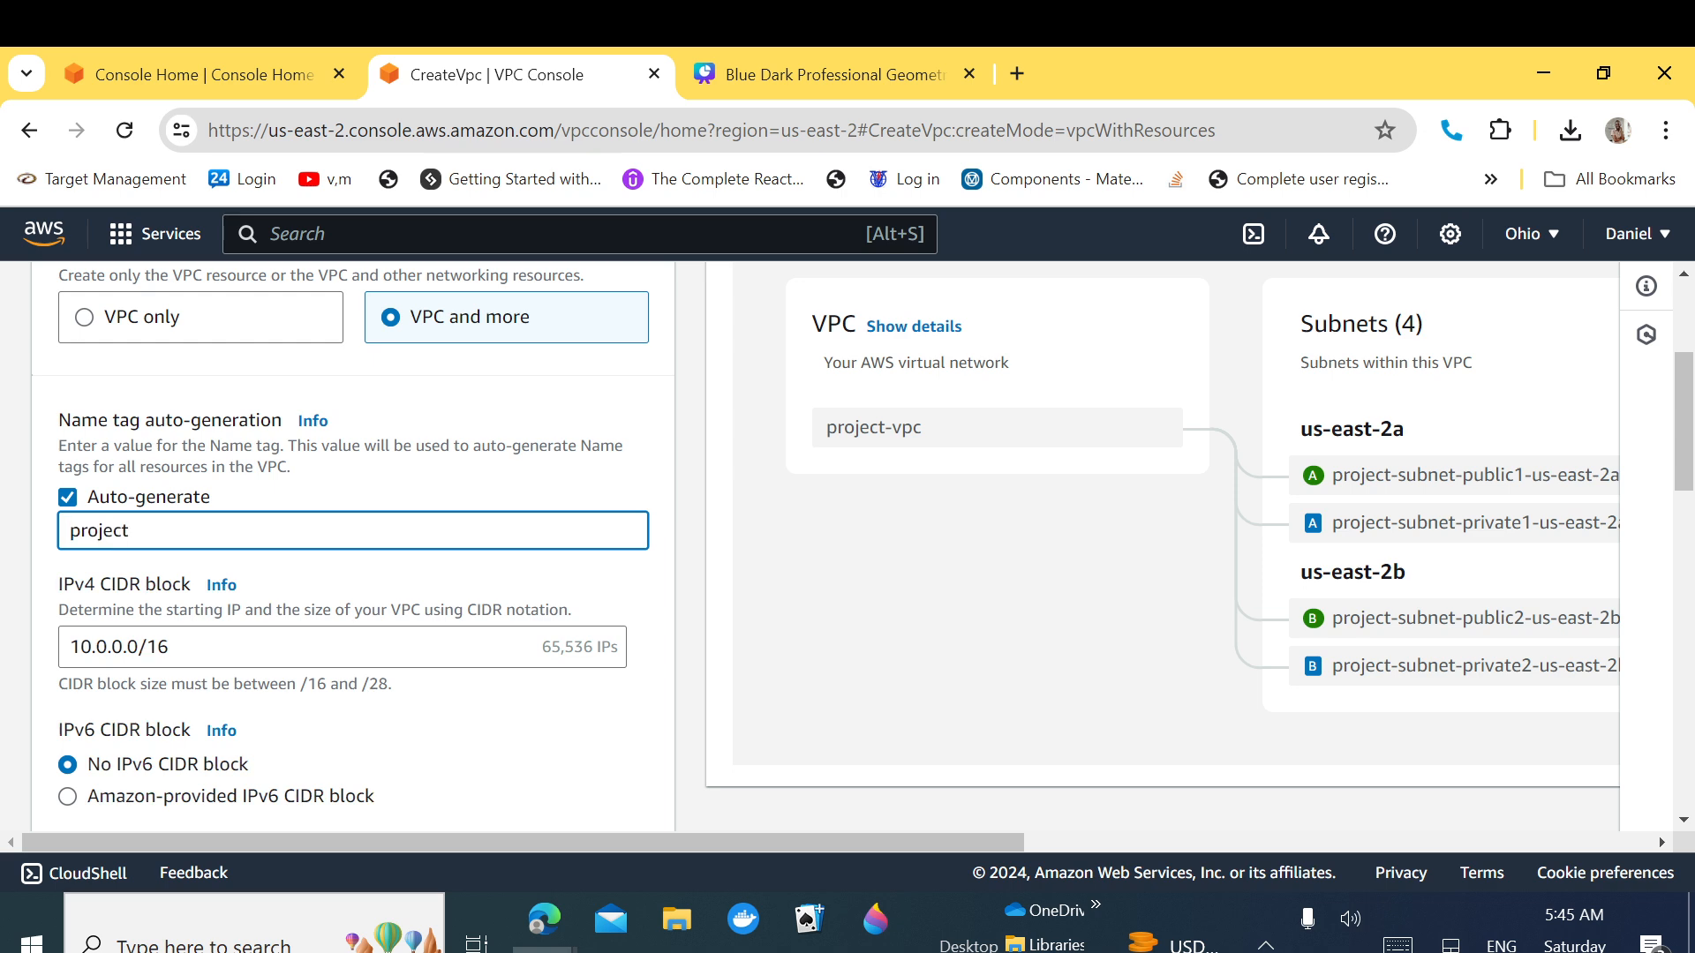
type("-")
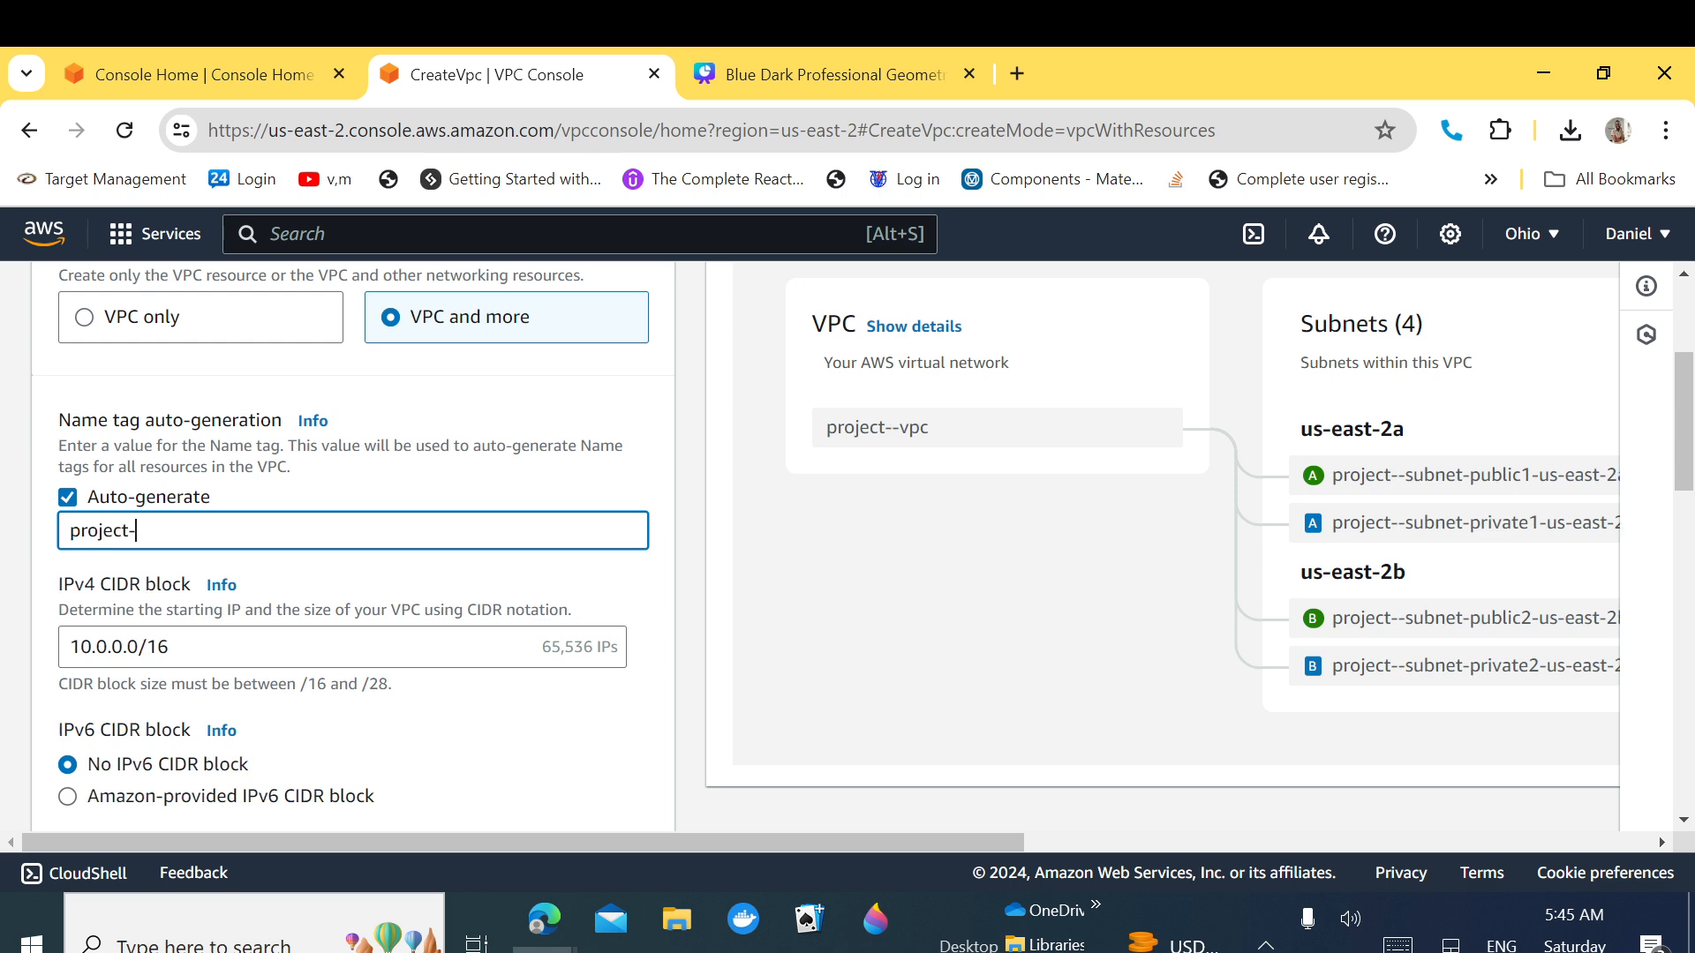
type("app")
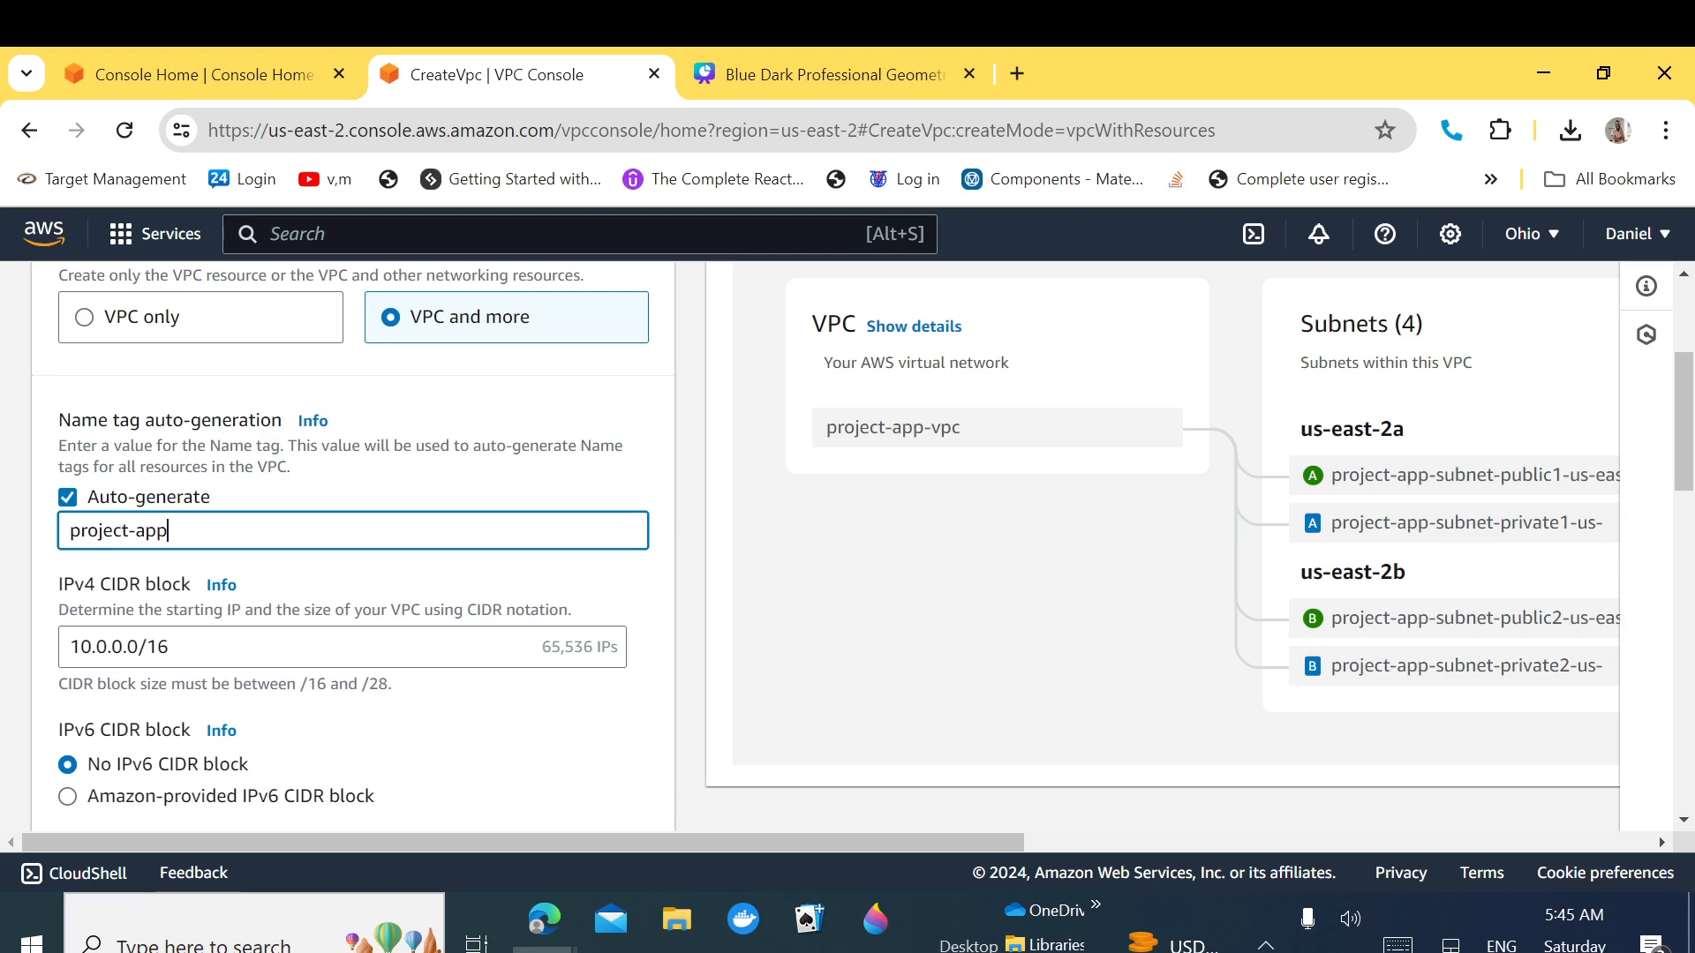
type("-vpc")
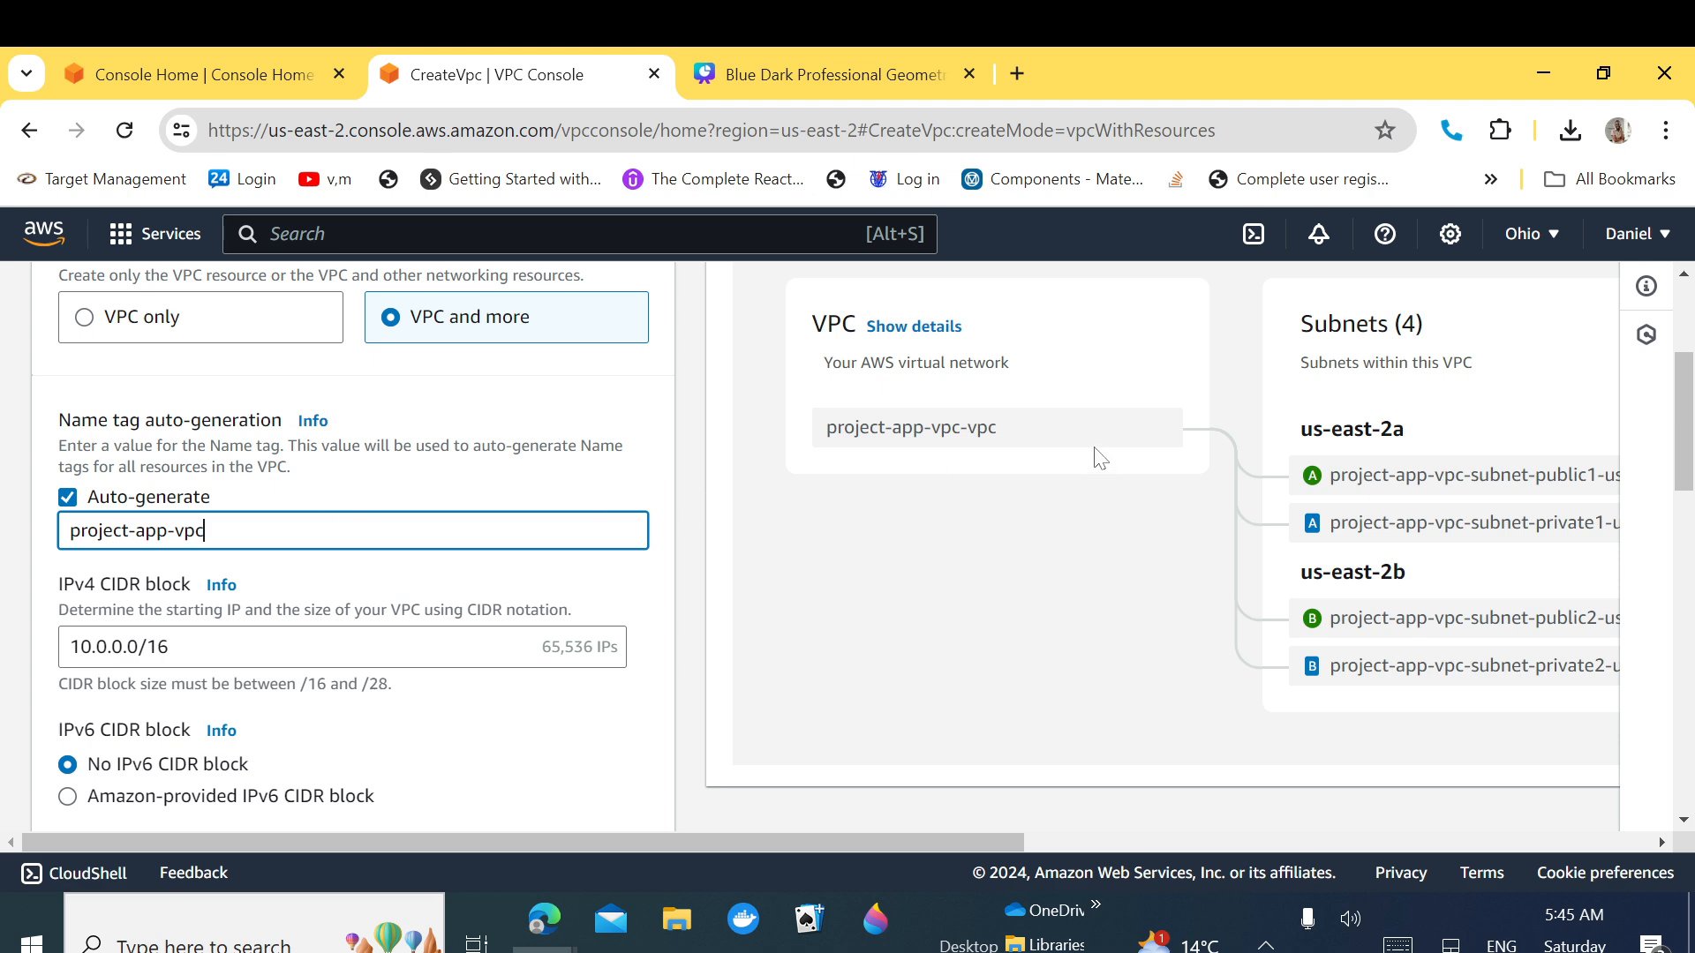
left_click_drag(1686, 410, 1686, 446)
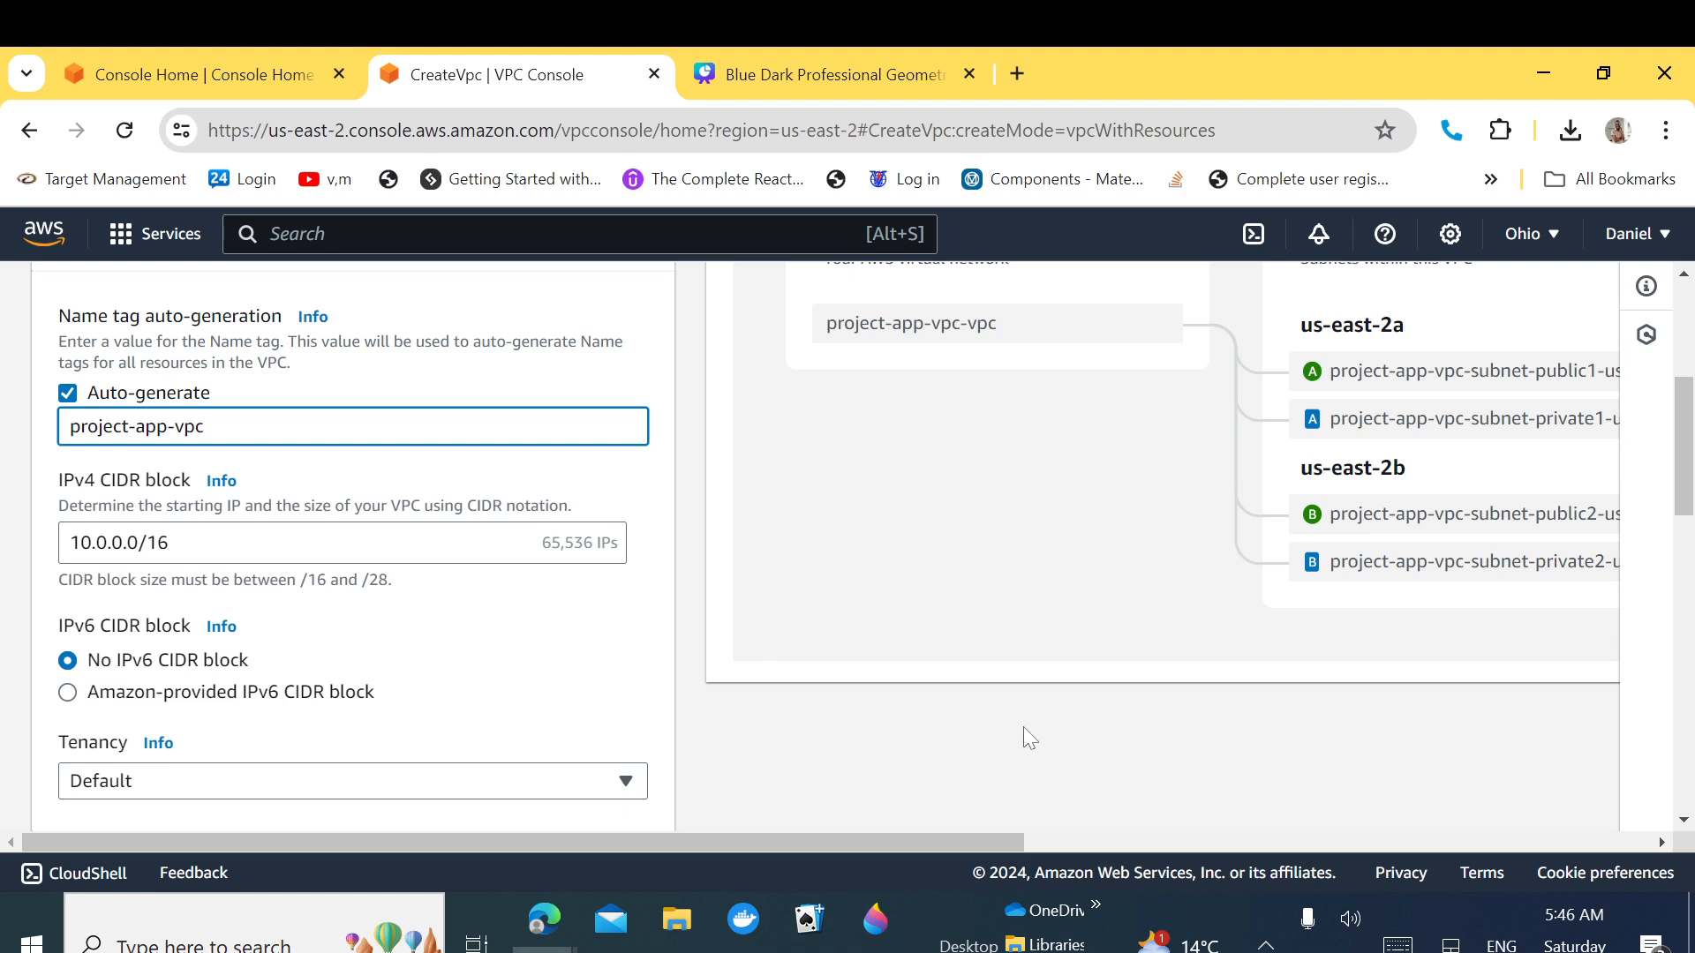
left_click_drag(1688, 484, 1682, 557)
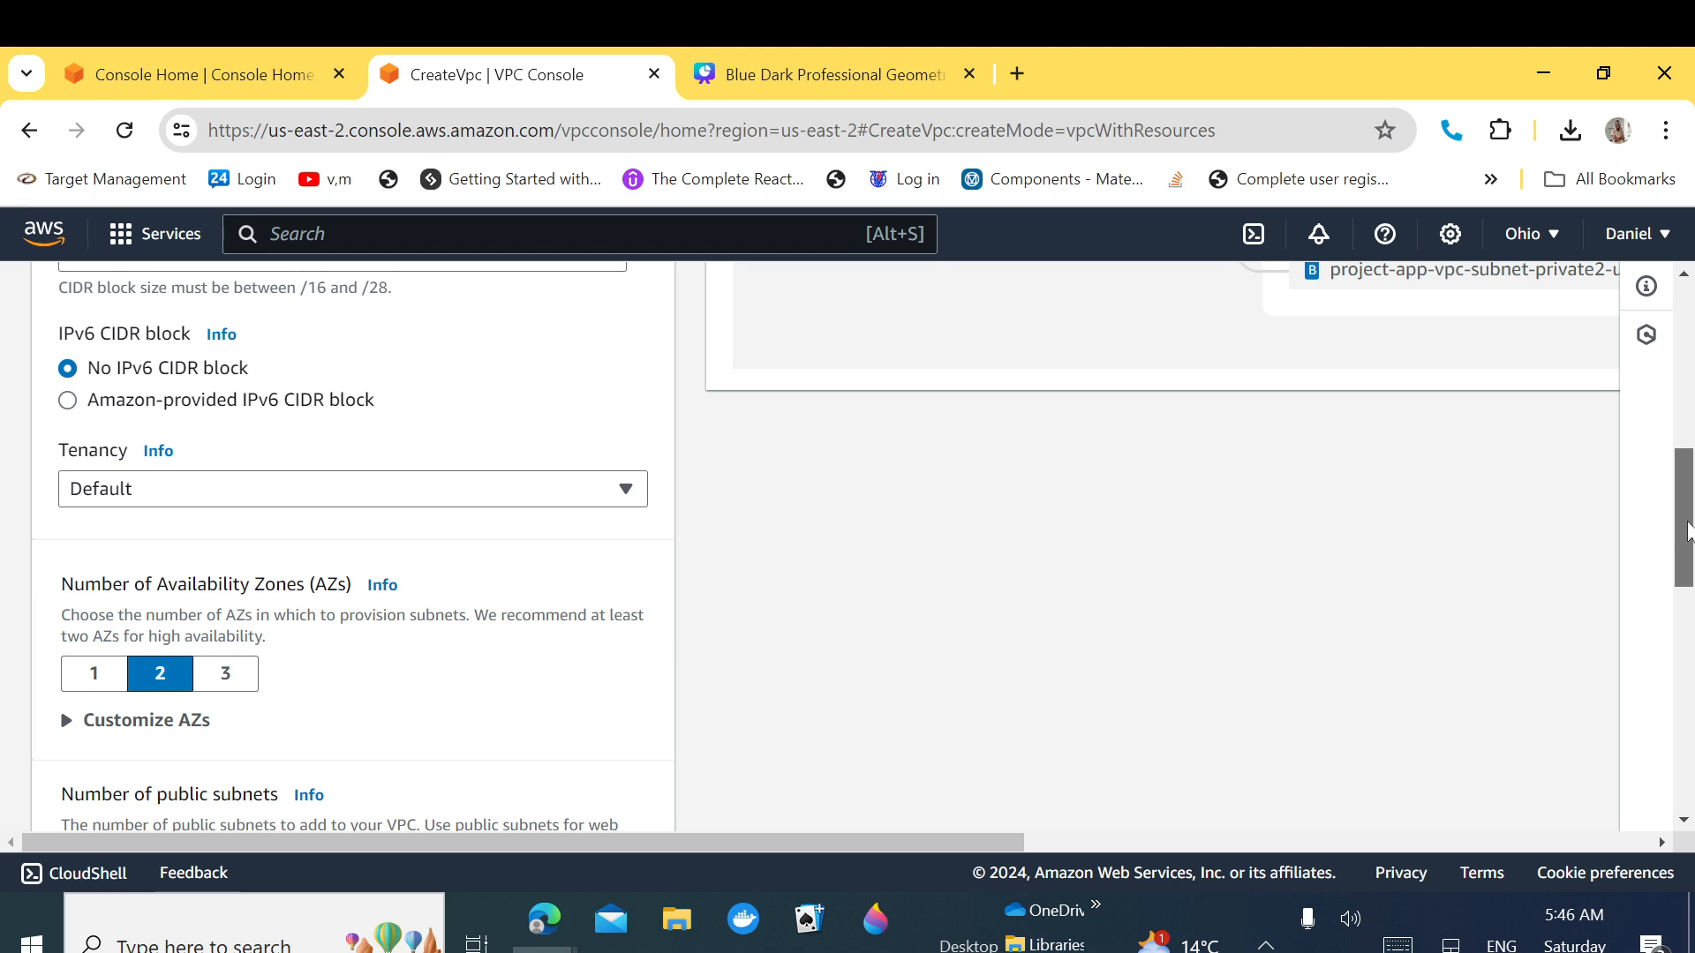
left_click_drag(1687, 538, 1686, 571)
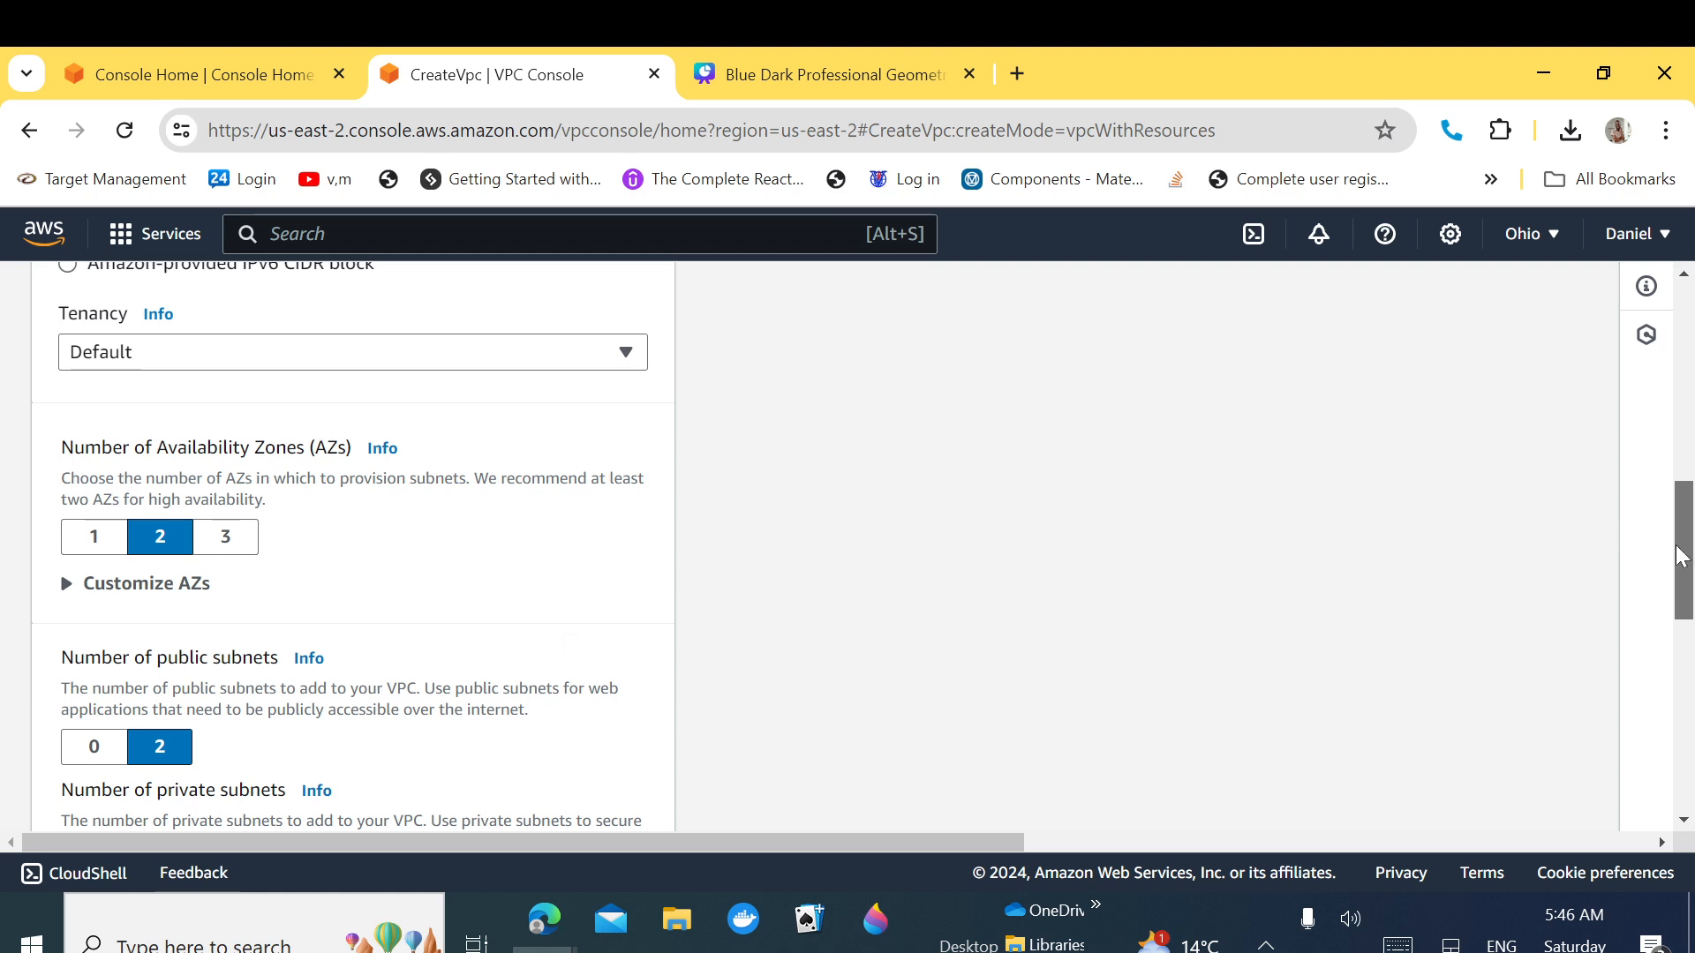
left_click_drag(1681, 556, 1682, 628)
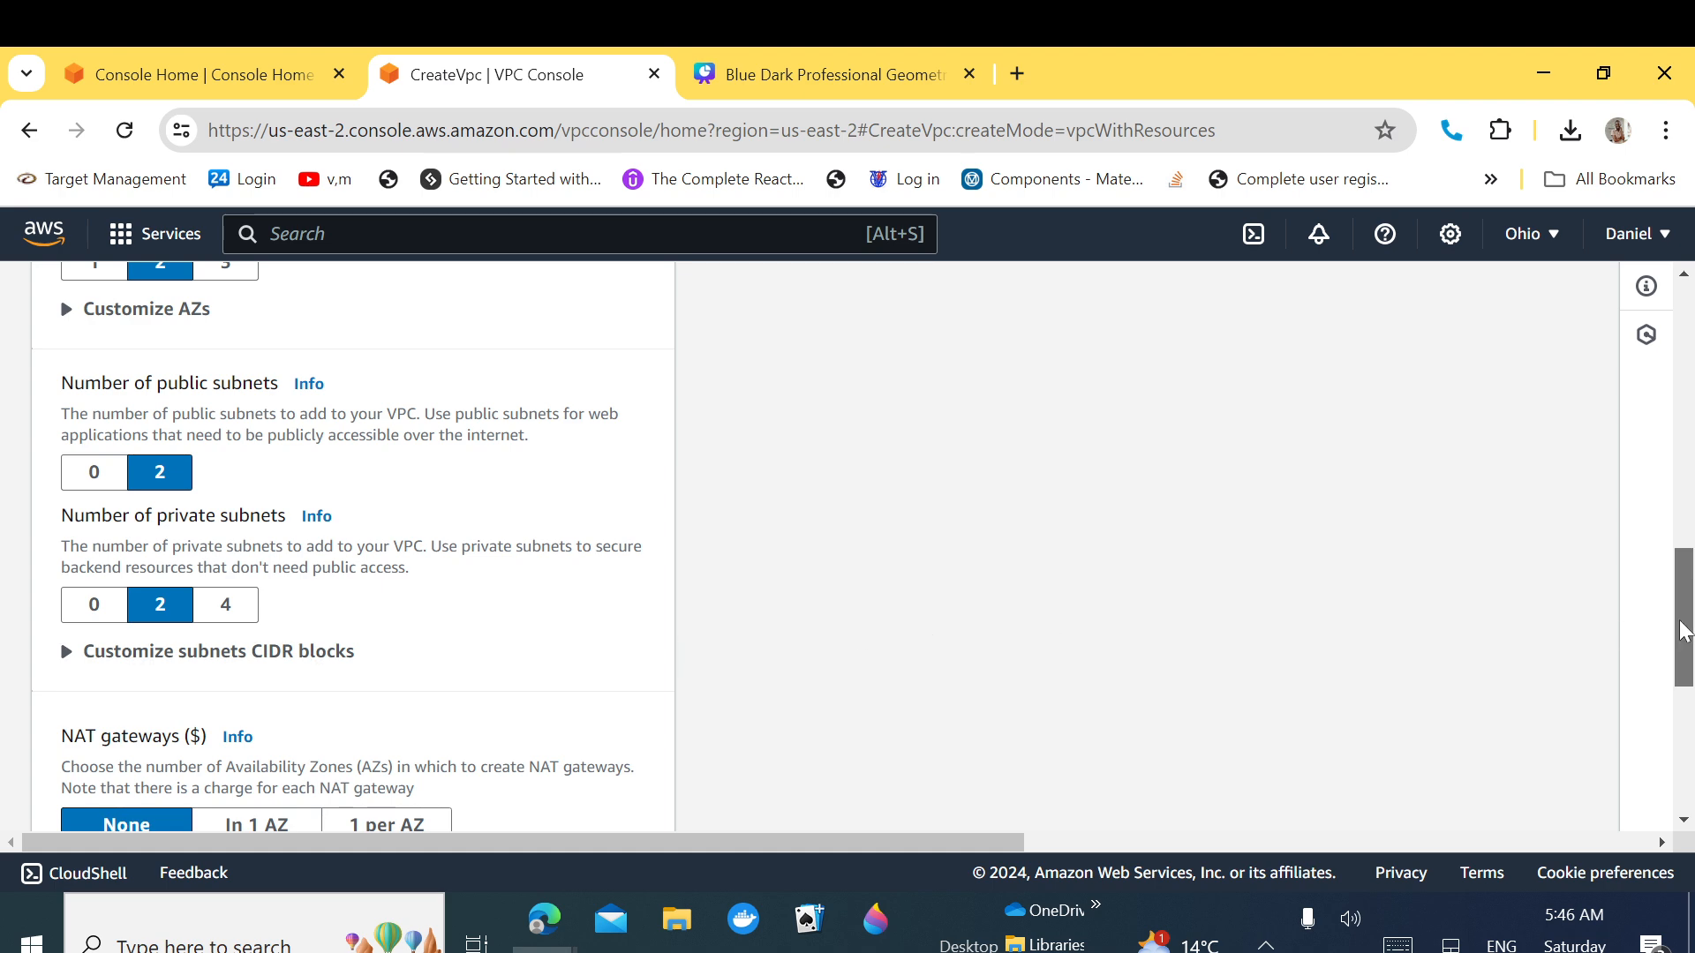
left_click_drag(1682, 628, 1673, 693)
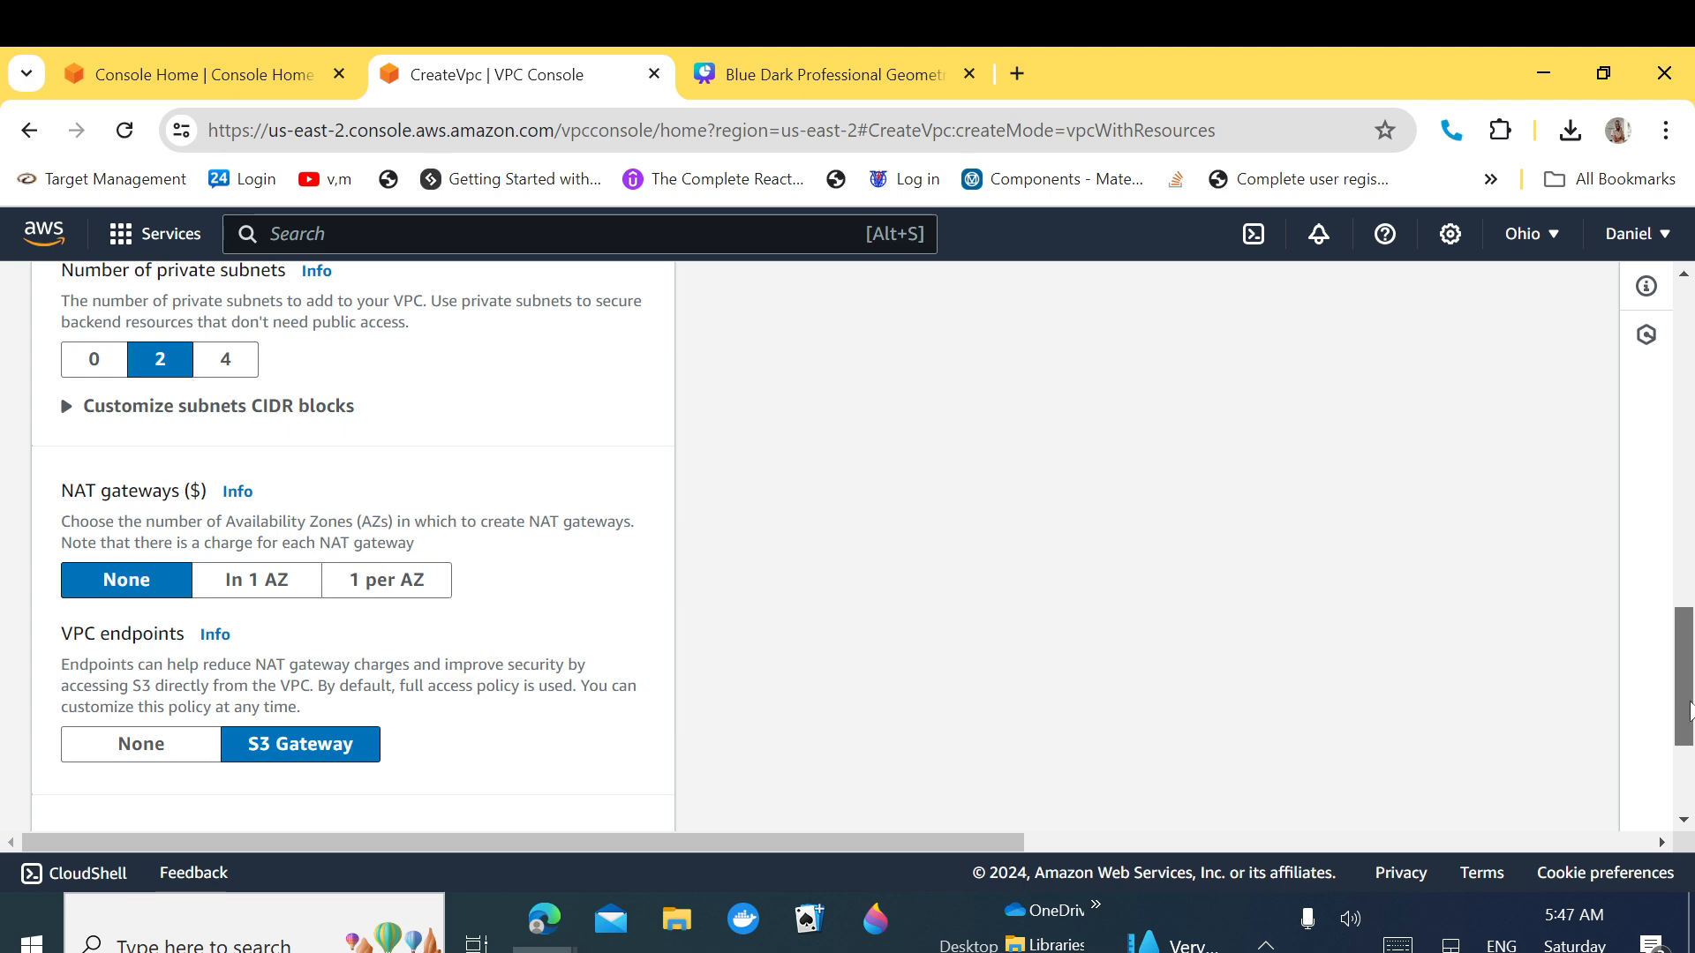
left_click_drag(1687, 706, 1627, 423)
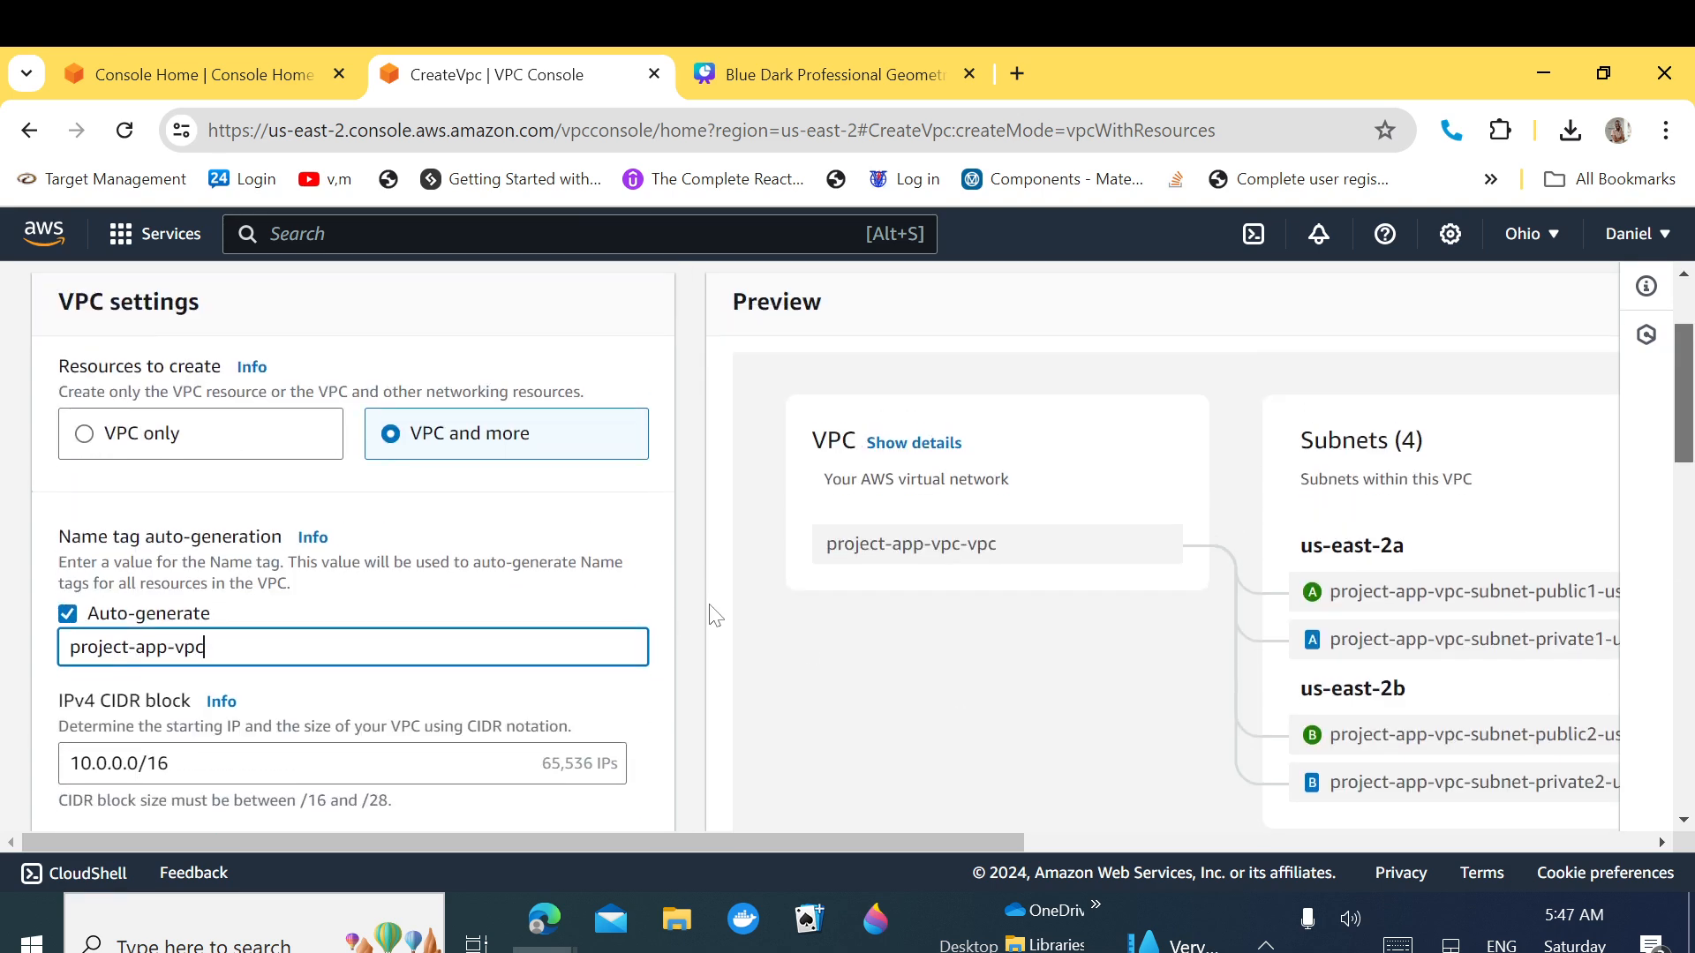
left_click_drag(953, 844, 1207, 866)
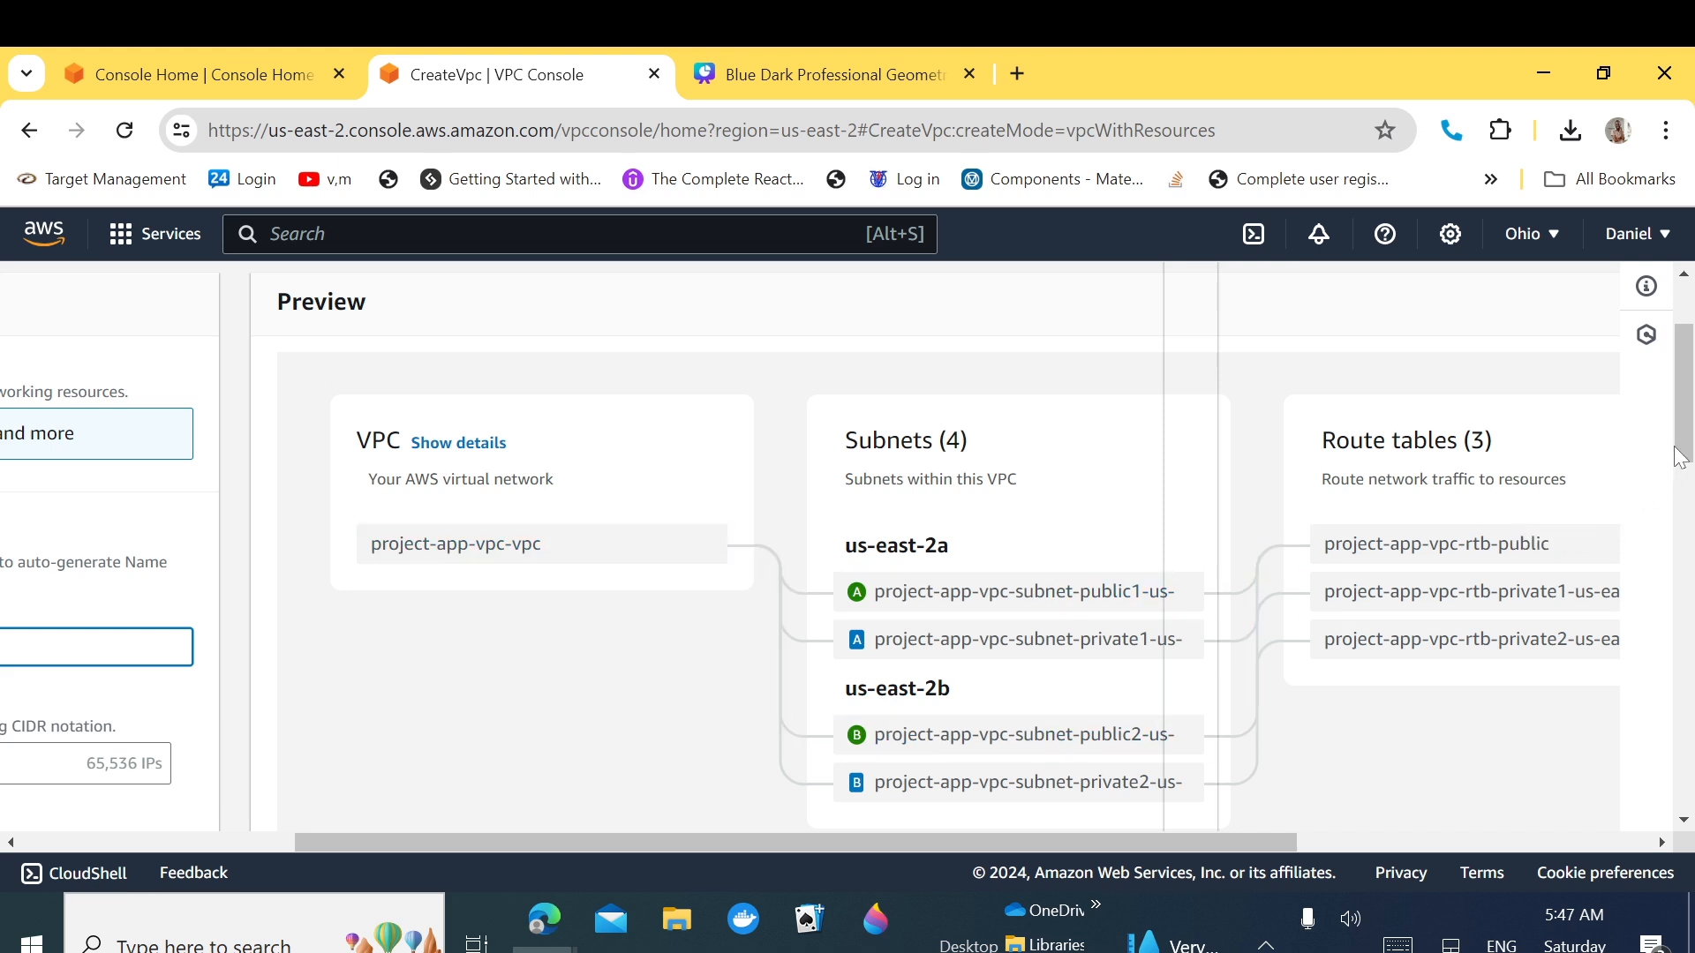
left_click_drag(1681, 456, 1686, 475)
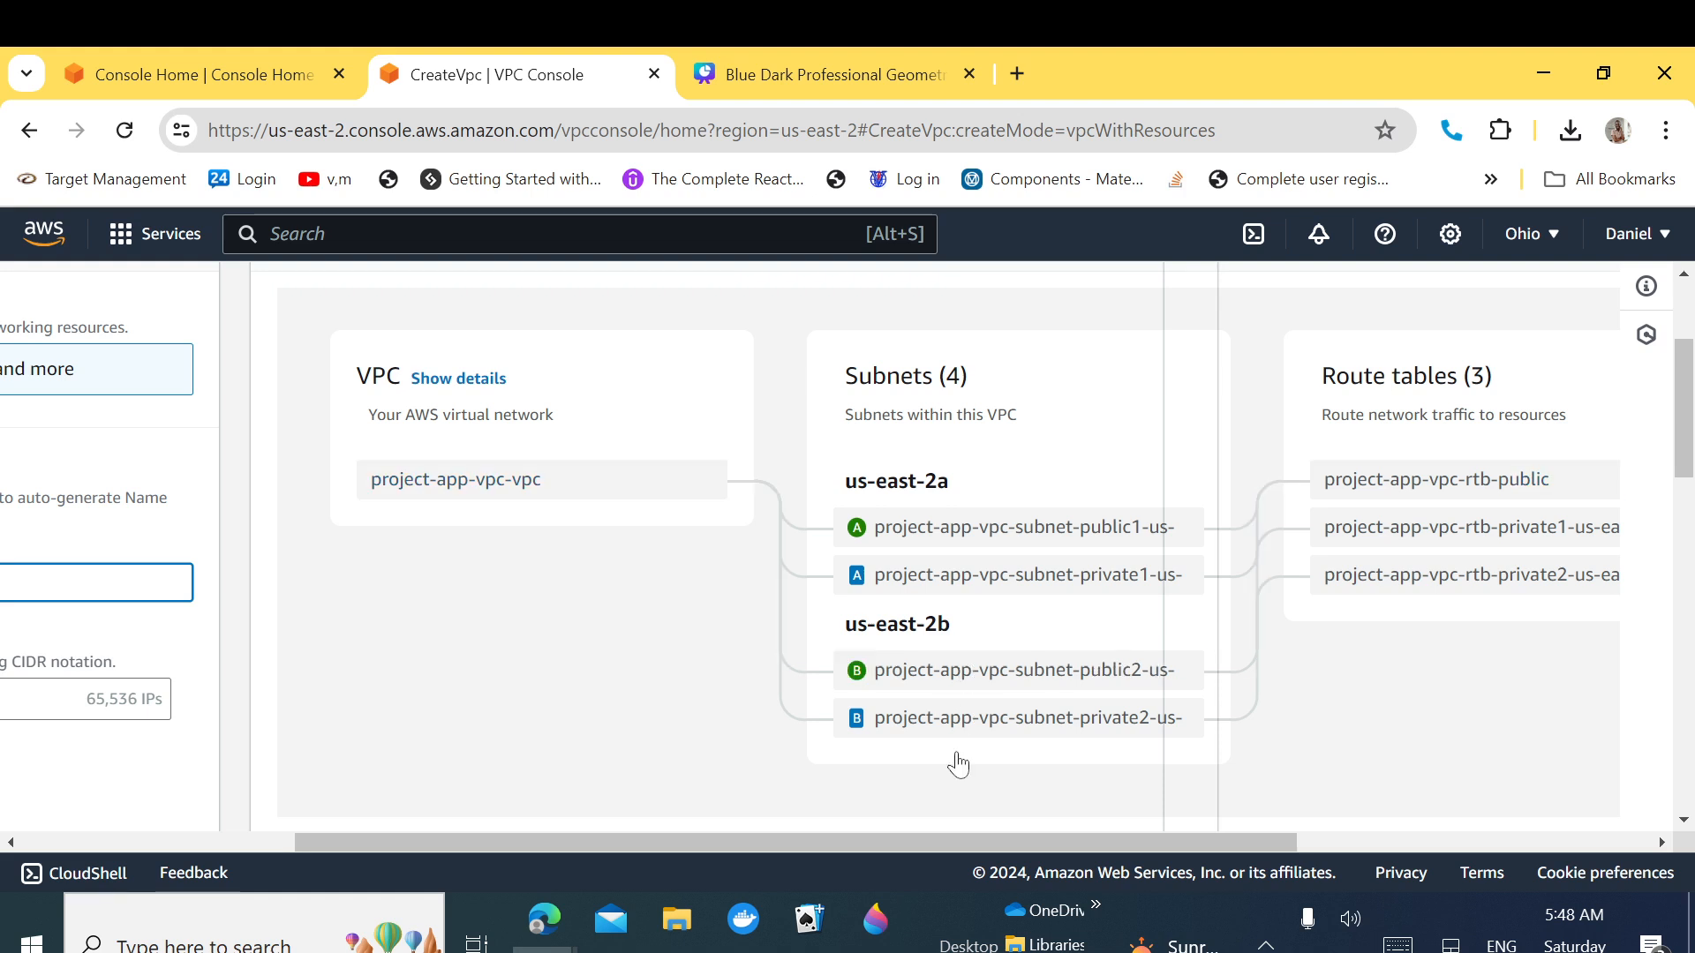
left_click_drag(976, 839, 1138, 835)
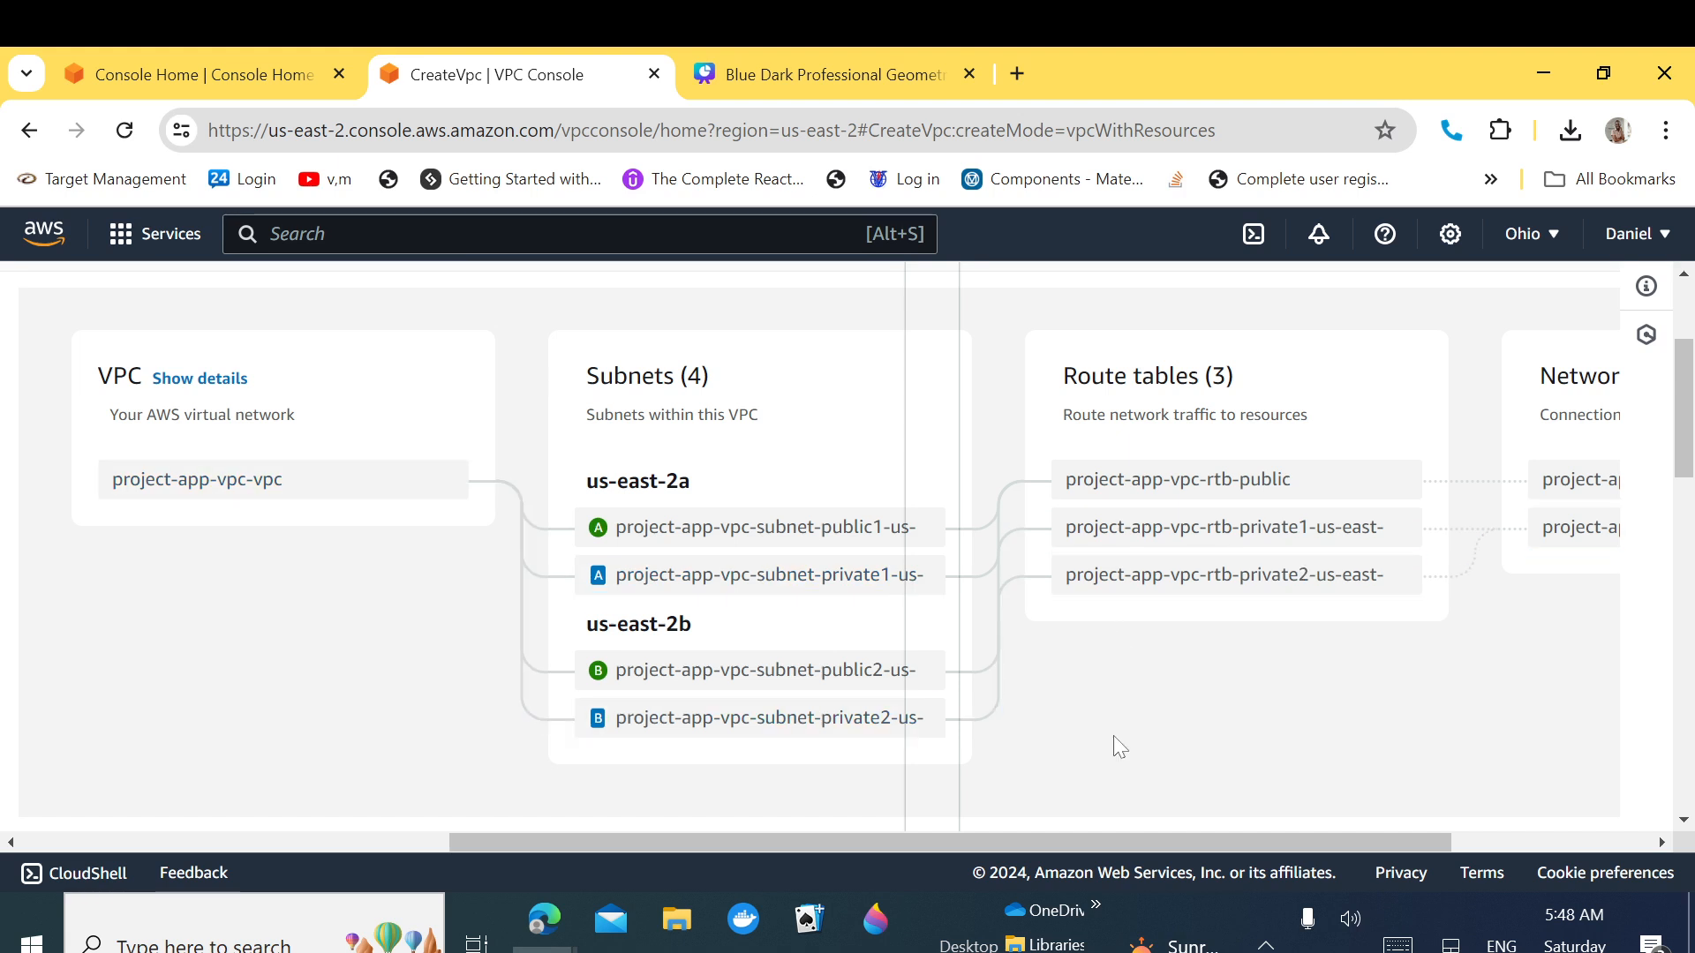
left_click_drag(1125, 838, 1304, 846)
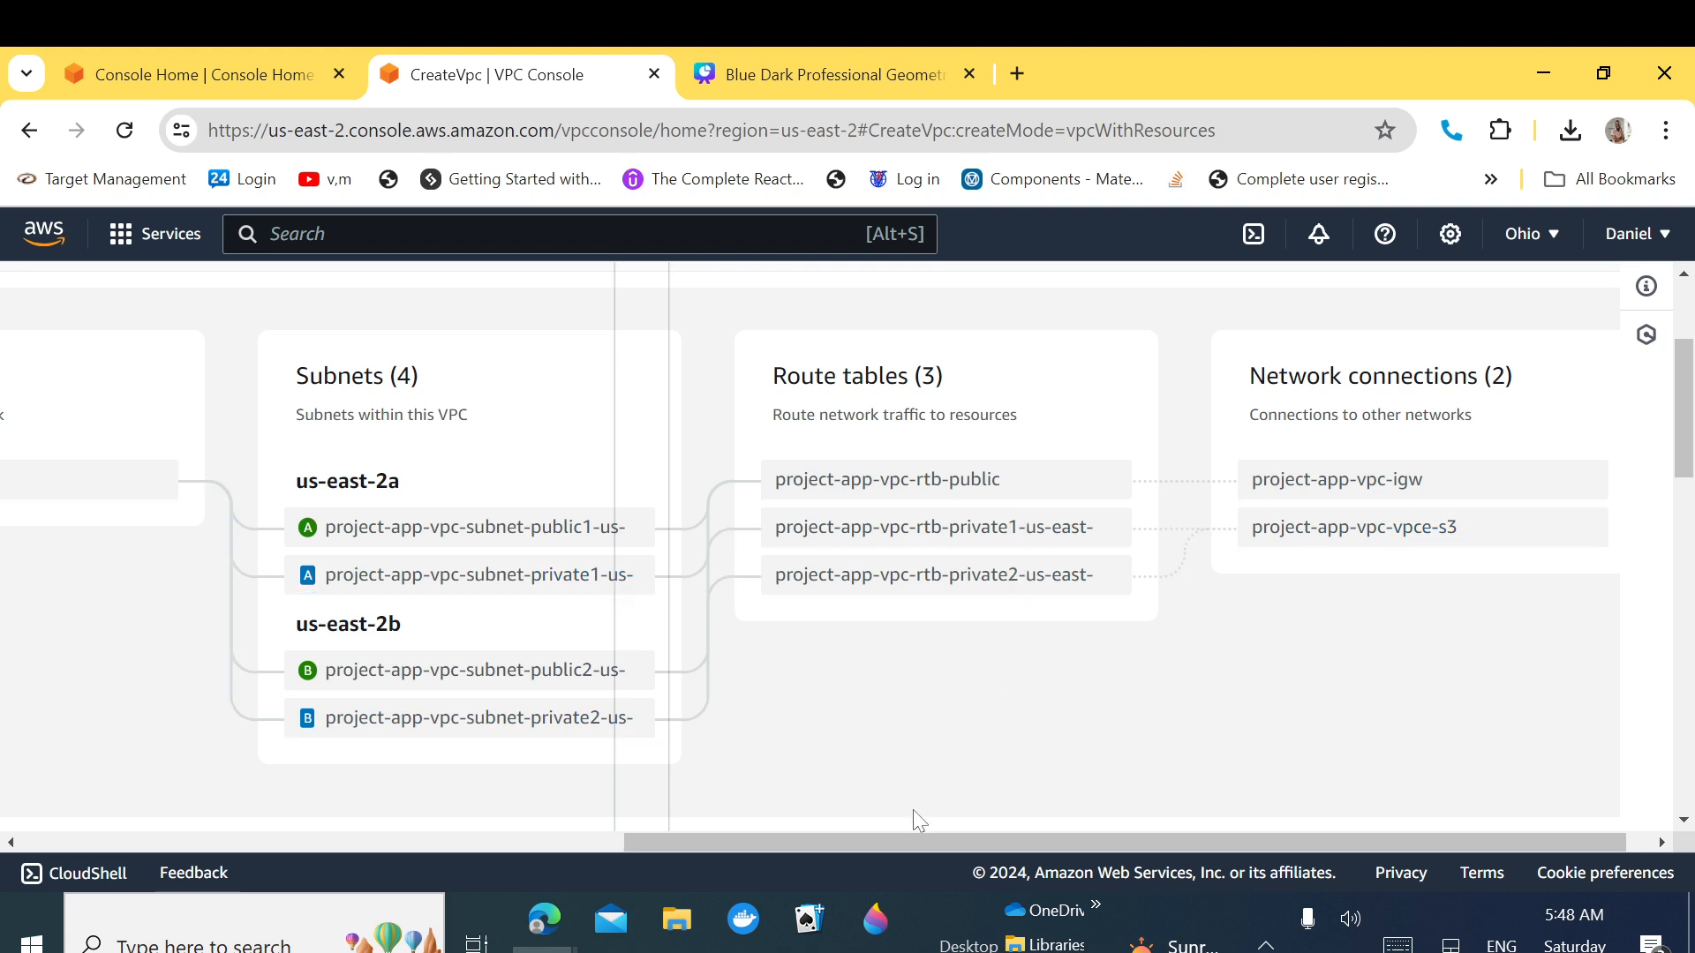
left_click_drag(908, 835, 251, 855)
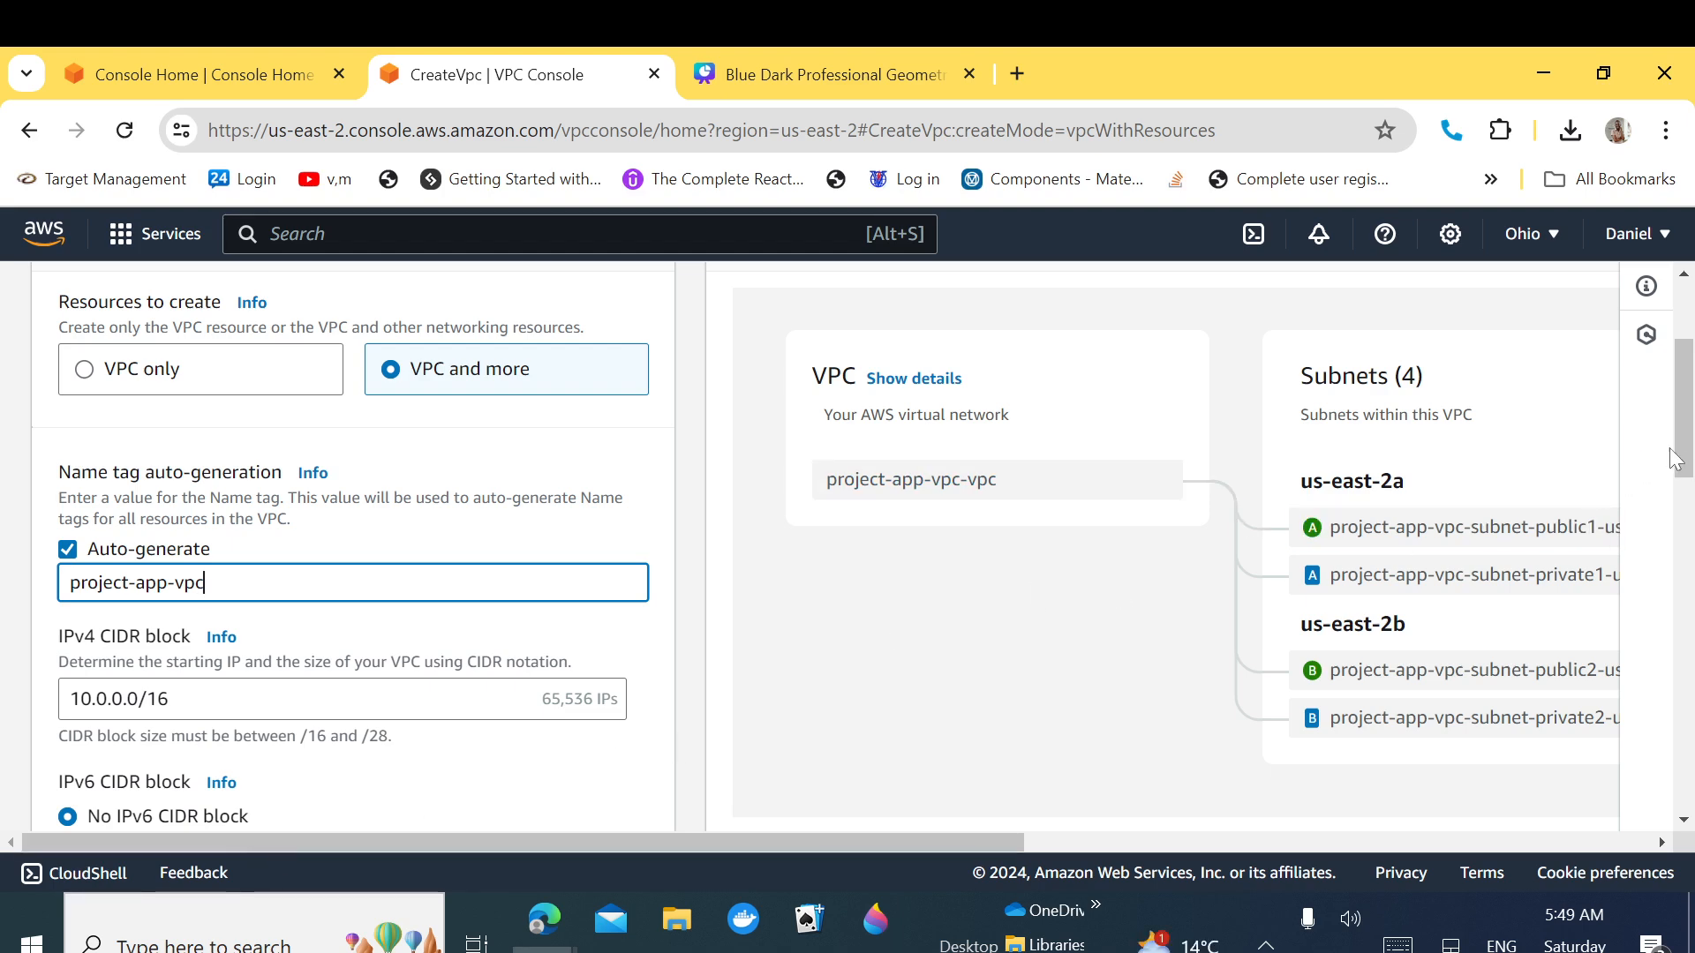
Step: Submit the Create VPC form with the chosen project-app-vpc settings
left_click_drag(1678, 461, 1673, 799)
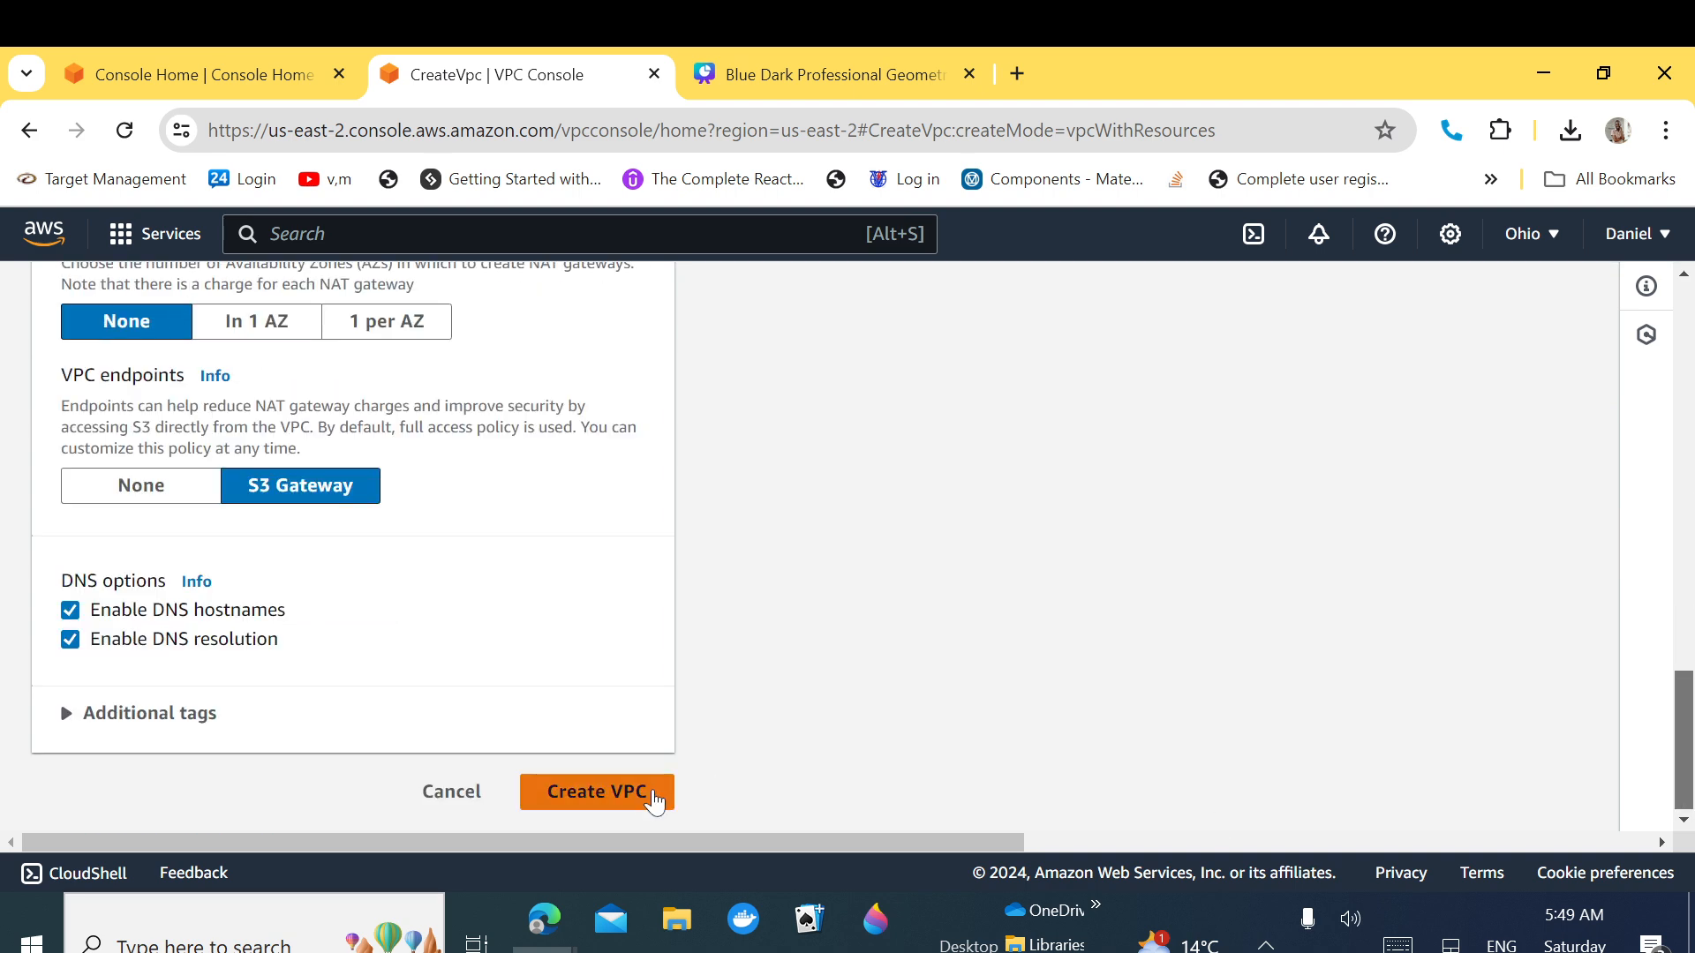
left_click(607, 794)
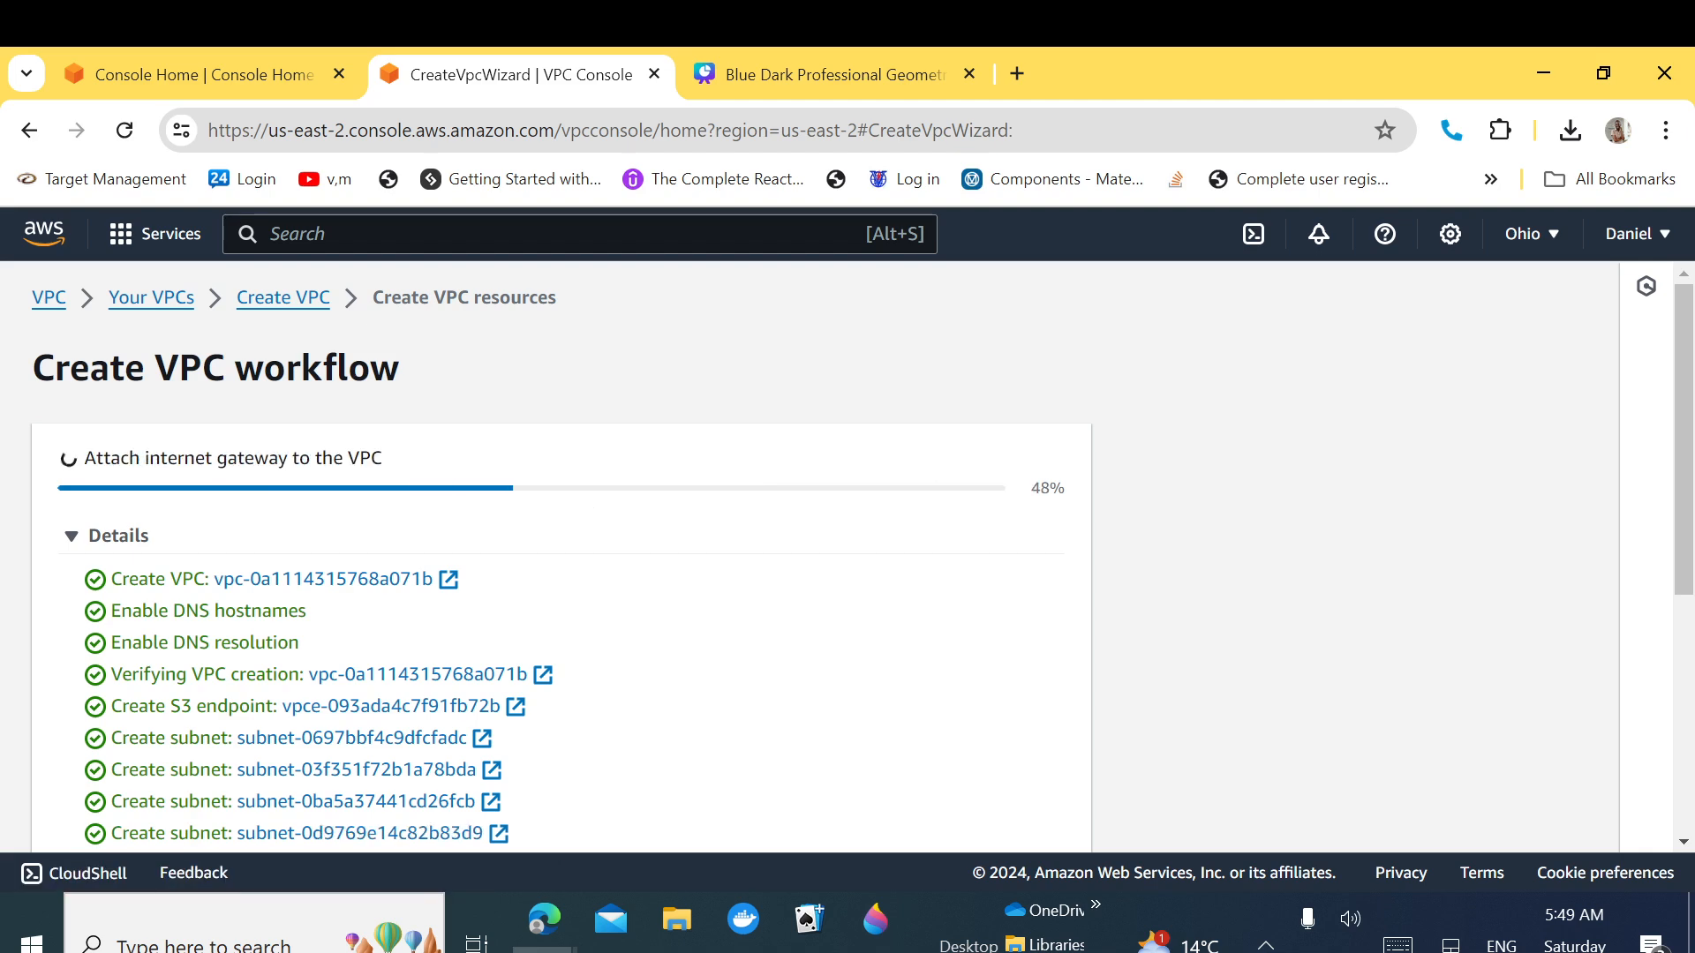
Step: Open Elastic Beanstalk in a new tab, then follow the VPC creation workflow to completion
left_click(209, 76)
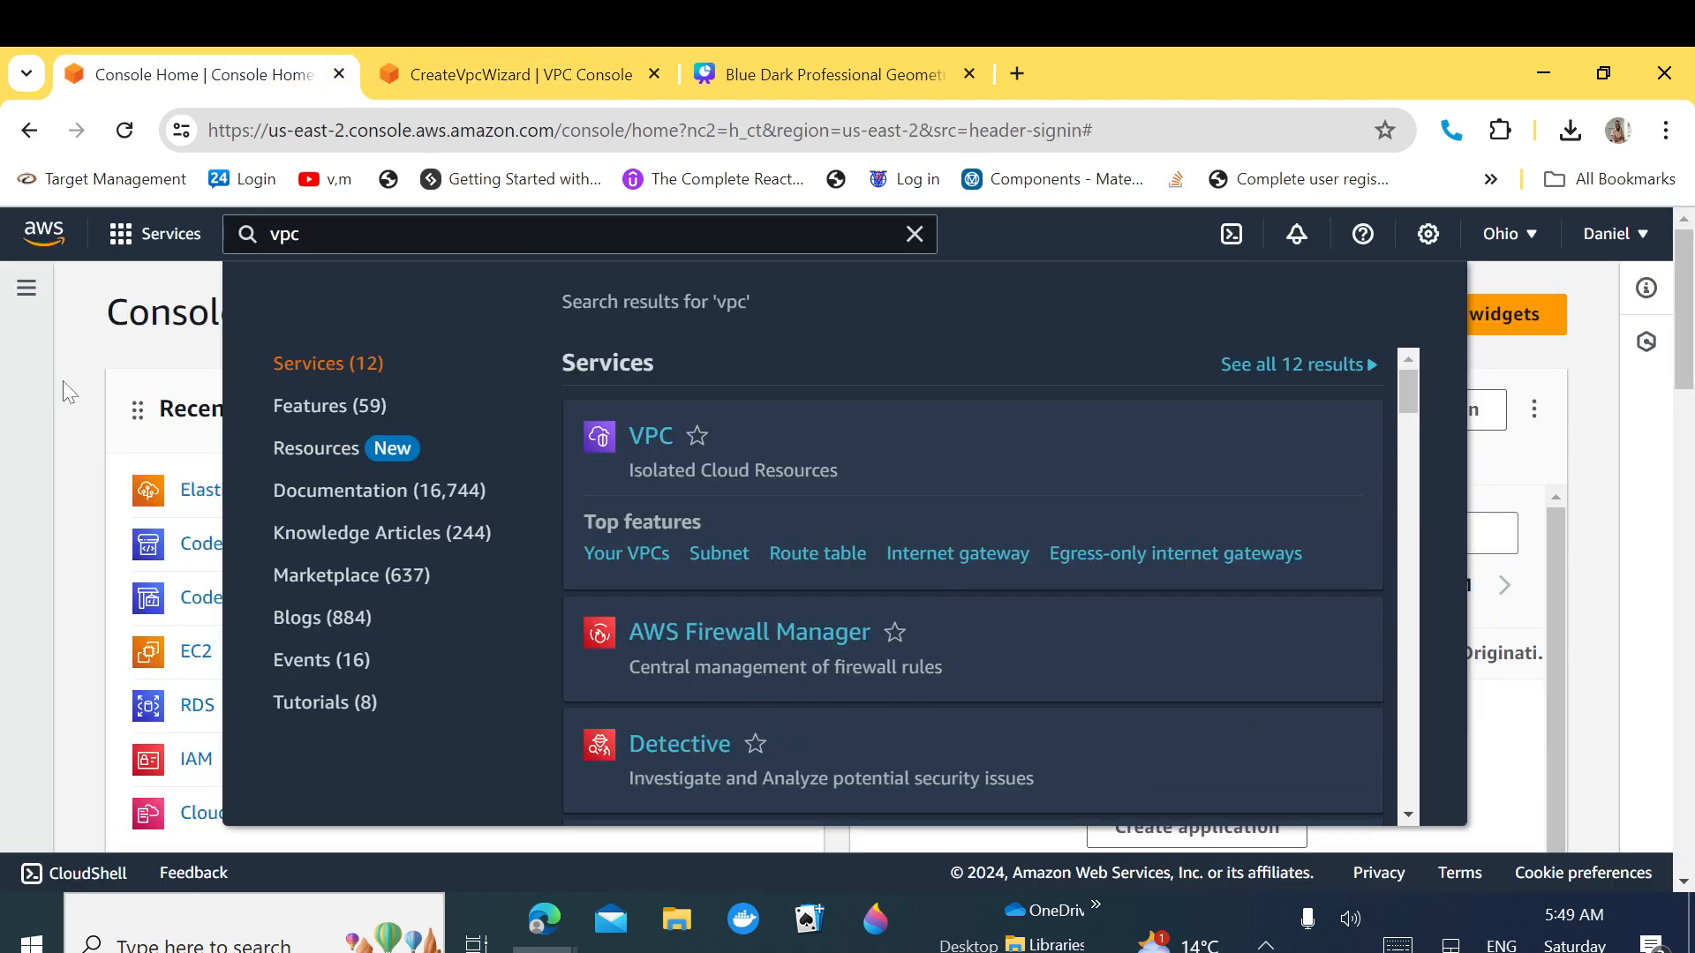
left_click(70, 383)
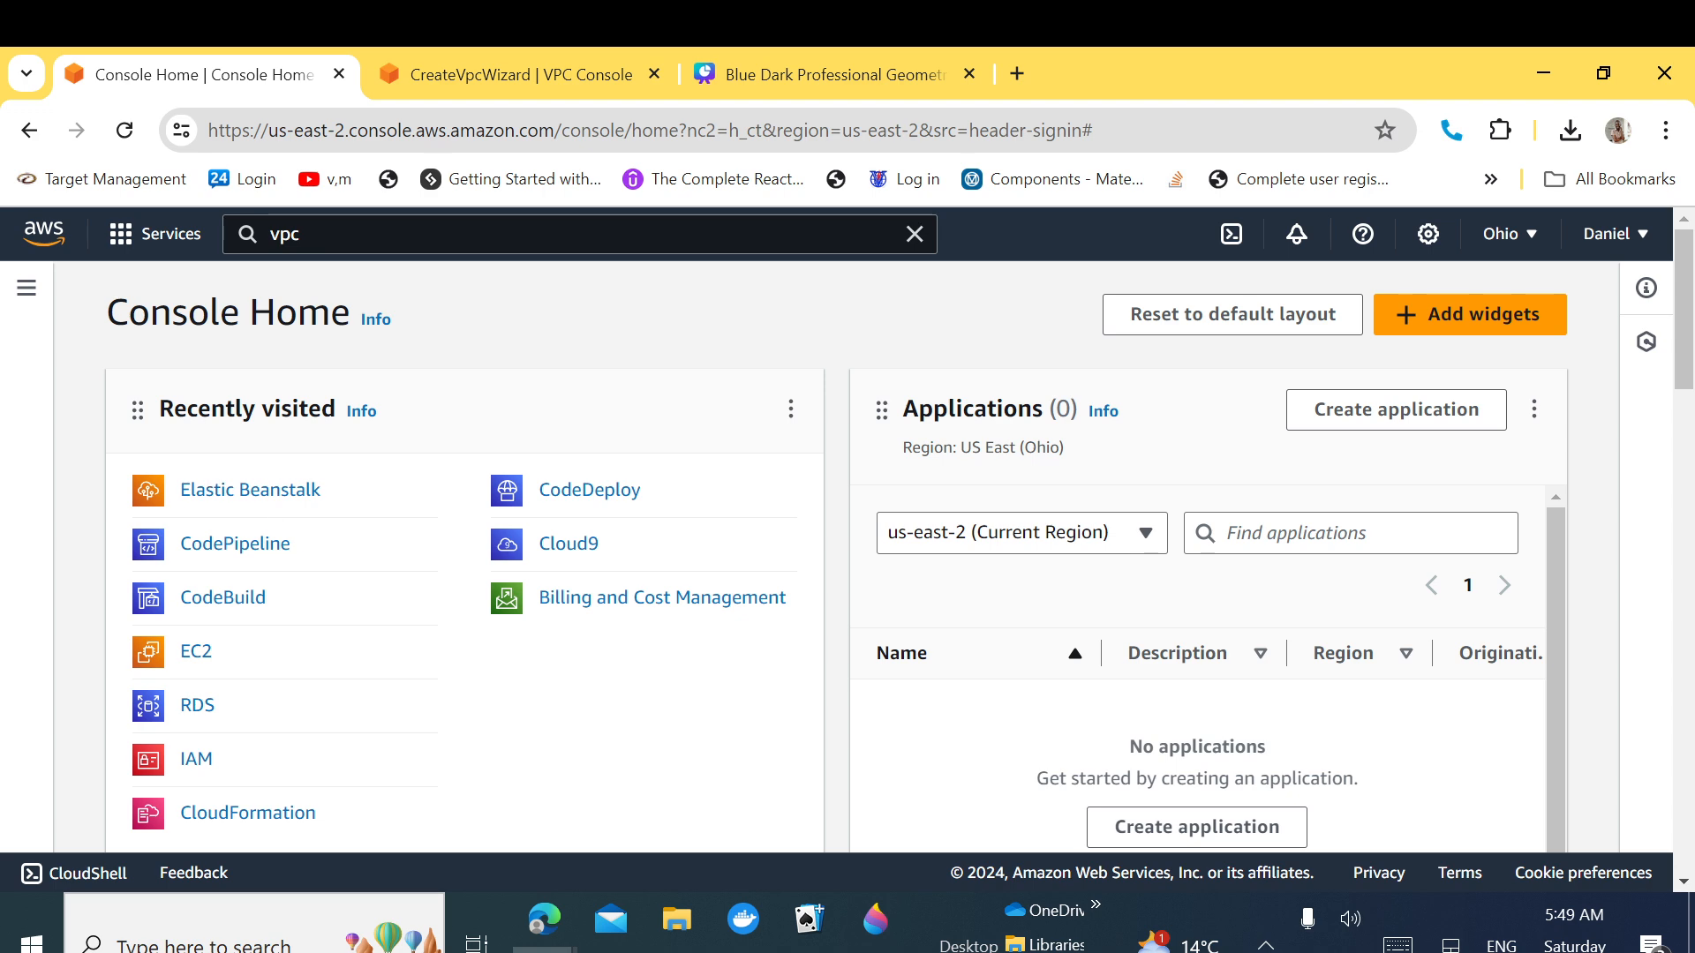
right_click(251, 491)
key("Escape")
left_click(744, 74)
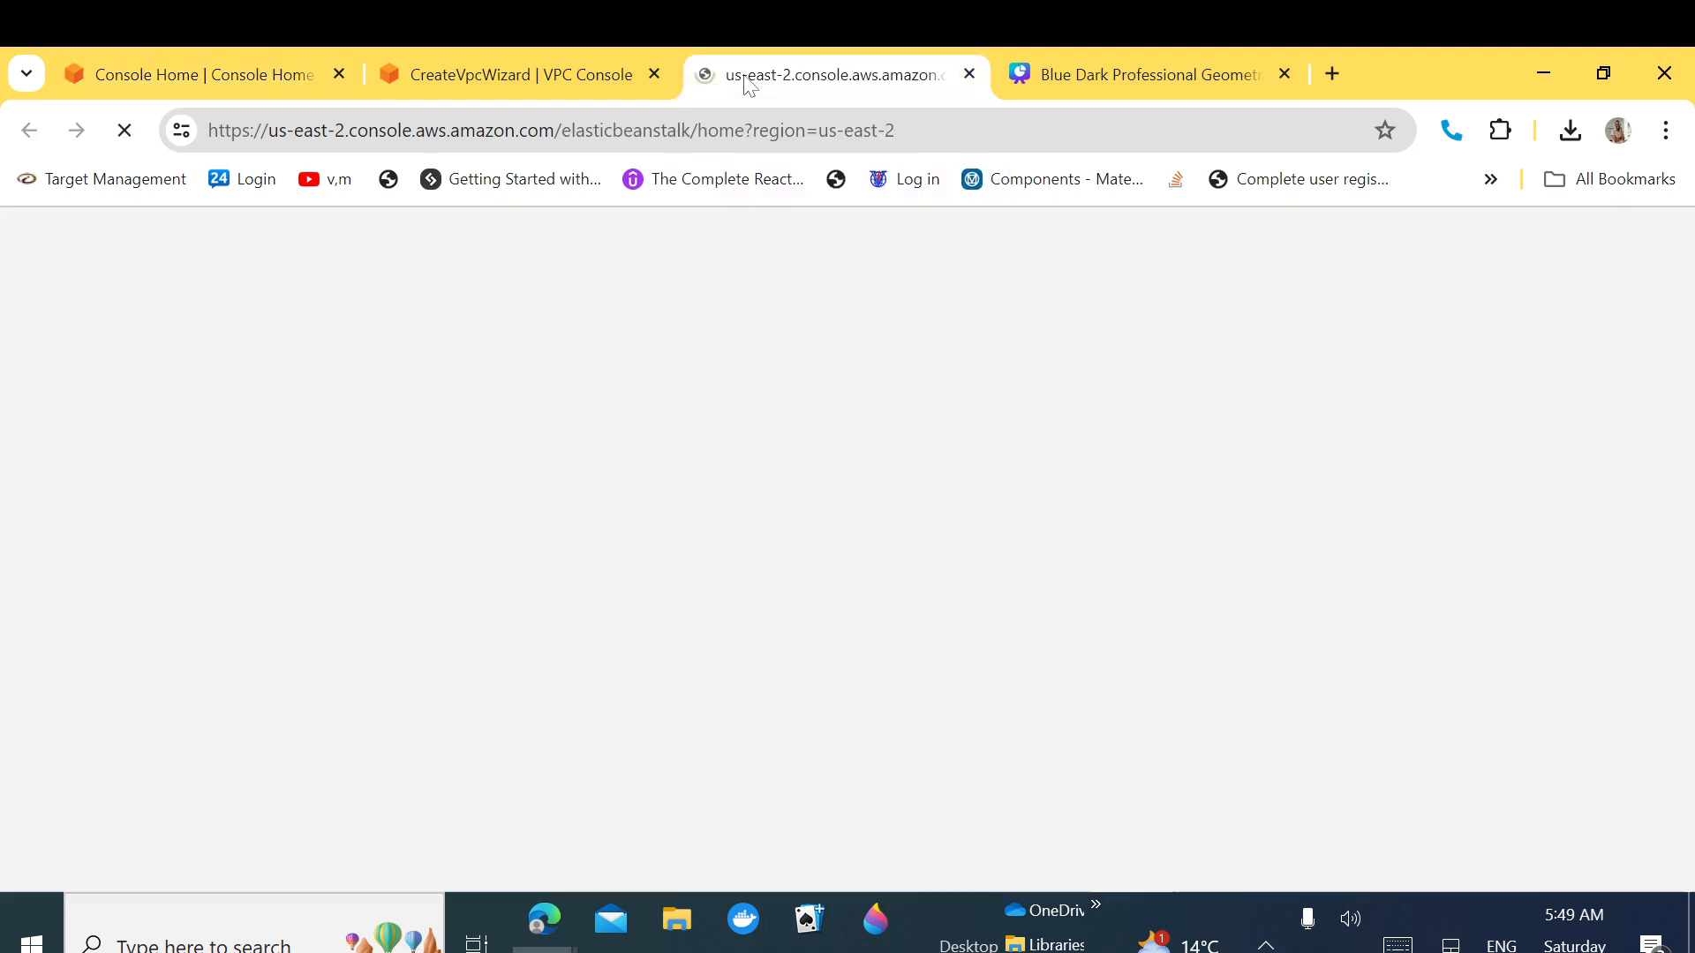
left_click(526, 73)
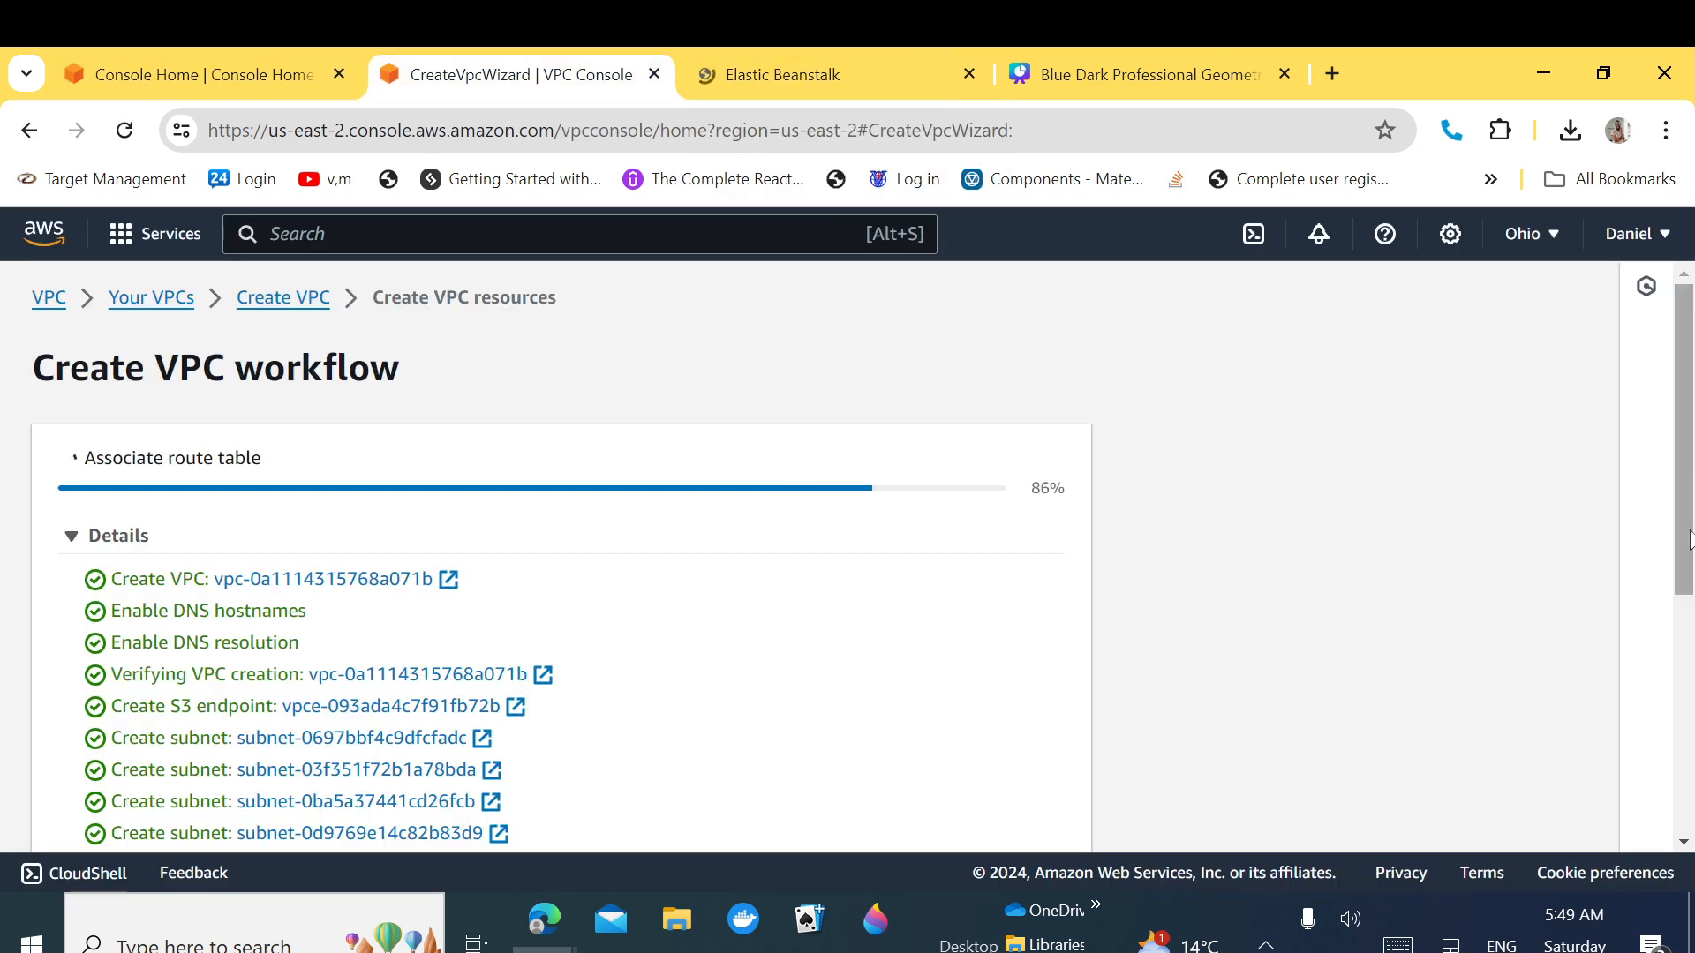
left_click_drag(1688, 538, 1647, 811)
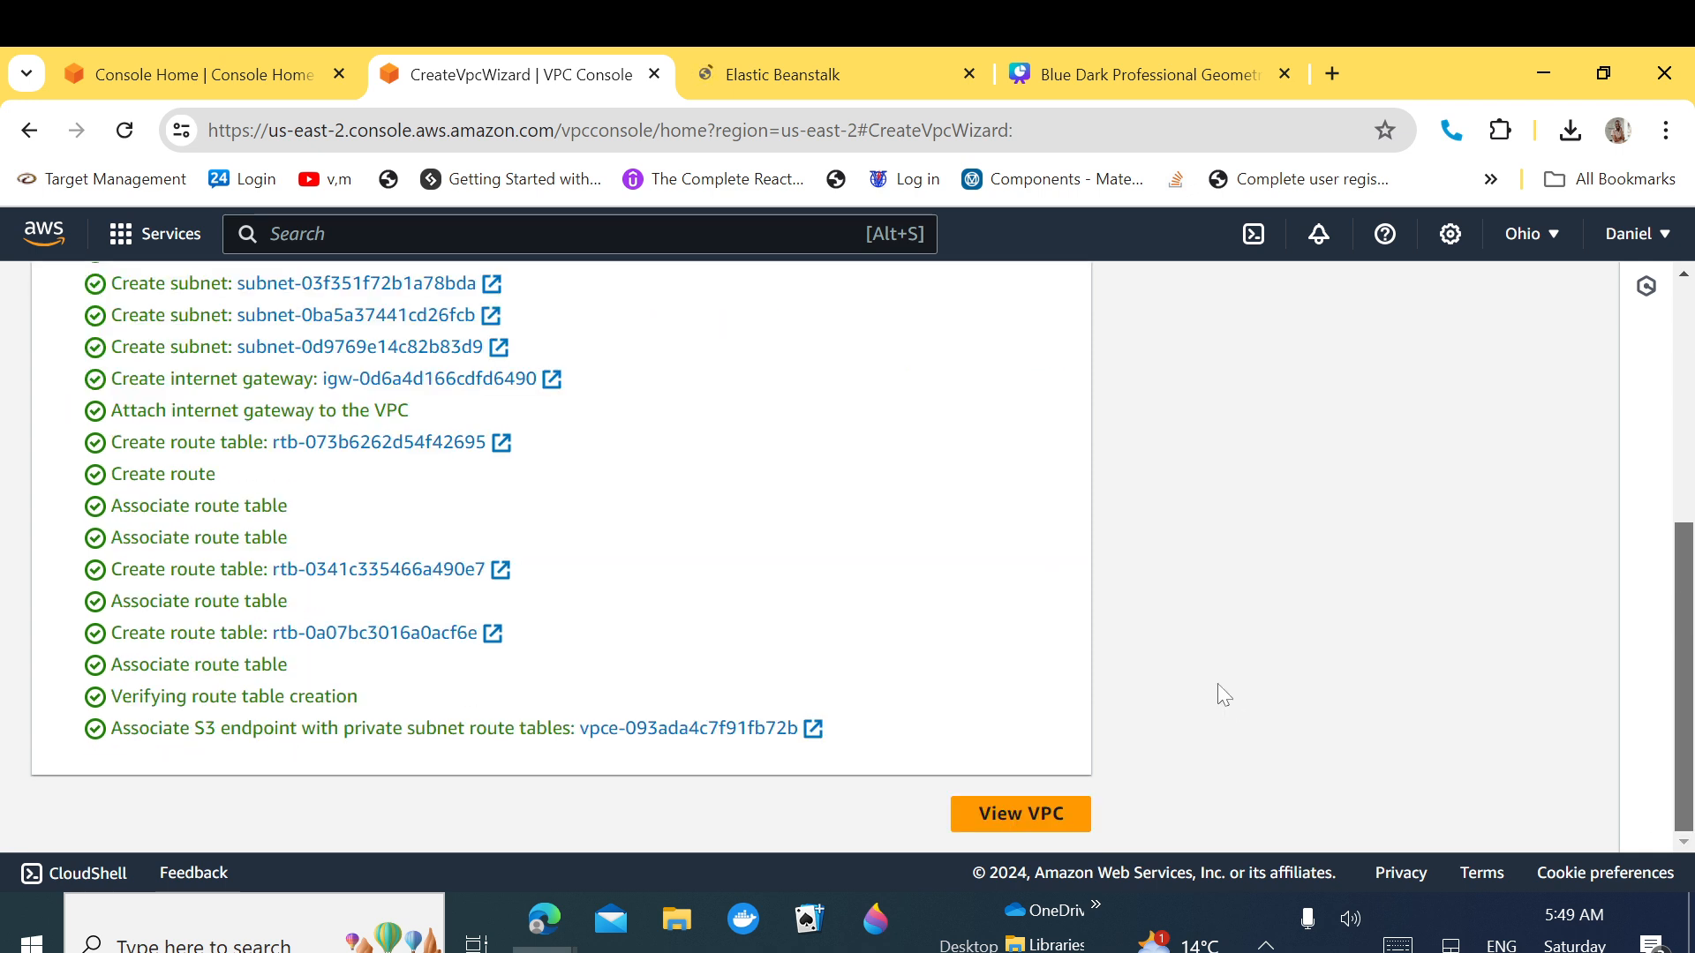
Step: Inspect the project-app-vpc-vpc details, then go to the Elastic Beanstalk tab
left_click(1000, 816)
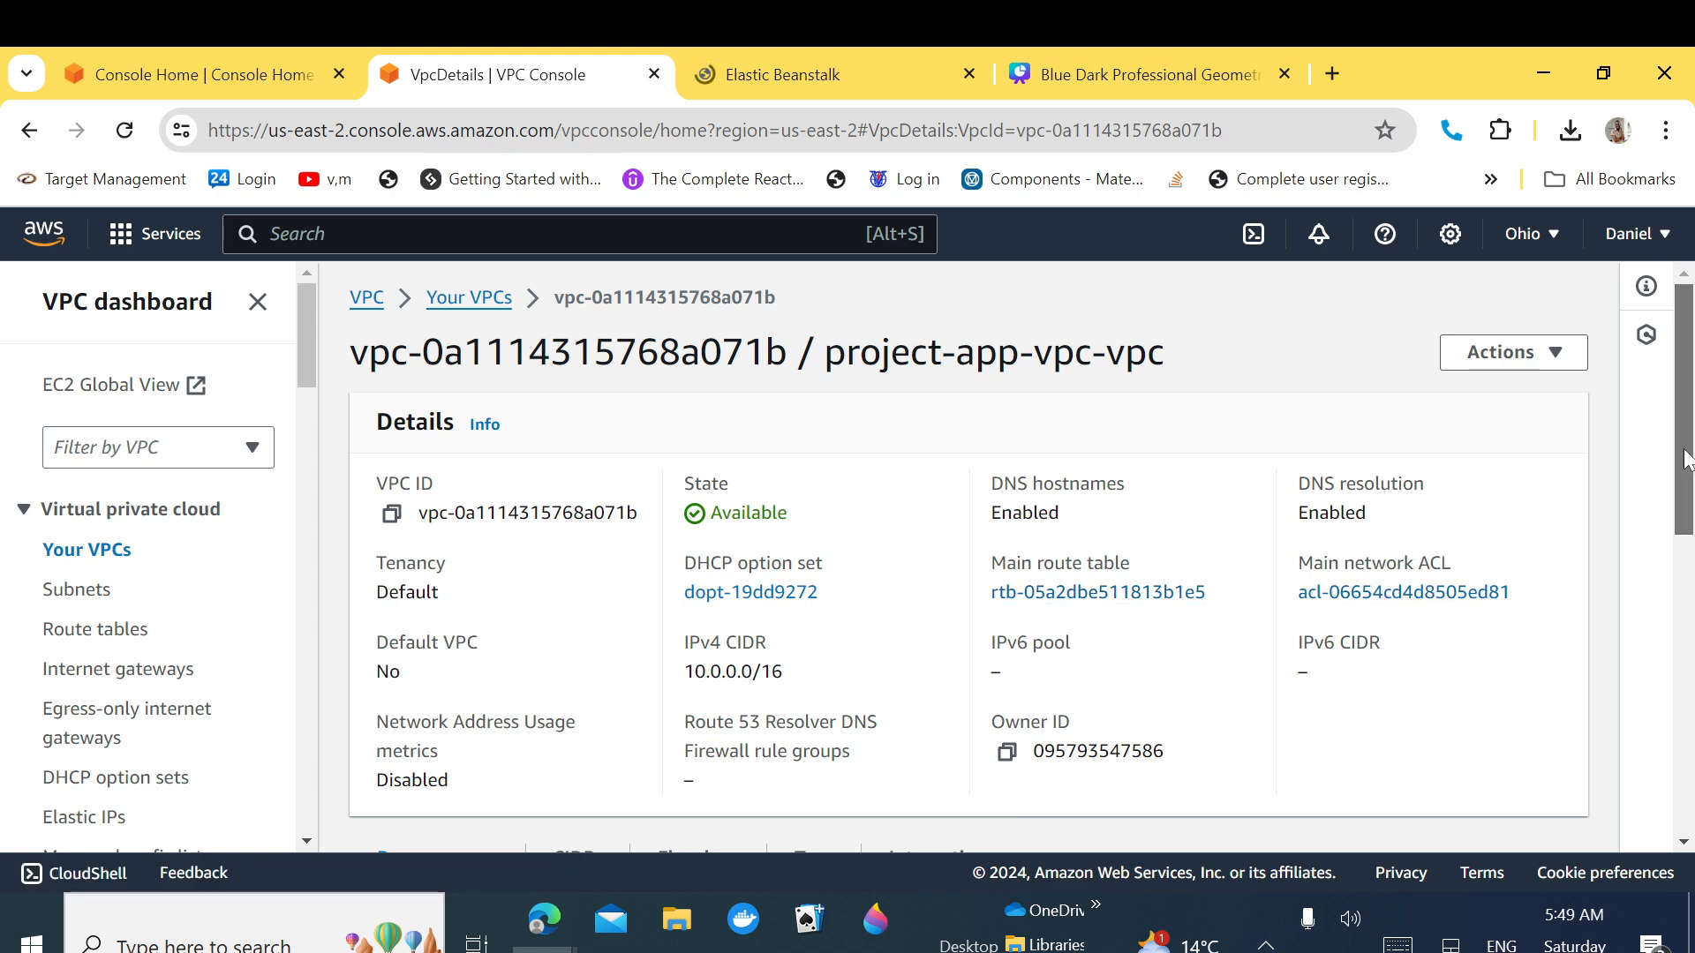
left_click_drag(1686, 459, 1686, 367)
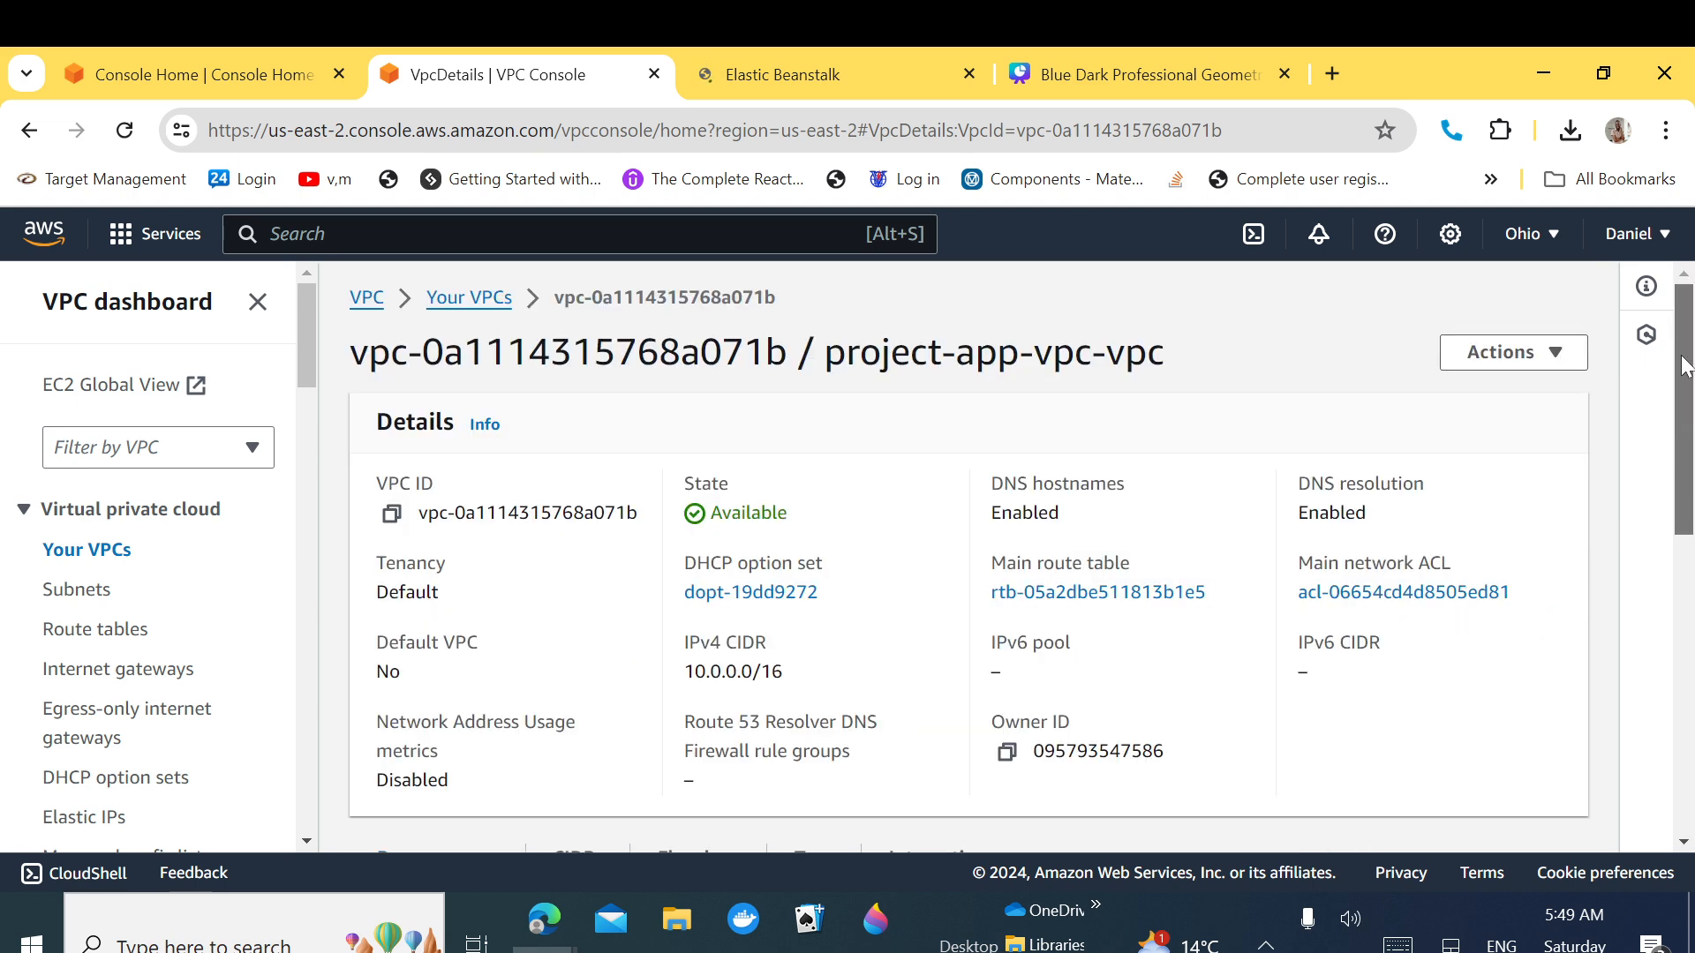
left_click(799, 74)
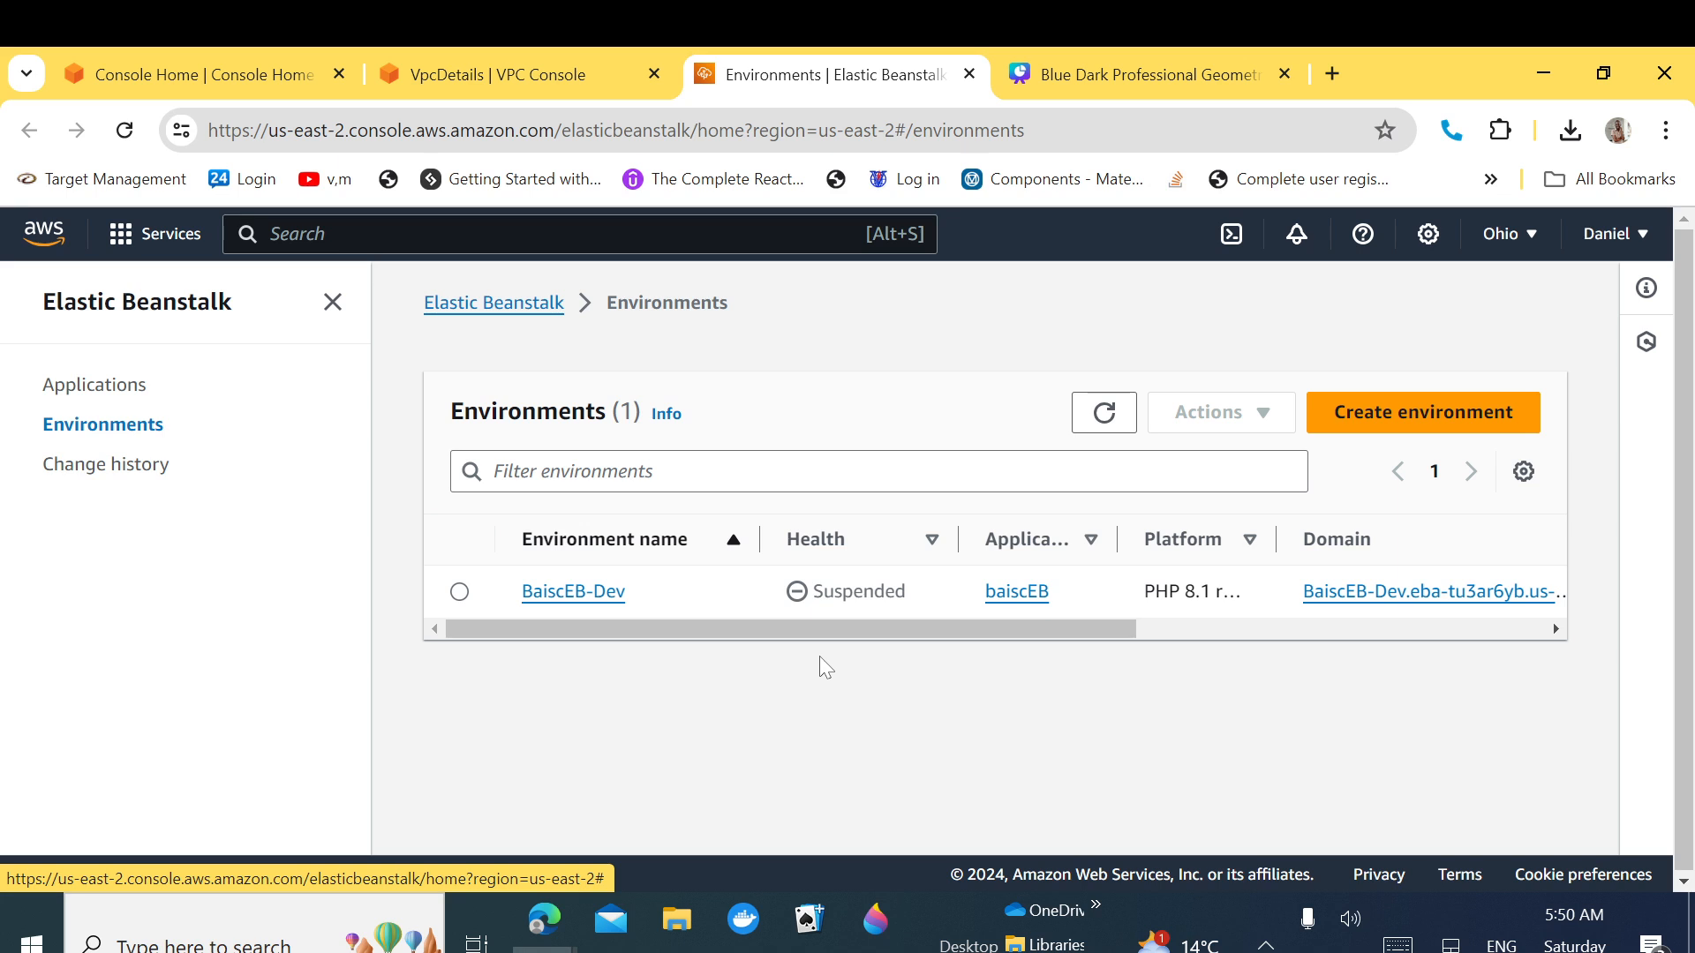
Step: Open Elastic Beanstalk Applications and begin a new application
left_click(97, 389)
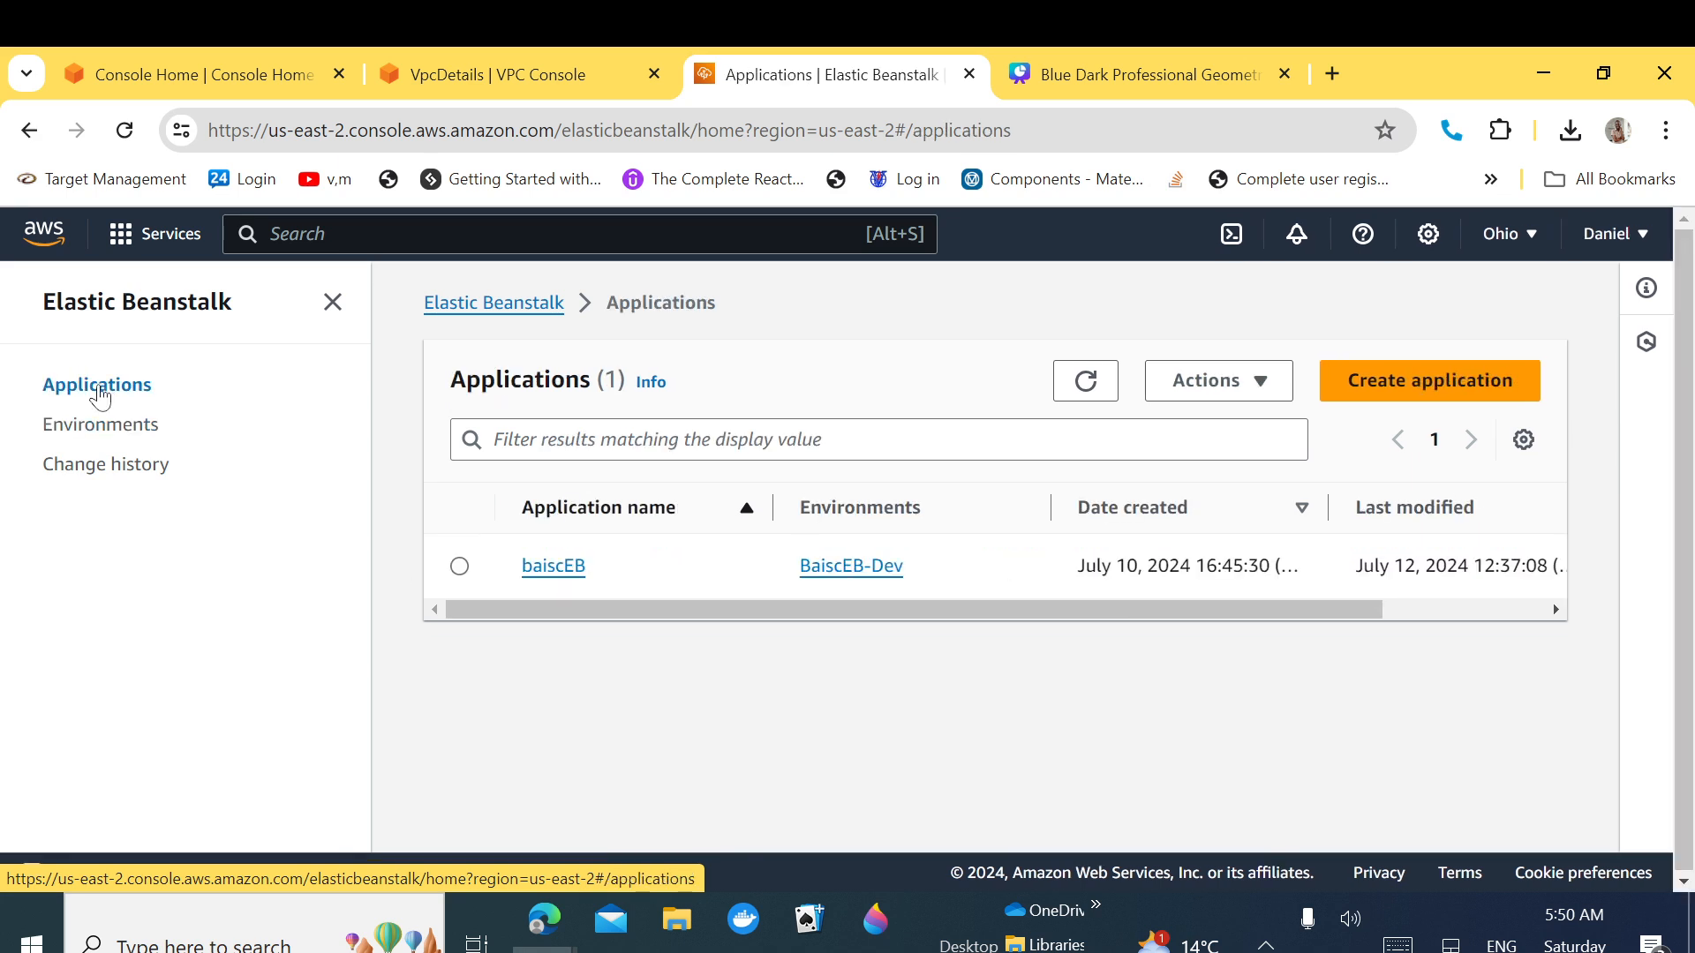
left_click(1423, 381)
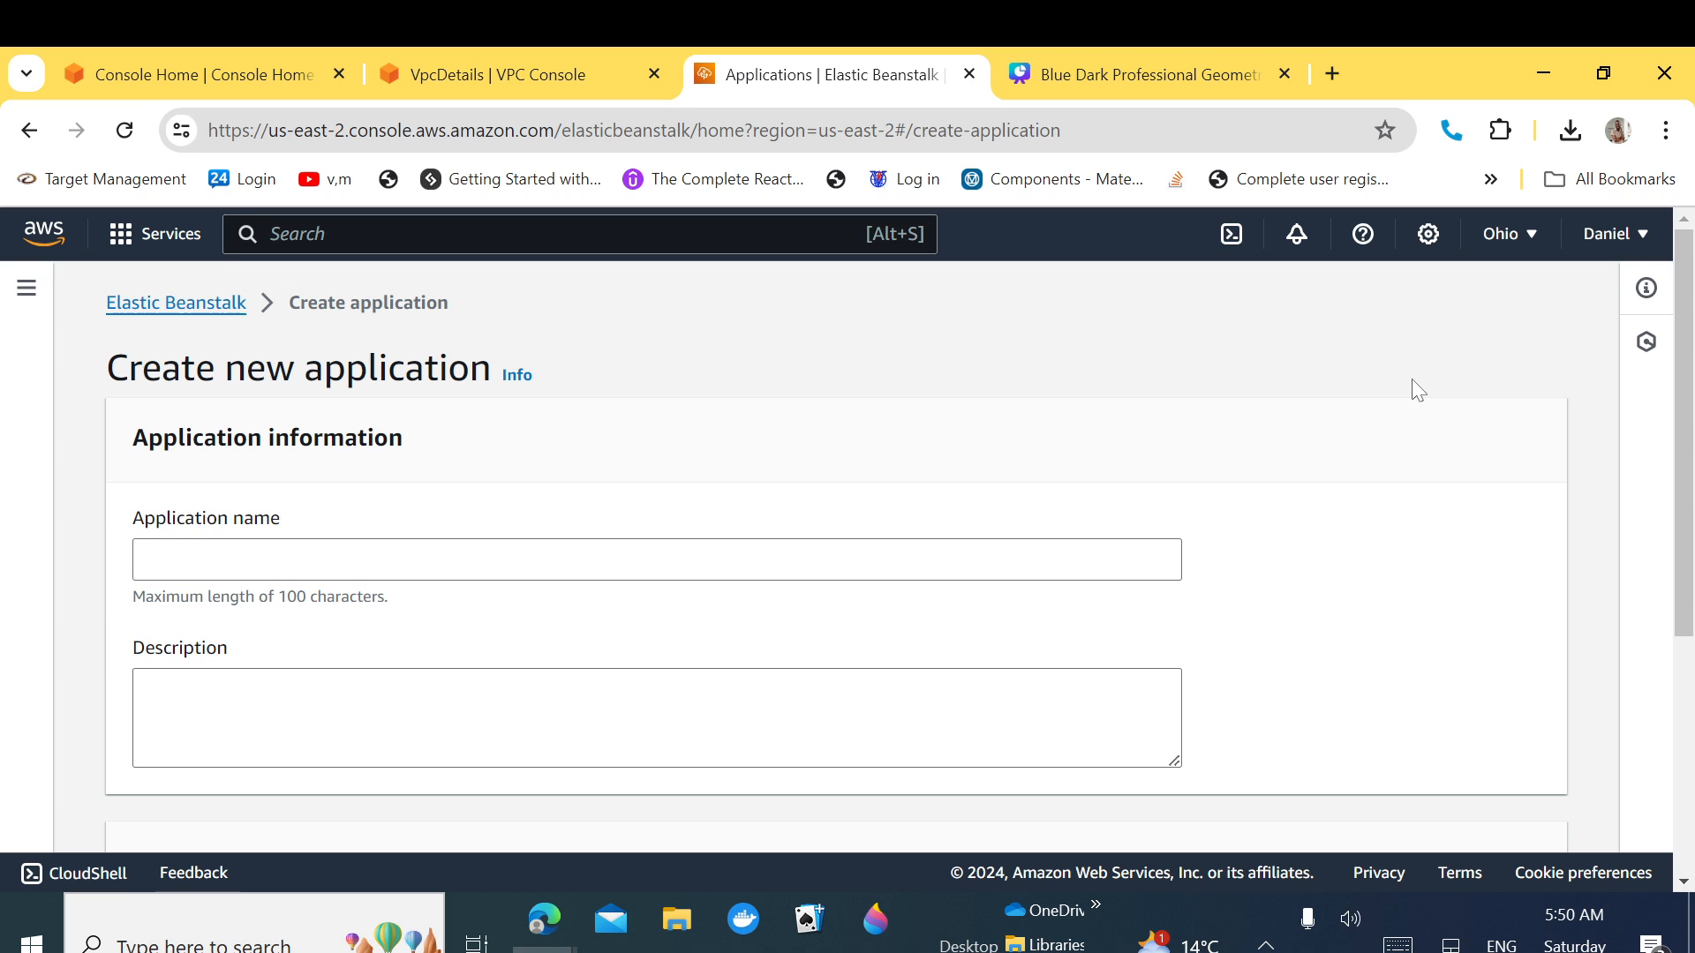
Step: Enter Application-EB-DevOps as the application name, correcting typos along the way
left_click(582, 554)
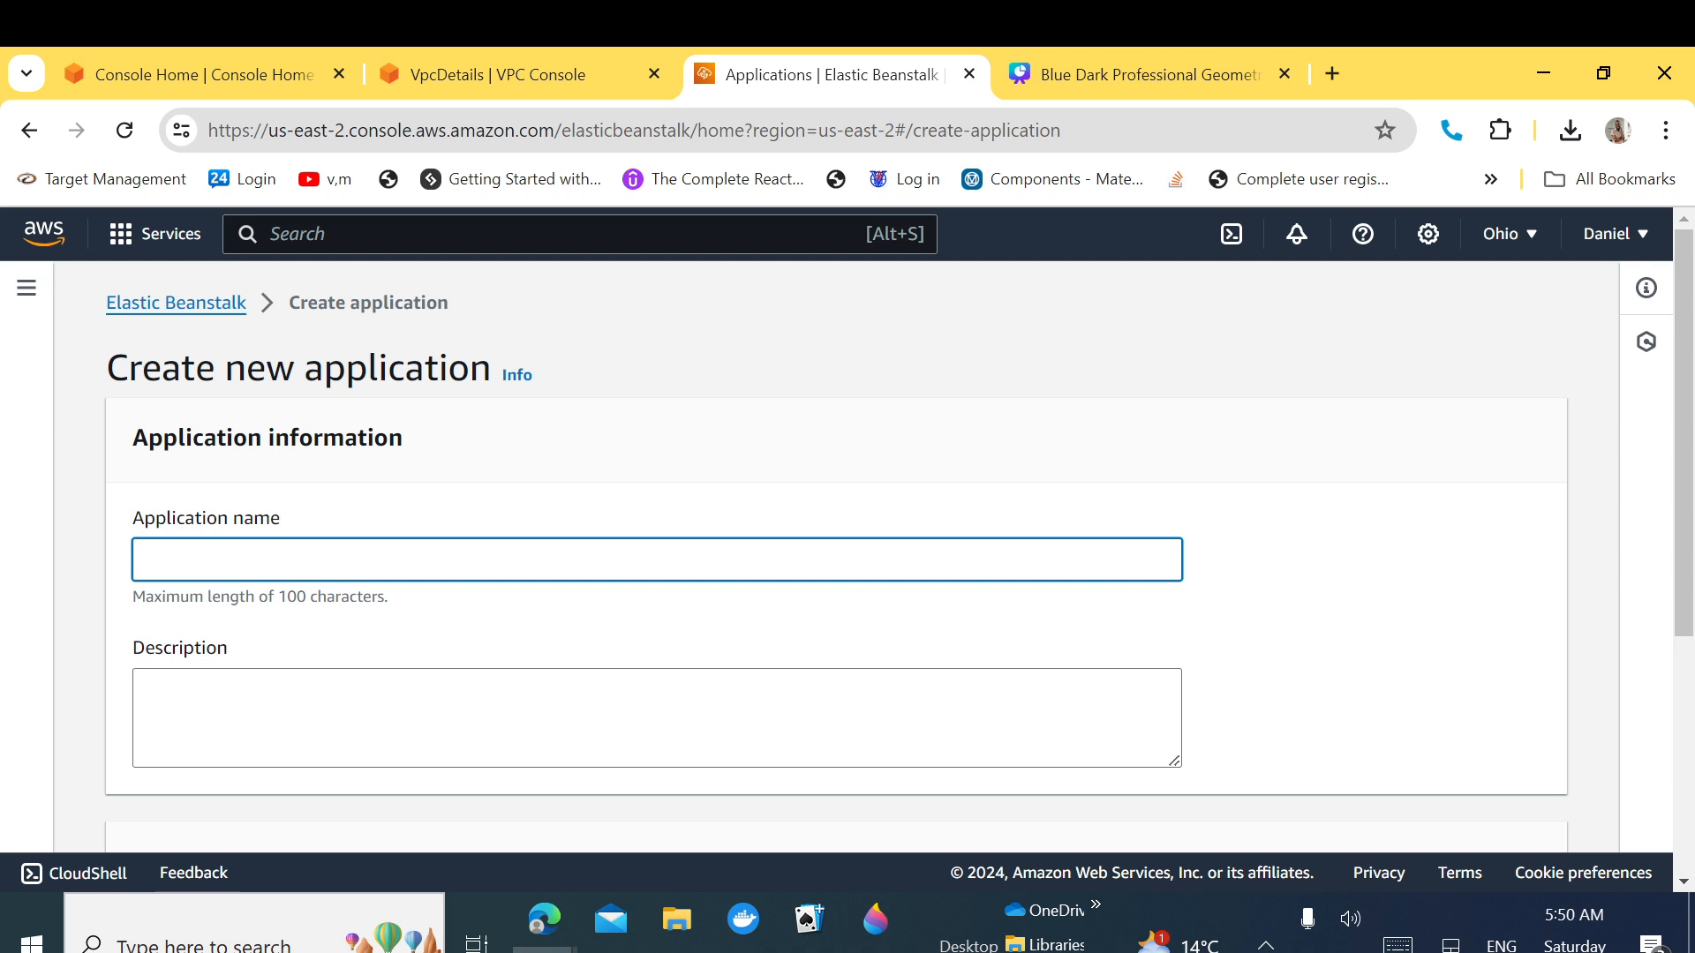
type("Application-EB")
type("-De")
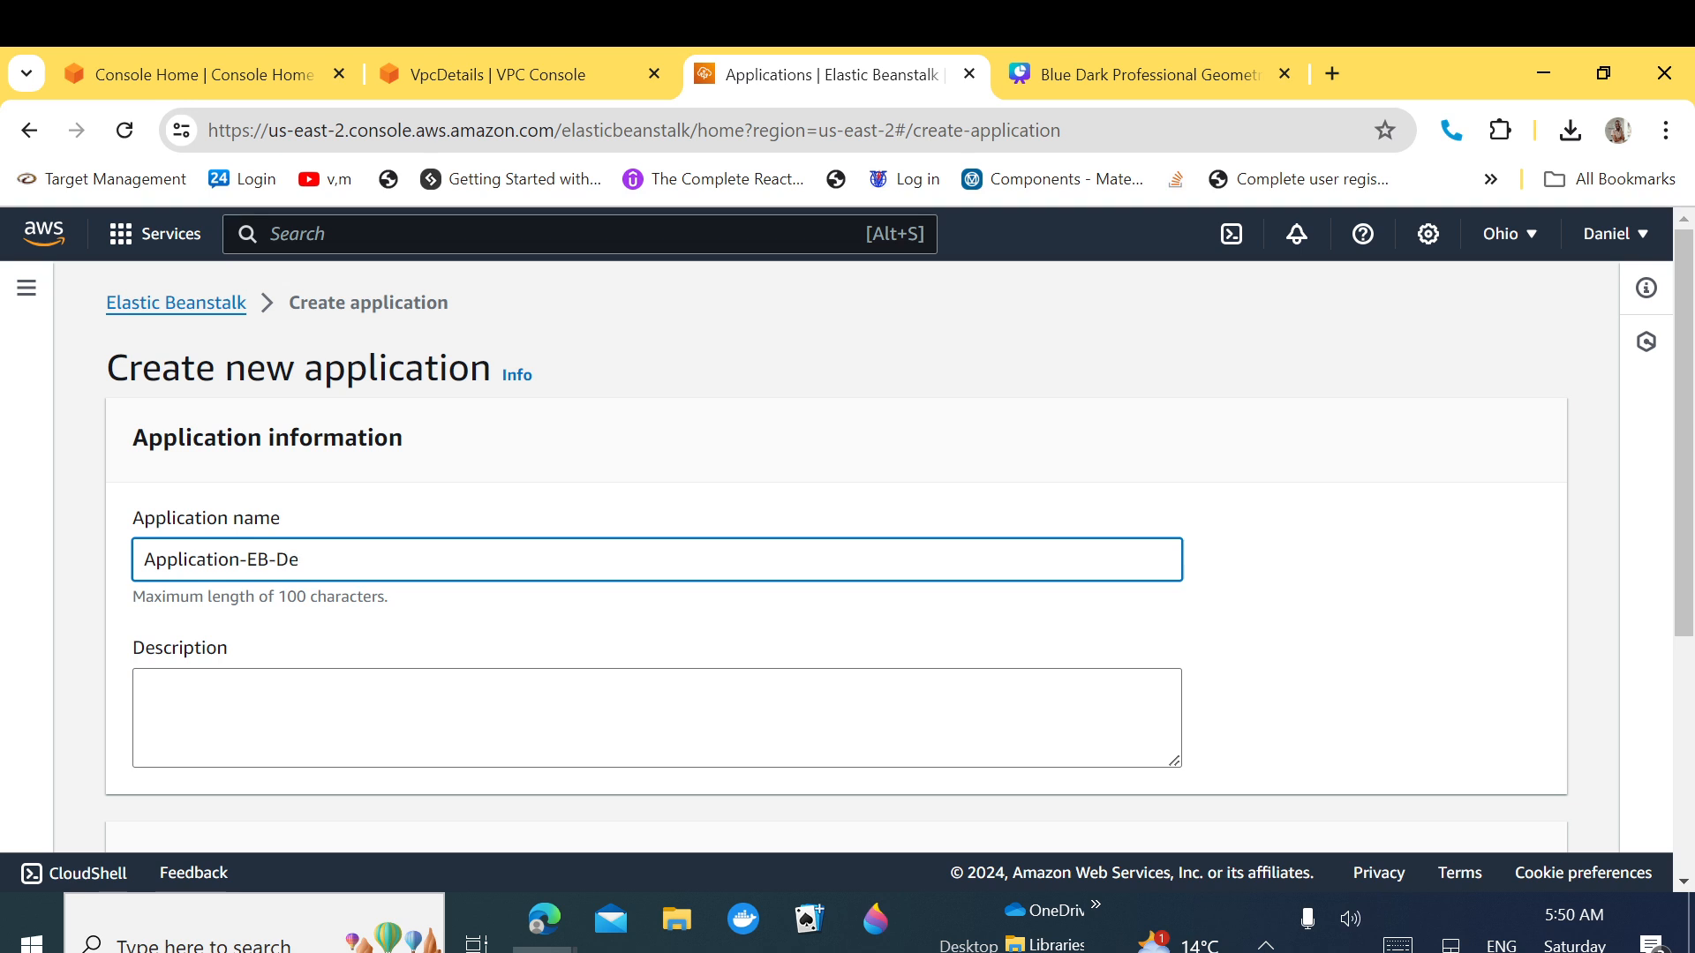
key("BackSpace")
key("BackSpace")
type("Dvo")
key("BackSpace")
key("BackSpace")
type("evOps")
Step: Copy the application name into the Description field
key("ctrl+a")
key("ctrl+c")
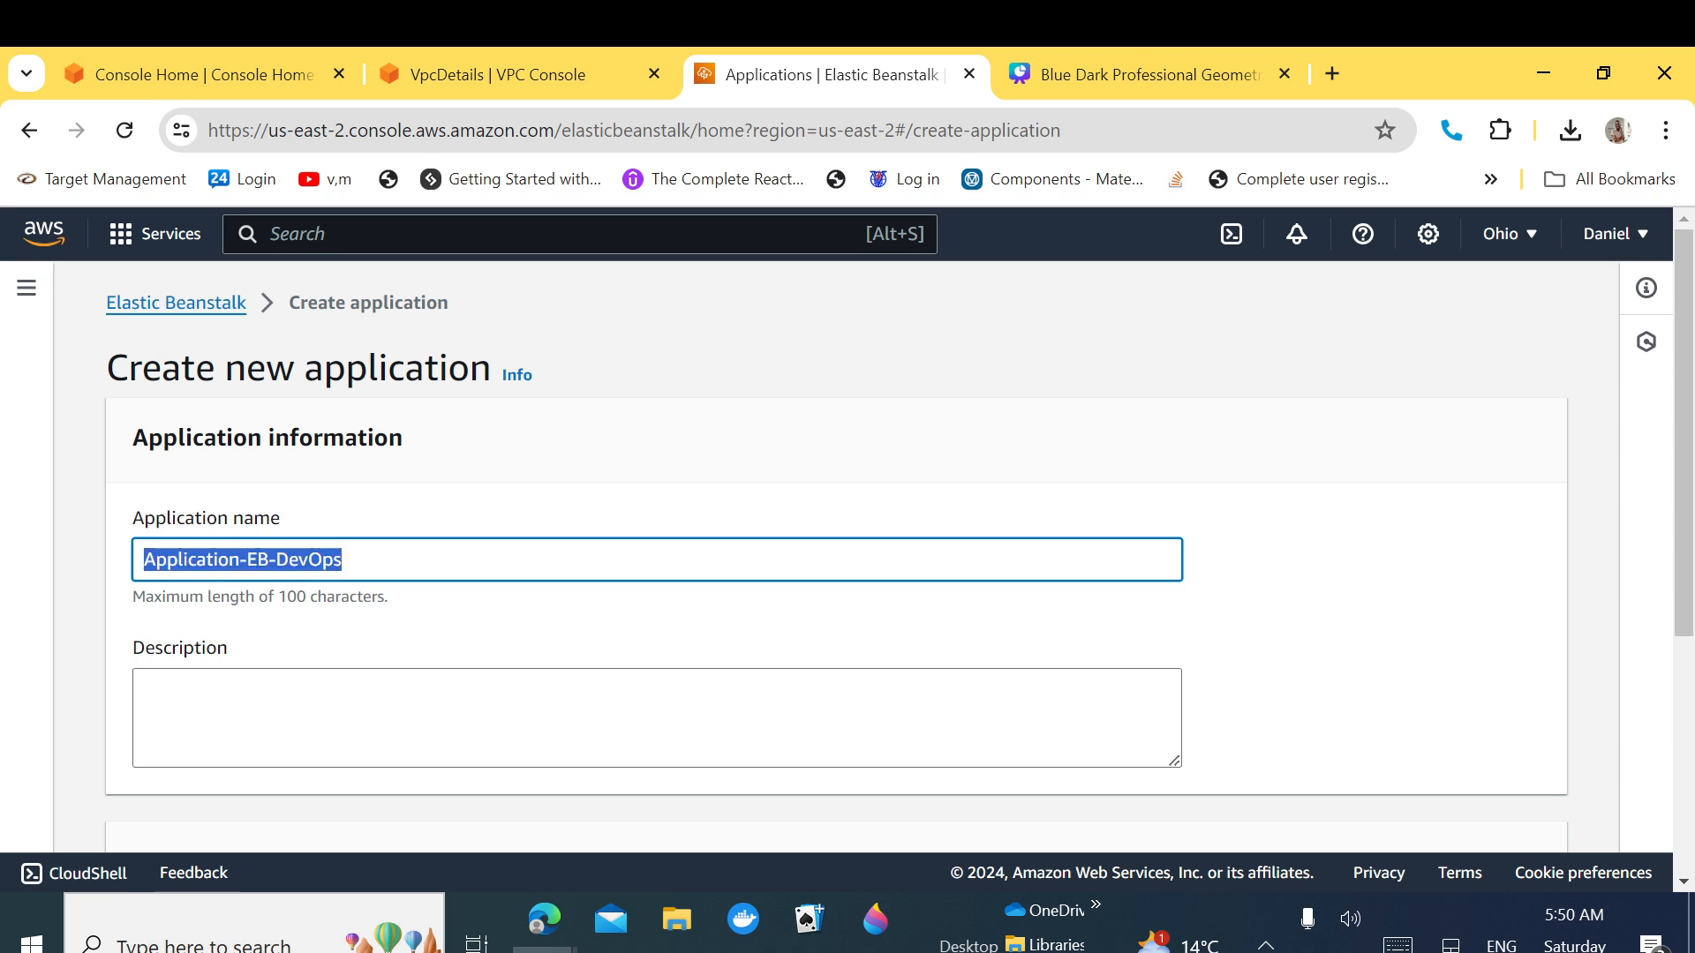
left_click(145, 689)
key("ctrl+v")
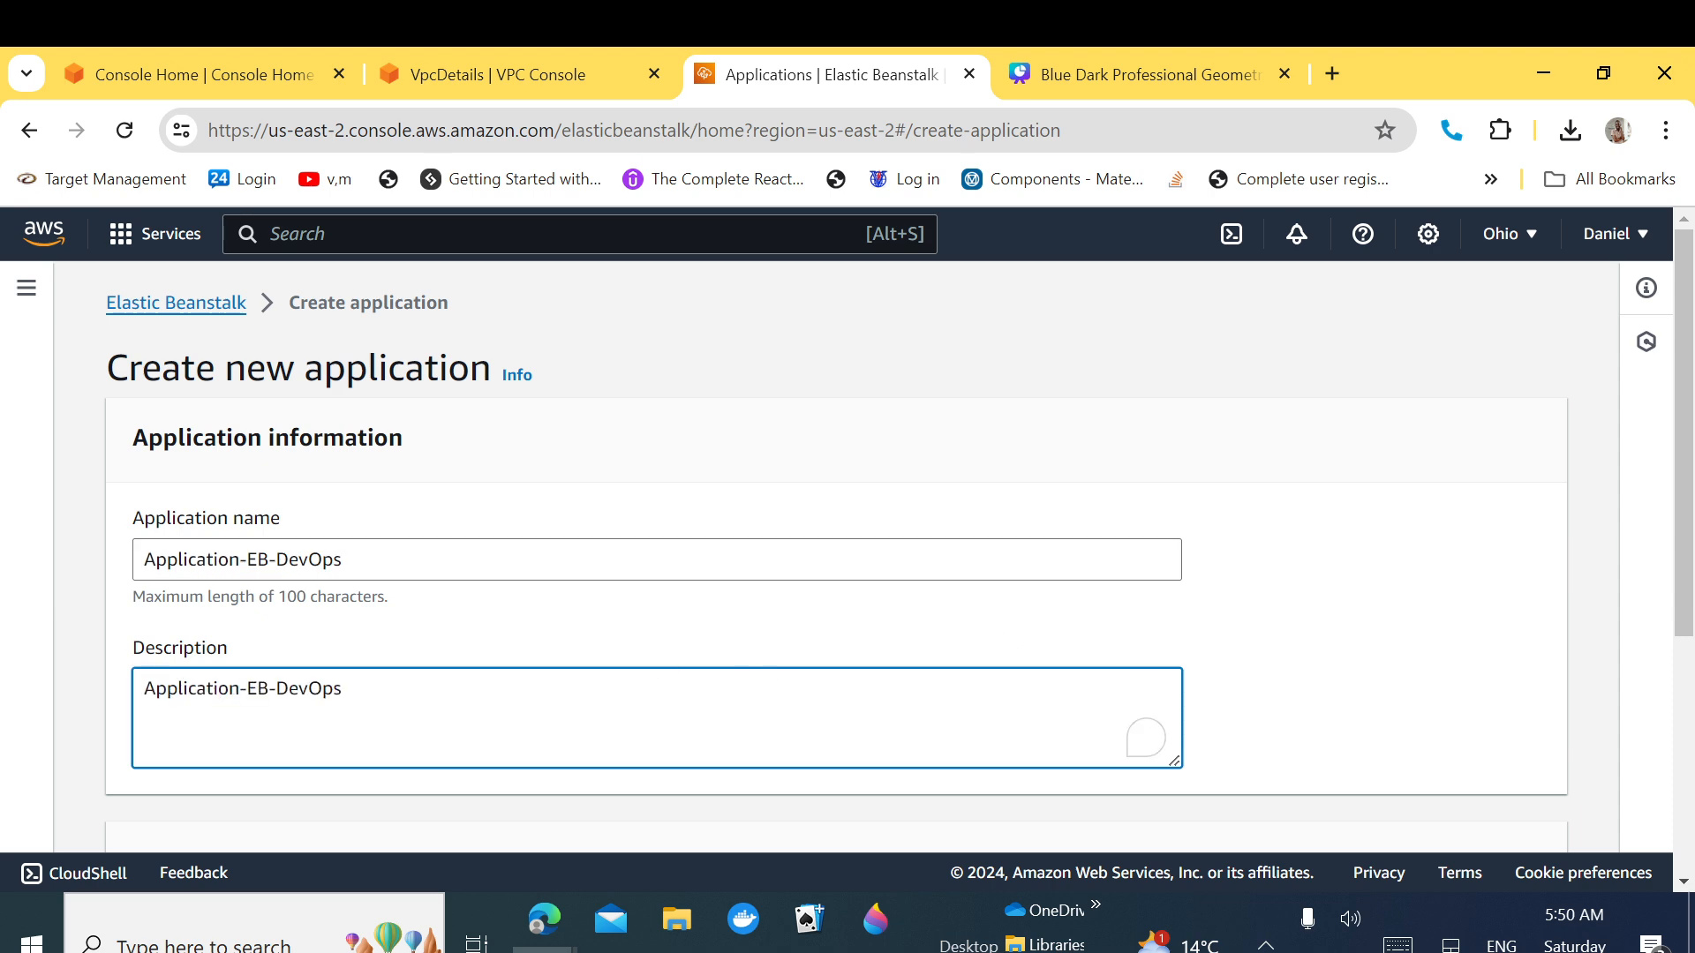
scroll(1687, 547, "down", 1)
left_click_drag(1688, 547, 1684, 775)
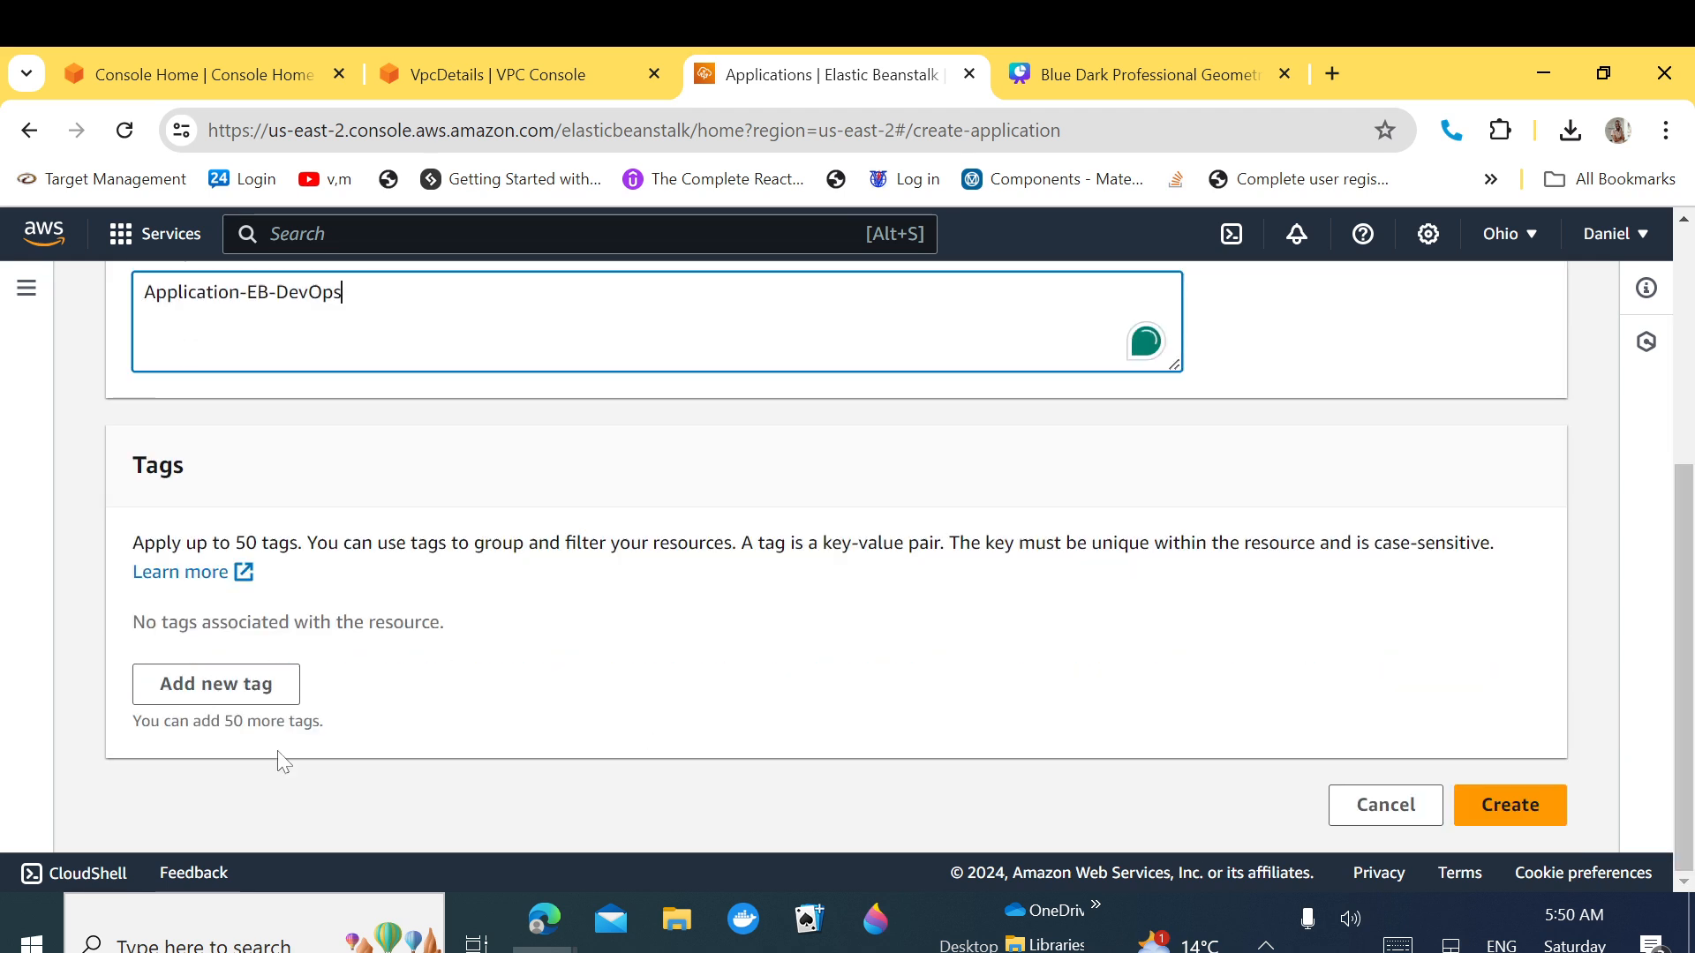
Step: Add the tag name = Application-EB-DevOps and create the application
left_click(217, 684)
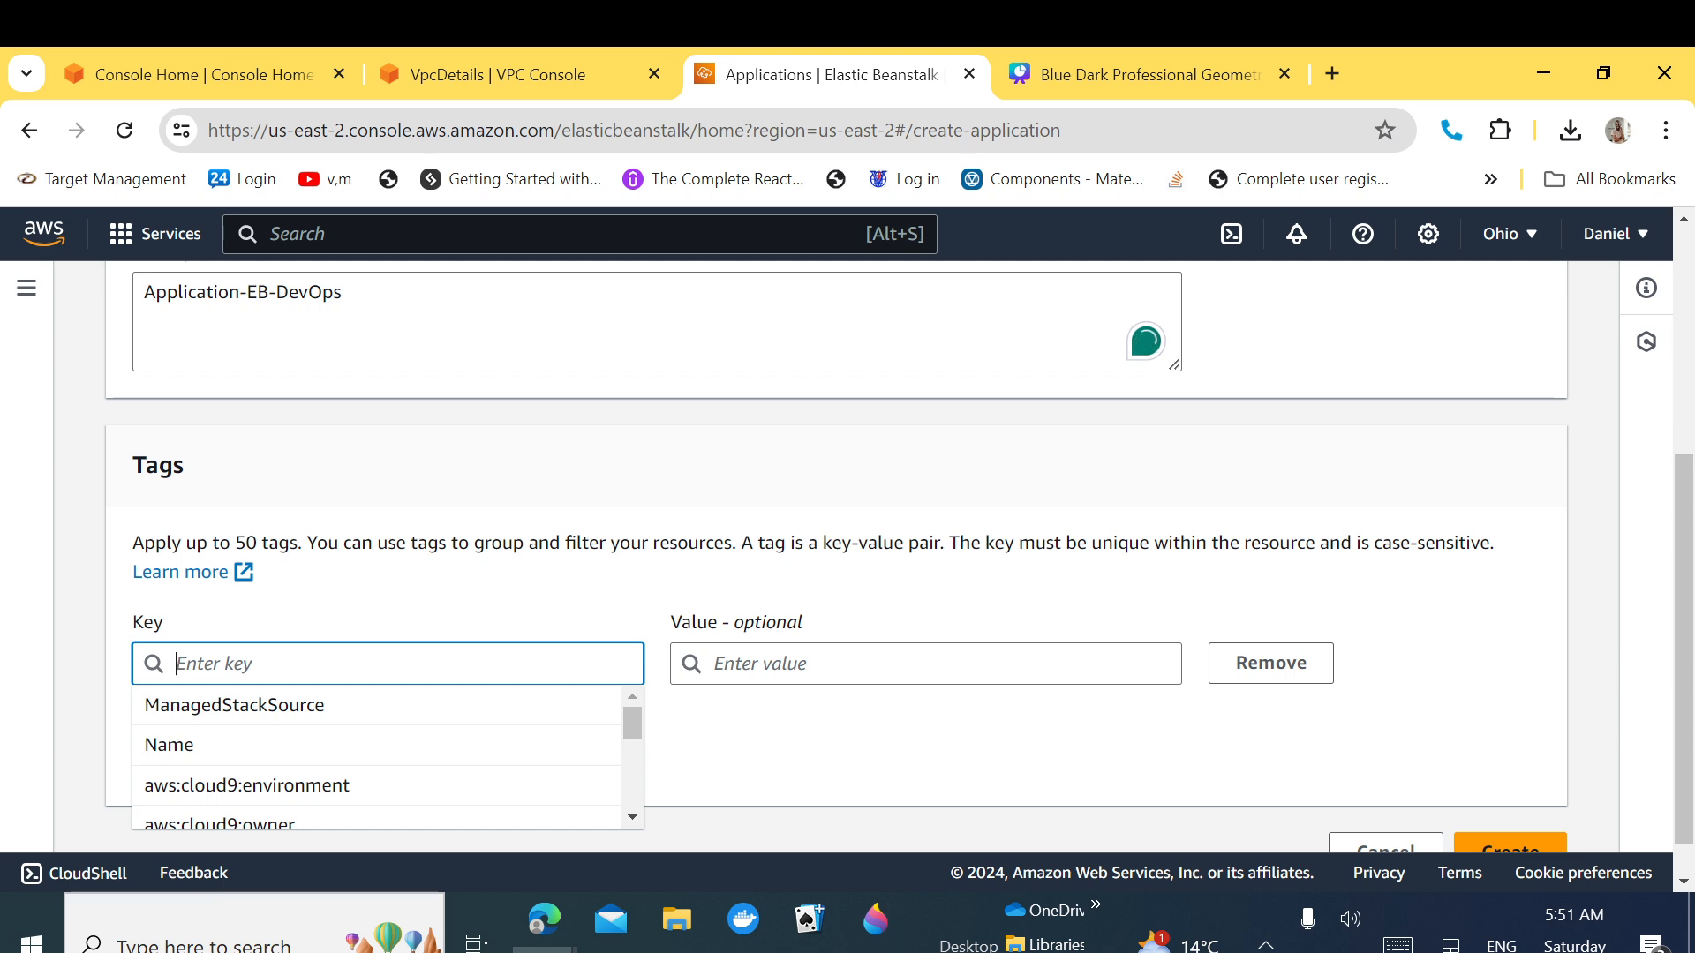
type("name")
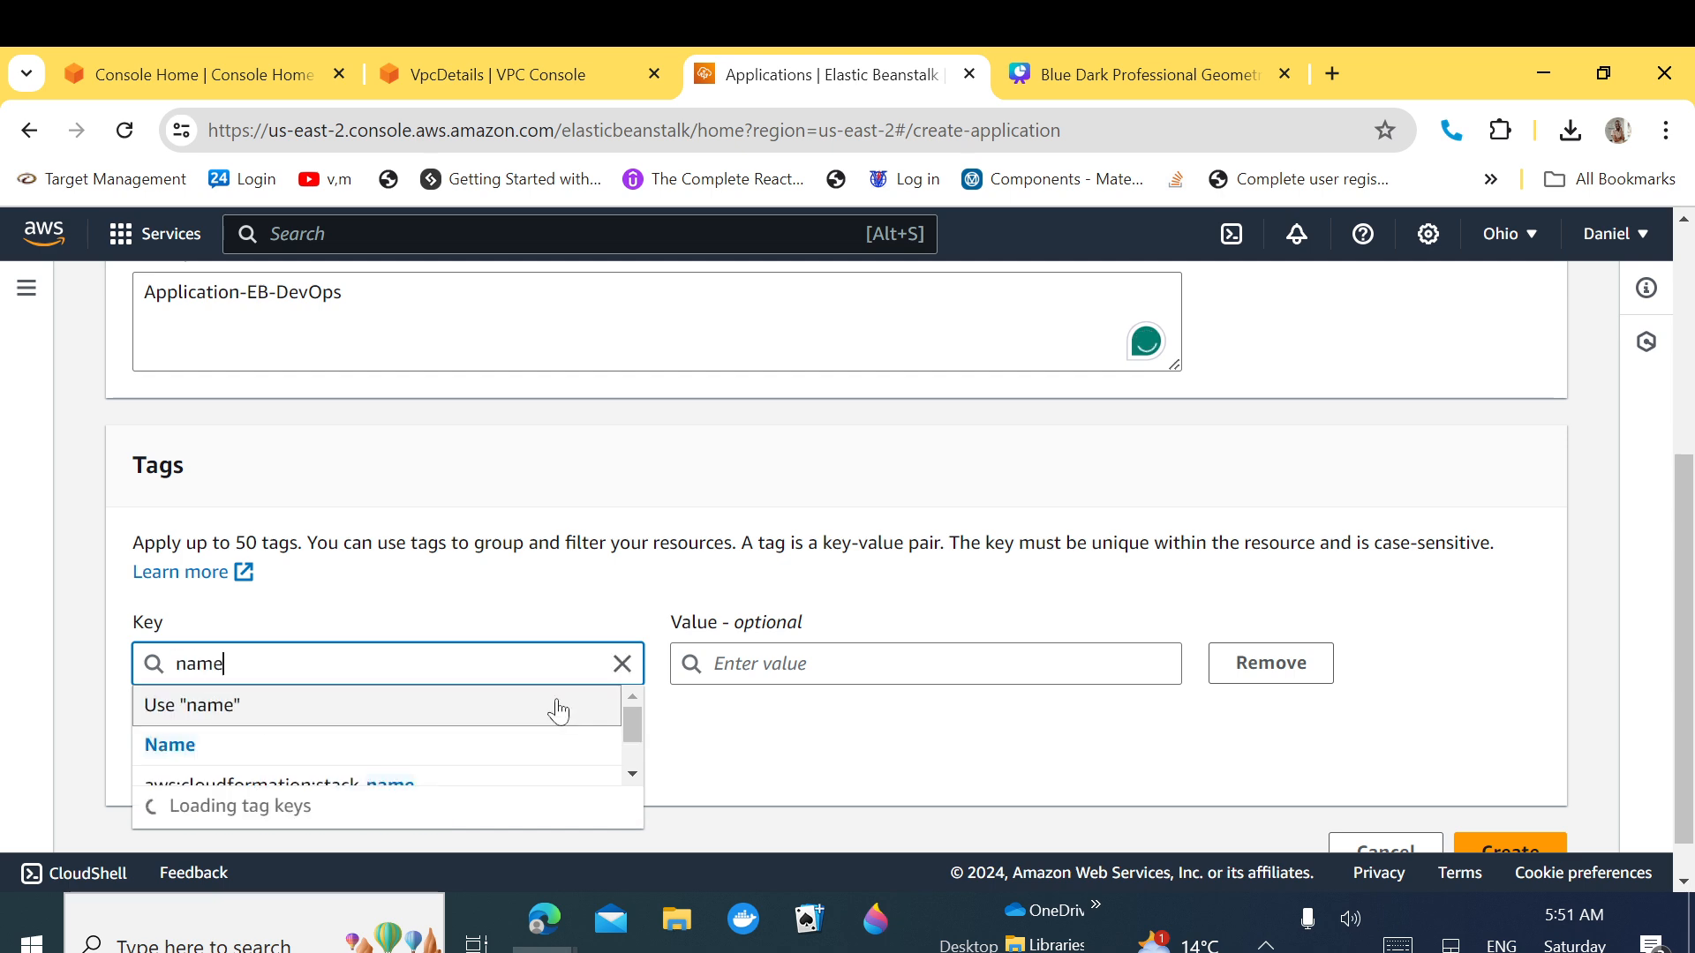
key("Tab")
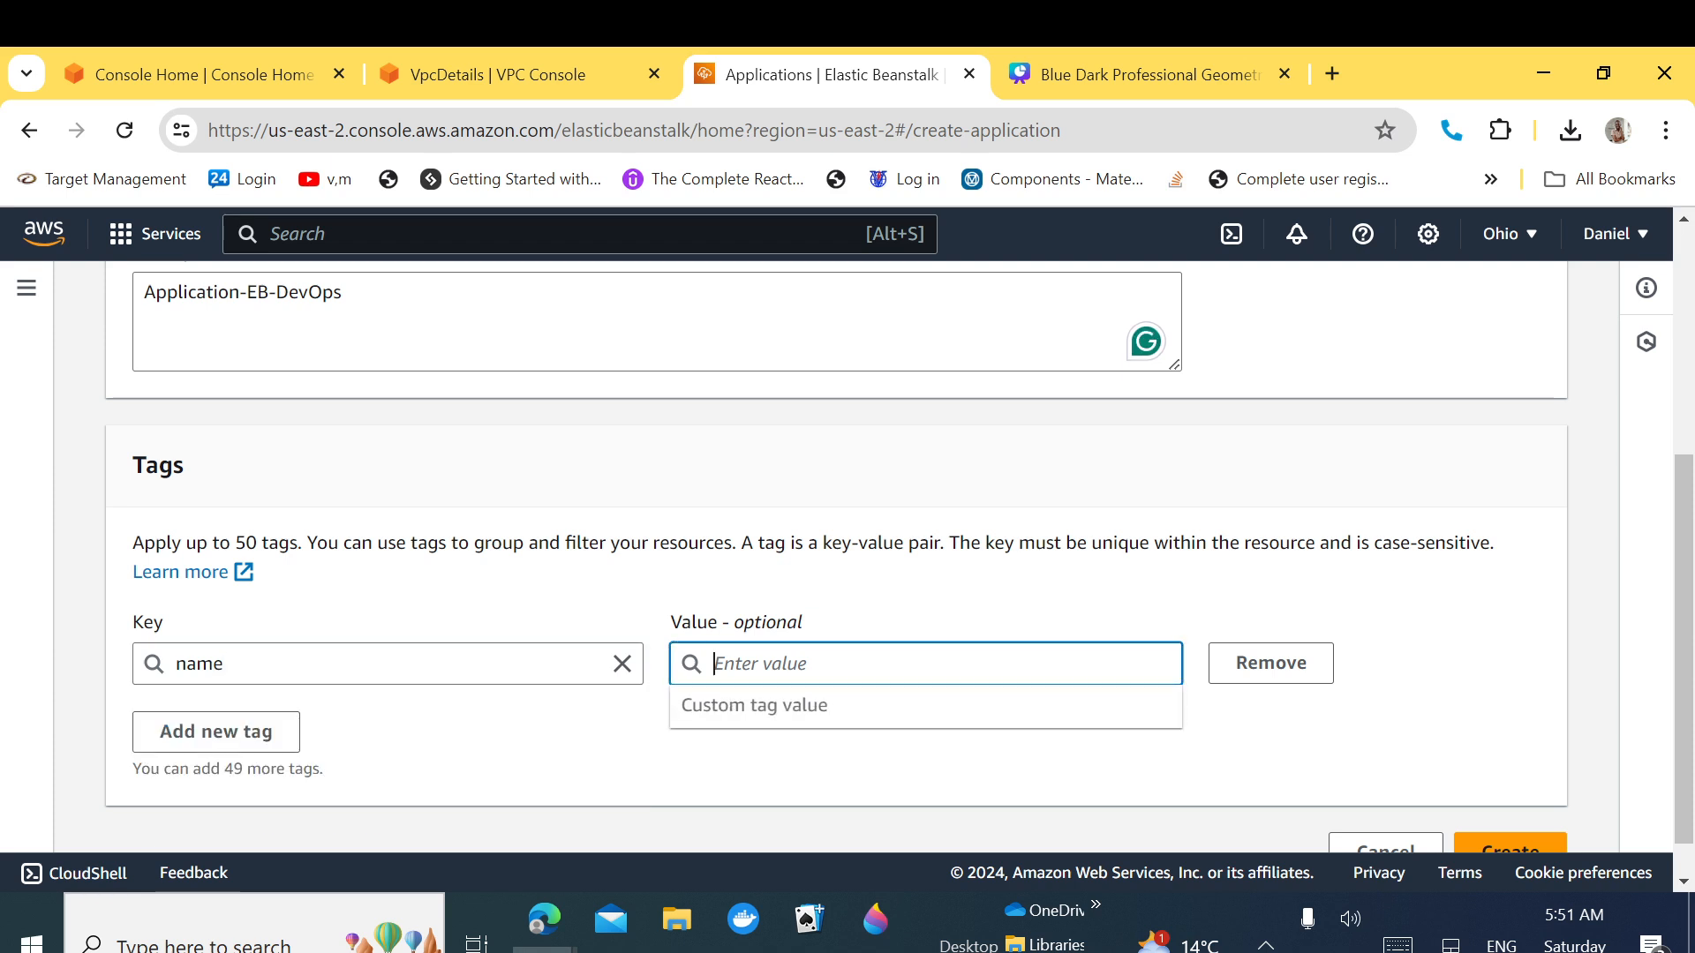
key("ctrl+v")
left_click(1062, 711)
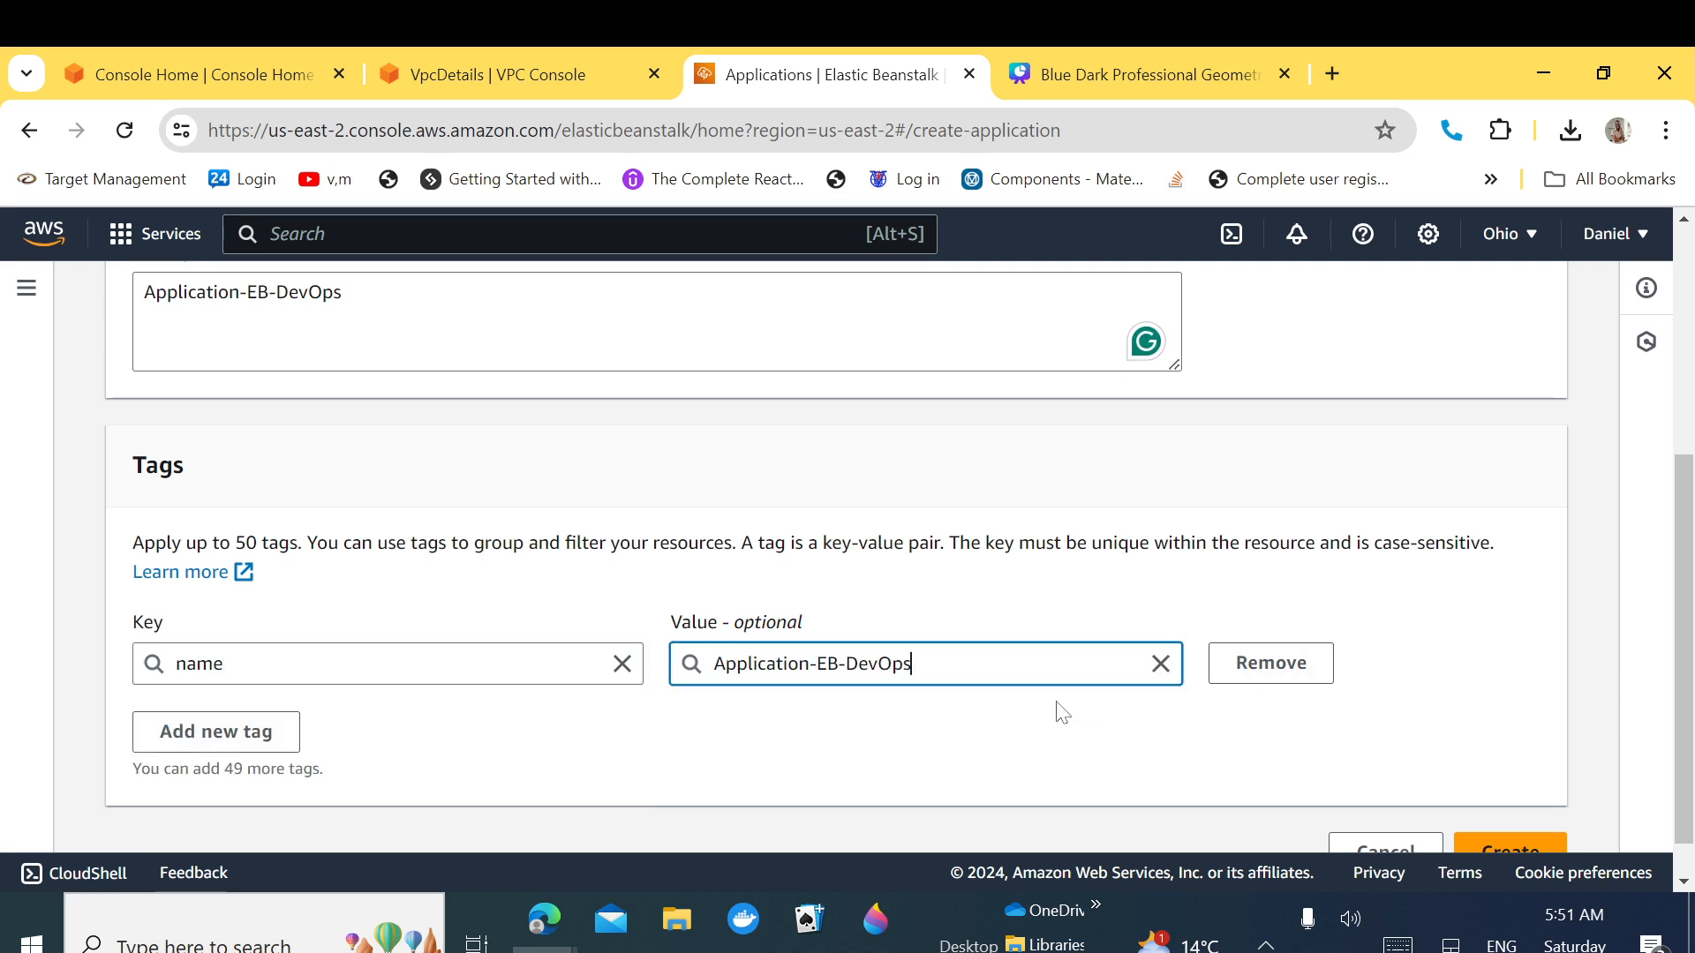
scroll(1664, 586, "down", 1)
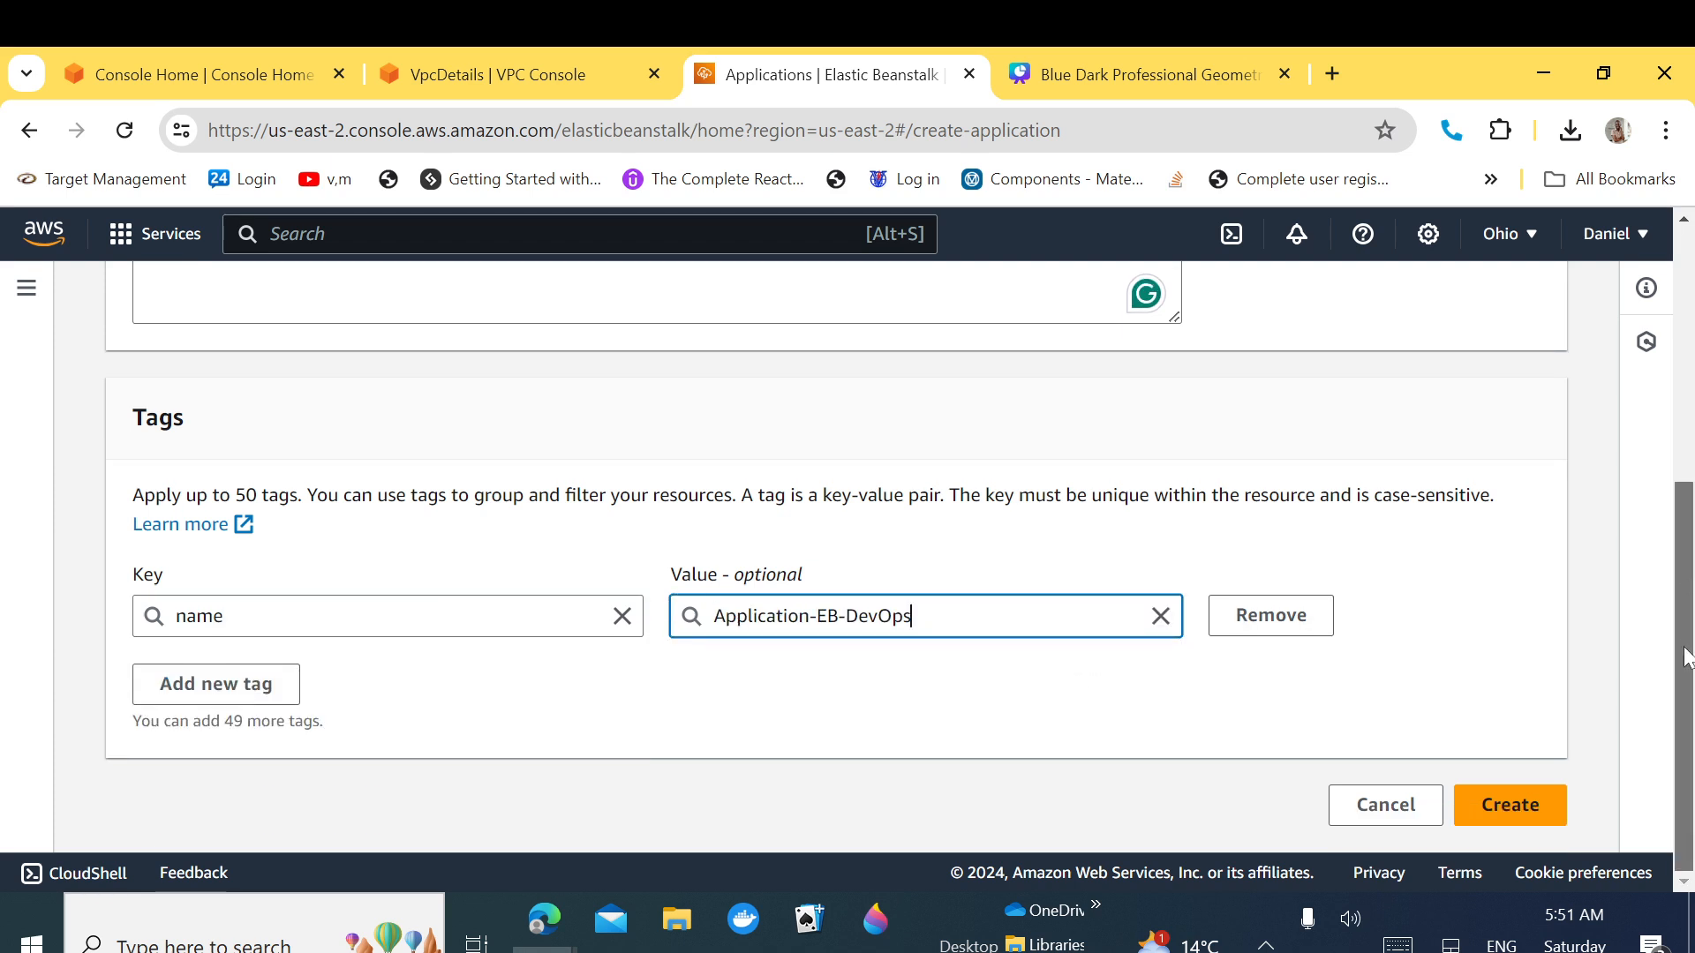
left_click(1511, 806)
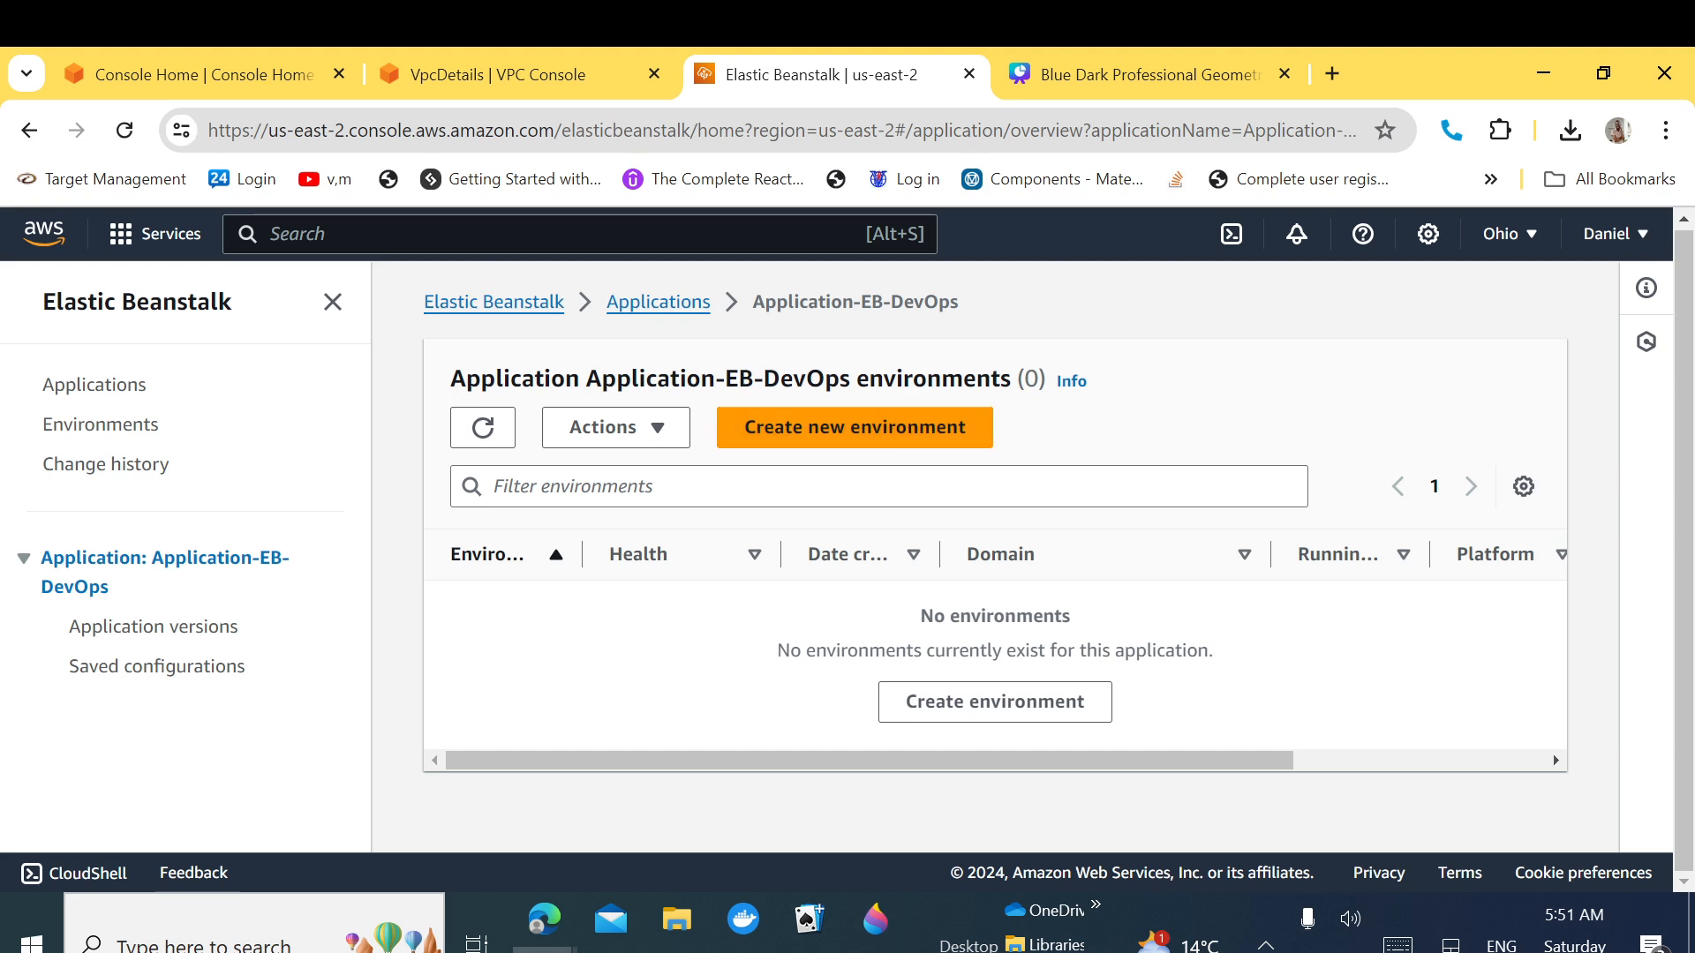
Step: Start a new environment for Application-EB-DevOps, keeping the Web server environment tier
left_click(964, 717)
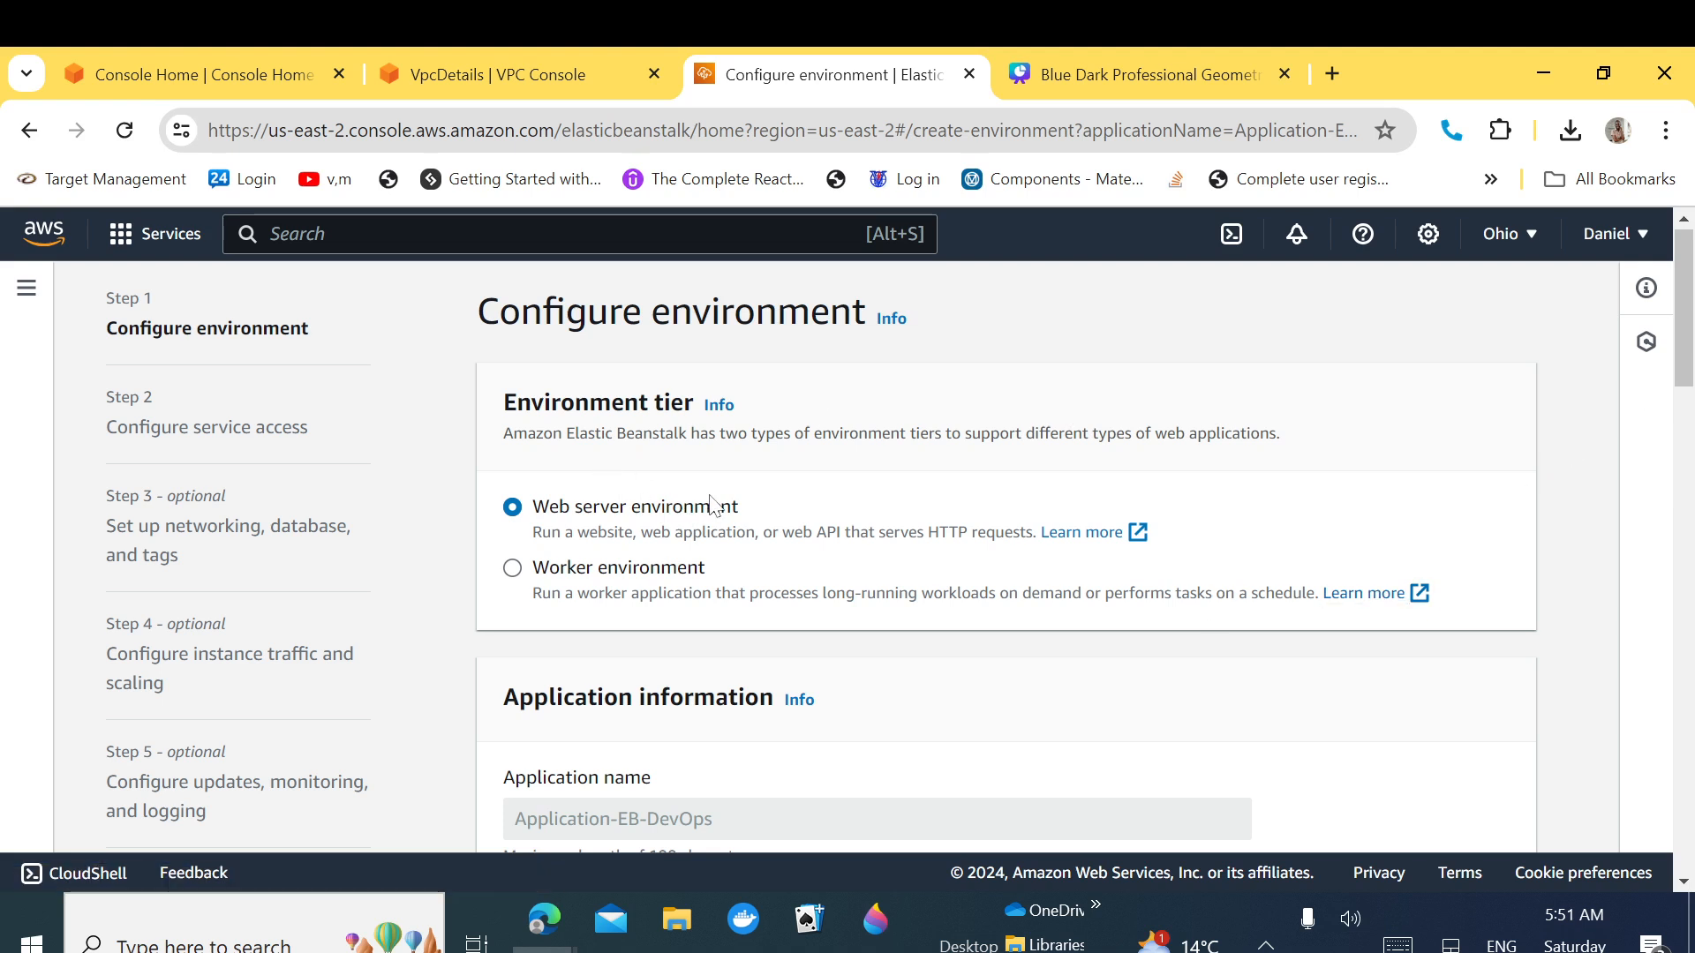
left_click_drag(761, 509, 547, 510)
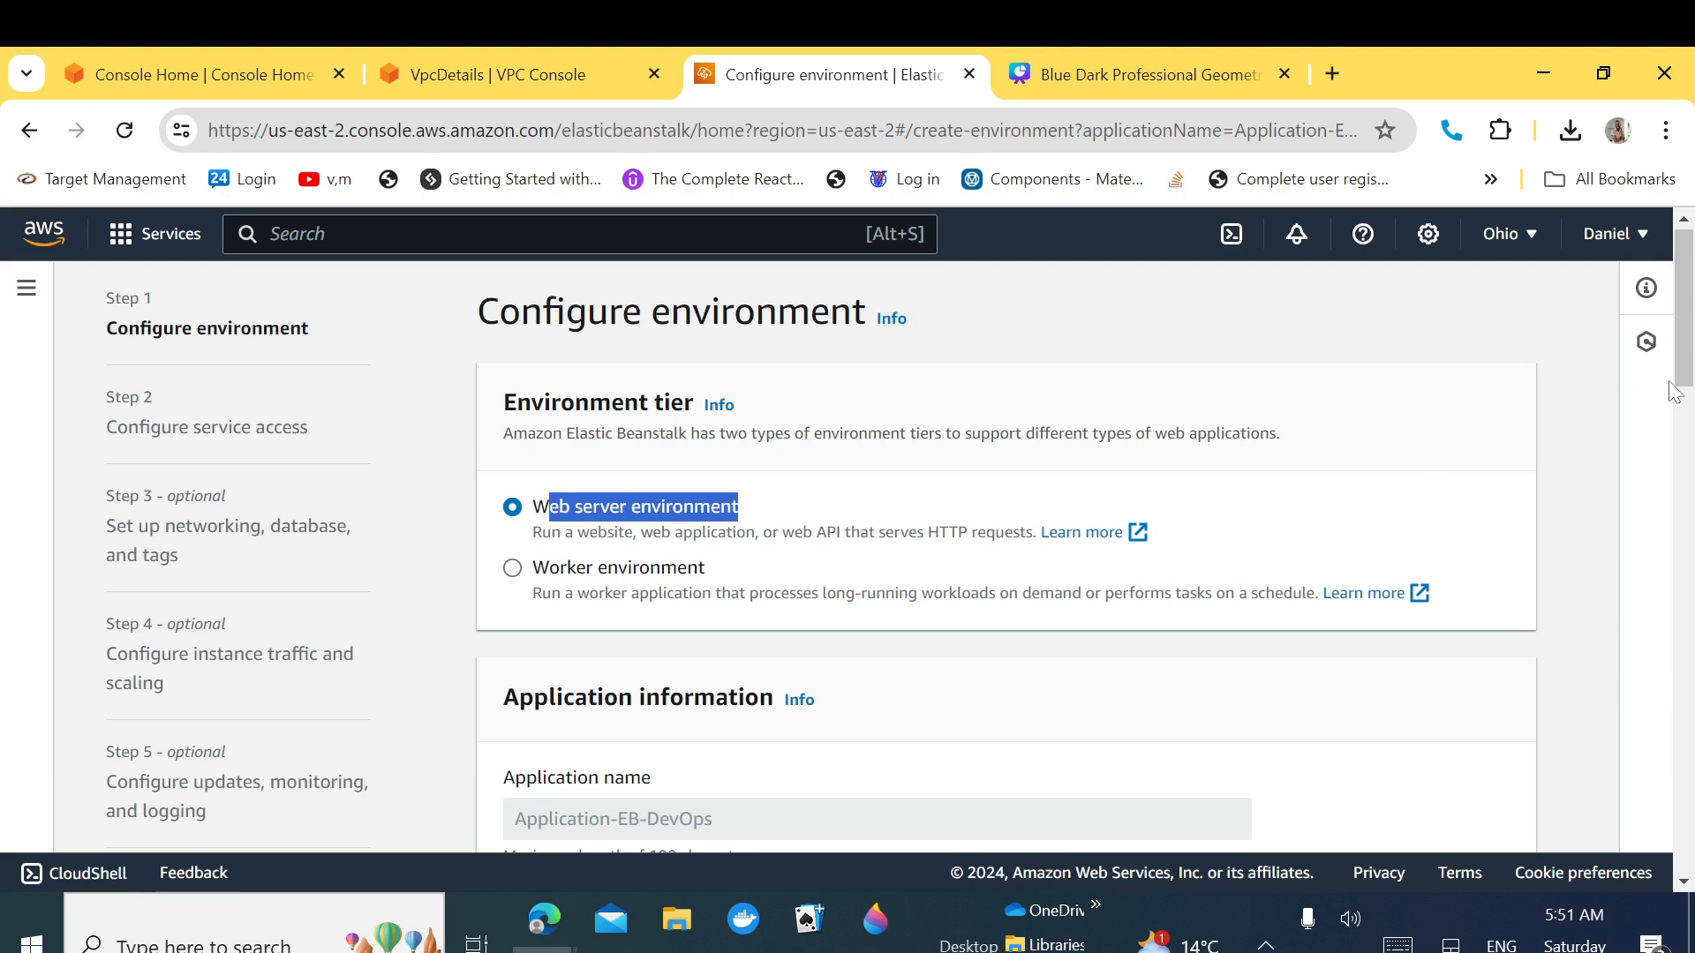
left_click_drag(1686, 369, 1682, 450)
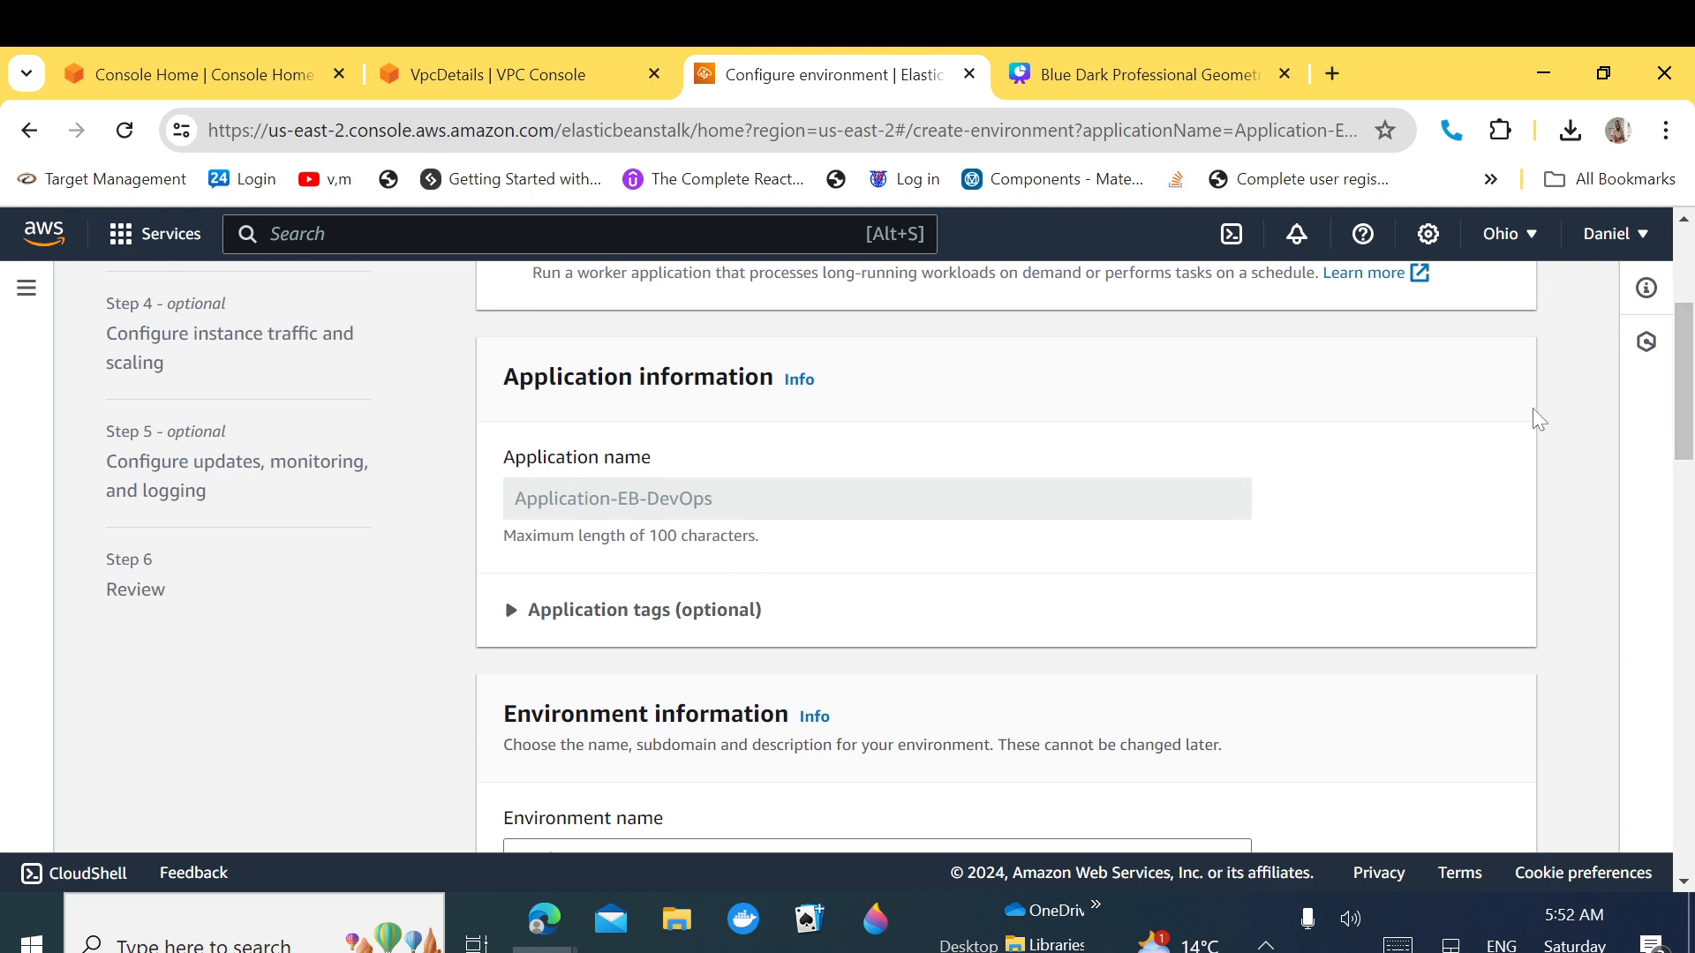
Step: Edit the environment name to Application-DevOps-Dev-env and copy it
left_click_drag(1685, 413, 1686, 479)
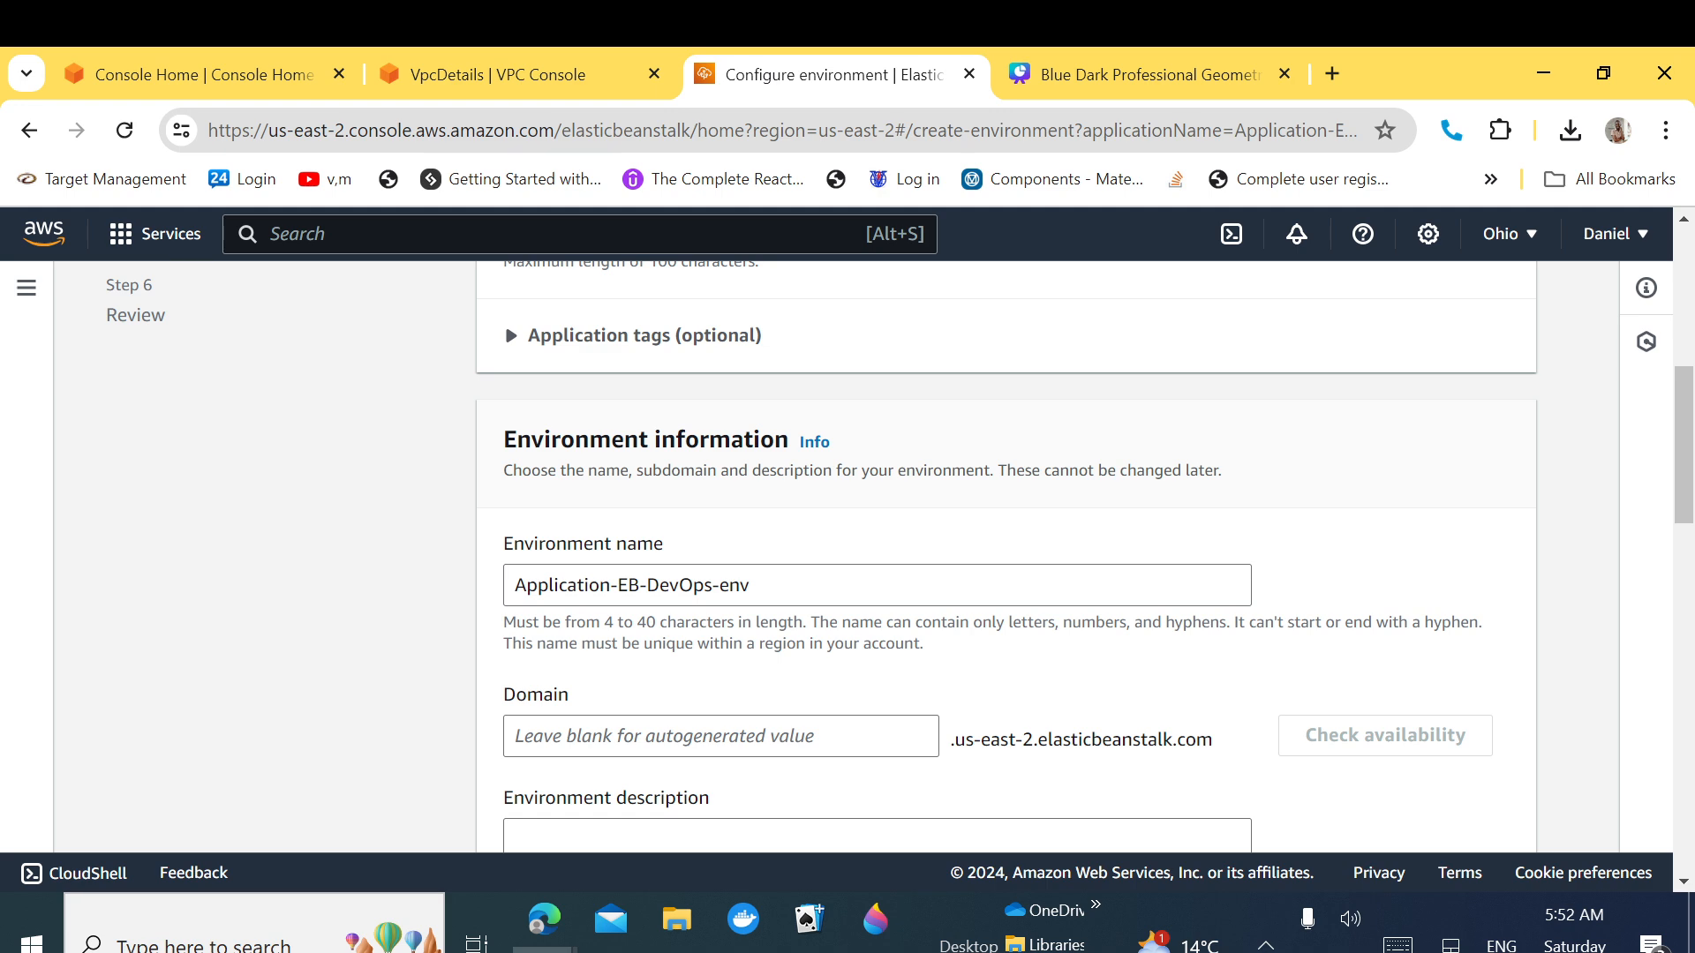
left_click(639, 586)
key("BackSpace")
key("BackSpace")
key("BackSpace")
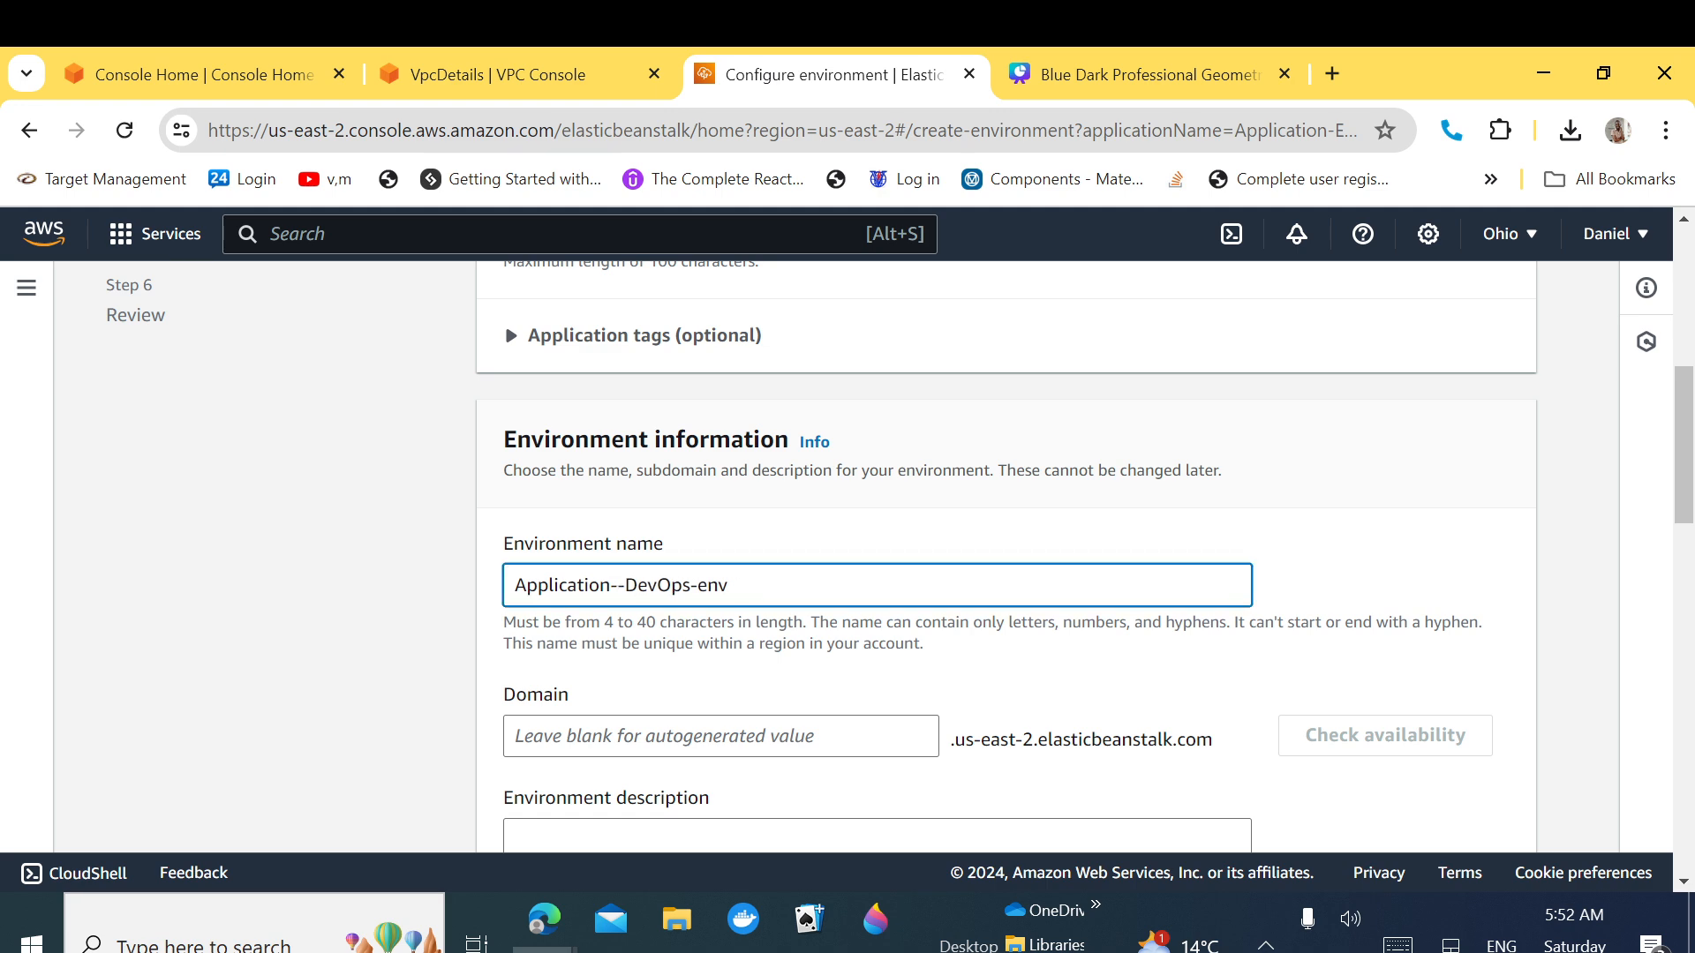
left_click_drag(650, 585, 683, 586)
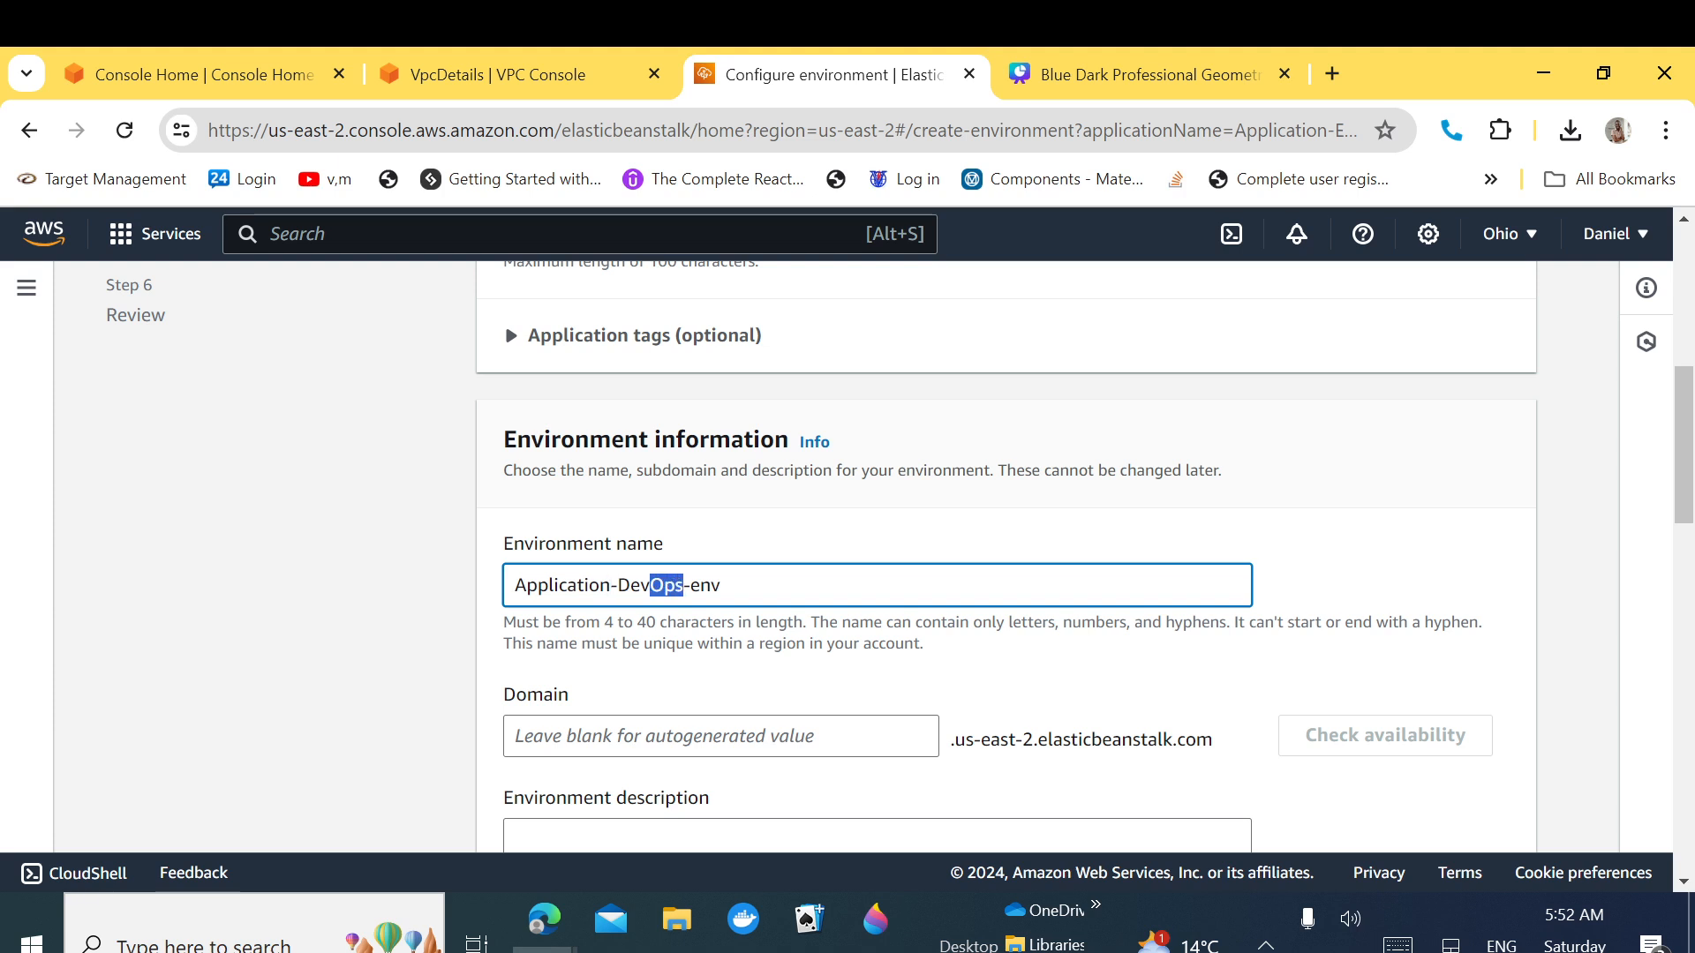
key("BackSpace")
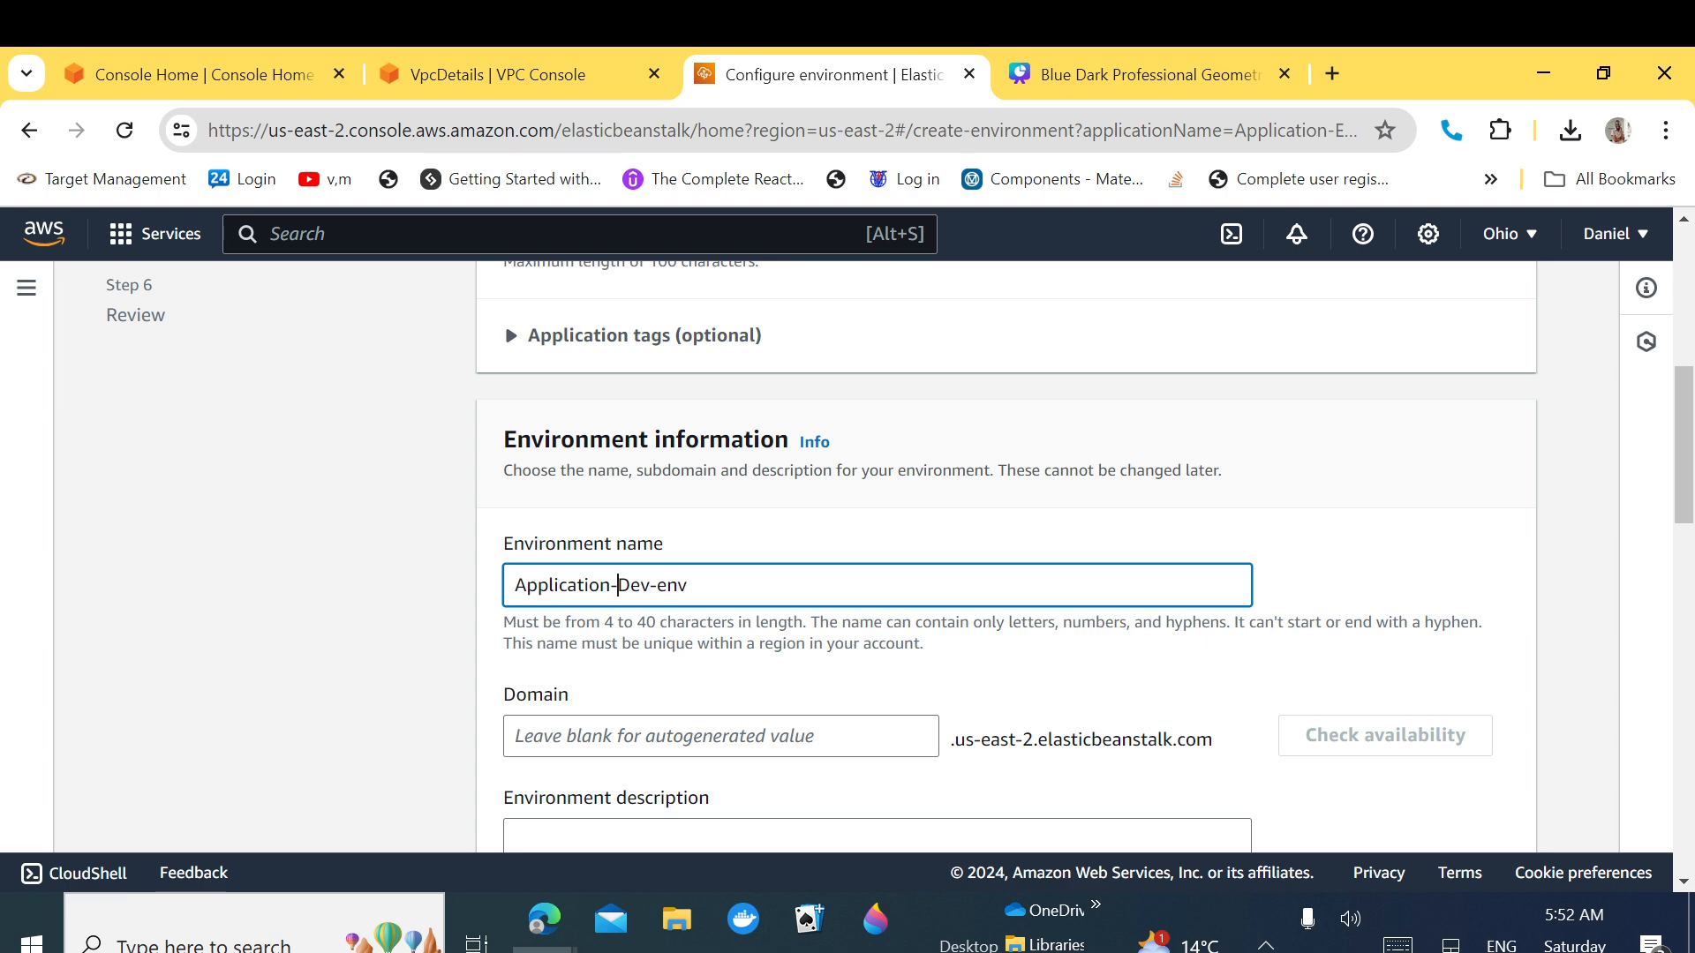
type("DE")
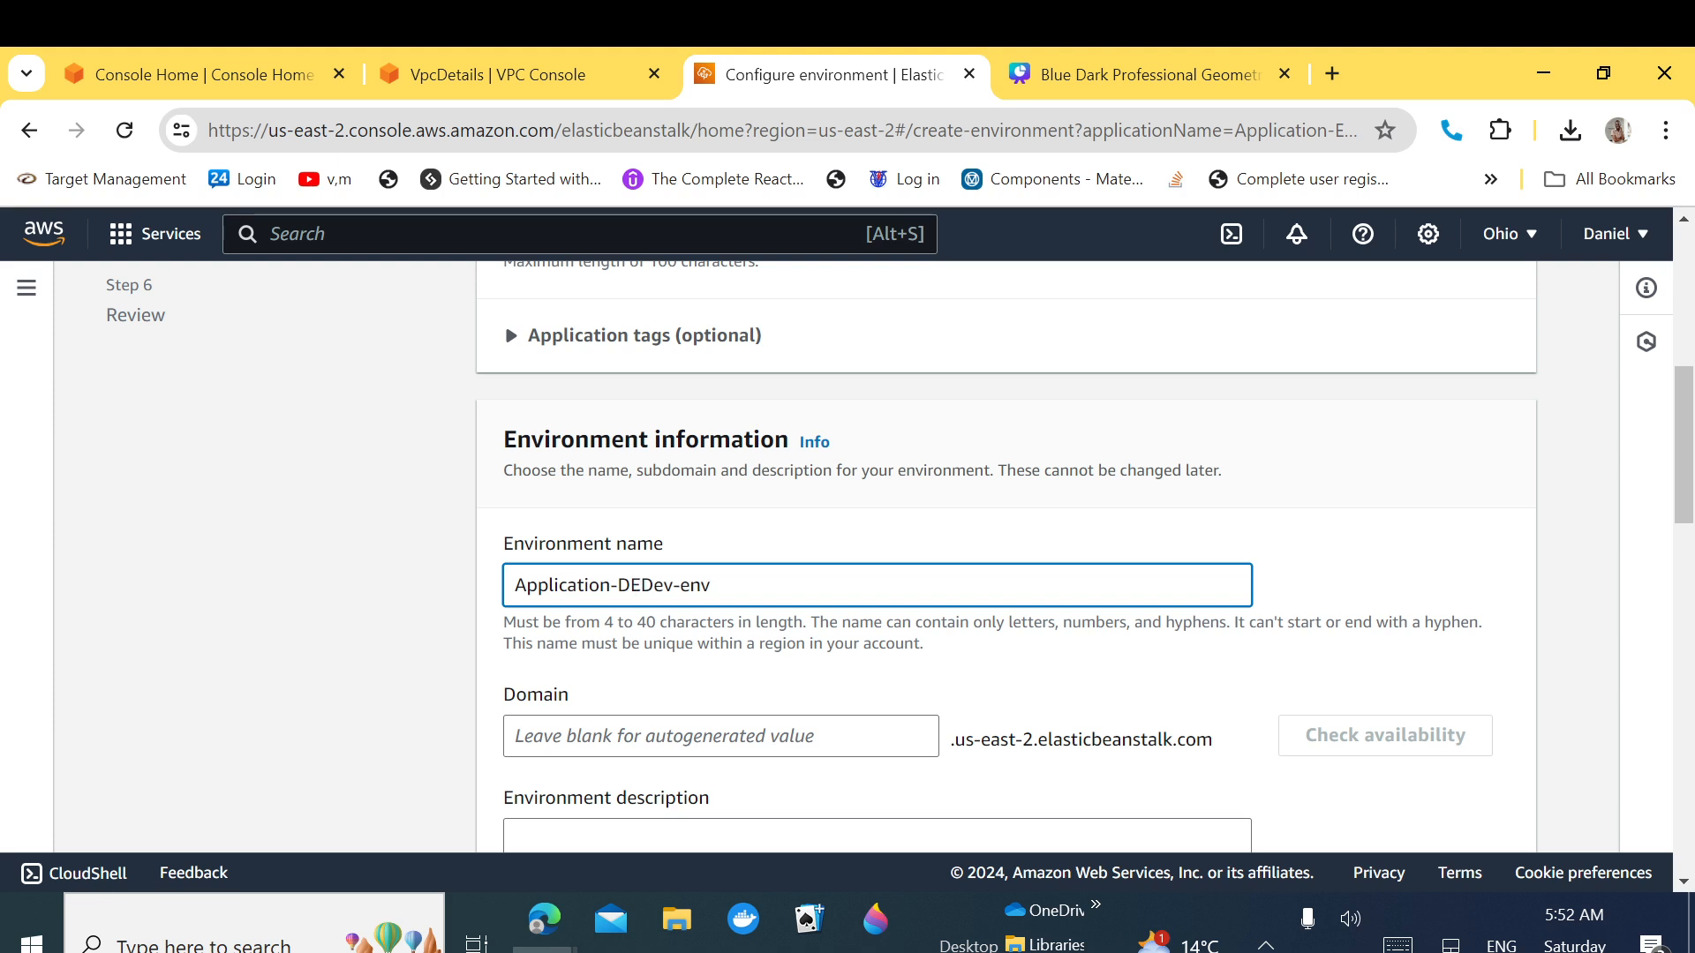
key("BackSpace")
type("evOps-")
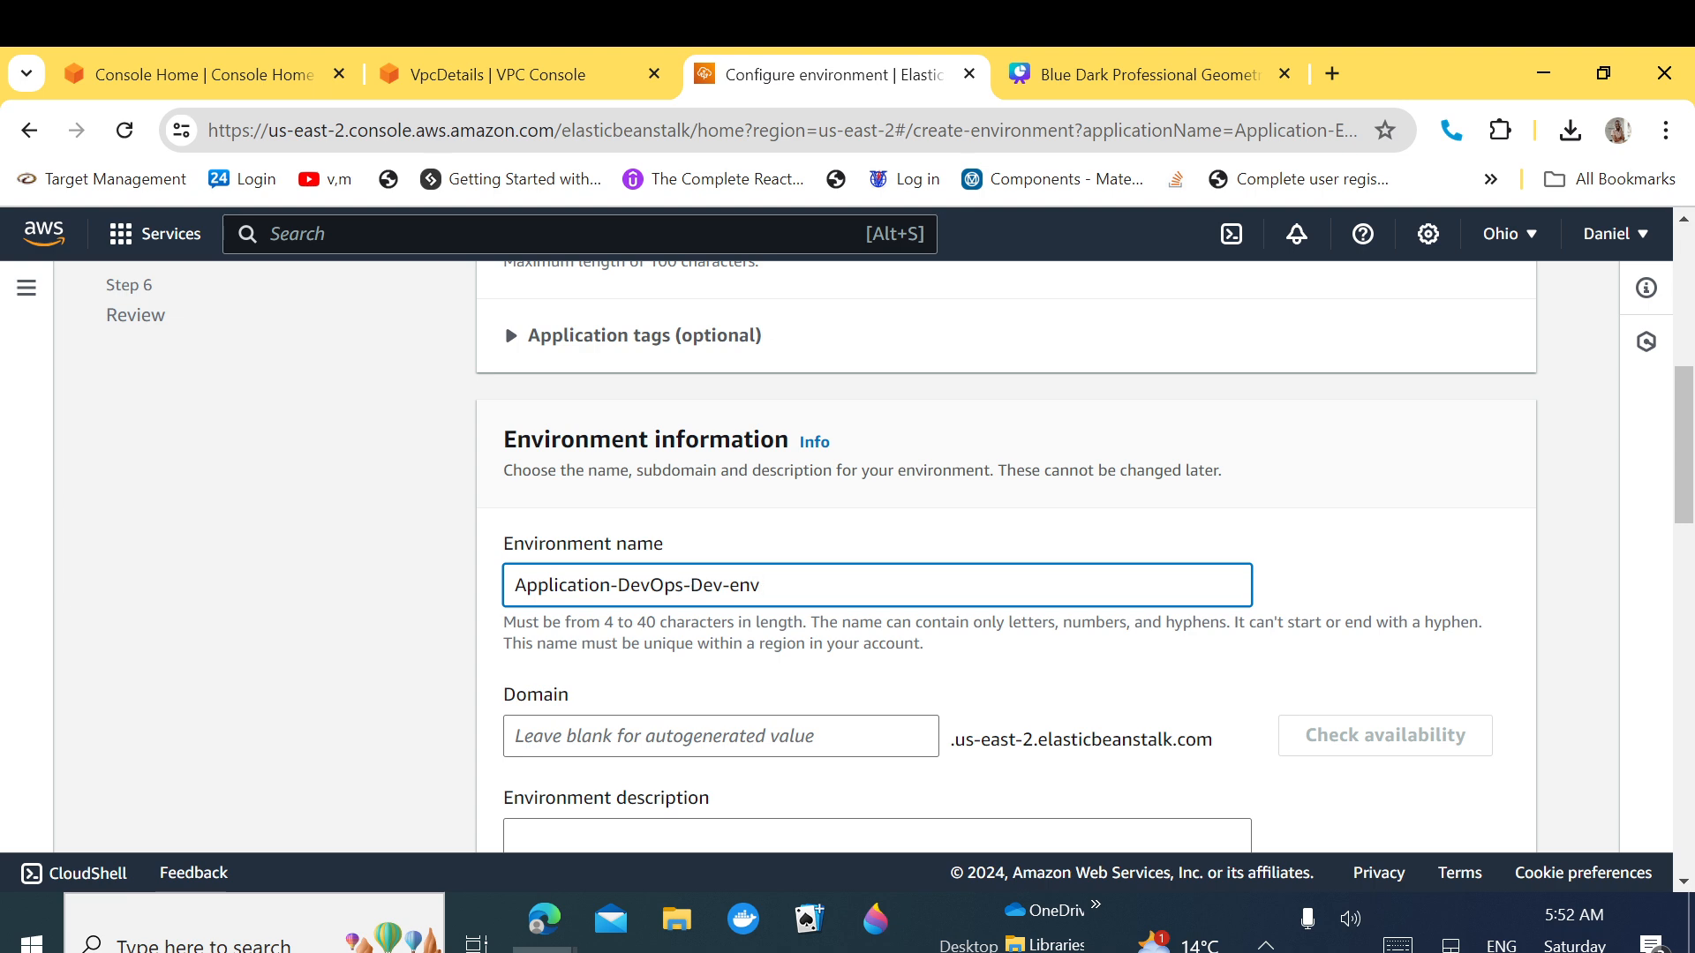
key("ctrl+a")
key("ctrl+c")
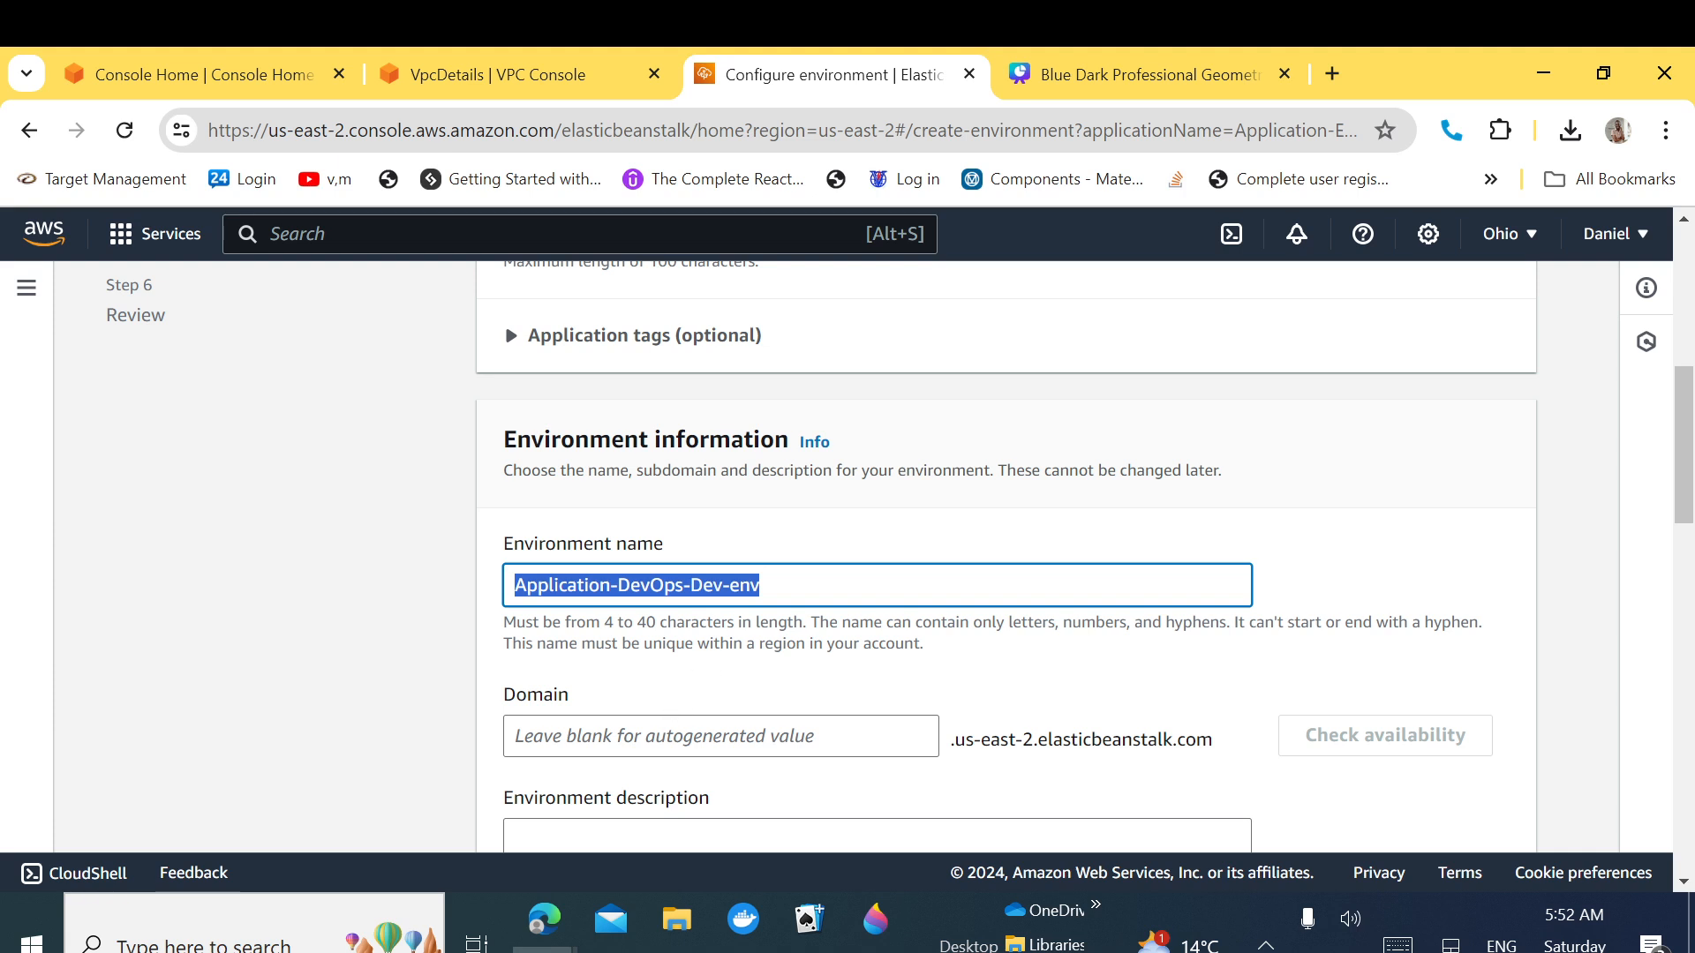
Step: Paste Application-DevOps-Dev-env into the Domain and Environment description fields
left_click(675, 736)
key("ctrl+v")
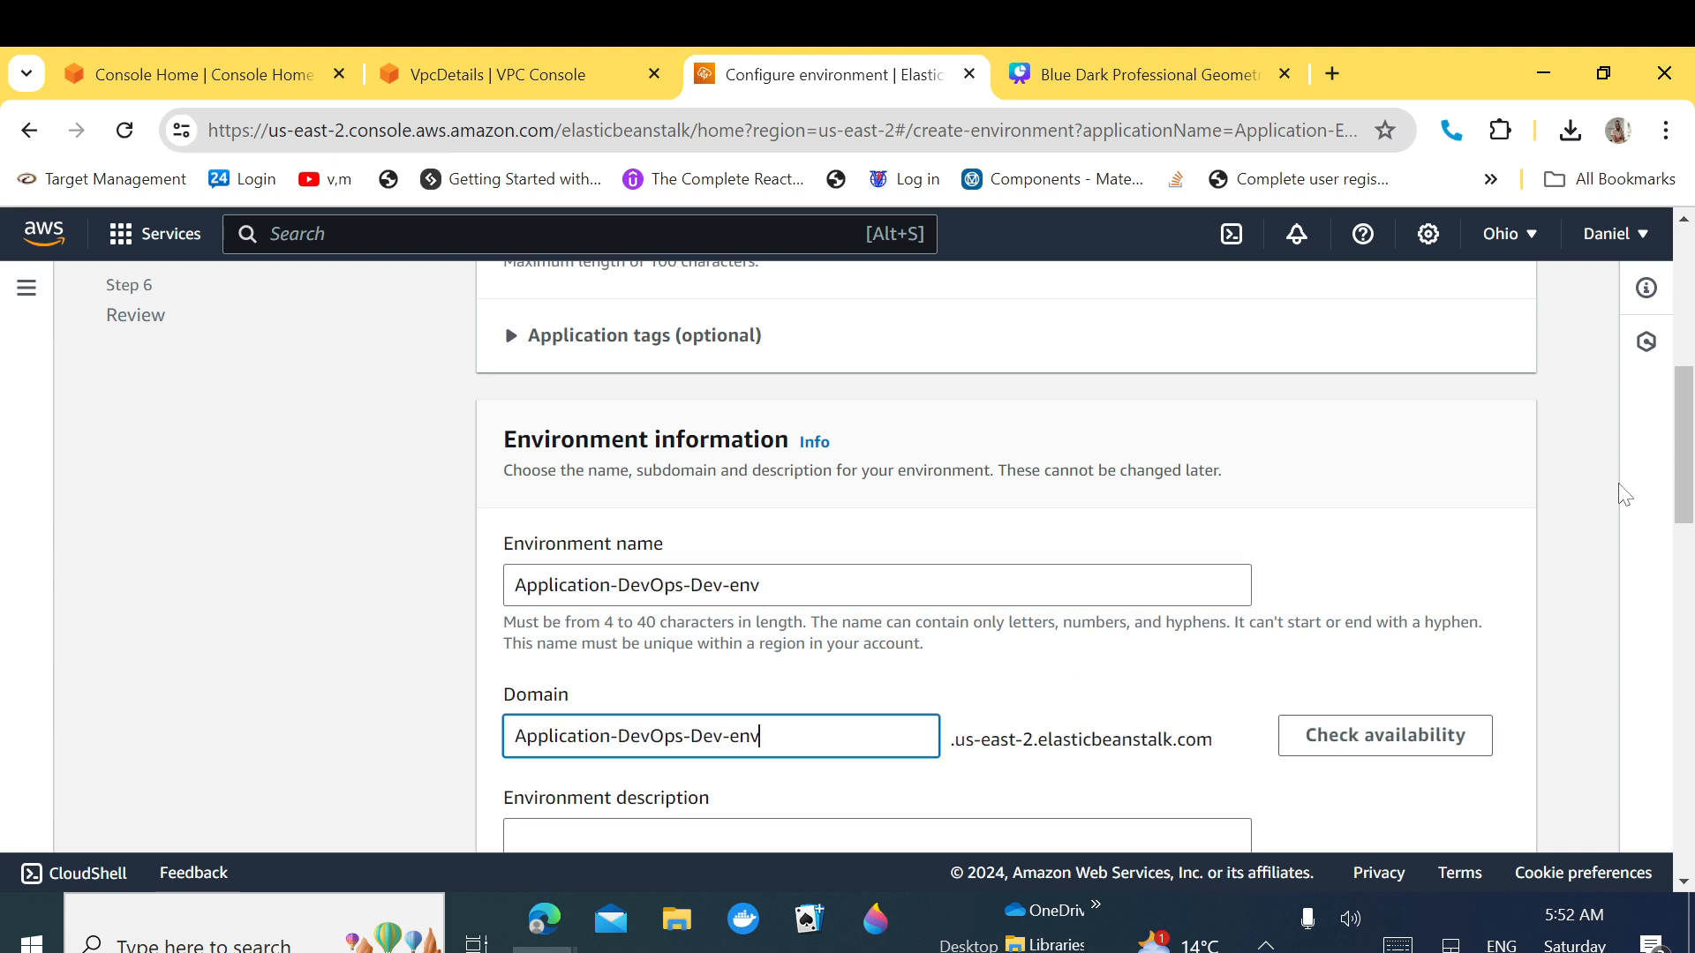
left_click_drag(1688, 482, 1684, 548)
left_click(517, 628)
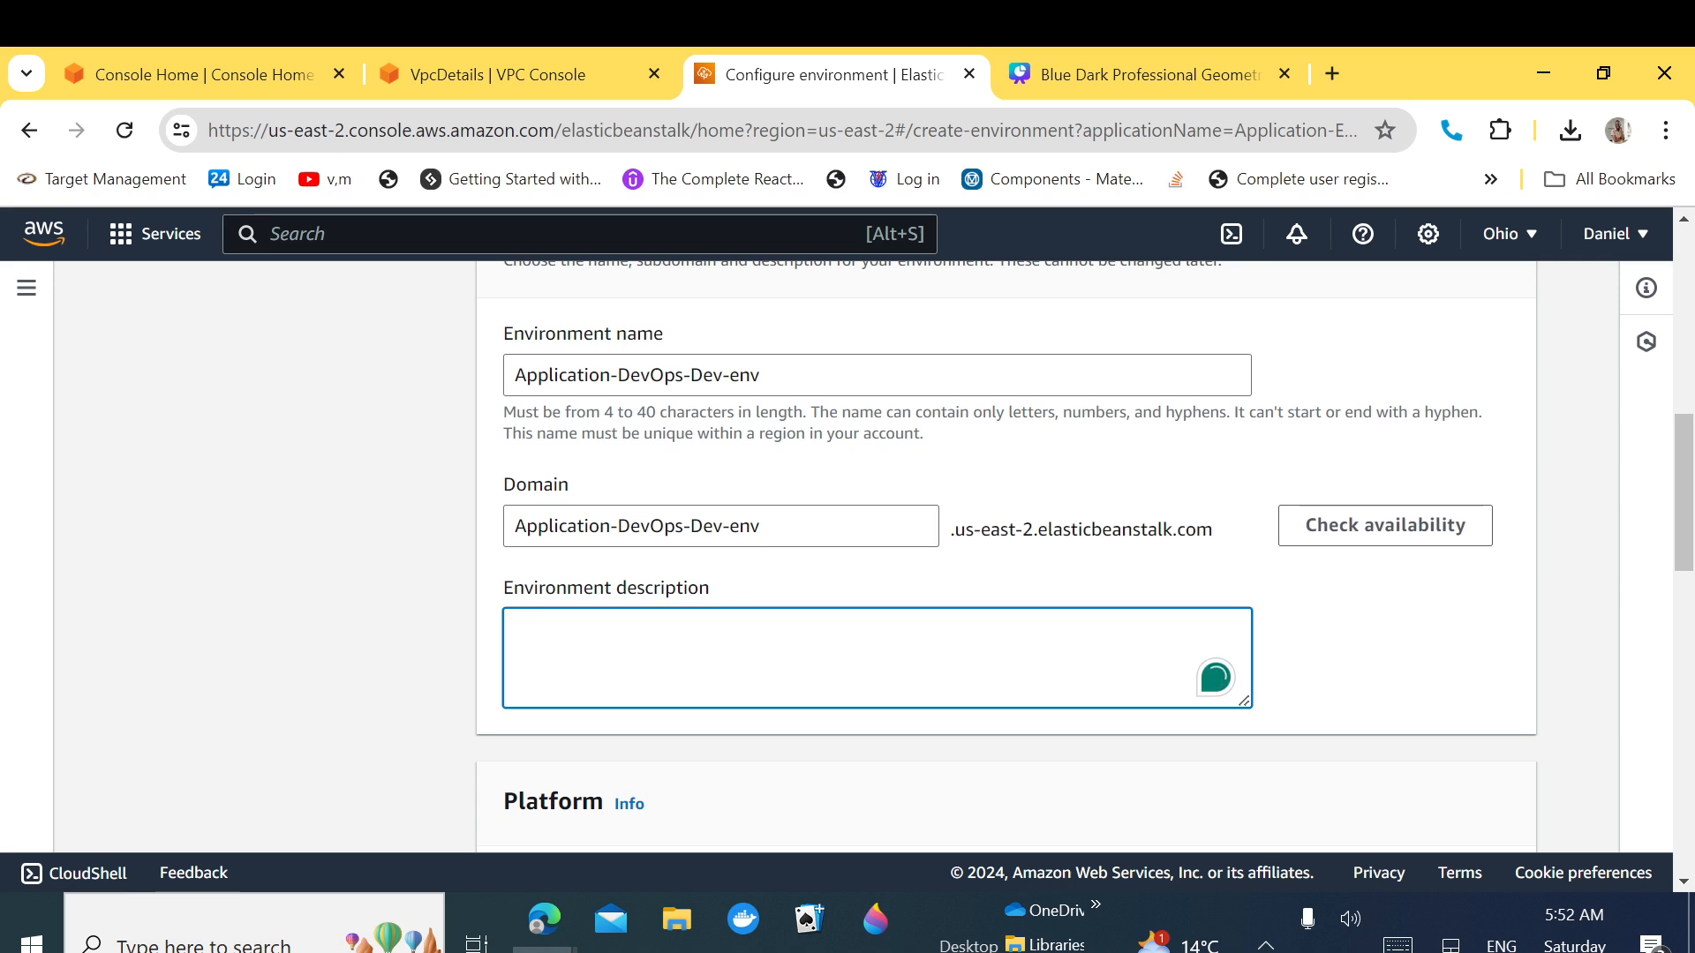
key("ctrl+v")
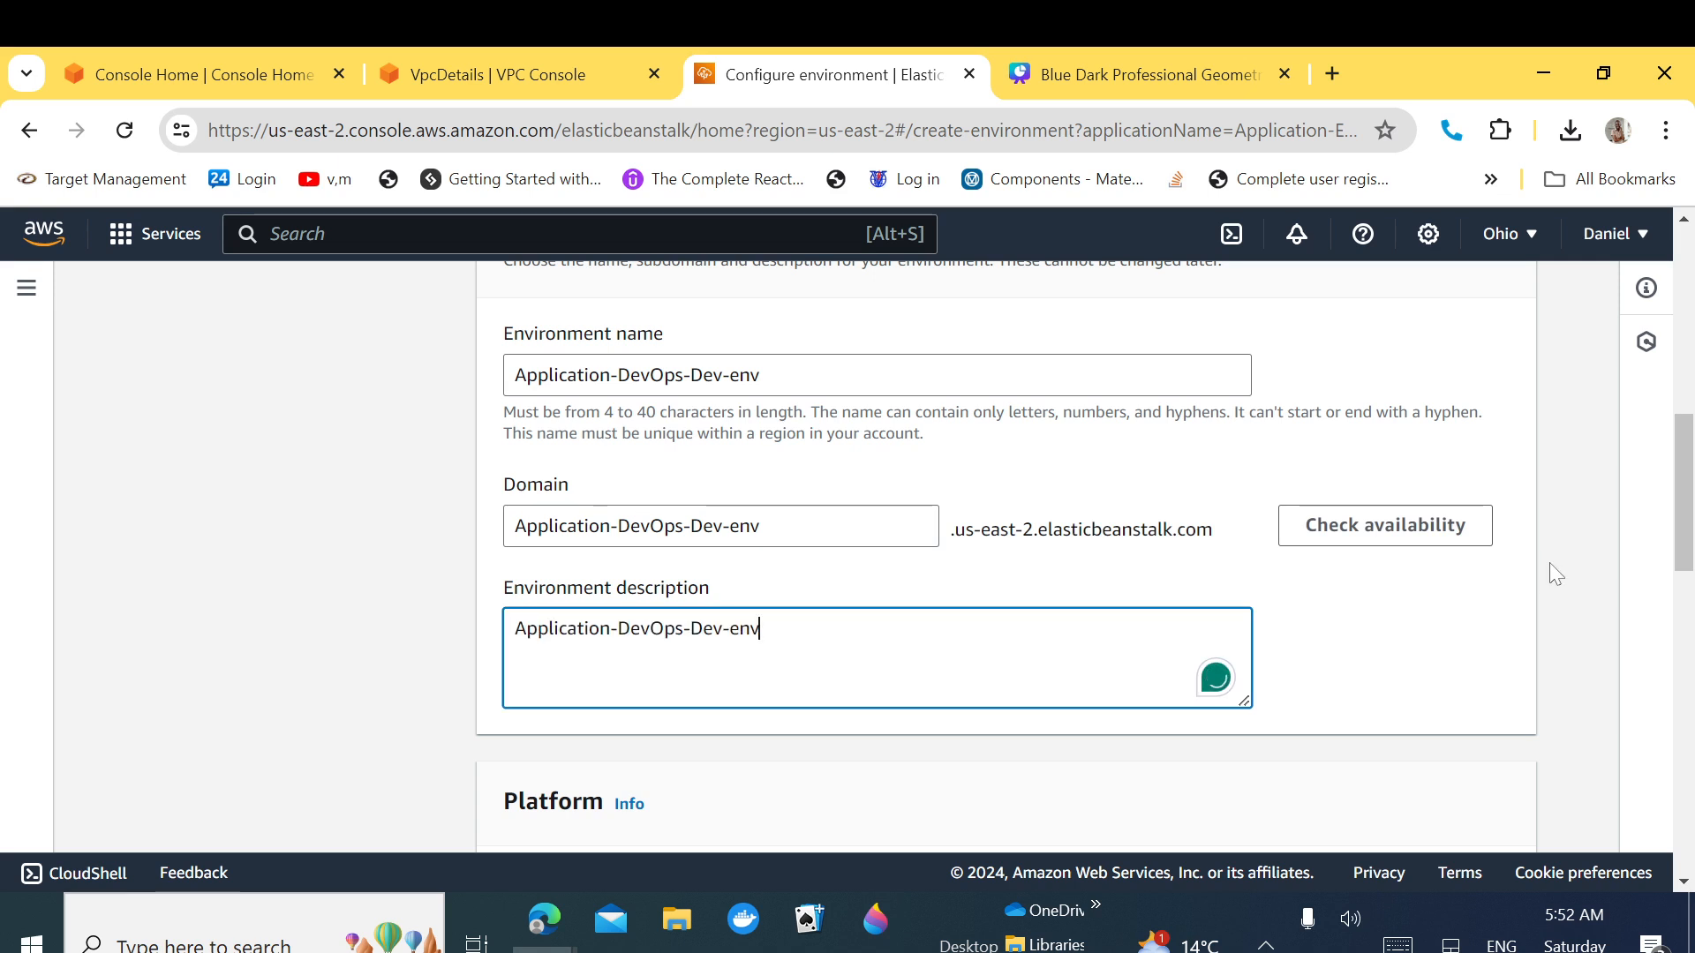
left_click_drag(1687, 512, 1673, 596)
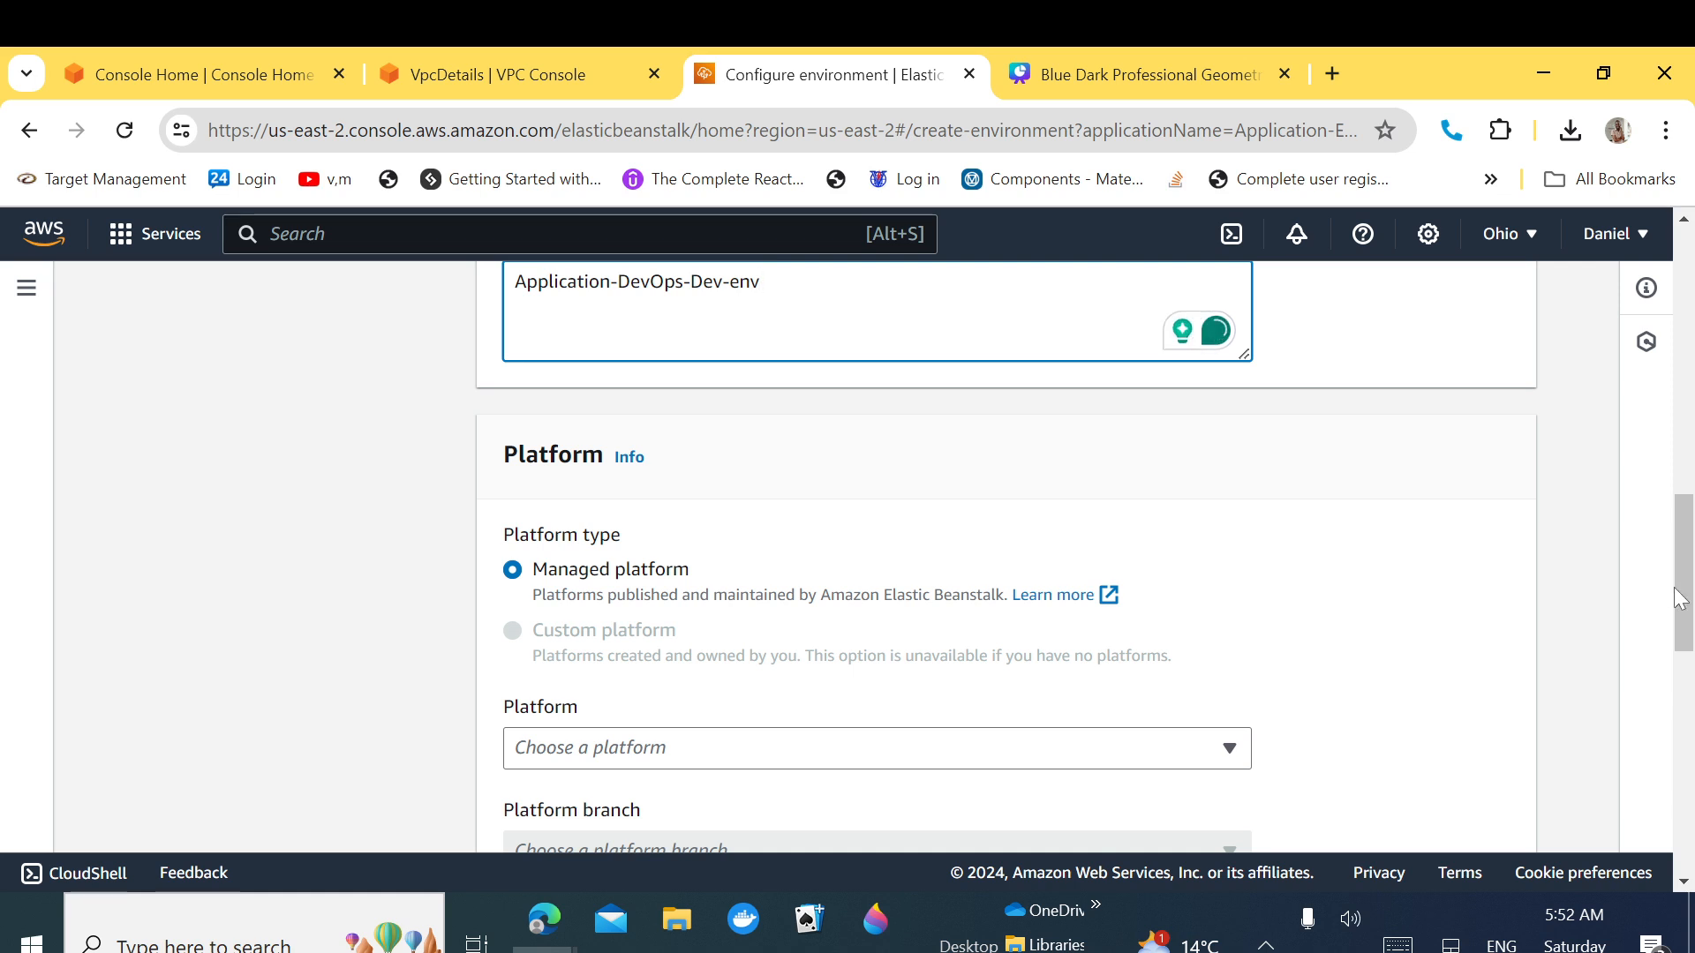
Step: Choose PHP as the platform, giving PHP 8.3 on 64bit Amazon Linux 2023, version 4.3.0
left_click_drag(1685, 609, 1685, 649)
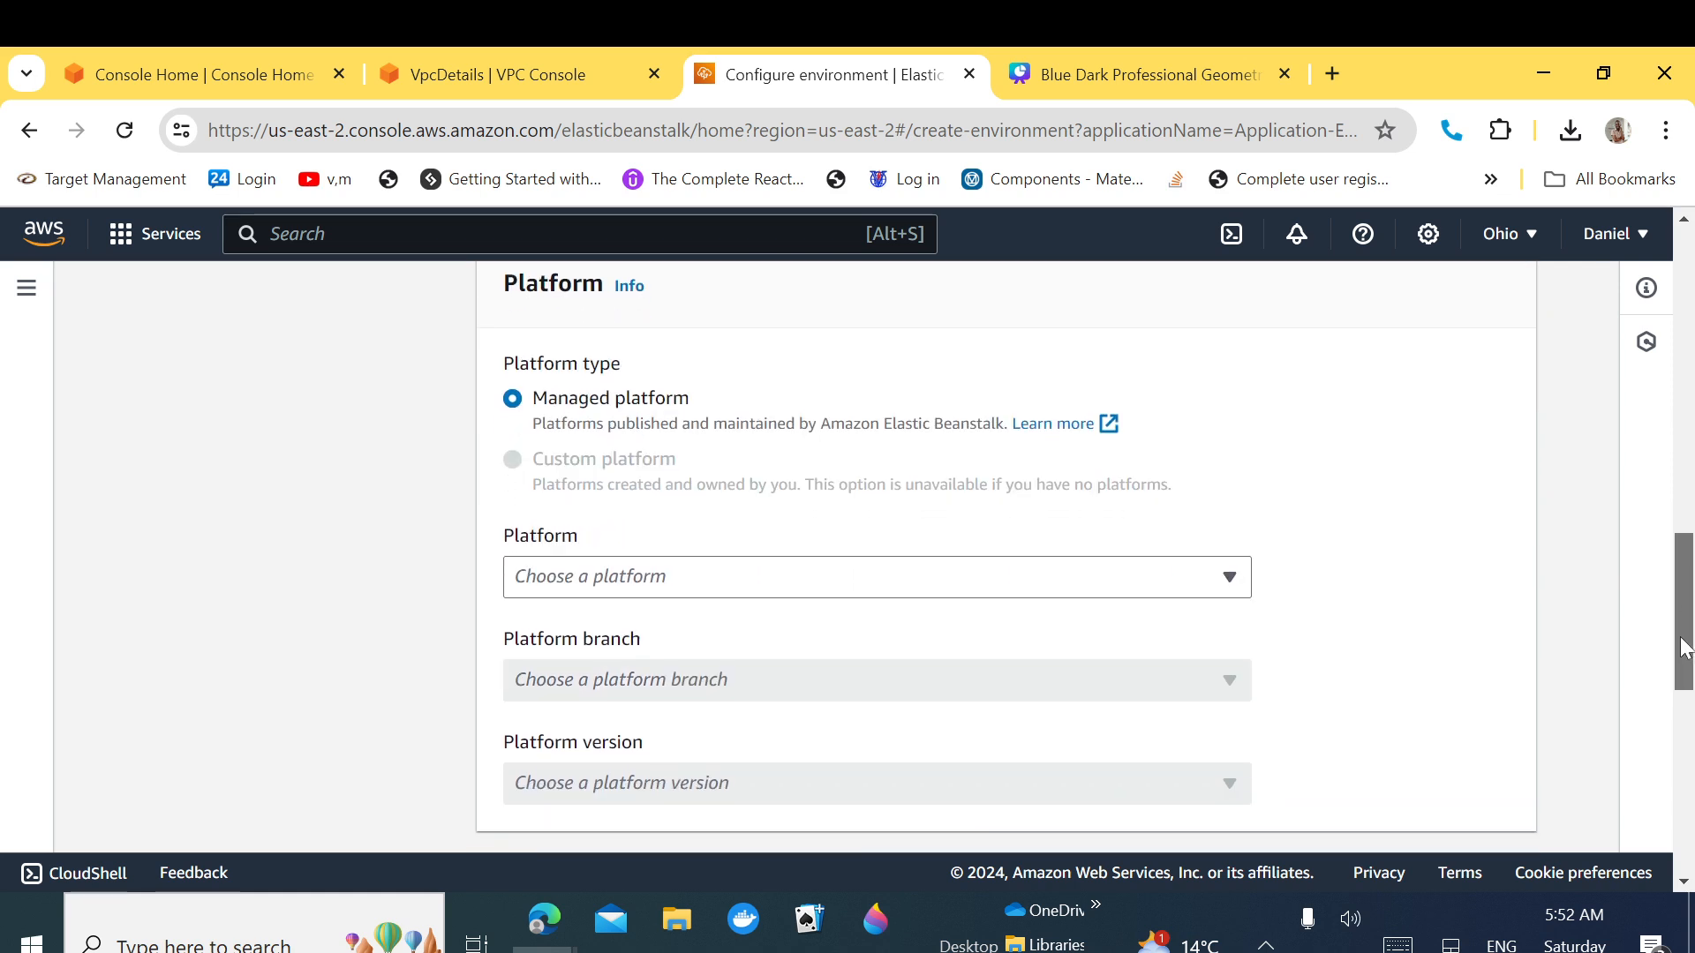
left_click(1156, 584)
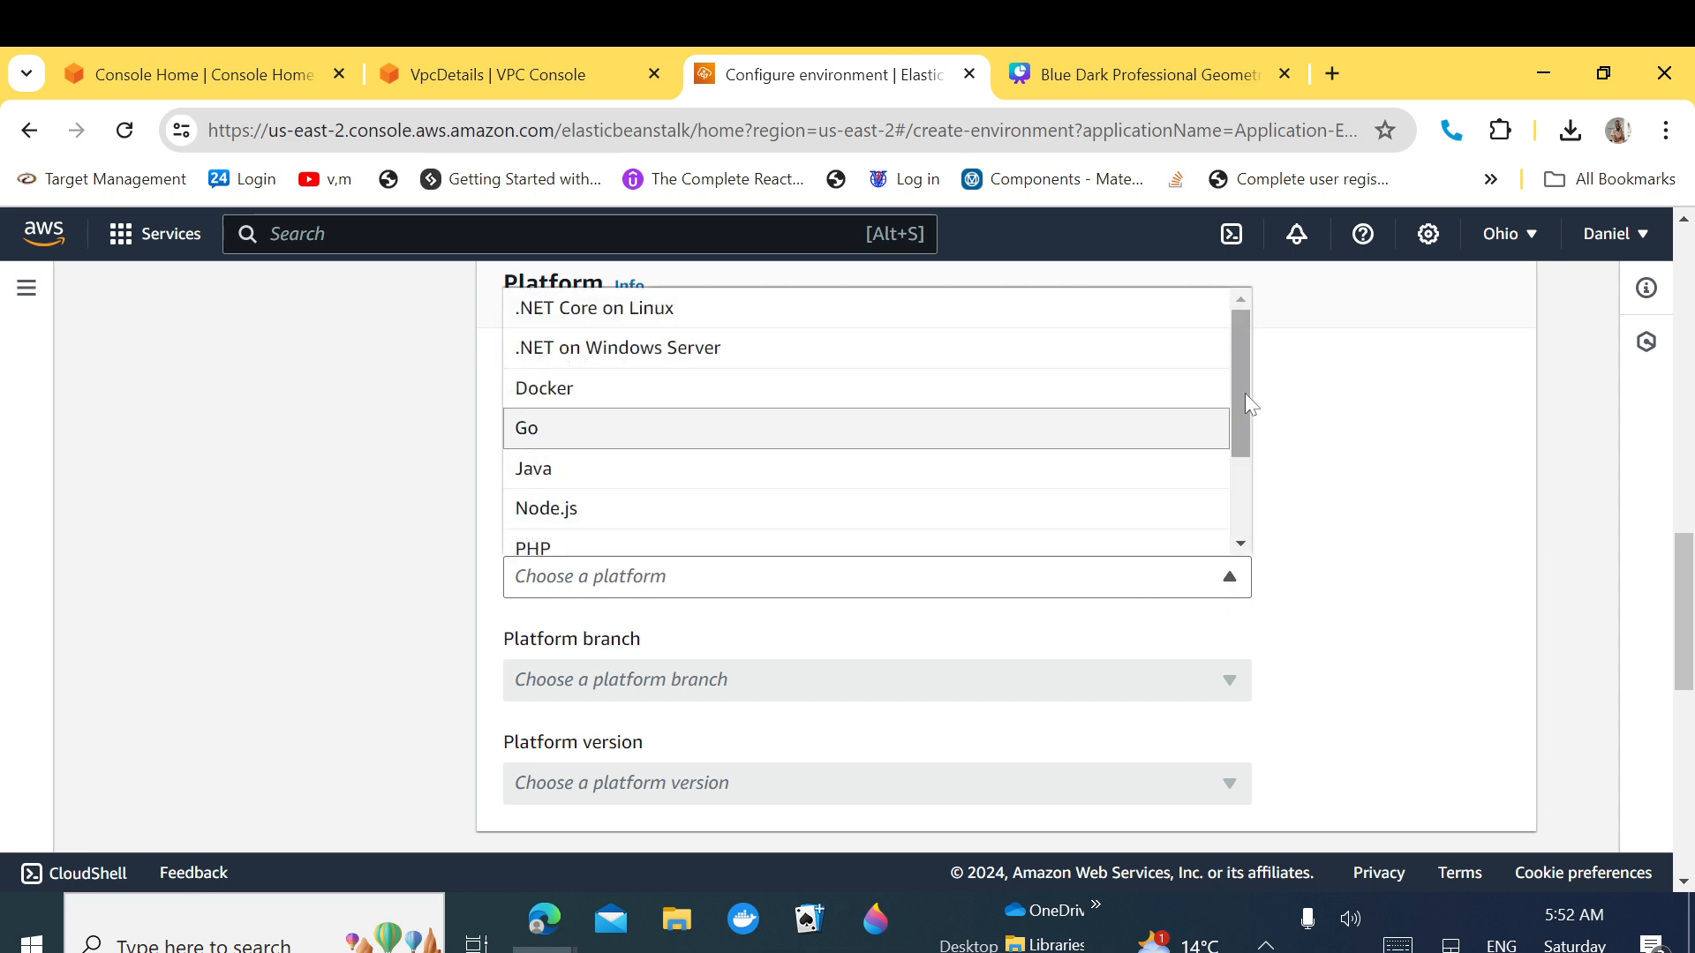
left_click_drag(1242, 385, 1246, 458)
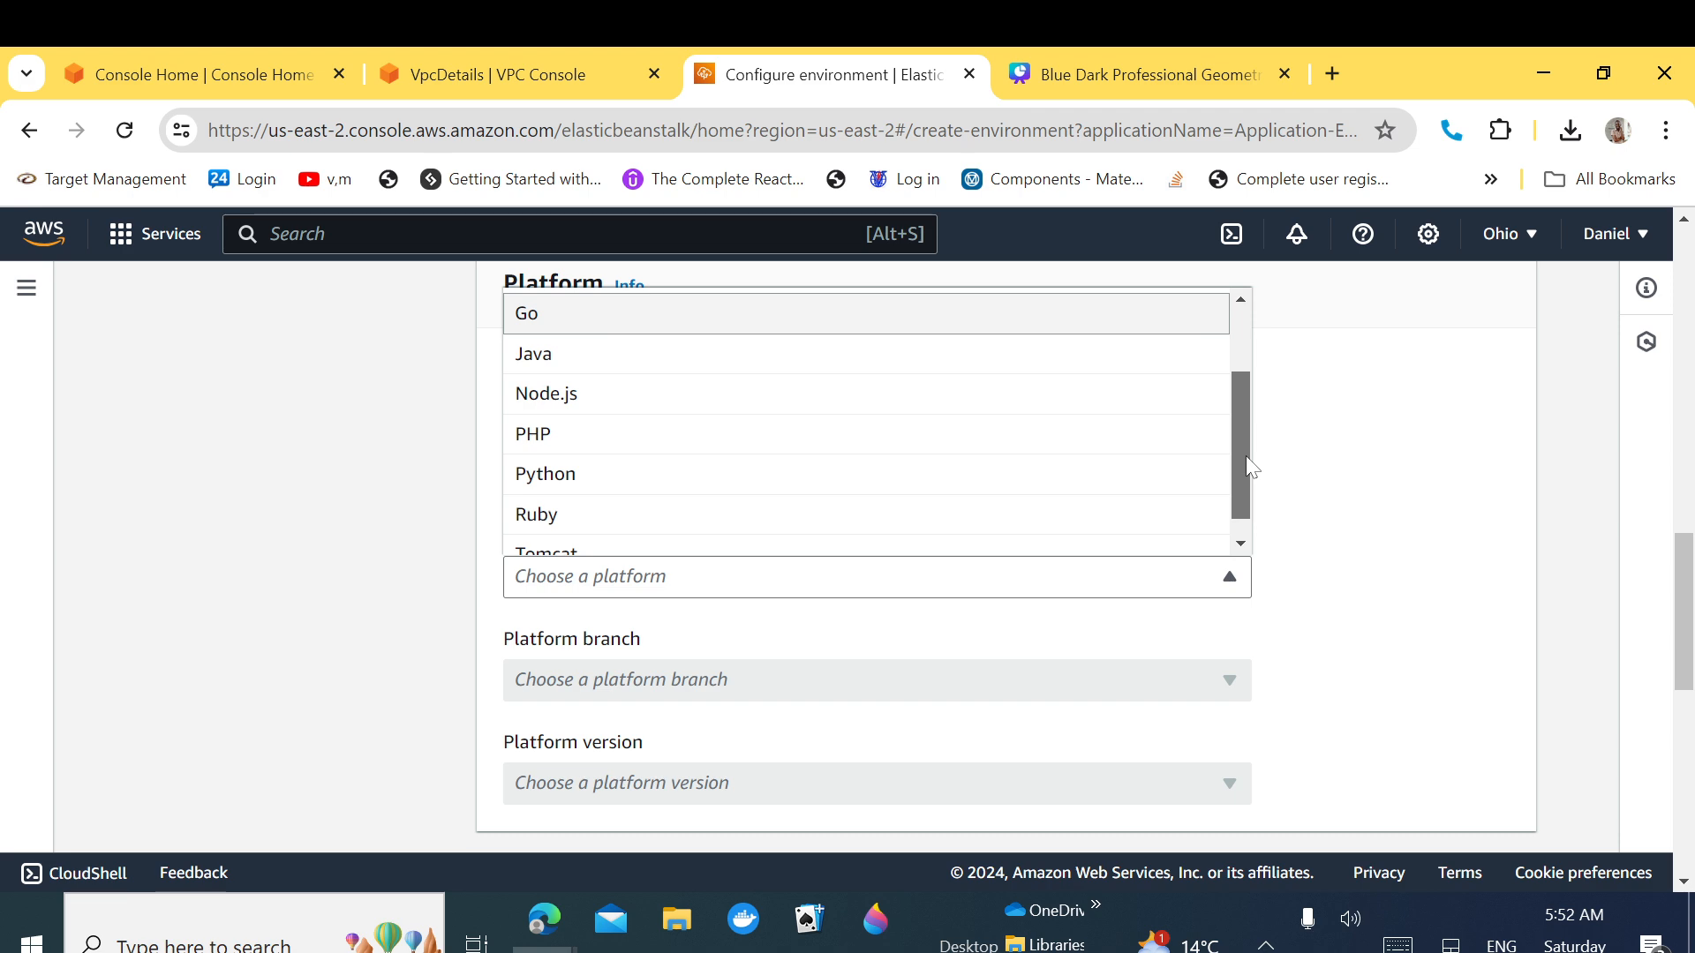
left_click(770, 446)
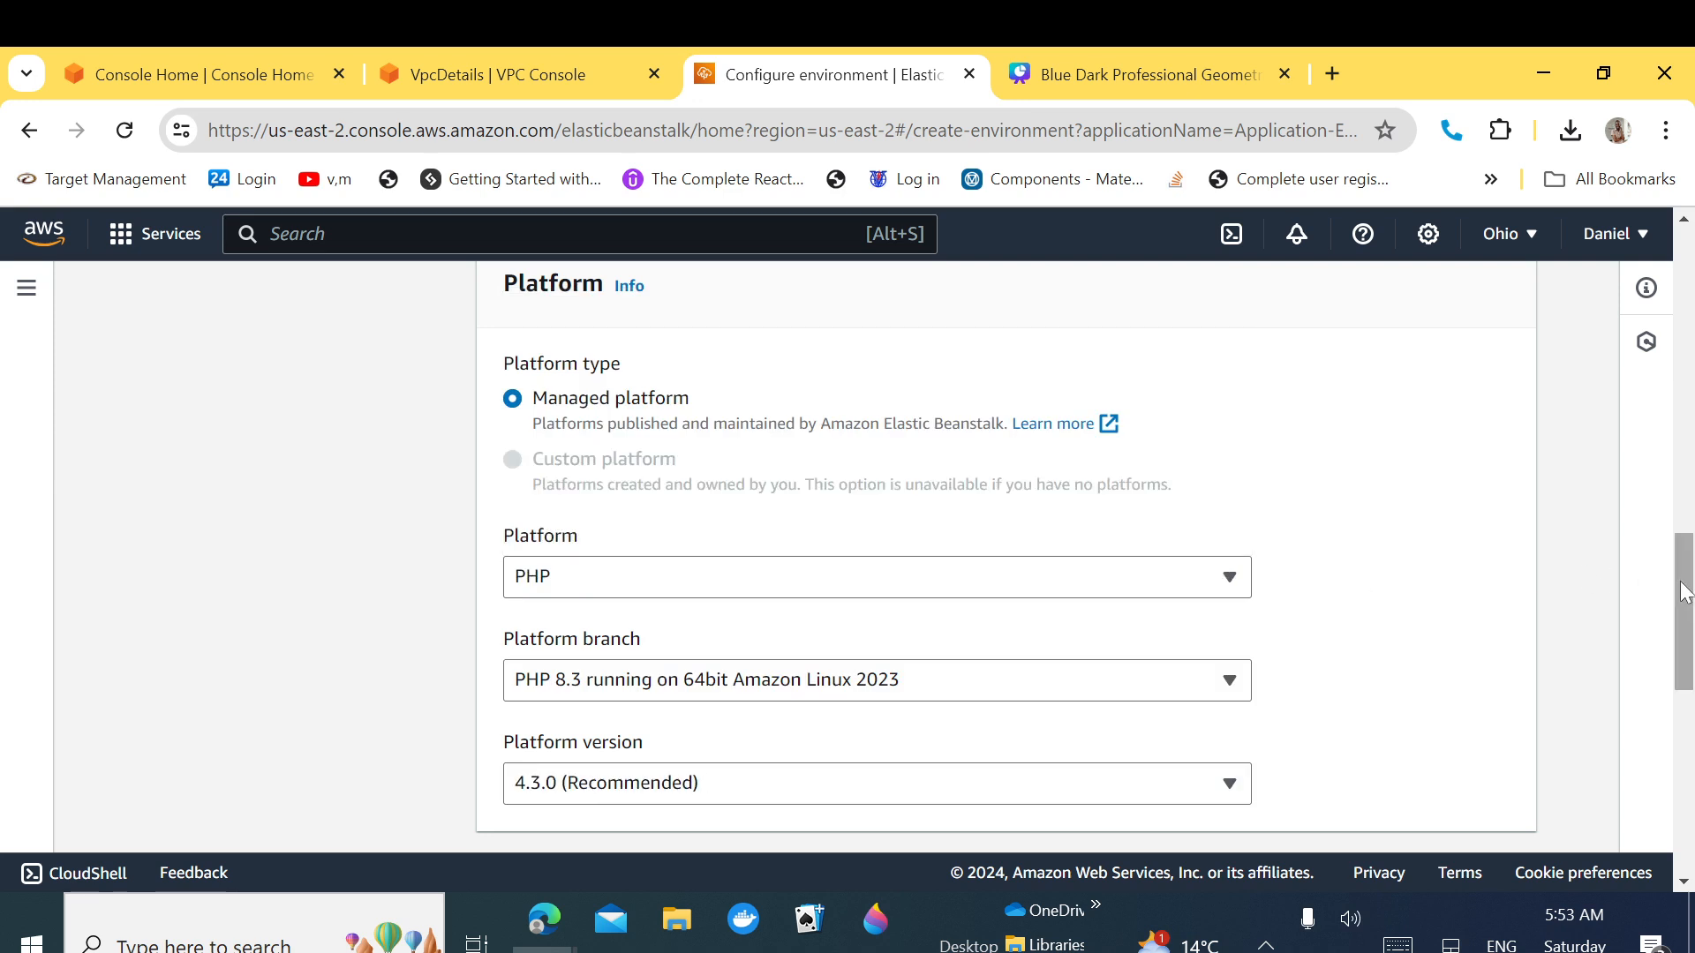
left_click_drag(1685, 593, 1684, 670)
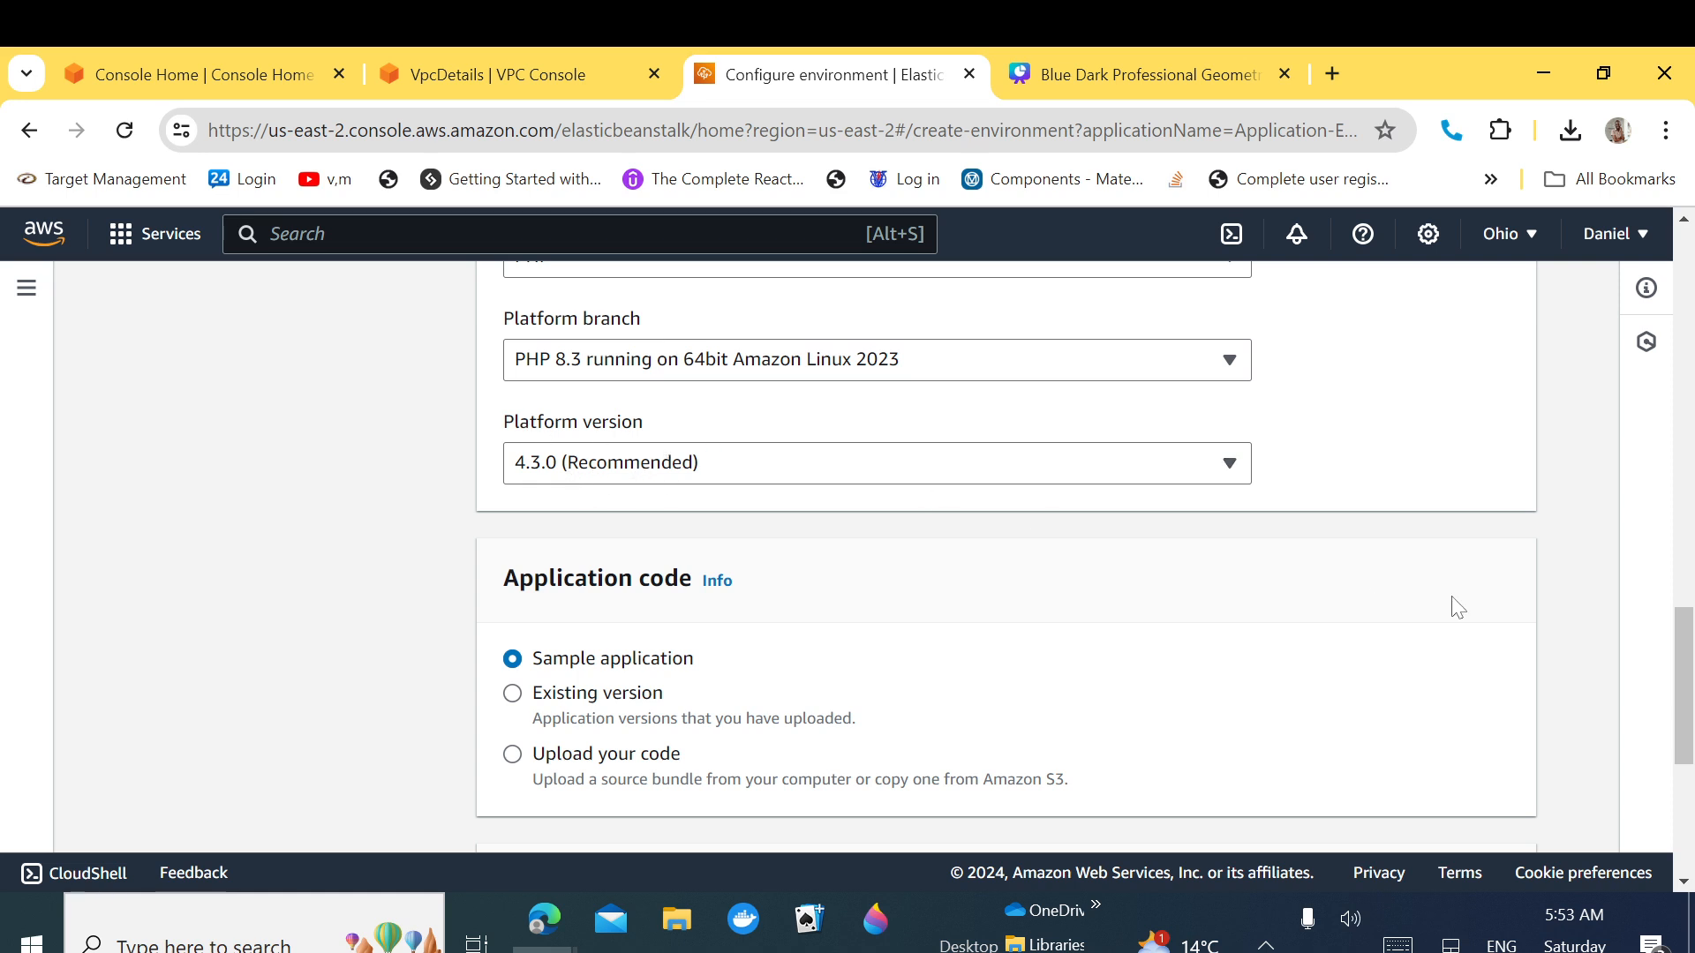
Step: Keep Sample application and the Single instance (free tier eligible) preset, then proceed to service access
left_click_drag(1688, 673, 1687, 700)
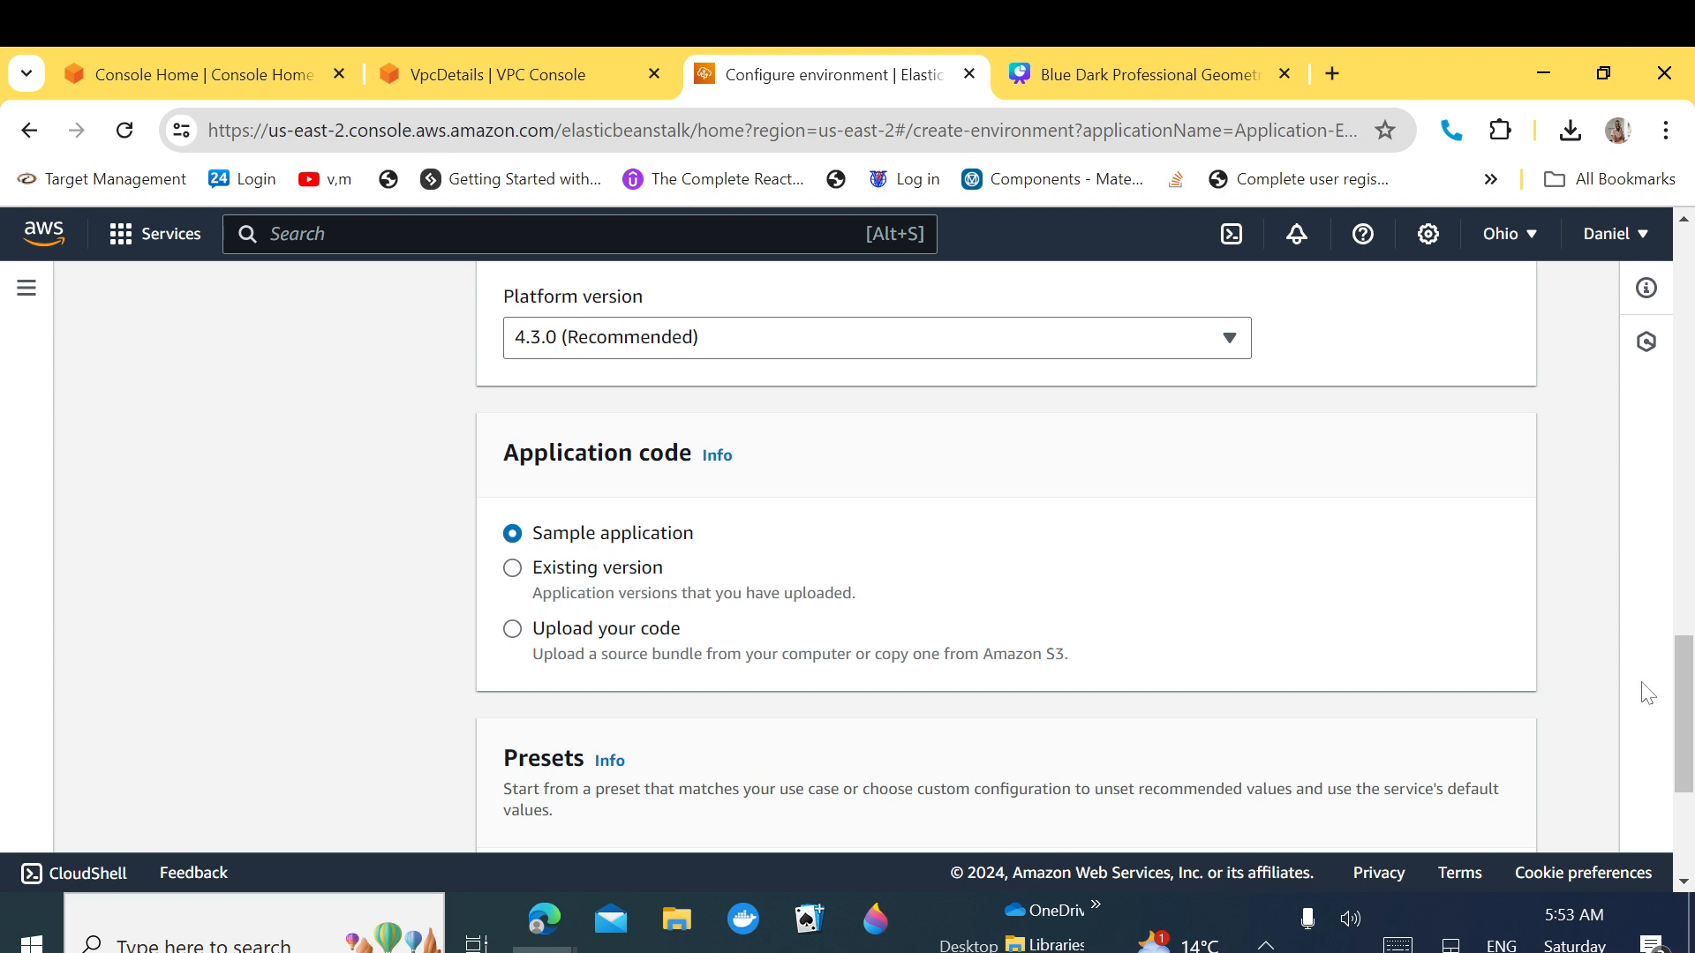
left_click_drag(1683, 703, 1681, 766)
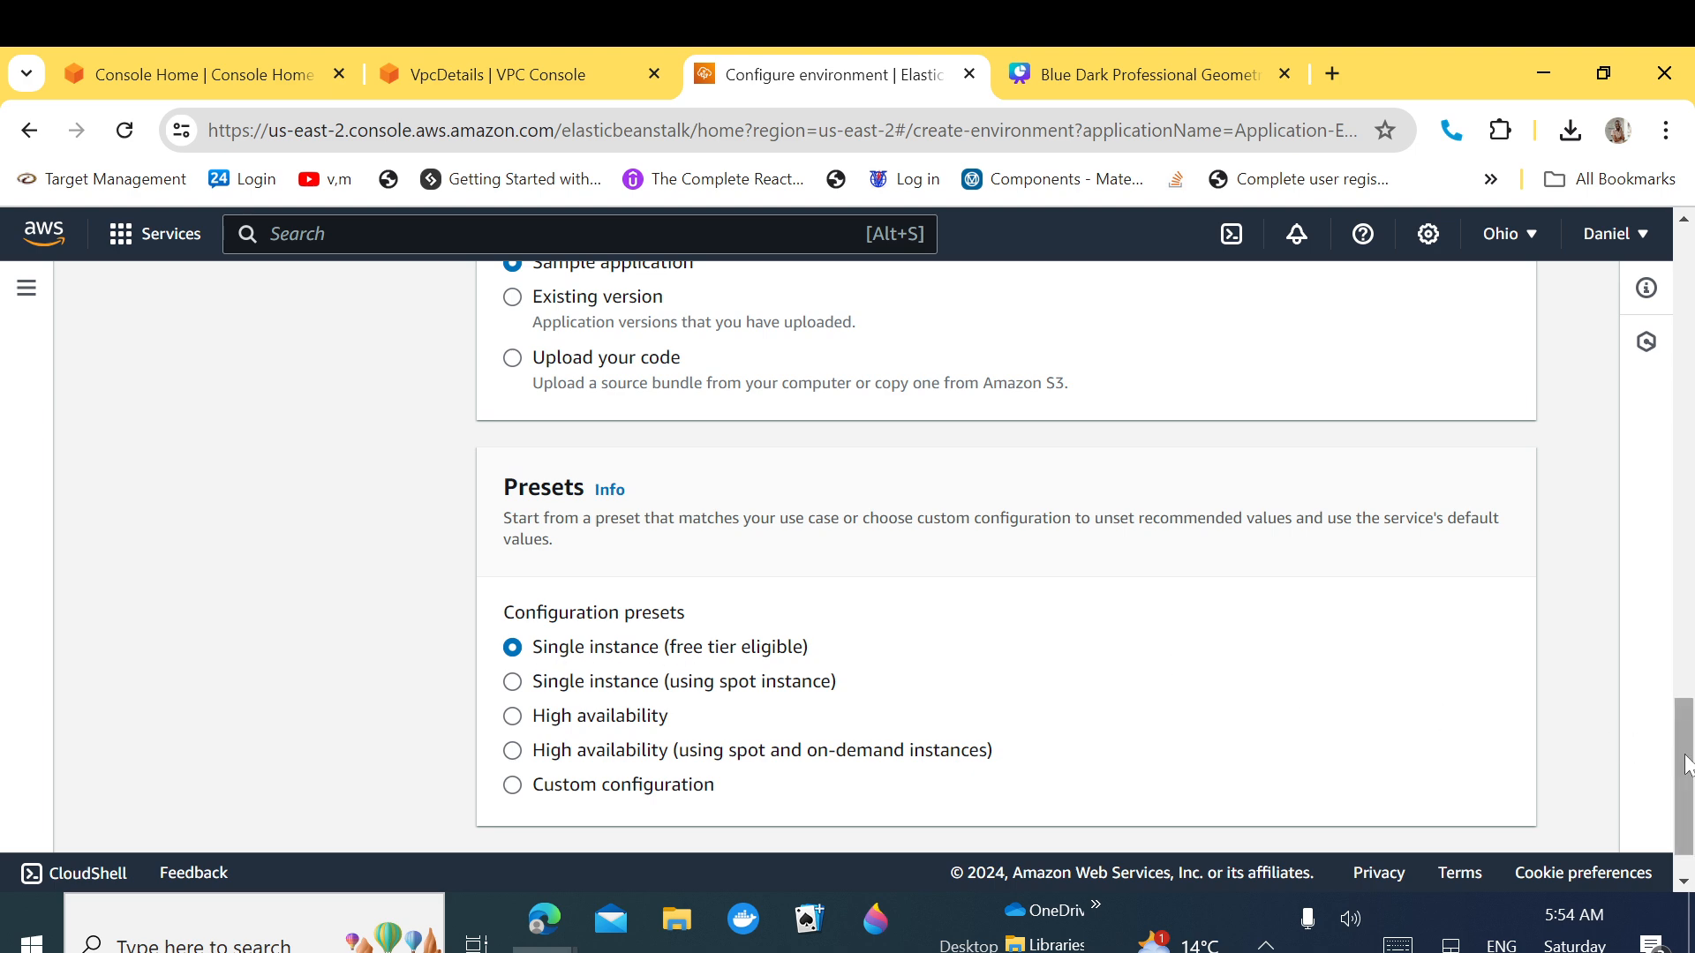
scroll(1677, 759, "down", 2)
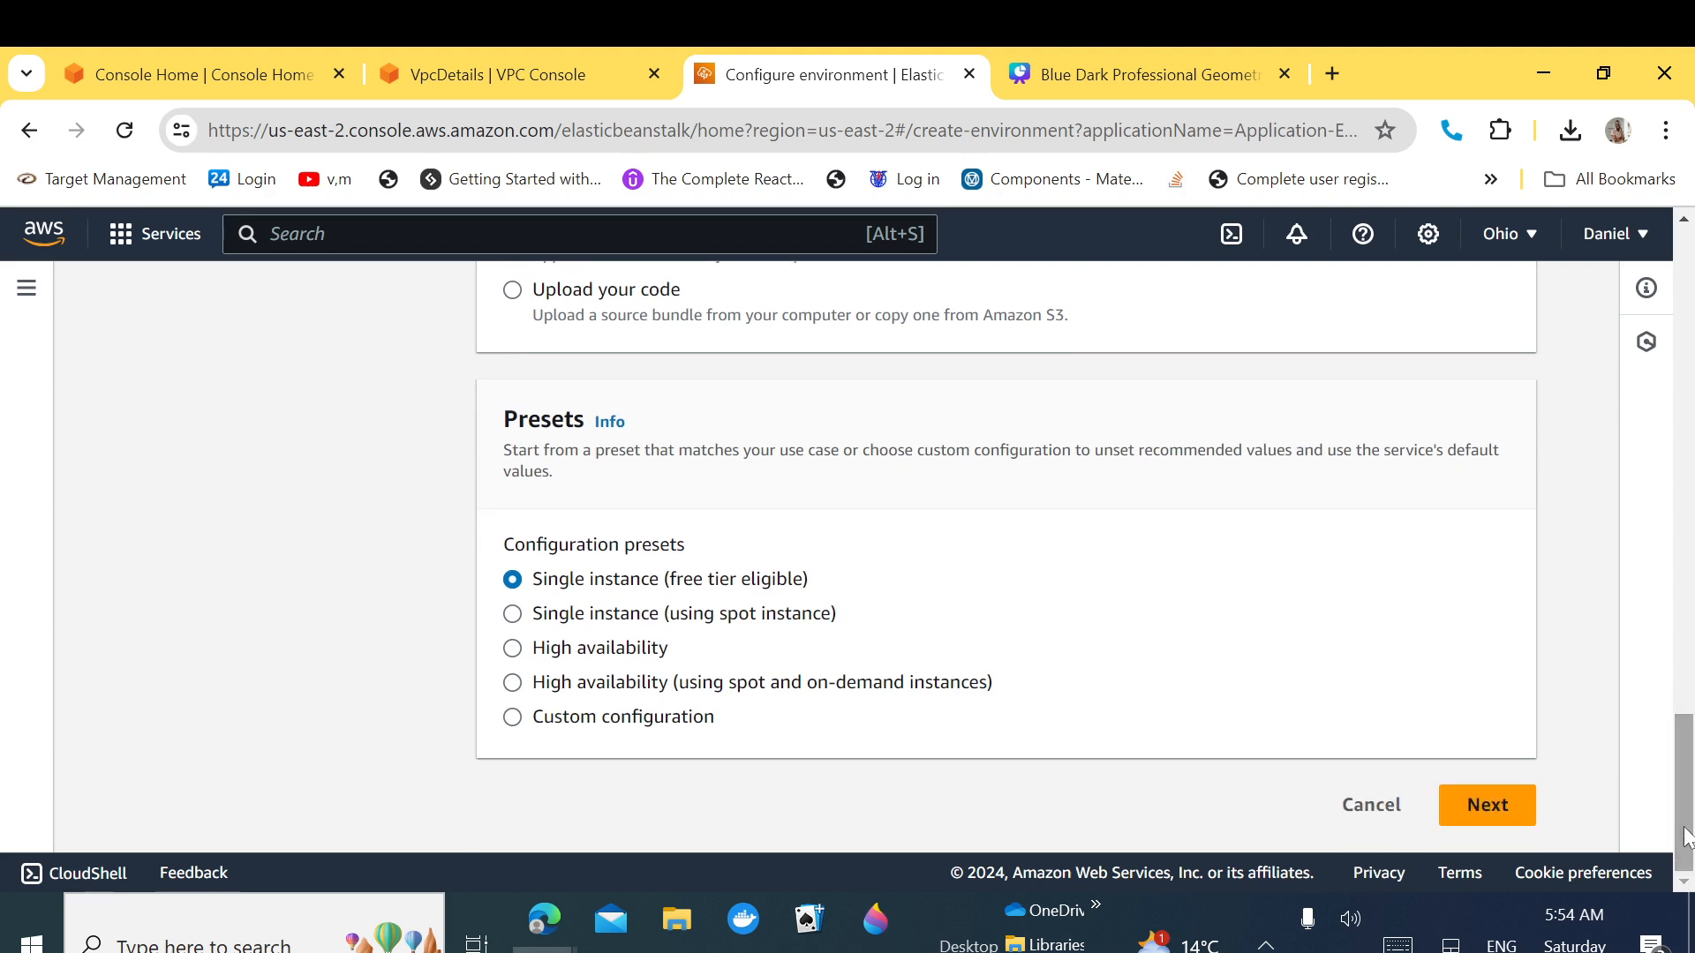
left_click(1509, 810)
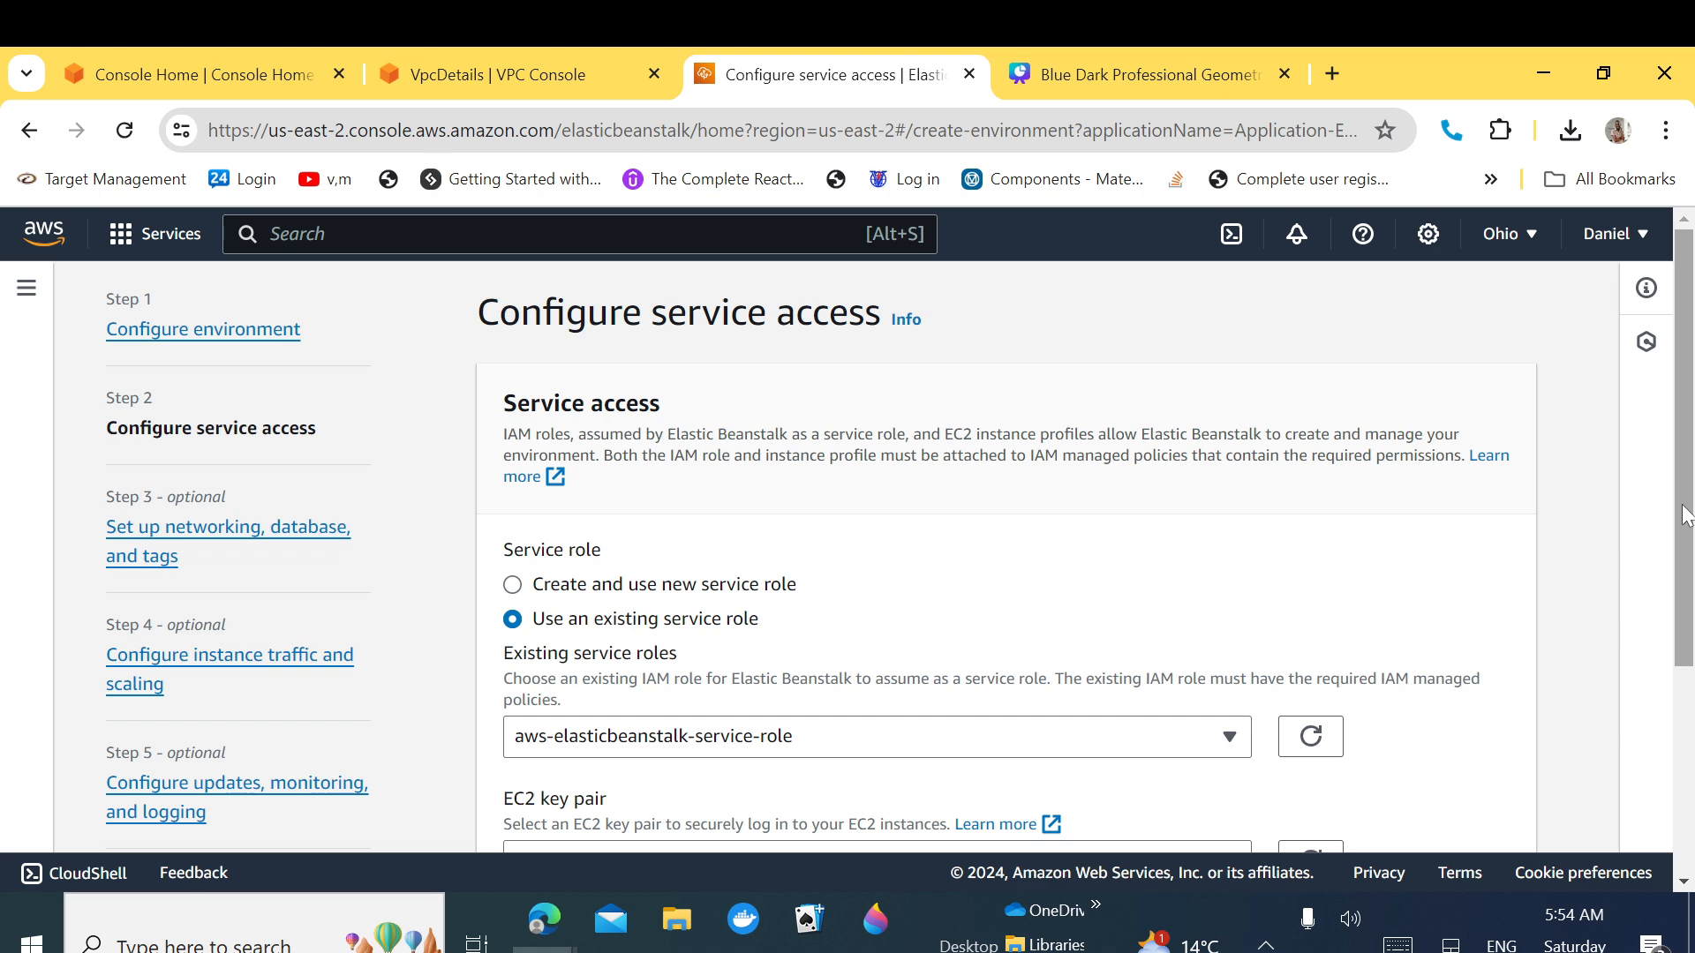
Step: Review the existing aws-elasticbeanstalk-service-role, EC2 instance profile and EC2 key pair settings
left_click_drag(1684, 505, 1654, 672)
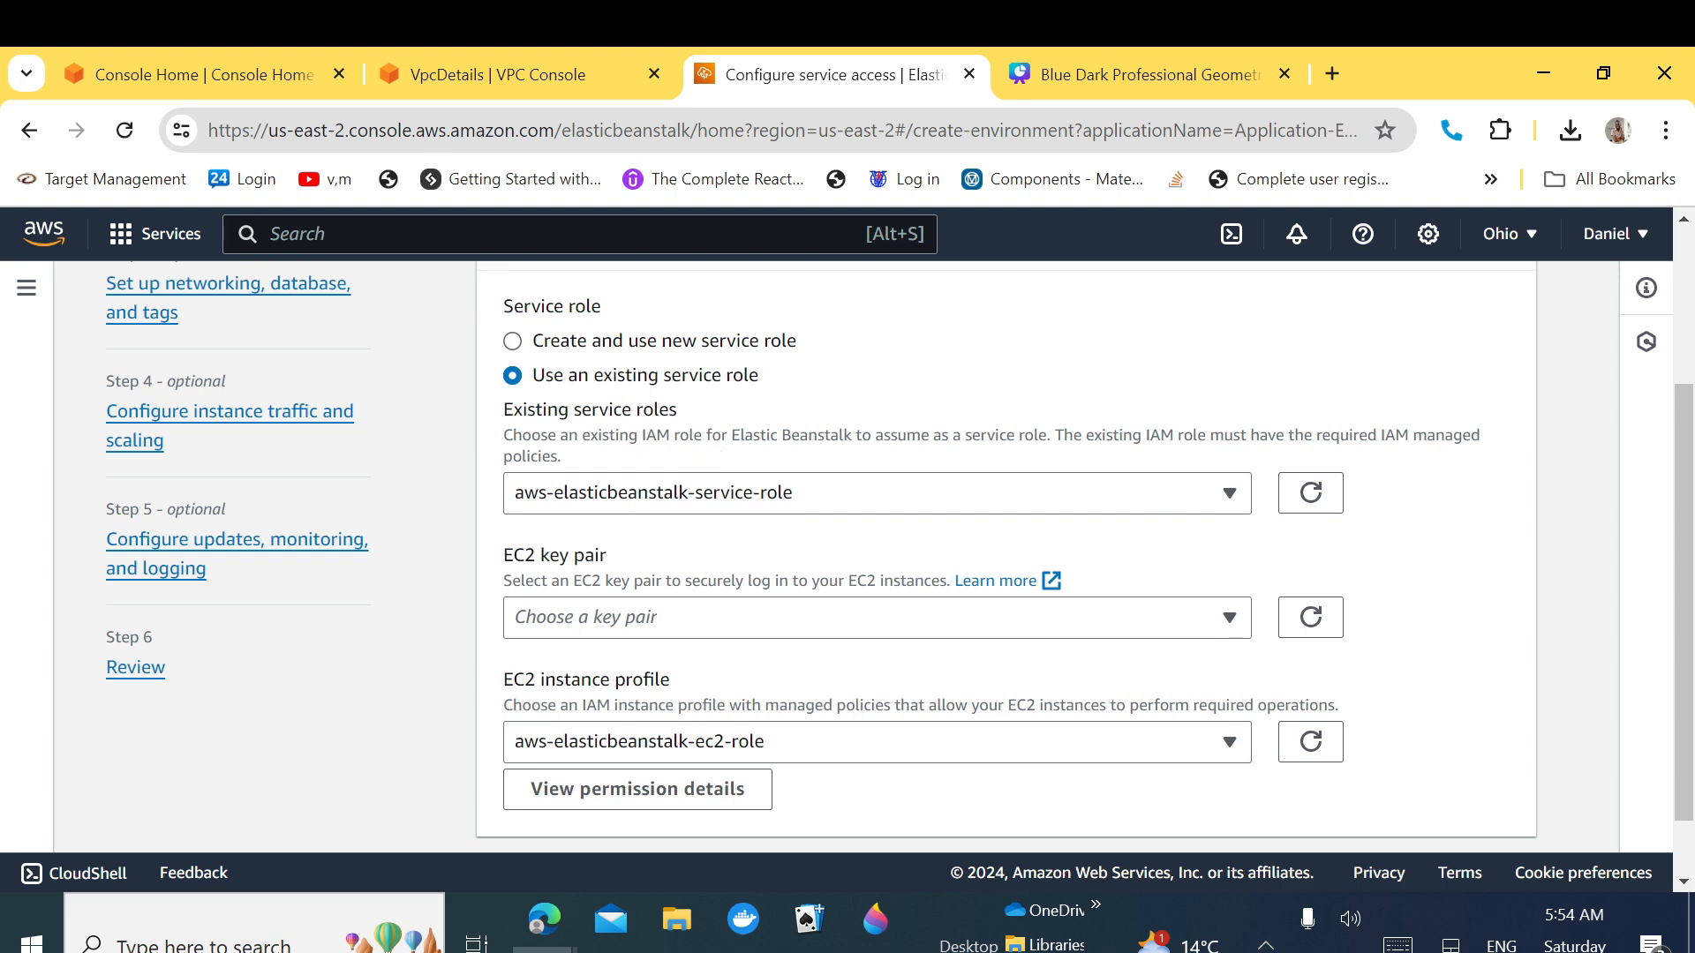
left_click_drag(699, 411, 501, 423)
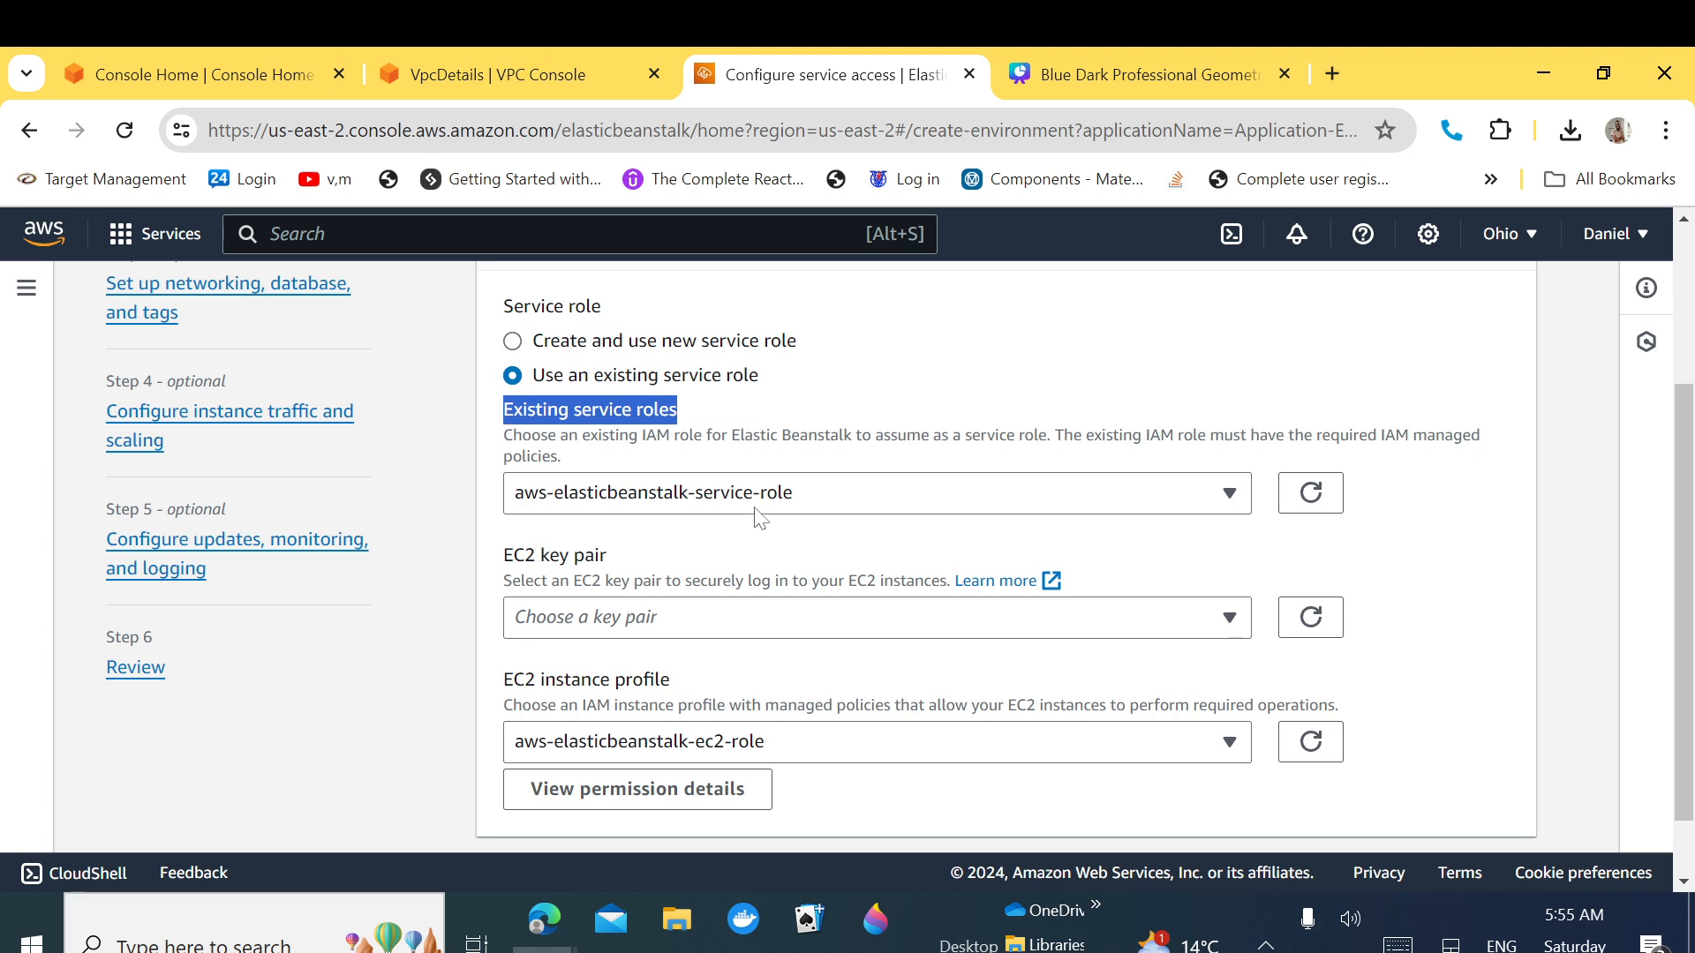
left_click_drag(693, 684, 510, 682)
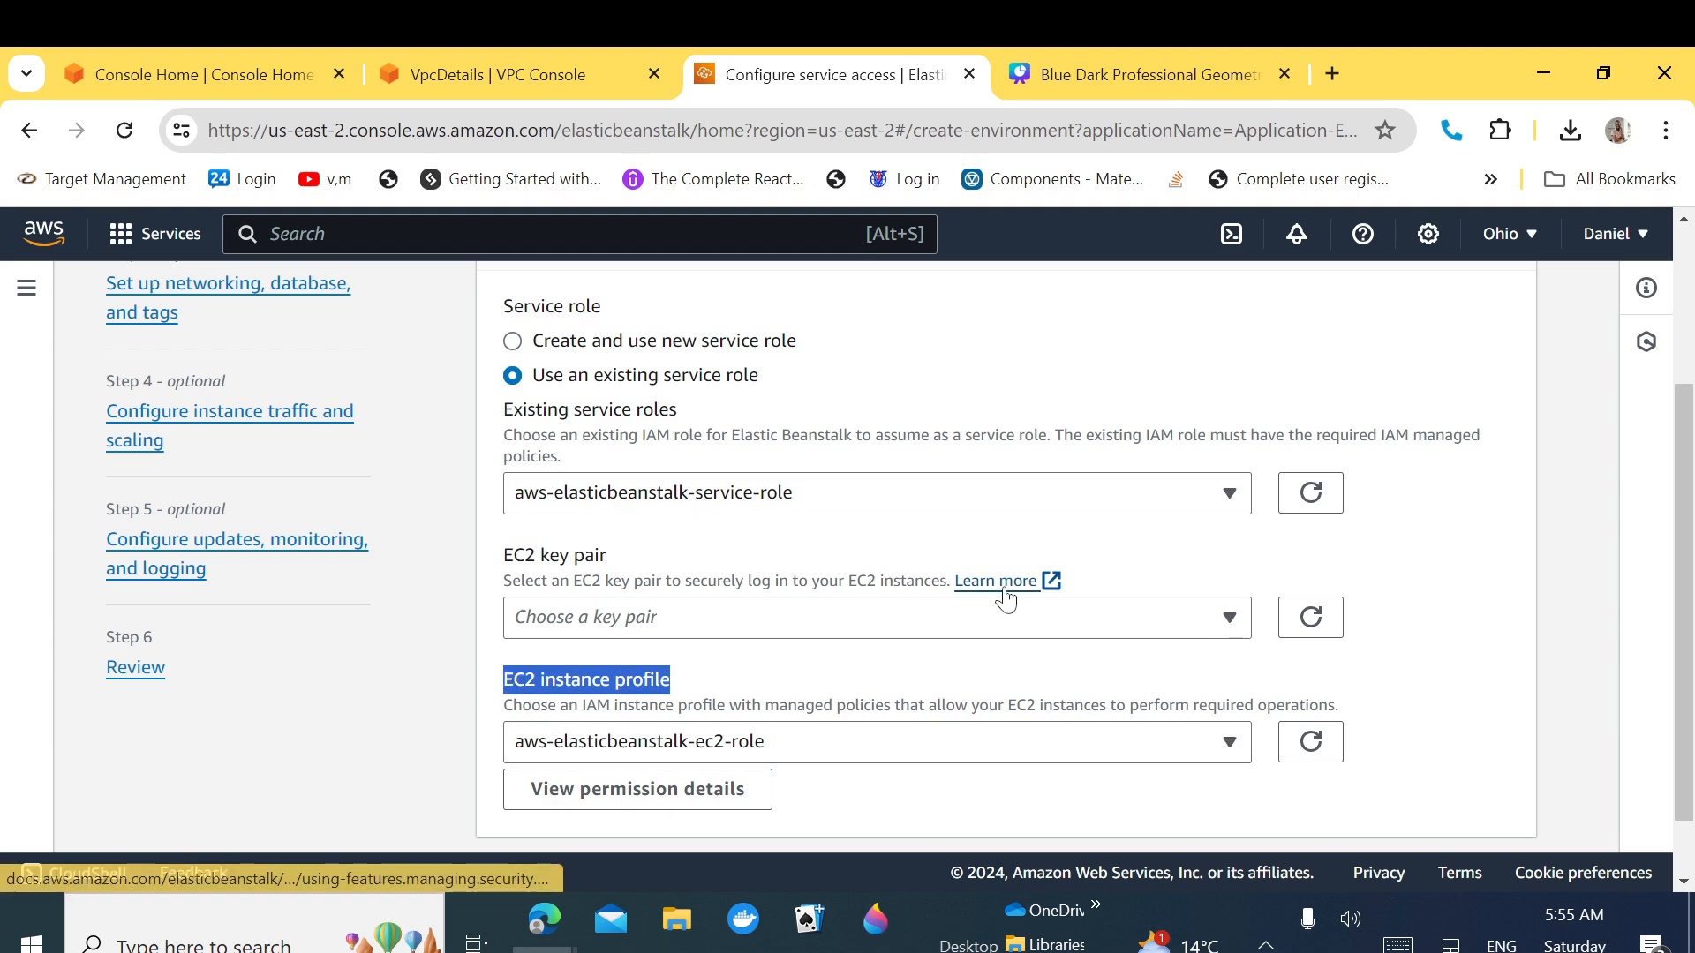
left_click_drag(673, 556, 507, 563)
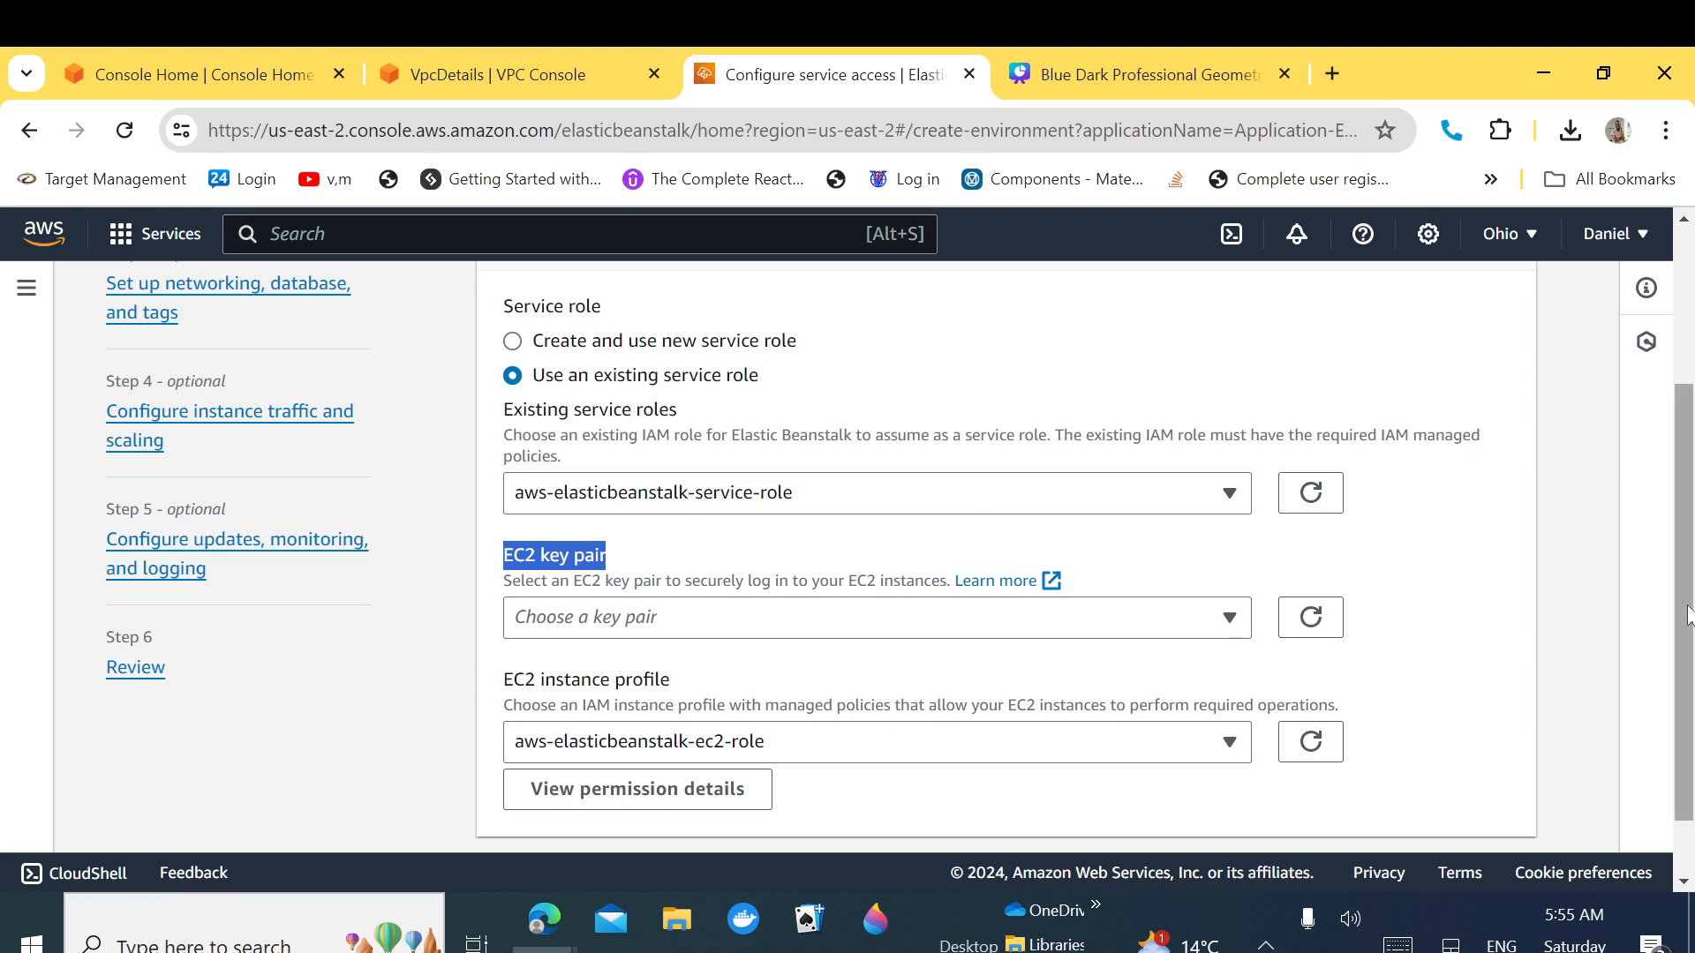
scroll(1686, 614, "down", 1)
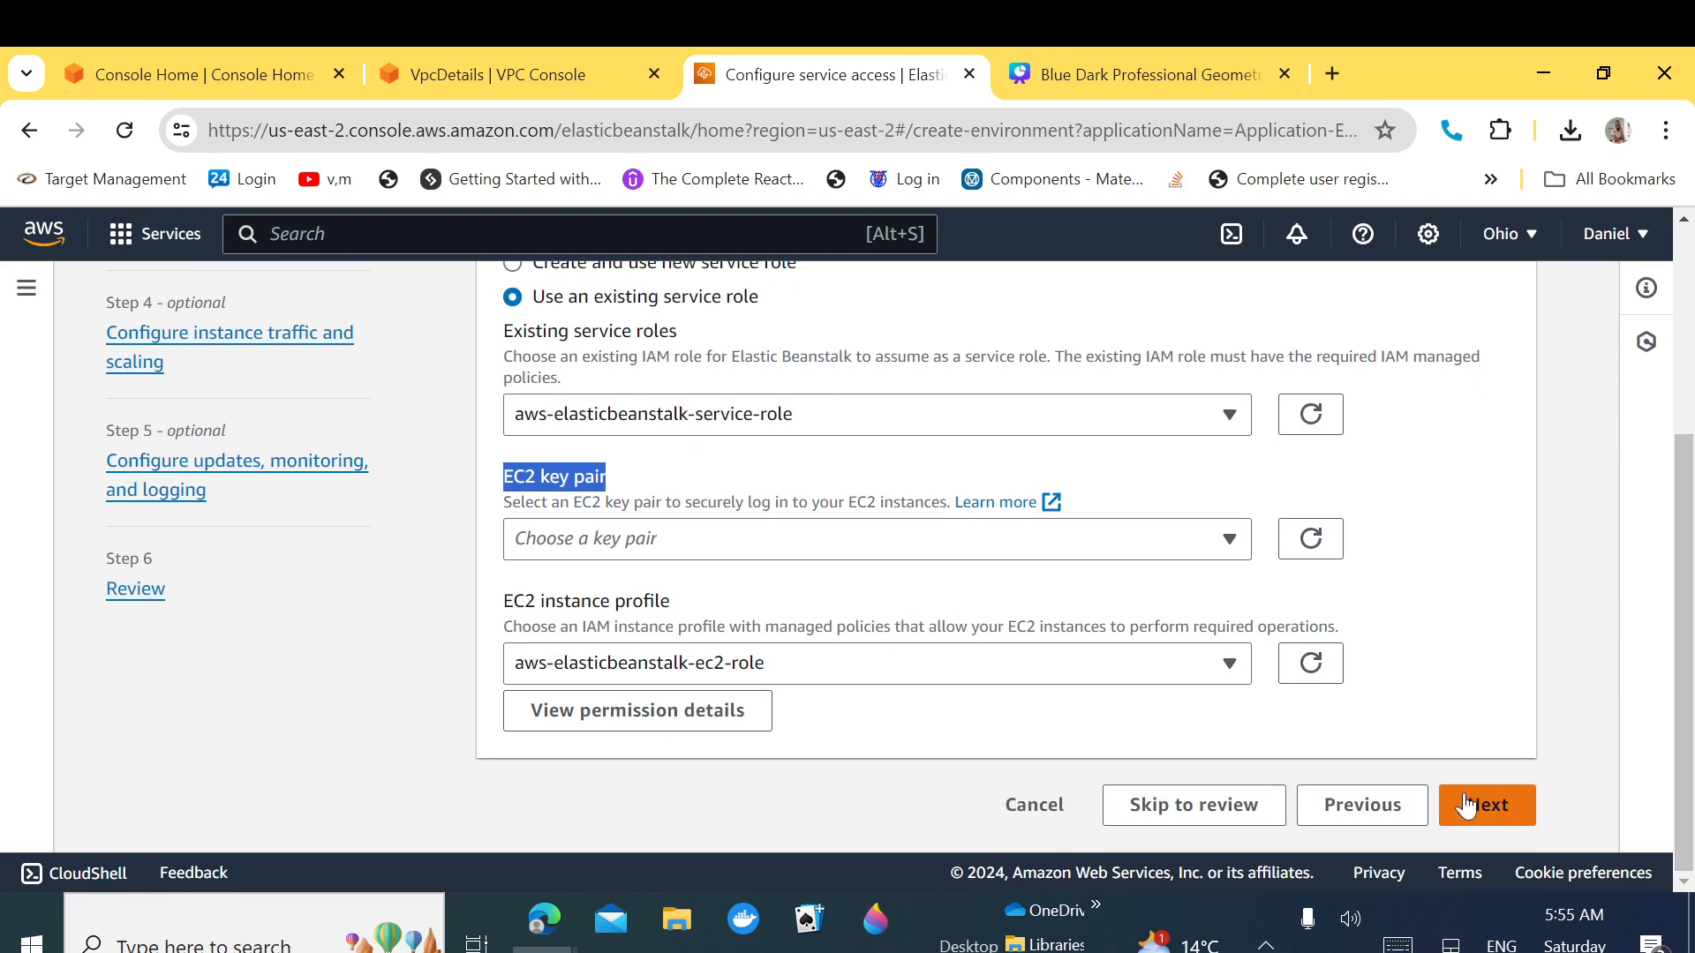
Step: On the networking step, select project-app-vpc-vpc (10.0.0.0/16) as the environment's VPC
left_click(1497, 807)
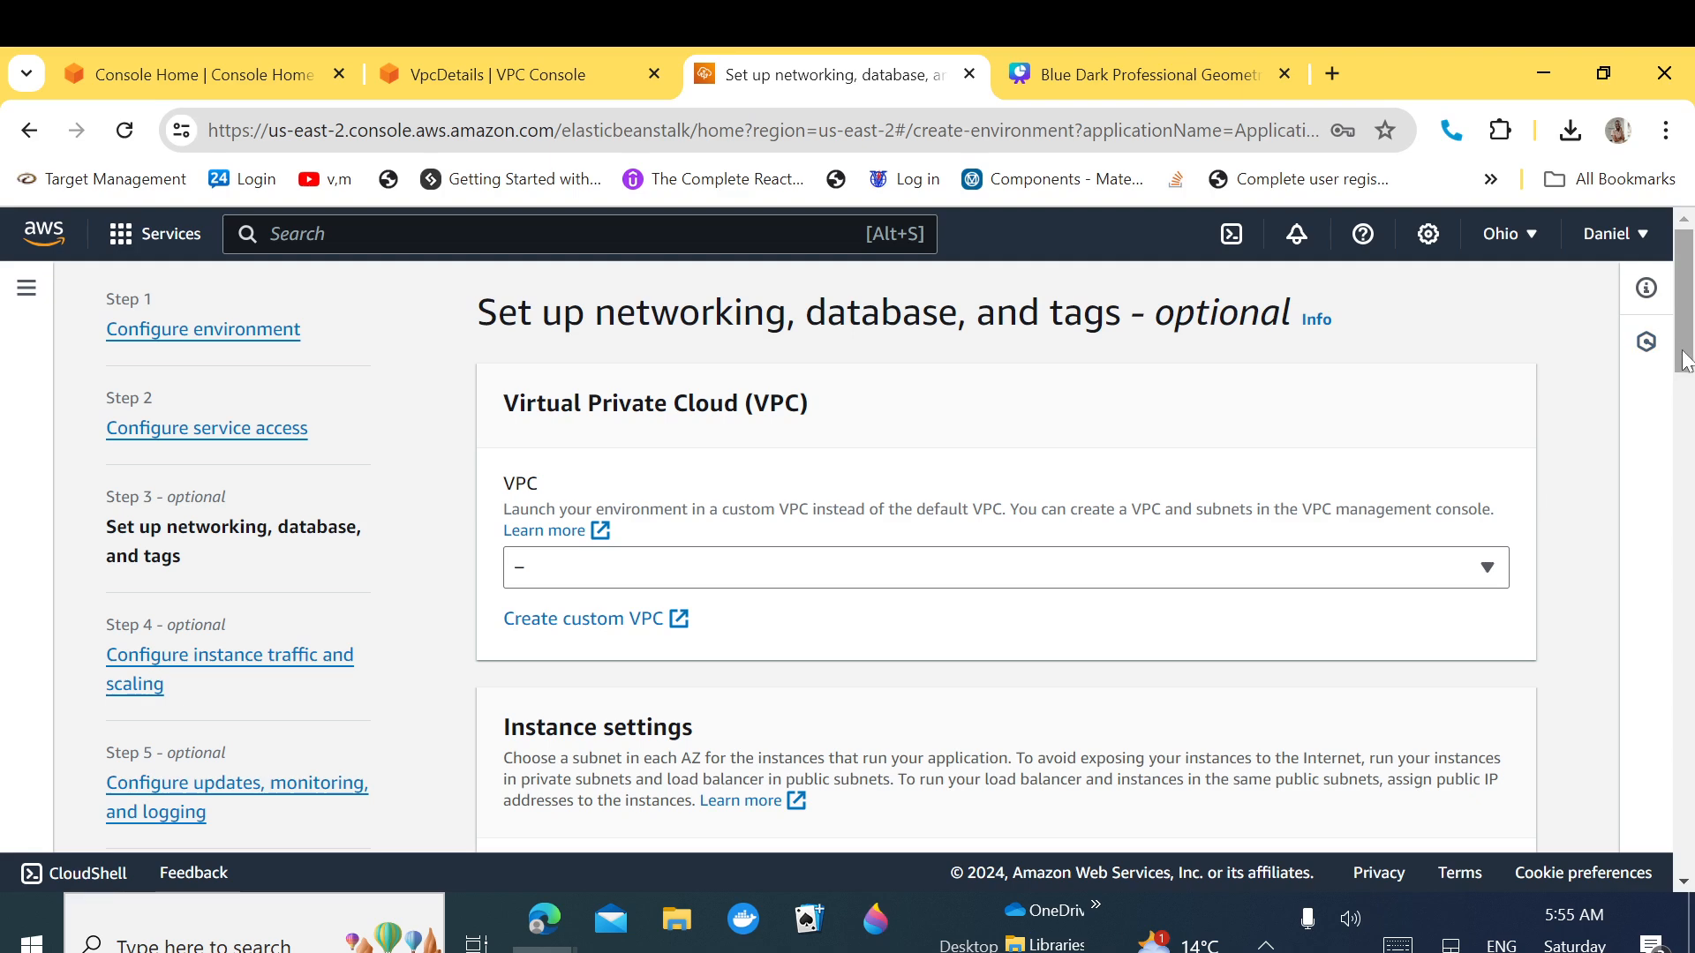
scroll(1686, 362, "down", 2)
left_click(1452, 373)
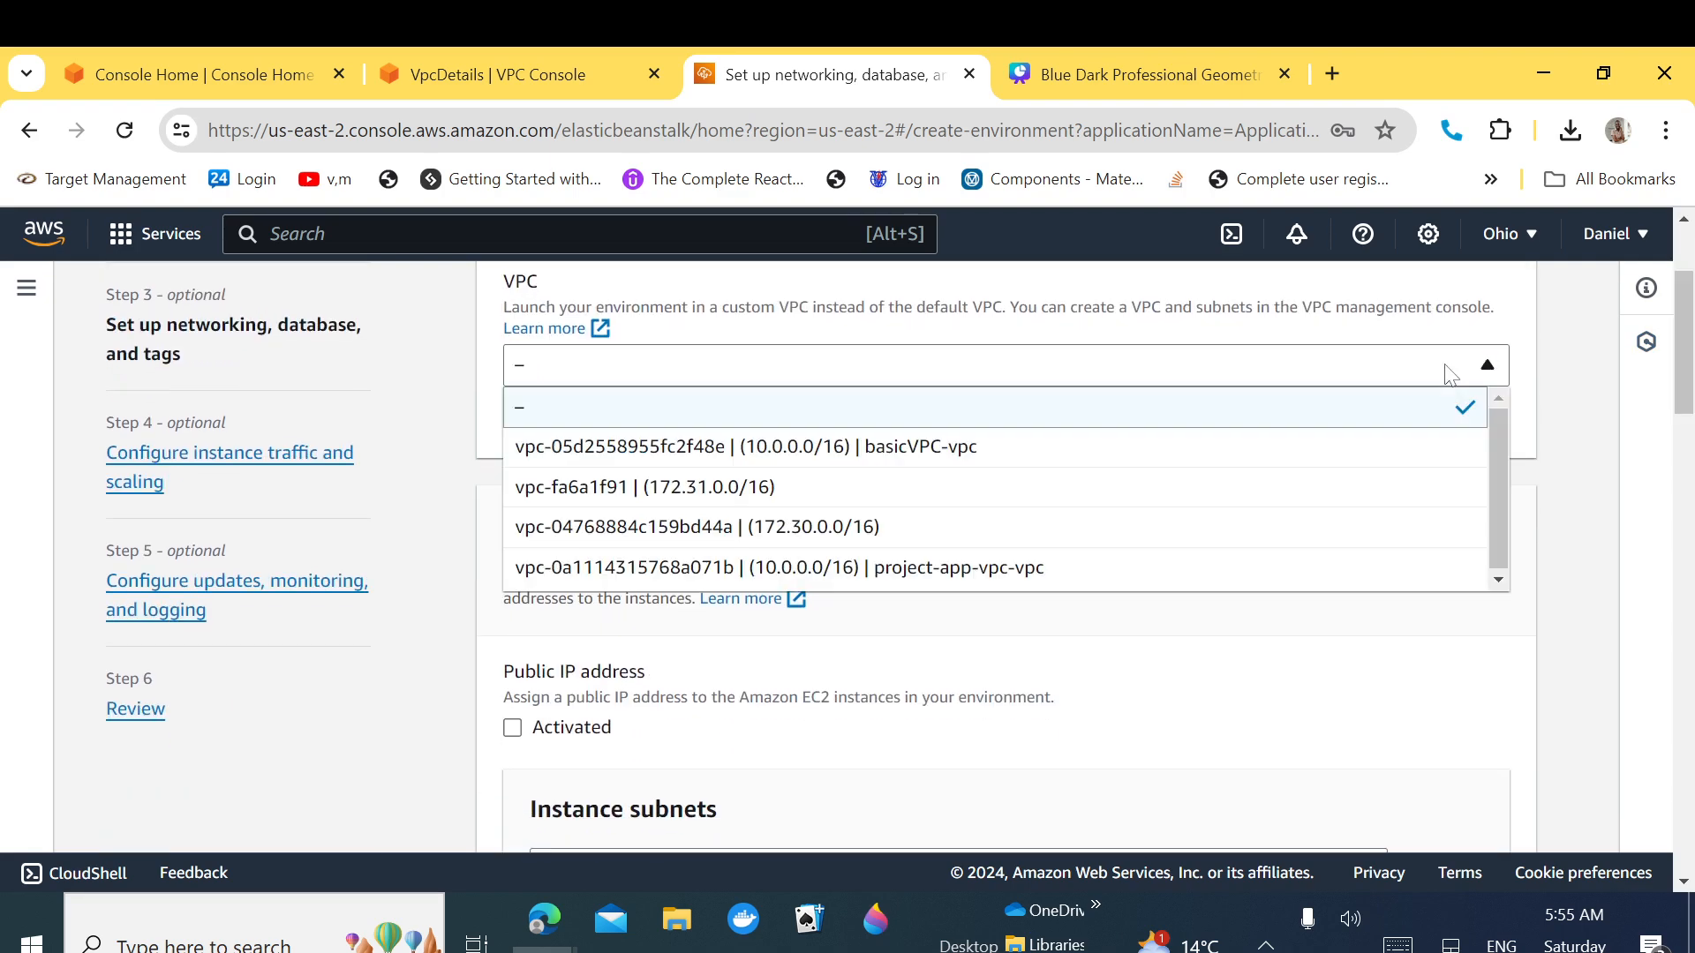
left_click(540, 87)
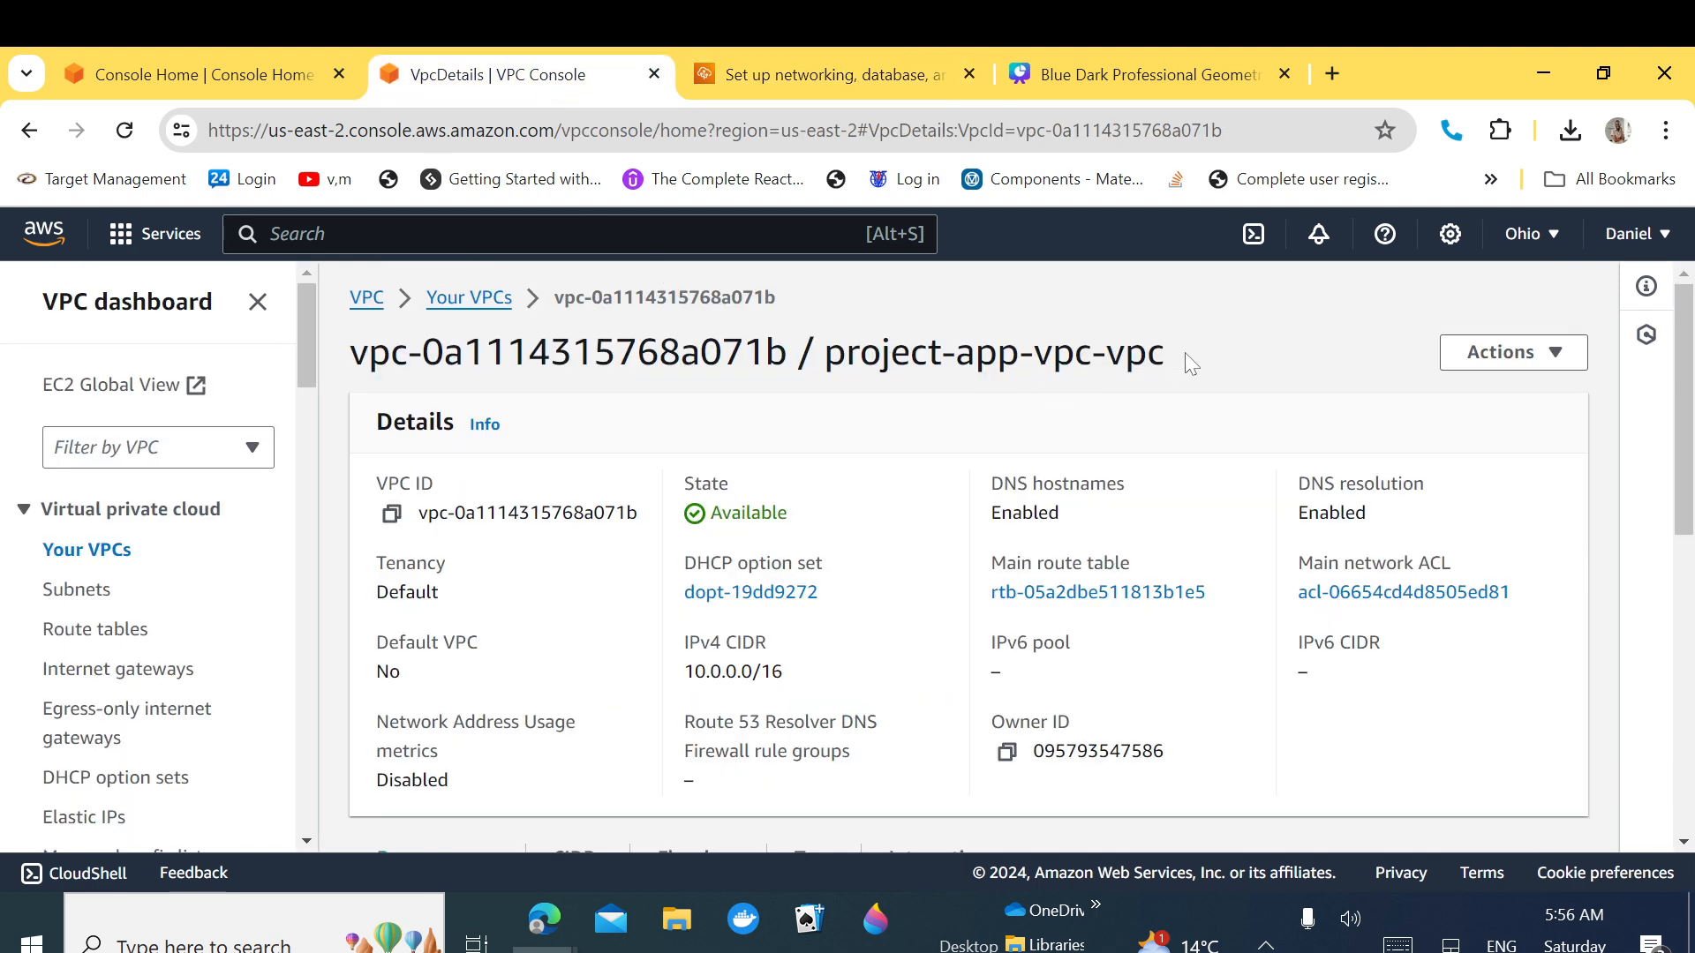
left_click(809, 64)
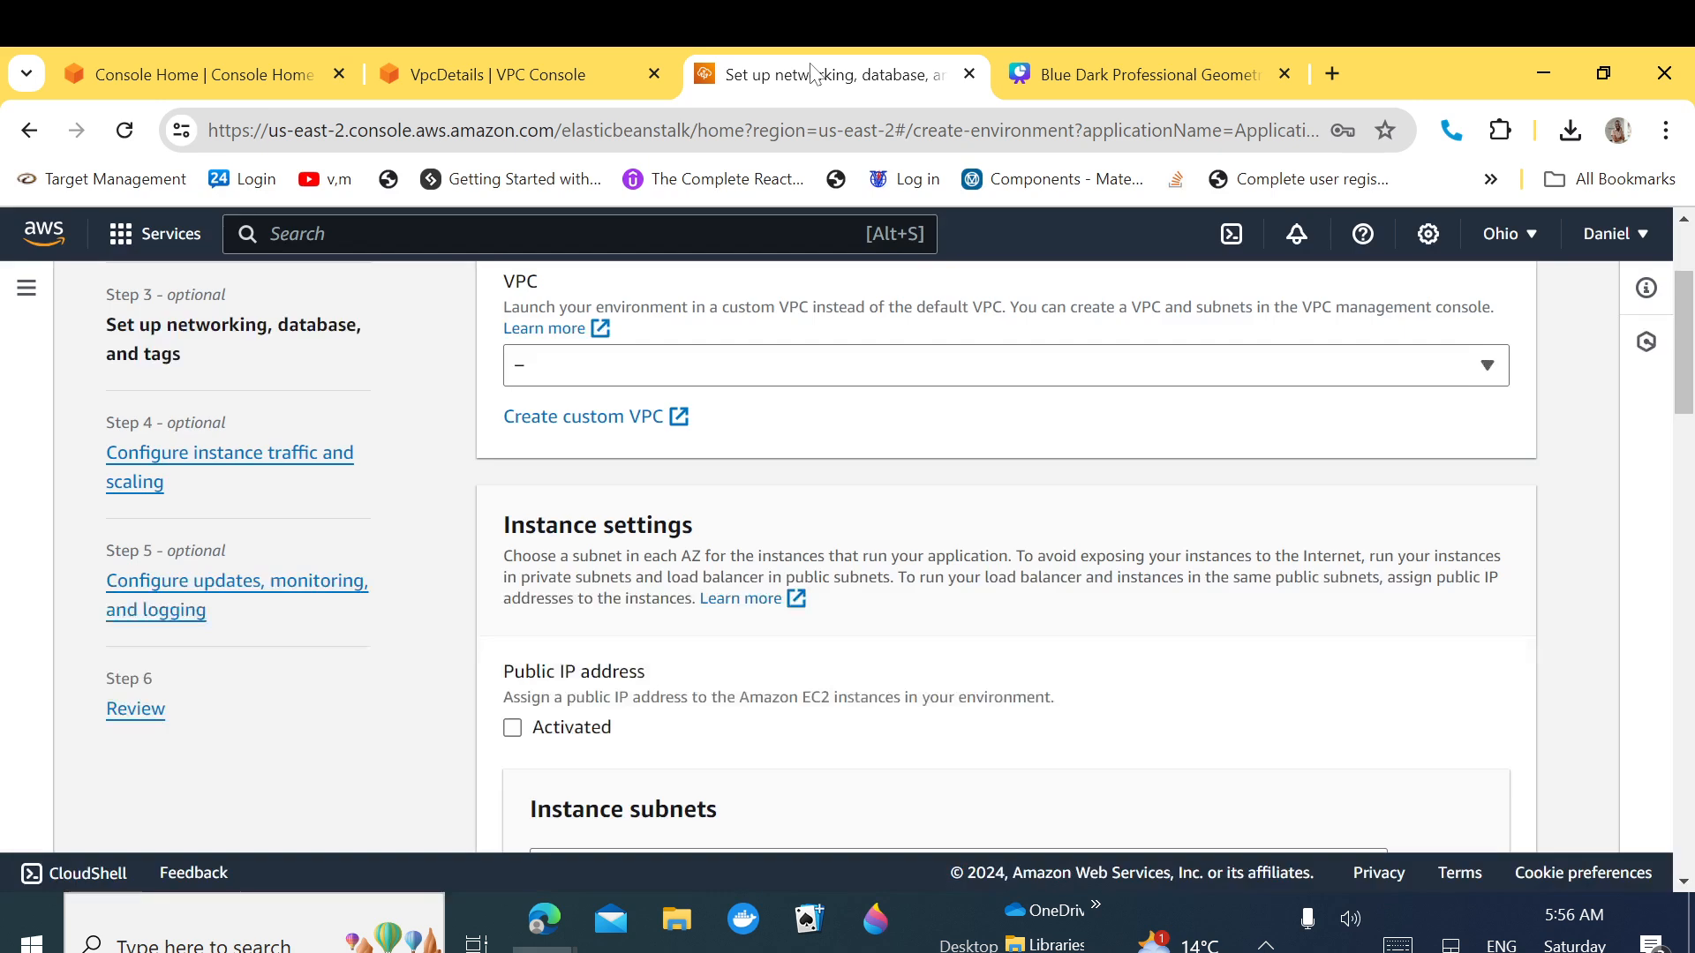
left_click(1327, 376)
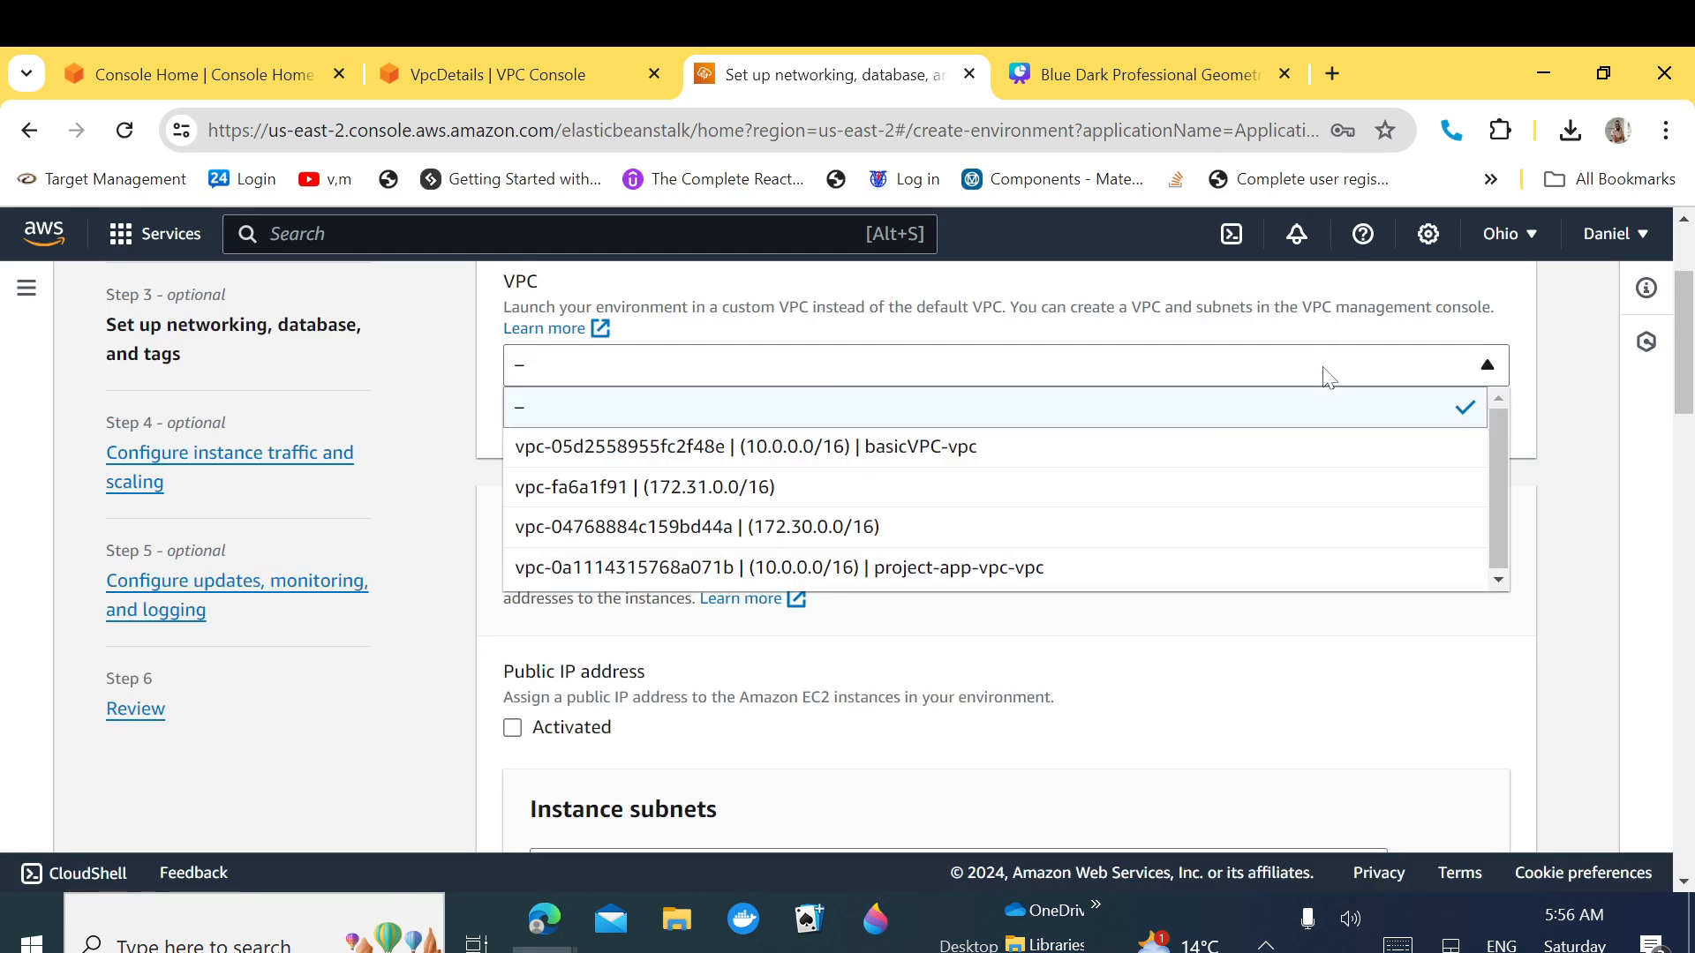
left_click(1125, 569)
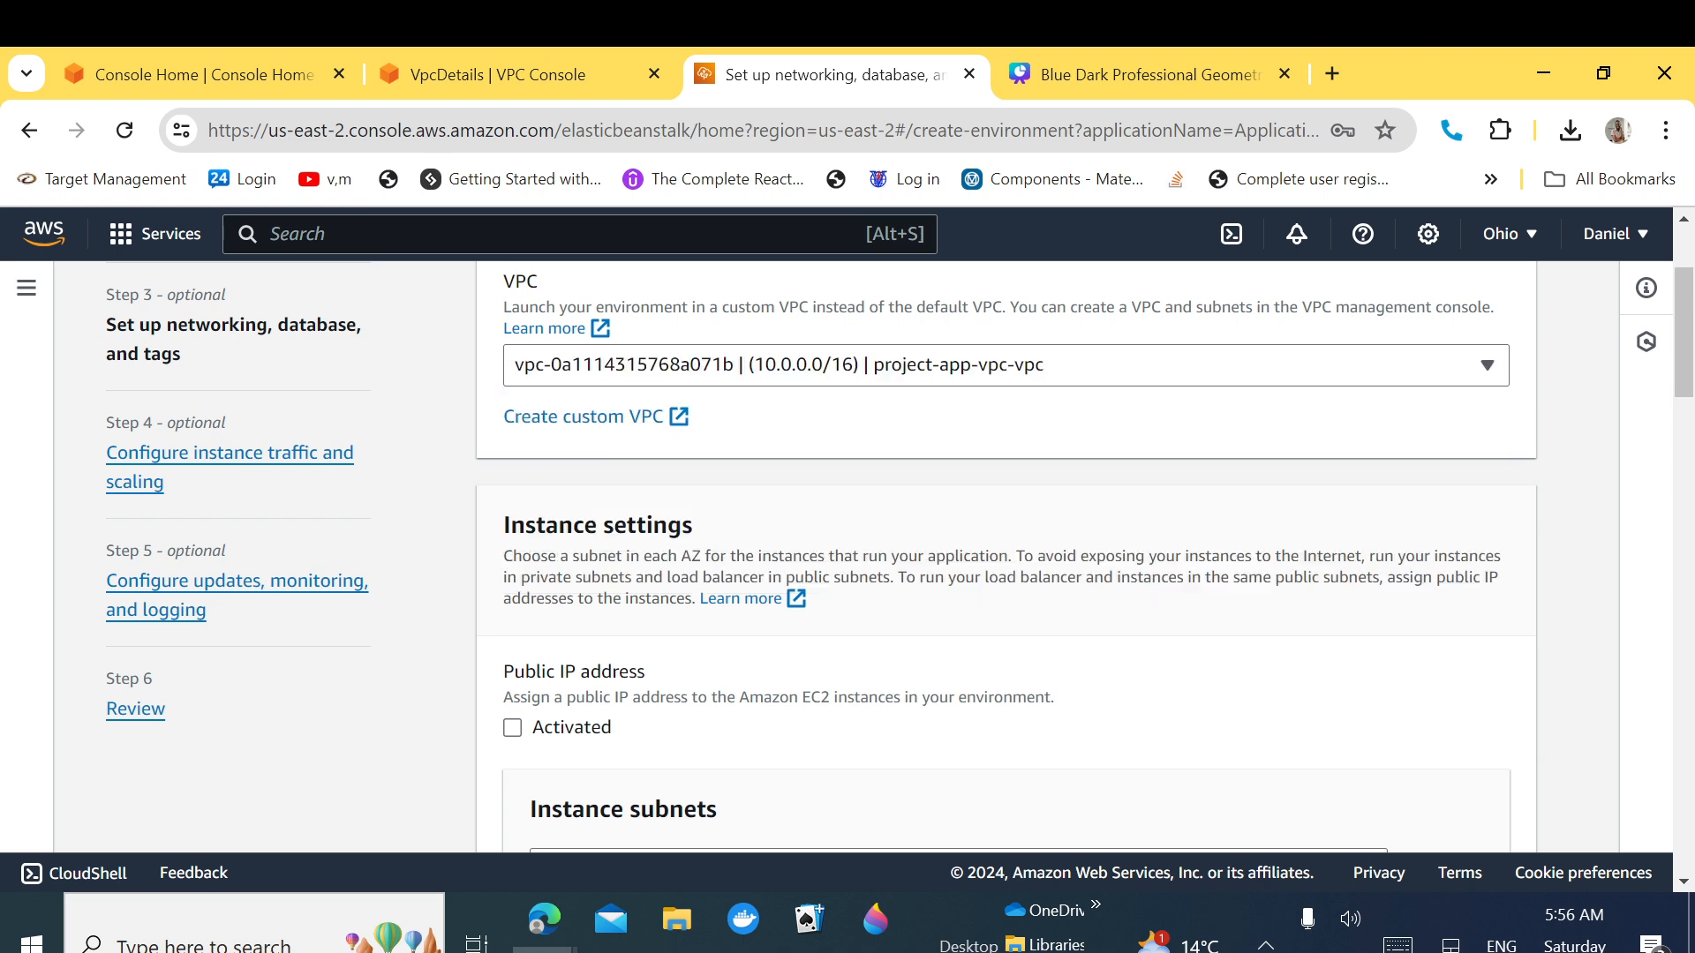
Step: Enable public IP addresses and reveal the four project-app-vpc instance subnets
left_click_drag(1686, 393, 1691, 418)
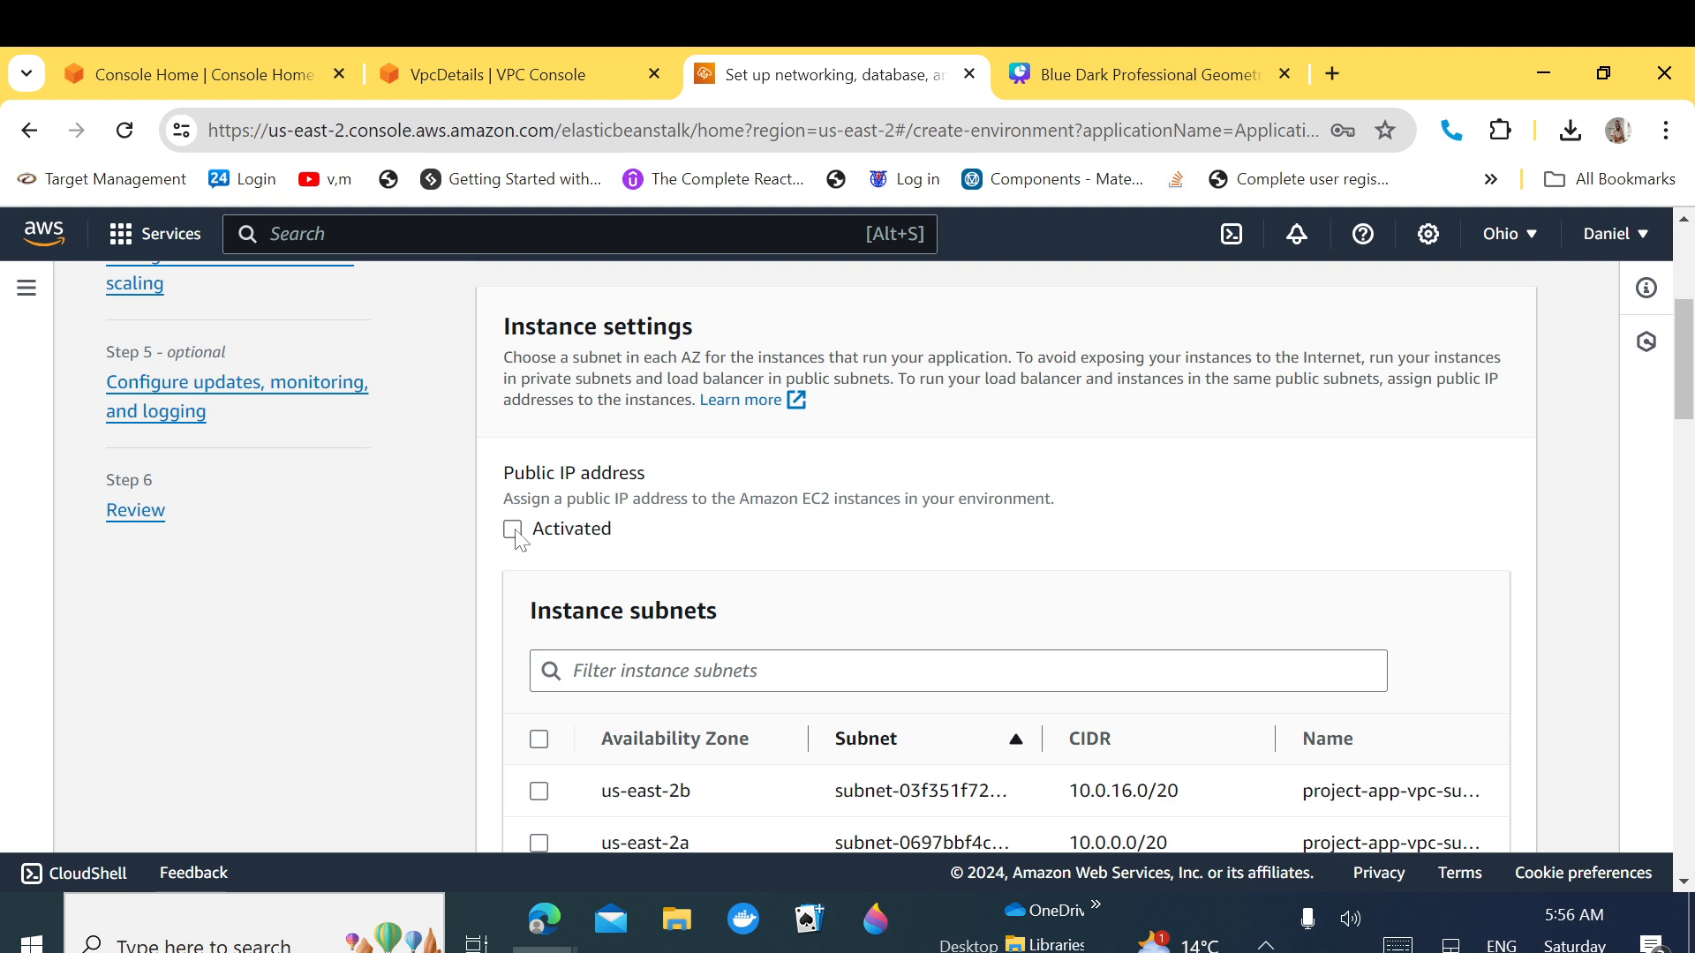
left_click(513, 531)
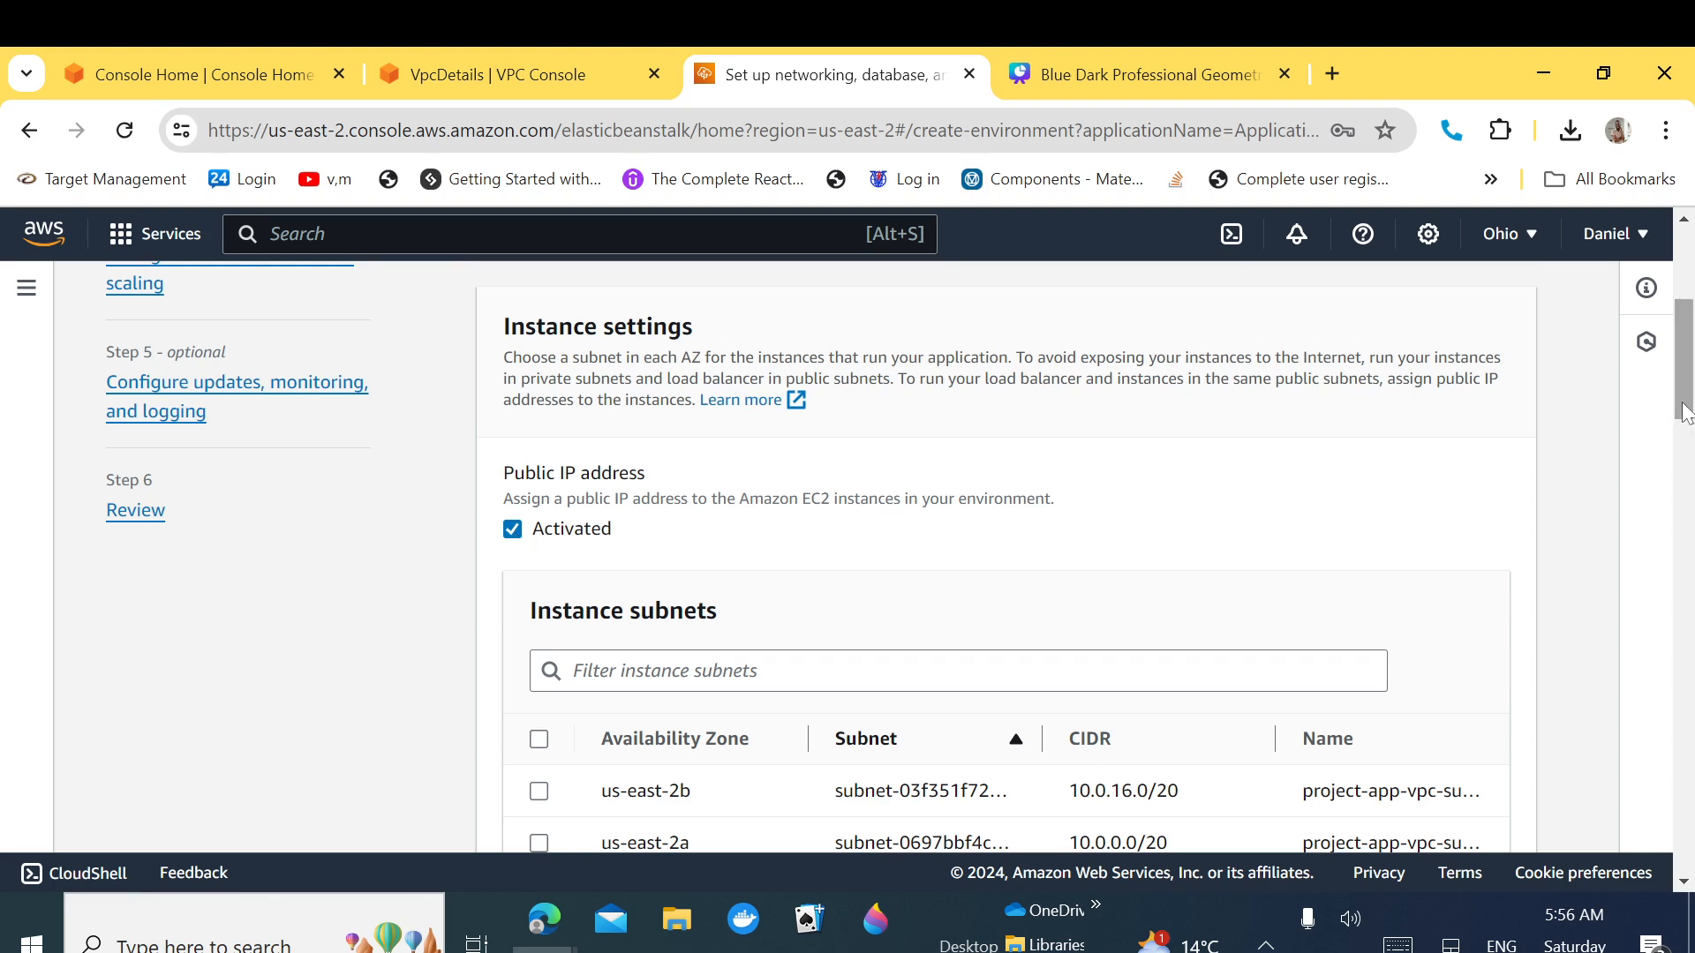
left_click_drag(1686, 415, 1682, 468)
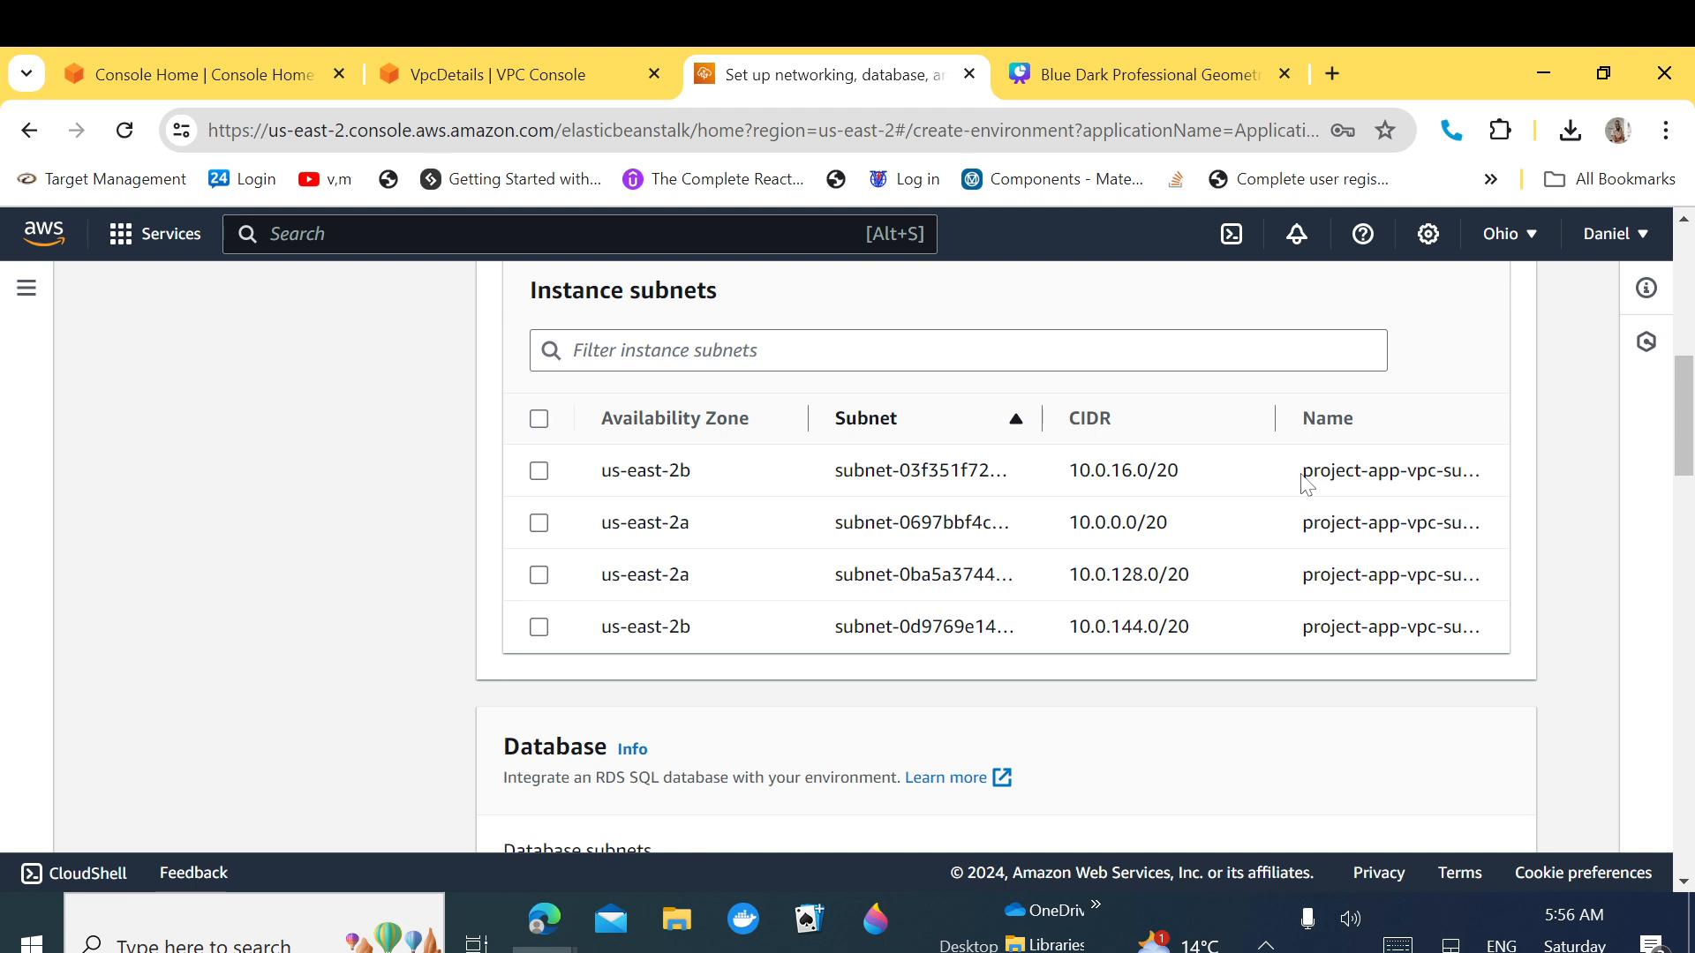
left_click(230, 945)
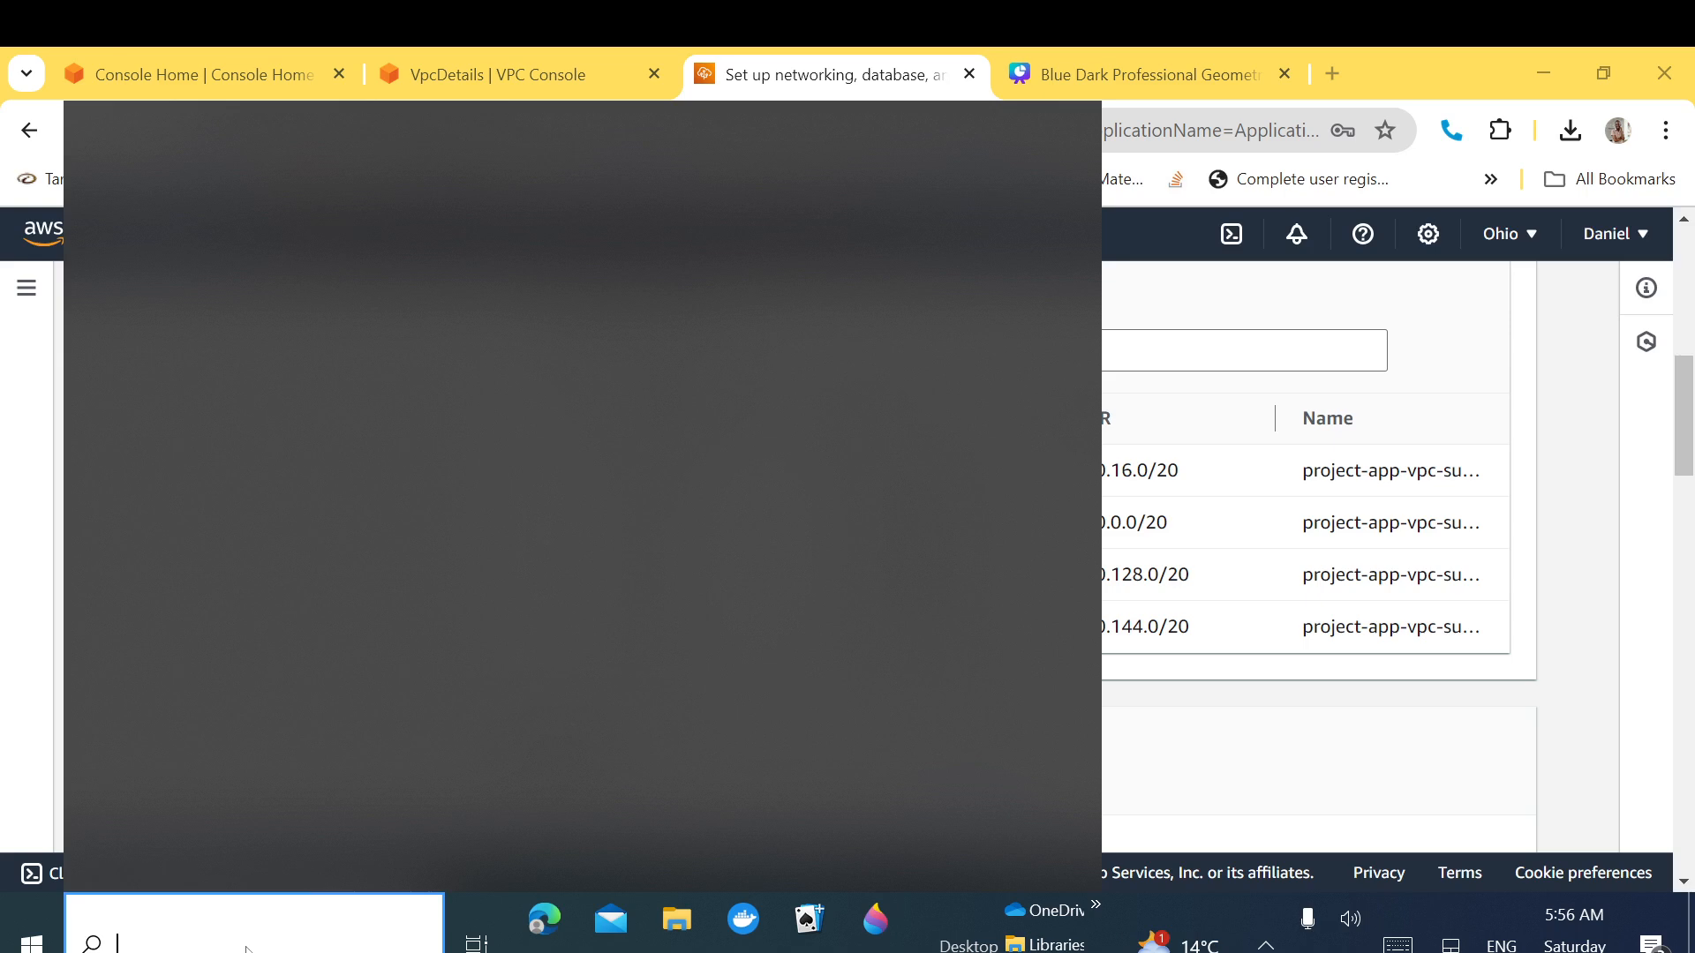
Step: Open Notepad and paste the copied subnet table: zones, subnet IDs, CIDR blocks and names
type("note")
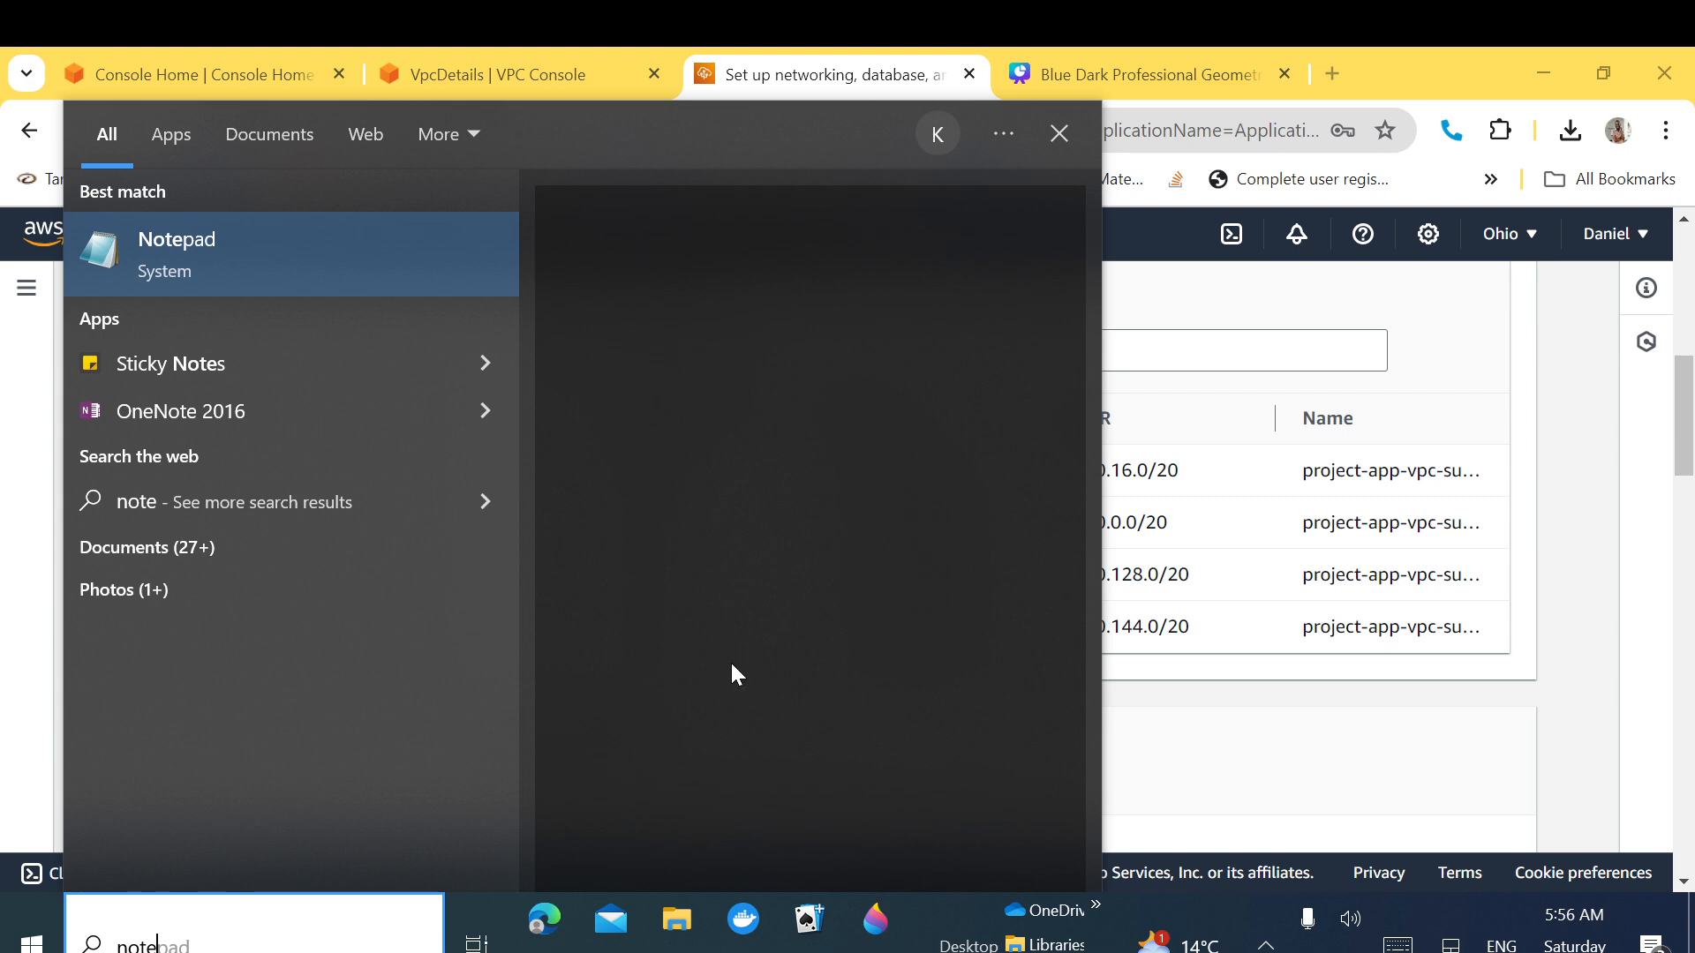
key("Return")
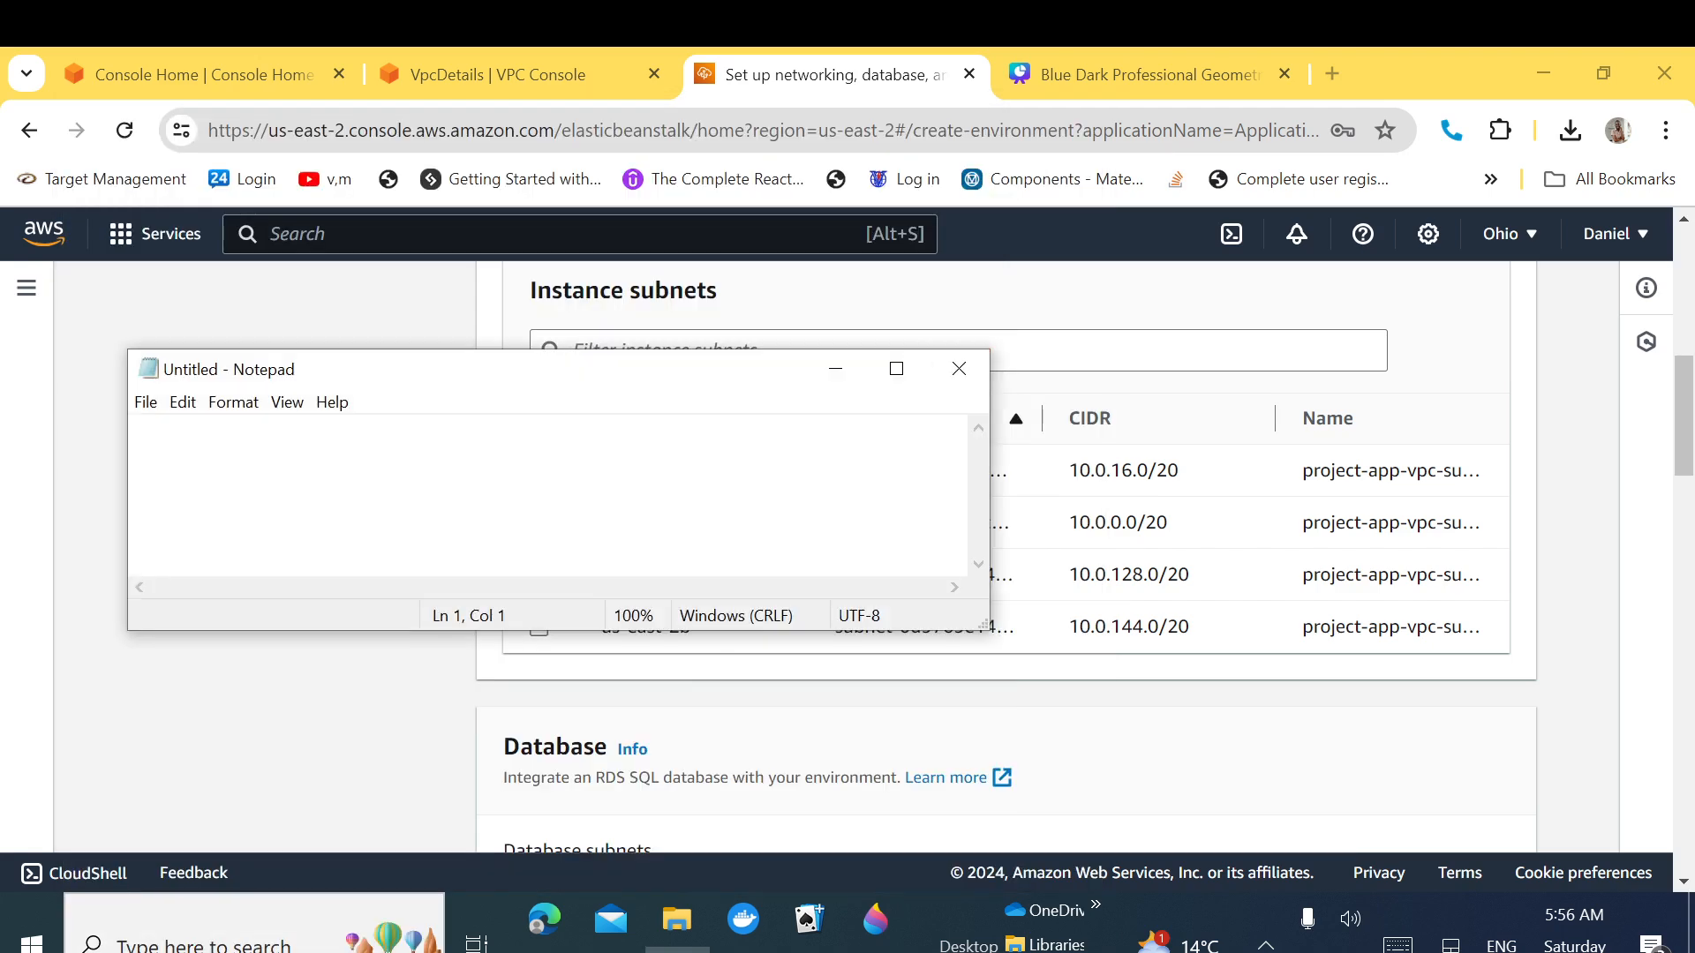
left_click_drag(1299, 473, 1533, 646)
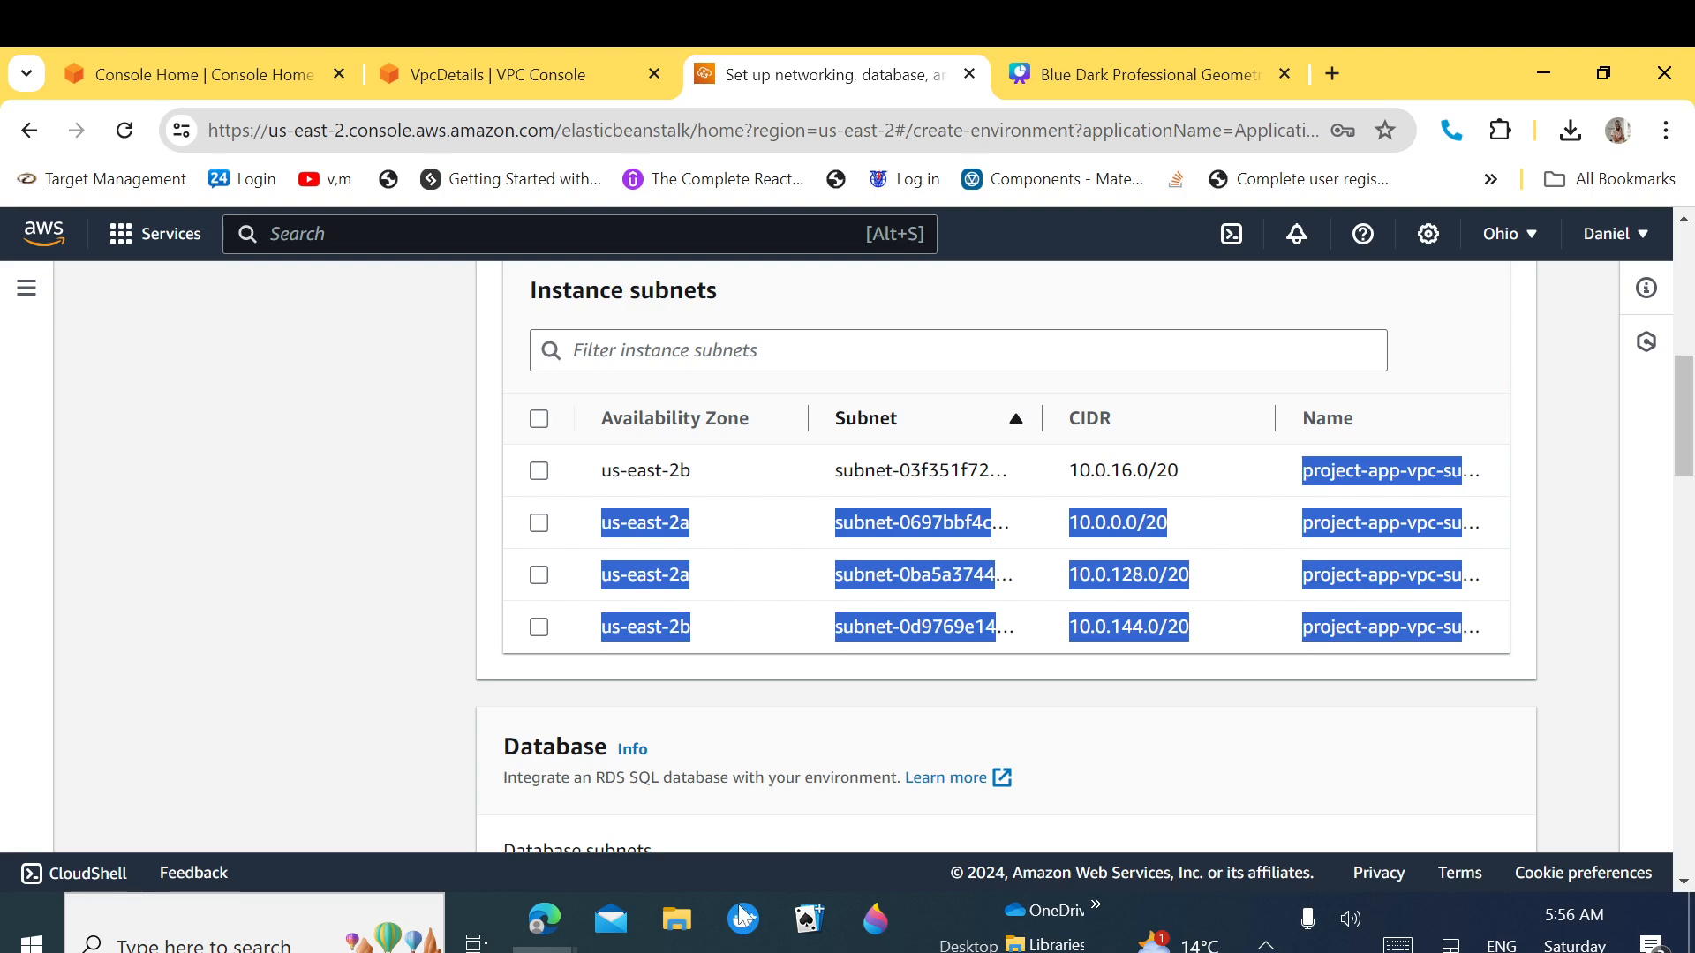
left_click(684, 949)
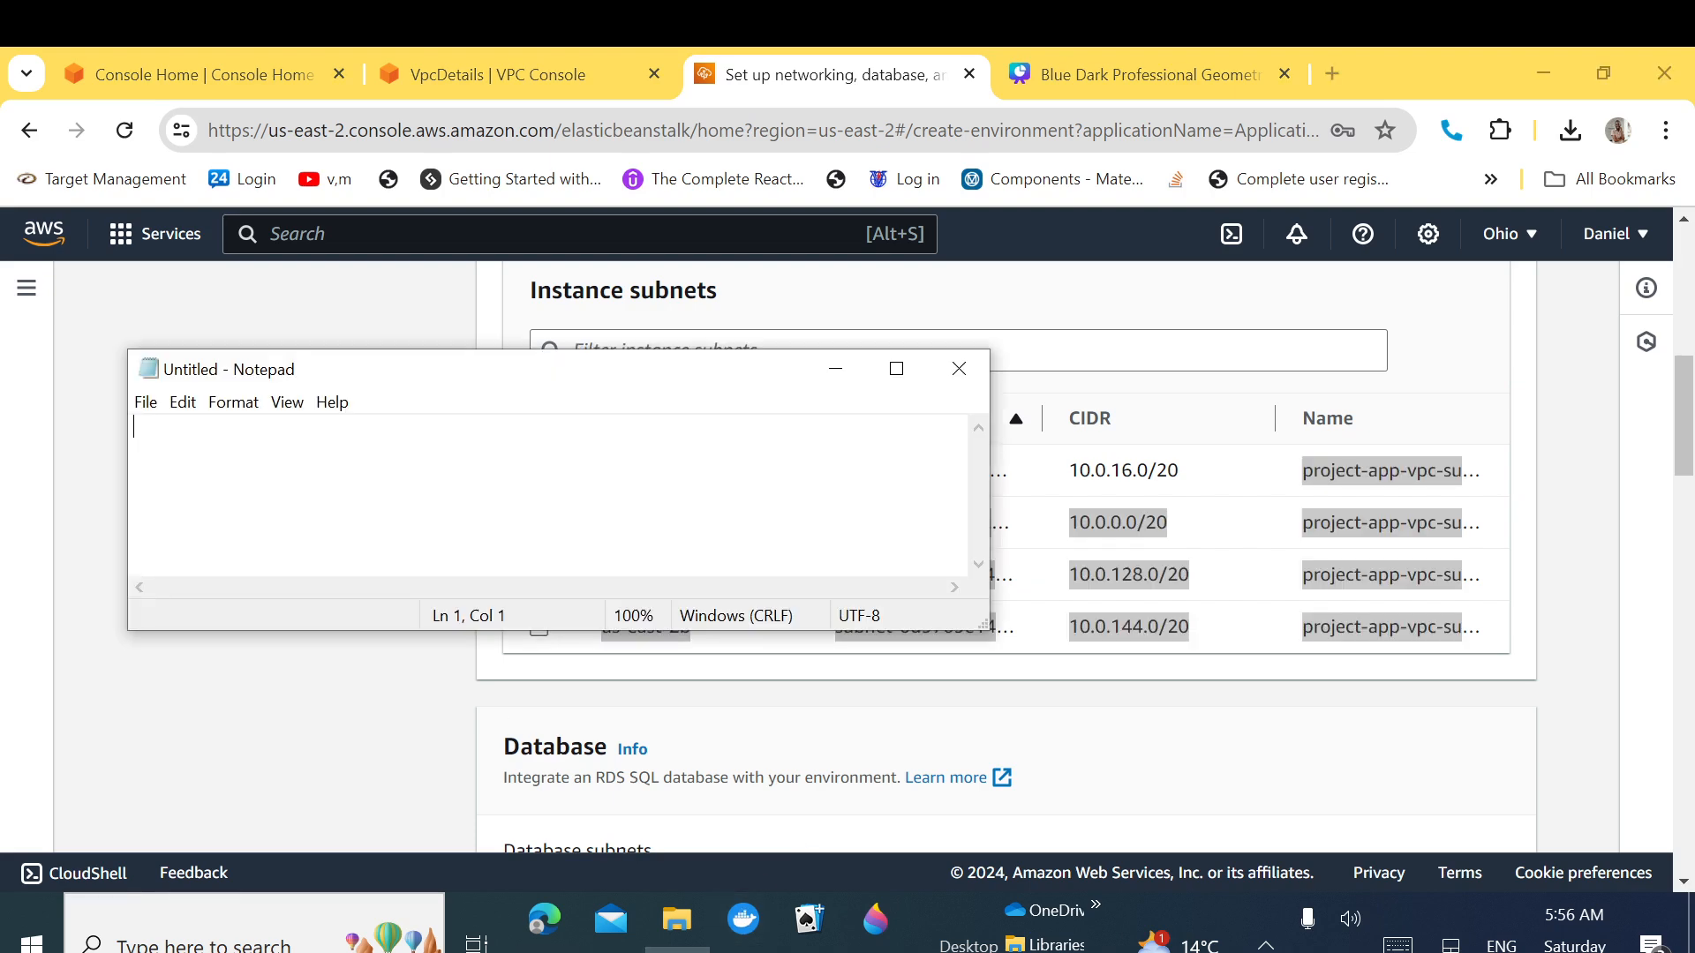
key("ctrl+v")
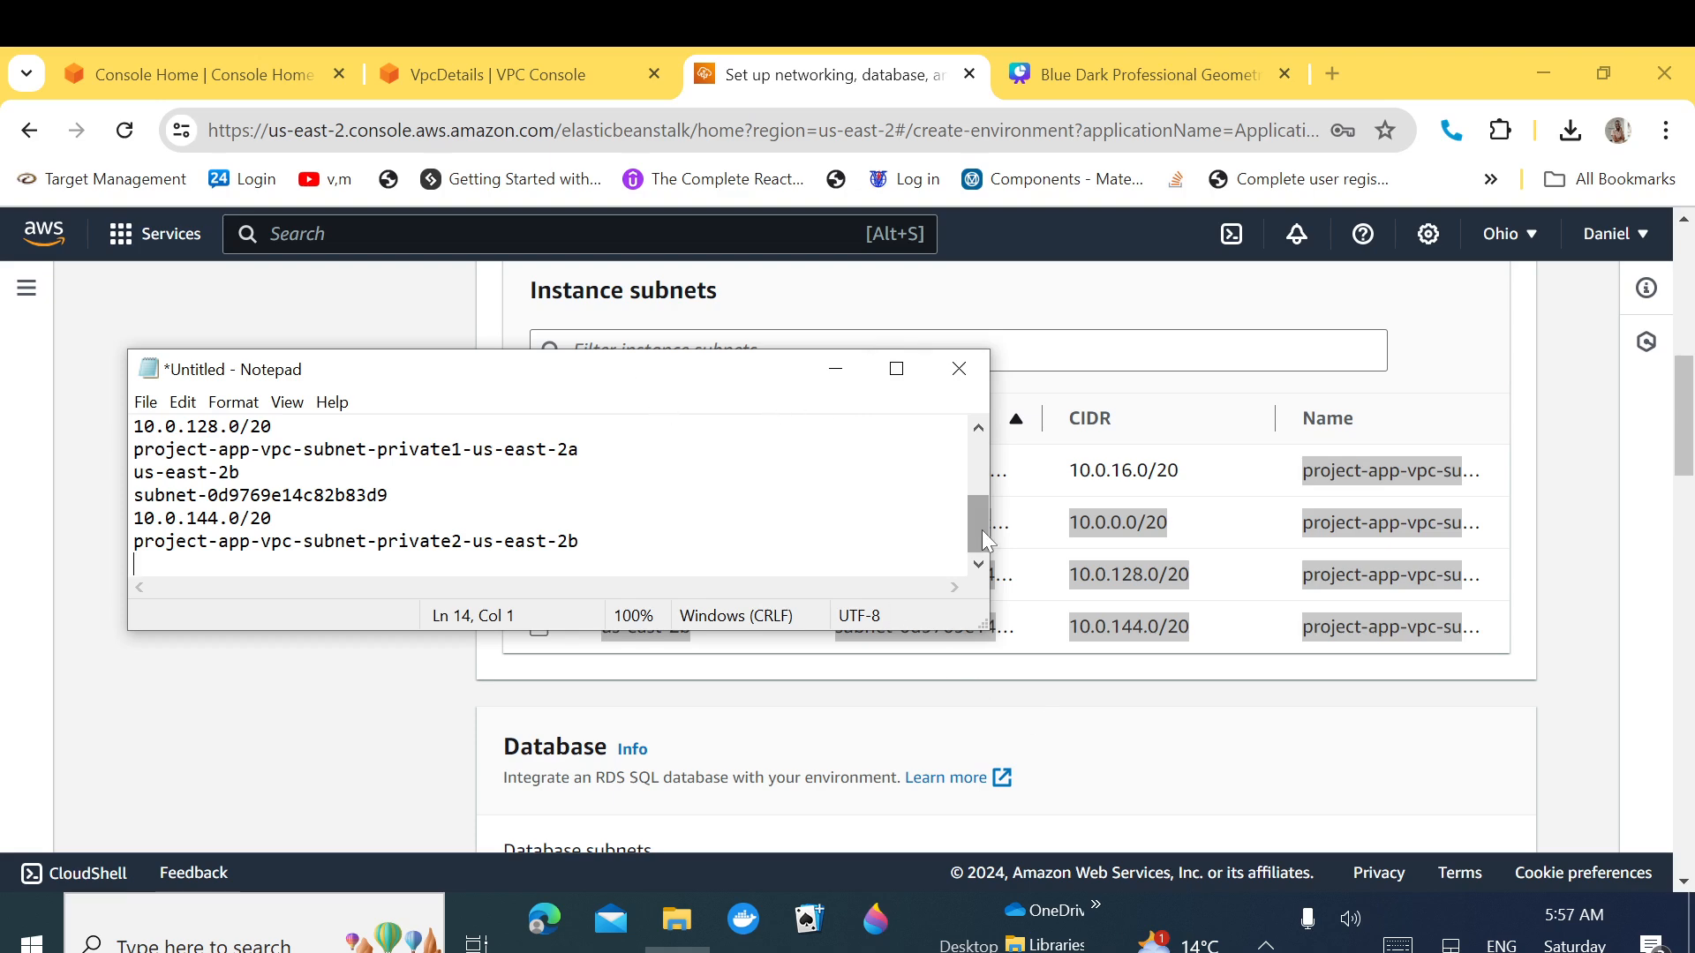
scroll(982, 530, "up", 3)
left_click_drag(711, 384, 878, 547)
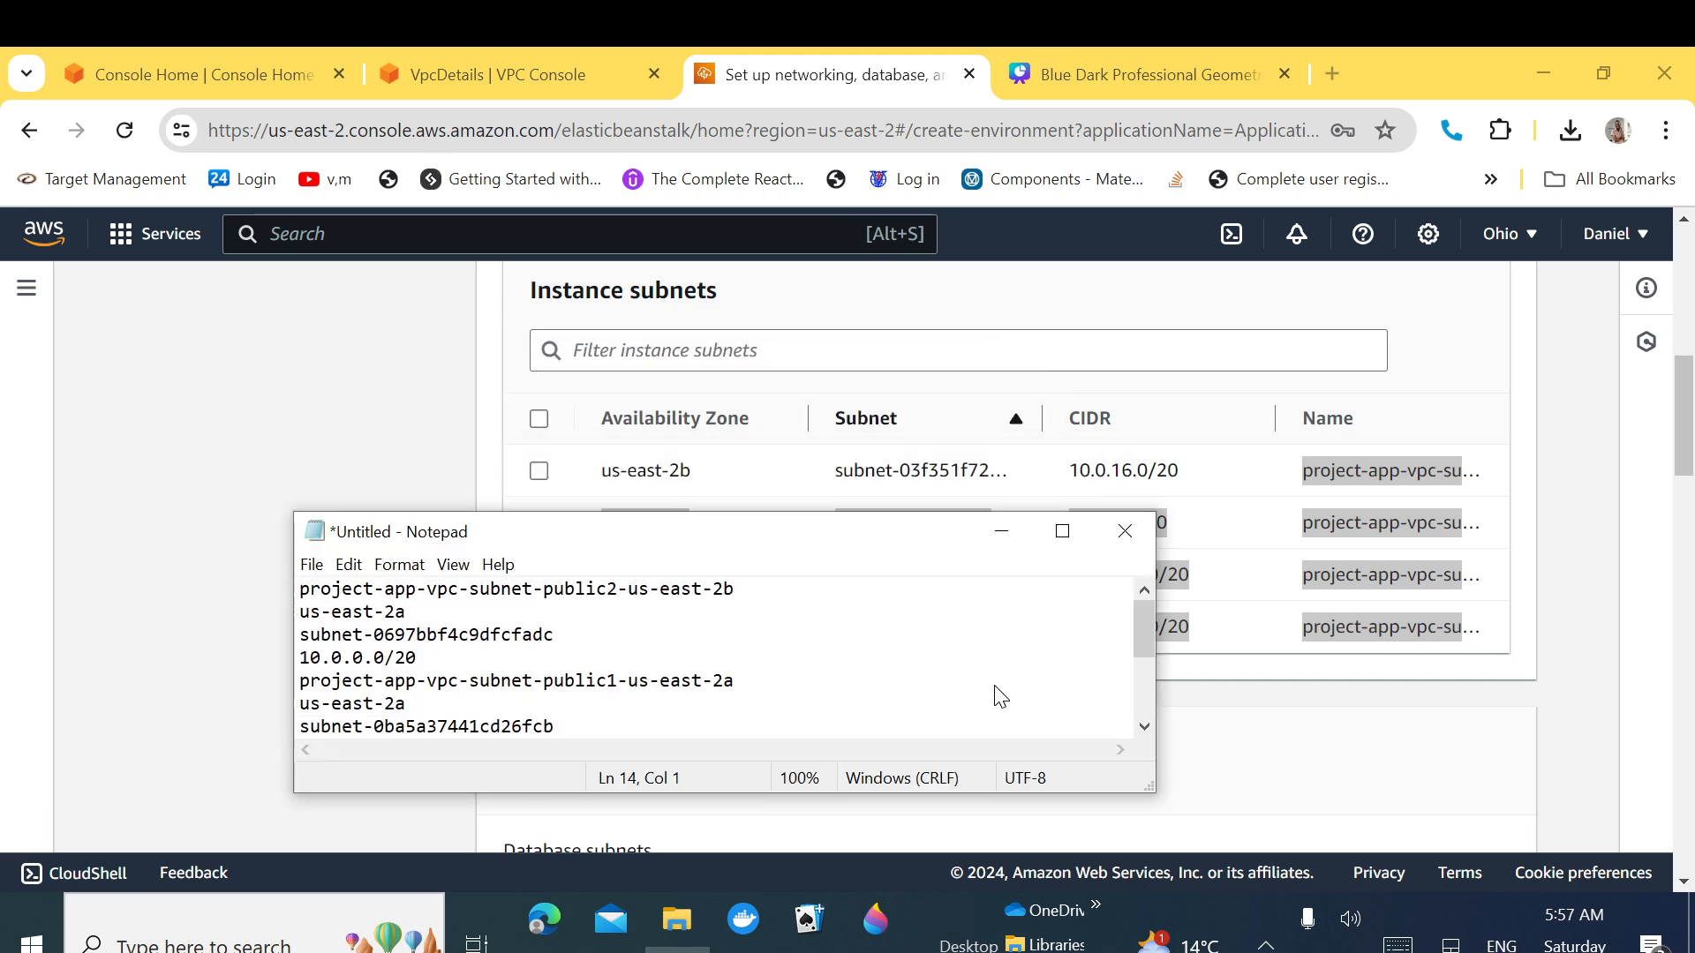
Step: Select the us-east-2b 10.0.16.0/20 subnet as an instance subnet
left_click_drag(997, 697, 1024, 703)
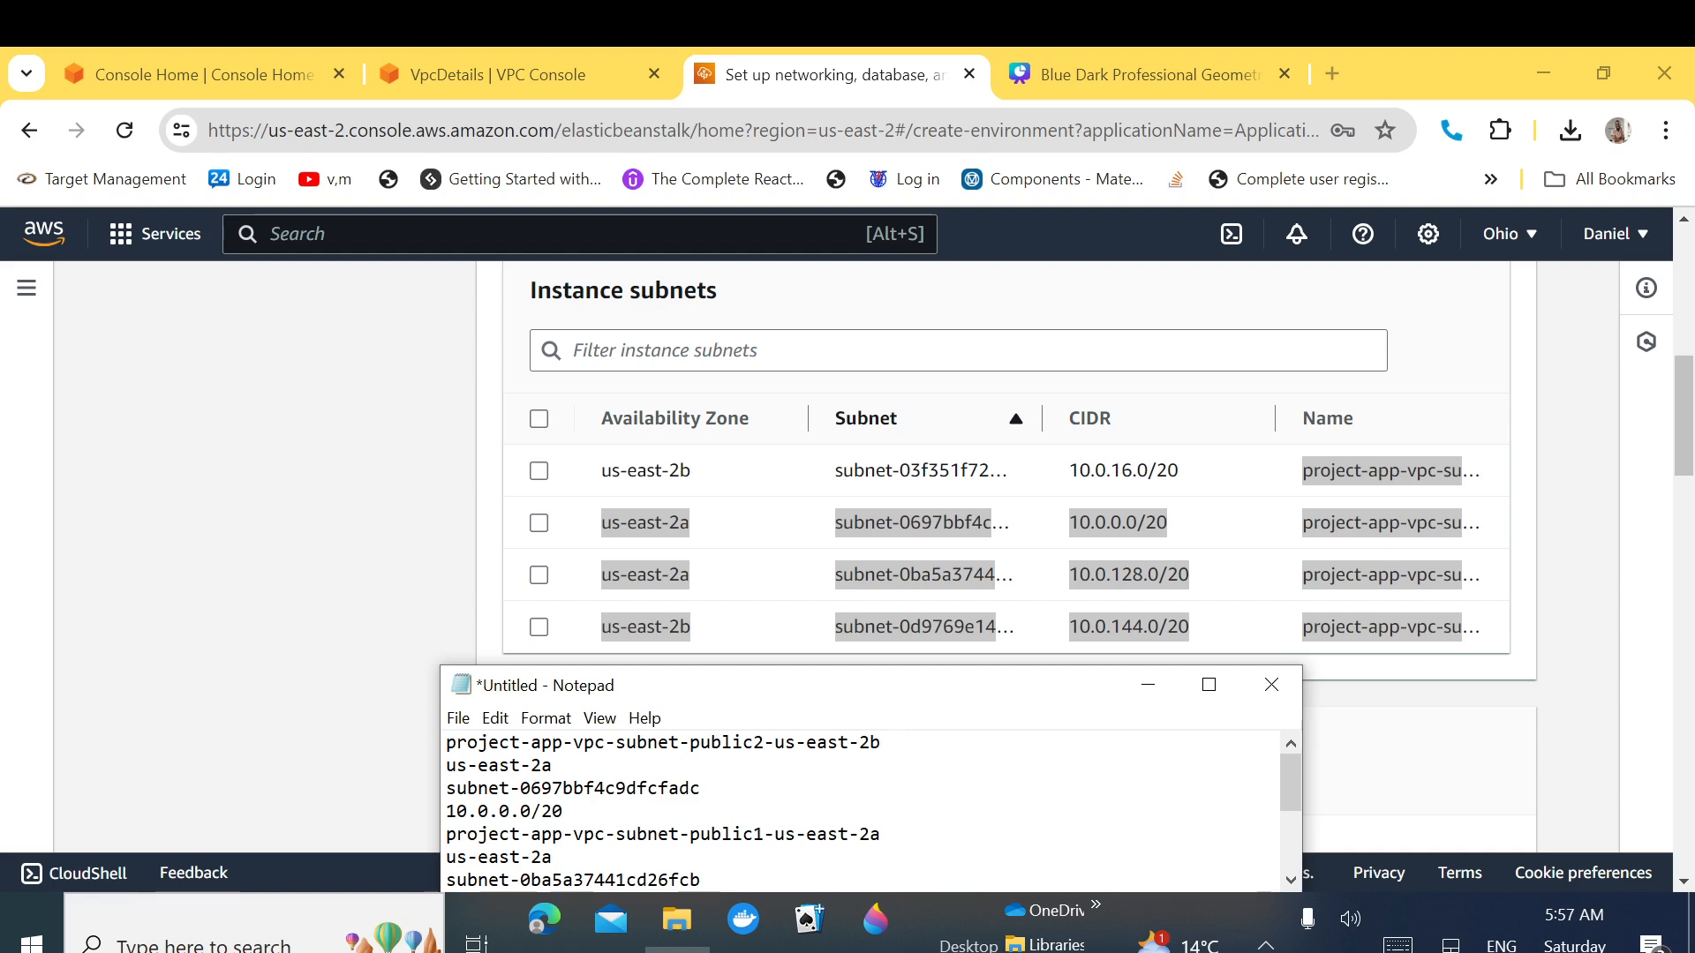
key("shift+Right")
key("shift+Right")
key("shift+Right")
key("shift+Right")
key("shift+Right")
key("shift+Right")
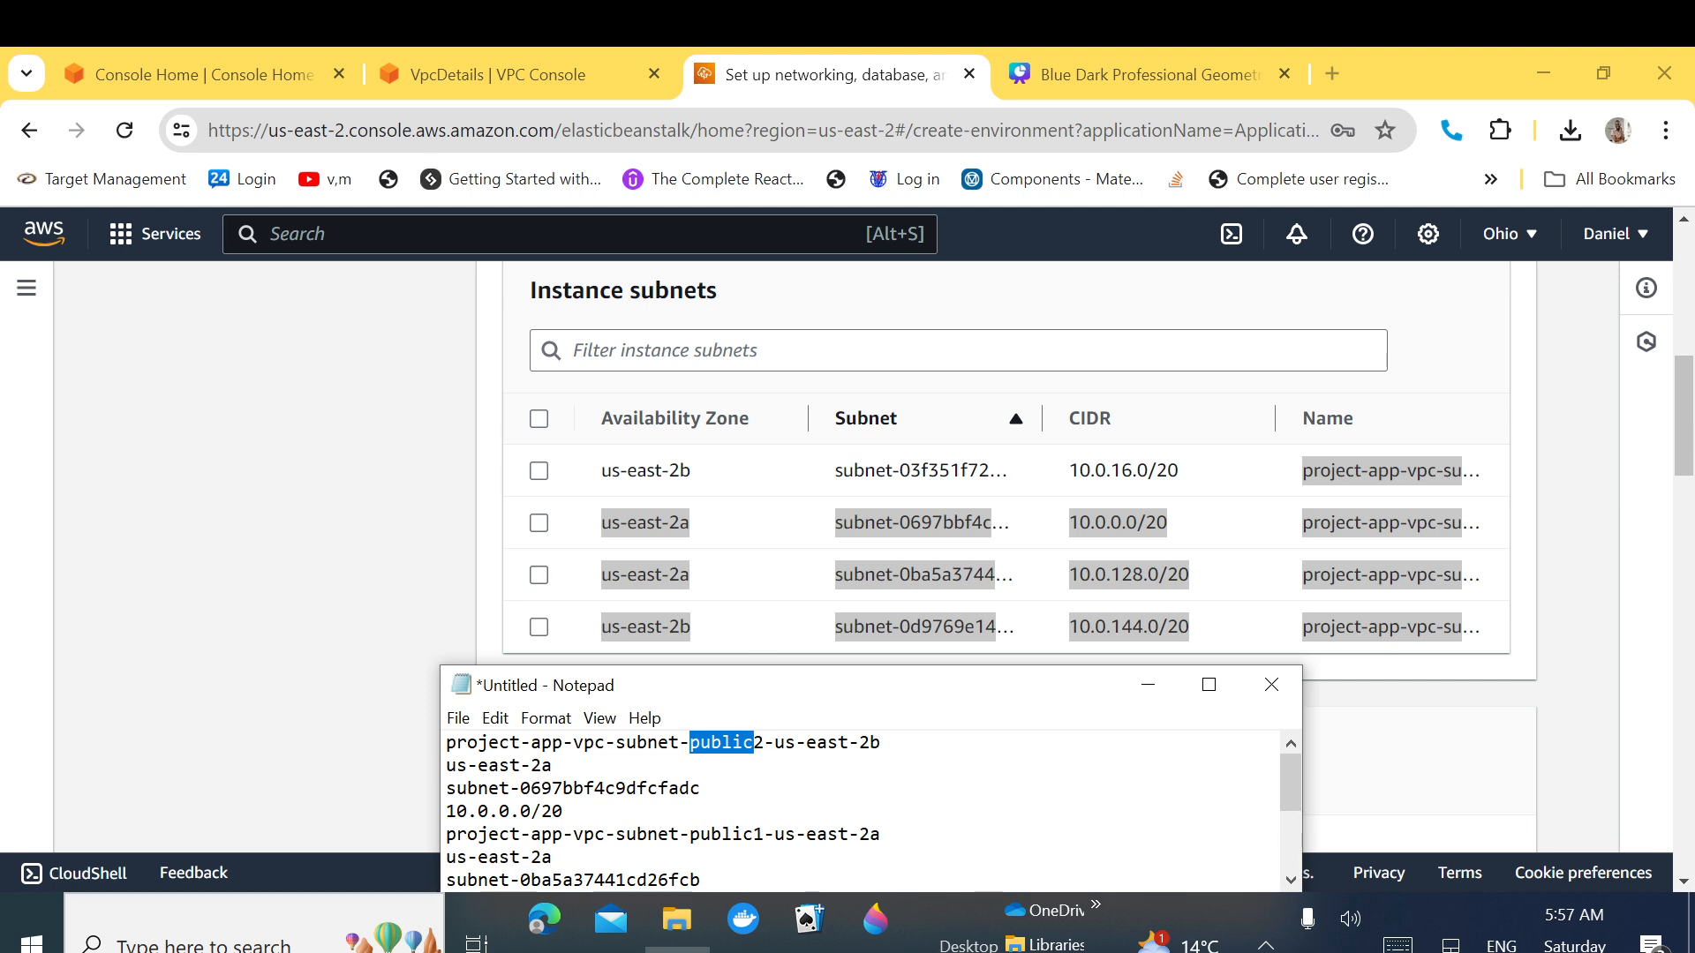
left_click(539, 471)
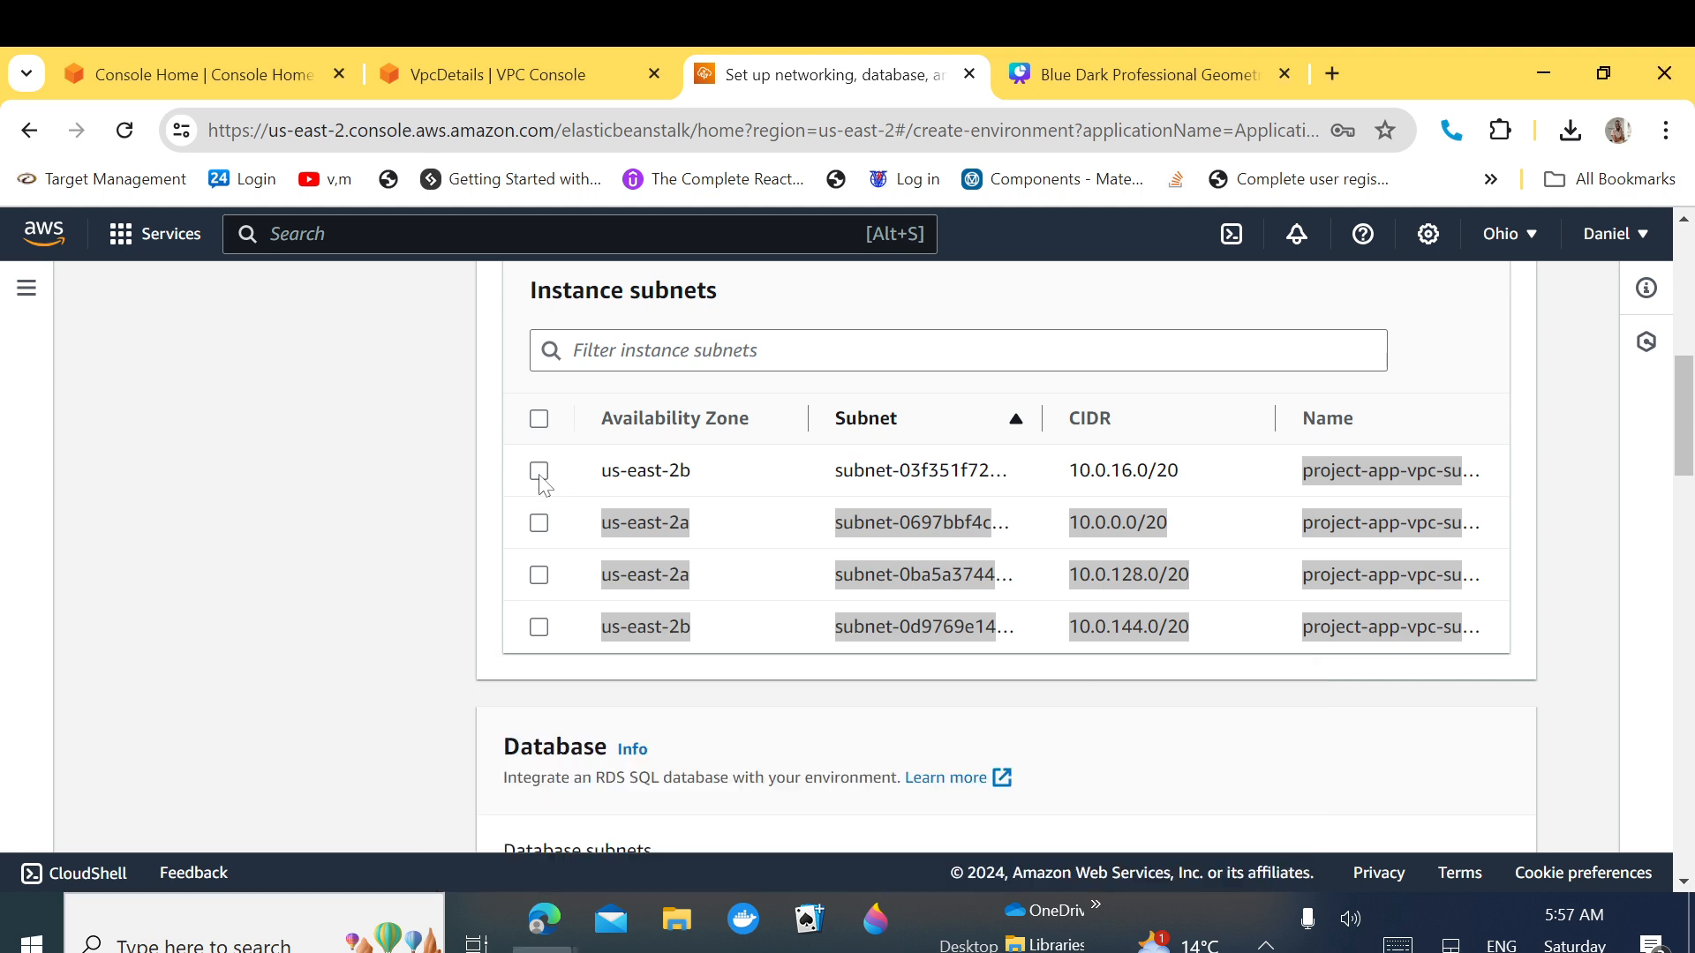
left_click(727, 690)
Step: Confirm the public1 subnet name in the notes, then also select us-east-2a 10.0.0.0/20
key("alt+Tab")
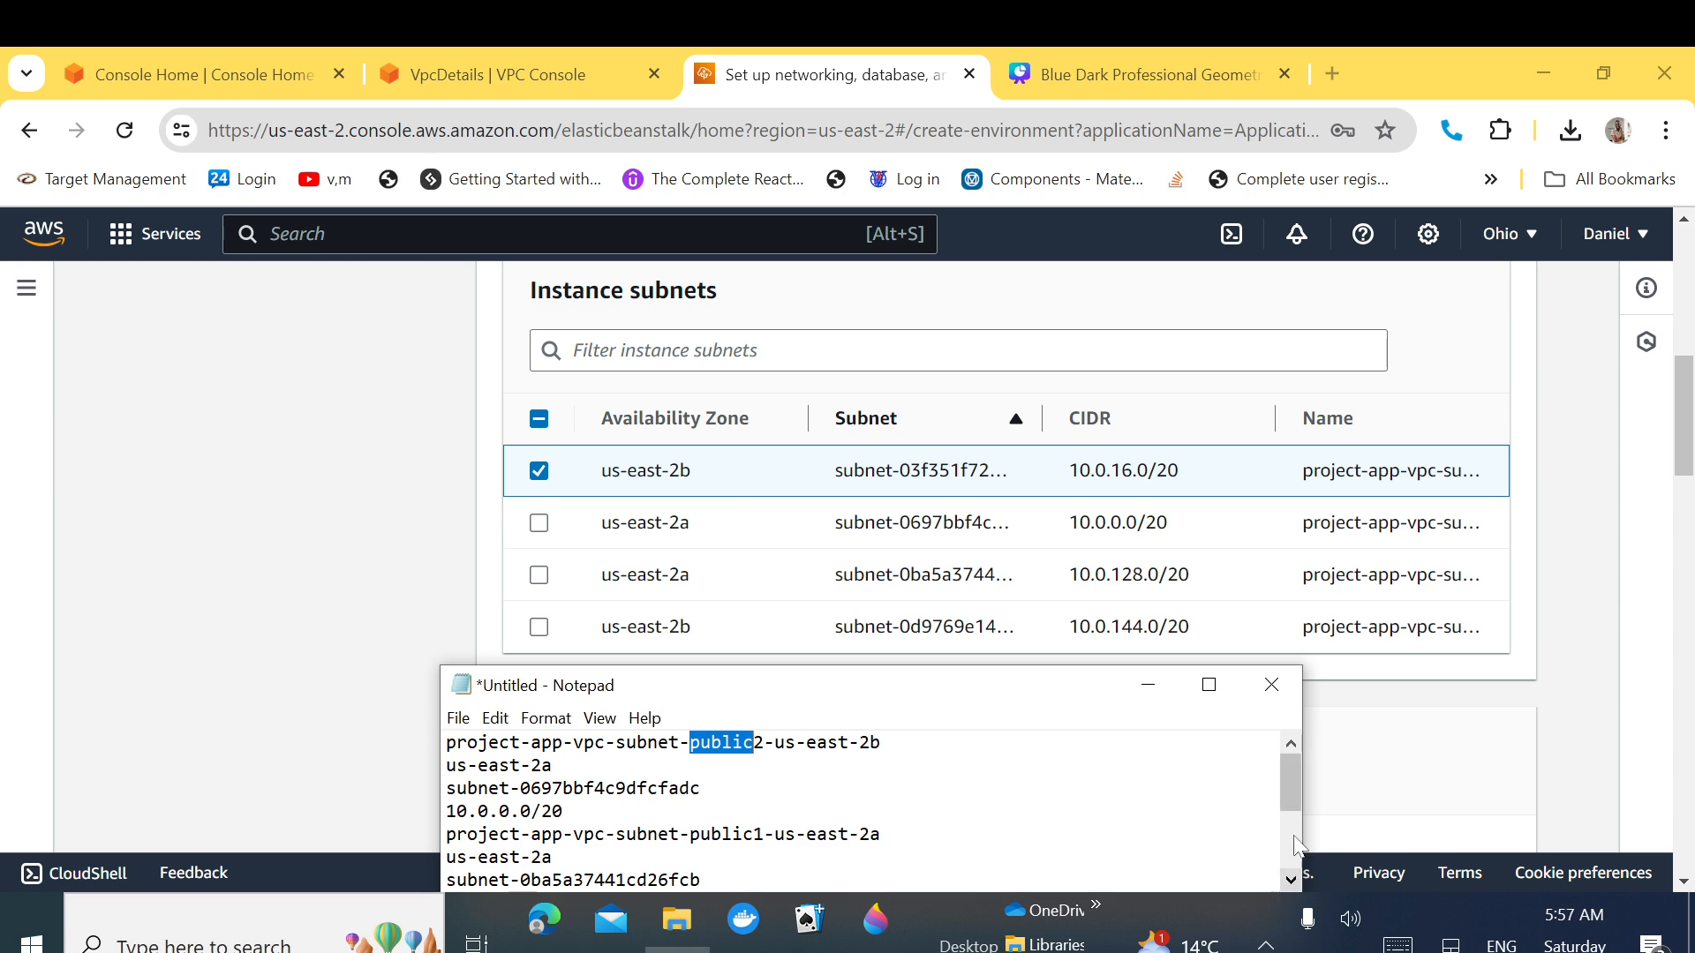
left_click_drag(1292, 805, 1294, 773)
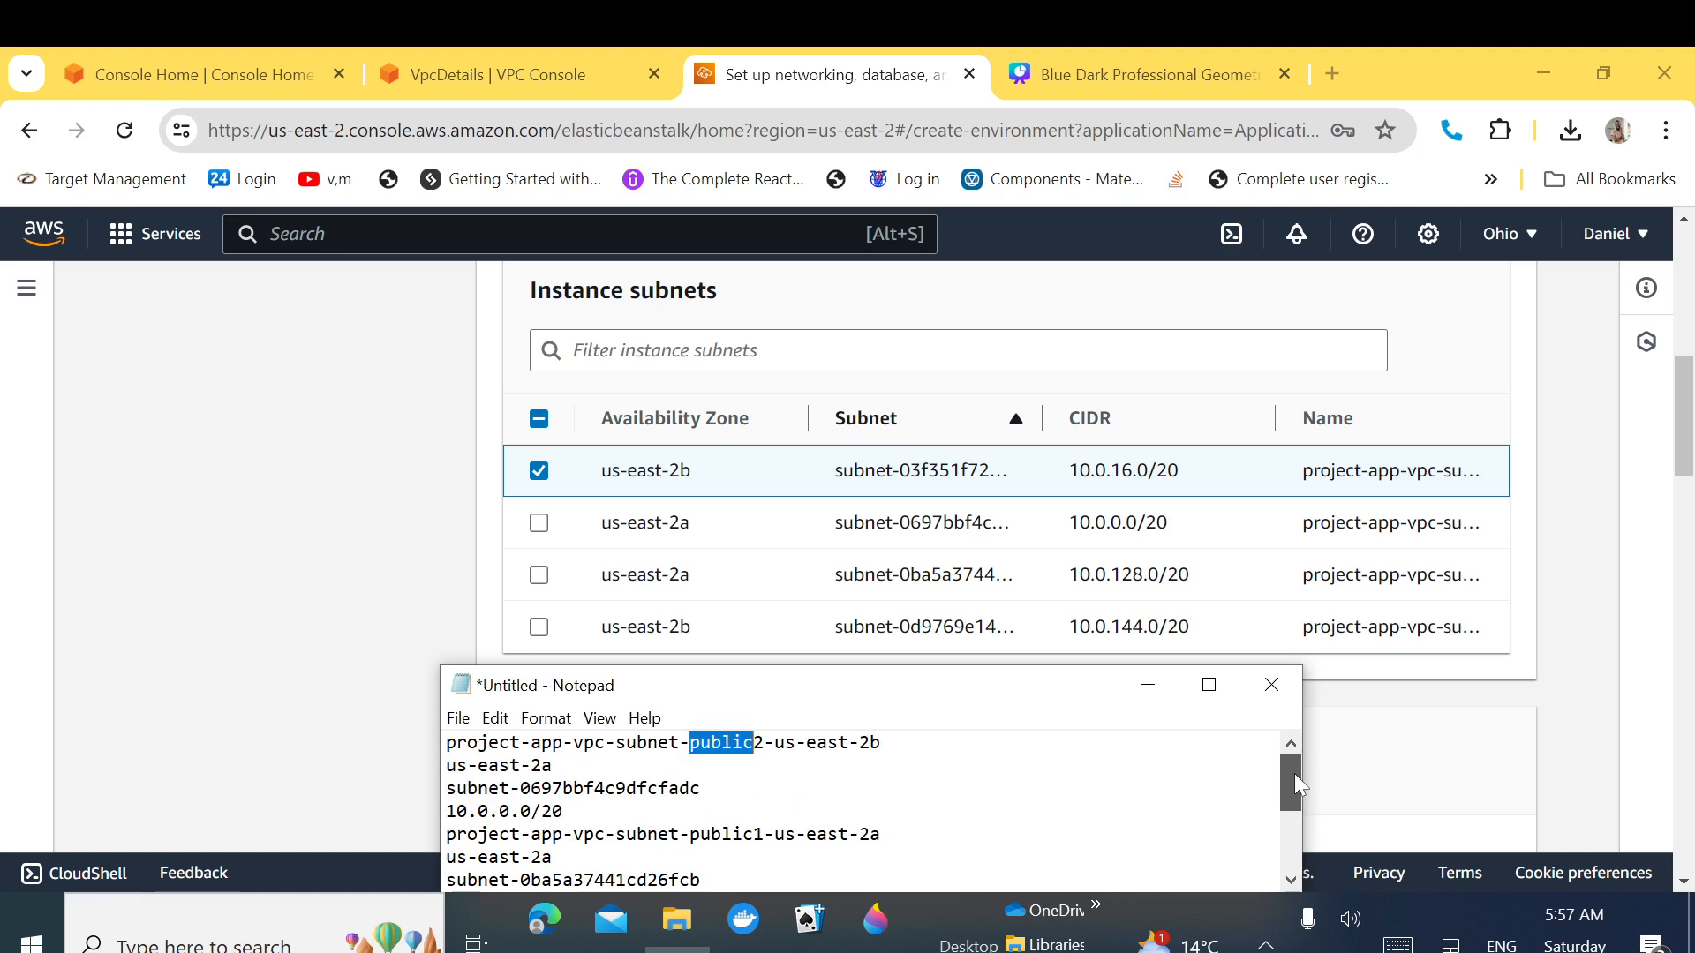
left_click(1209, 686)
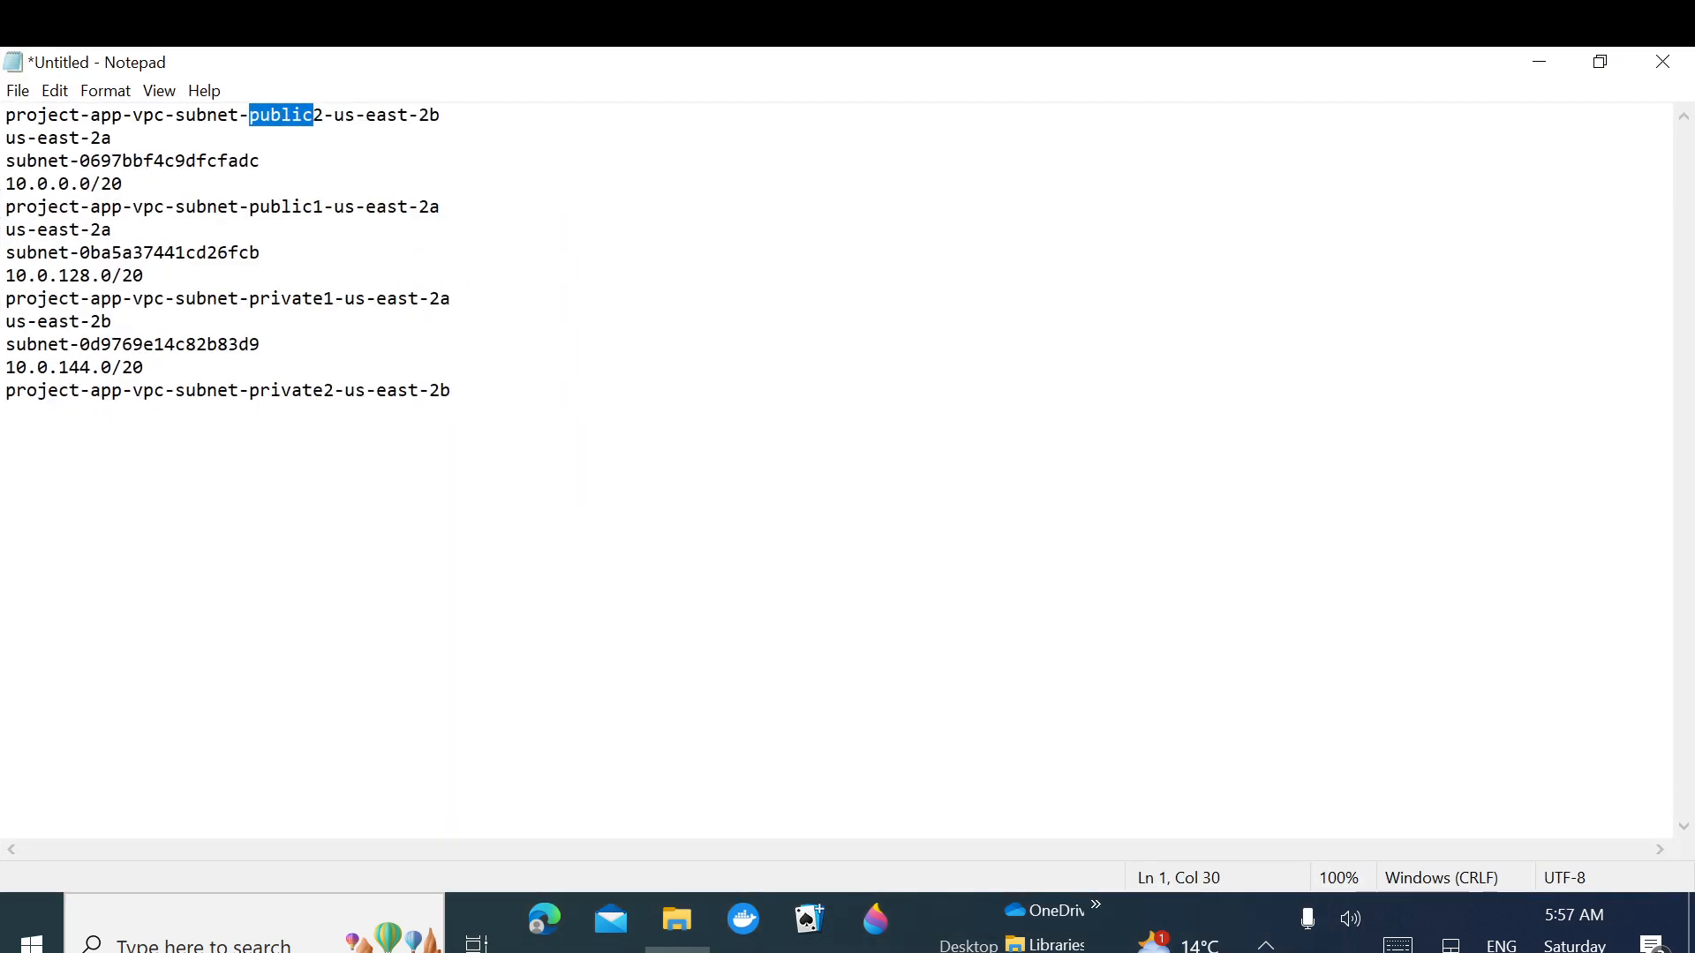
left_click_drag(441, 207, 47, 207)
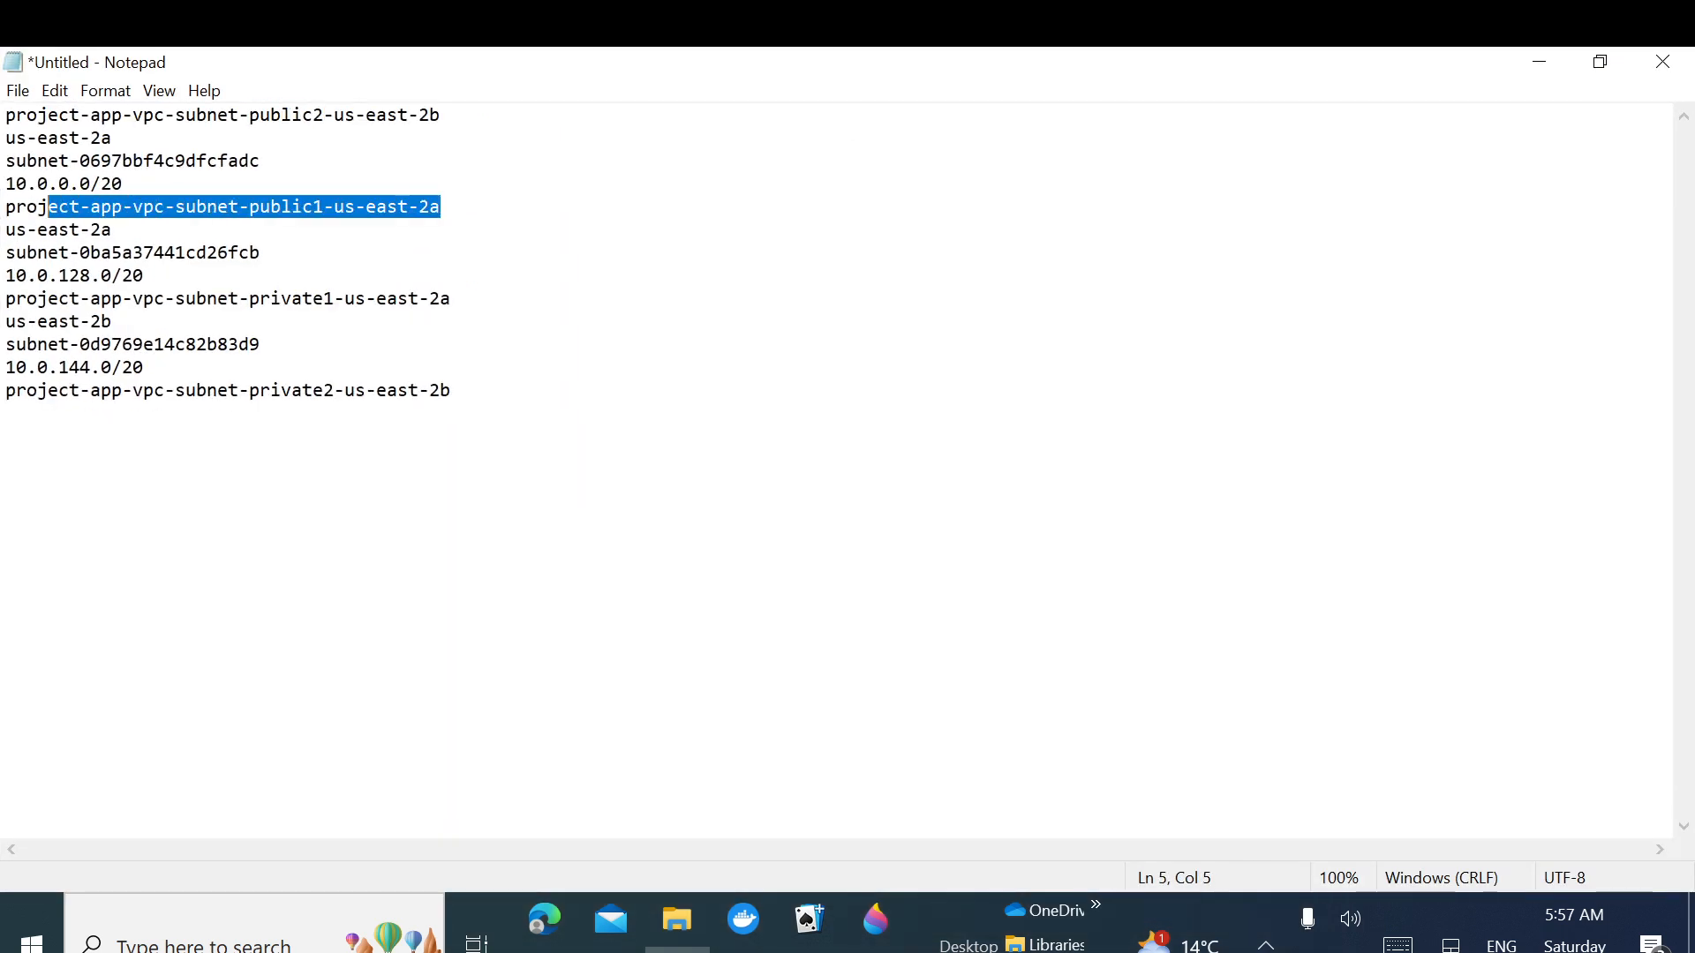
left_click(1540, 64)
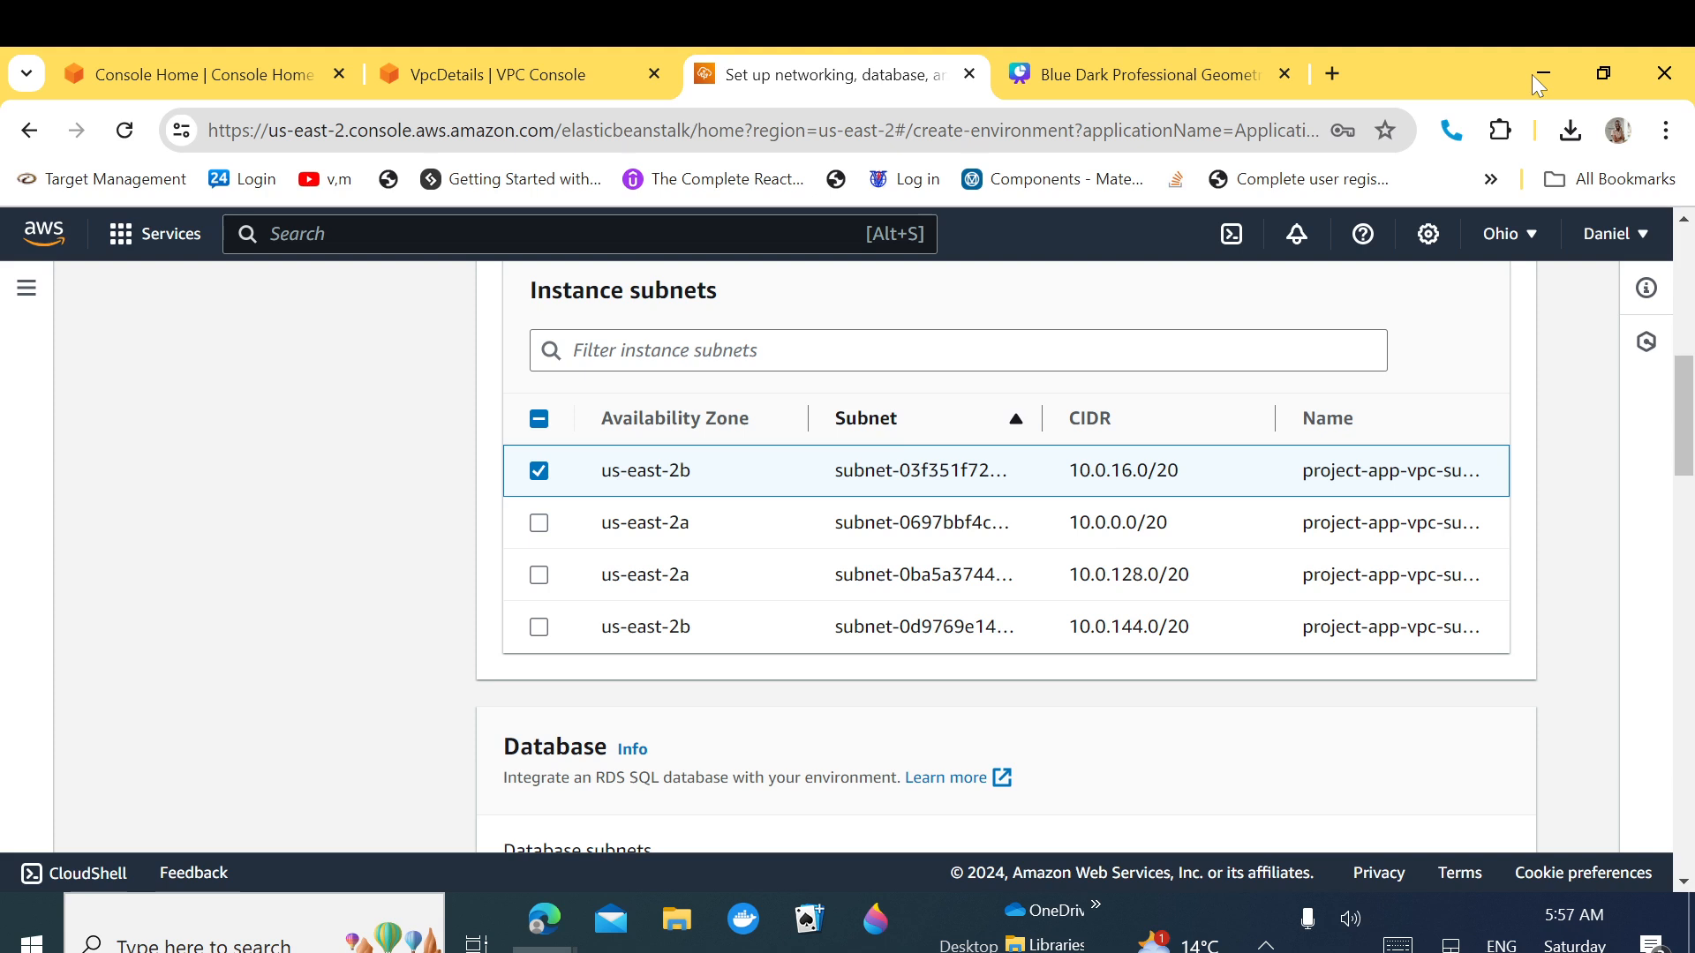
left_click(541, 526)
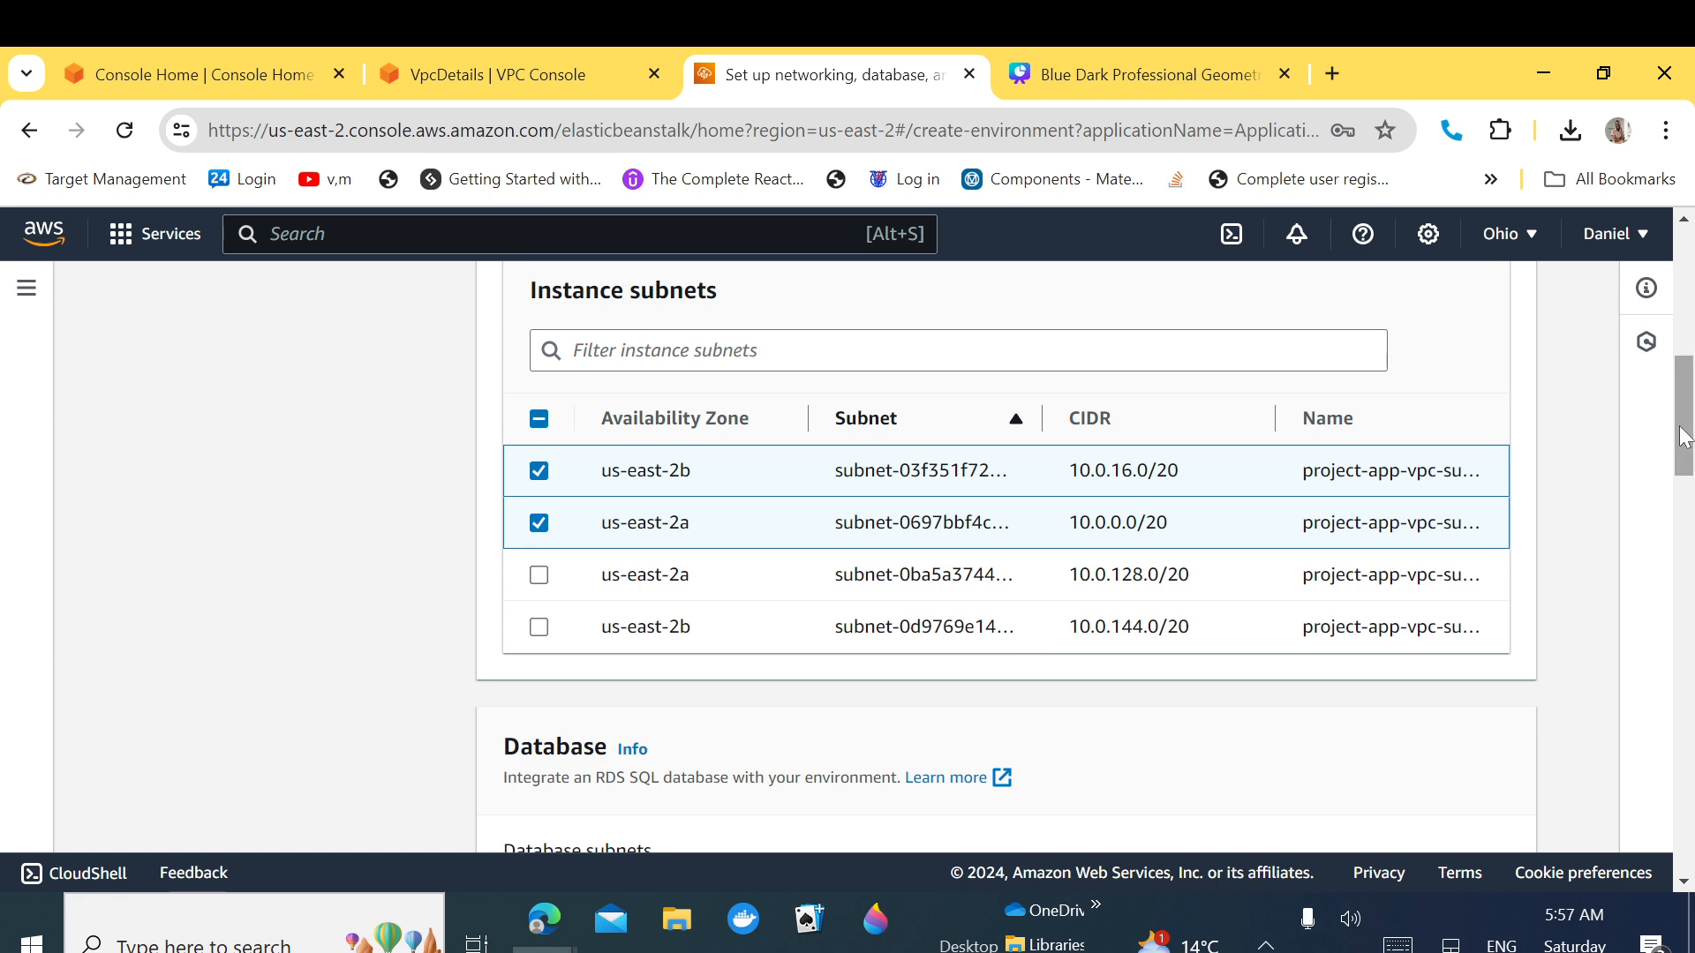
scroll(1683, 451, "down", 1)
left_click_drag(1682, 452, 1683, 540)
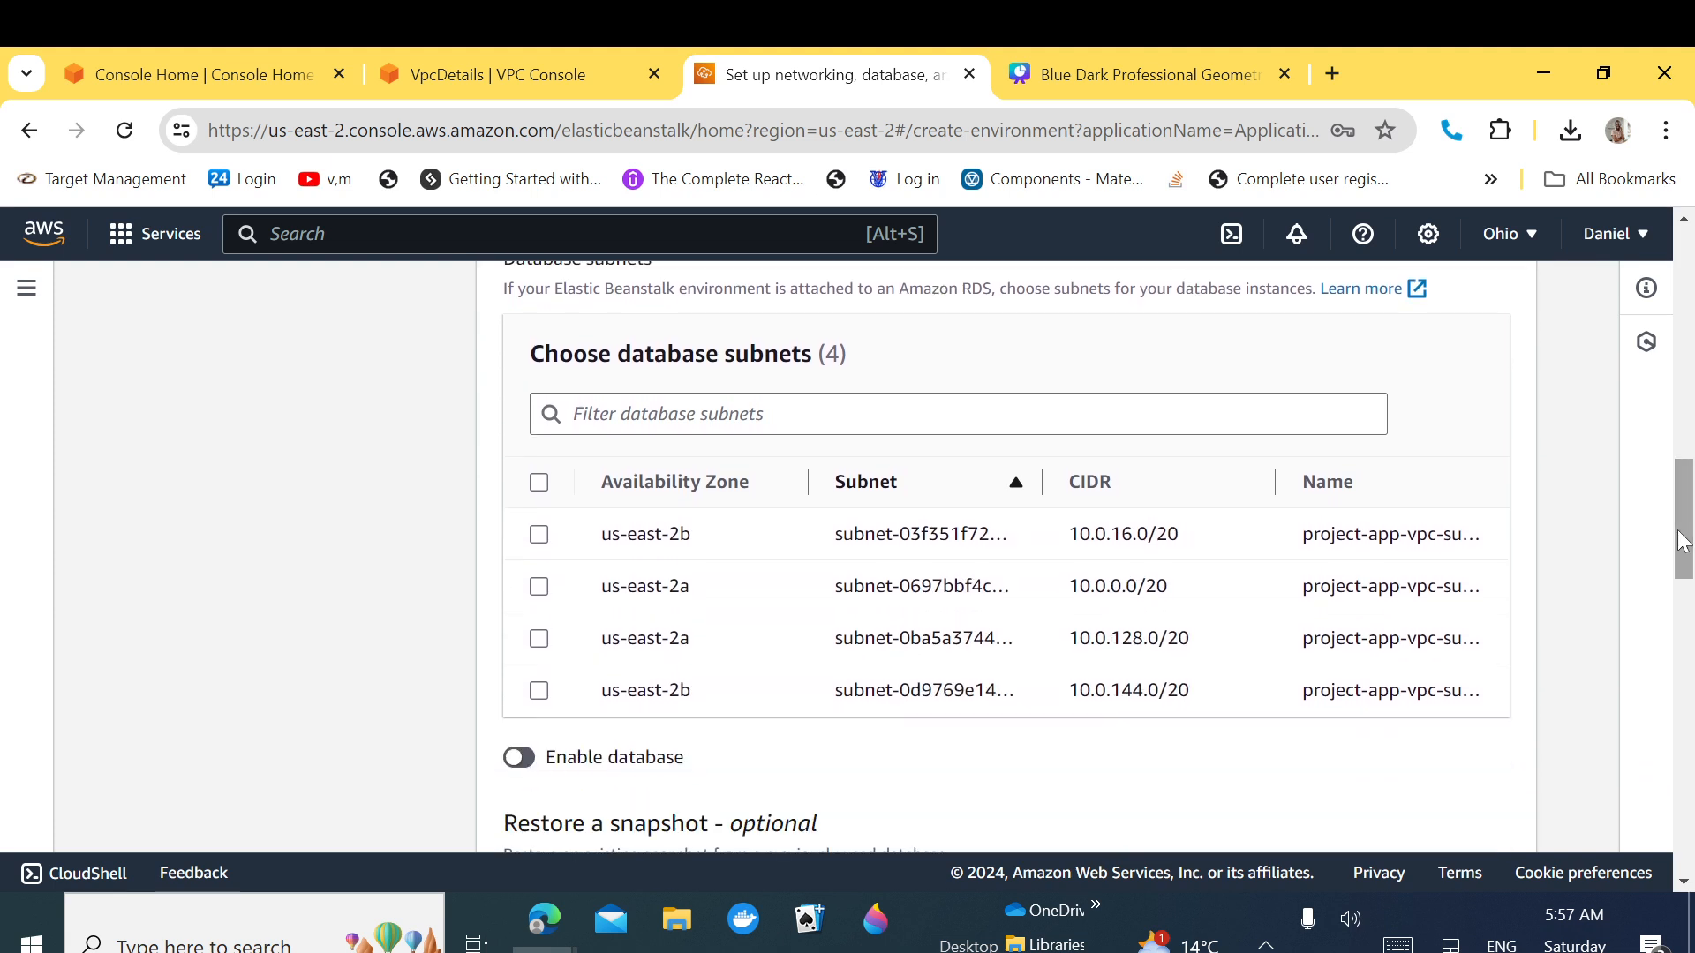
Step: Tick the private subnets 10.0.128.0/20 and 10.0.144.0/20 as database subnets
left_click(538, 639)
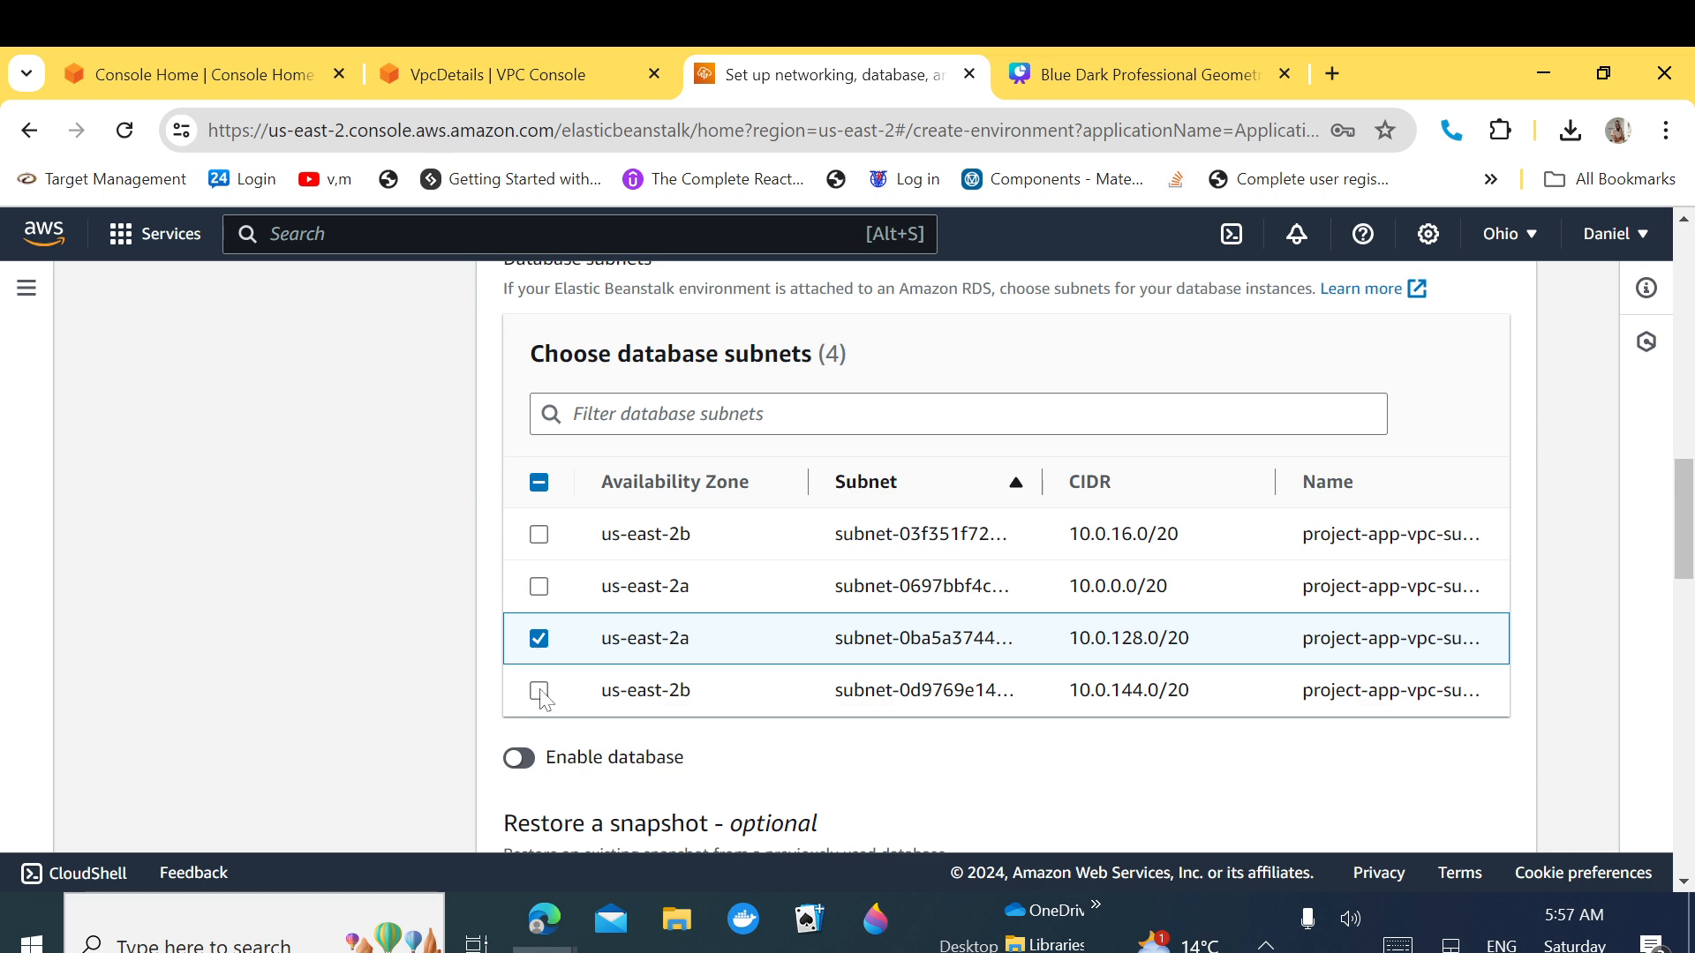
left_click(538, 691)
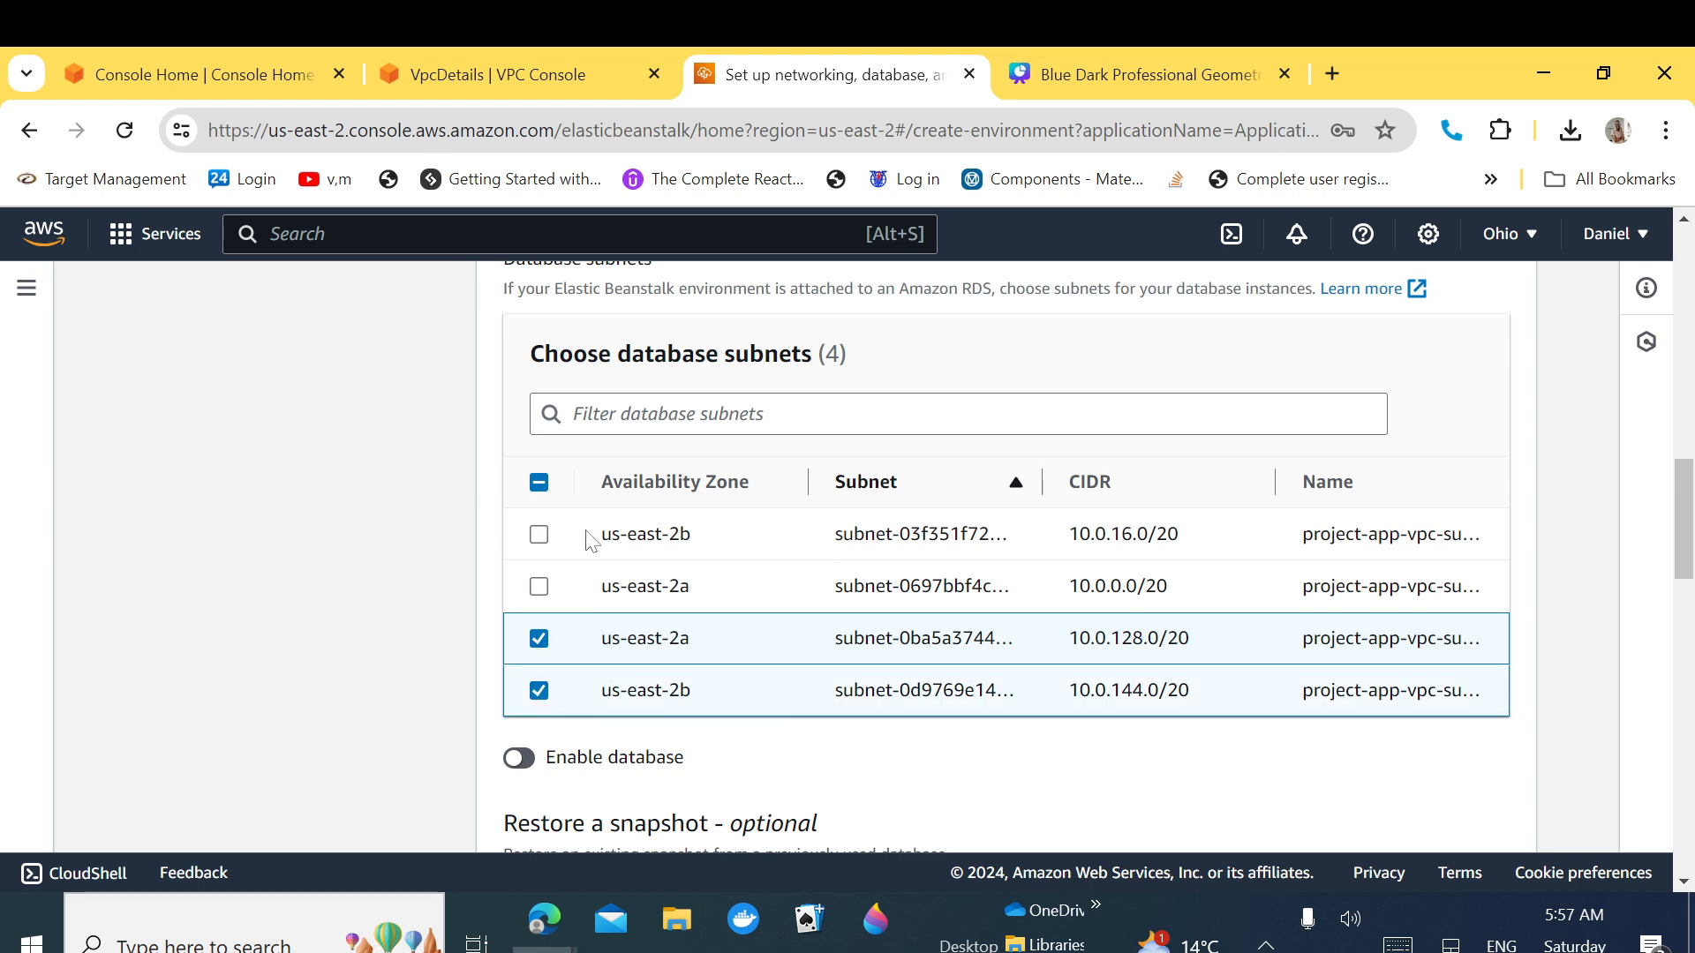
left_click_drag(588, 540, 1531, 694)
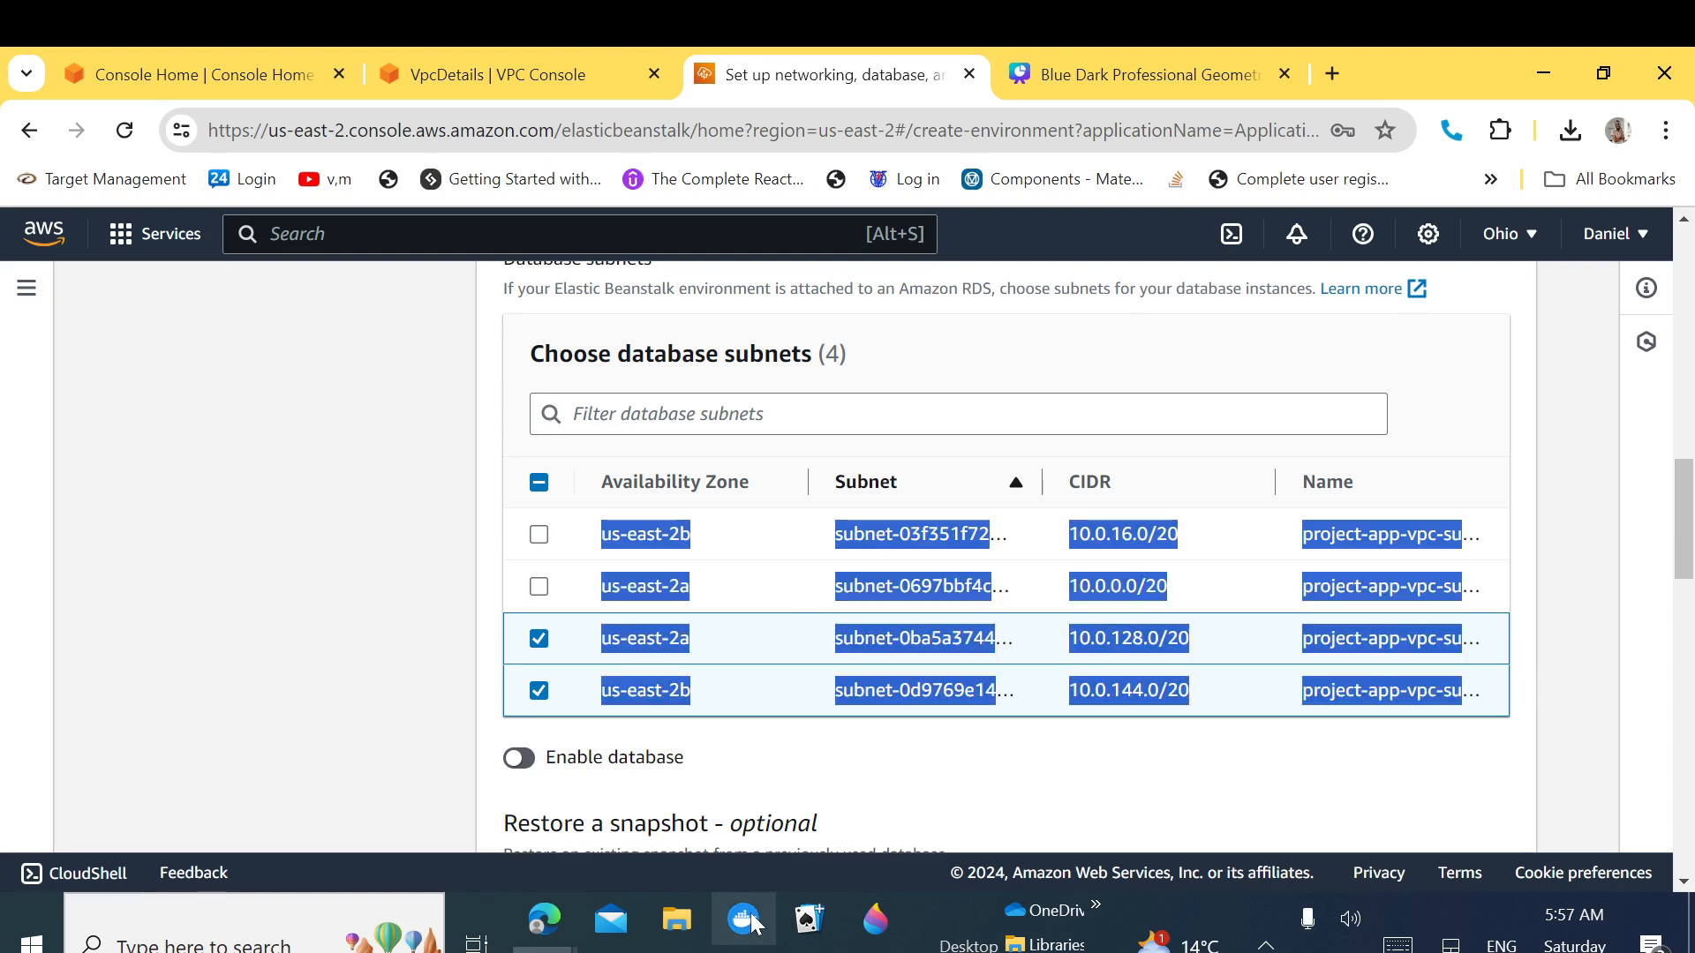
Step: Replace the Notepad contents with the copied four-row subnet list
left_click(678, 952)
left_click(7, 413)
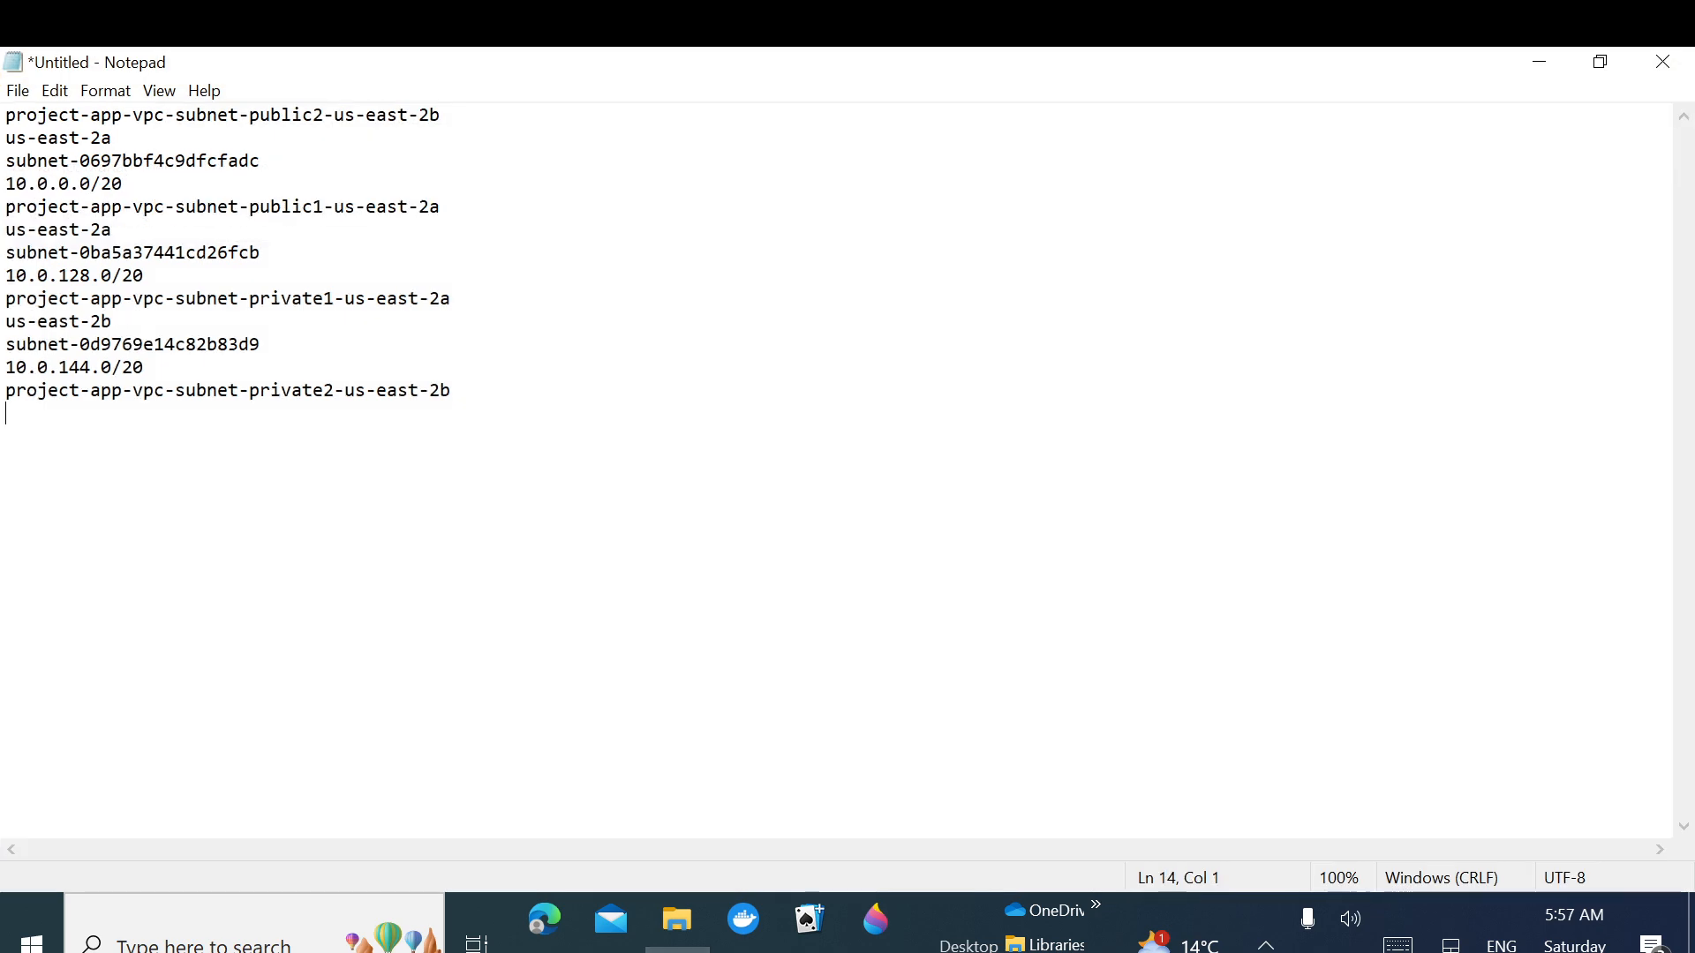
key("ctrl+a")
type("us-east-2b subnet-03f351f72b1a78bda 10.0.16.0/20 project-app-vpc-subnet-public2-us-east-2b us-east-2a subnet-0697bbf4c9dfcfadc 10.0.0.0/20 project-app-vpc-subnet-public1-us-east-2a us-east-2a subnet-0ba5a37441cd26fcb 10.0.128.0/20 project-app-vpc-subnet-private1-us-east-2a us-east-2b subnet-0d9769e14c82b83d9 10.0.144.0/20 project-app-vpc-subnet-private2-us-east-2b")
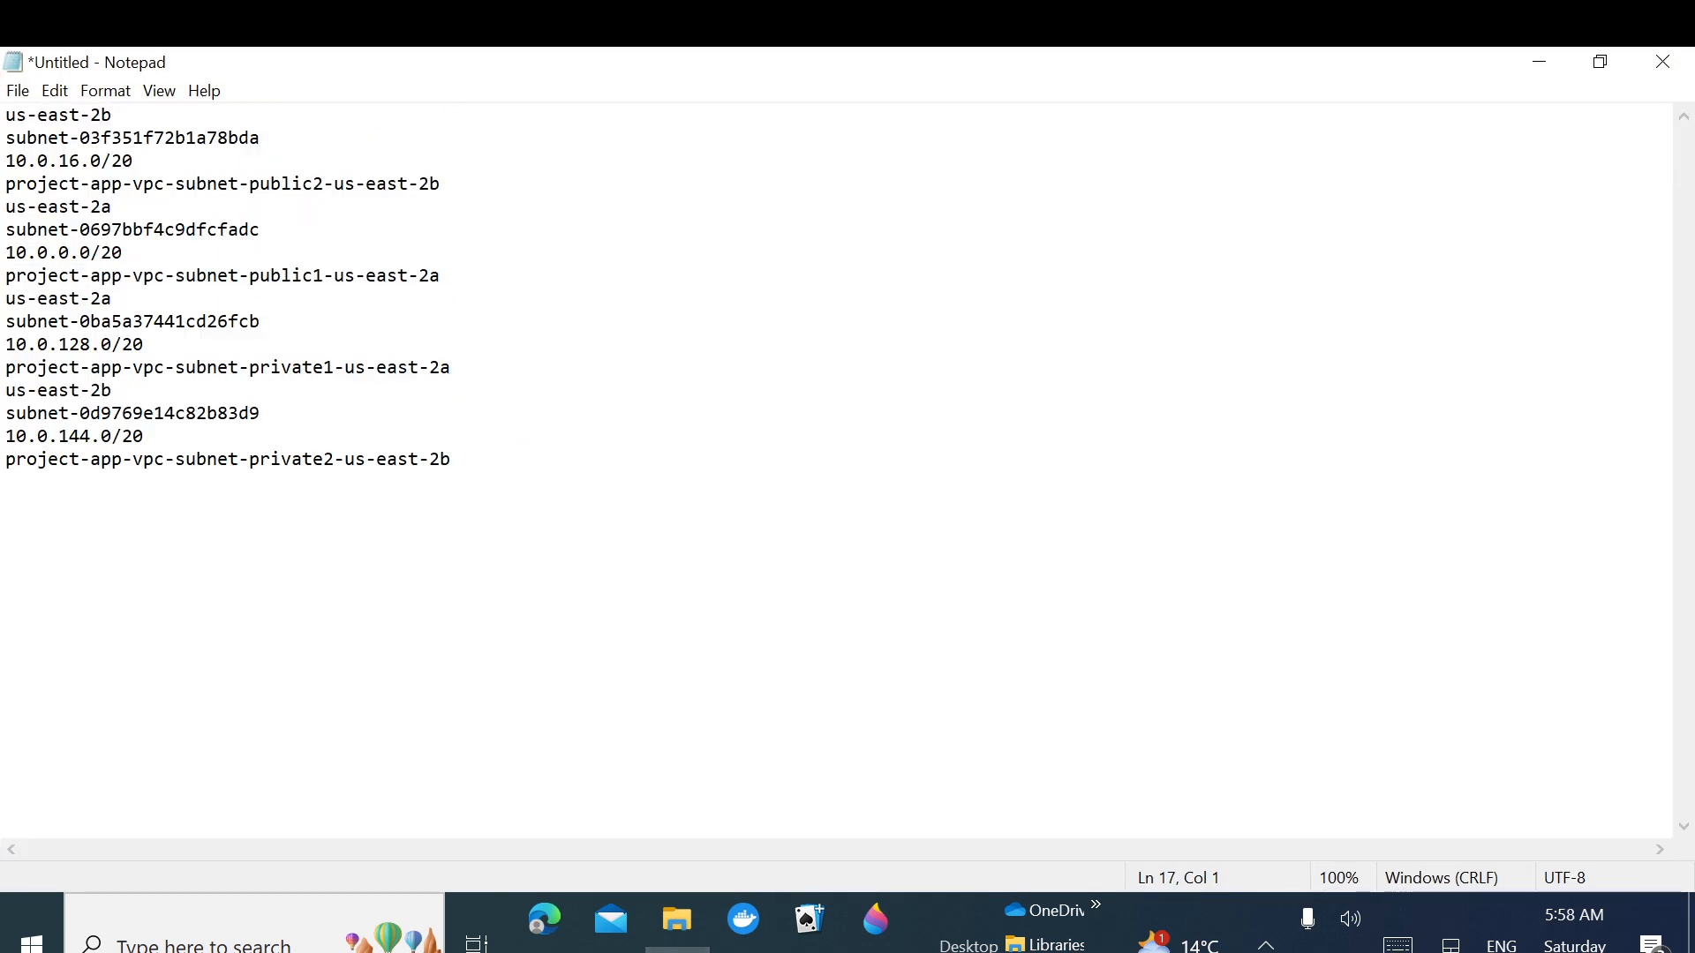
left_click(282, 460)
left_click(1525, 49)
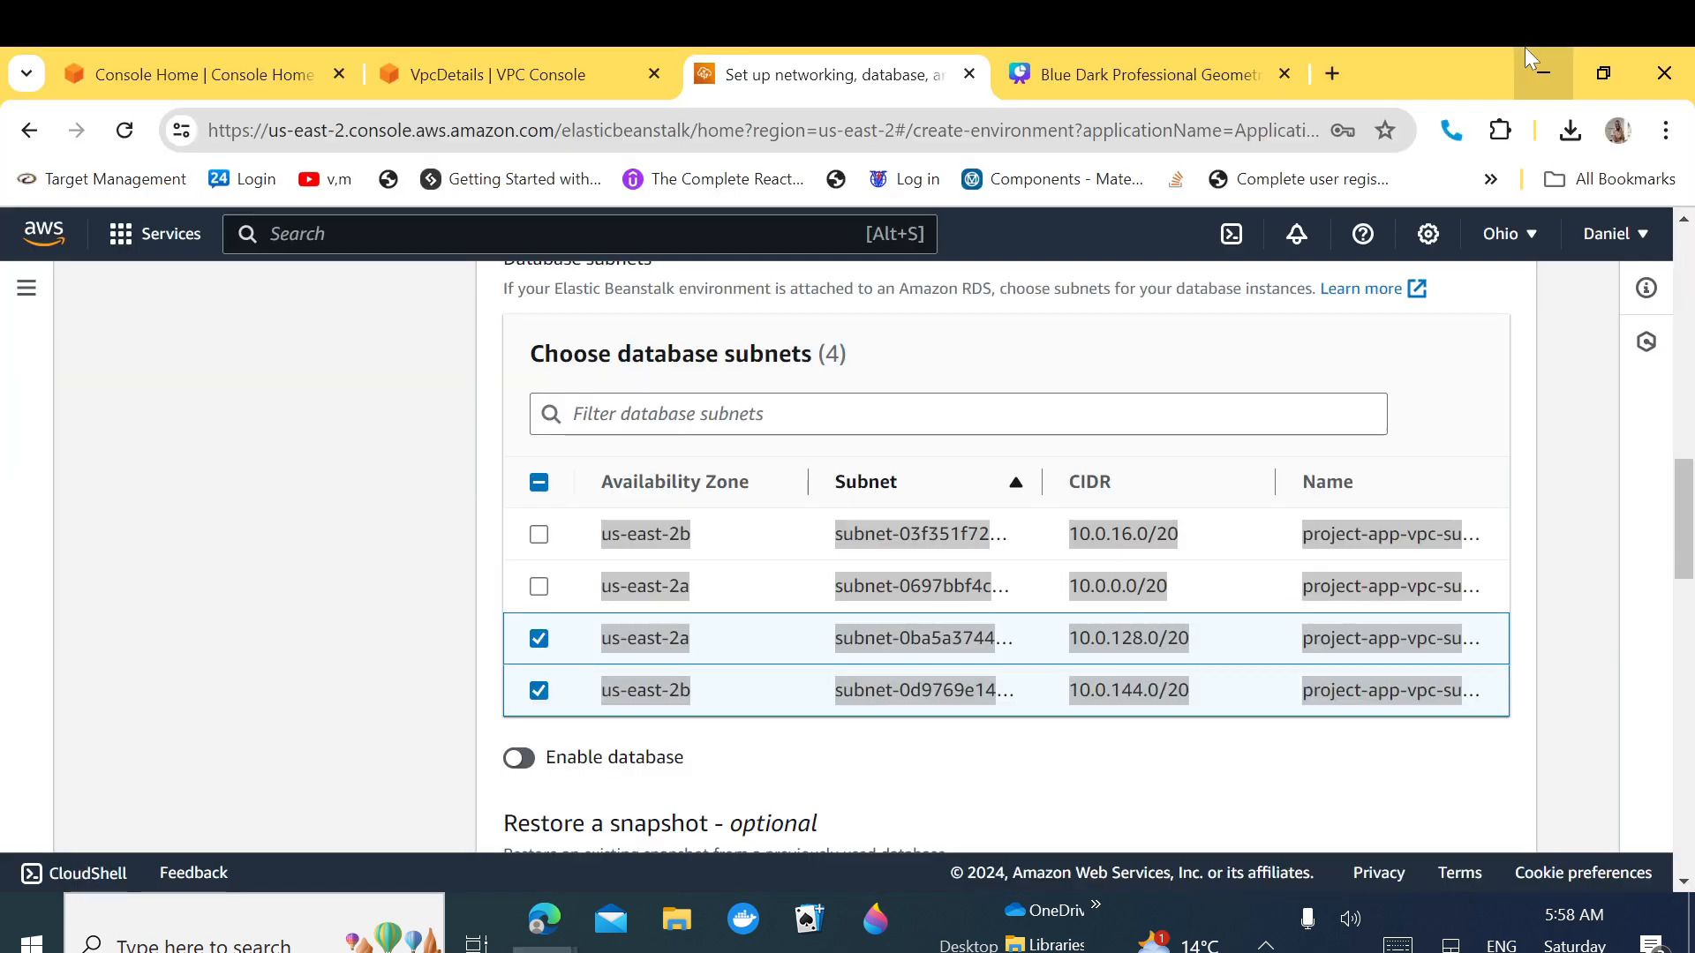
left_click(1108, 775)
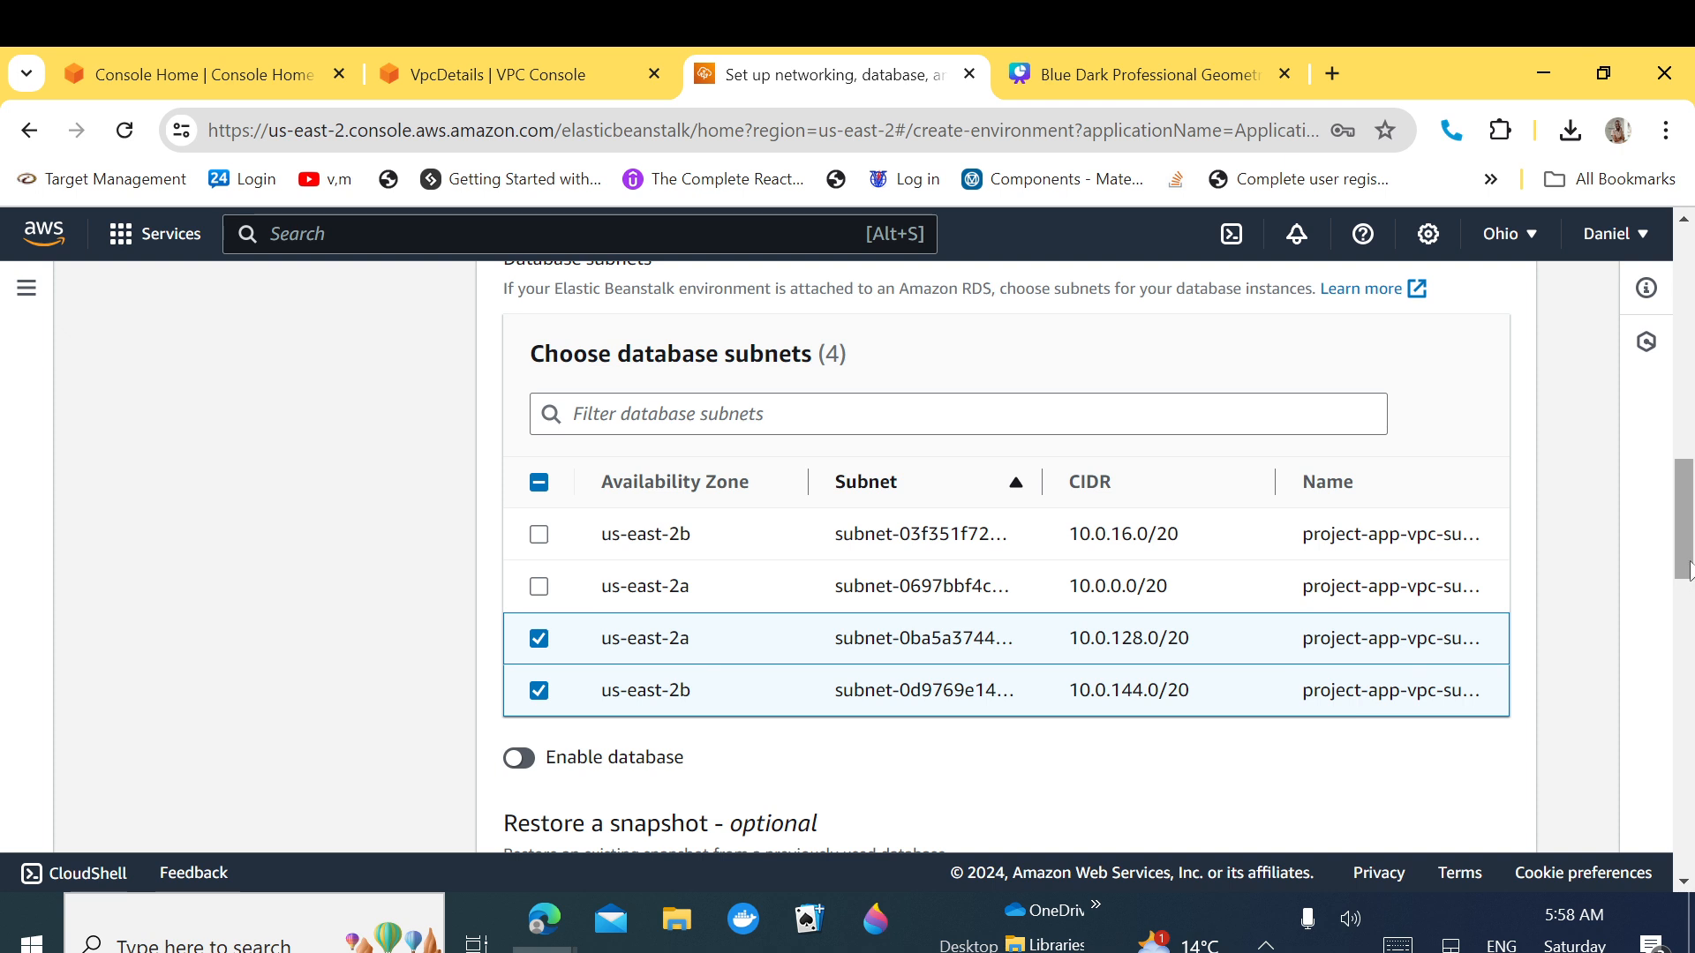
Step: Scroll past the disabled database settings down to the empty Tags section
left_click_drag(1690, 571, 1693, 535)
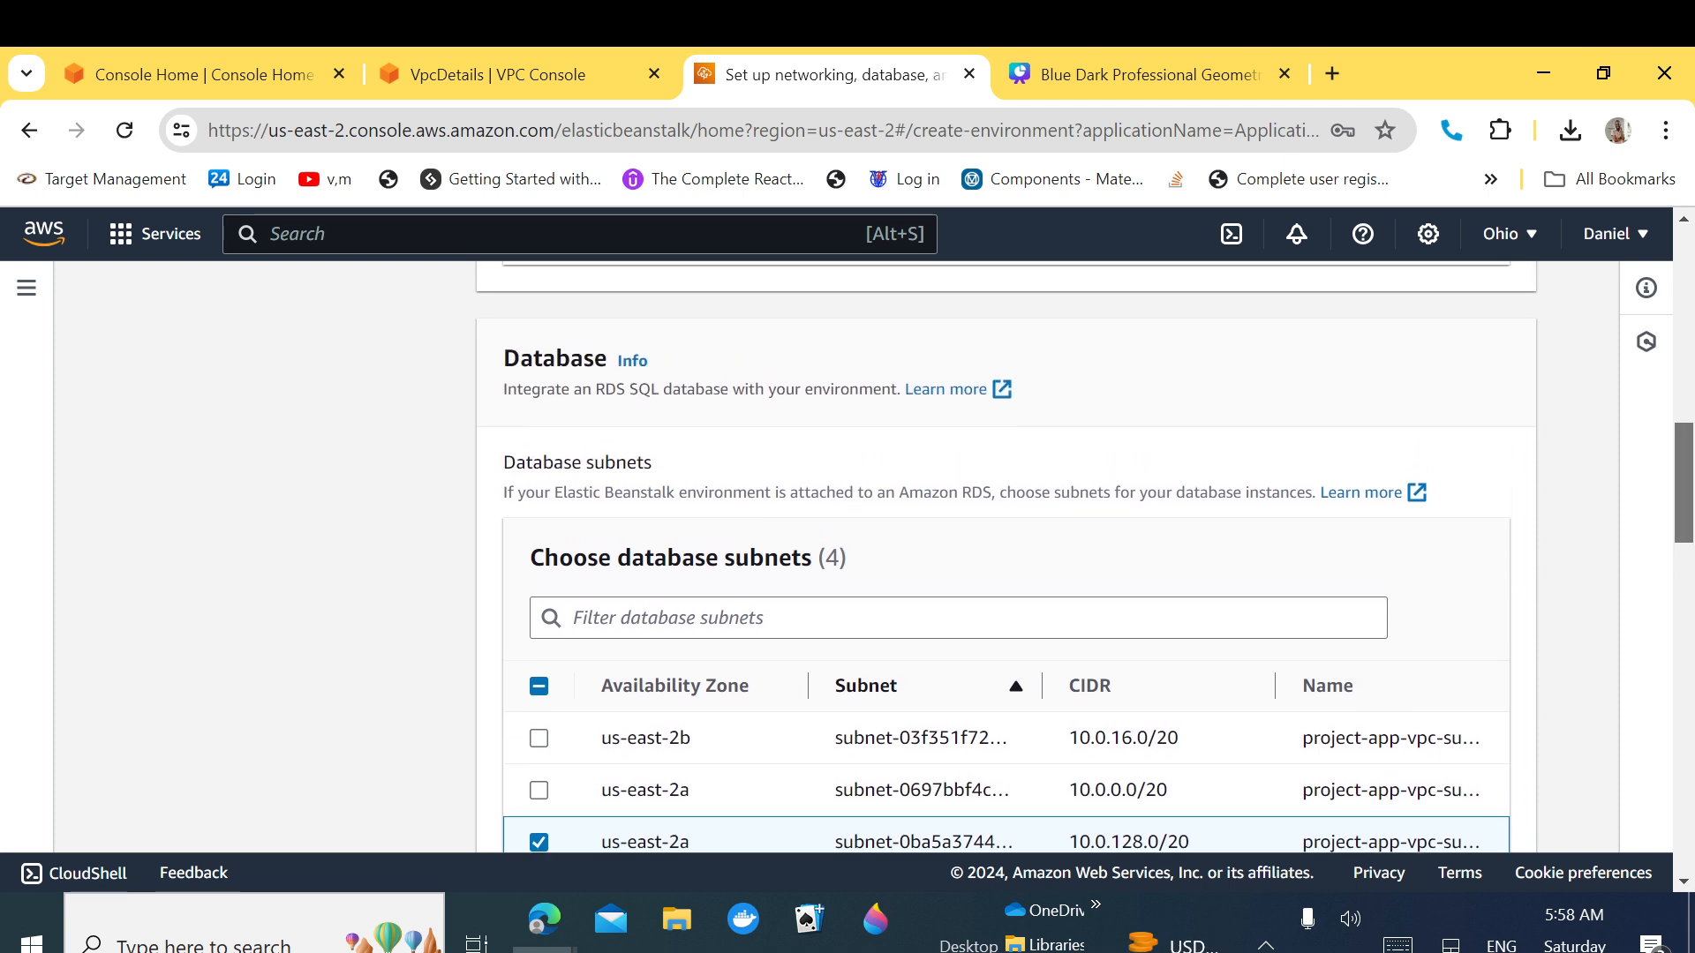
left_click_drag(1693, 535, 1693, 577)
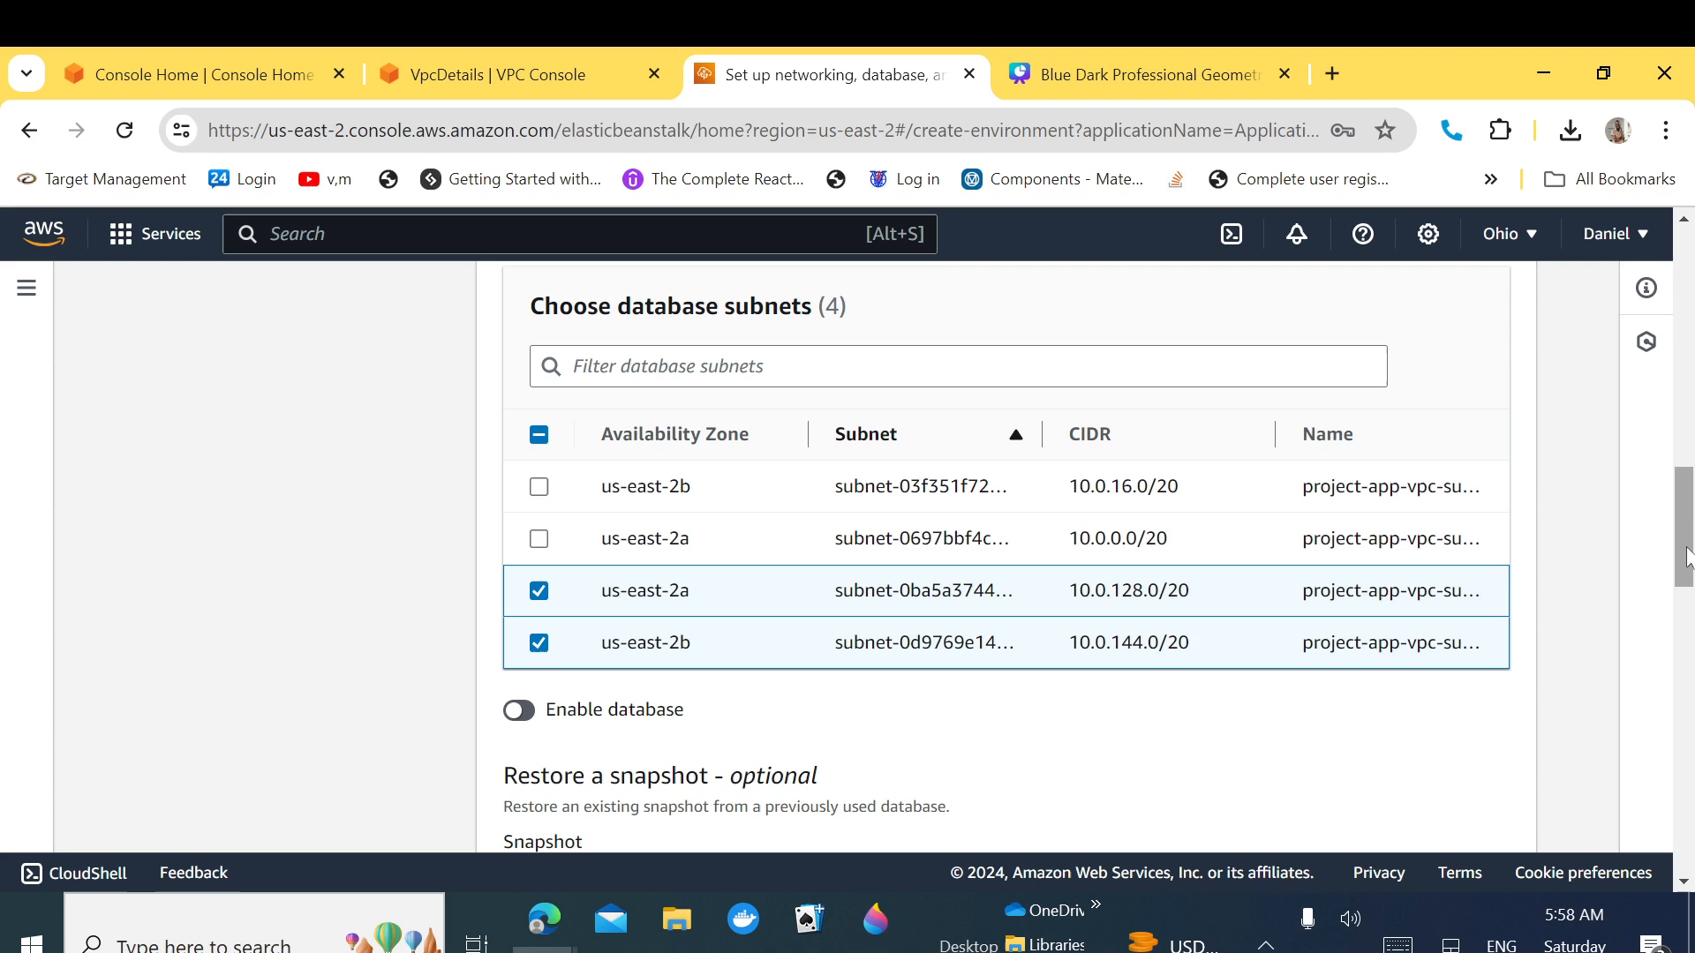
left_click_drag(1687, 558, 1681, 593)
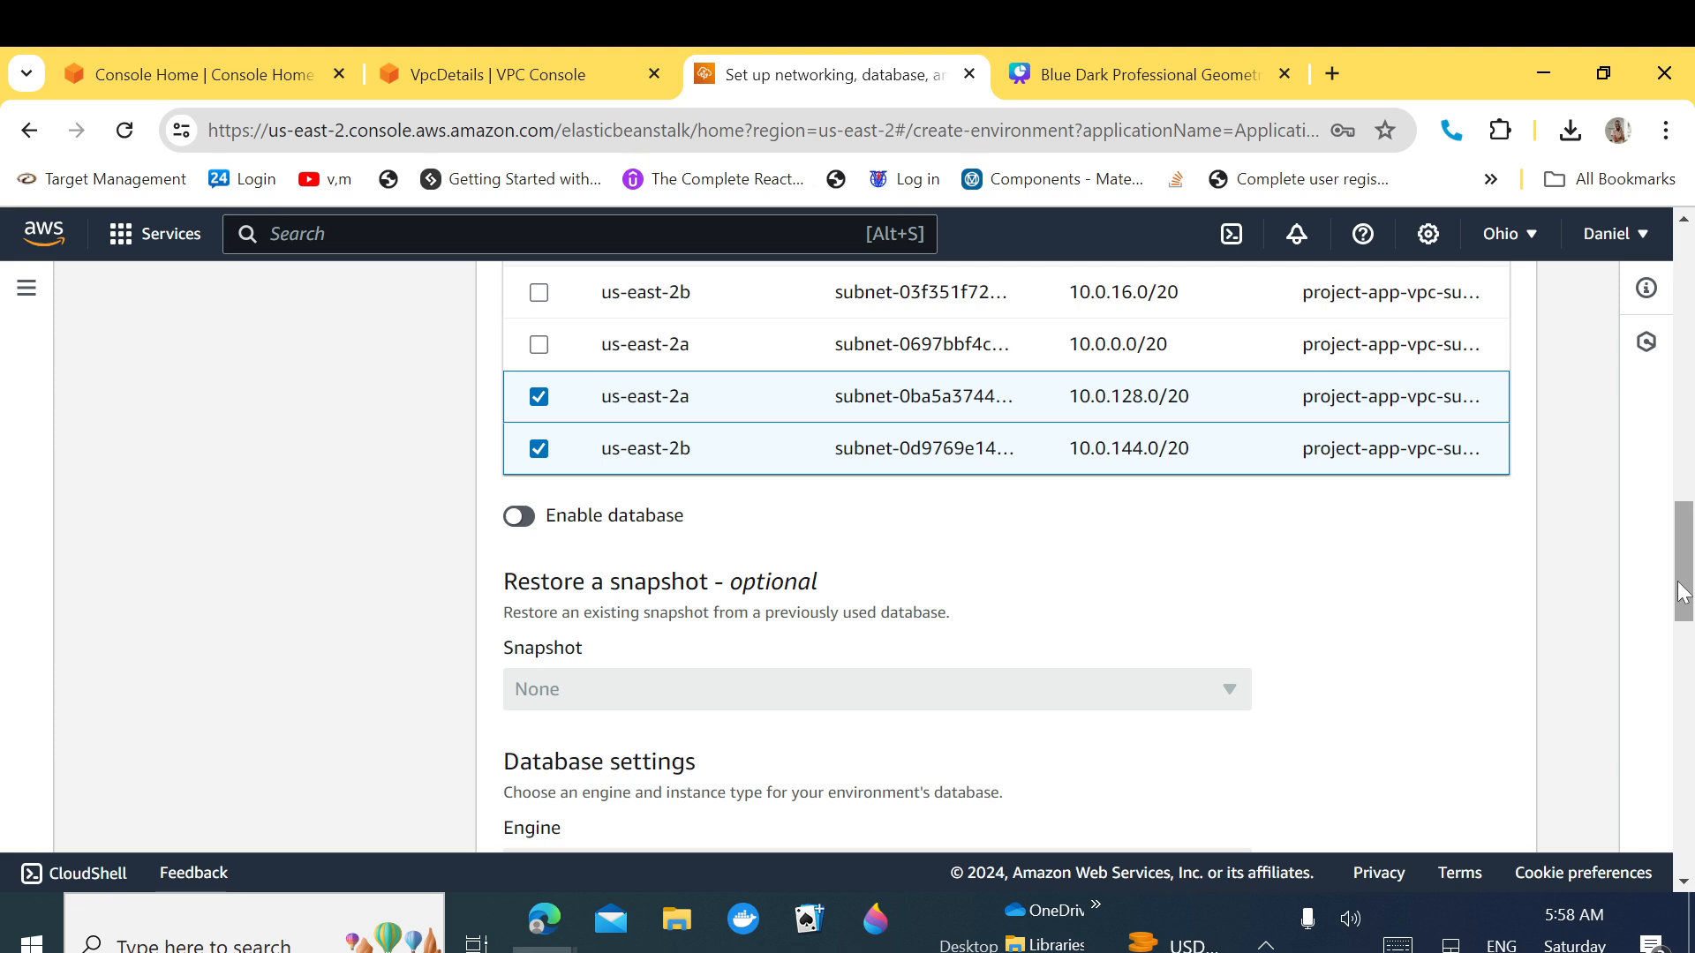
left_click_drag(1681, 591, 1670, 831)
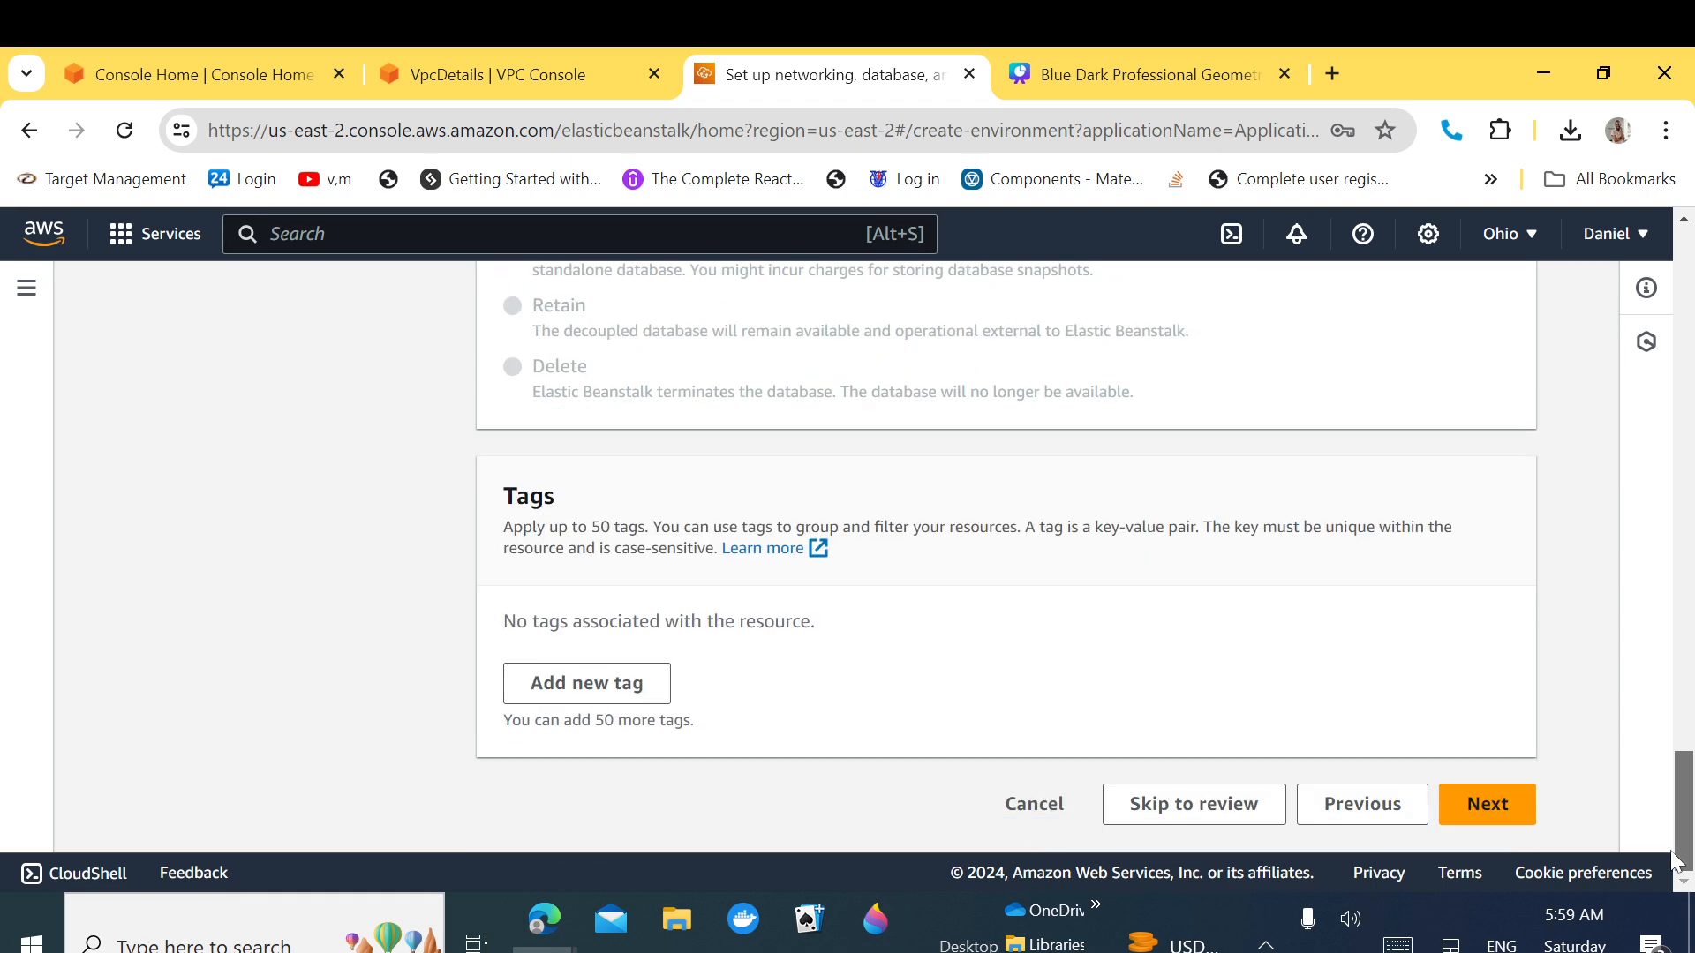
Step: Add the environment tag name = EB-APP and continue to the instance traffic and scaling step
left_click(575, 702)
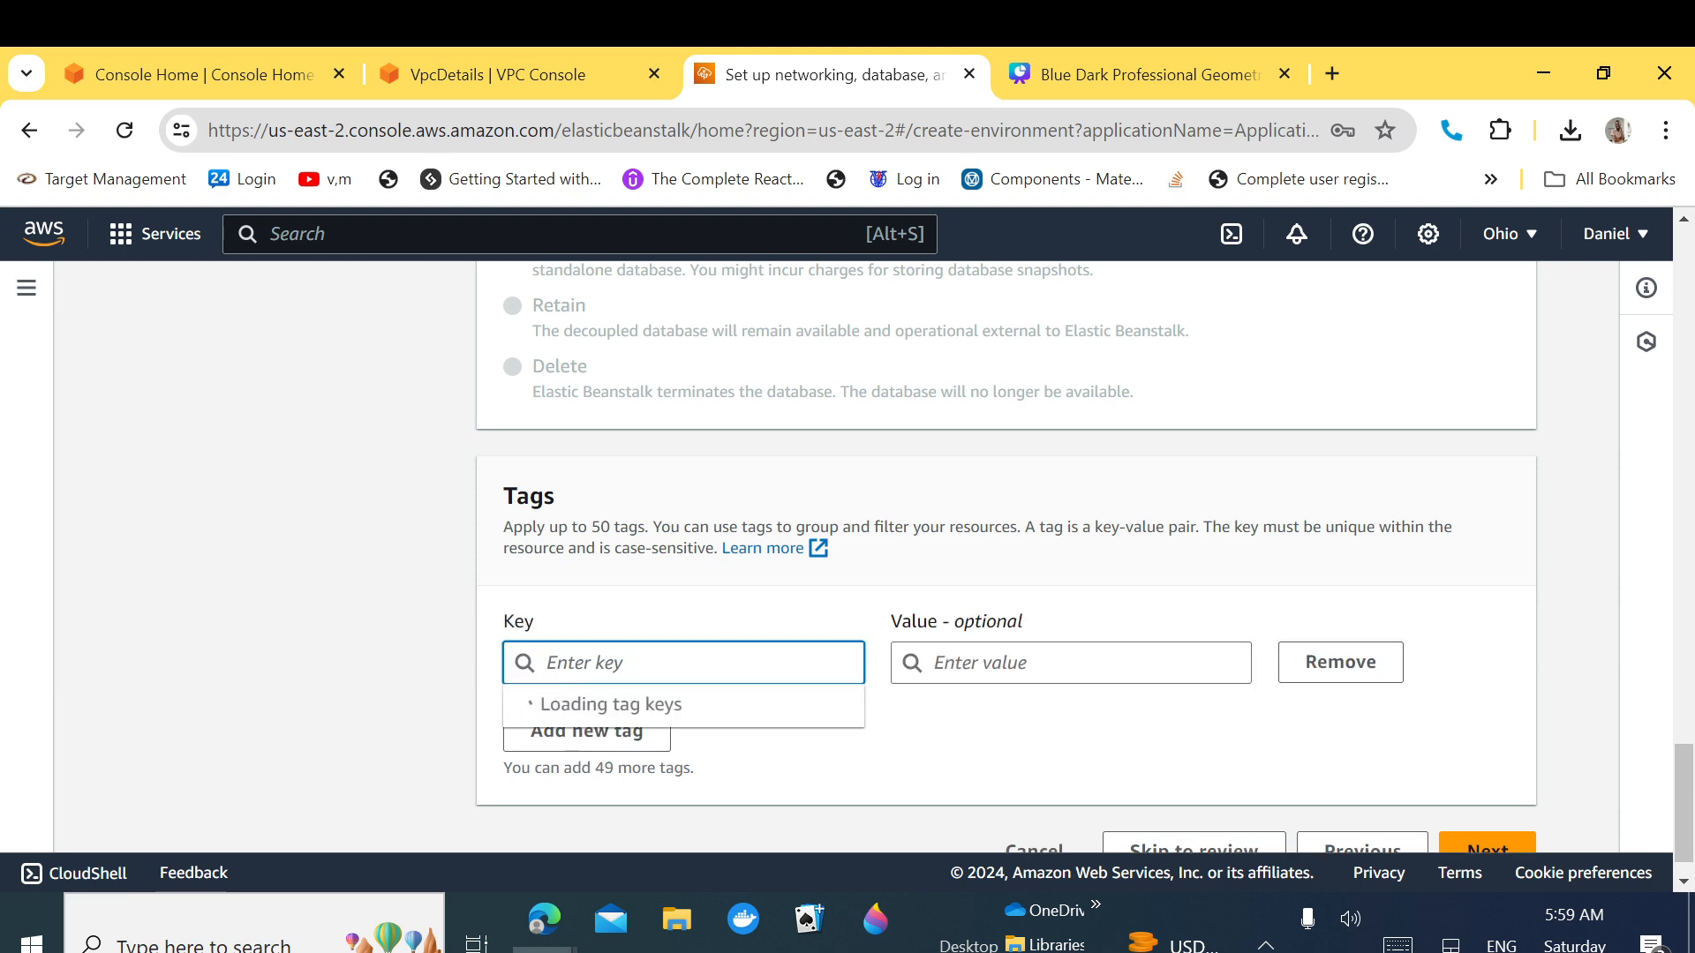
type("name")
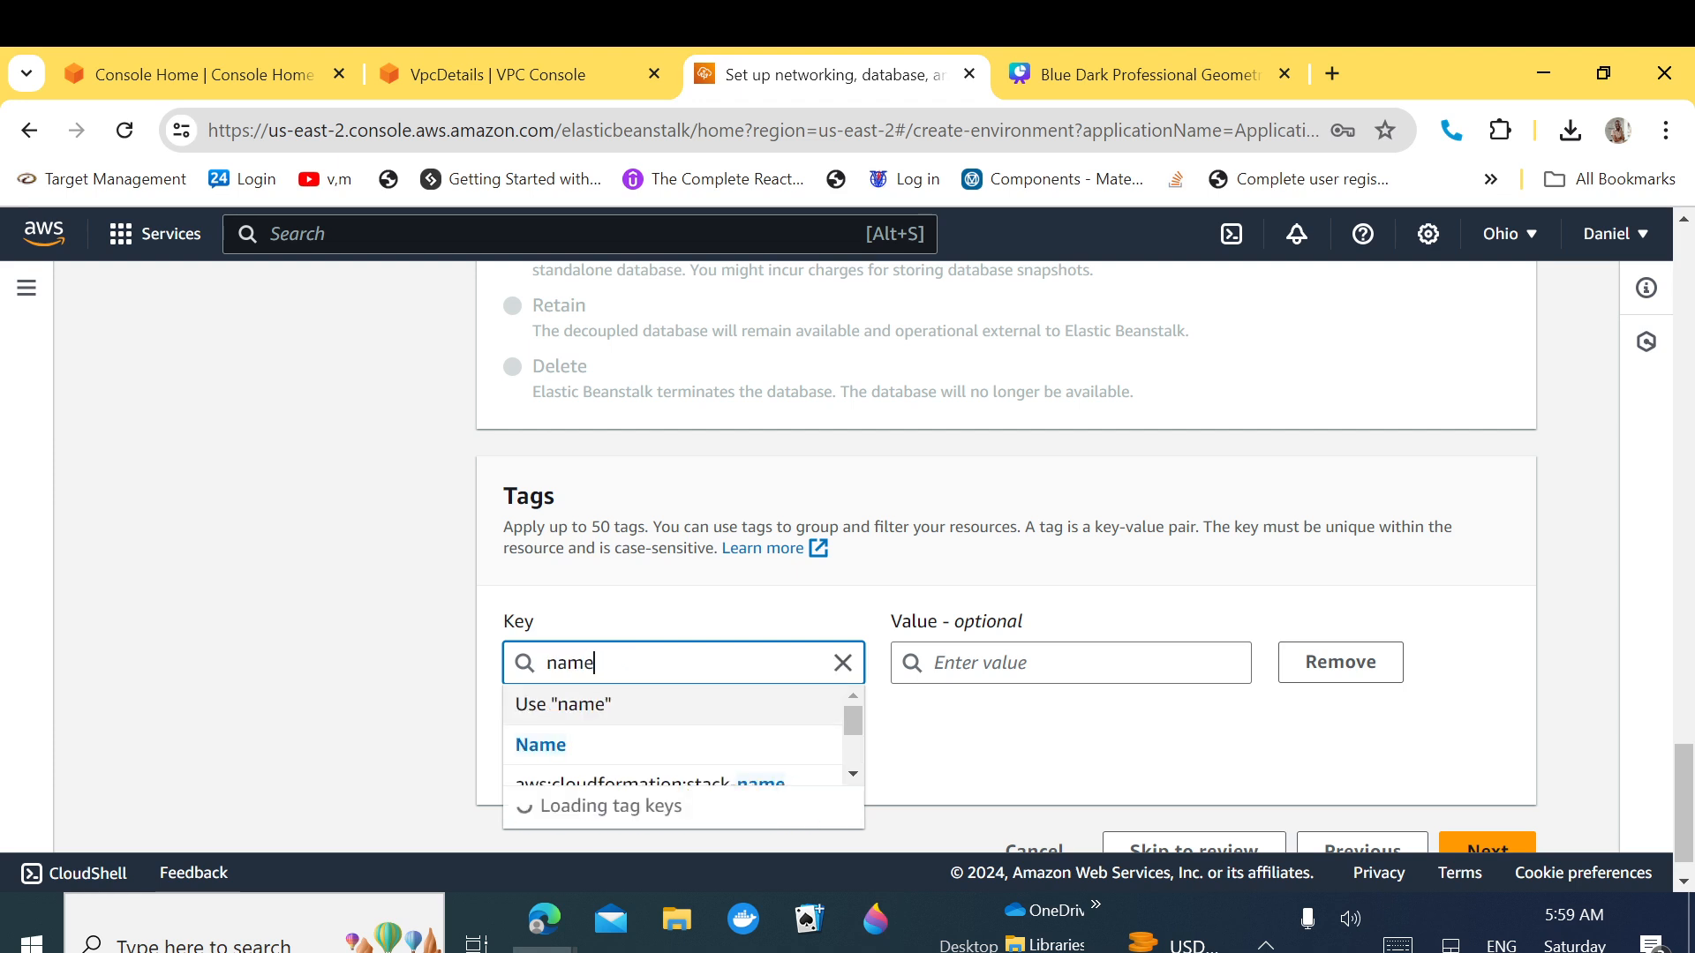
key("Tab")
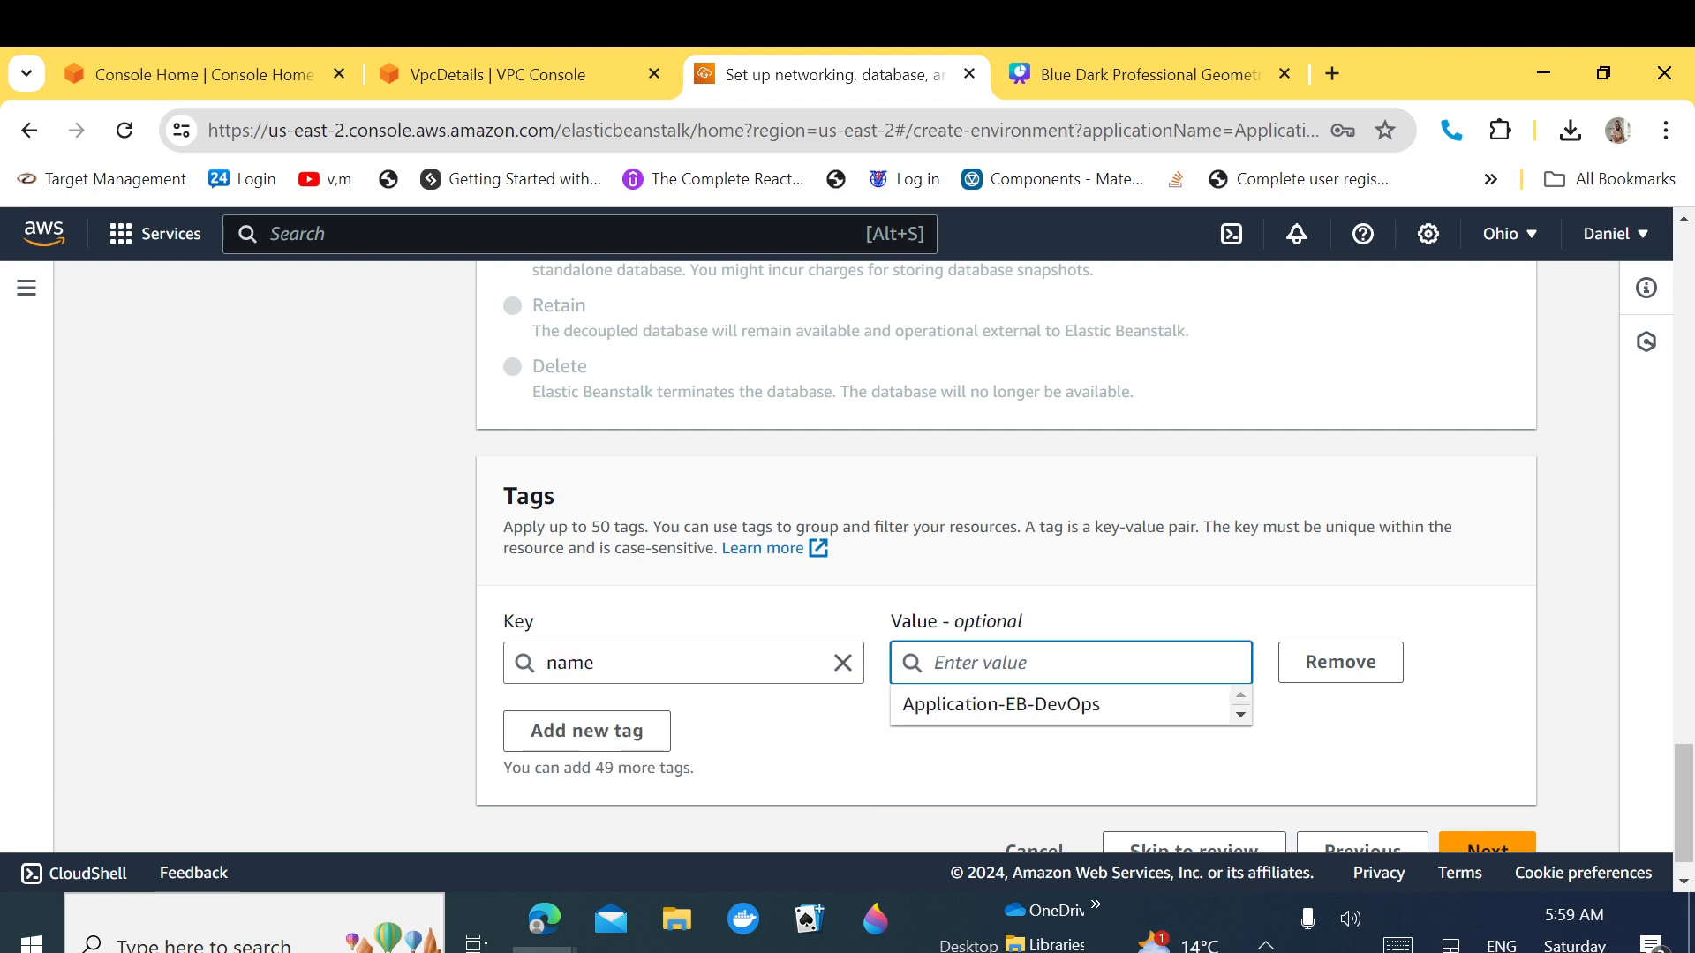
type("EB")
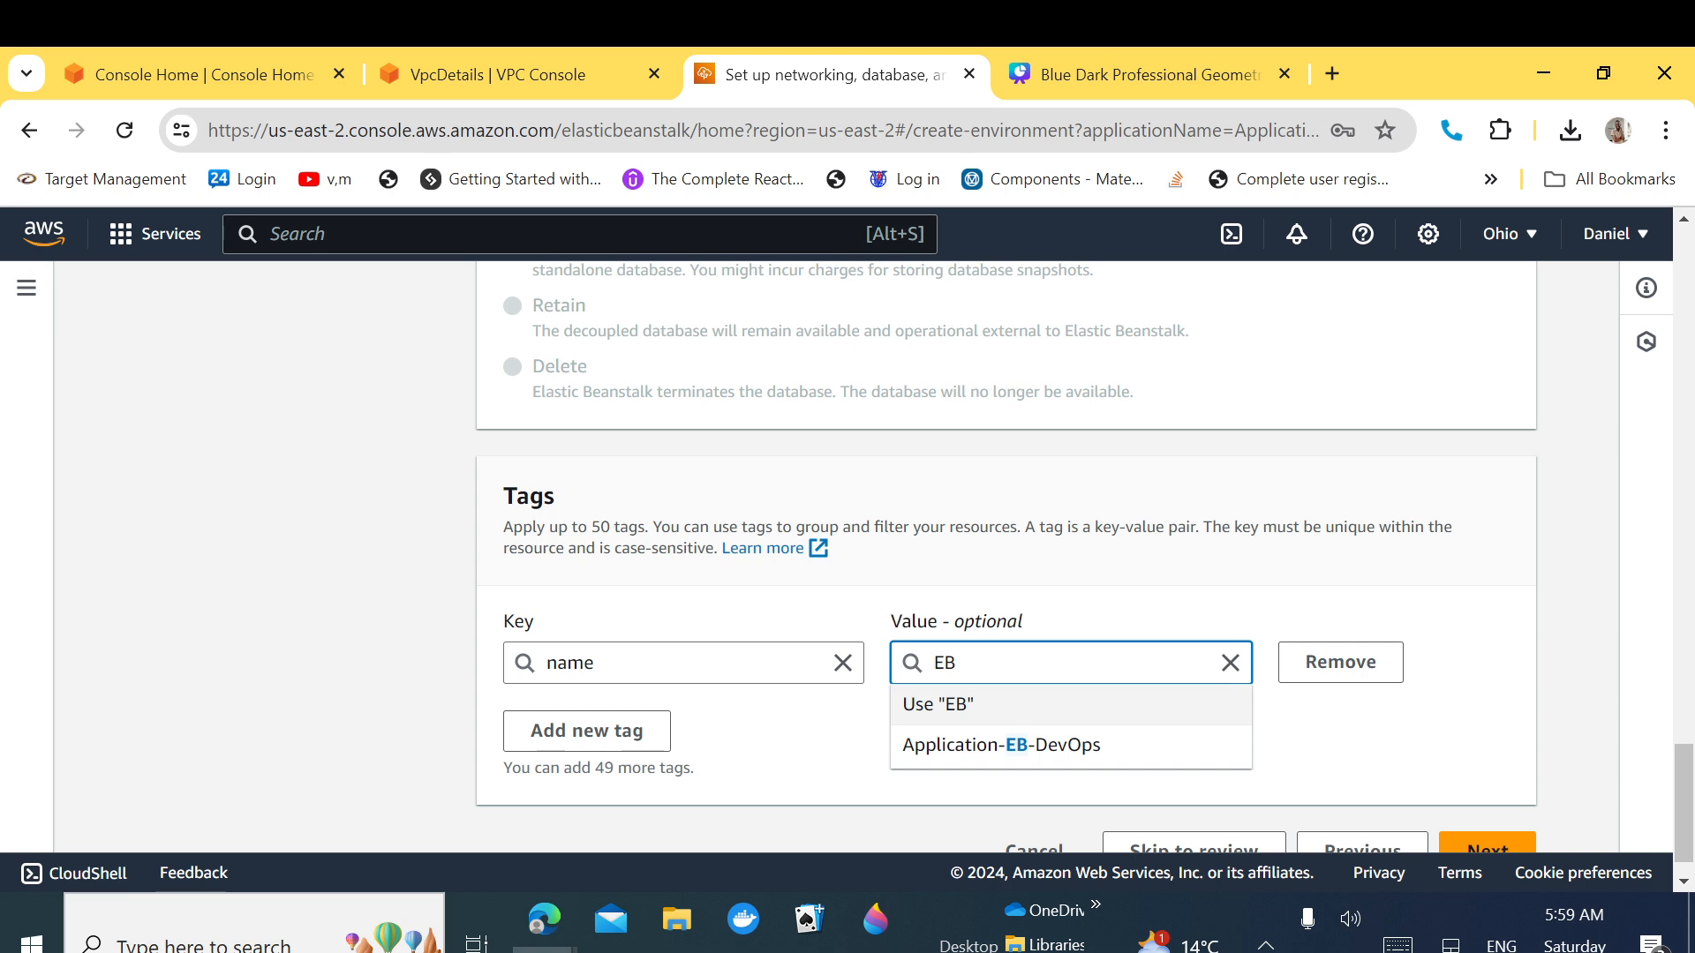
type("-APP")
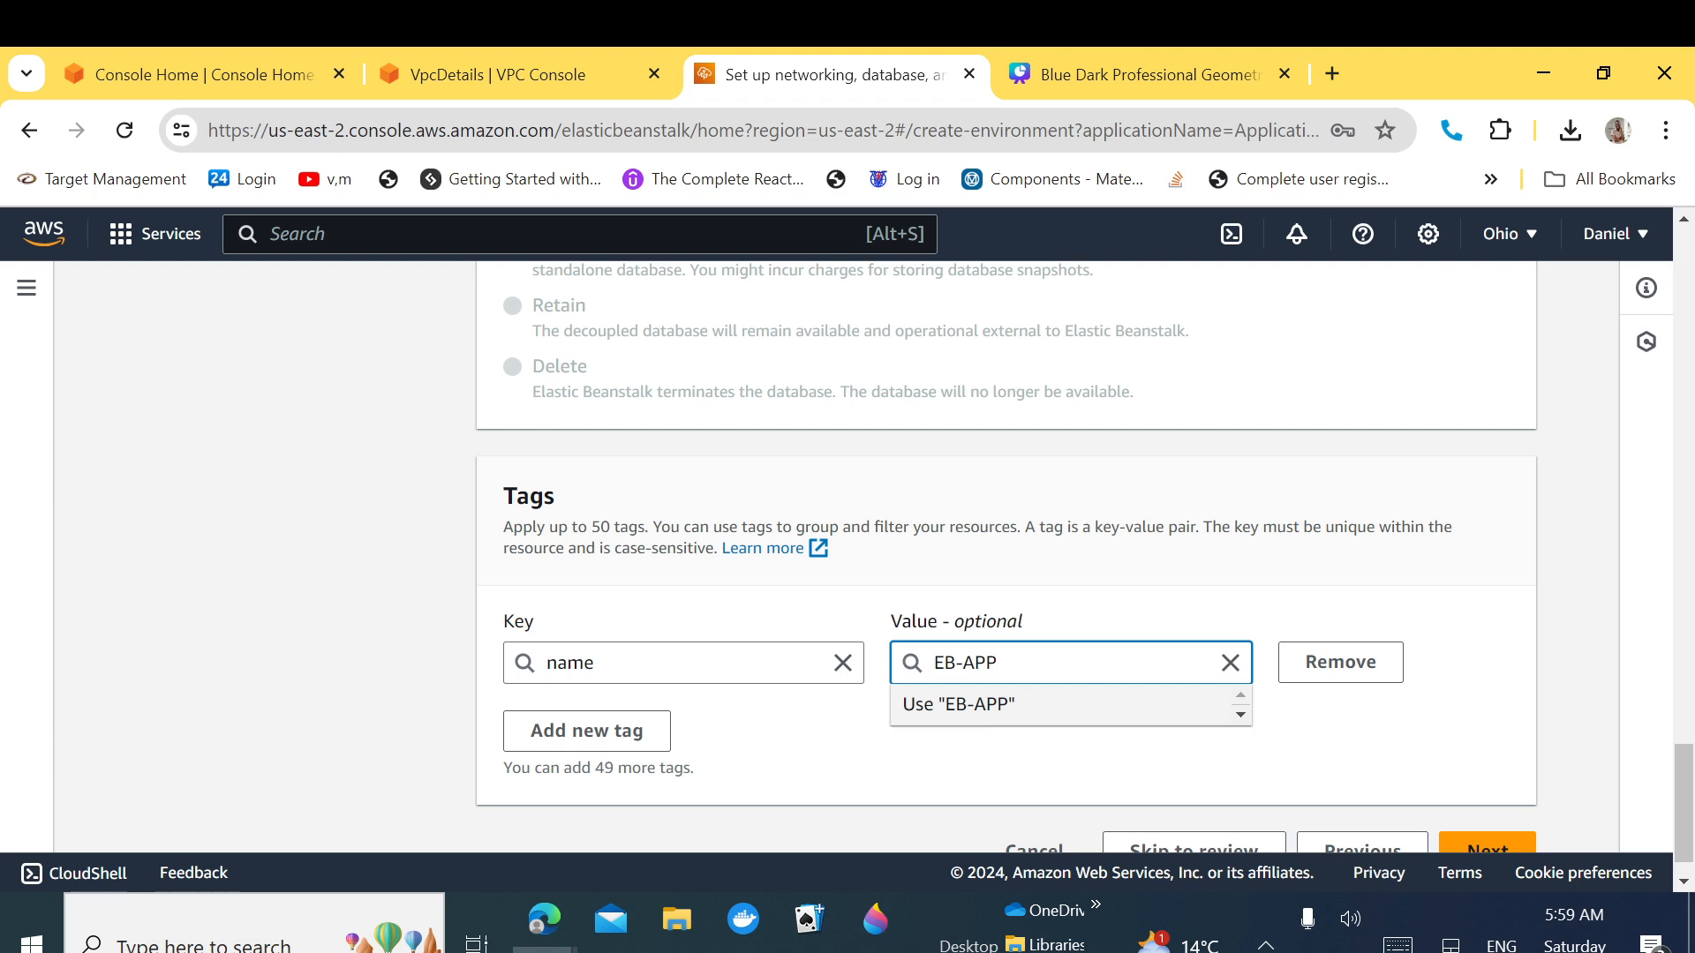
left_click(992, 707)
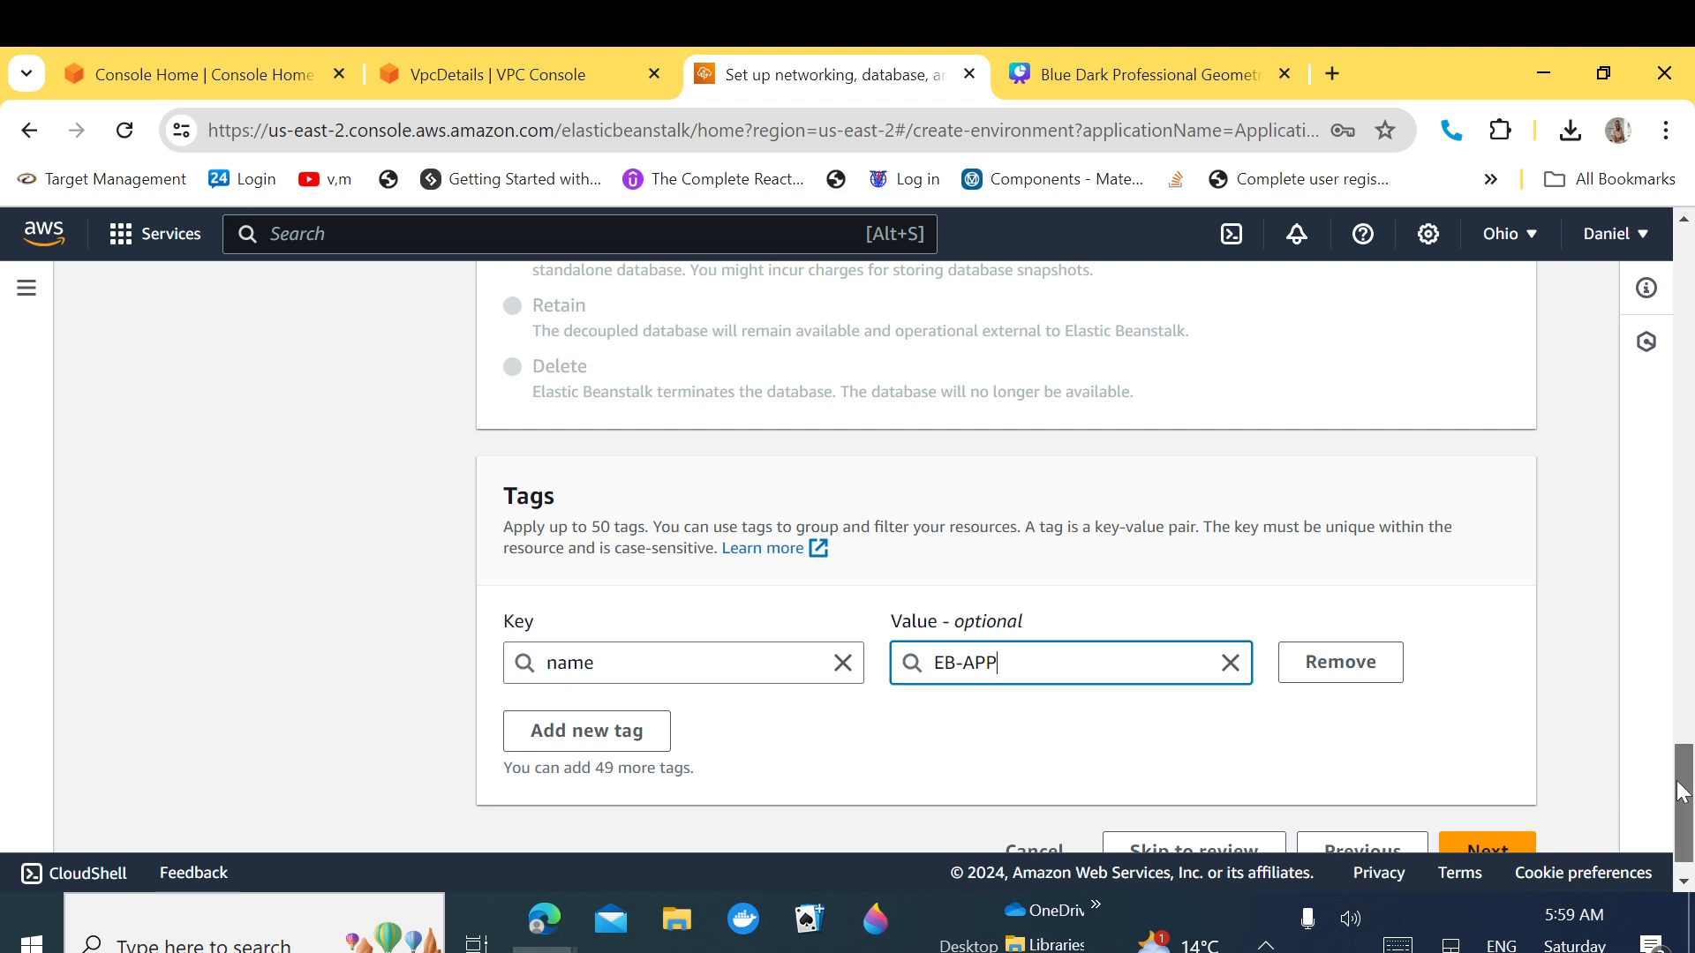
scroll(1677, 786, "down", 1)
left_click(1488, 806)
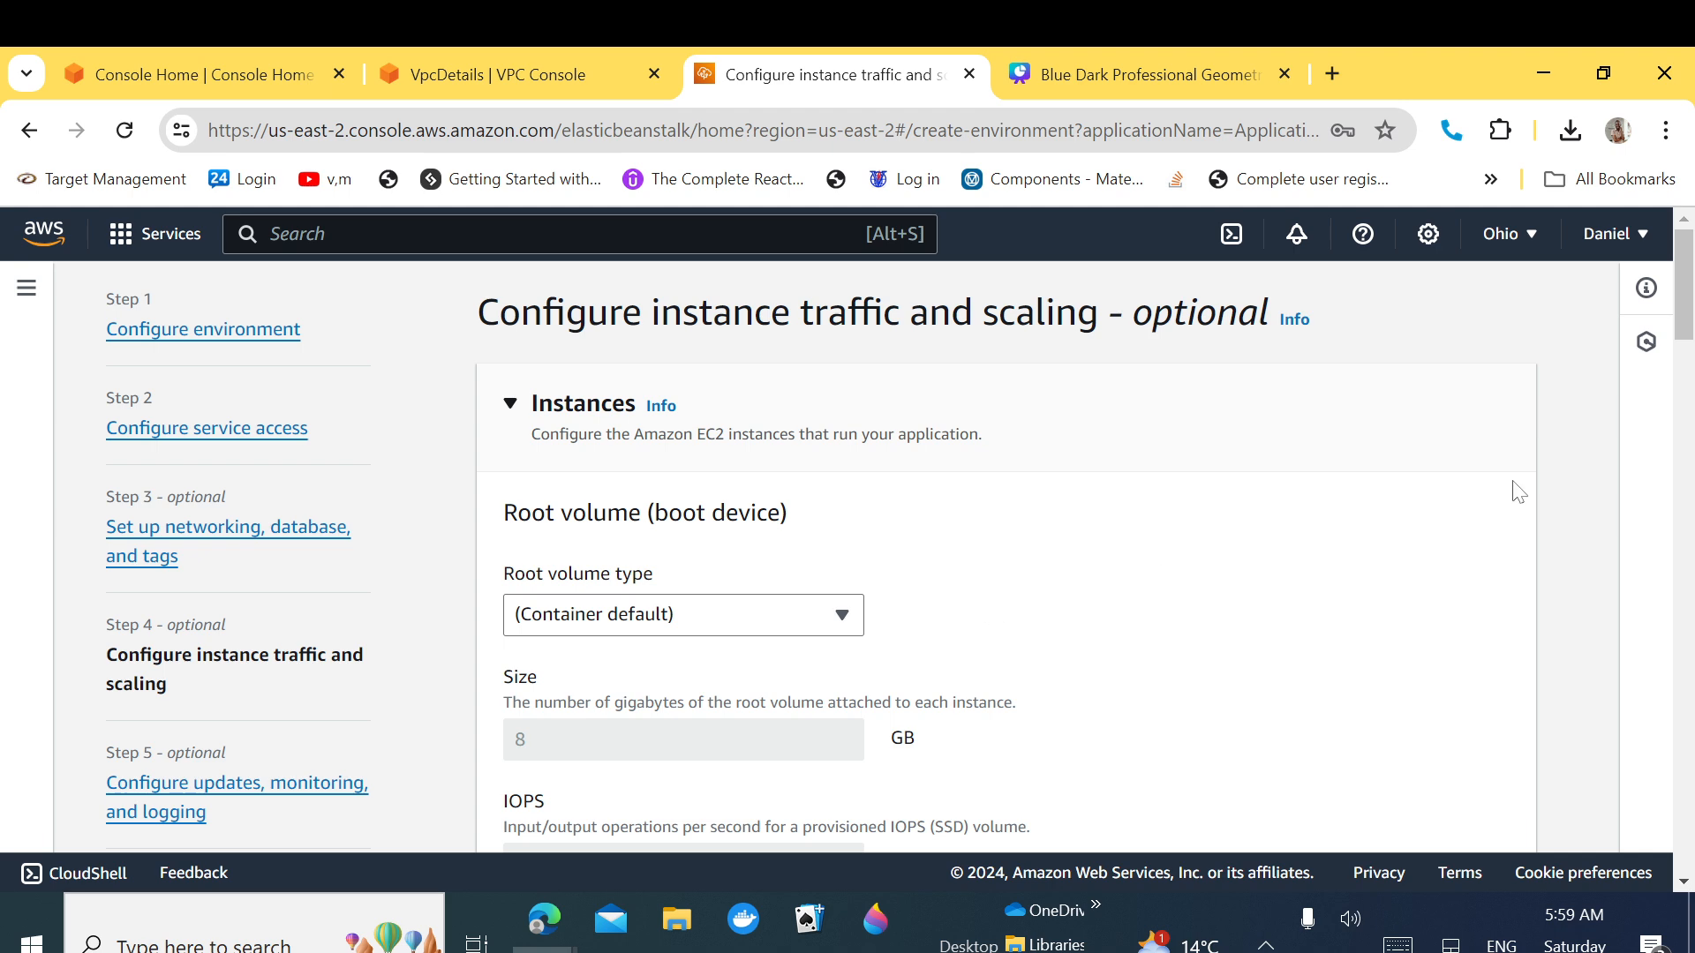
Step: Keep Container default as the root volume type
scroll(1691, 309, "down", 1)
left_click_drag(1691, 314, 1690, 323)
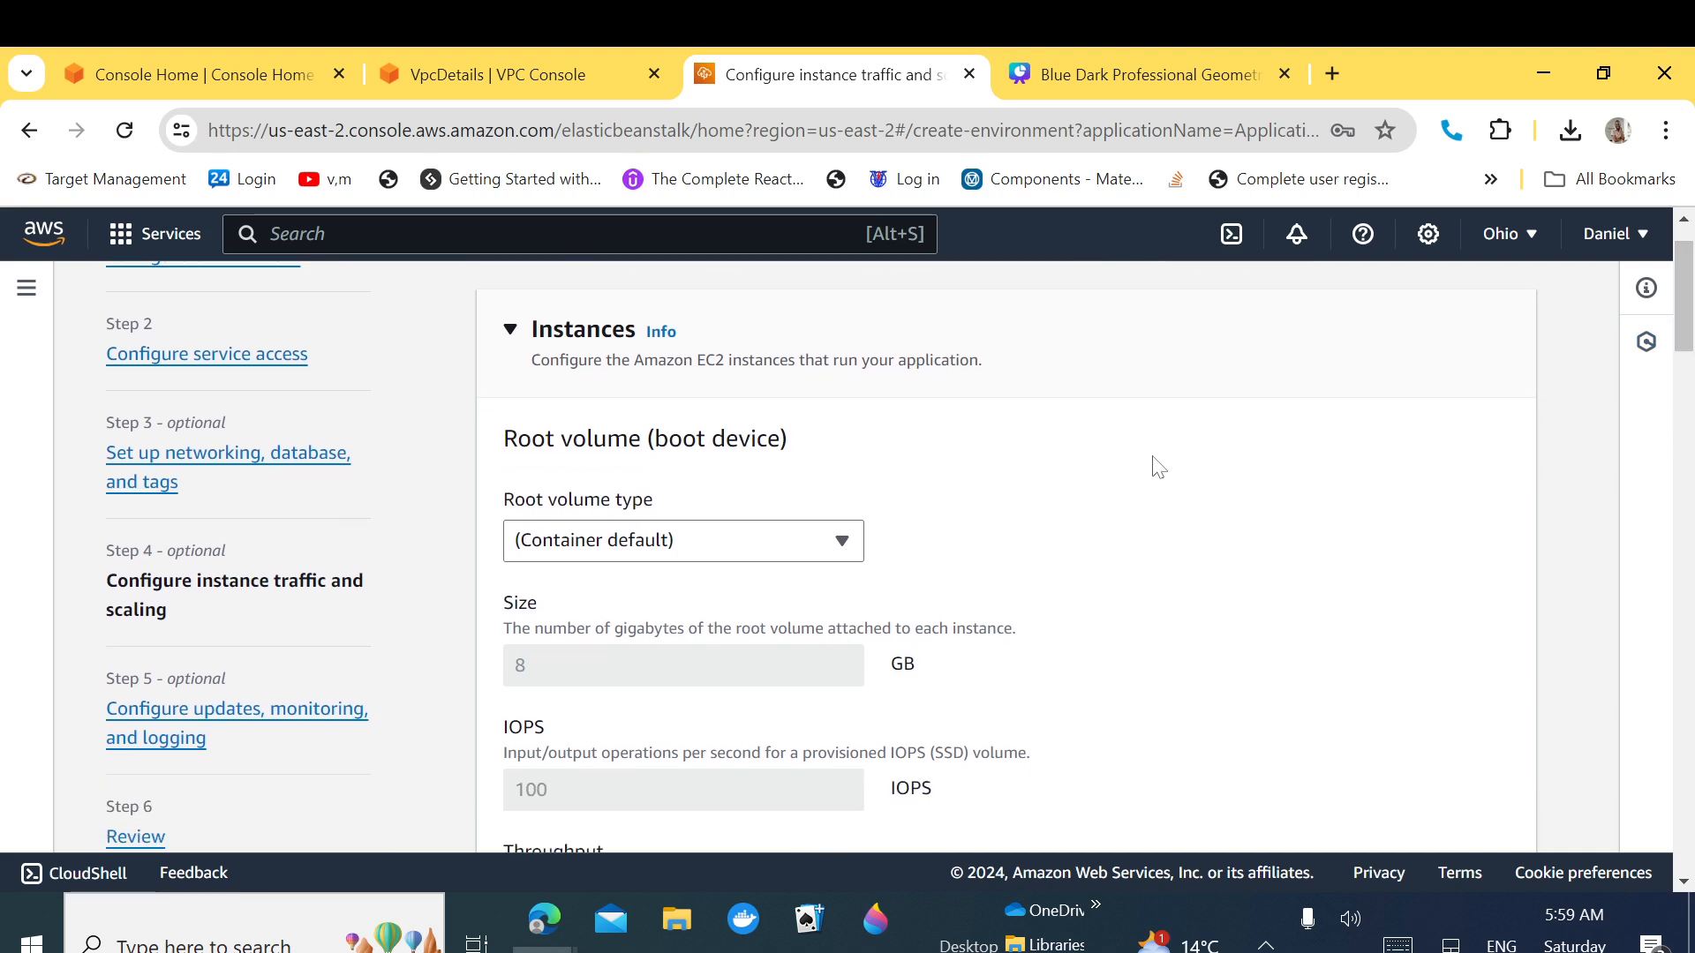
left_click(833, 544)
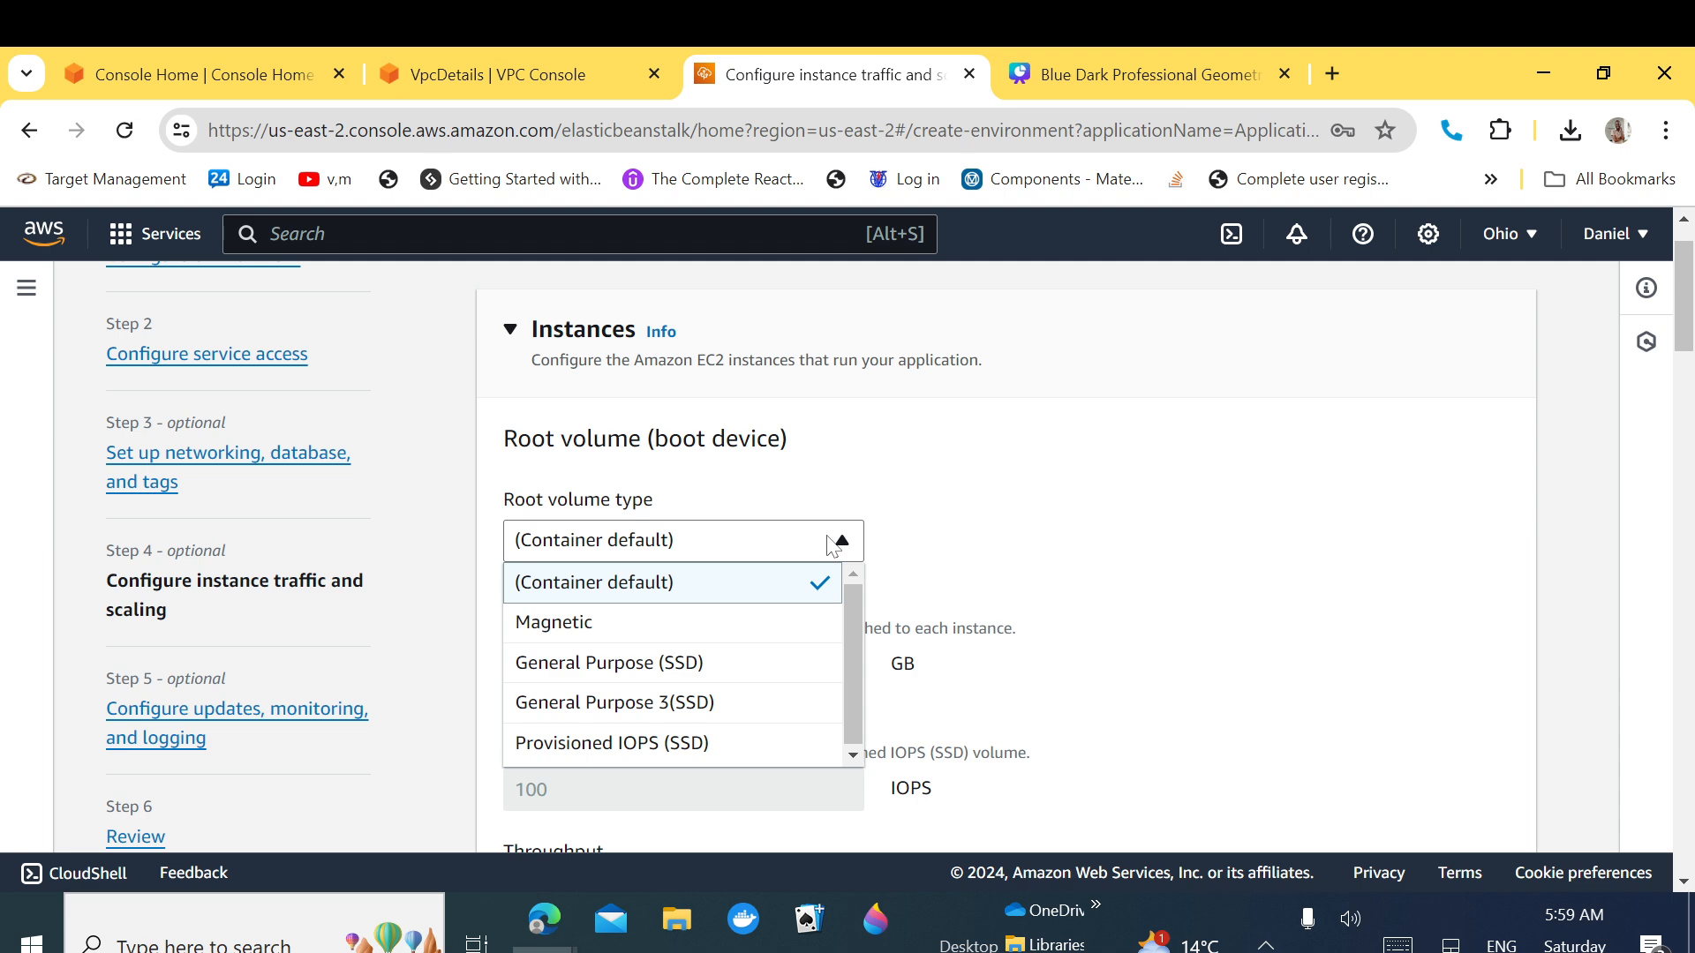
left_click(984, 574)
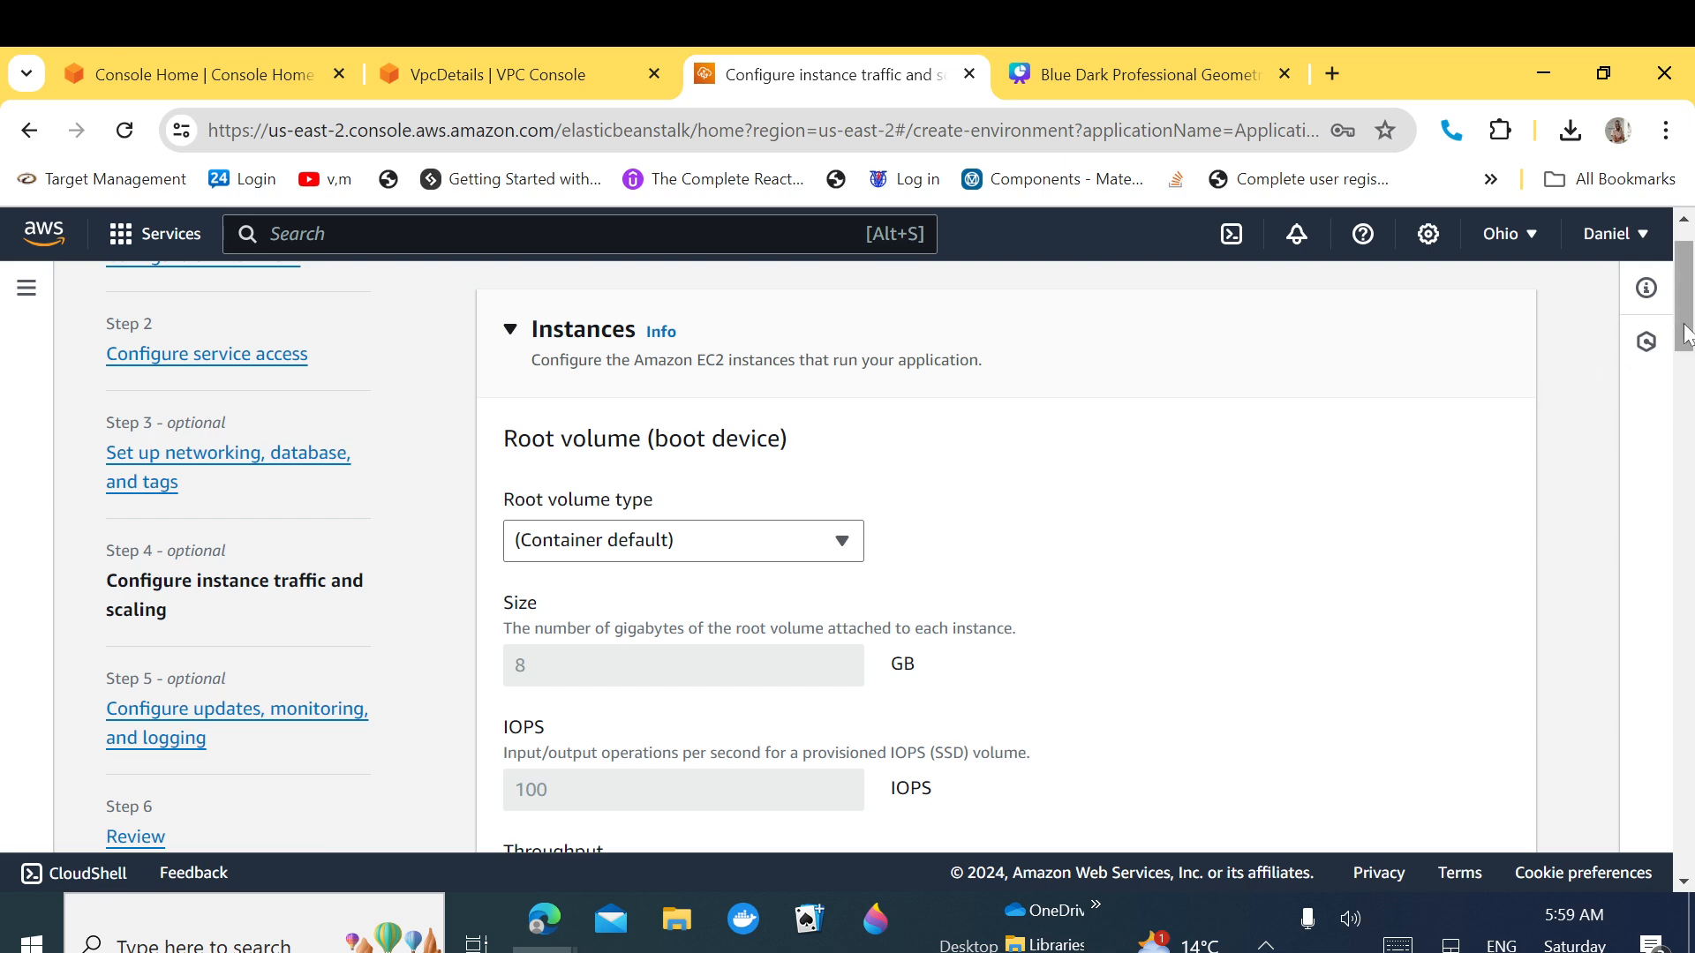
Step: Leave the default EC2 security group unselected
scroll(1684, 297, "down", 5)
scroll(901, 556, "down", 2)
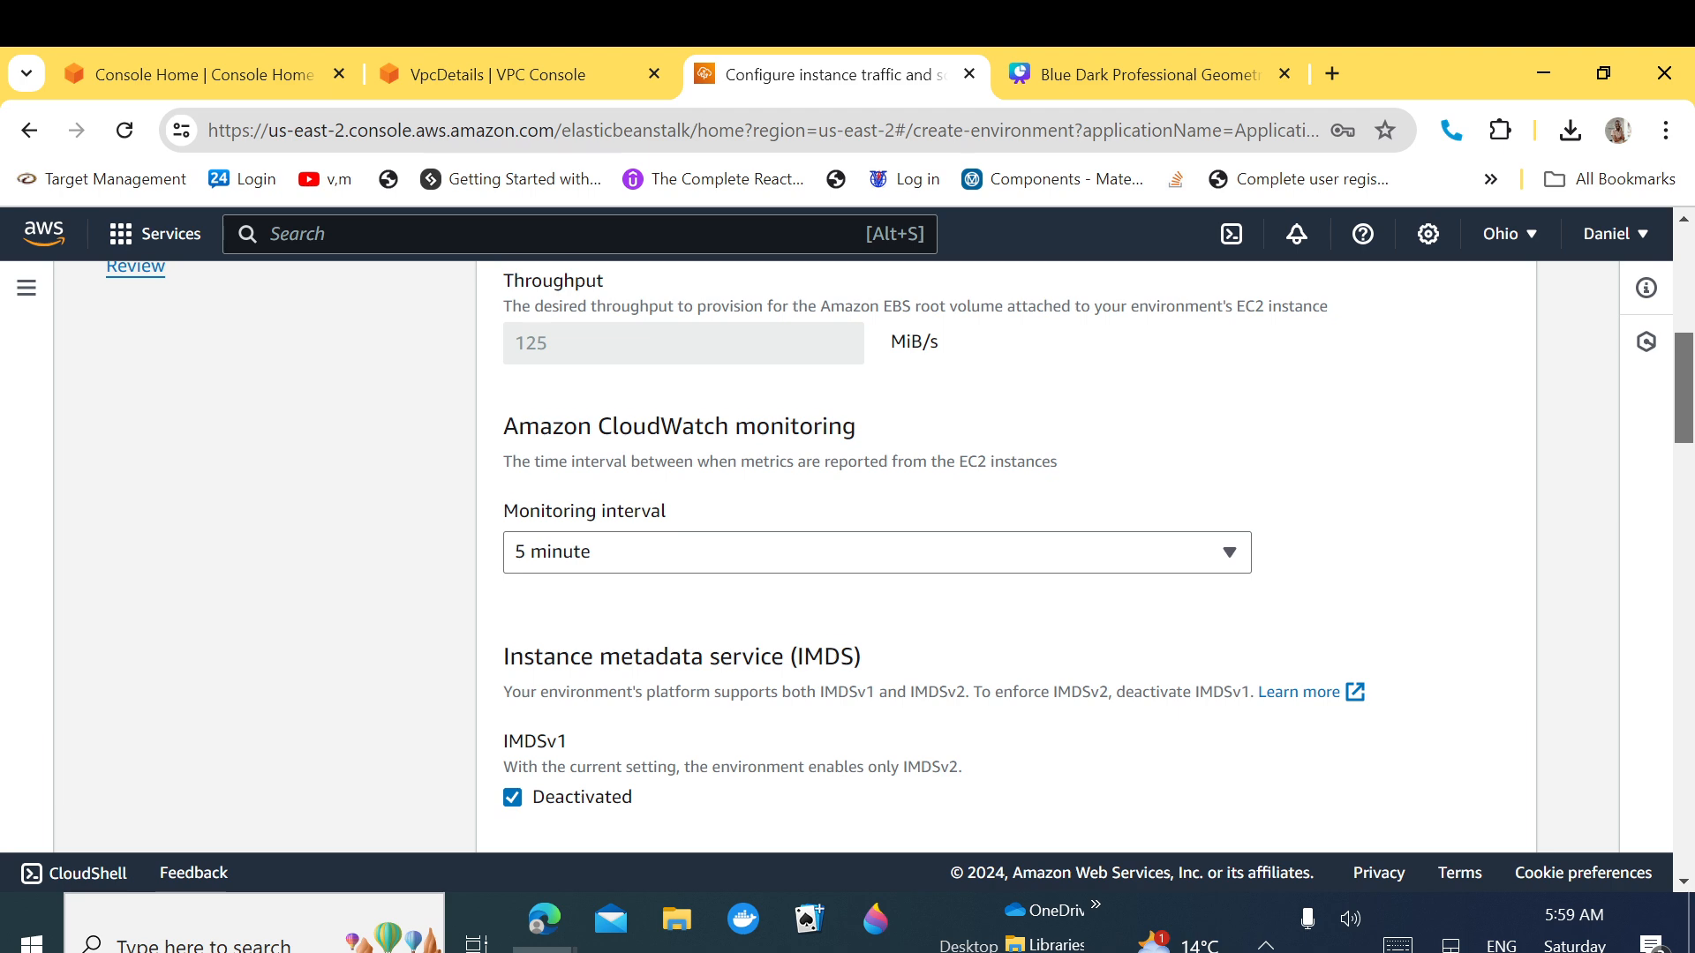
scroll(900, 556, "down", 2)
scroll(900, 556, "down", 4)
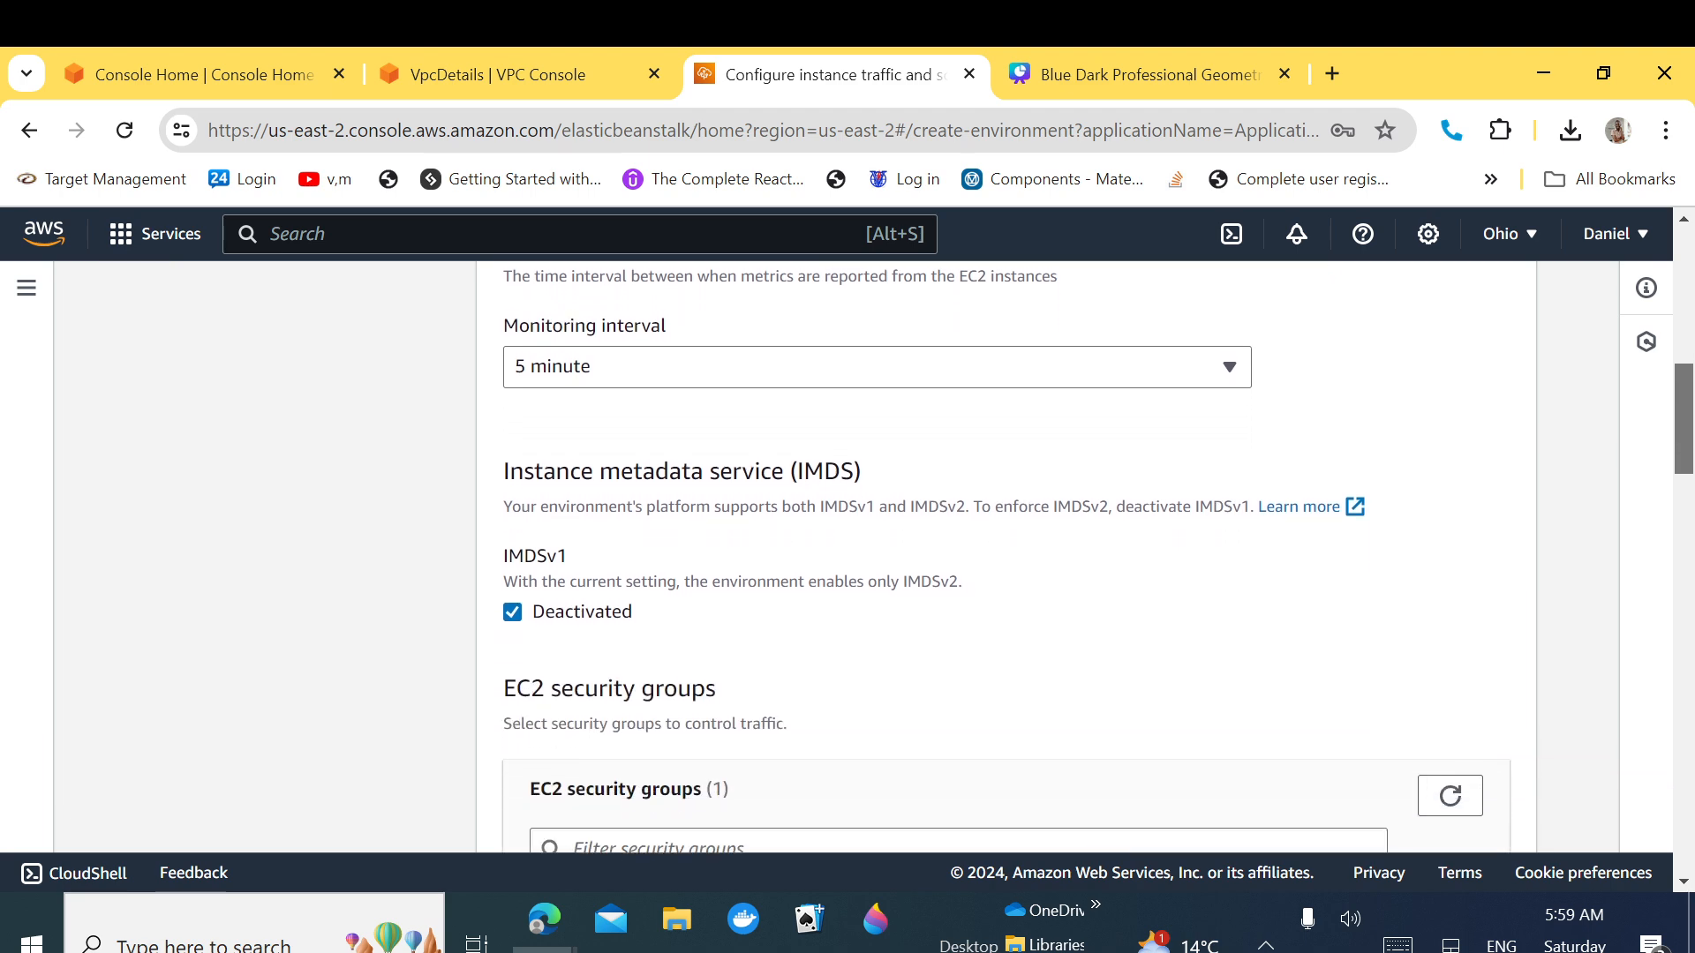
scroll(900, 556, "down", 1)
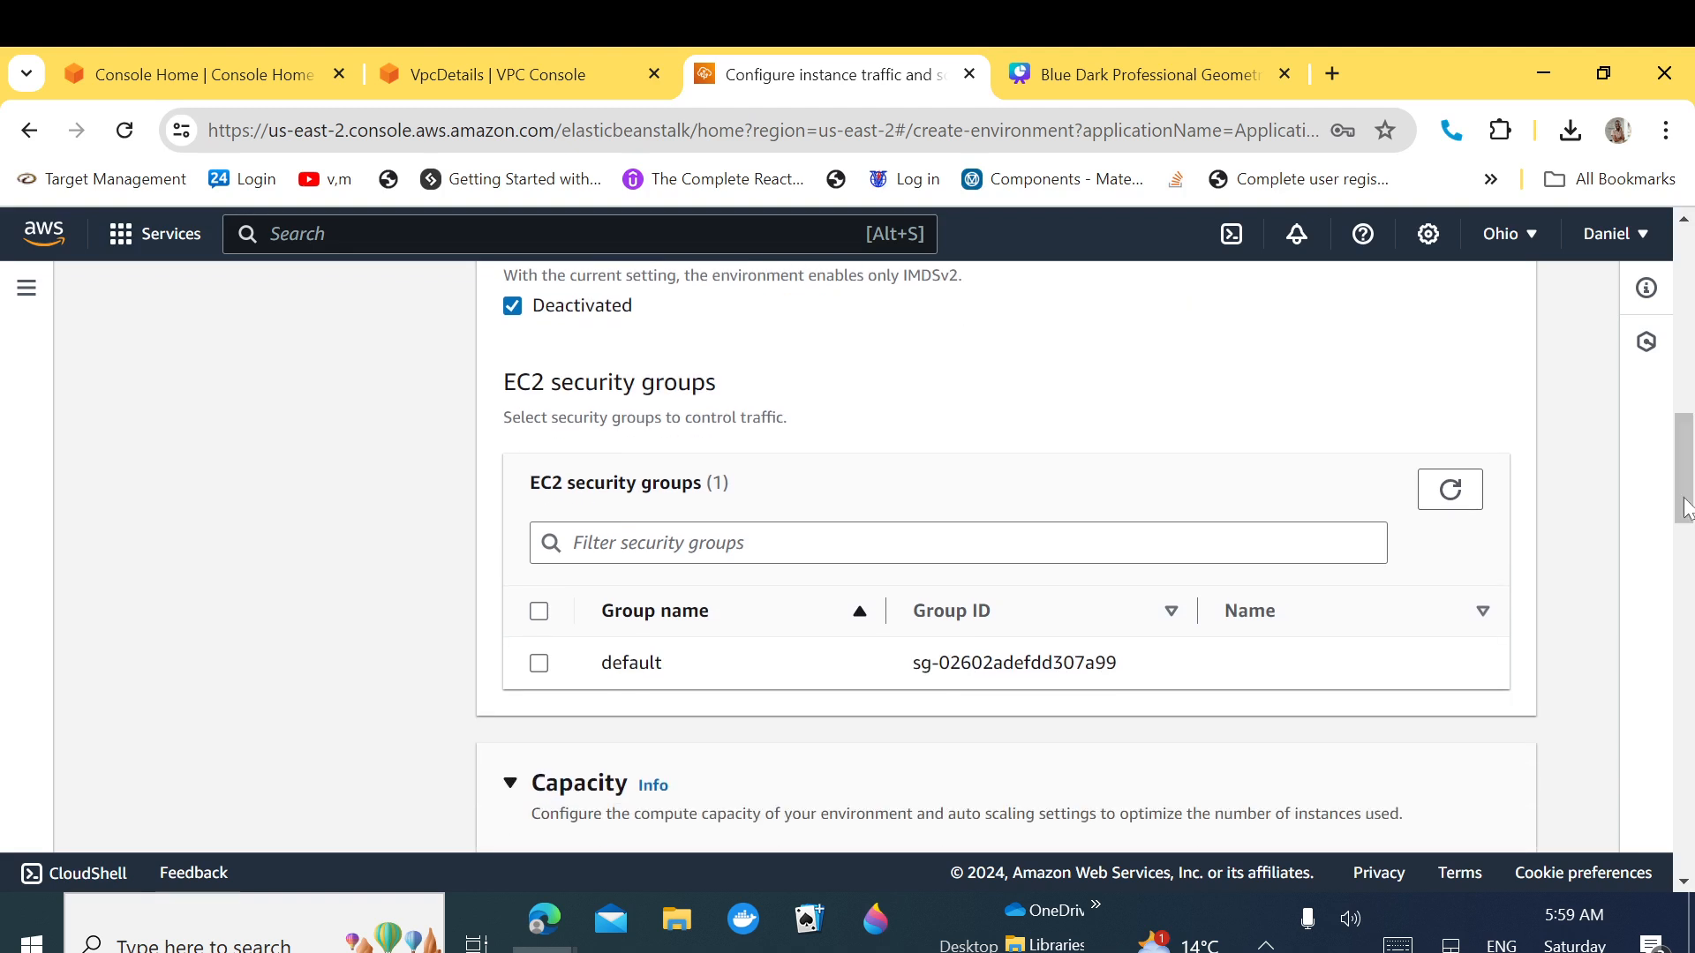
left_click(538, 664)
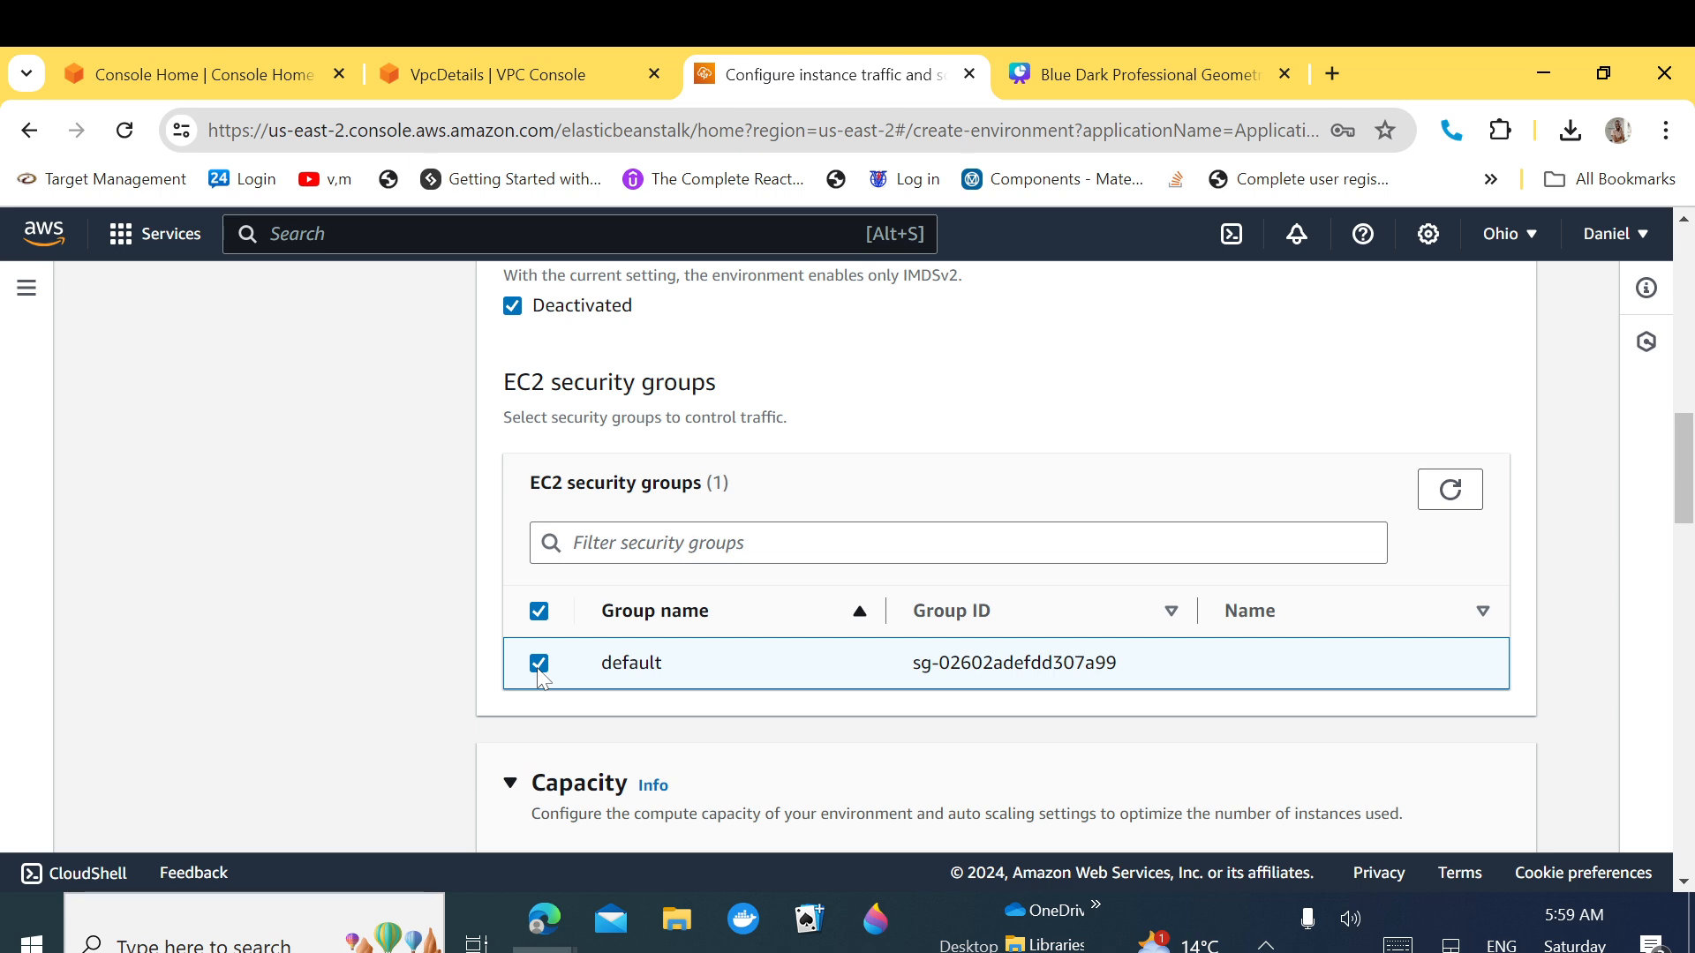
left_click(538, 671)
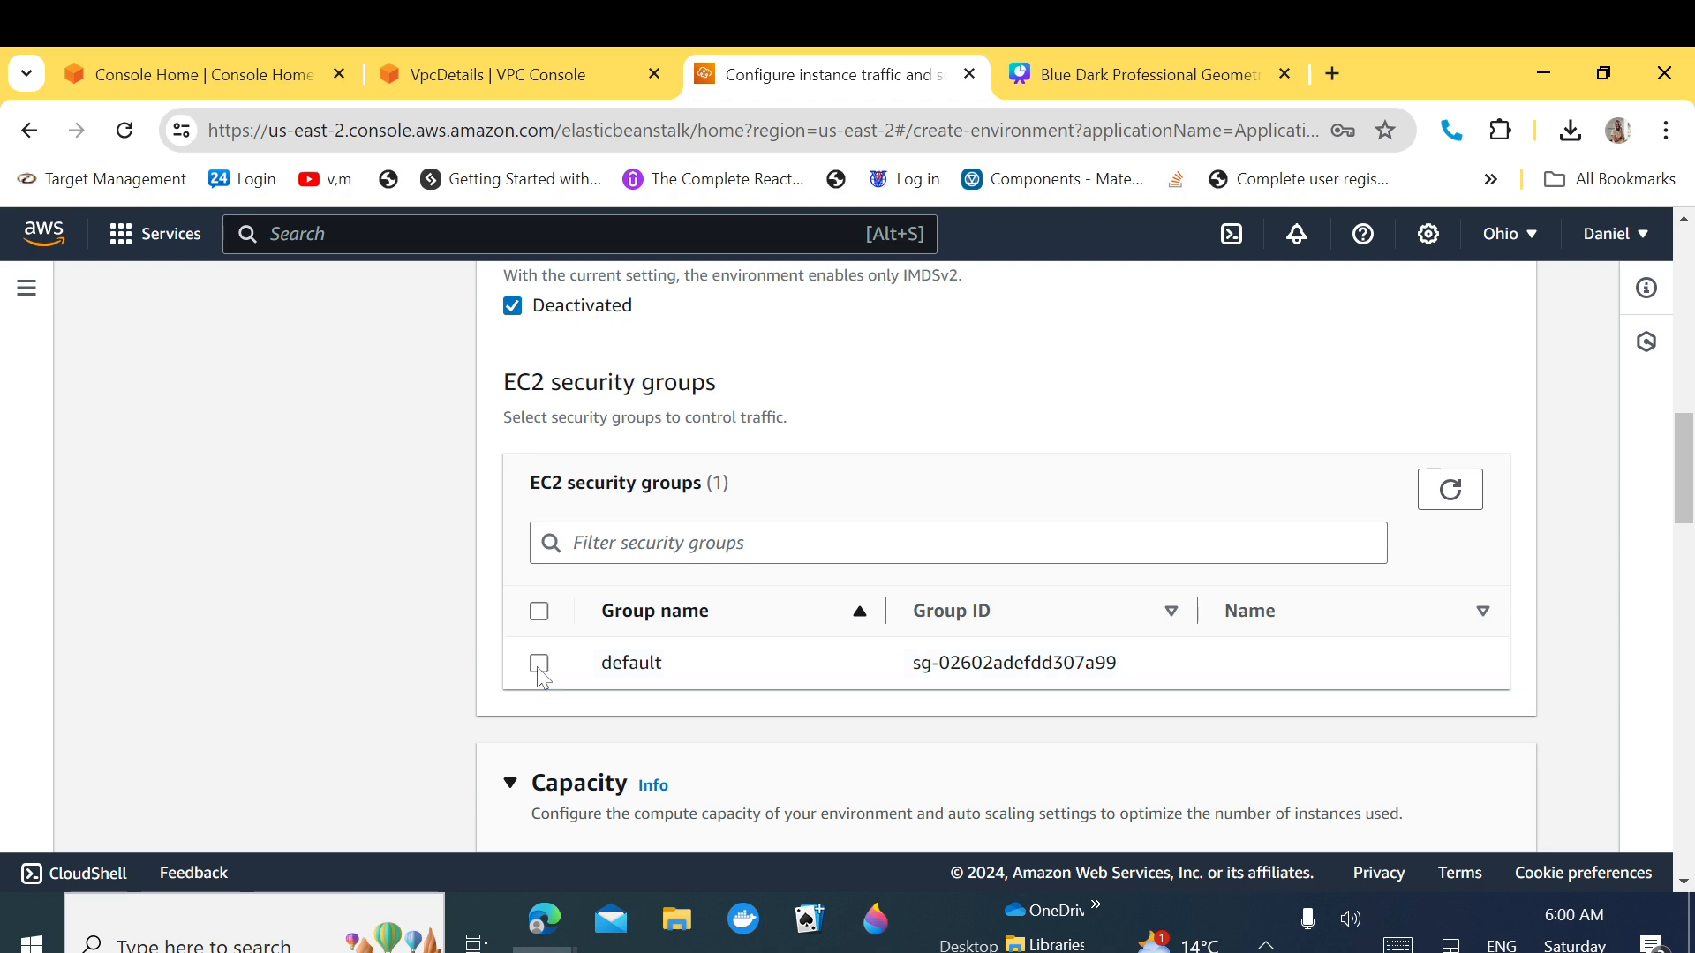
left_click(540, 673)
left_click(540, 673)
left_click_drag(1671, 497, 1686, 645)
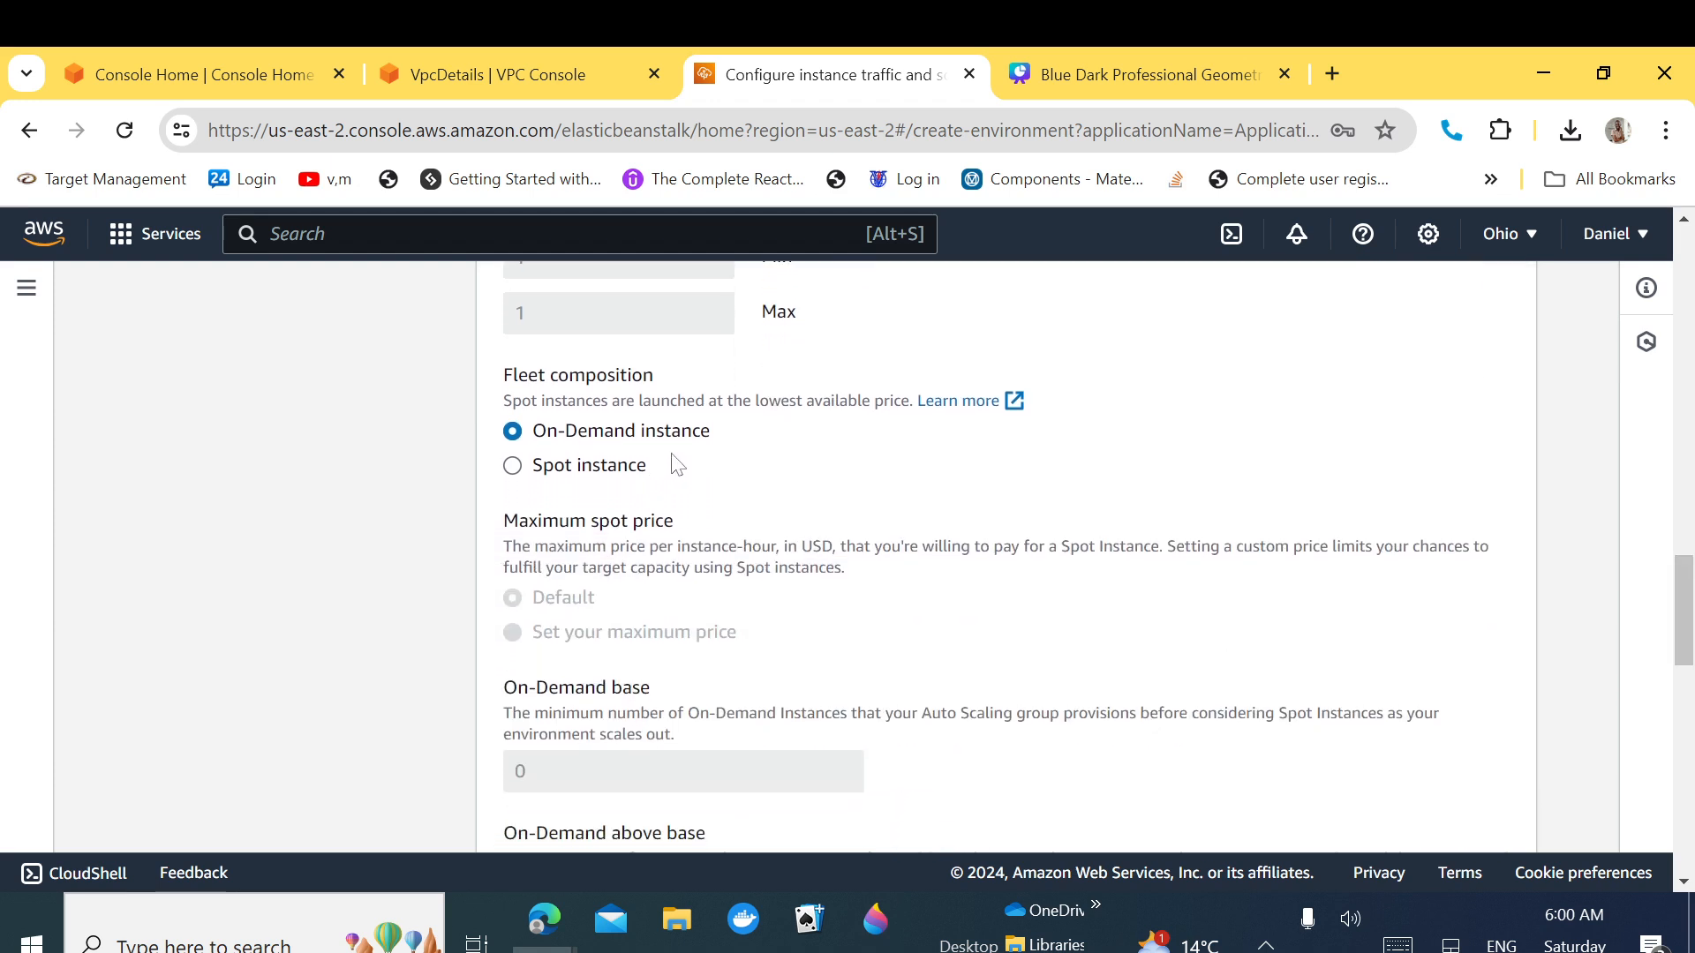
left_click_drag(653, 465, 530, 470)
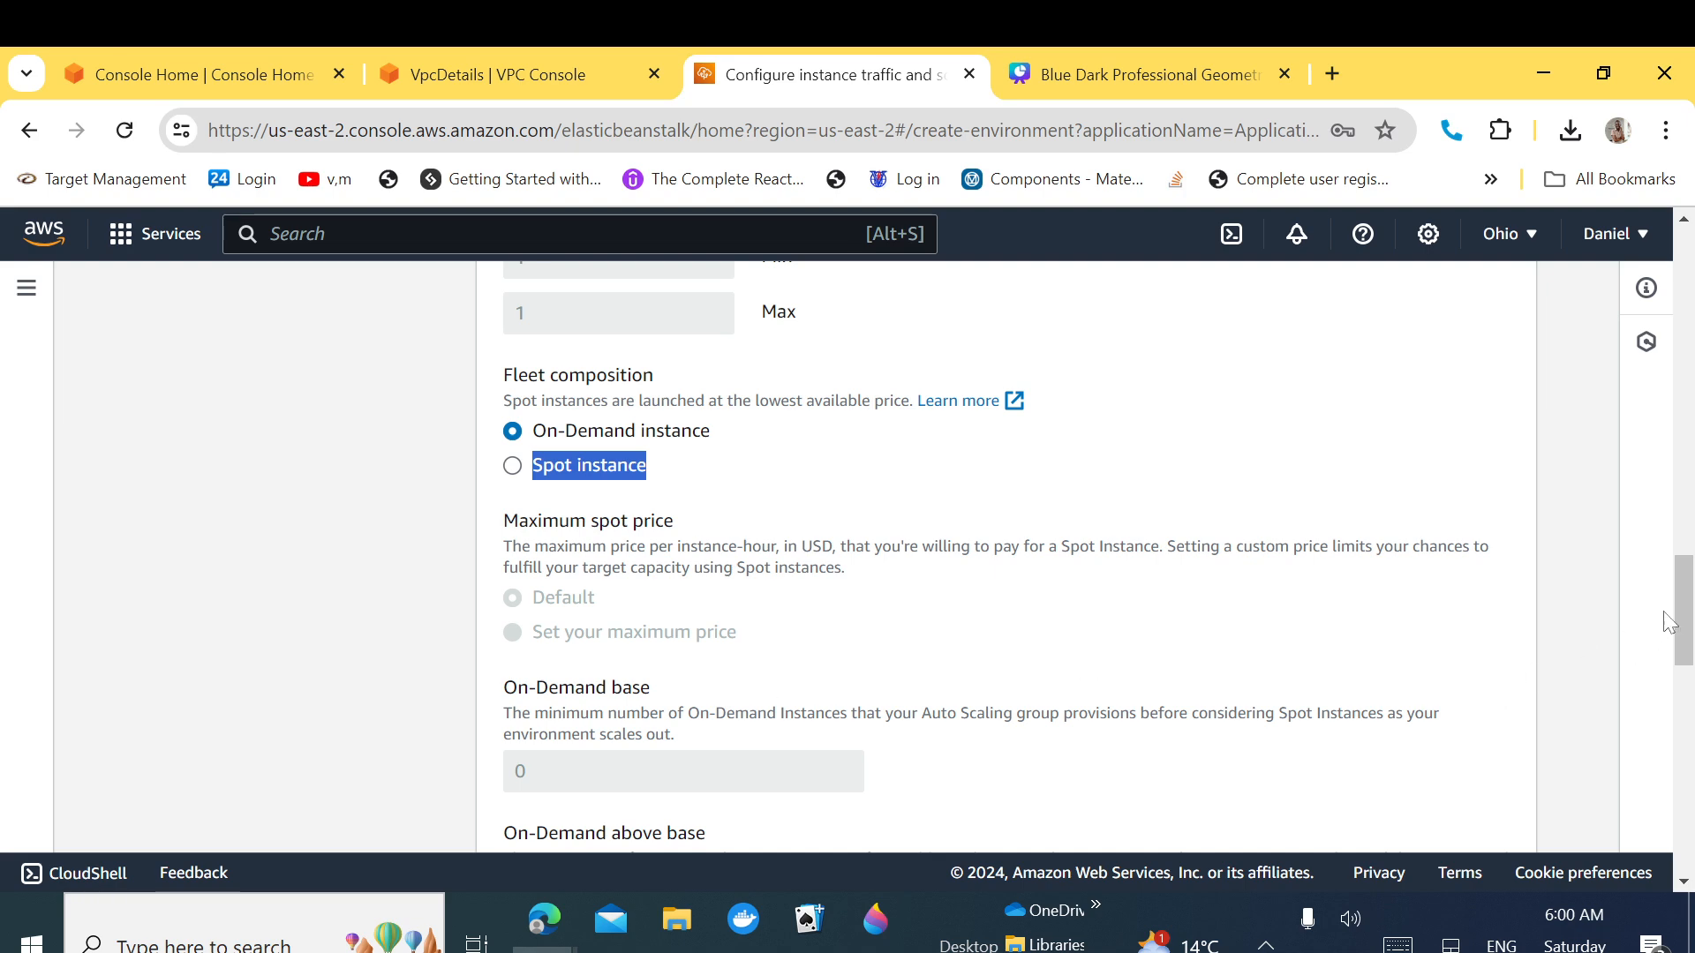
left_click_drag(1684, 626, 1666, 784)
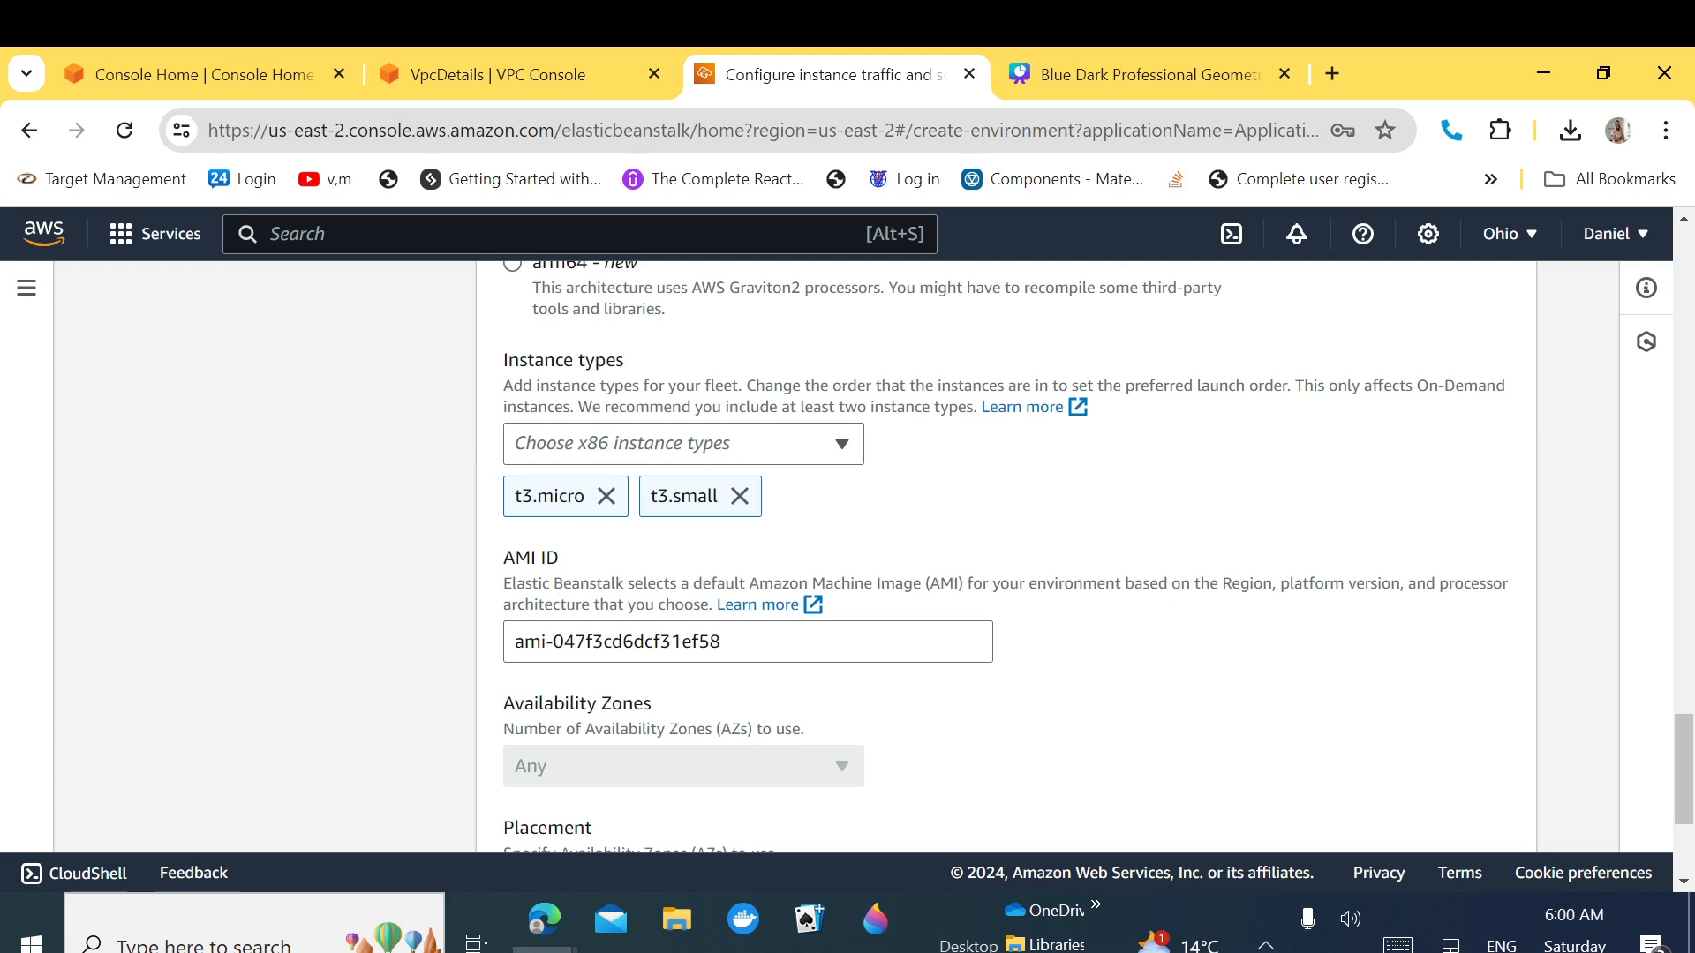
left_click_drag(1686, 750, 1686, 816)
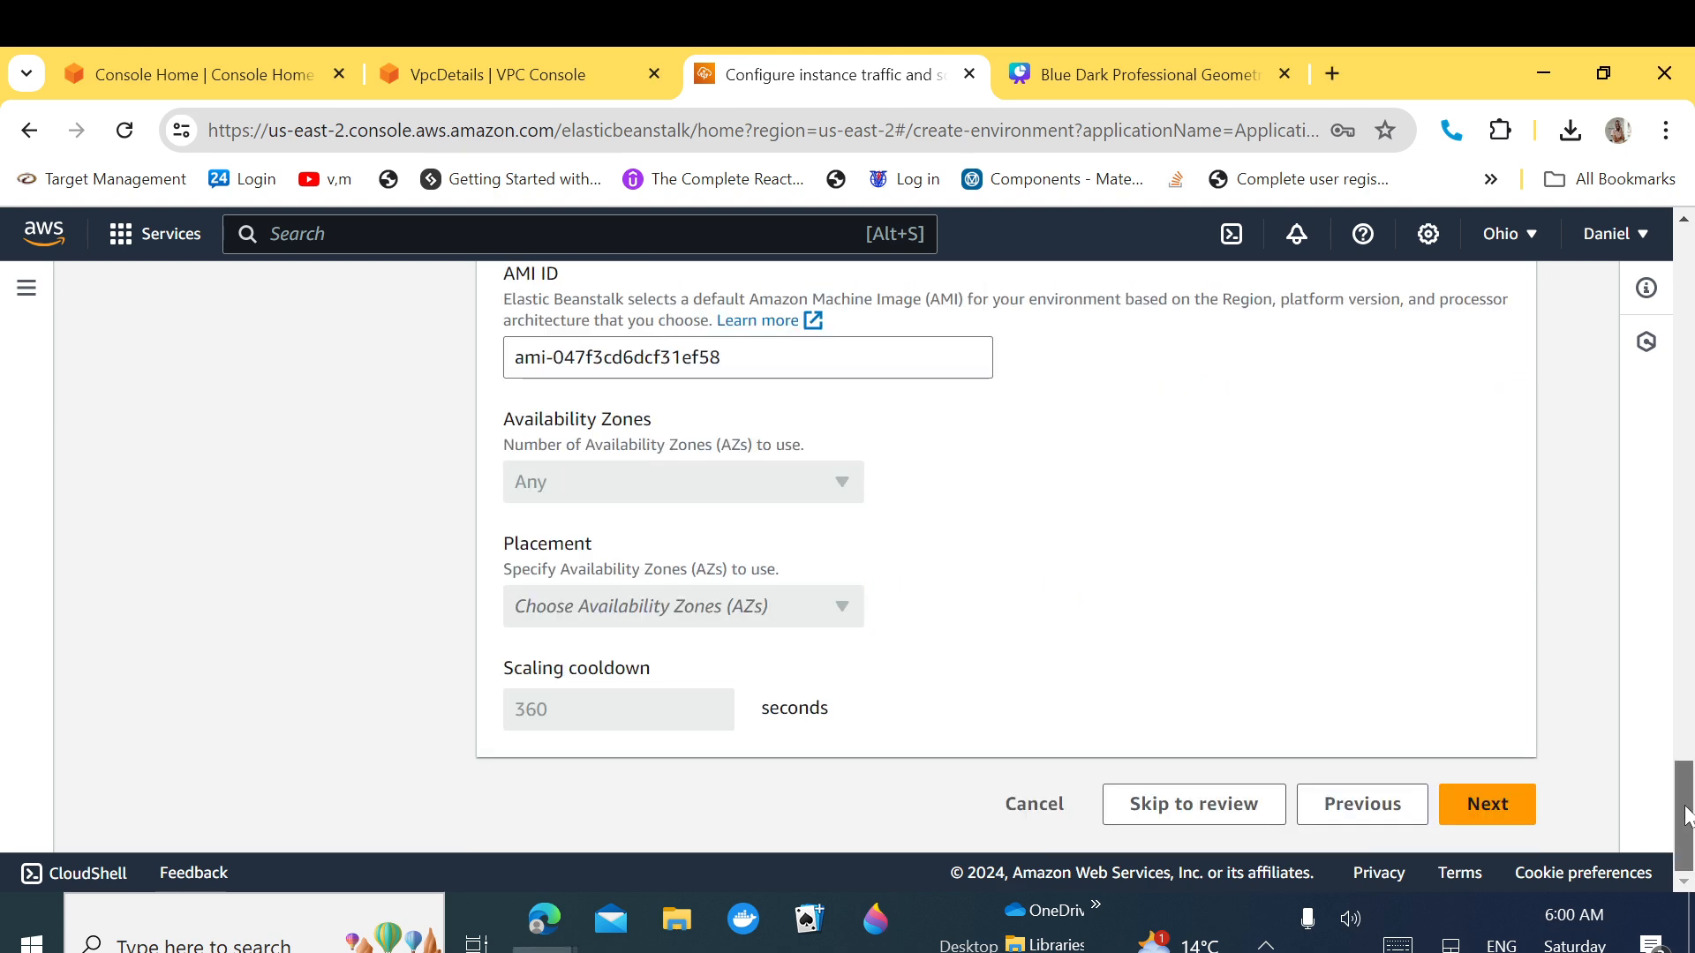
Step: Advance to the updates, monitoring and logging step and confirm the proxy server stays Nginx
left_click(1492, 808)
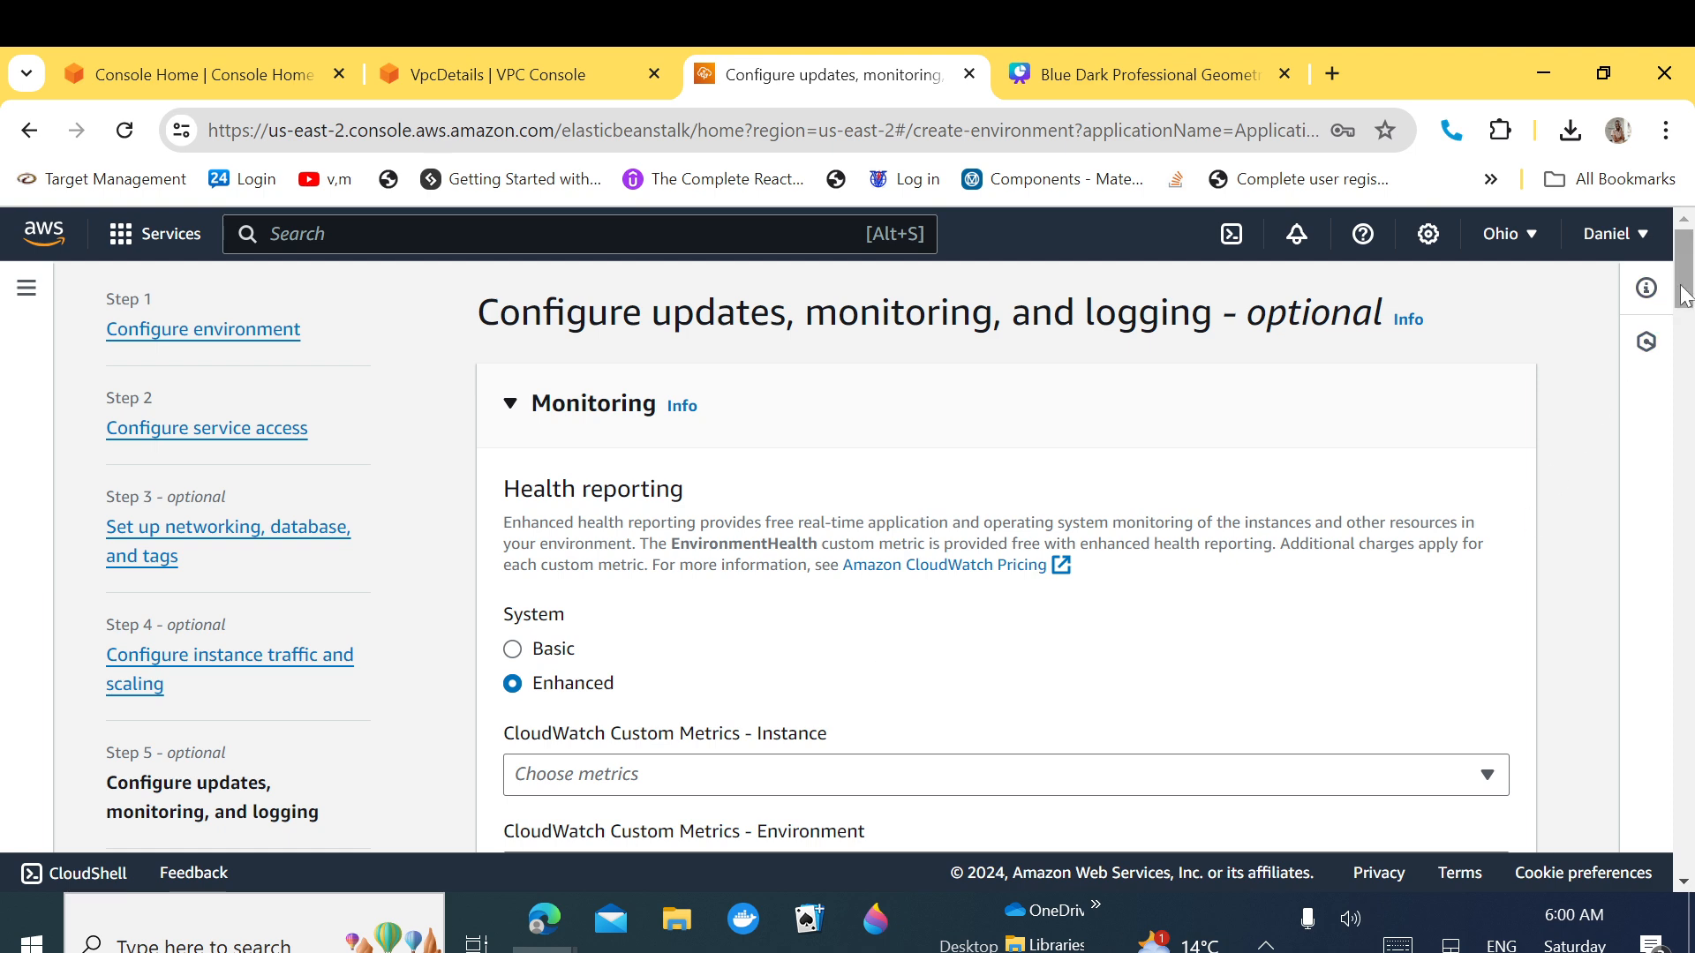
left_click_drag(1685, 301, 1691, 668)
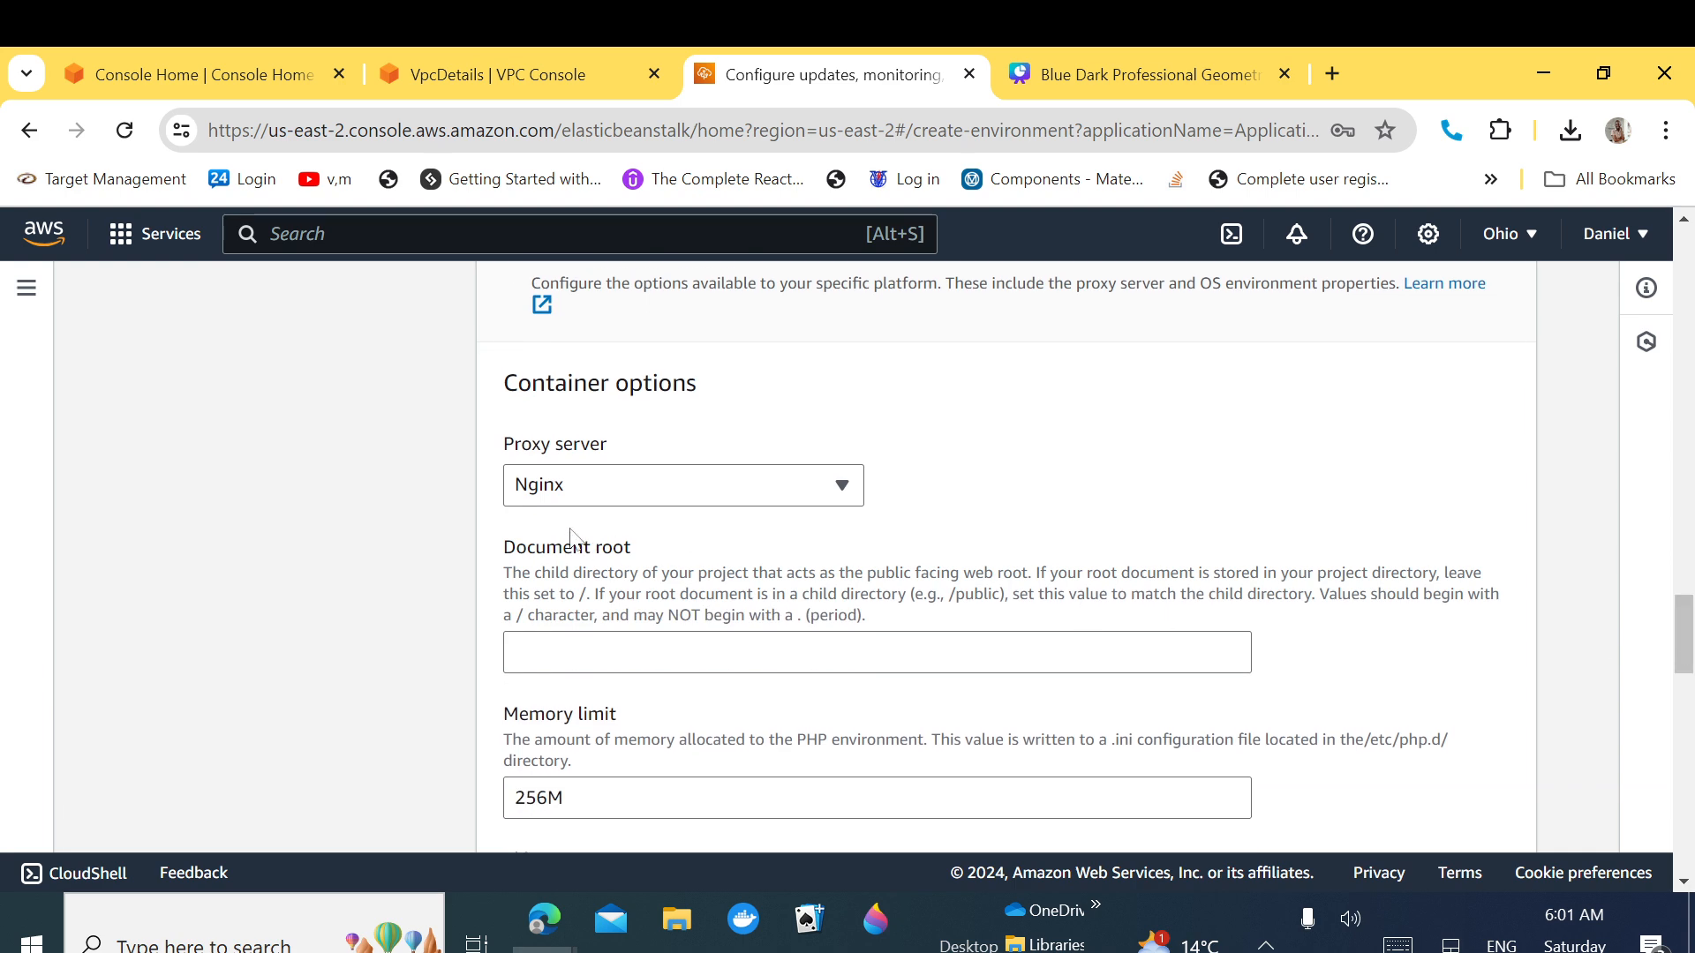
left_click(668, 493)
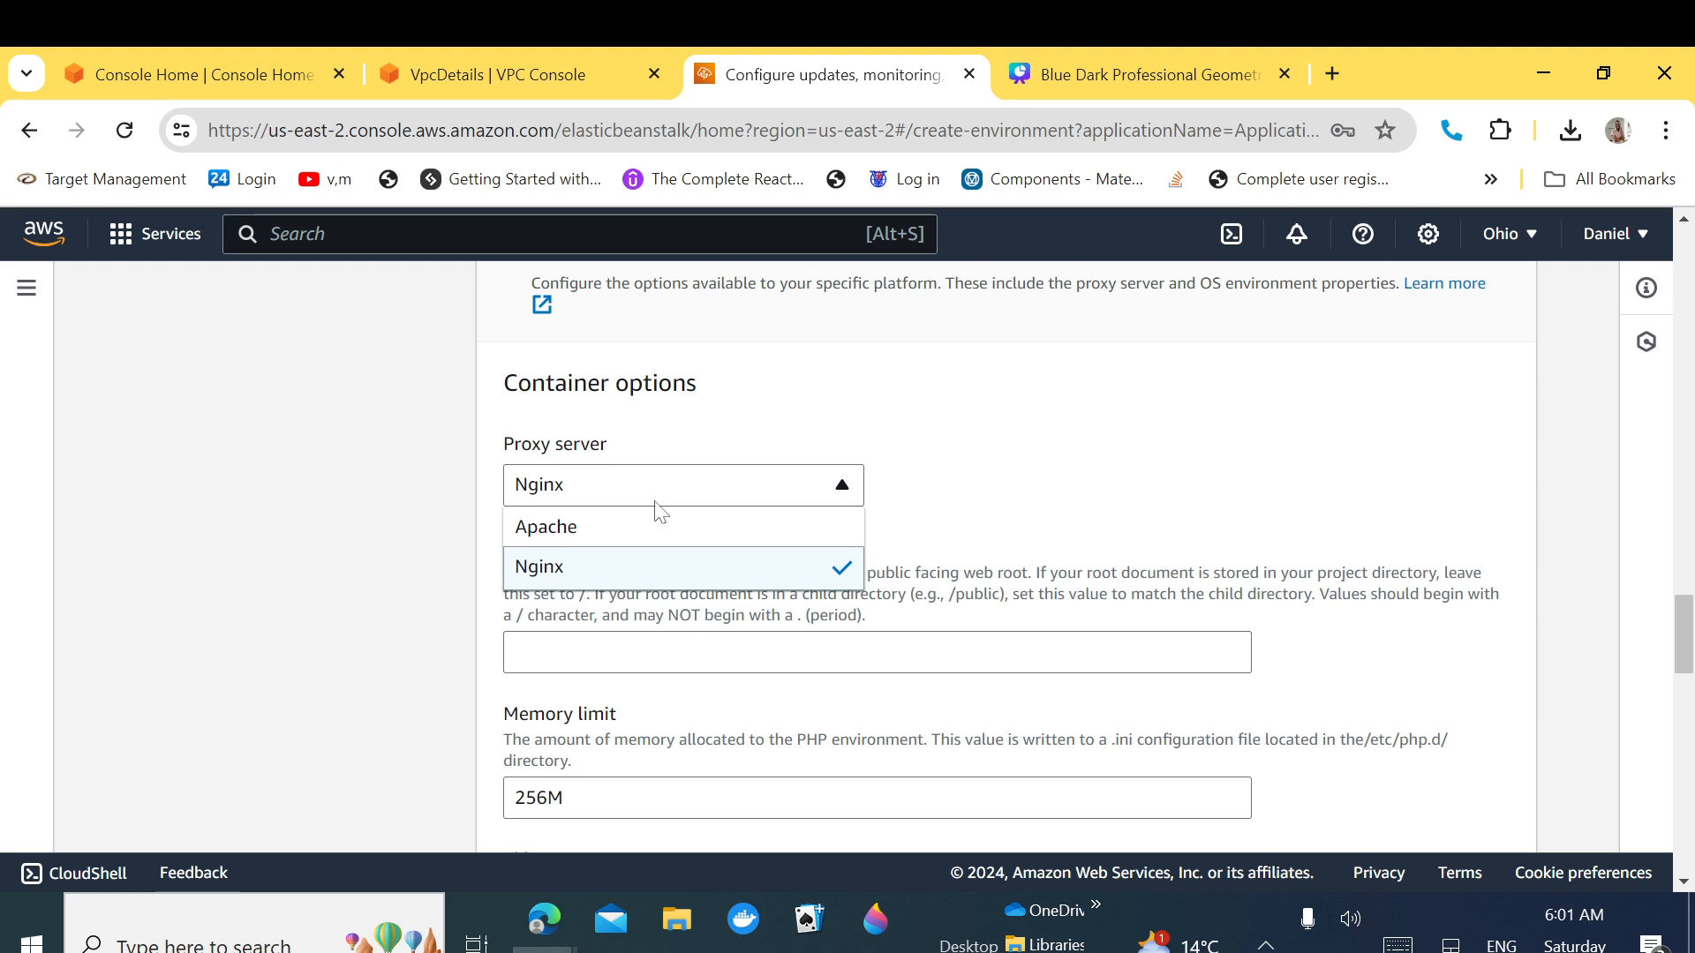
left_click(657, 572)
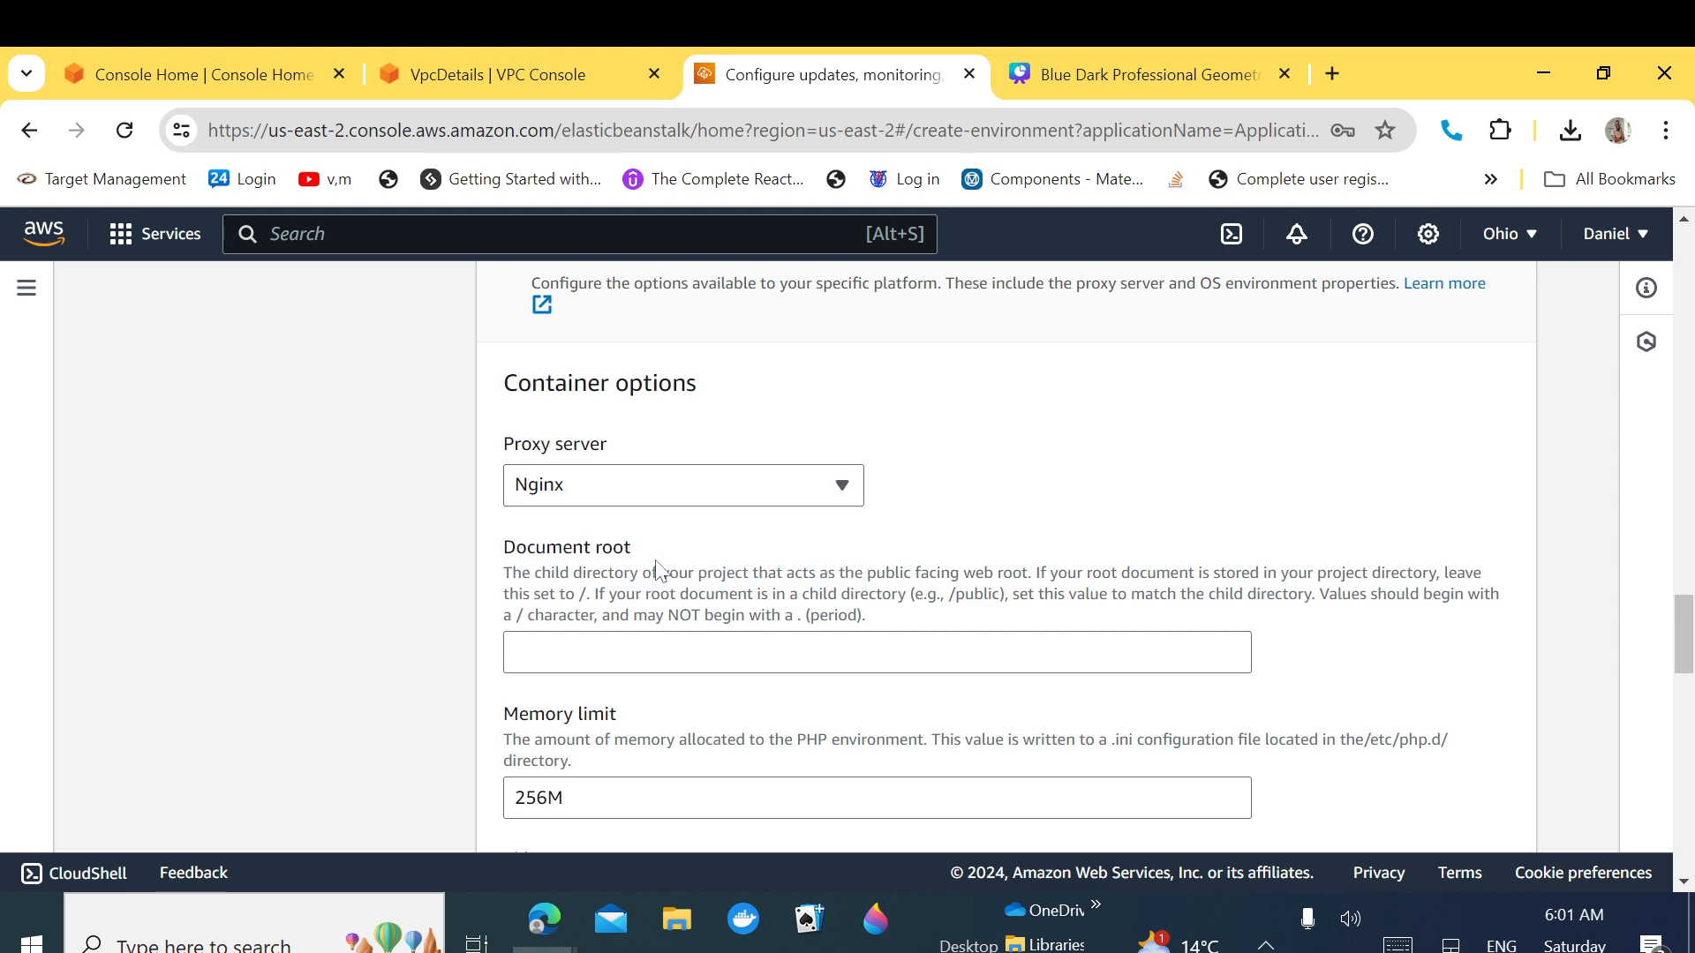
Step: Enter /public as the document root and proceed to the Review page
left_click(656, 652)
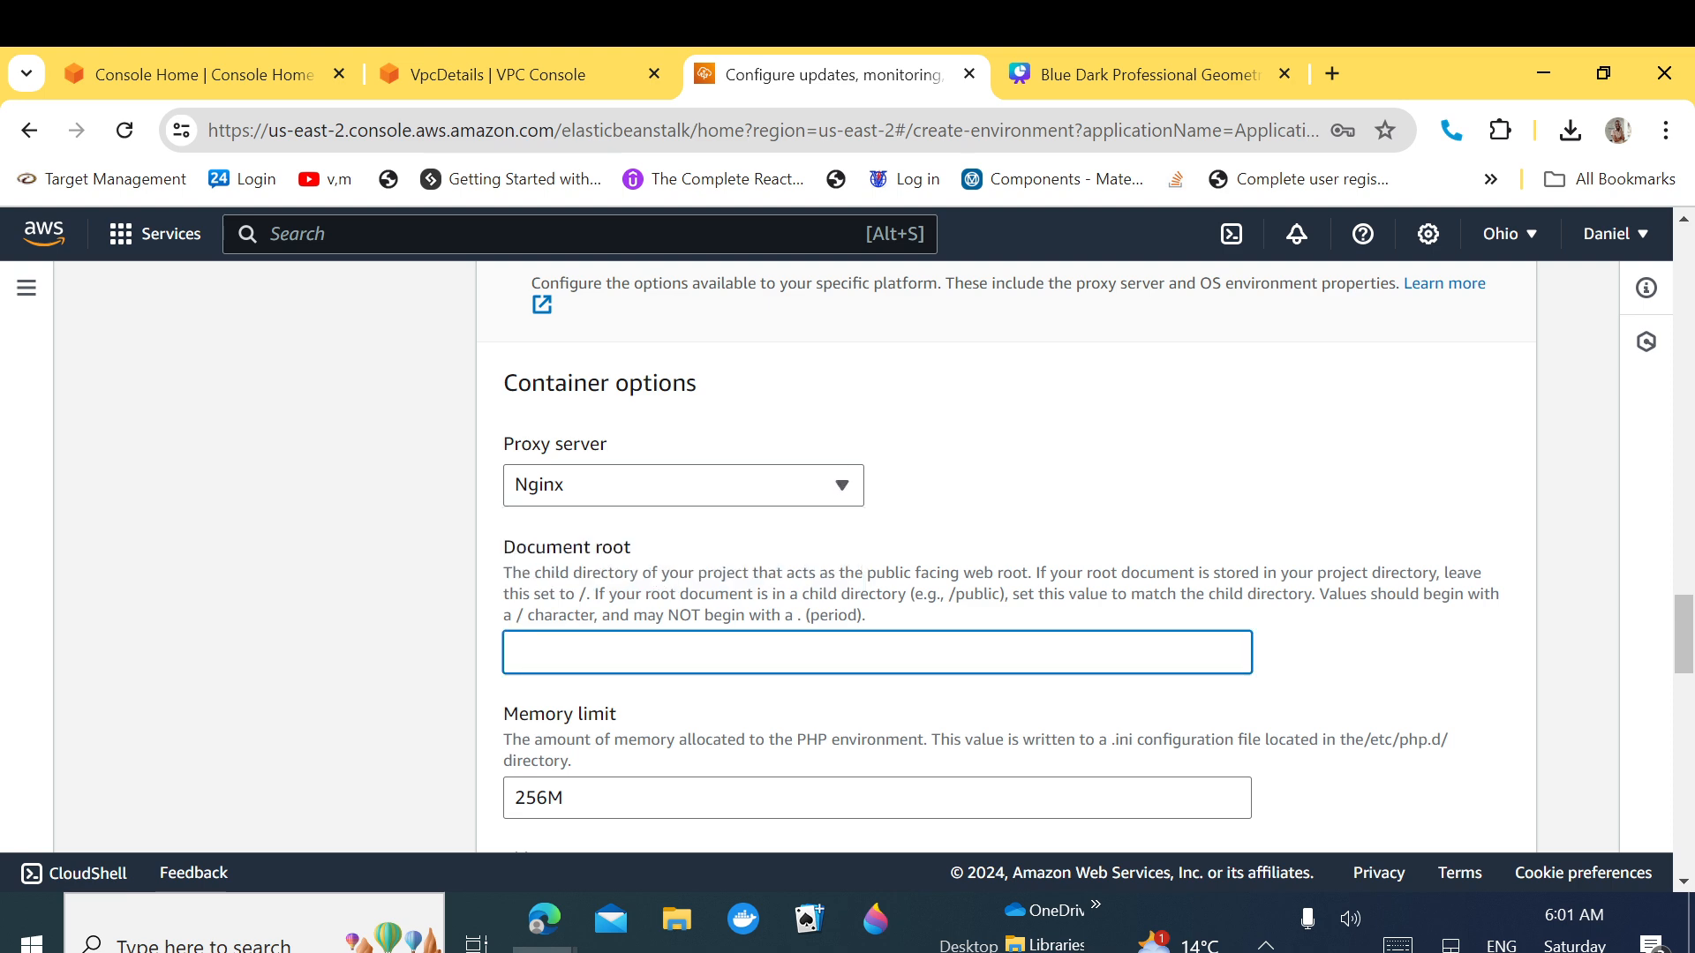
type("pu")
type("/")
type("publi")
key("shift+Left")
key("shift+Left")
key("shift+Left")
key("shift+Left")
key("shift+Left")
key("shift+Left")
key("shift+Left")
left_click(1336, 659)
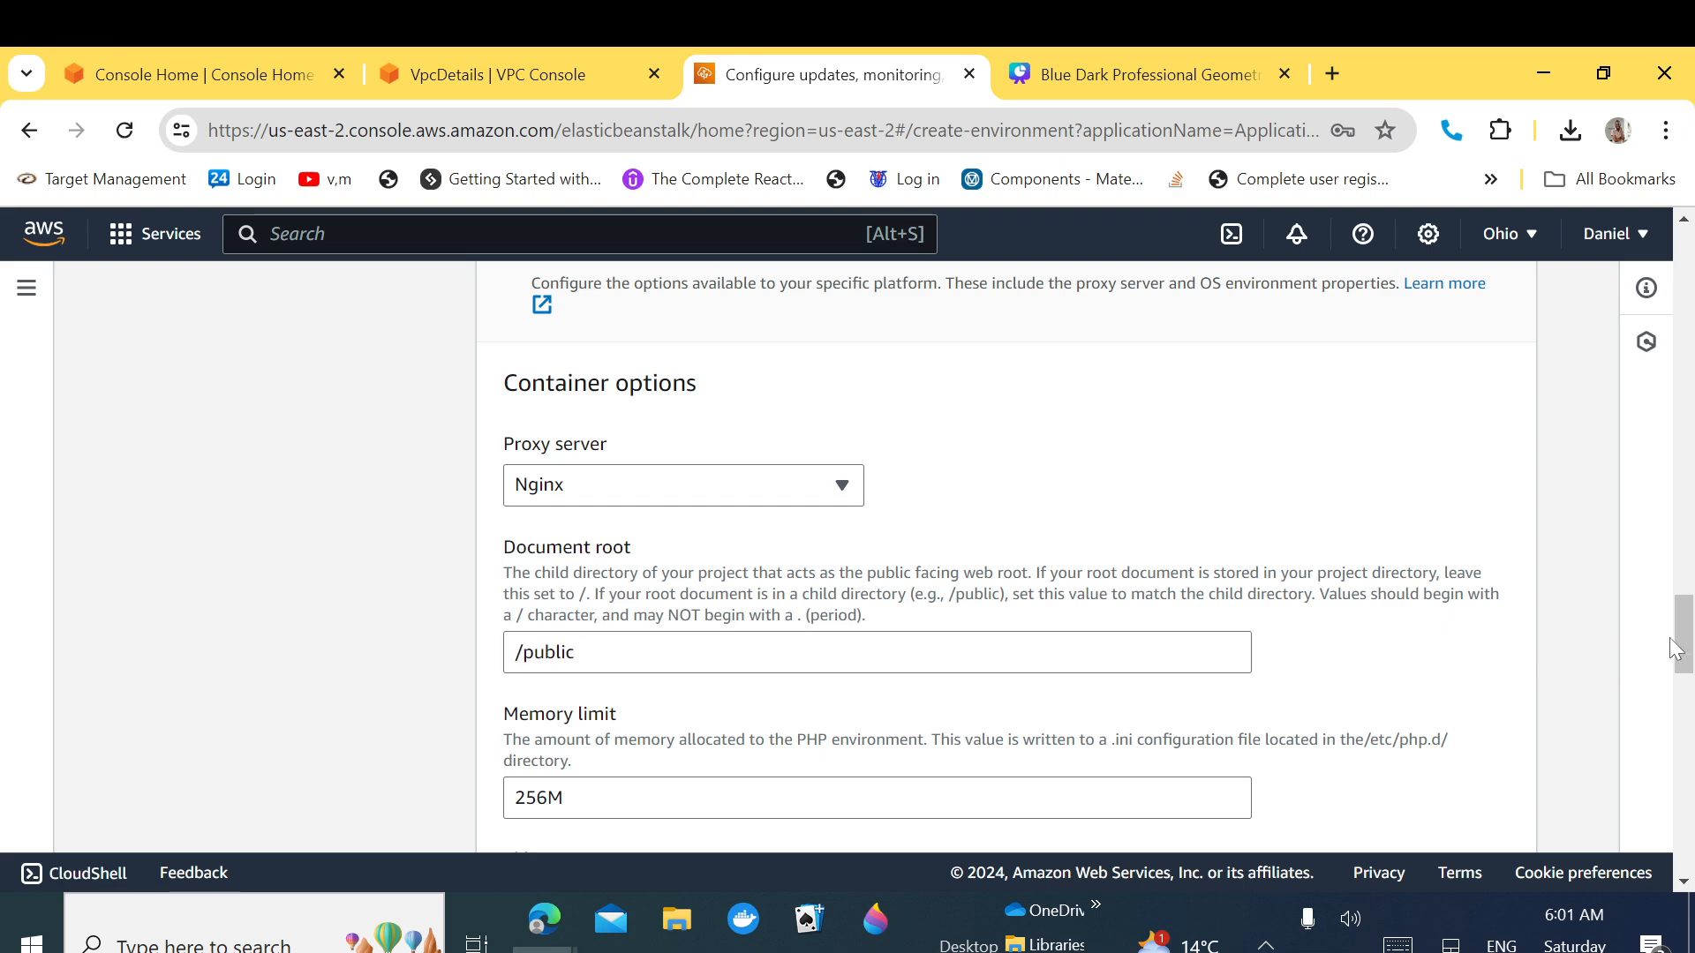
left_click_drag(1678, 646, 1681, 855)
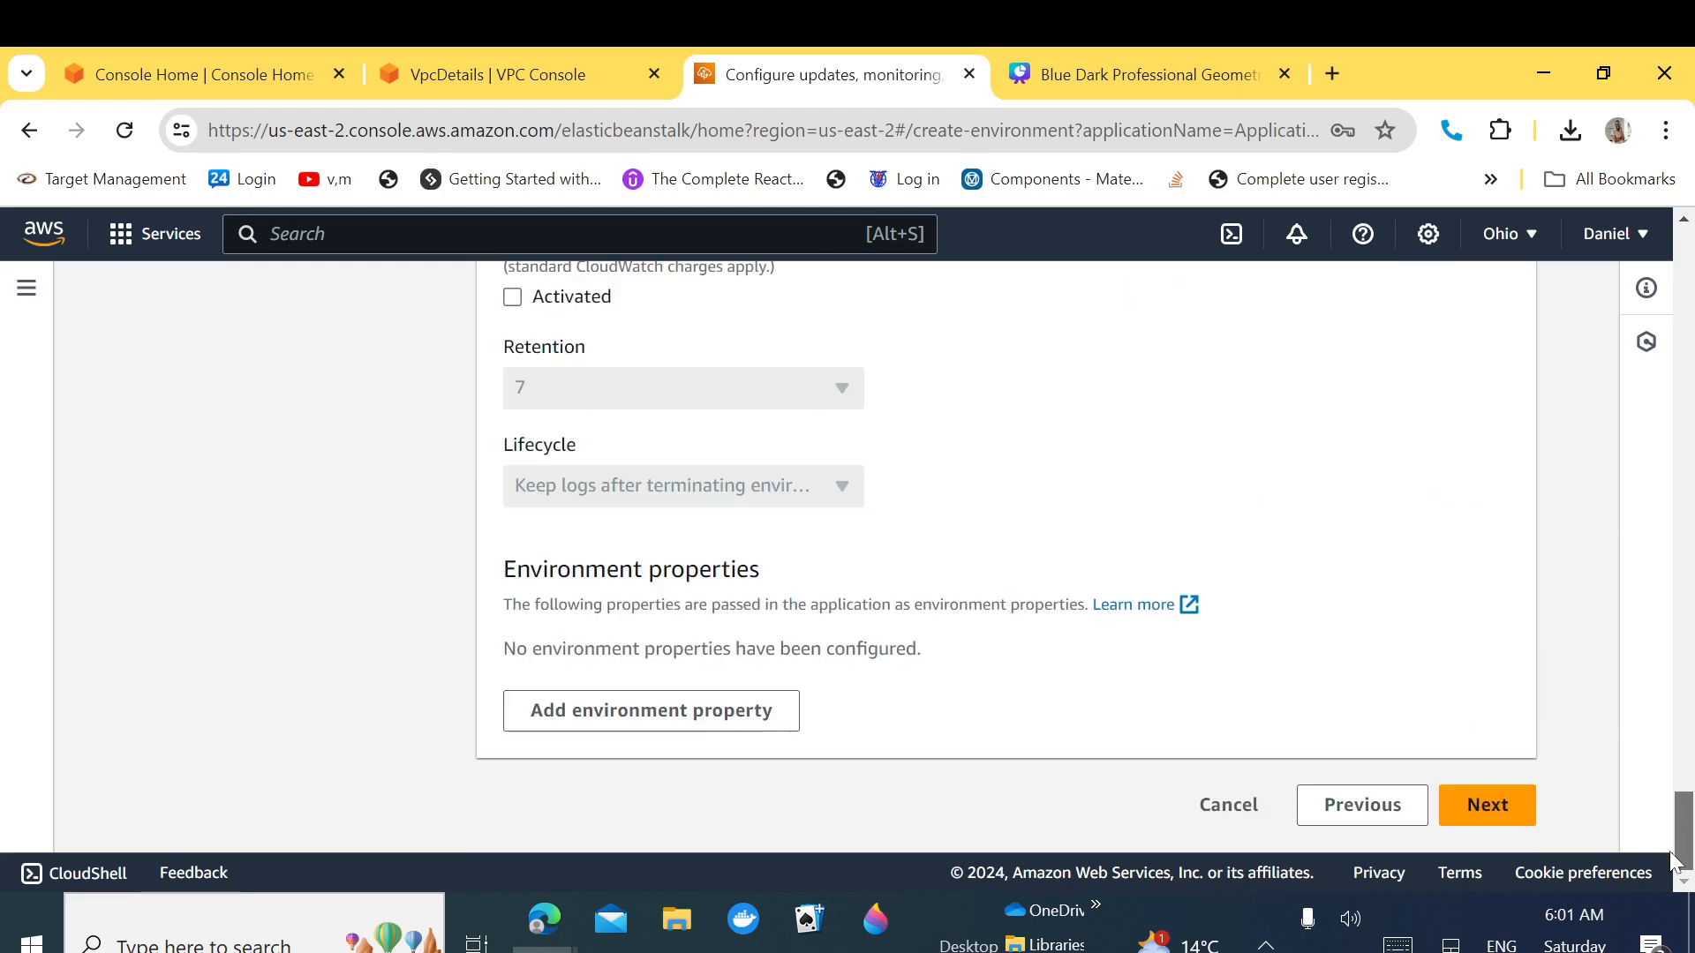
left_click(1486, 805)
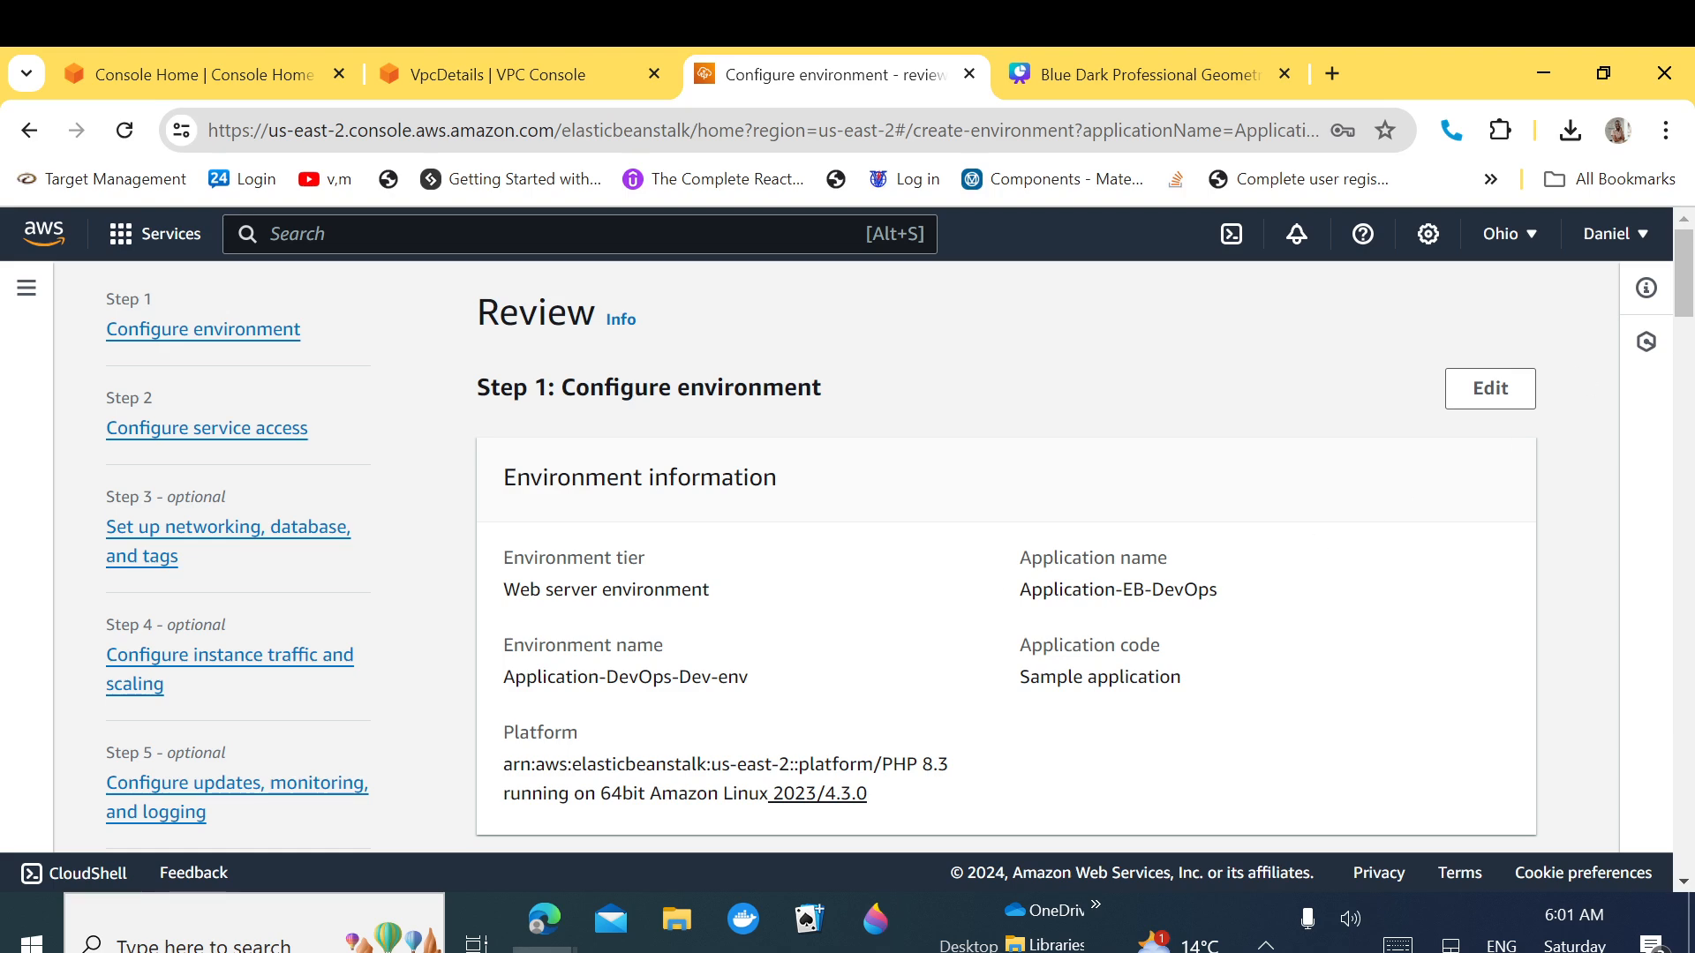
Step: Check the Review page through Environment properties and submit to launch Application-DevOps-Dev-env
scroll(891, 556, "down", 5)
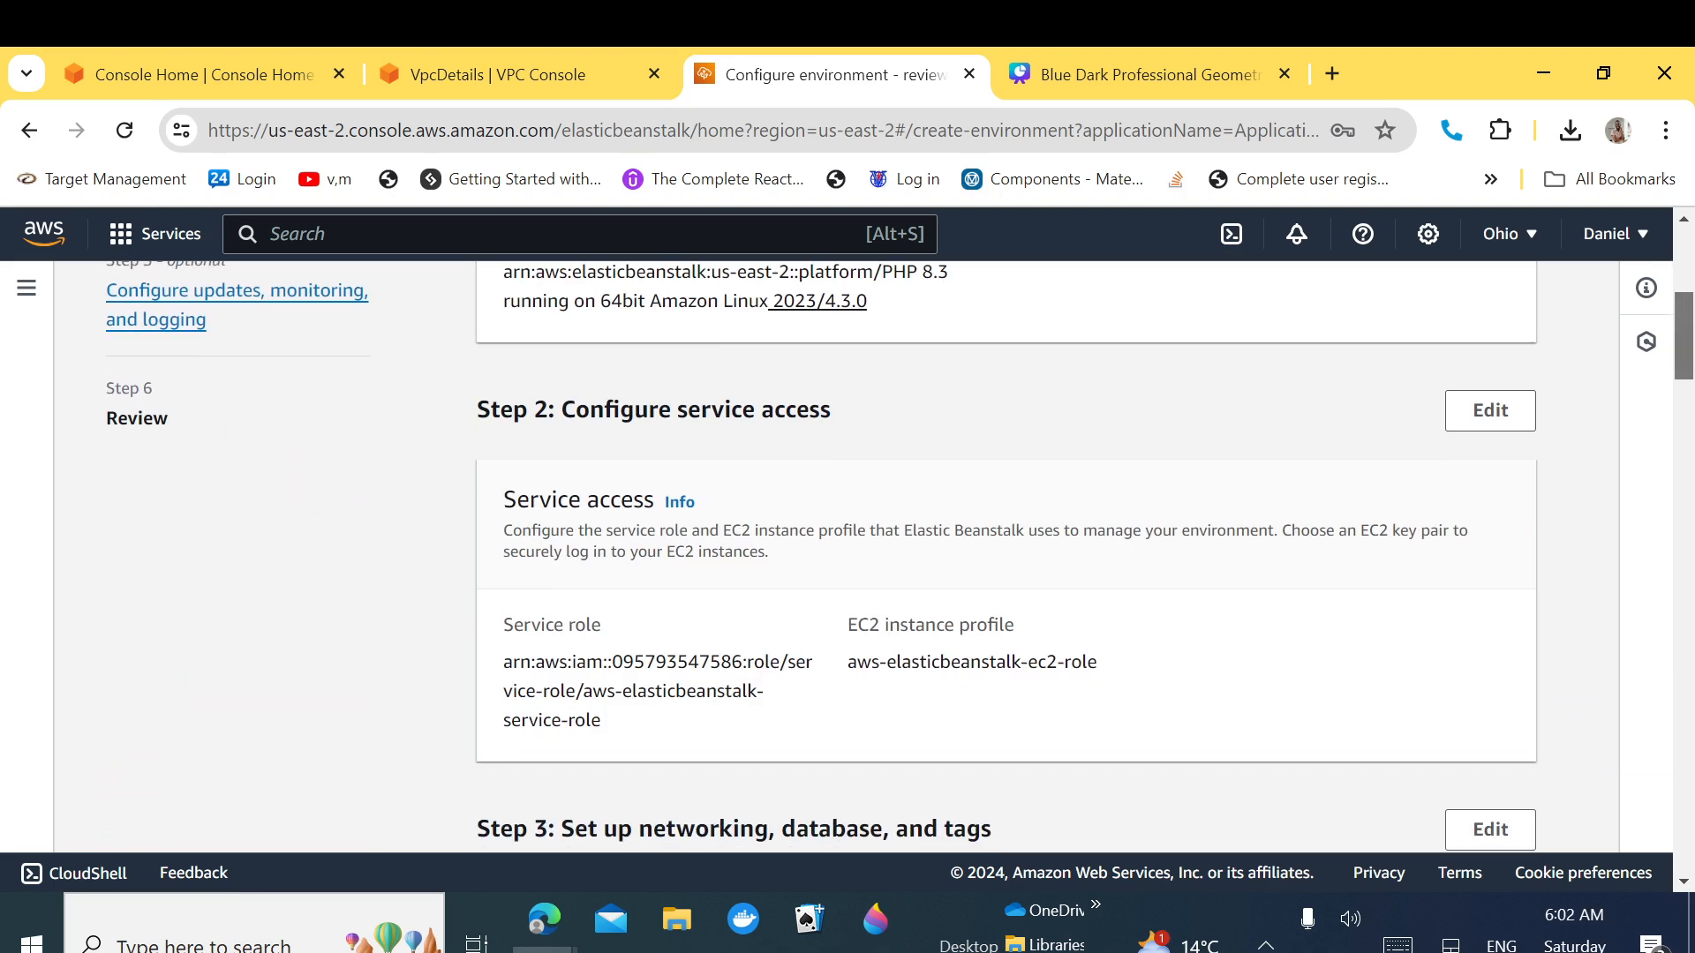
scroll(892, 556, "down", 10)
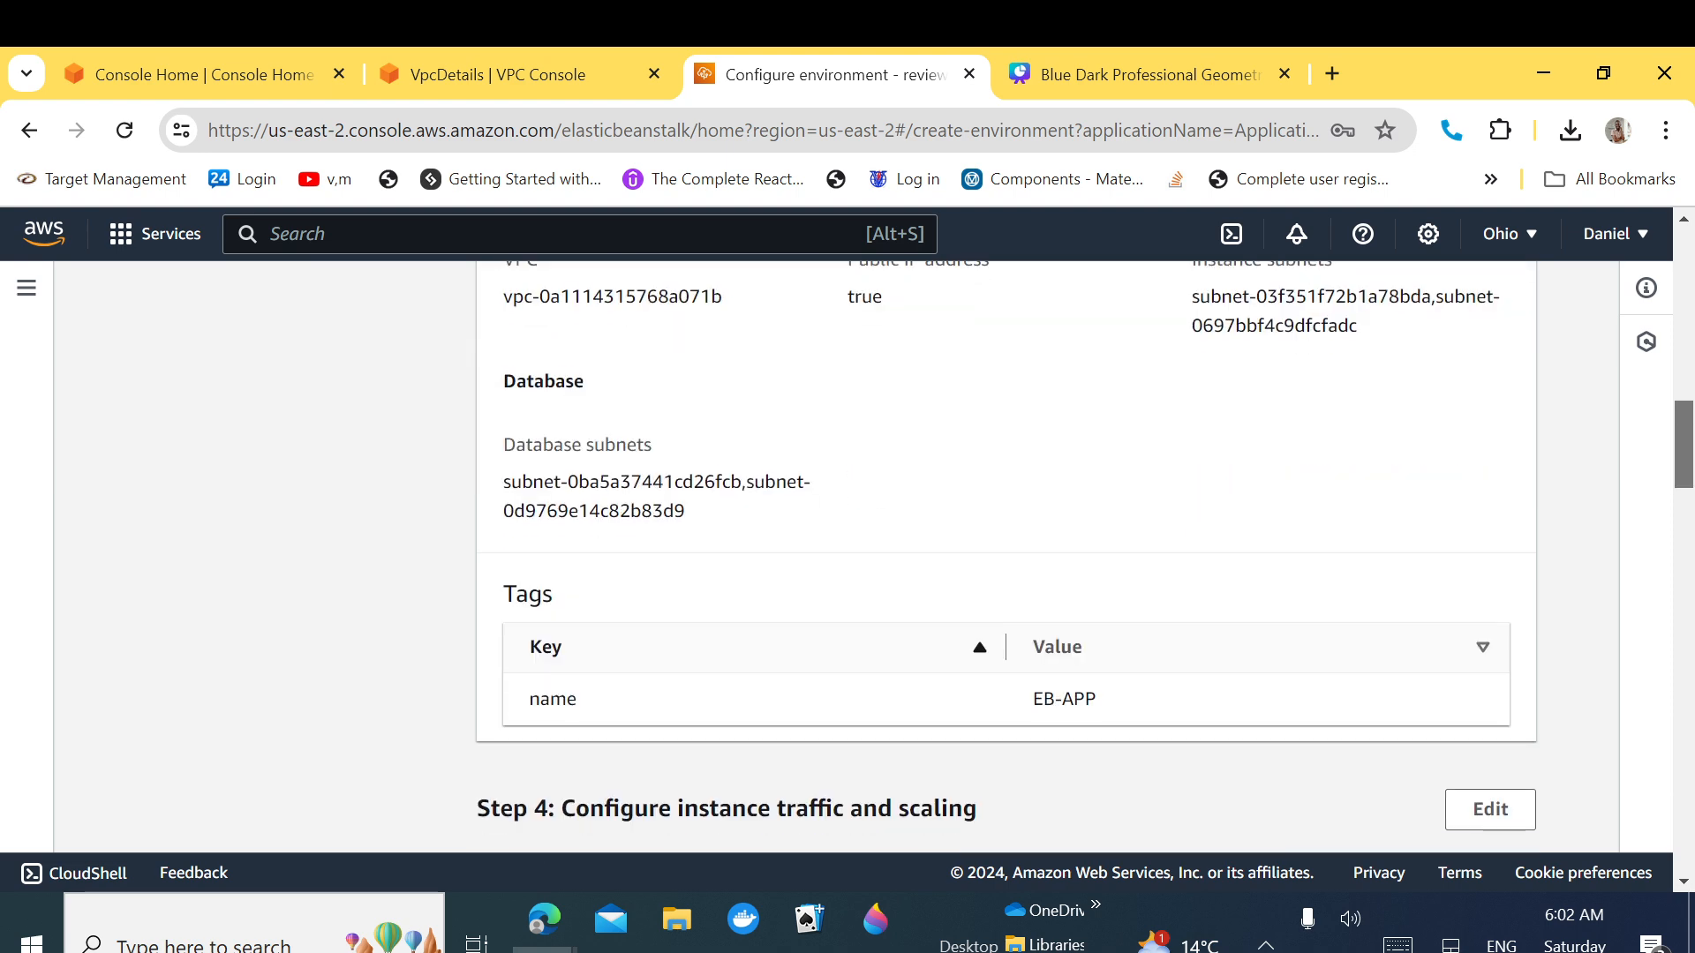
scroll(1690, 548, "down", 6)
left_click_drag(1689, 548, 1677, 874)
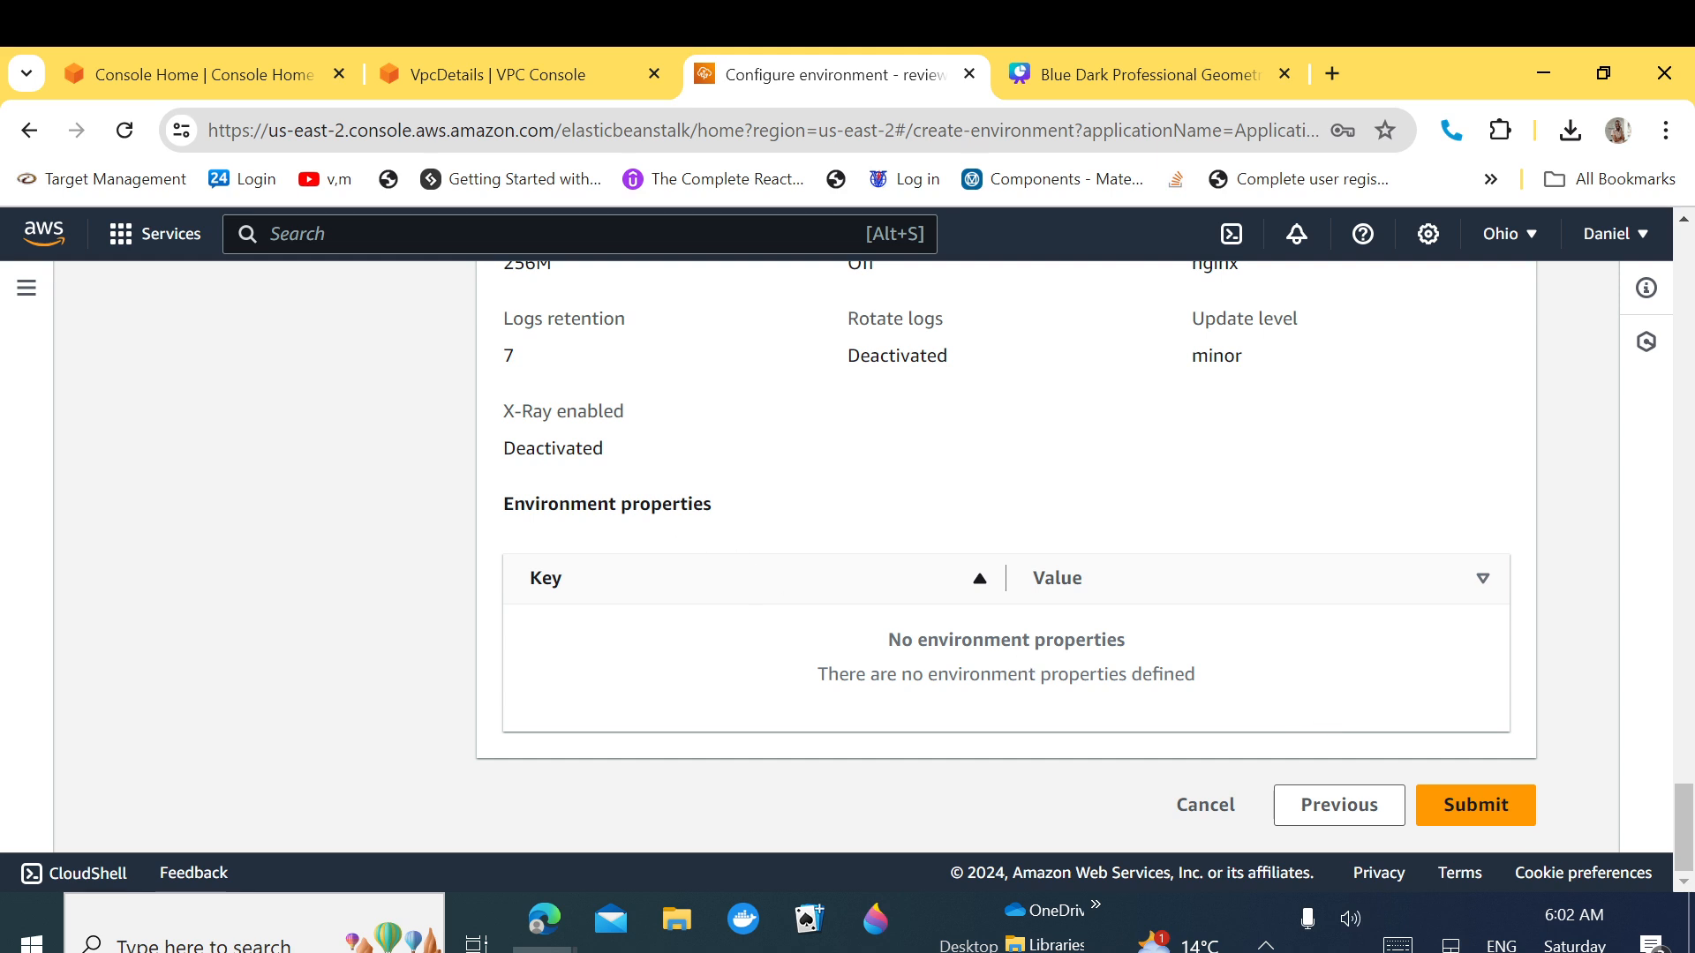
left_click_drag(735, 514, 499, 511)
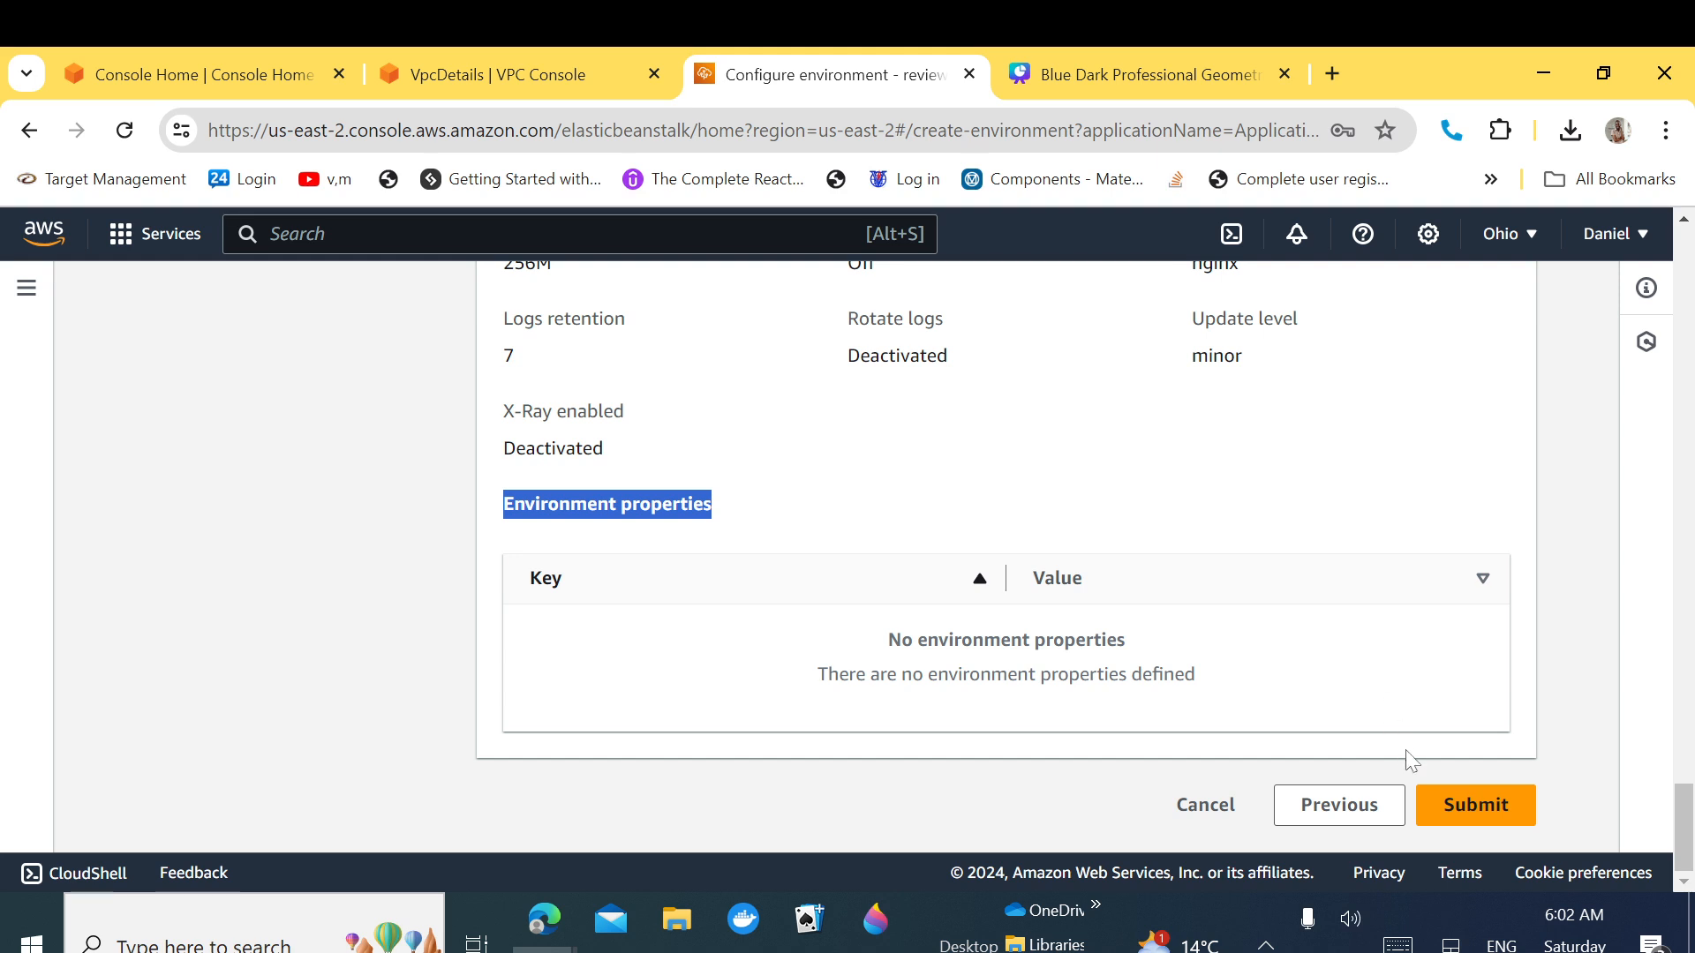
left_click(1467, 816)
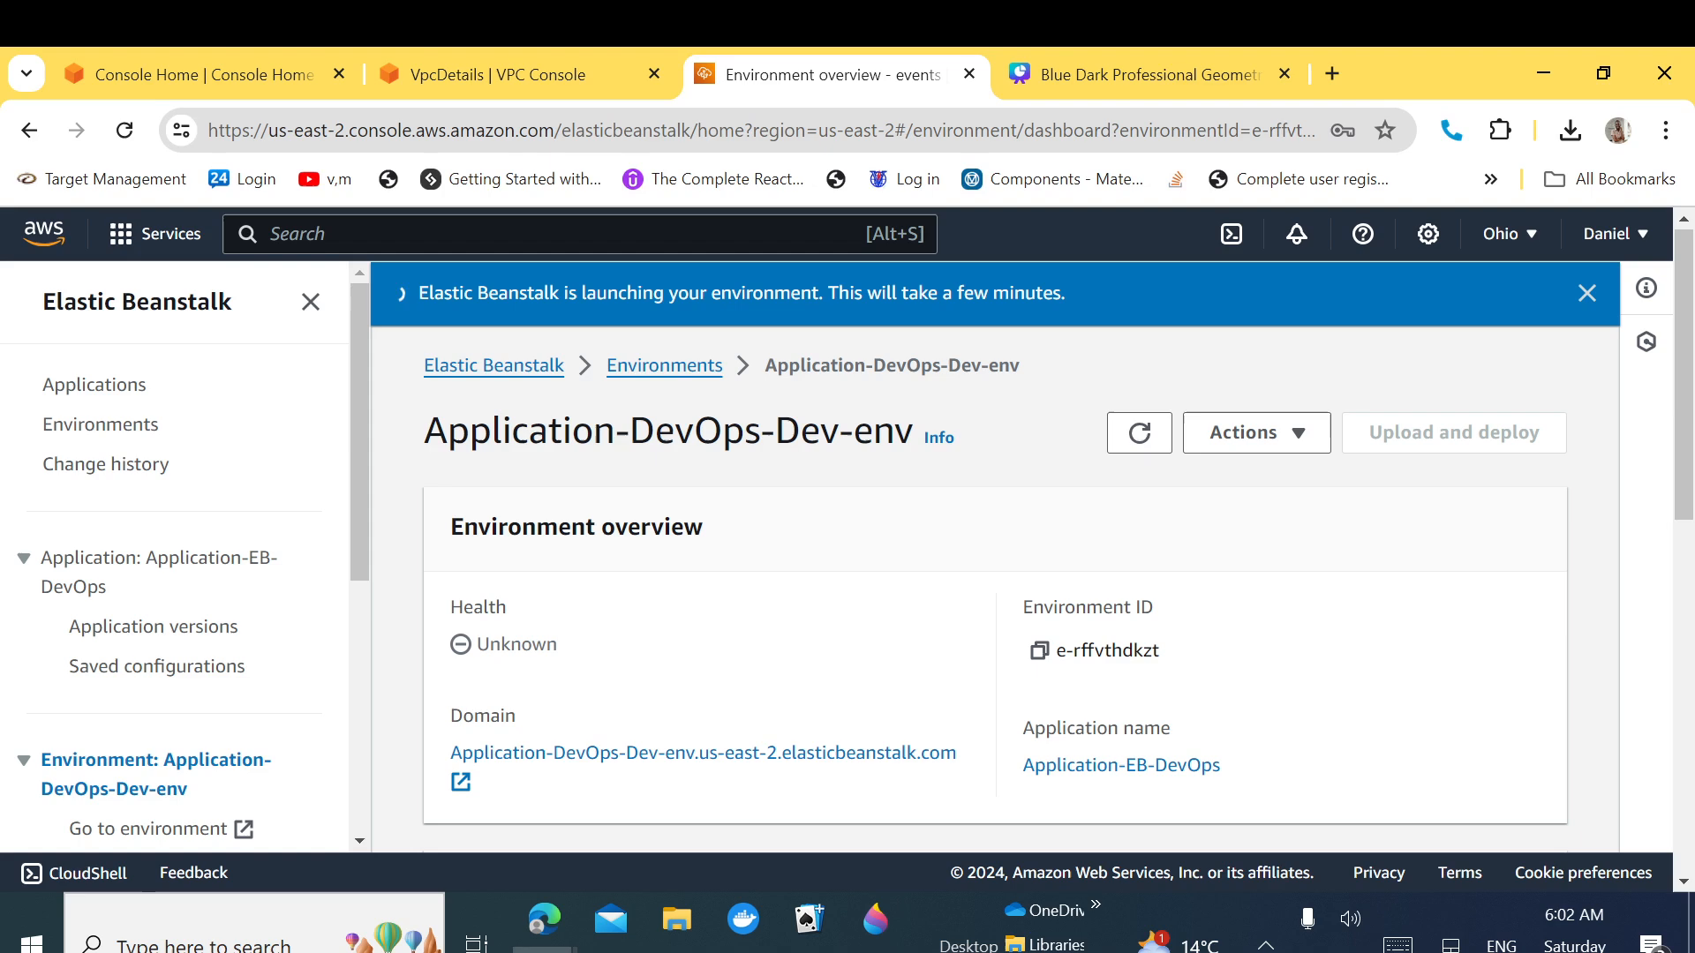
Step: Search for cloudformation and open the CloudFormation Stacks list in a new browser tab
key("alt+s")
type("clou")
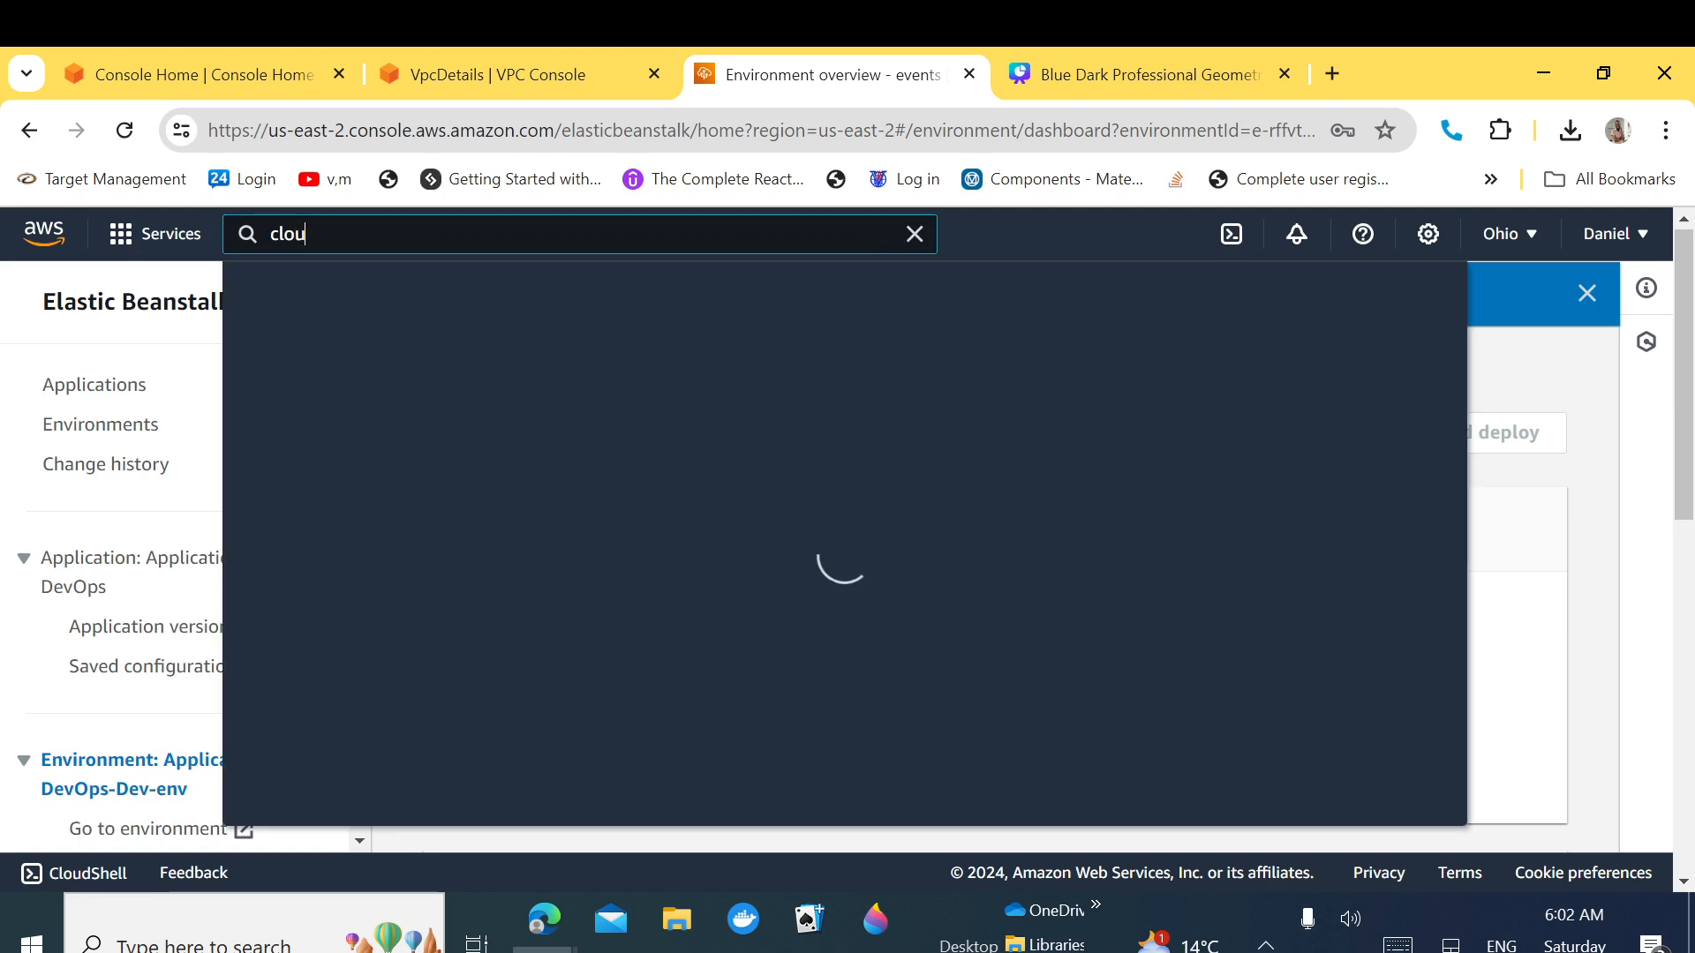
type("d")
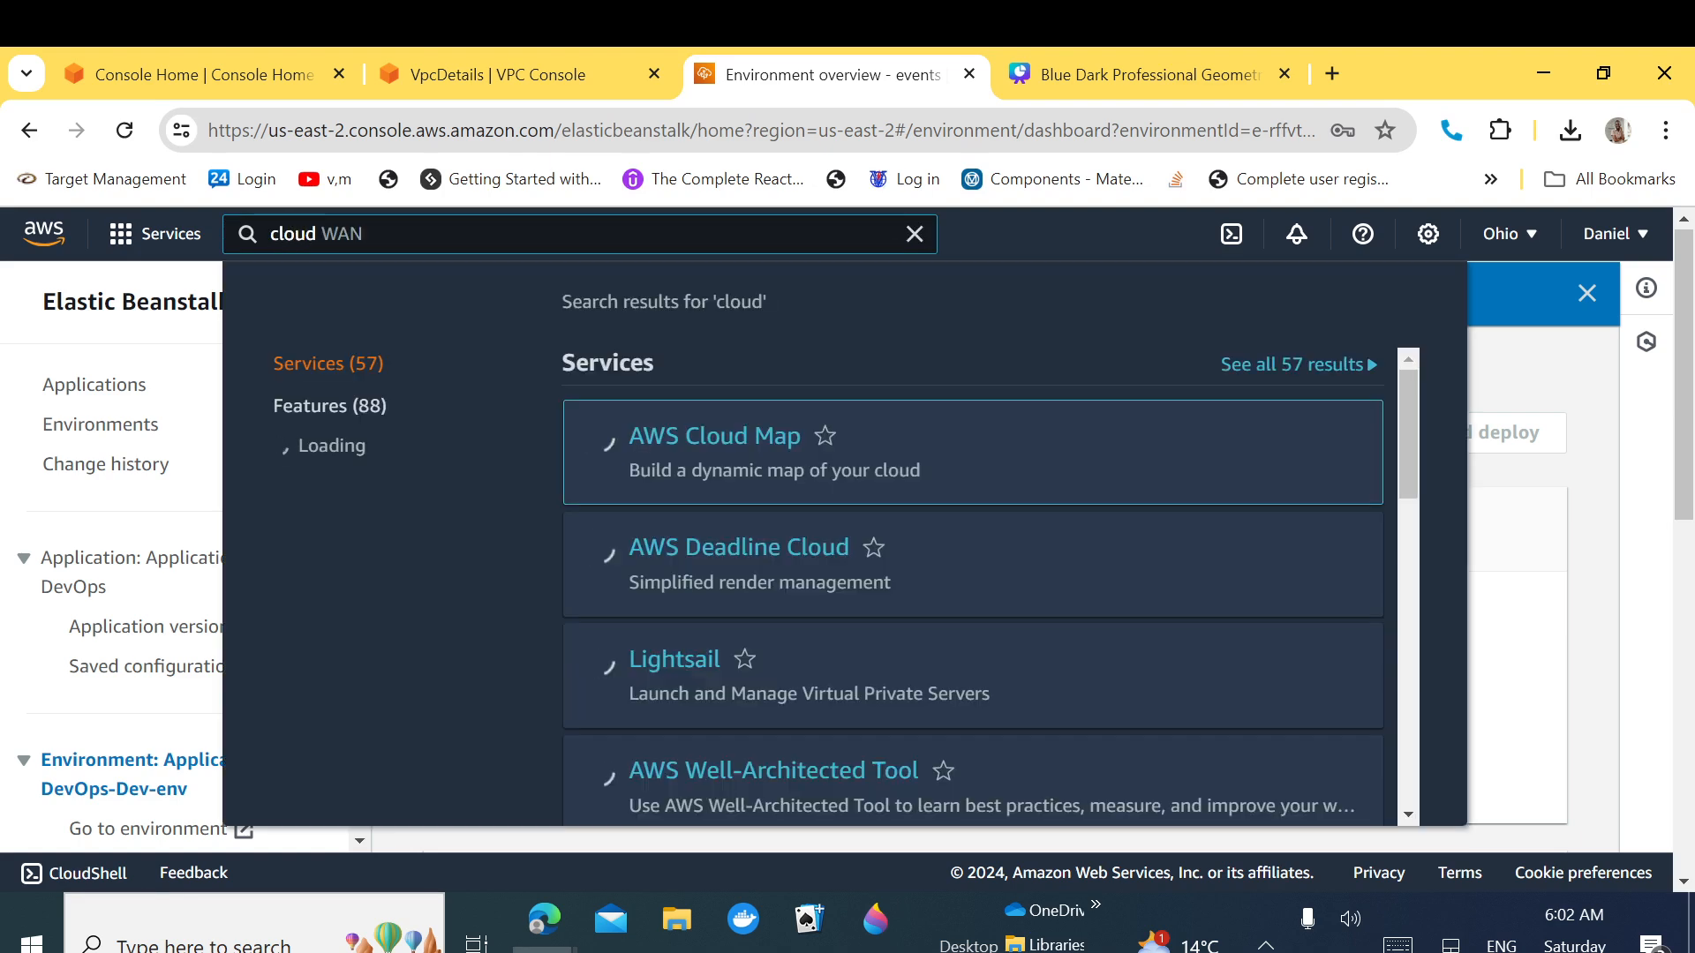
type("fo")
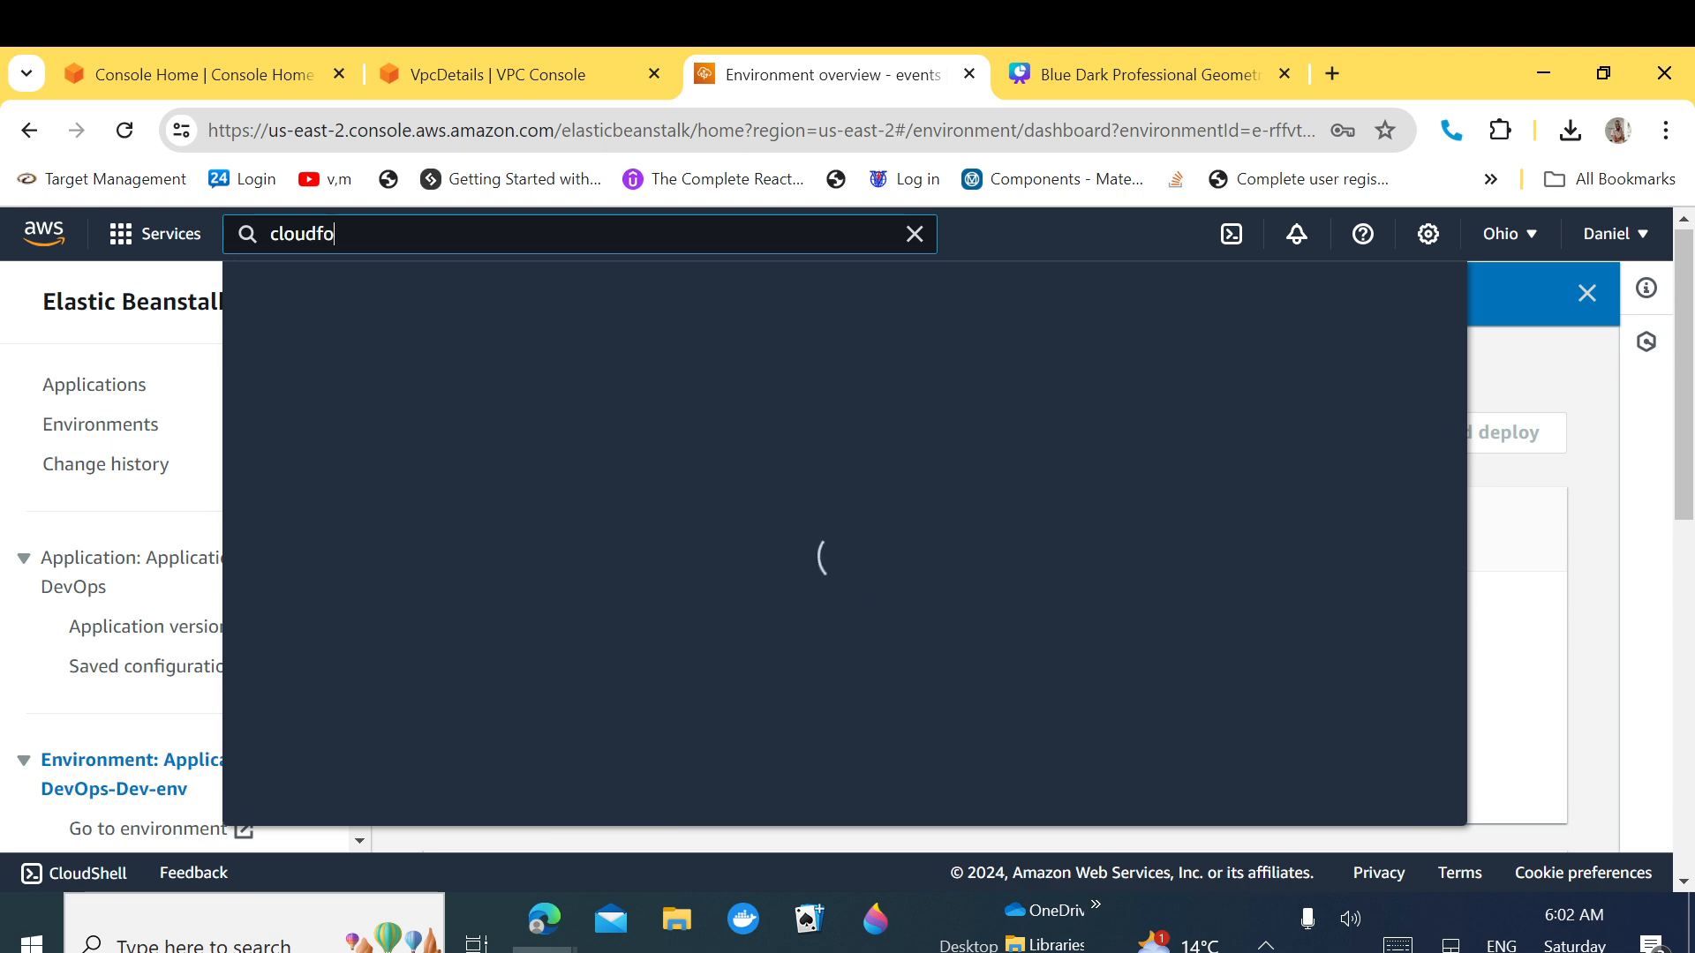
type("rmation")
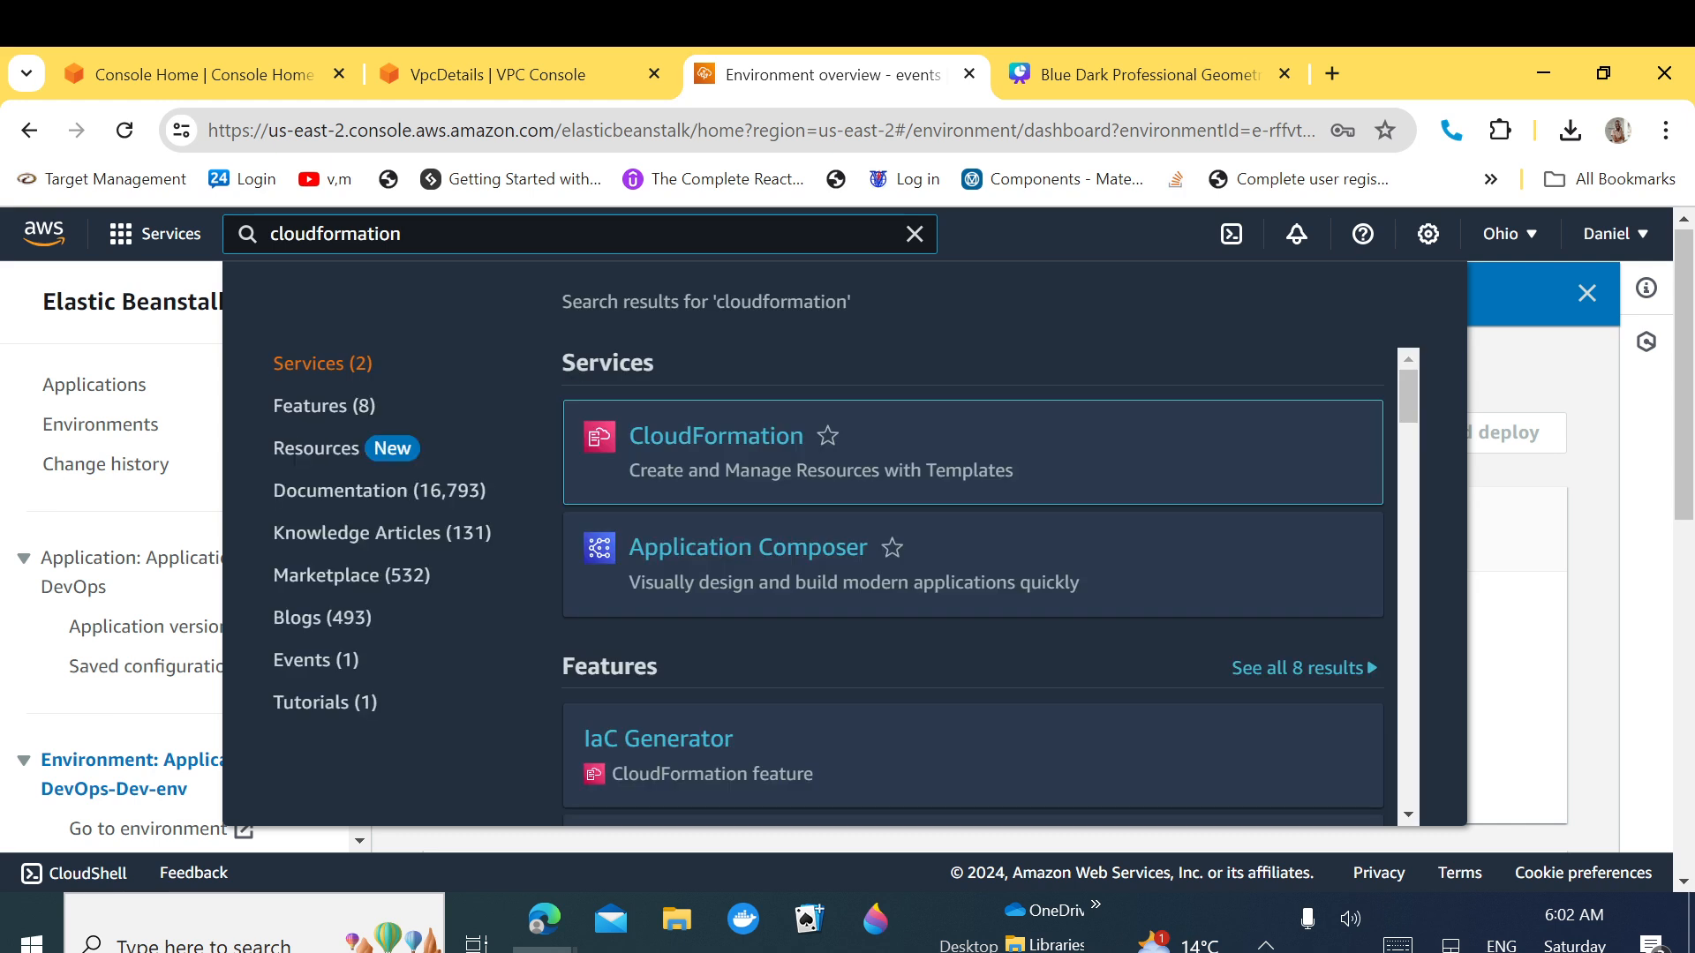
right_click(674, 432)
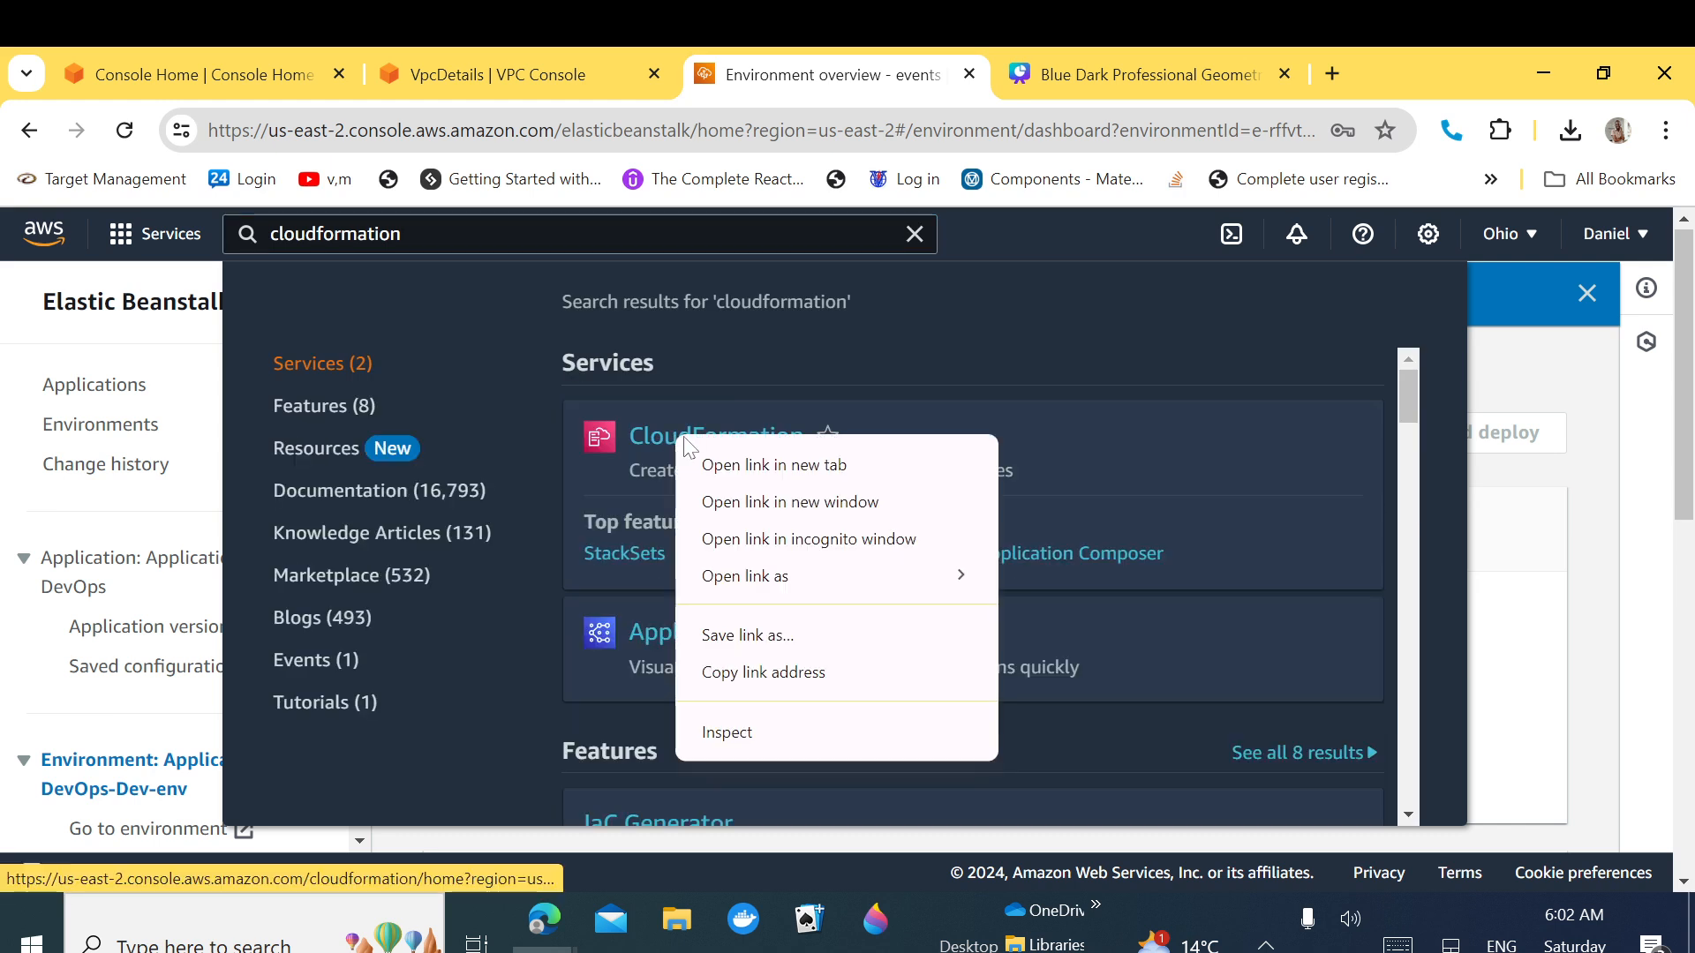
left_click(740, 465)
left_click(937, 70)
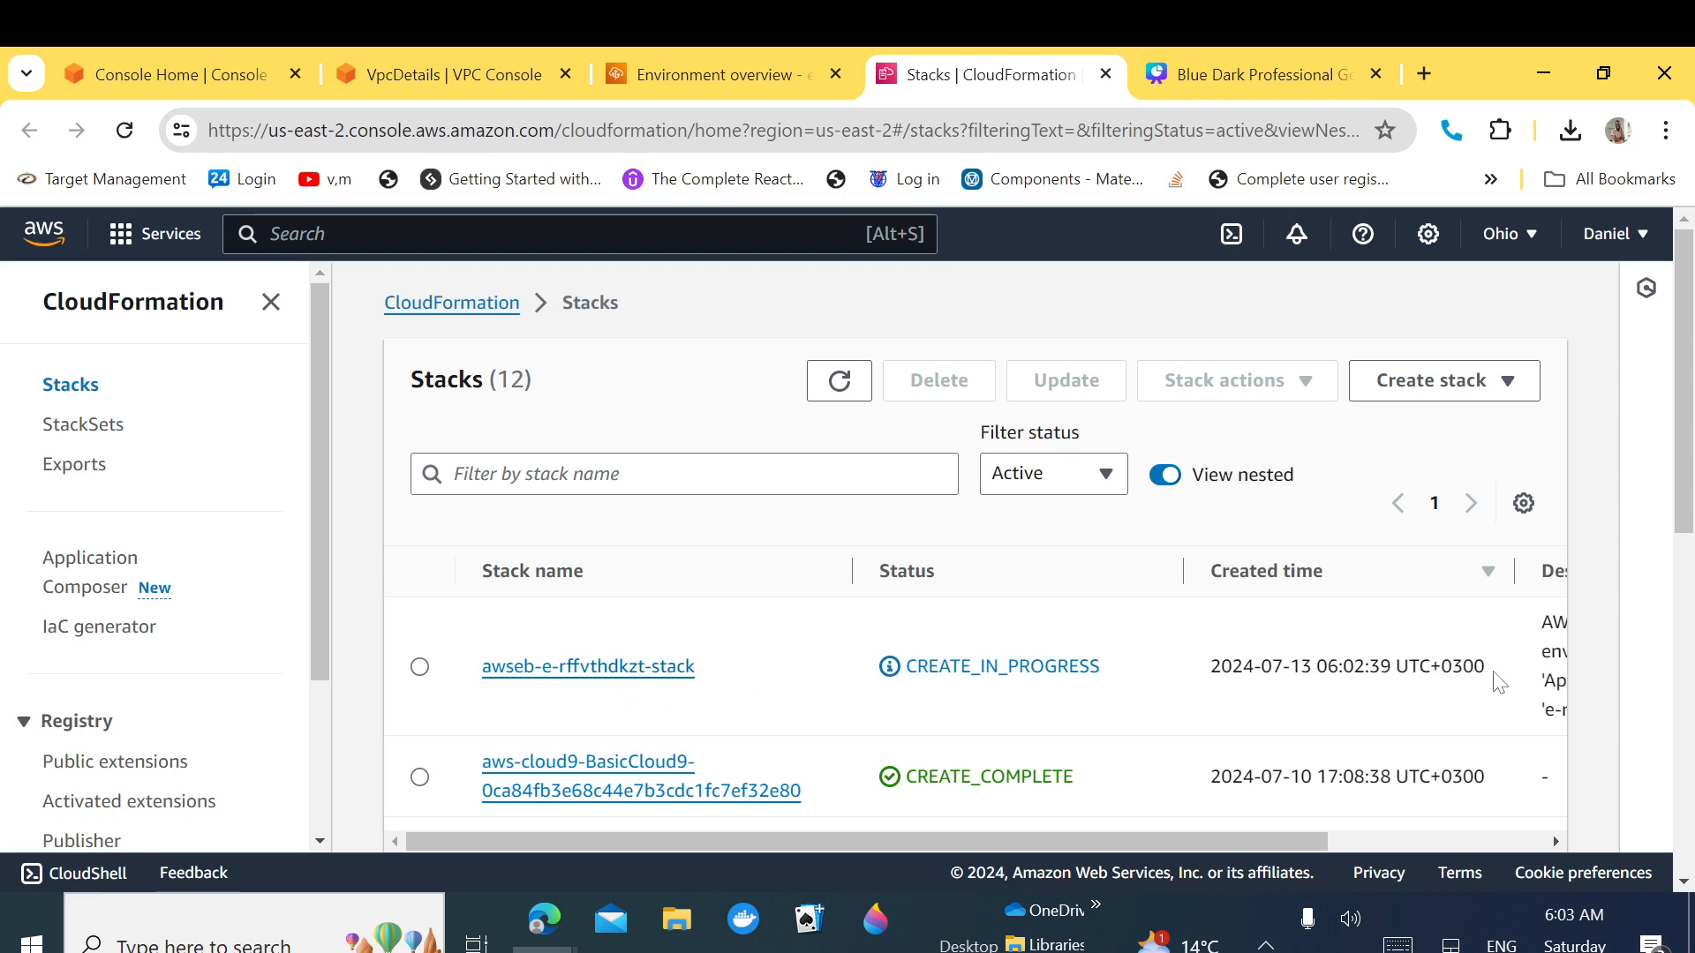
Step: Verify awseb-e-rffvthdkzt-stack shows CREATE_IN_PROGRESS, then return to the Console Home tab
left_click_drag(1494, 678, 793, 687)
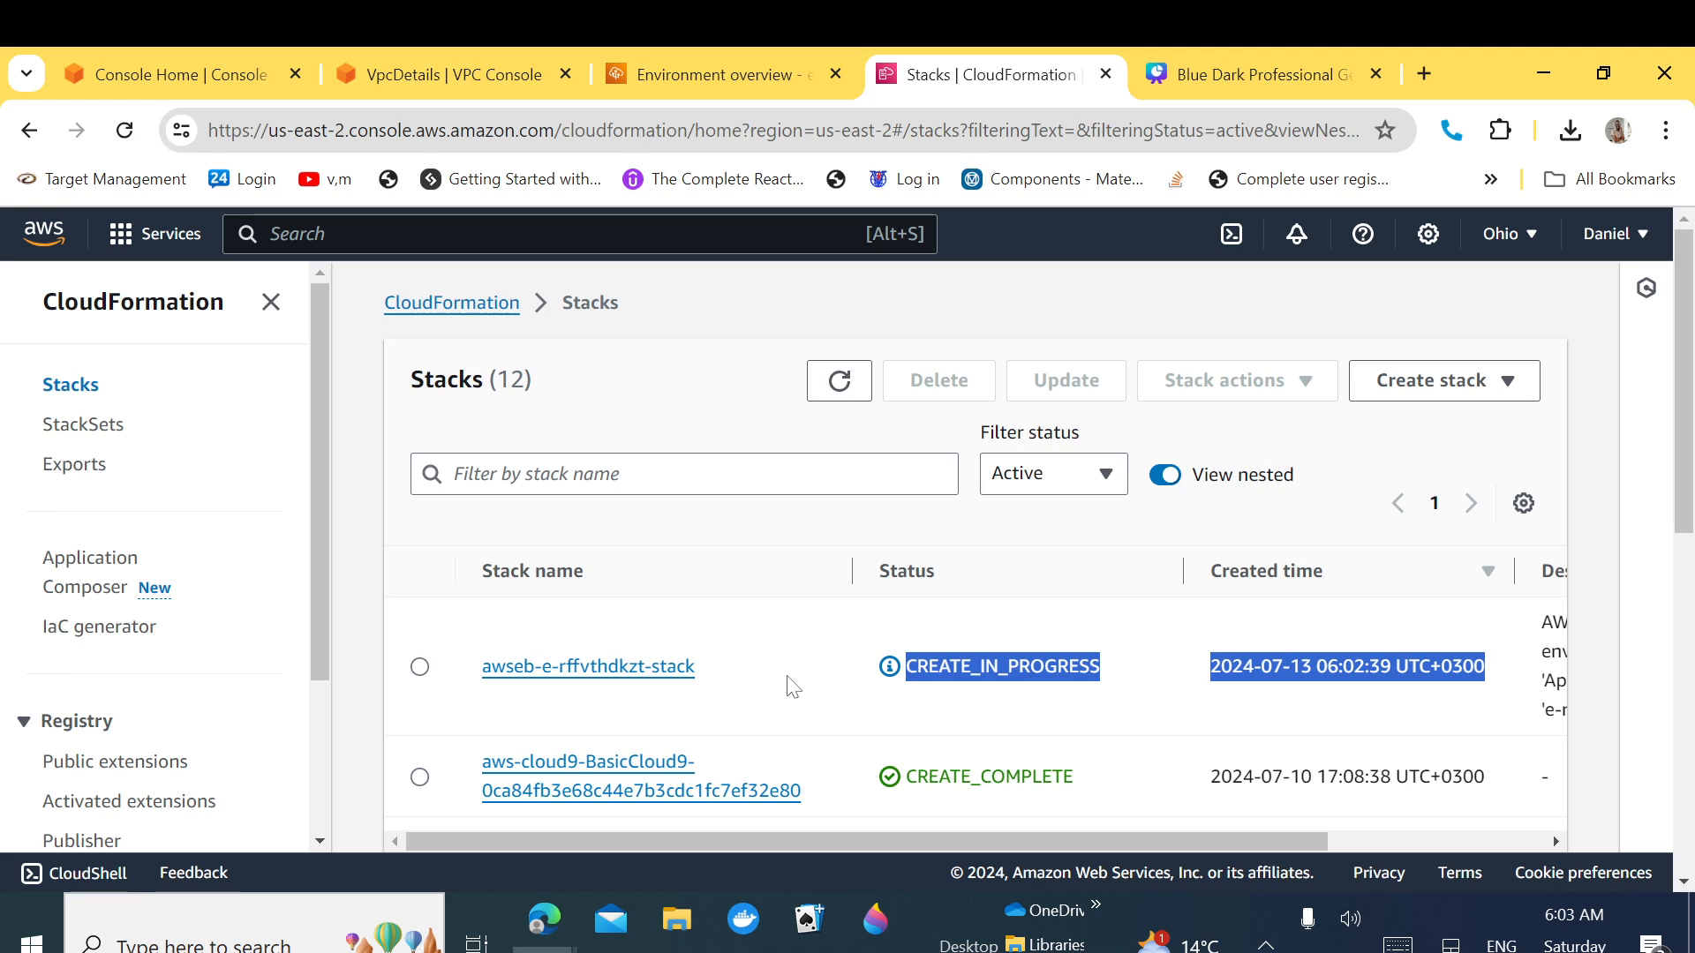
left_click(1085, 714)
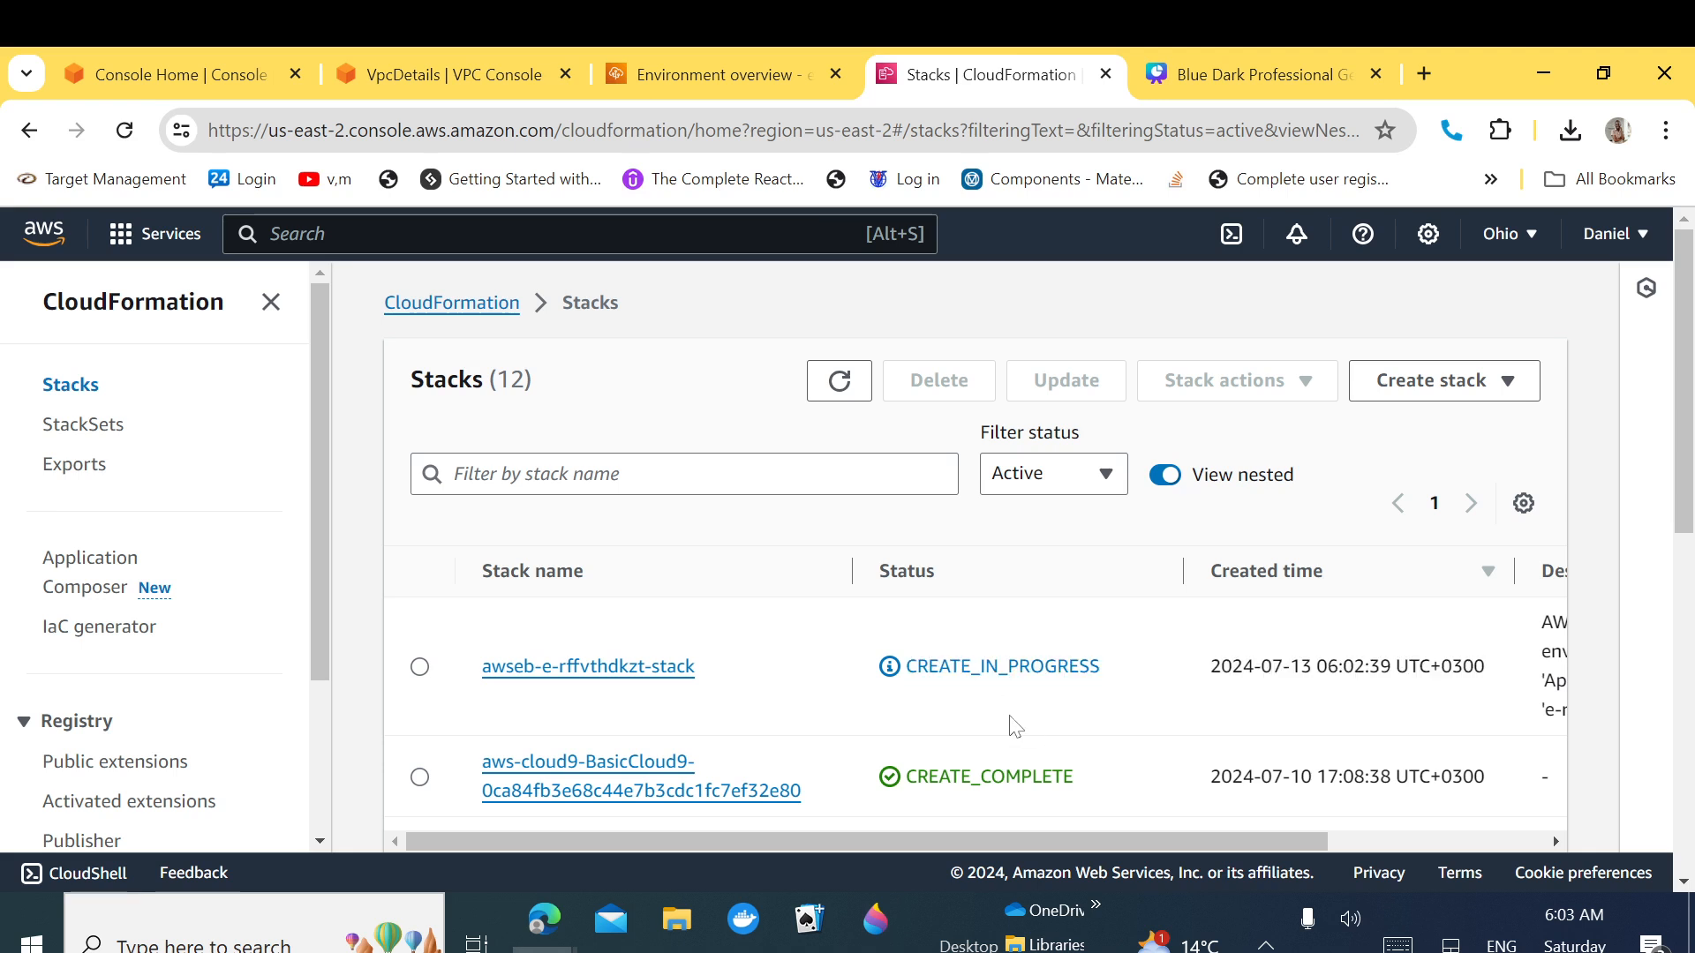
left_click_drag(1030, 840, 782, 844)
left_click(150, 53)
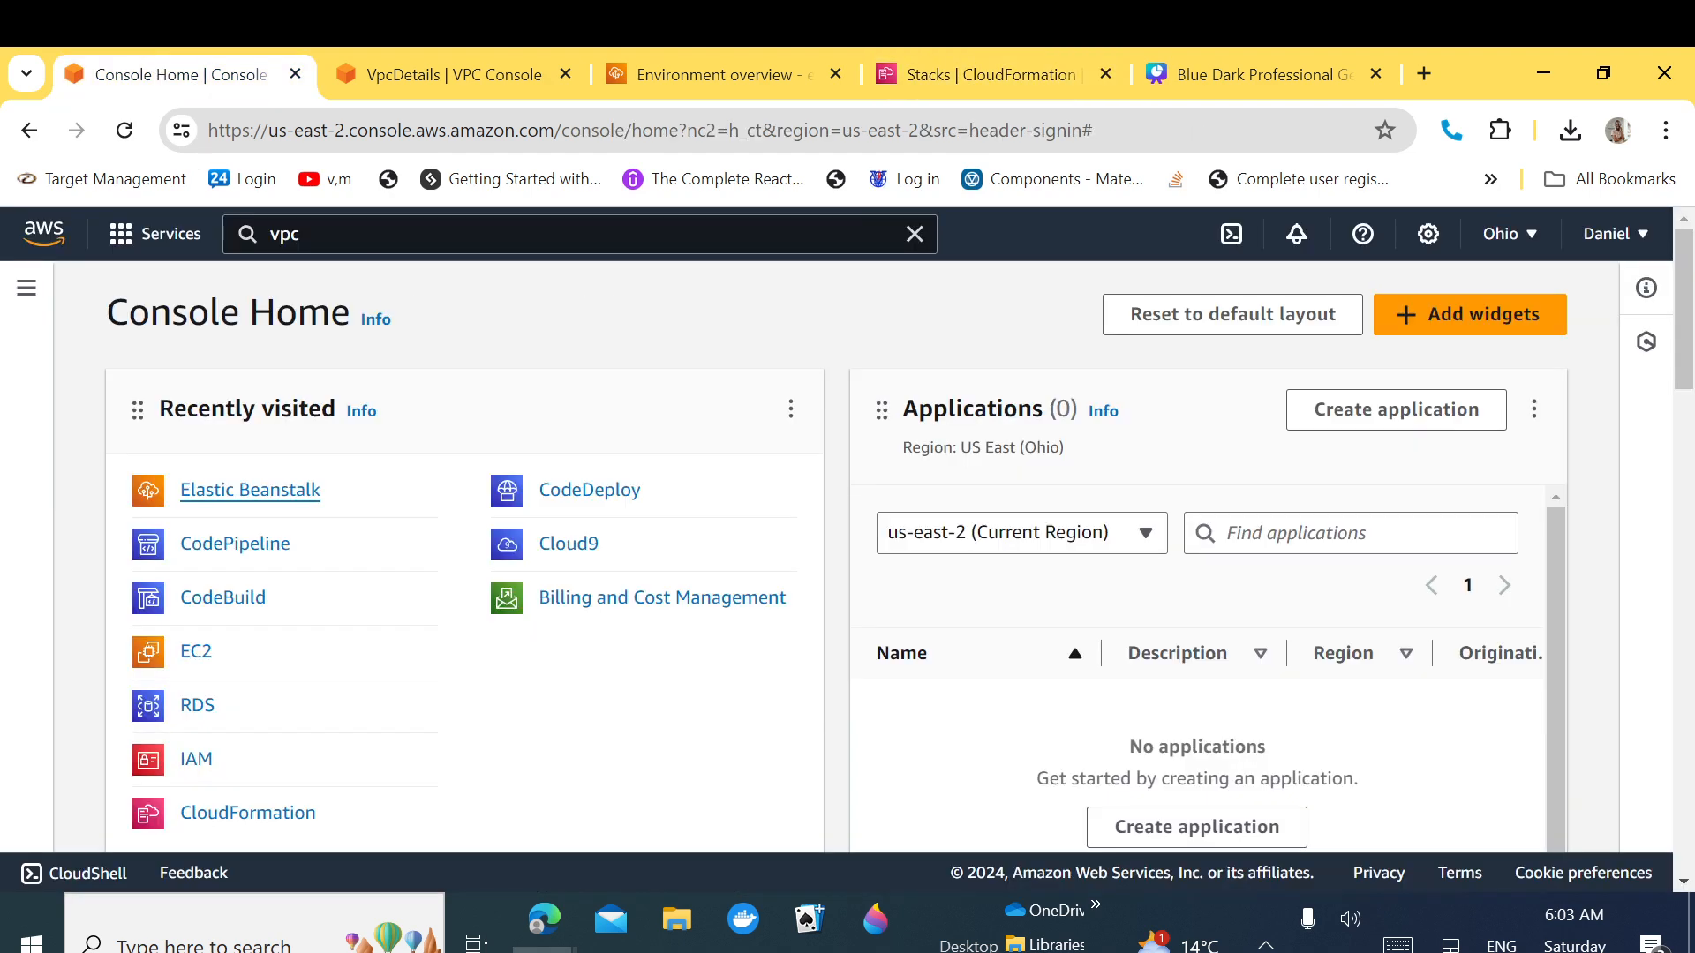
Step: Search for rds and open the RDS console in a new tab
left_click(339, 243)
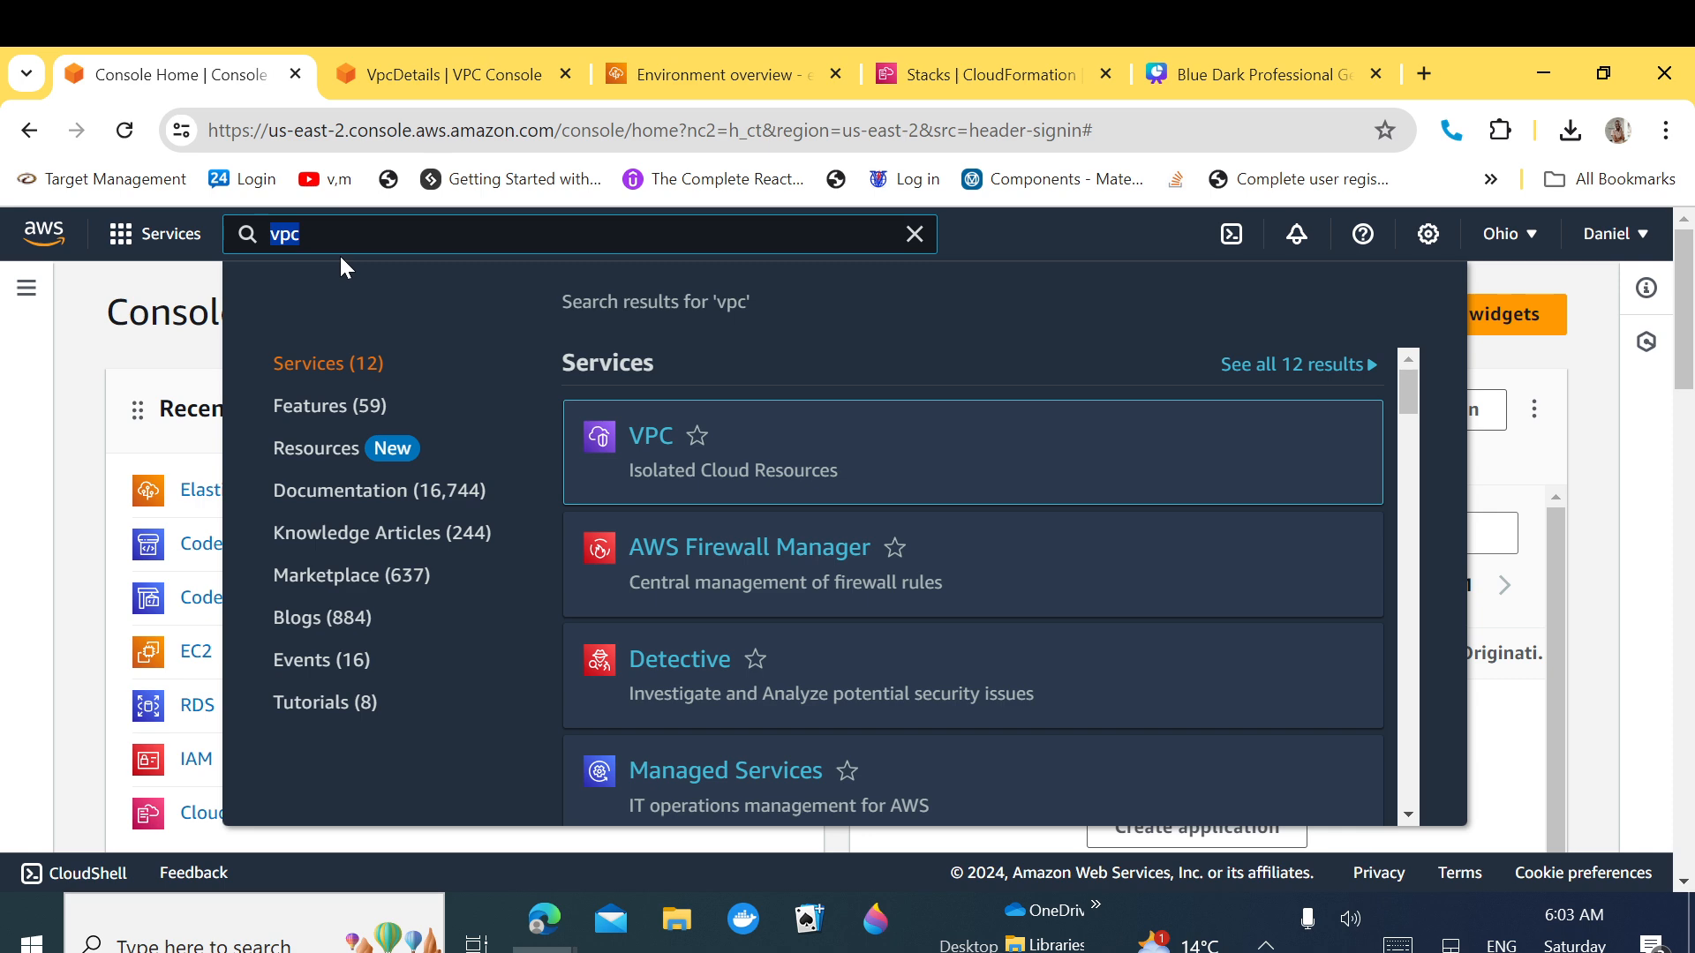
type("rds")
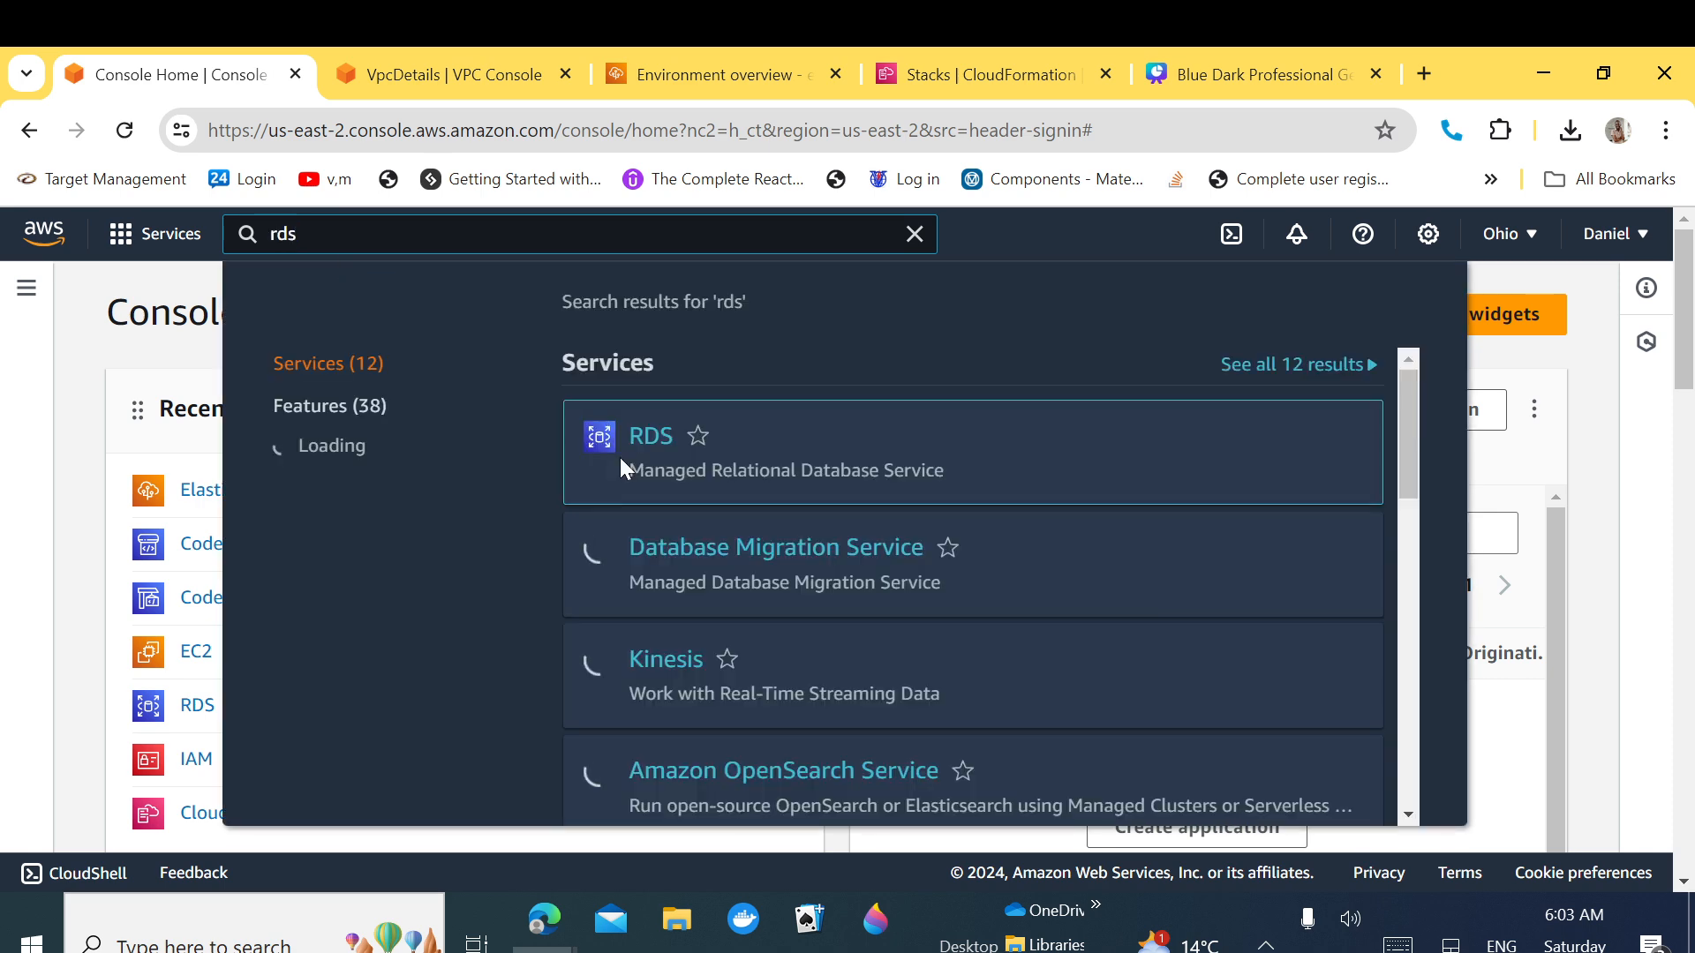
right_click(644, 443)
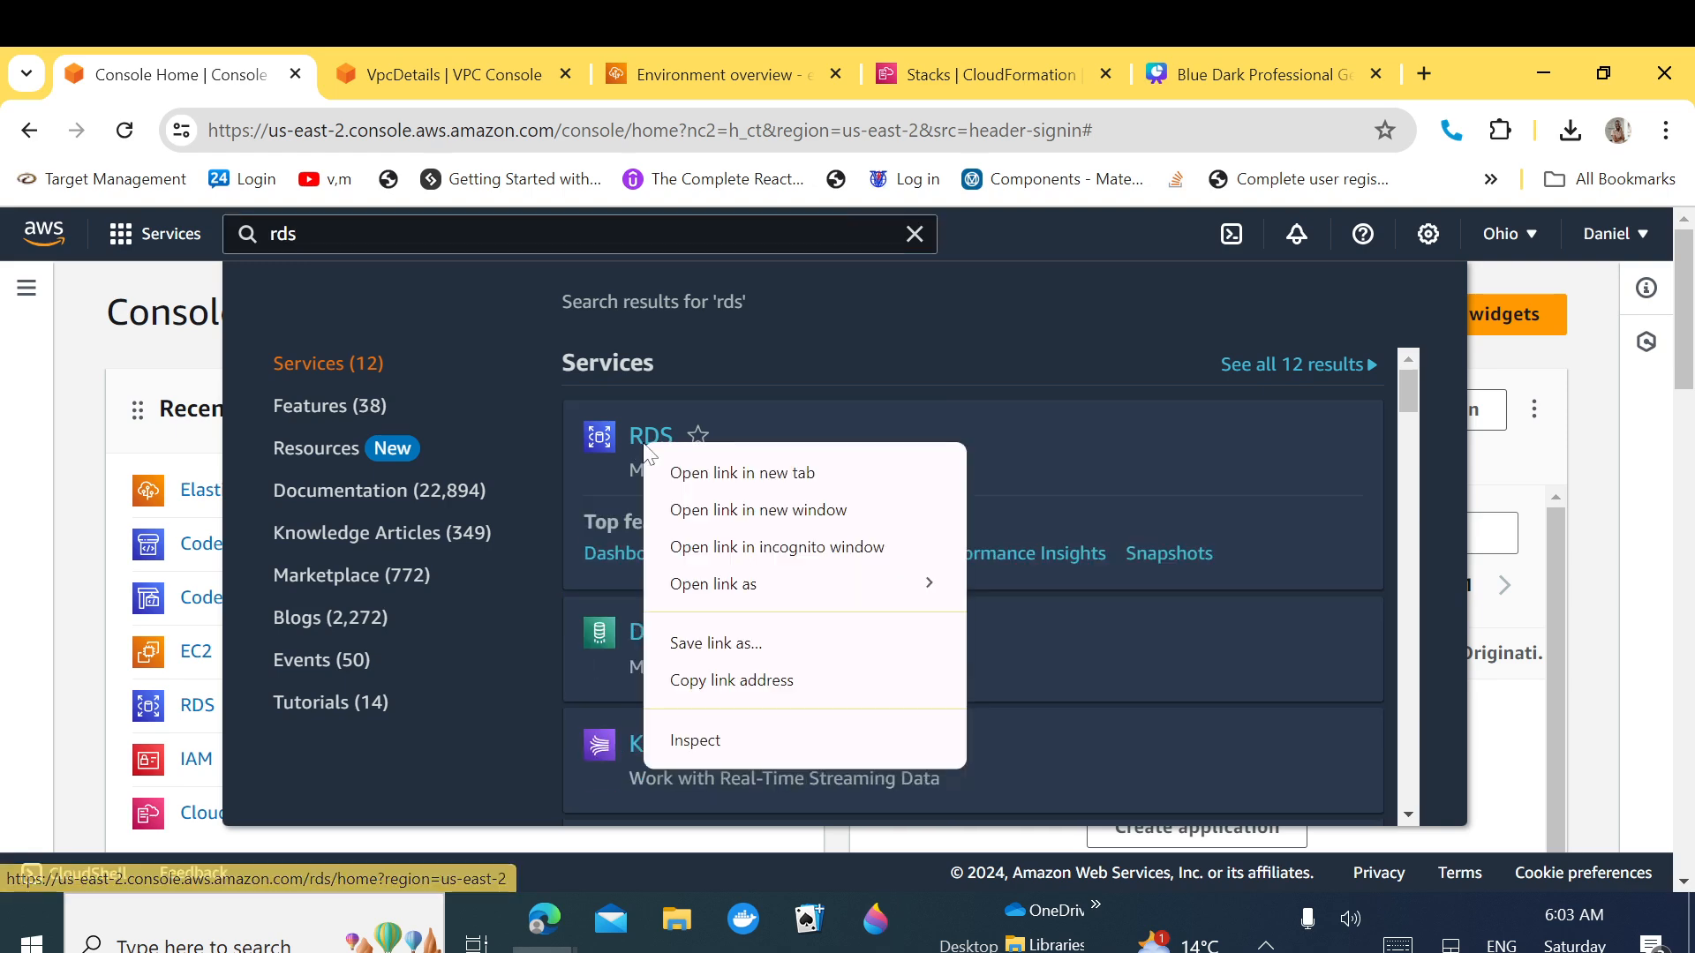
left_click(722, 475)
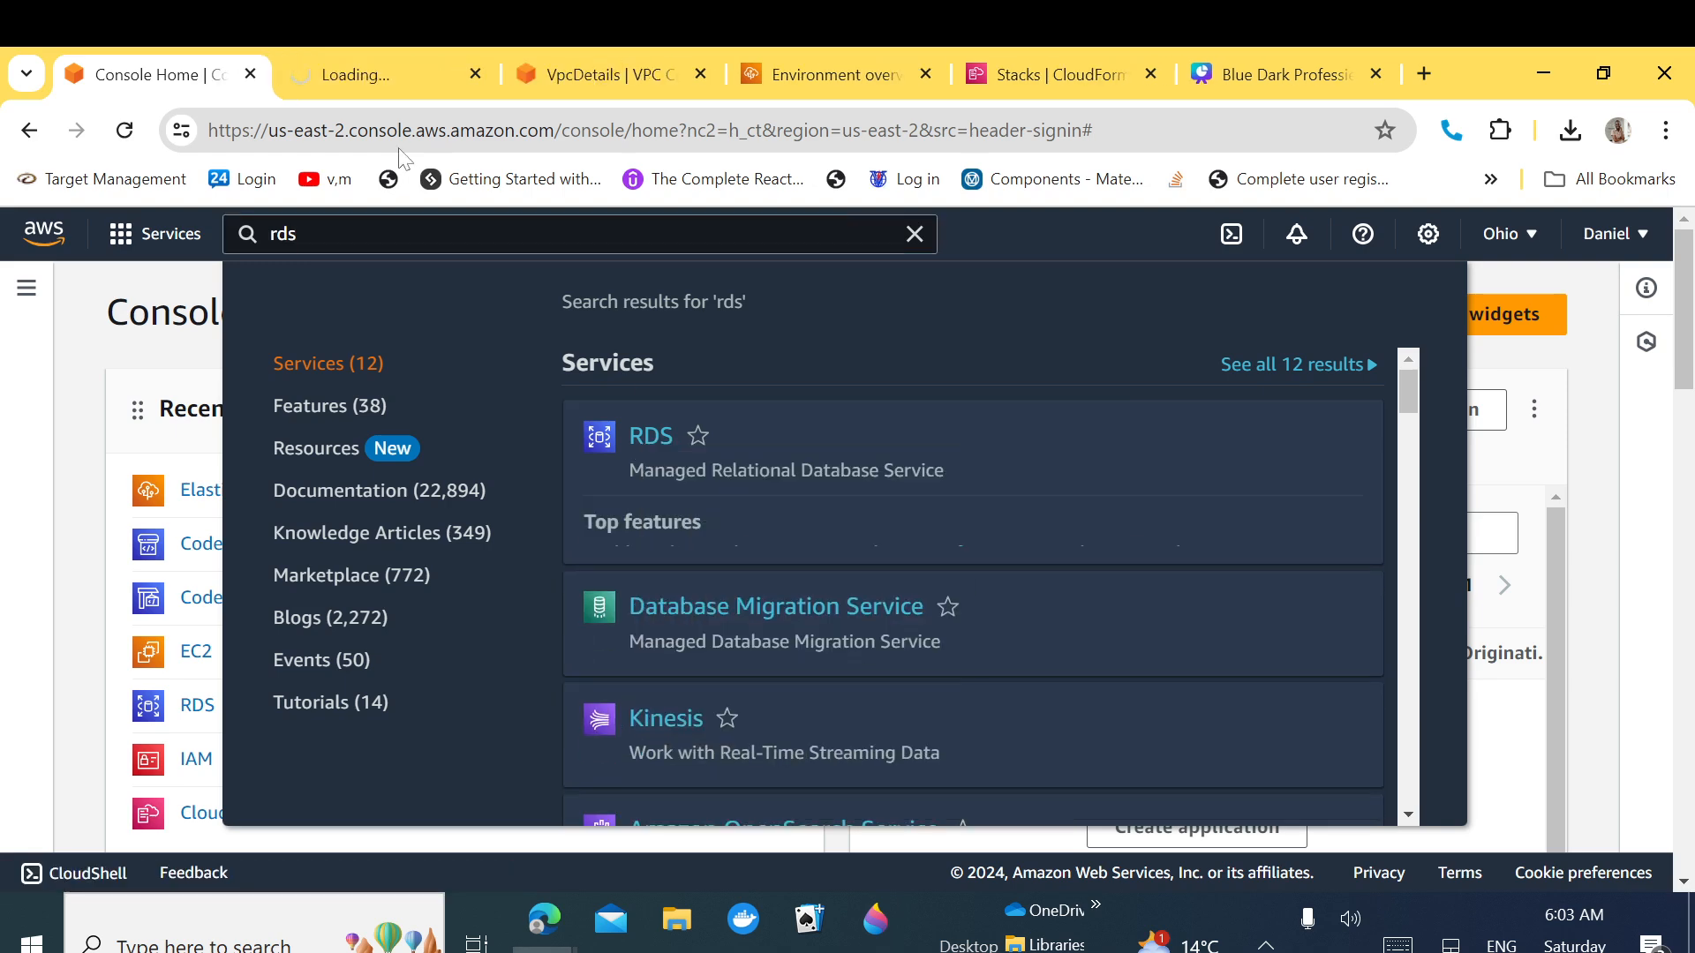
left_click(365, 73)
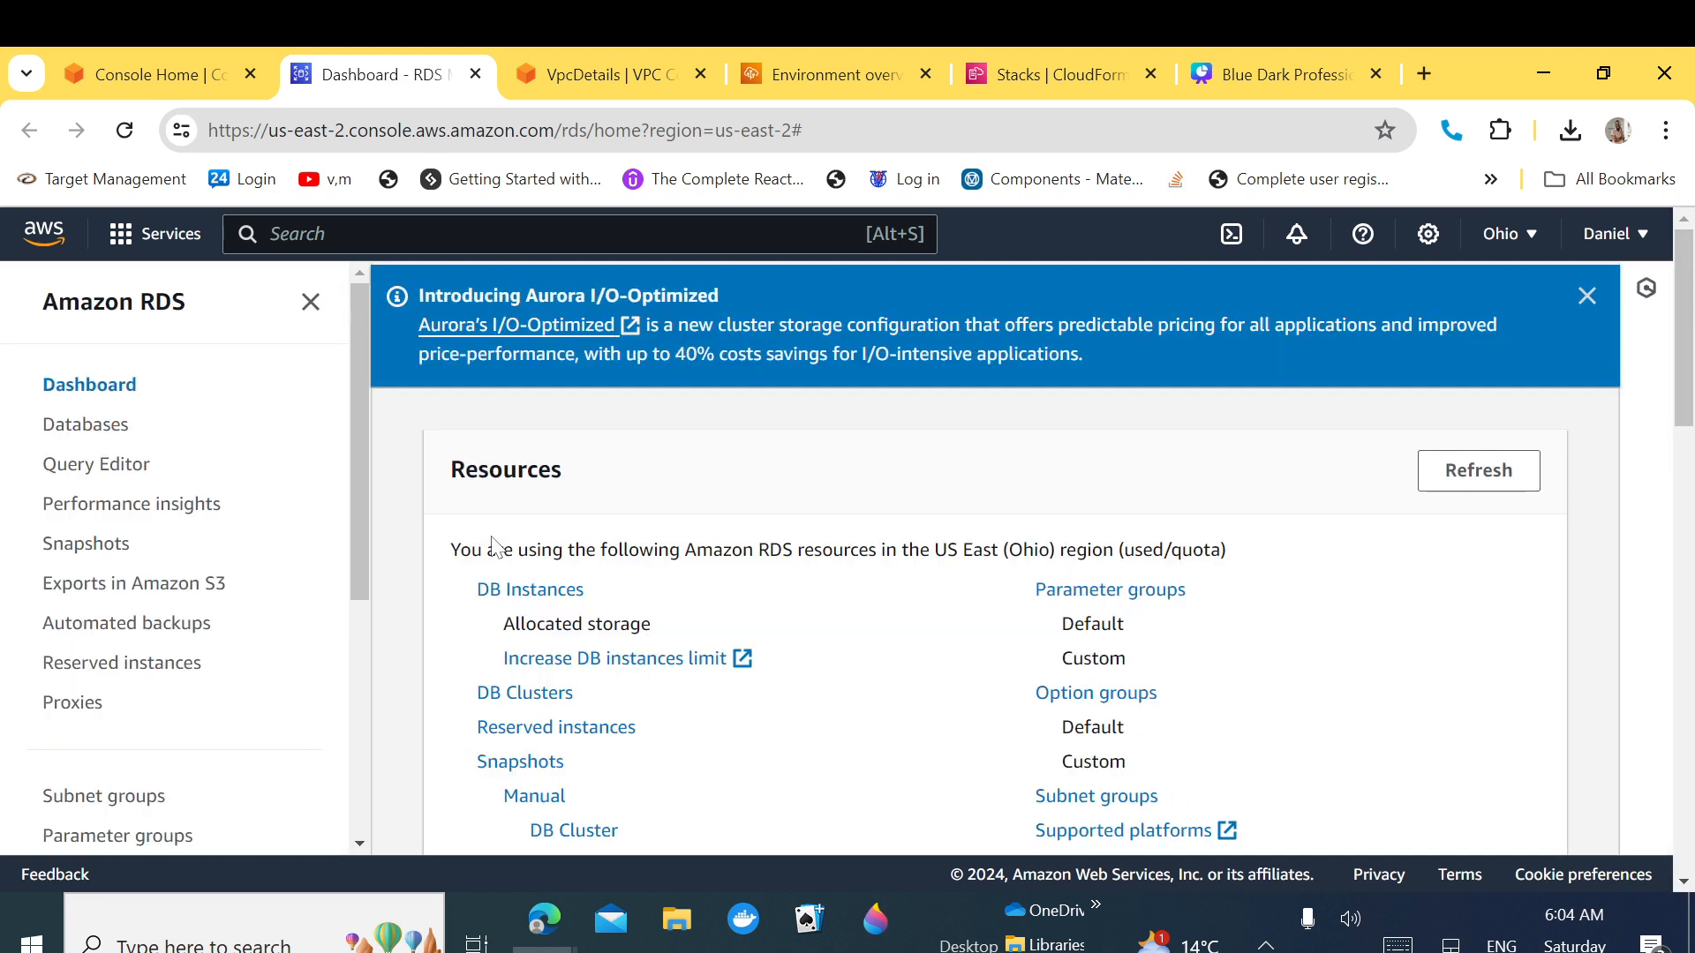
Step: From the Databases list, dismiss the Blue/Green notice and start Create database
left_click(88, 427)
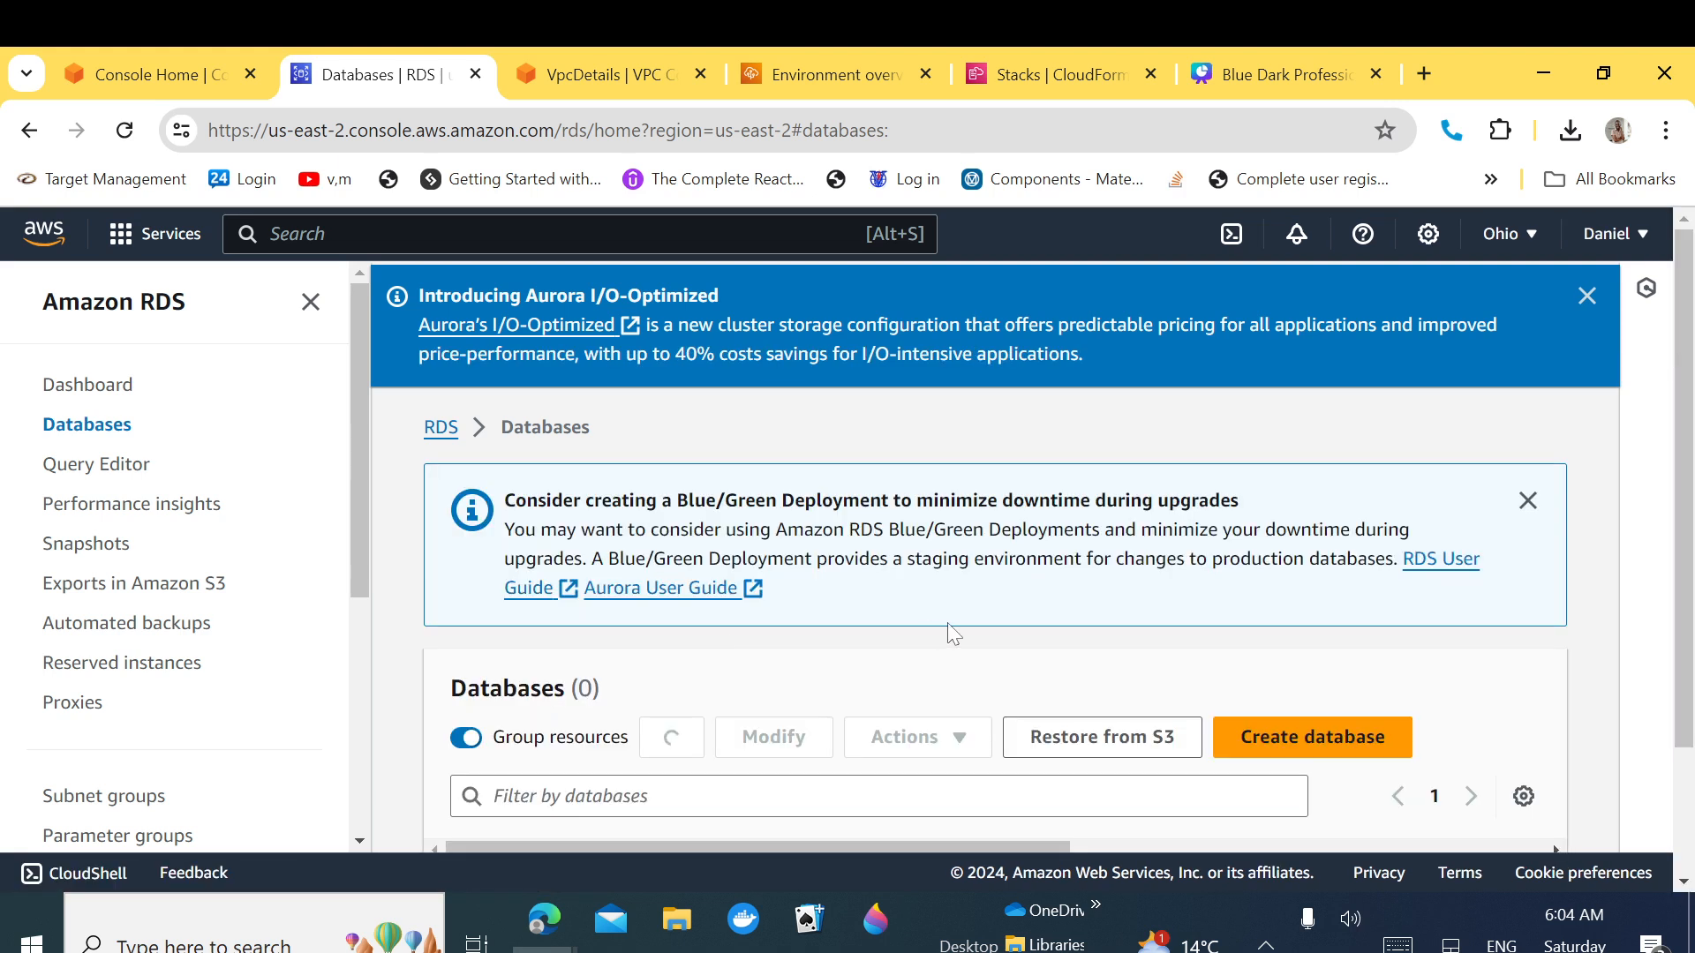
left_click(1525, 499)
left_click(1284, 553)
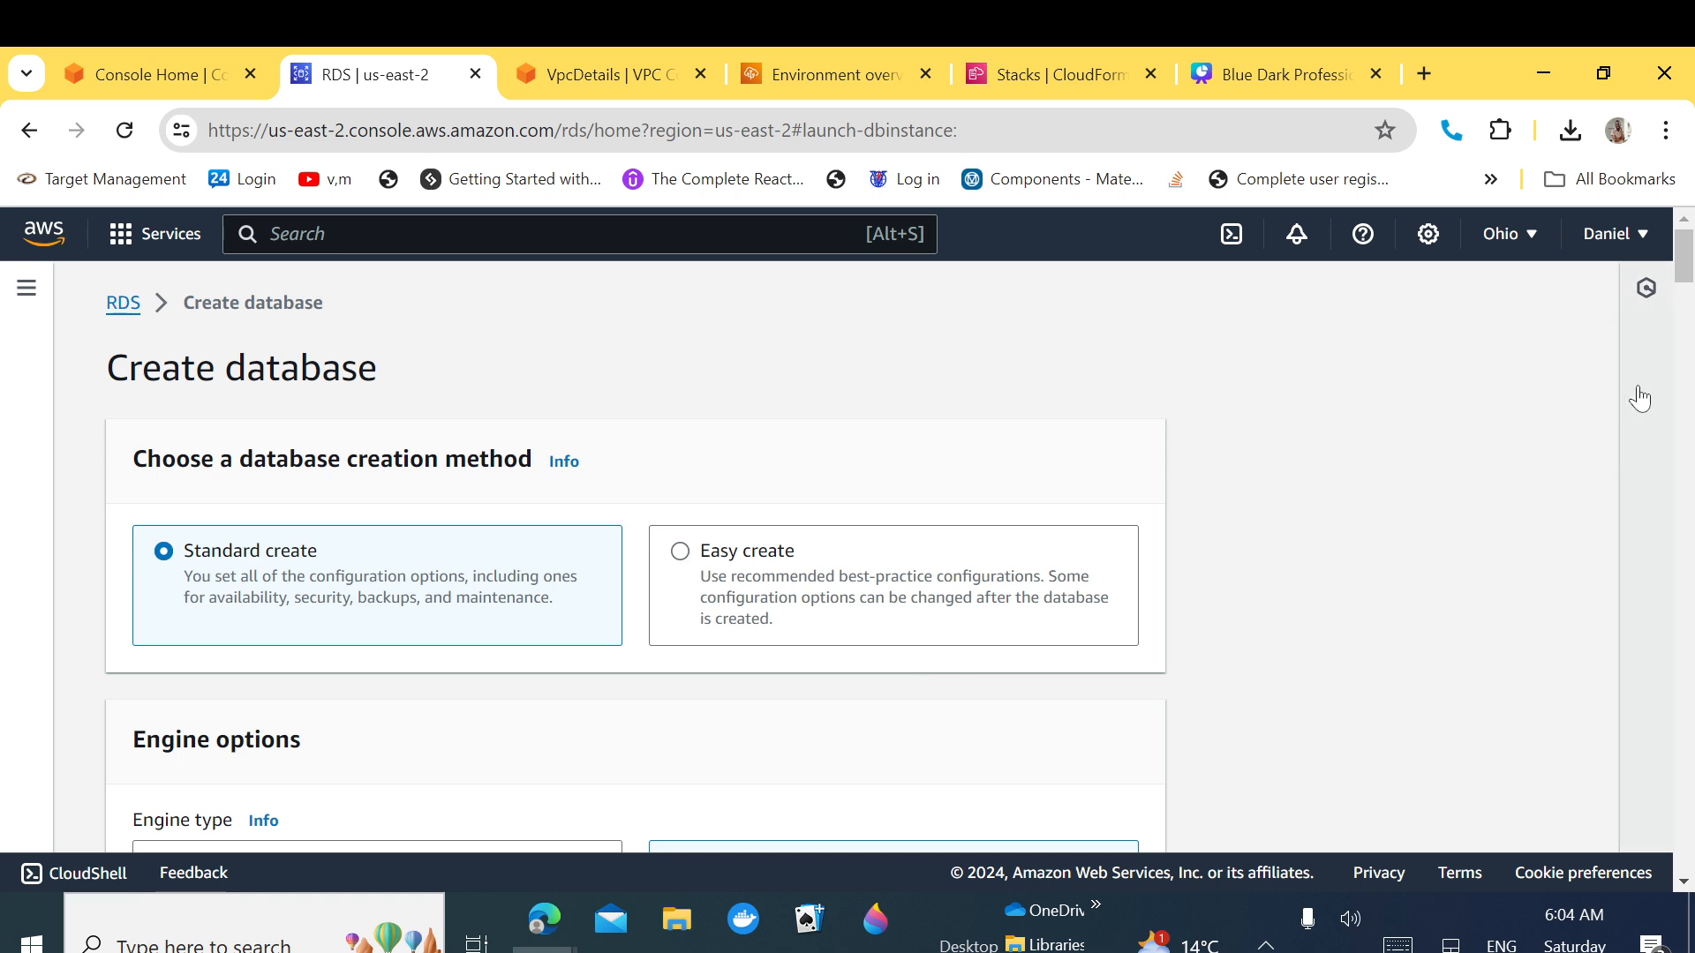
Step: Choose MySQL as the database engine
scroll(1688, 291, "down", 1)
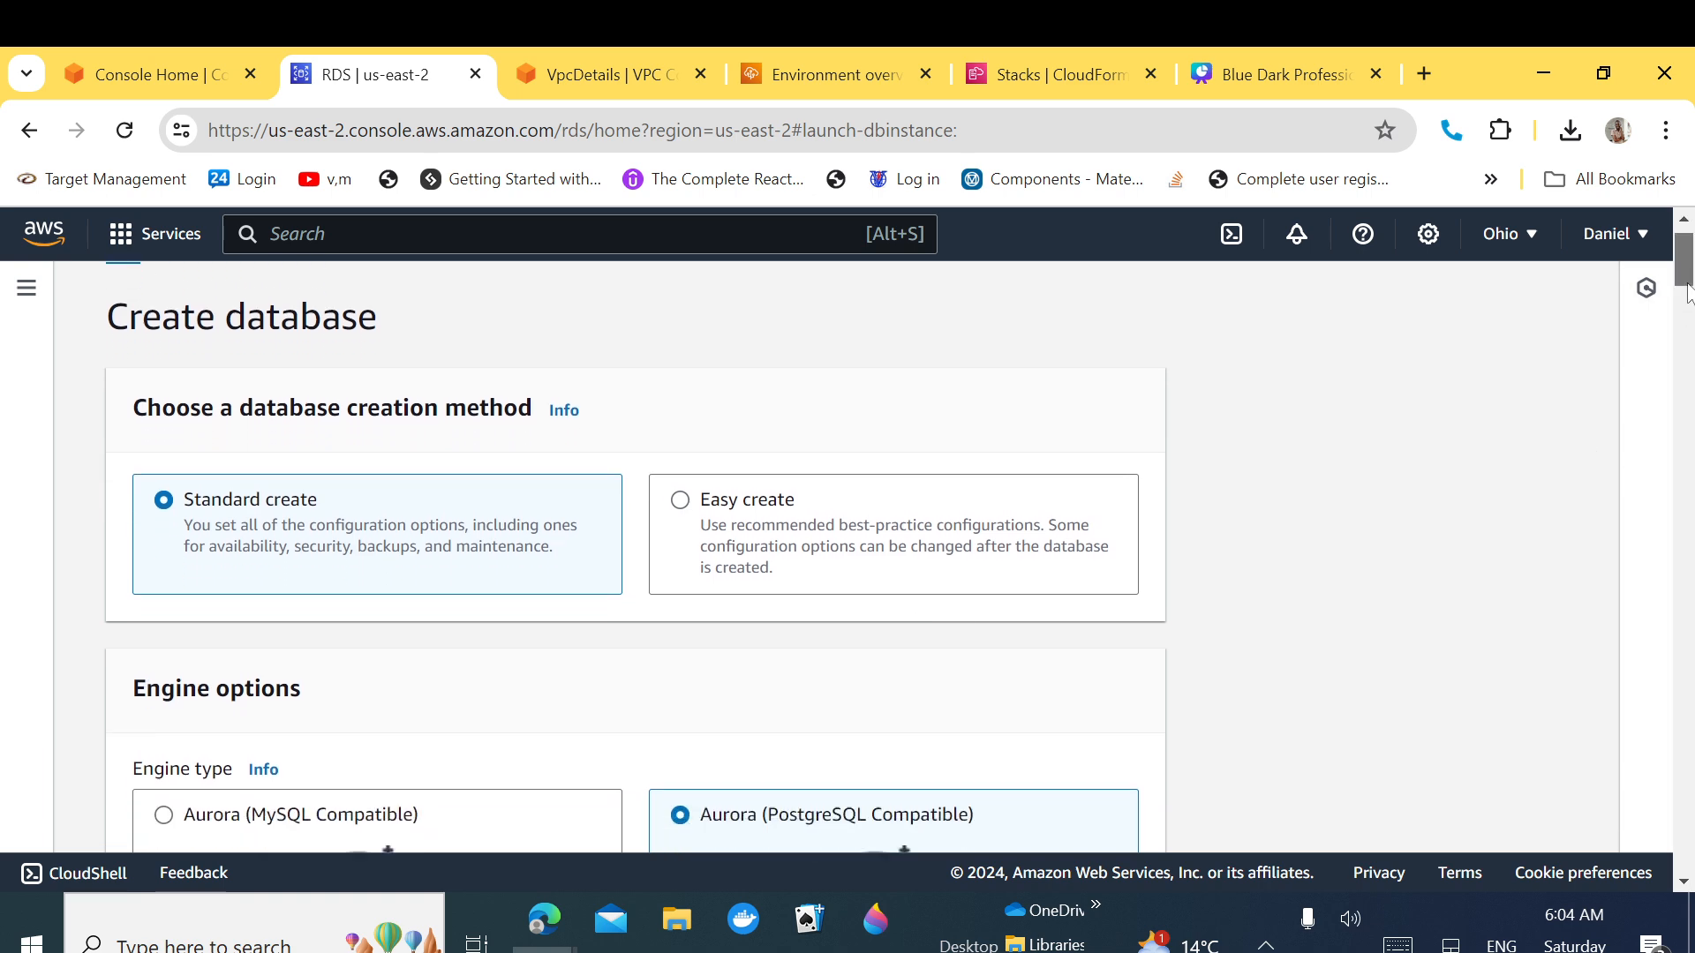
left_click_drag(1688, 294, 1688, 298)
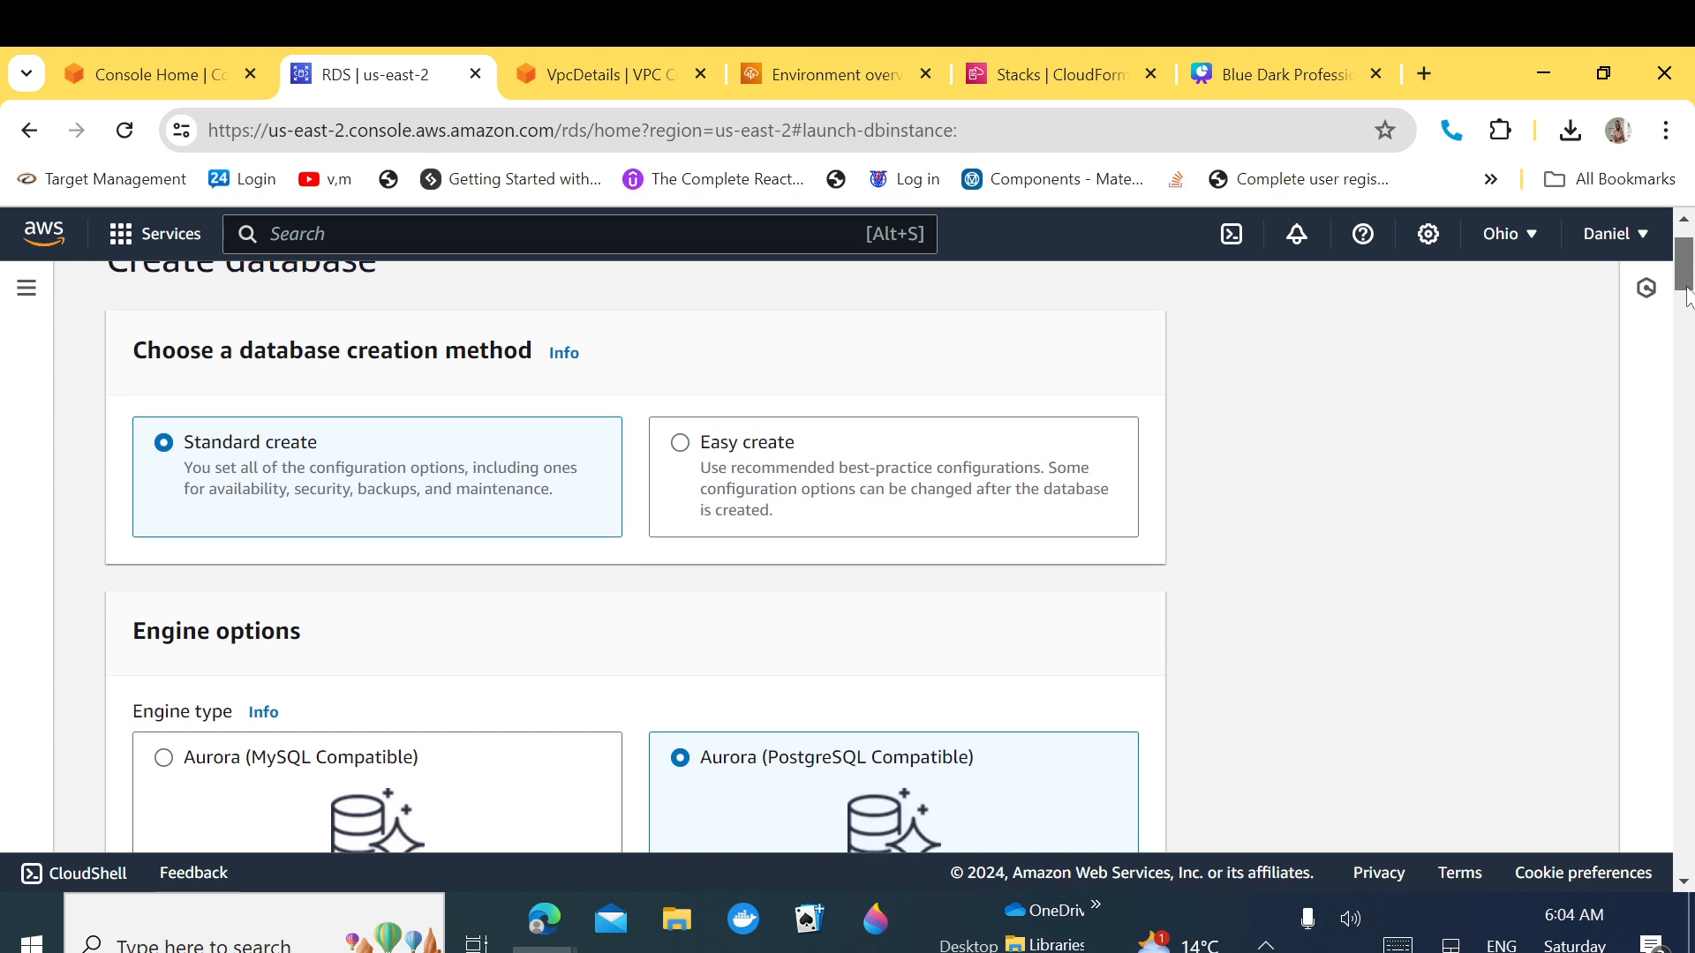
scroll(808, 490, "down", 4)
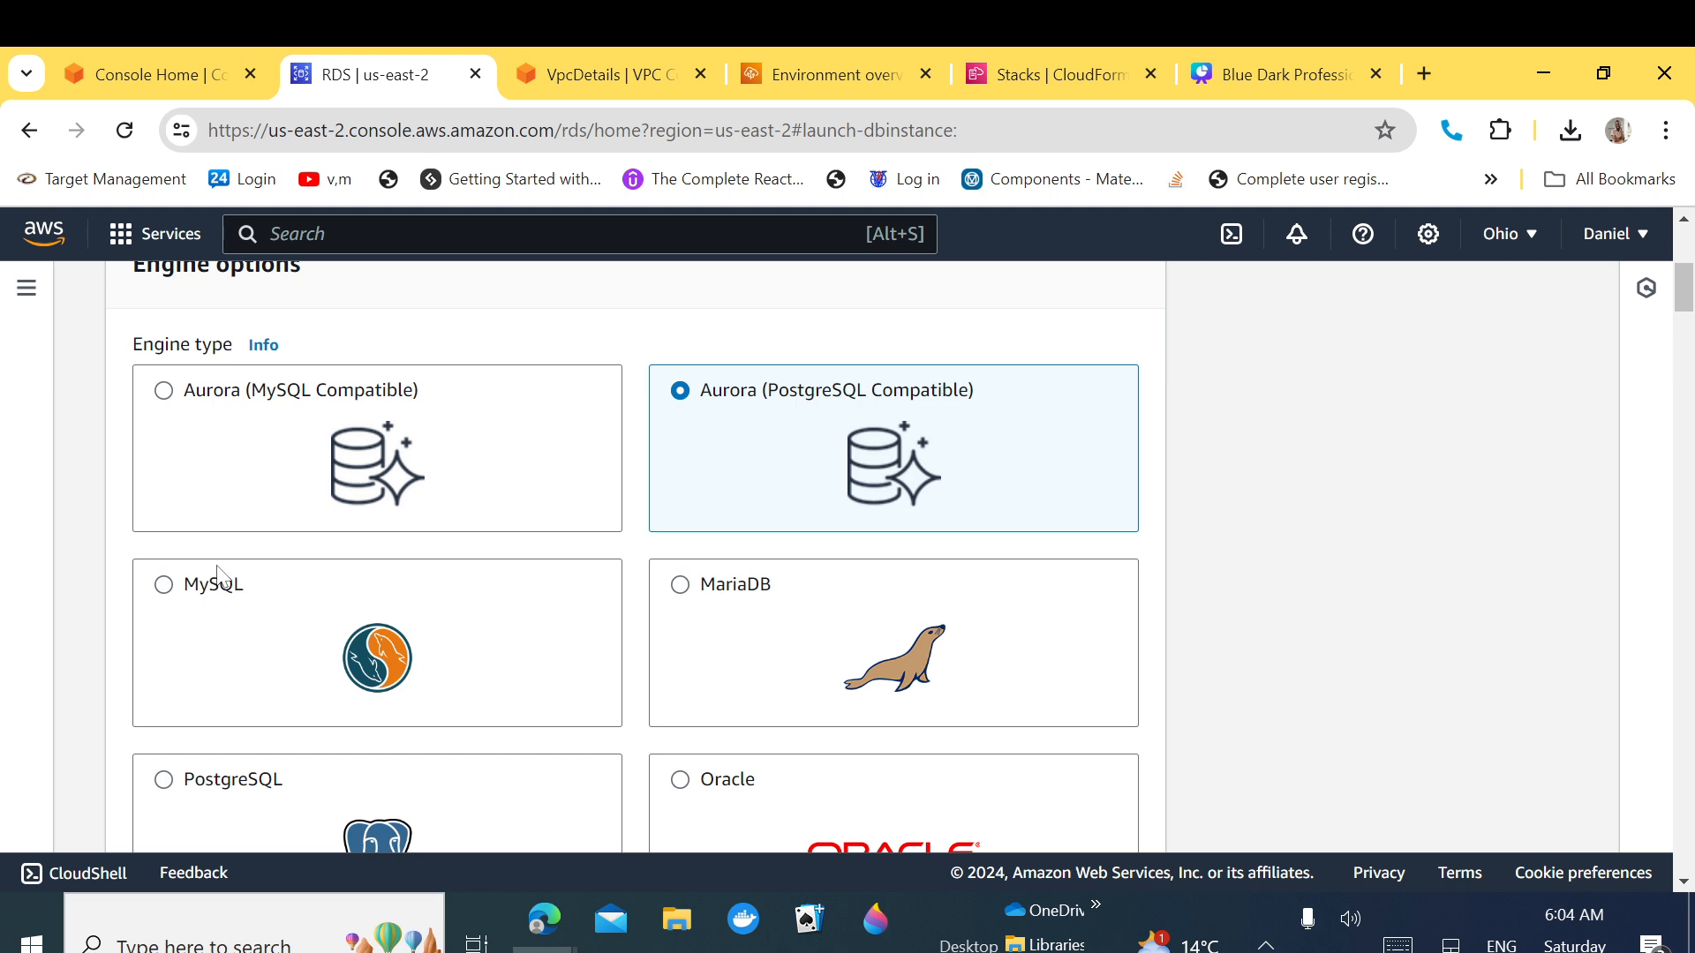
left_click(164, 585)
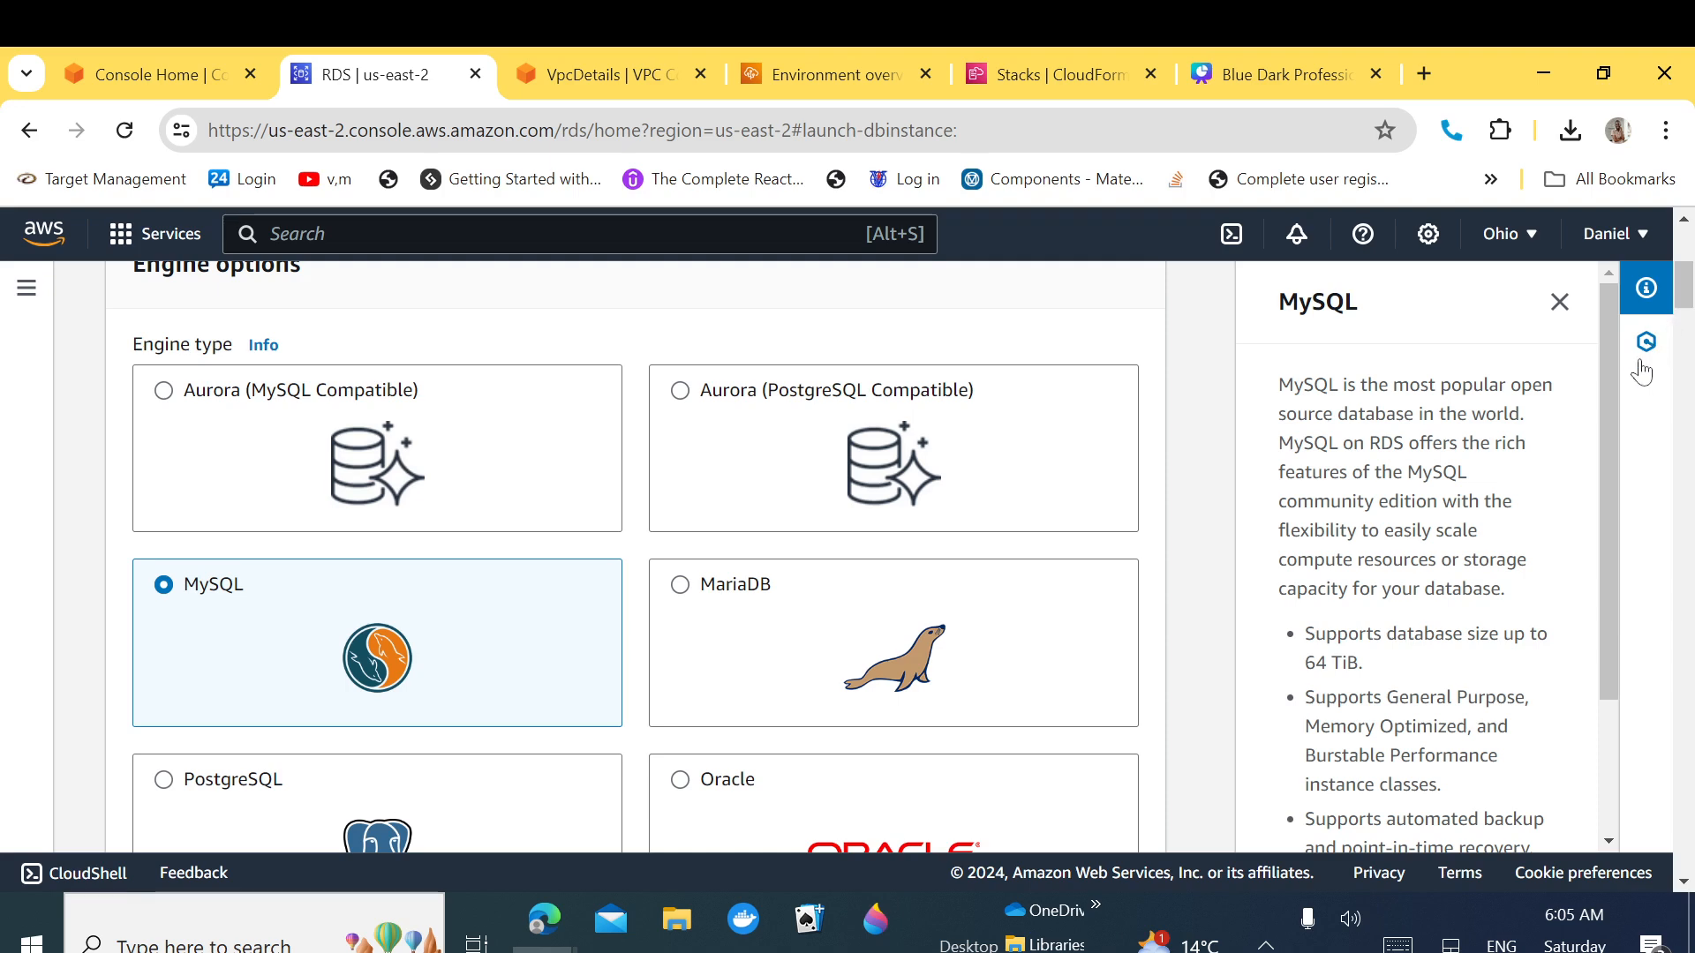
Step: Select the Free tier template and move down to the DB instance identifier setting
scroll(1608, 448, "down", 1)
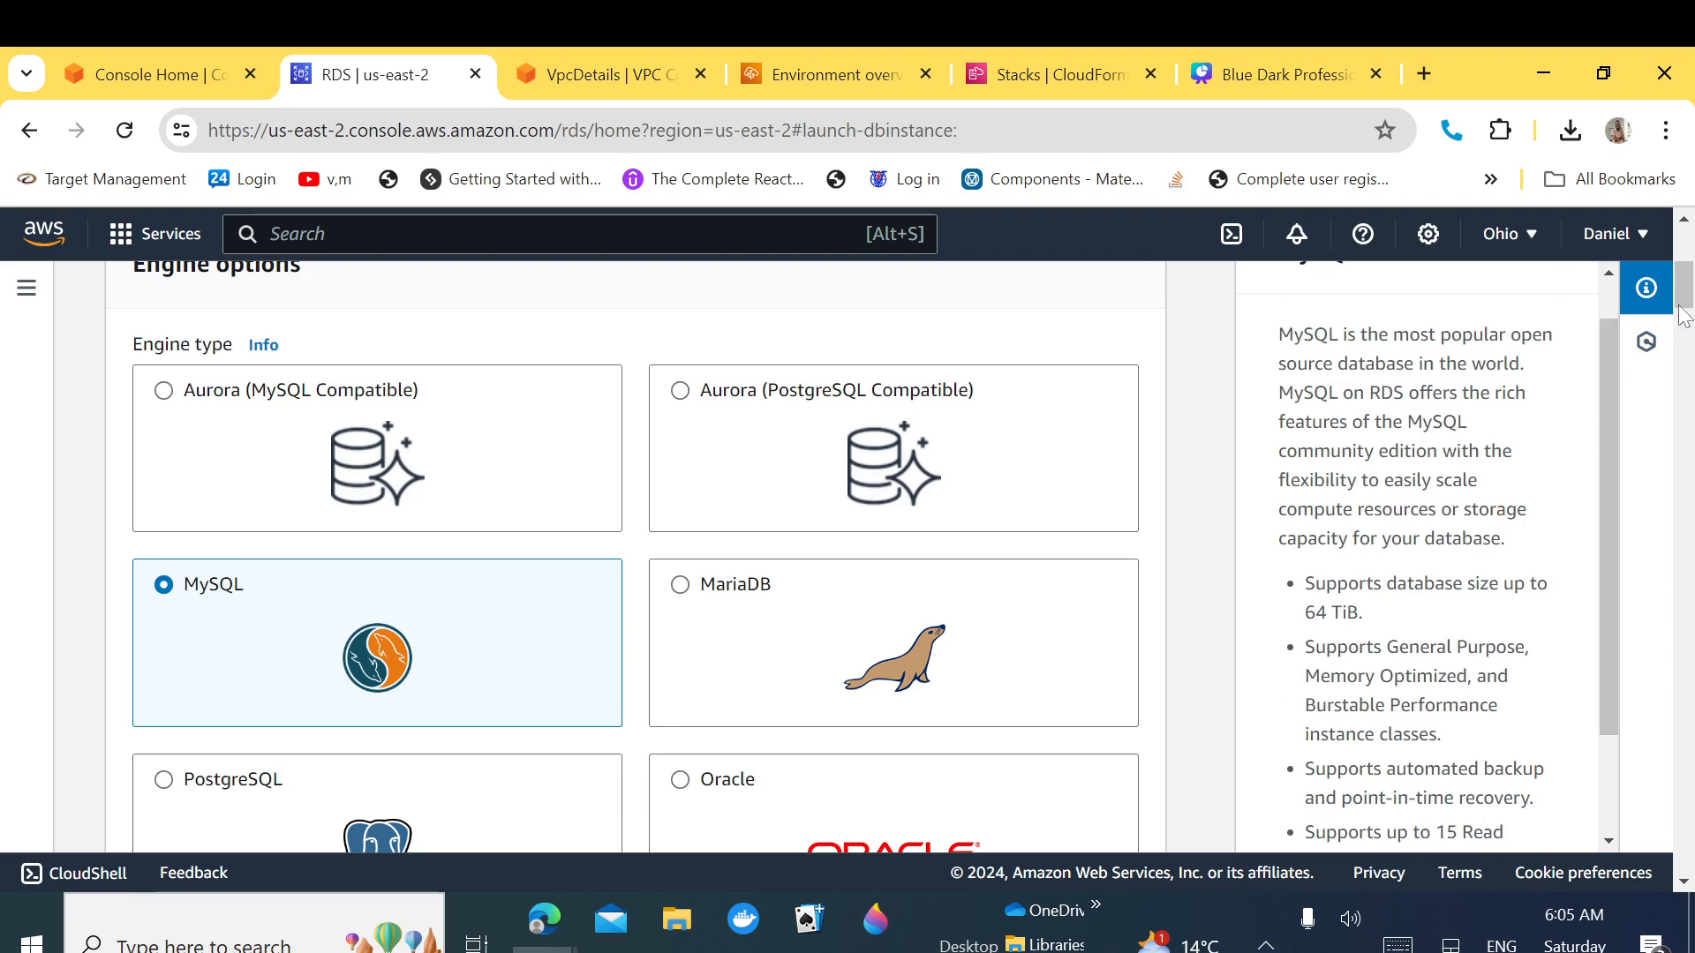
left_click_drag(1684, 315, 1686, 344)
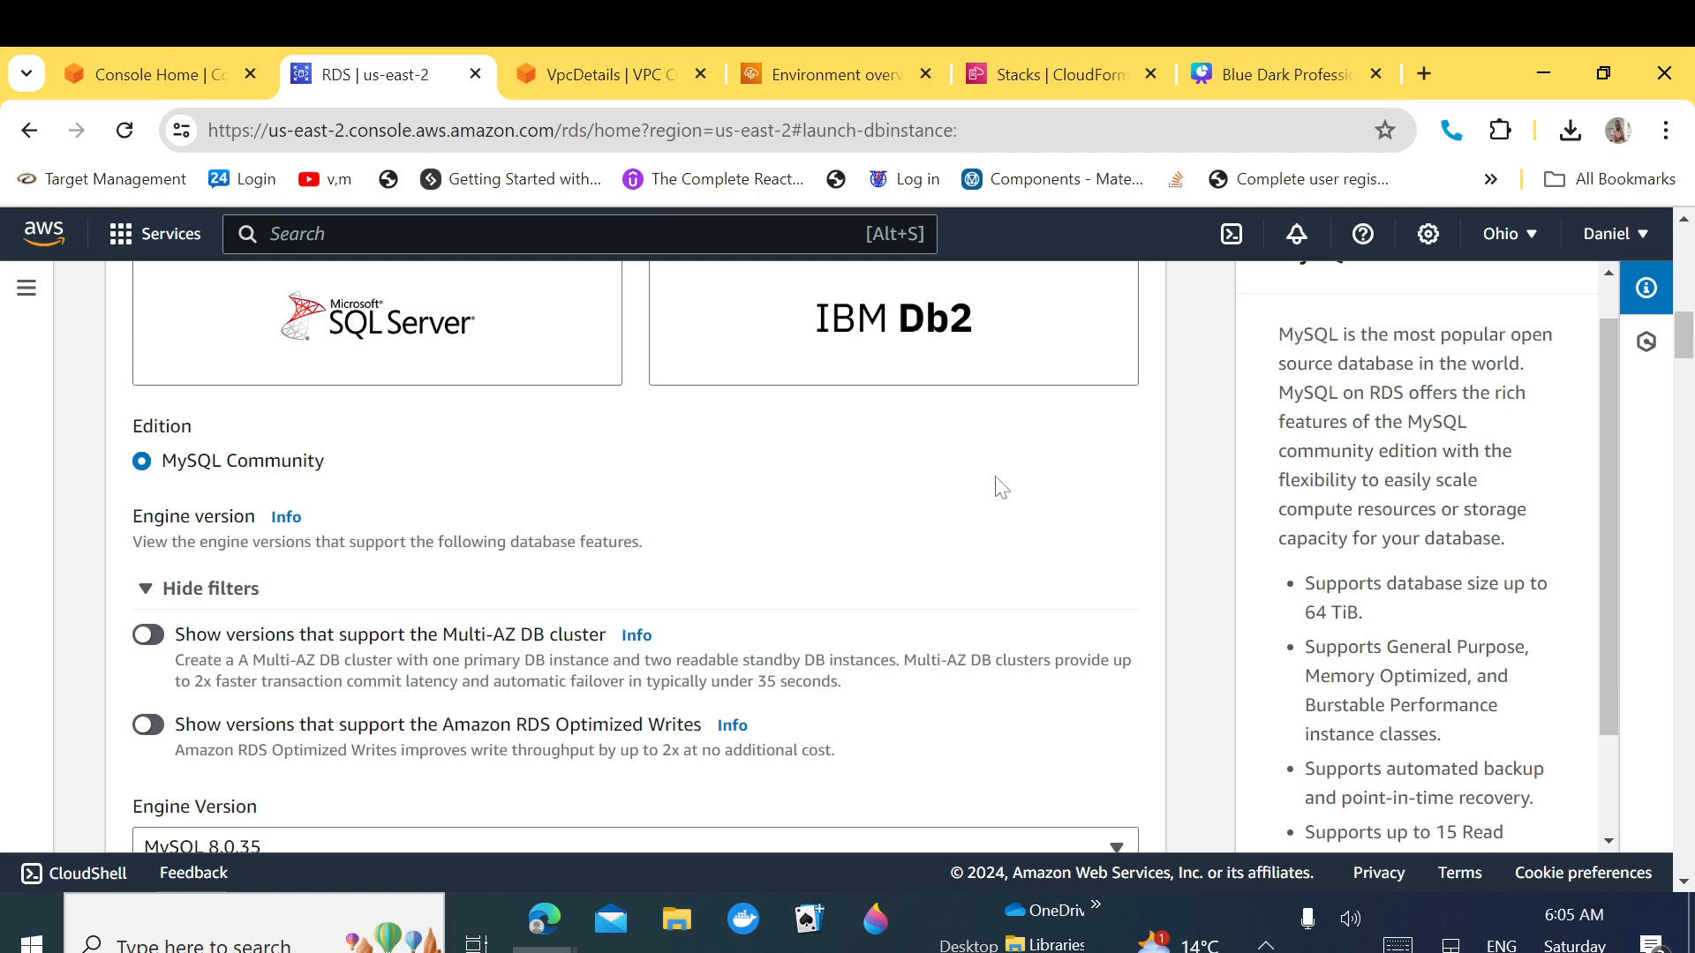
left_click_drag(1685, 357, 1688, 371)
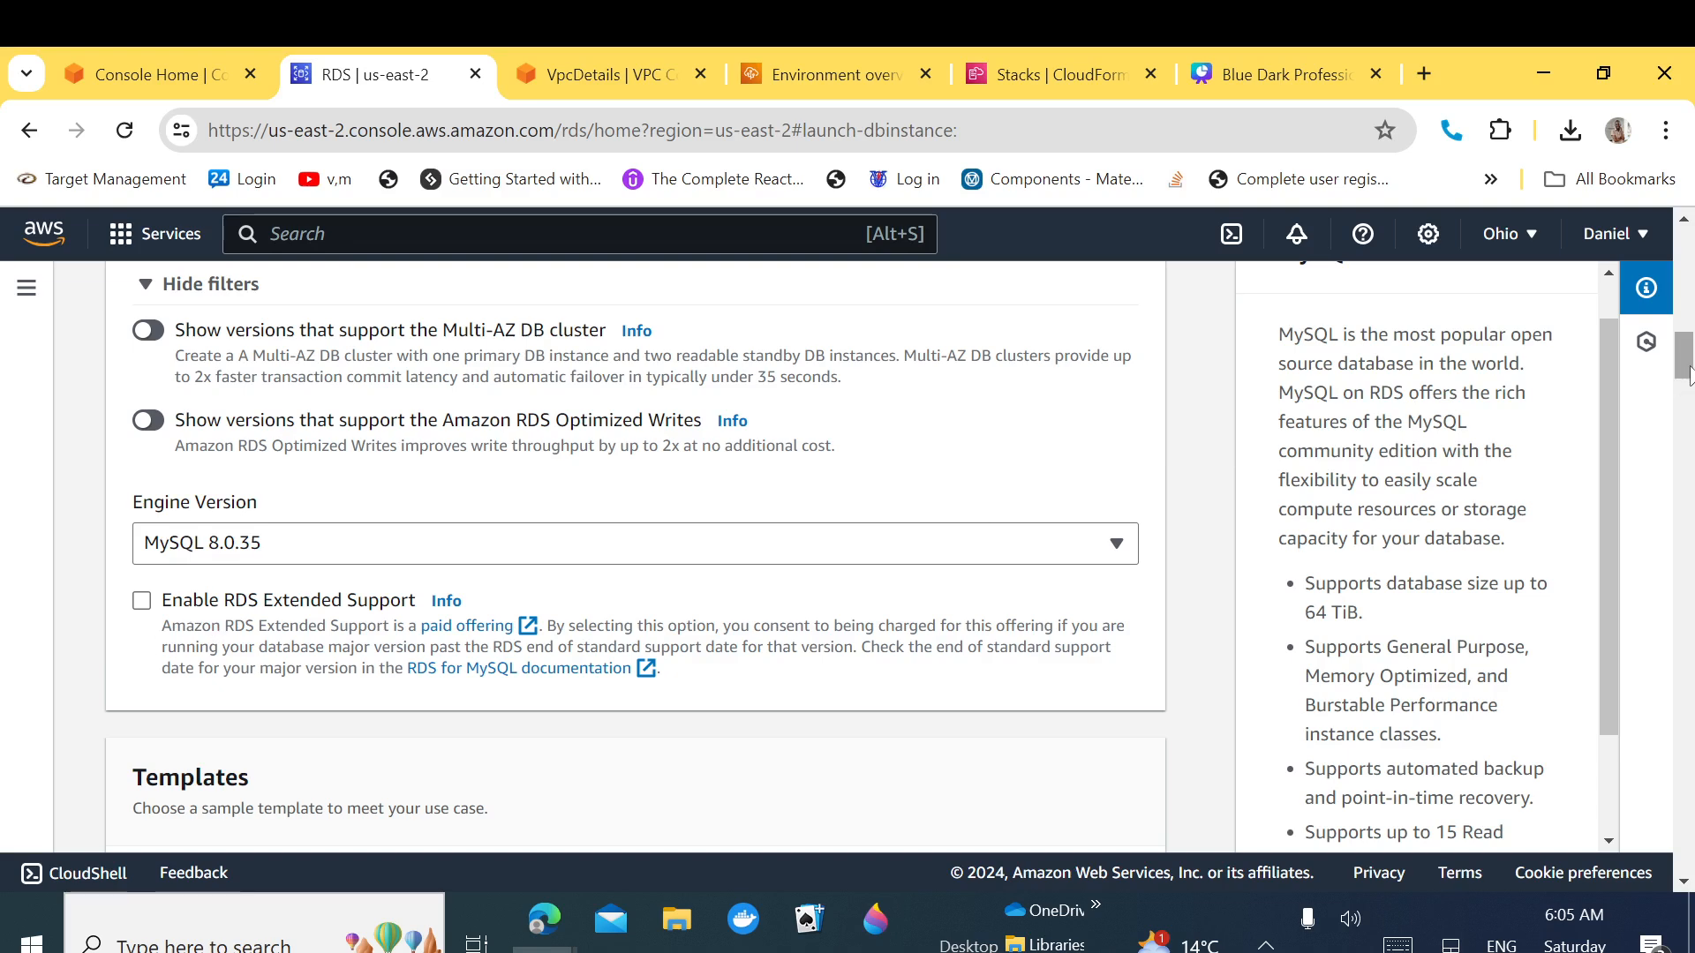
left_click_drag(1687, 371, 1687, 402)
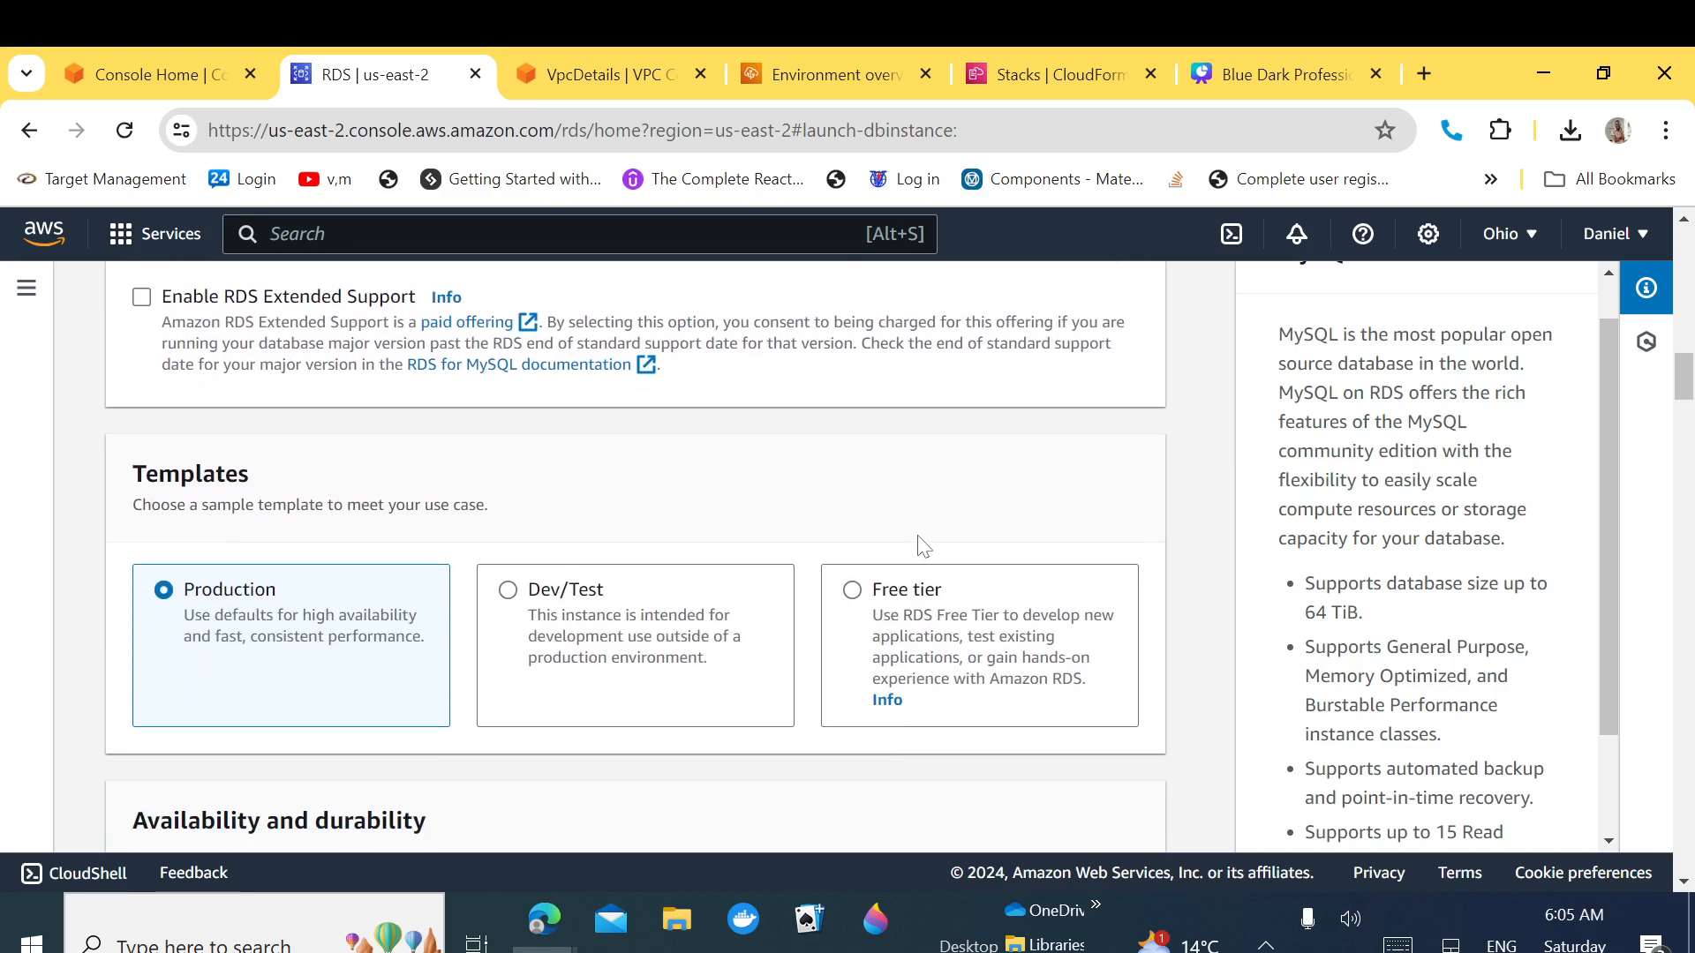
left_click(853, 600)
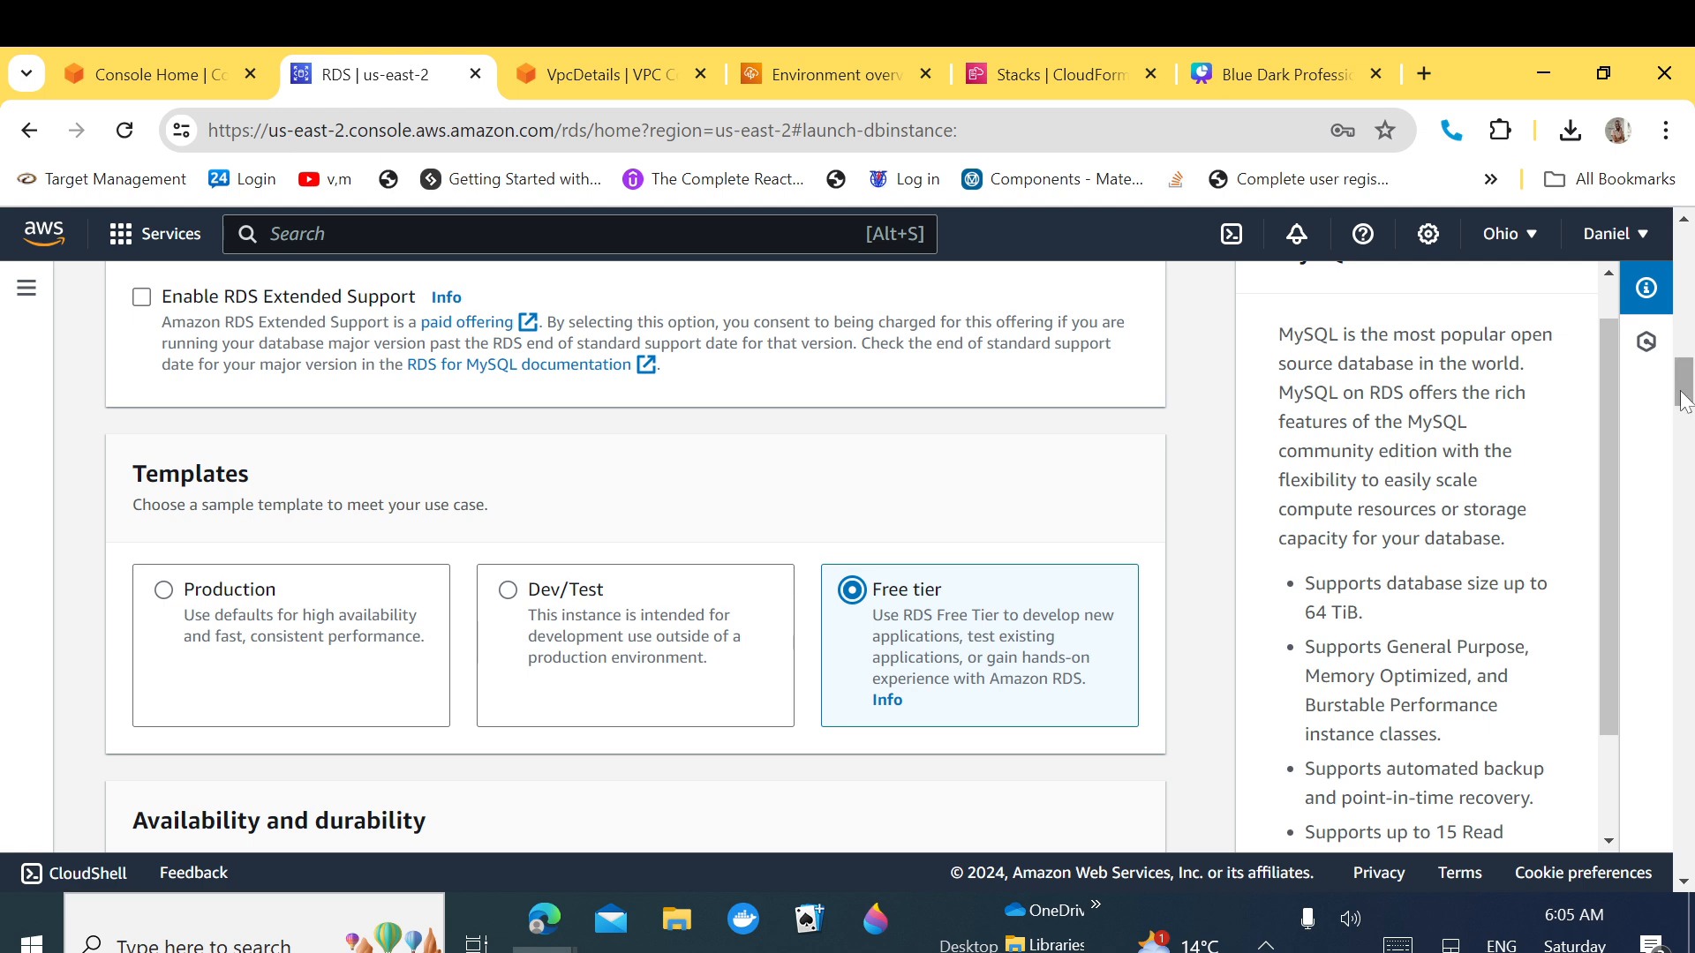
left_click_drag(1683, 399, 1683, 427)
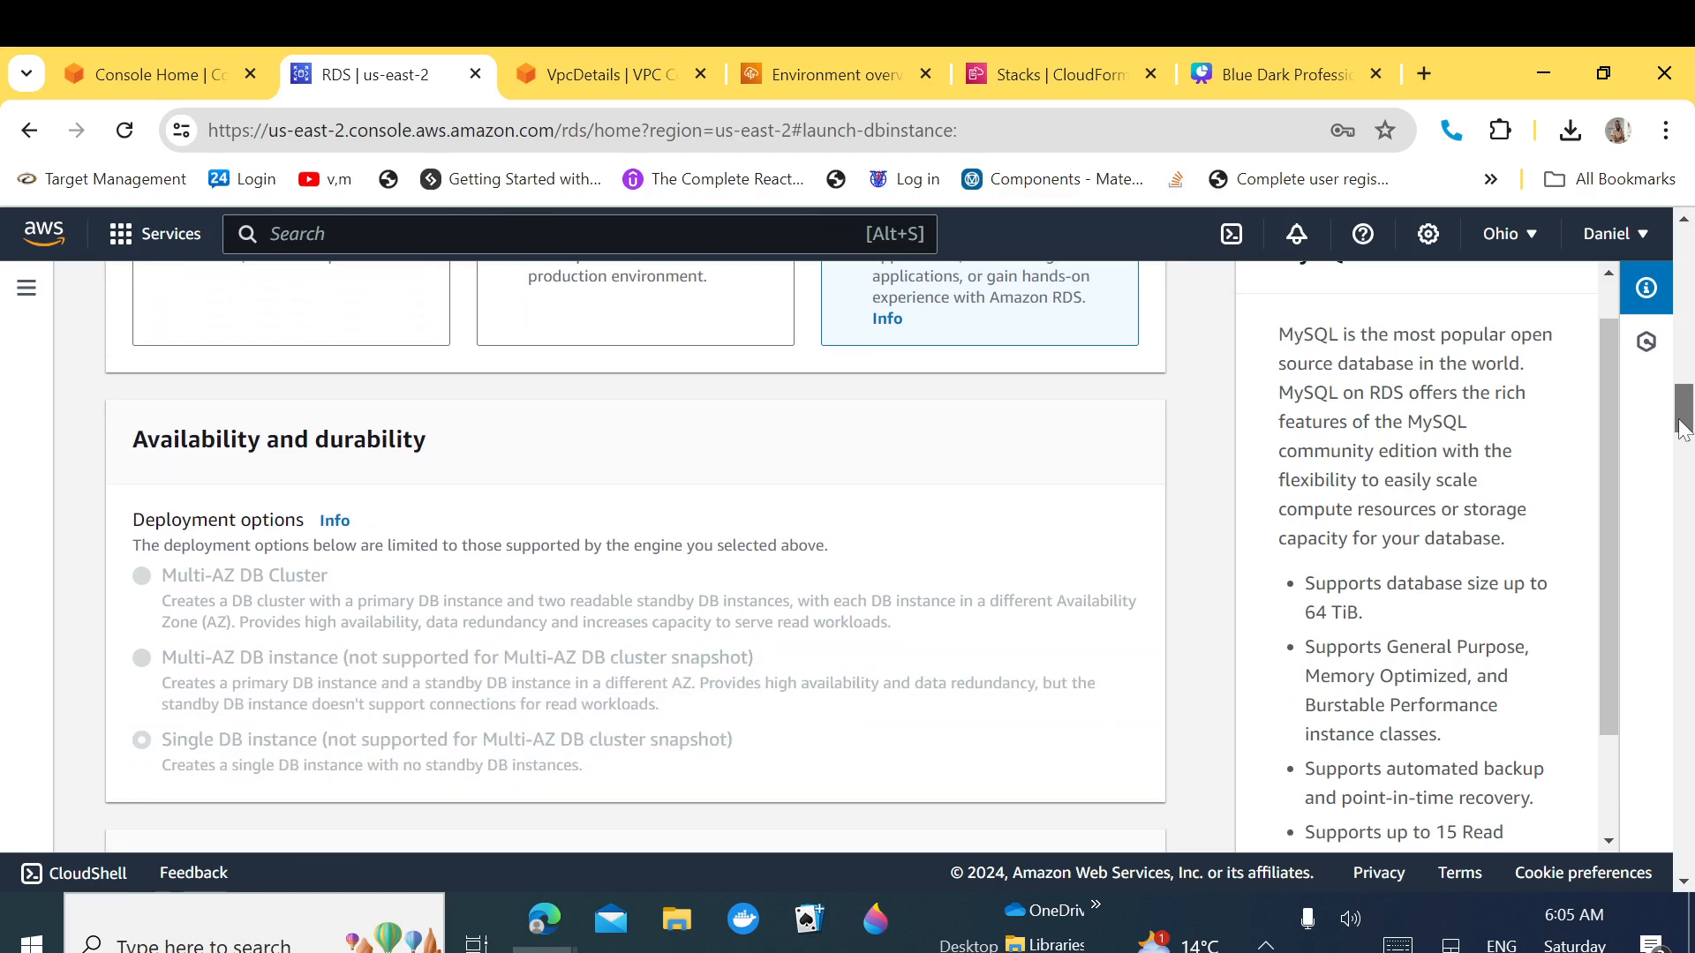
left_click_drag(426, 445, 132, 447)
left_click(1177, 542)
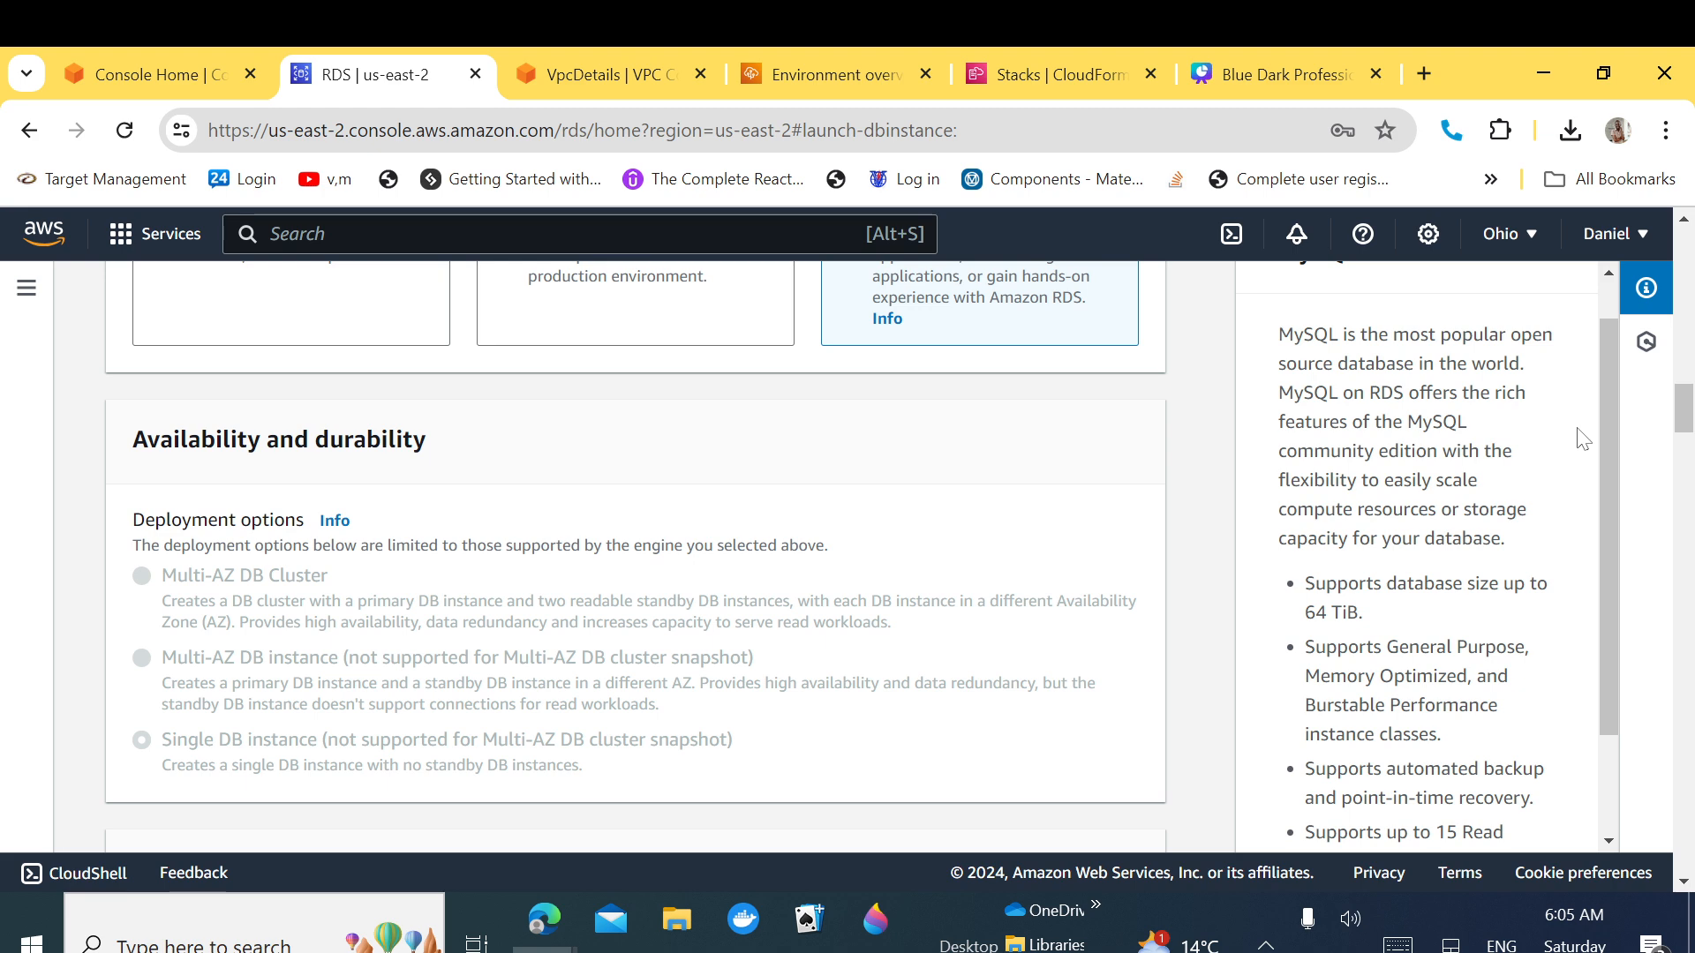
left_click_drag(1686, 426, 1686, 461)
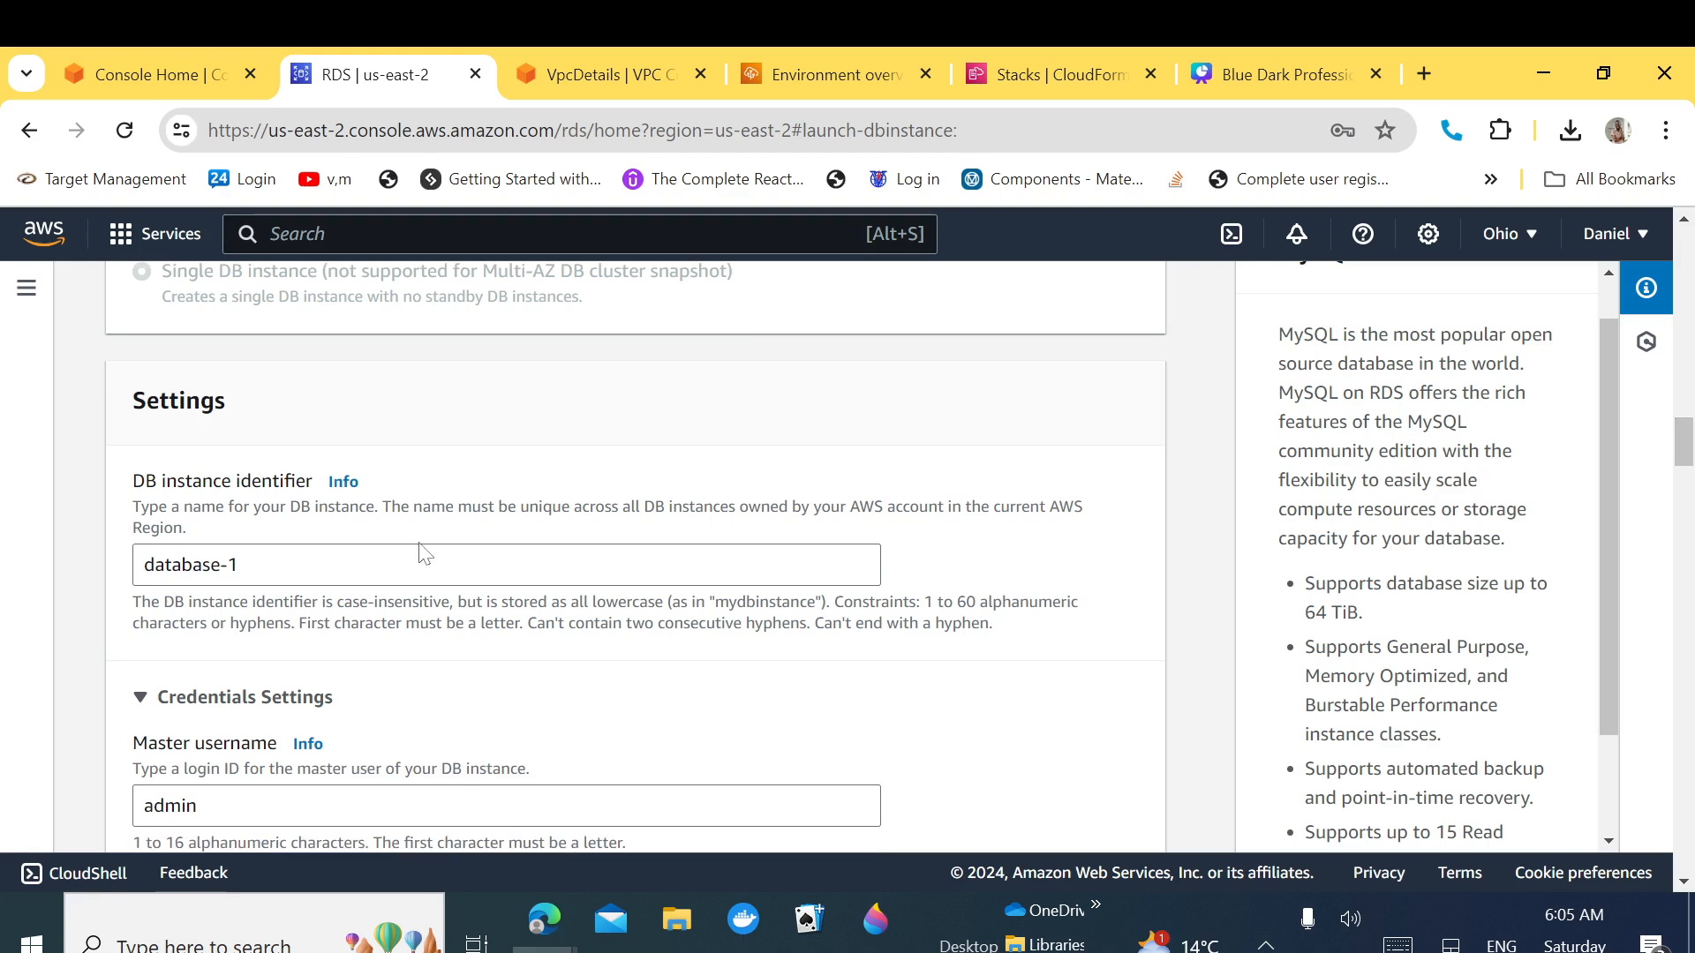
Step: Rename the DB instance identifier to appplication-database-rds
left_click(240, 565)
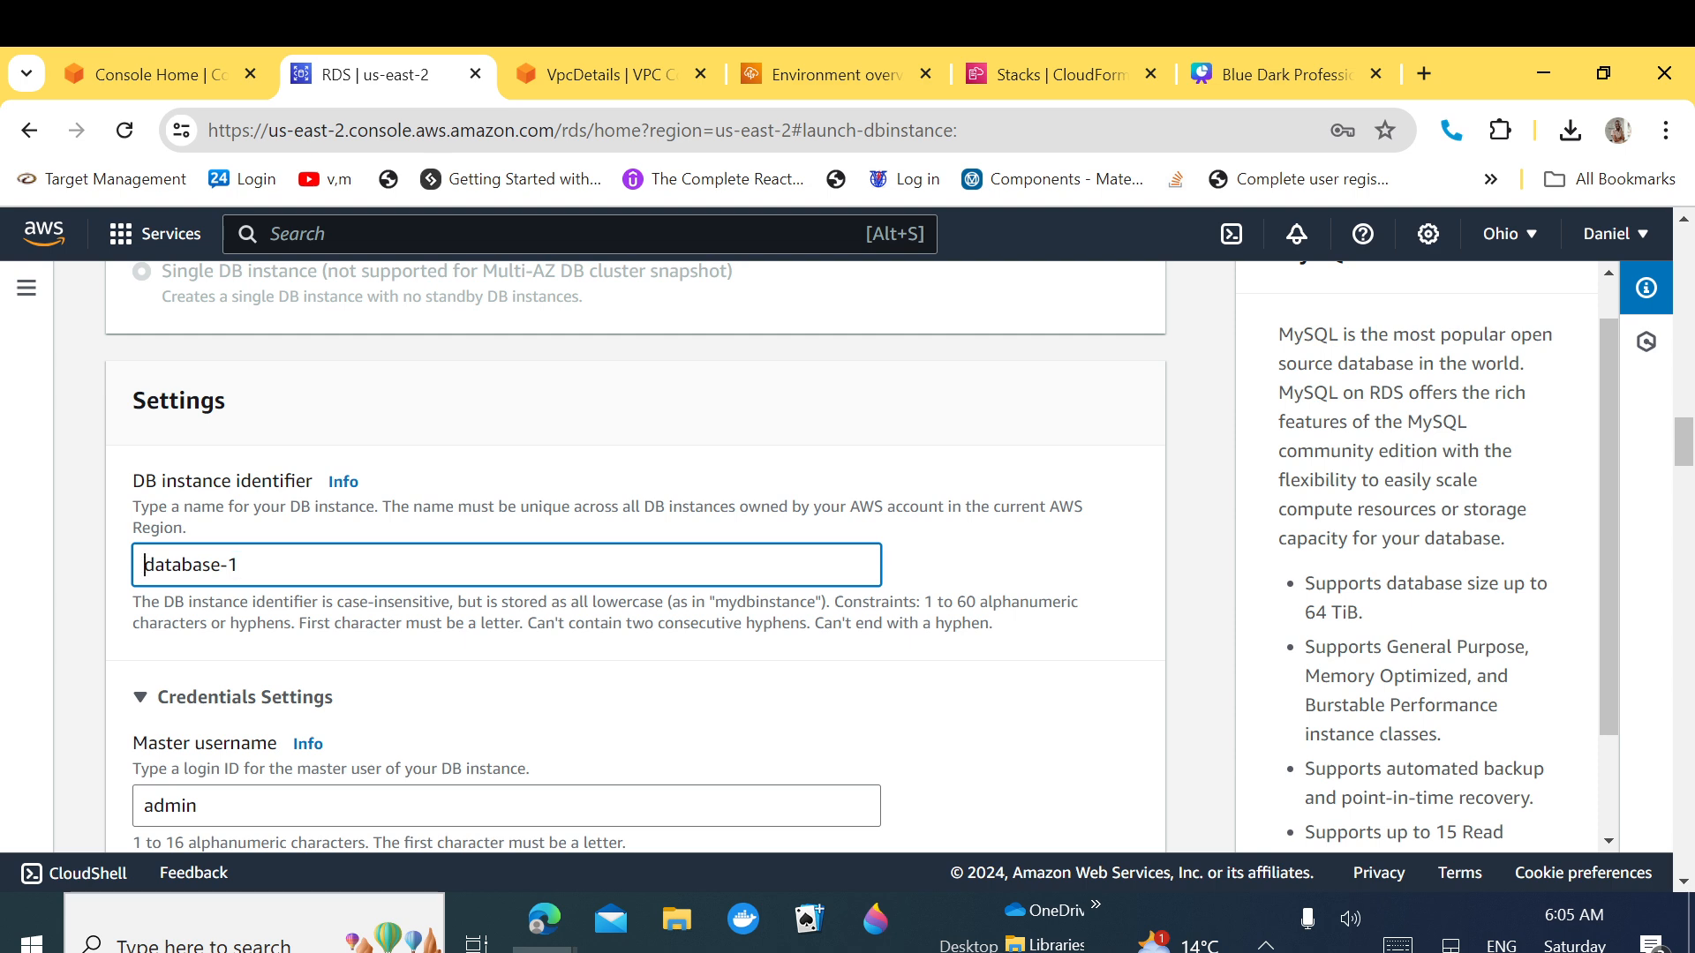
type("apppli")
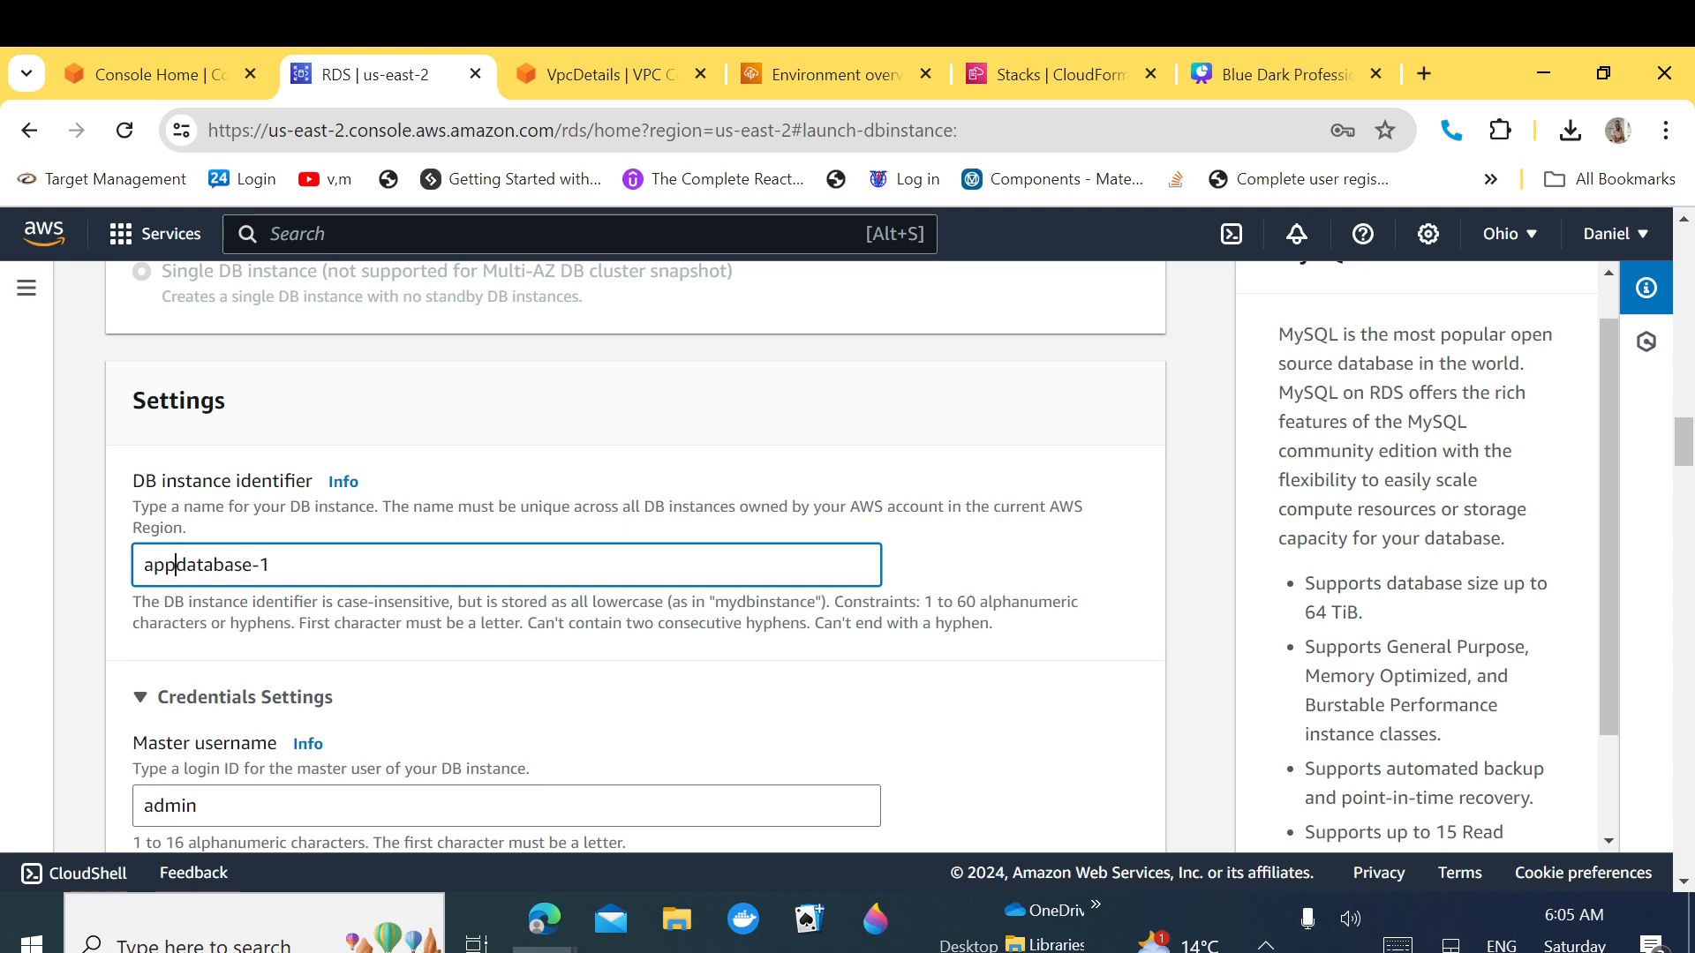
type("cation-")
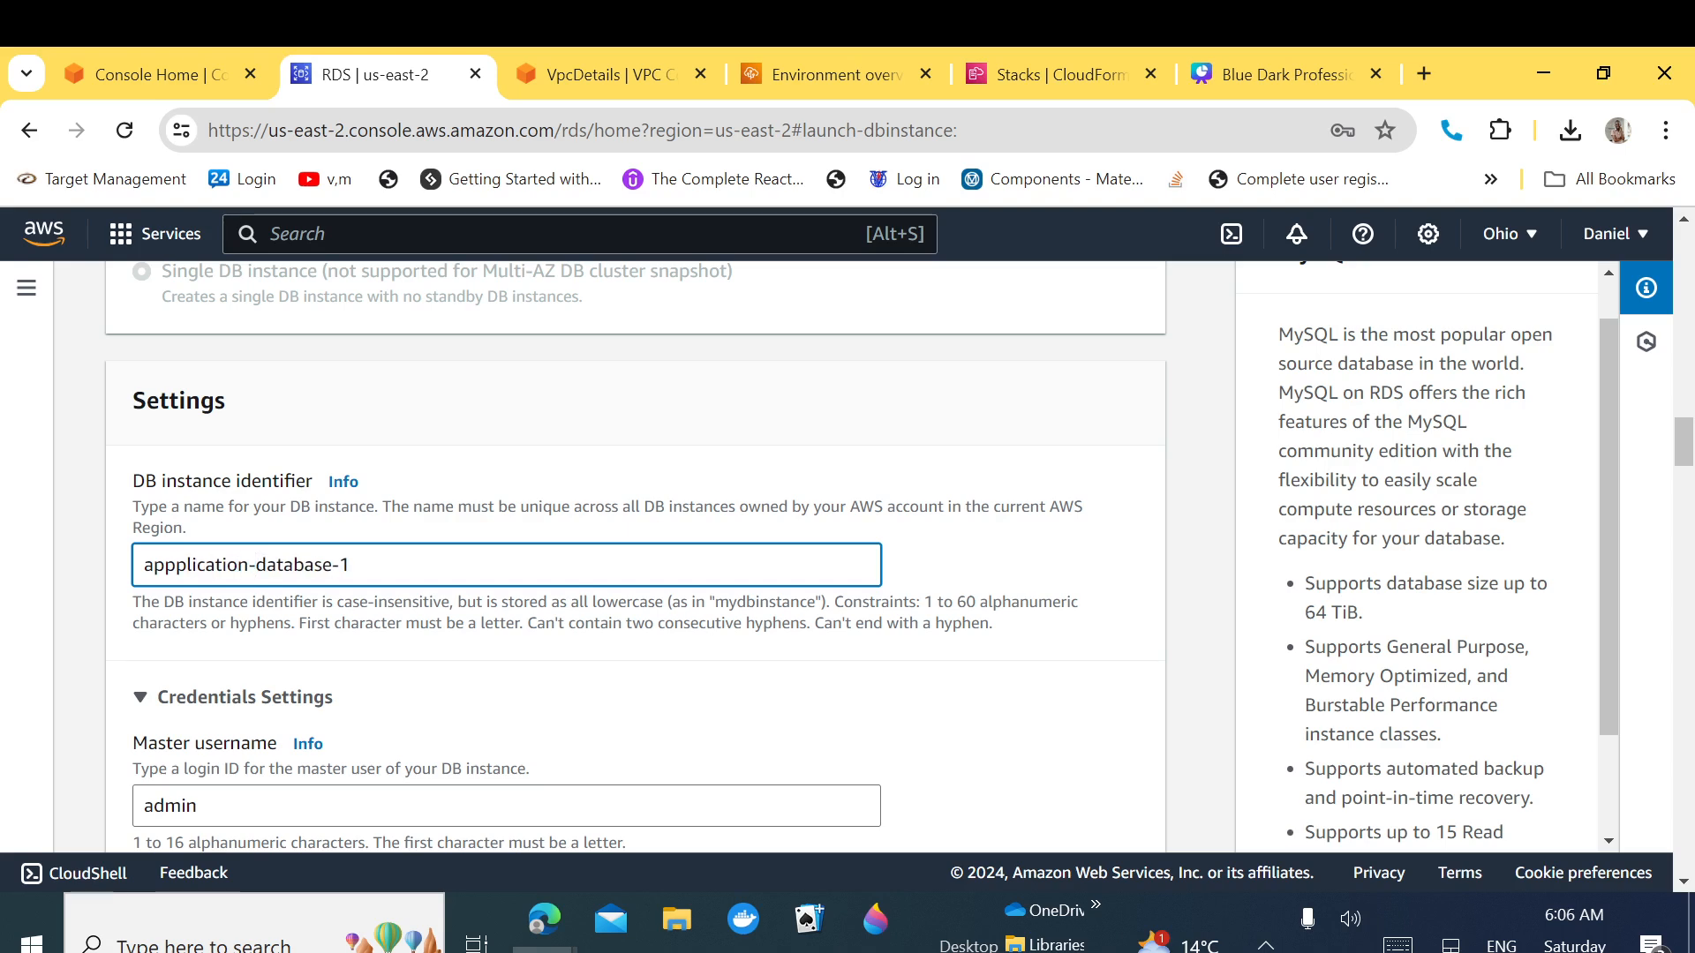
double_click(343, 565)
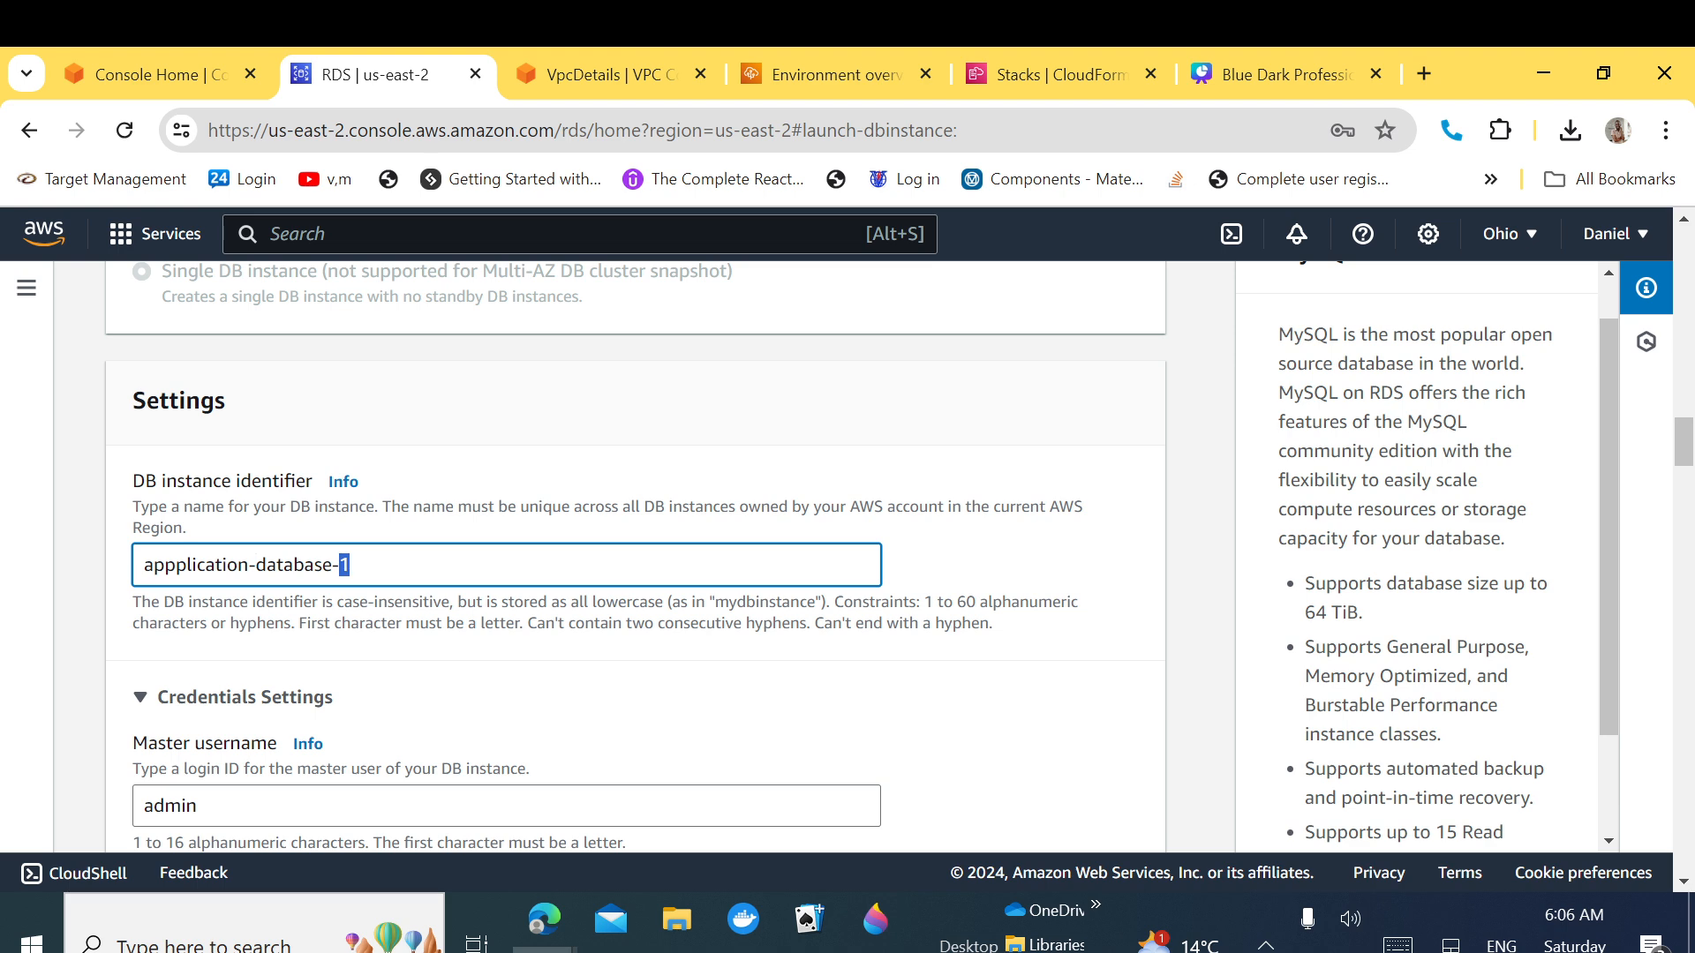
type("rds")
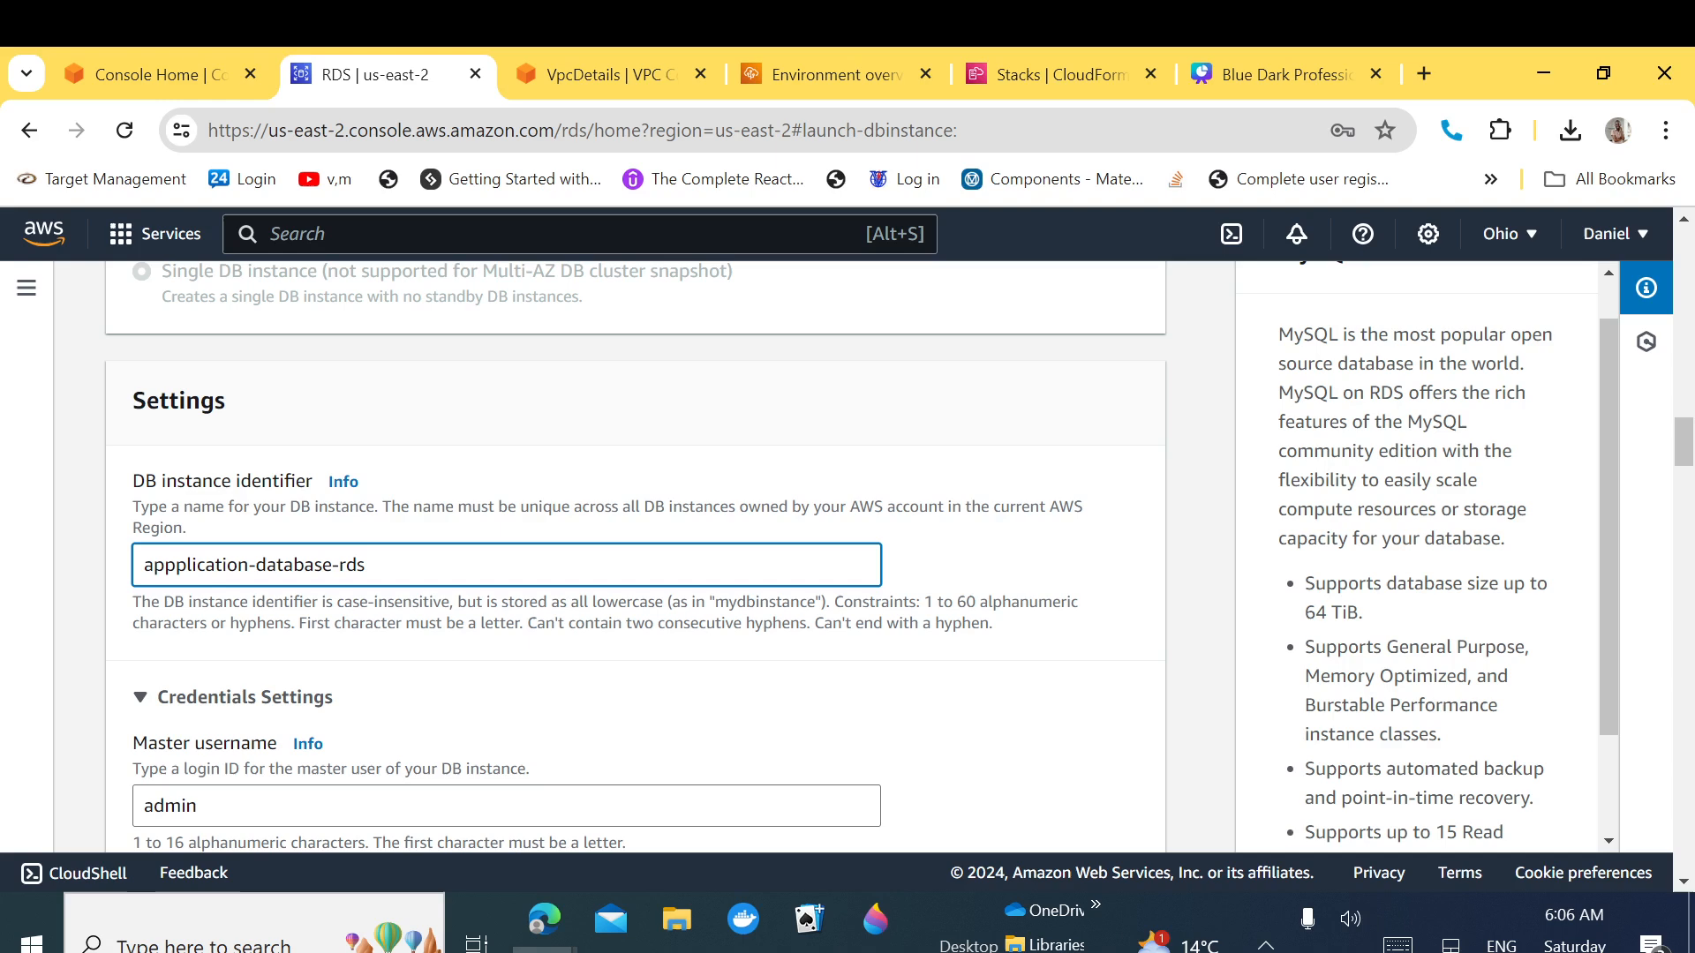
Step: Review the admin master username and the entered self-managed master password
left_click_drag(1681, 454, 1682, 477)
double_click(170, 461)
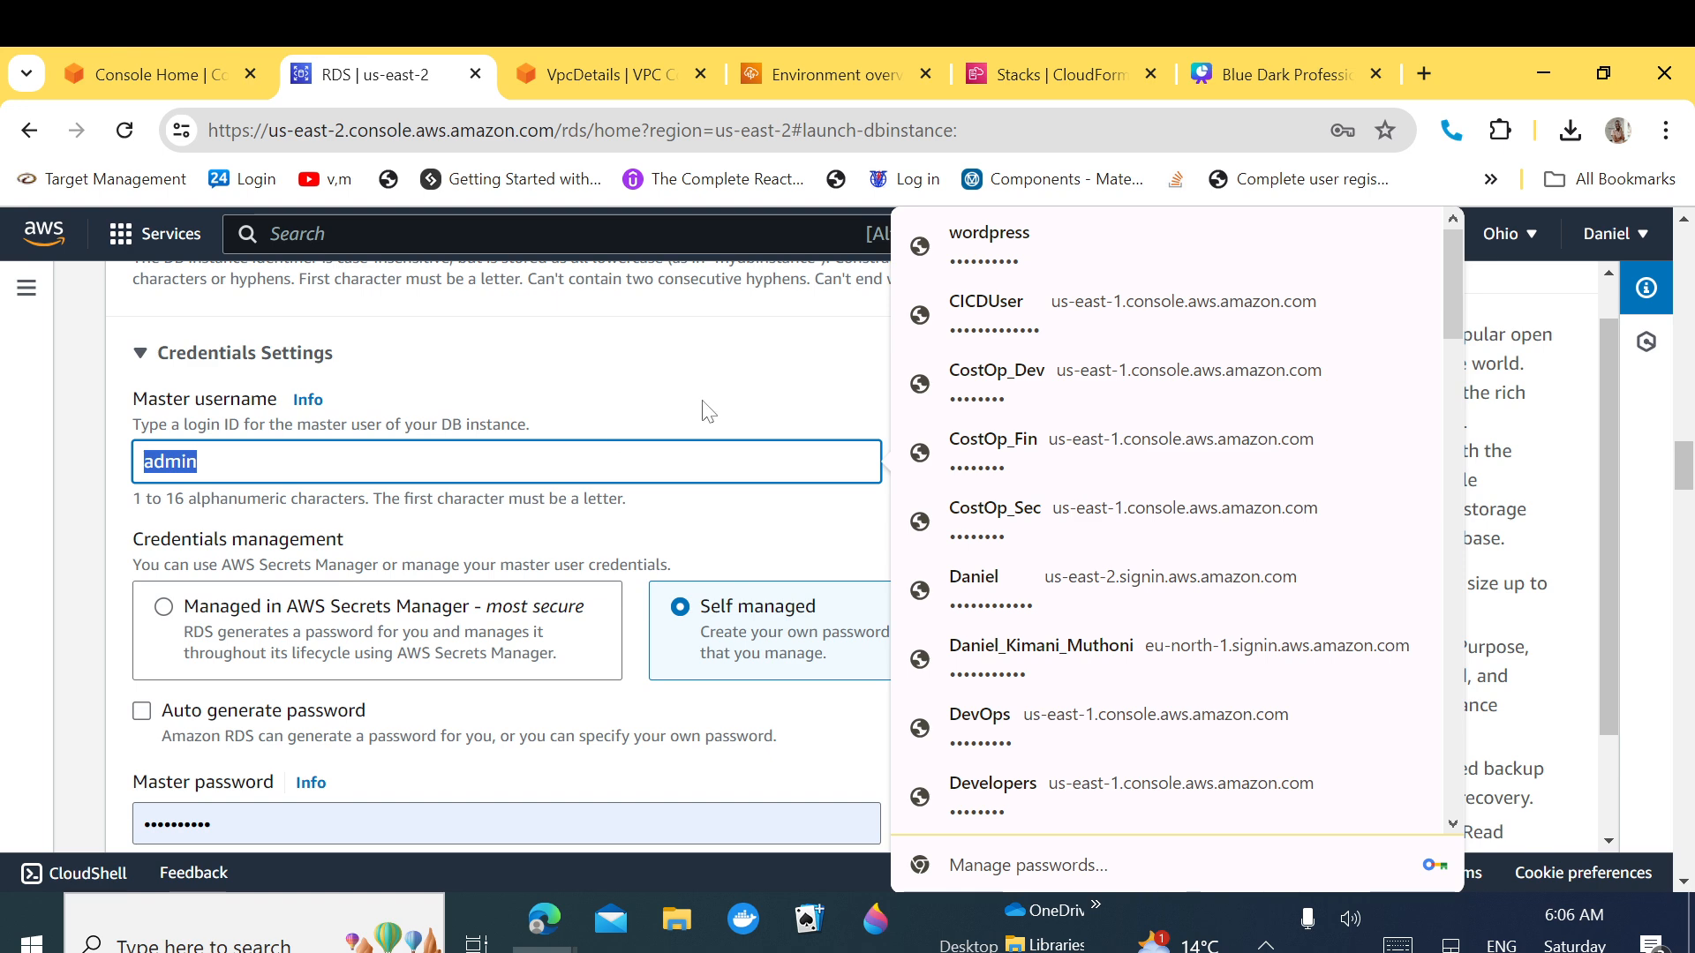
key("Escape")
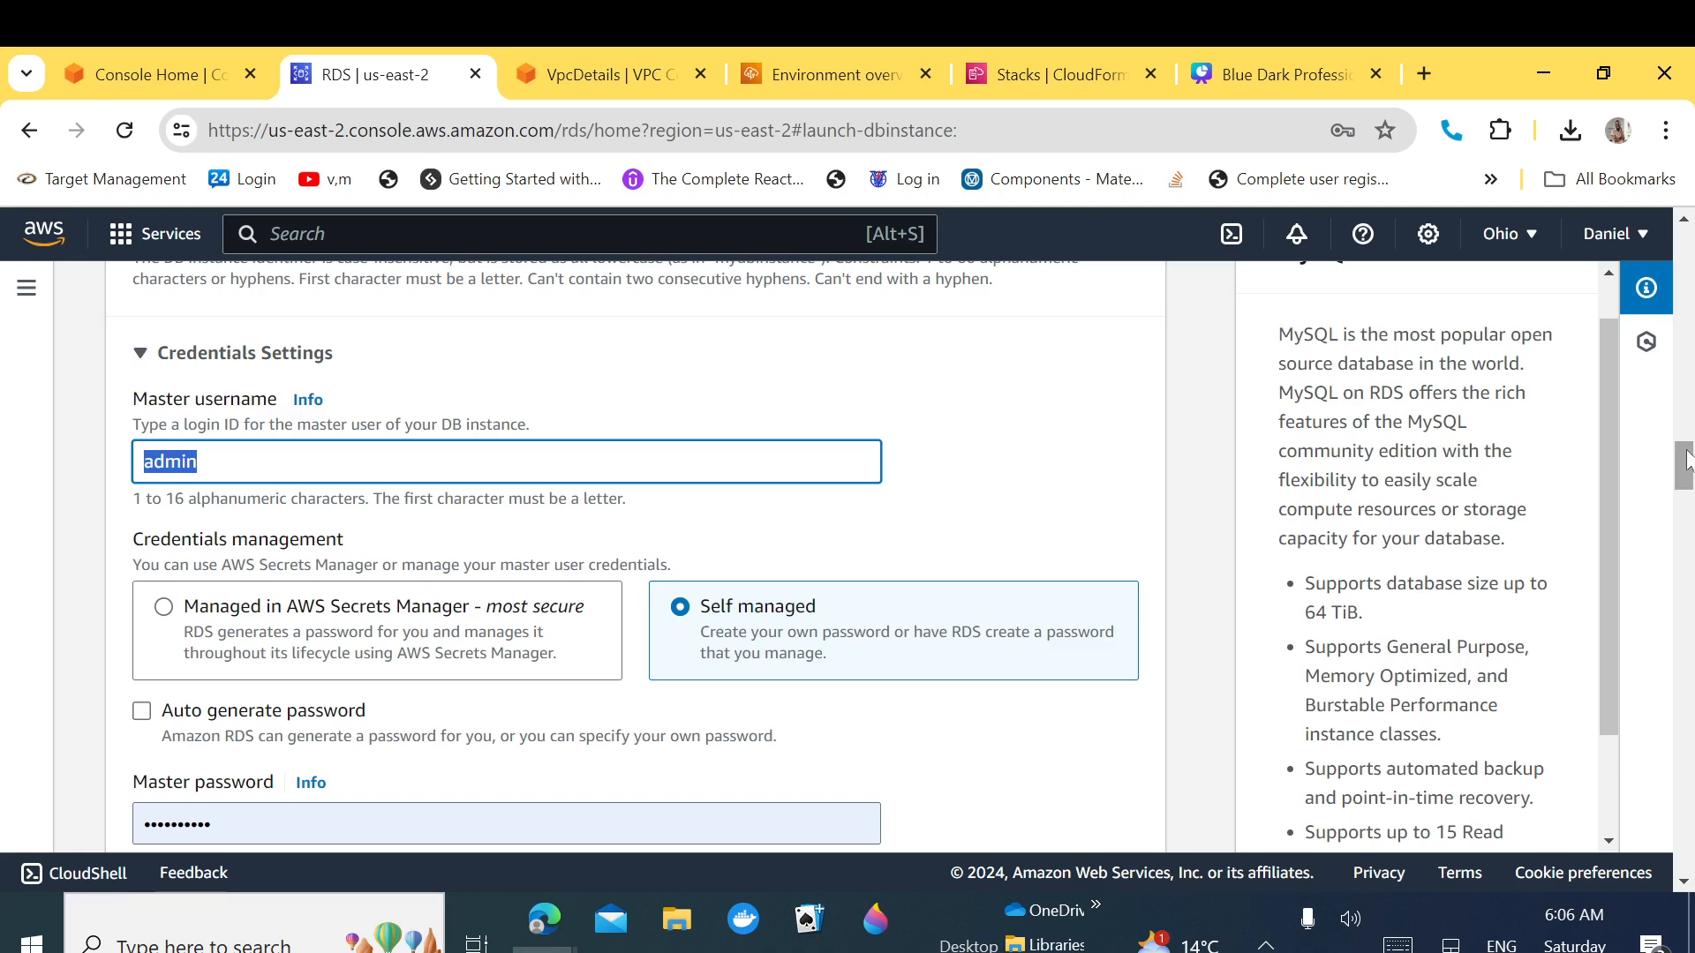
left_click_drag(1686, 471, 1687, 488)
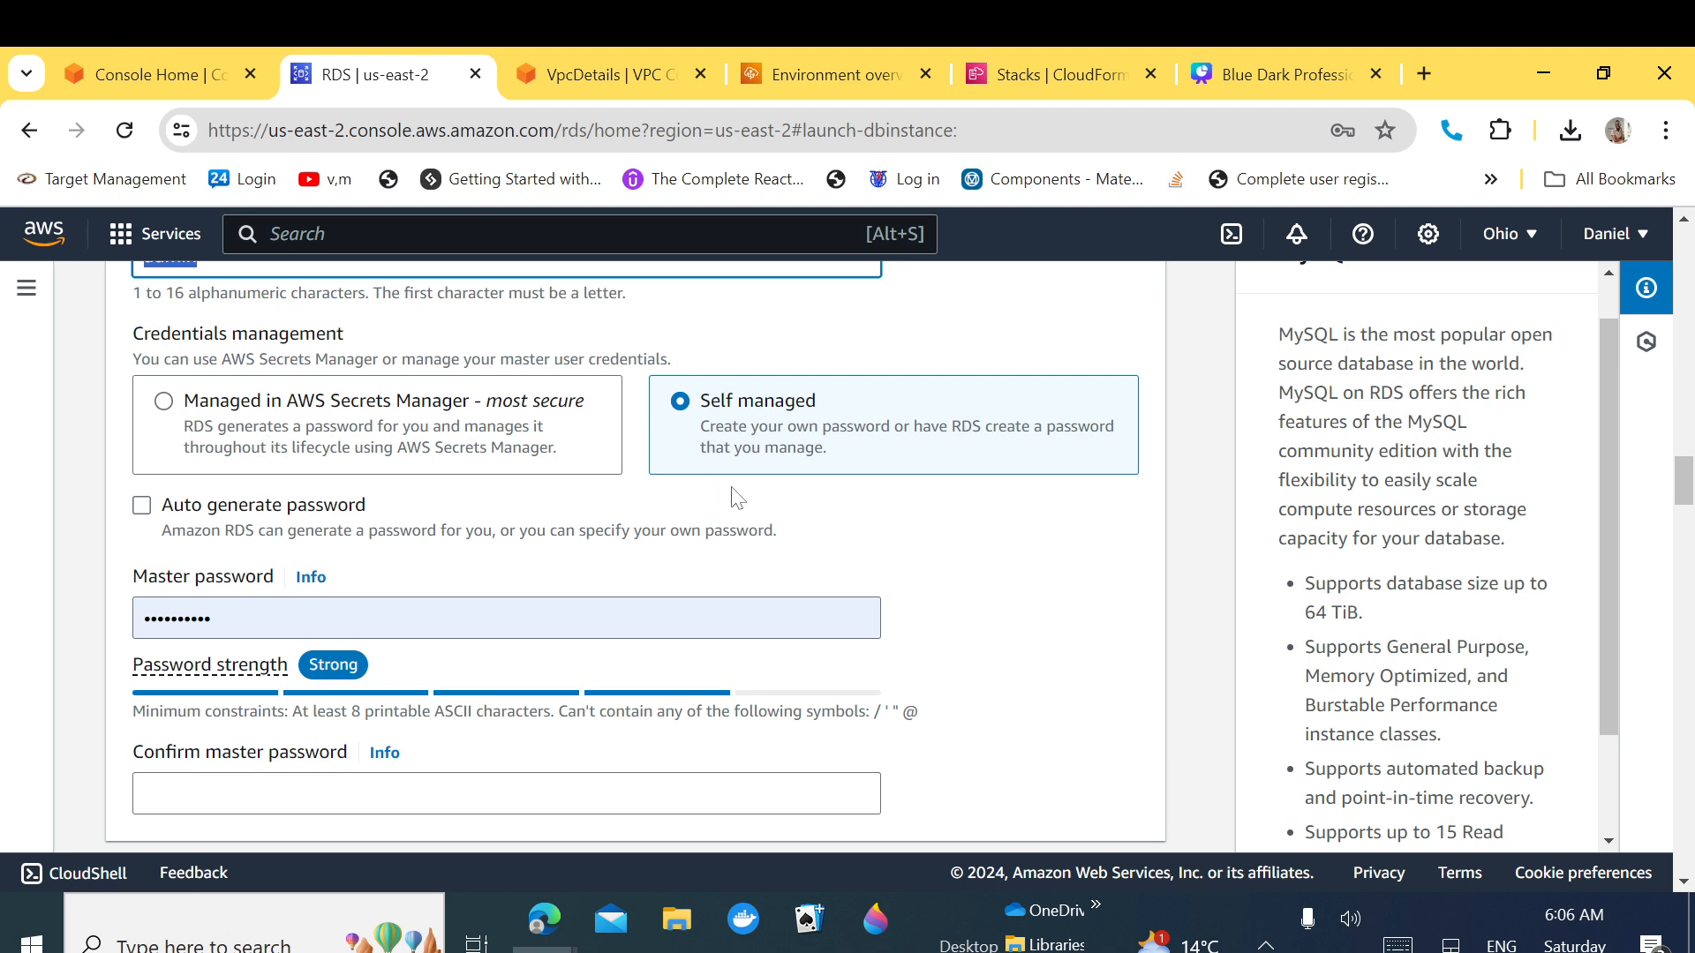
left_click(251, 609)
left_click_drag(252, 611, 141, 617)
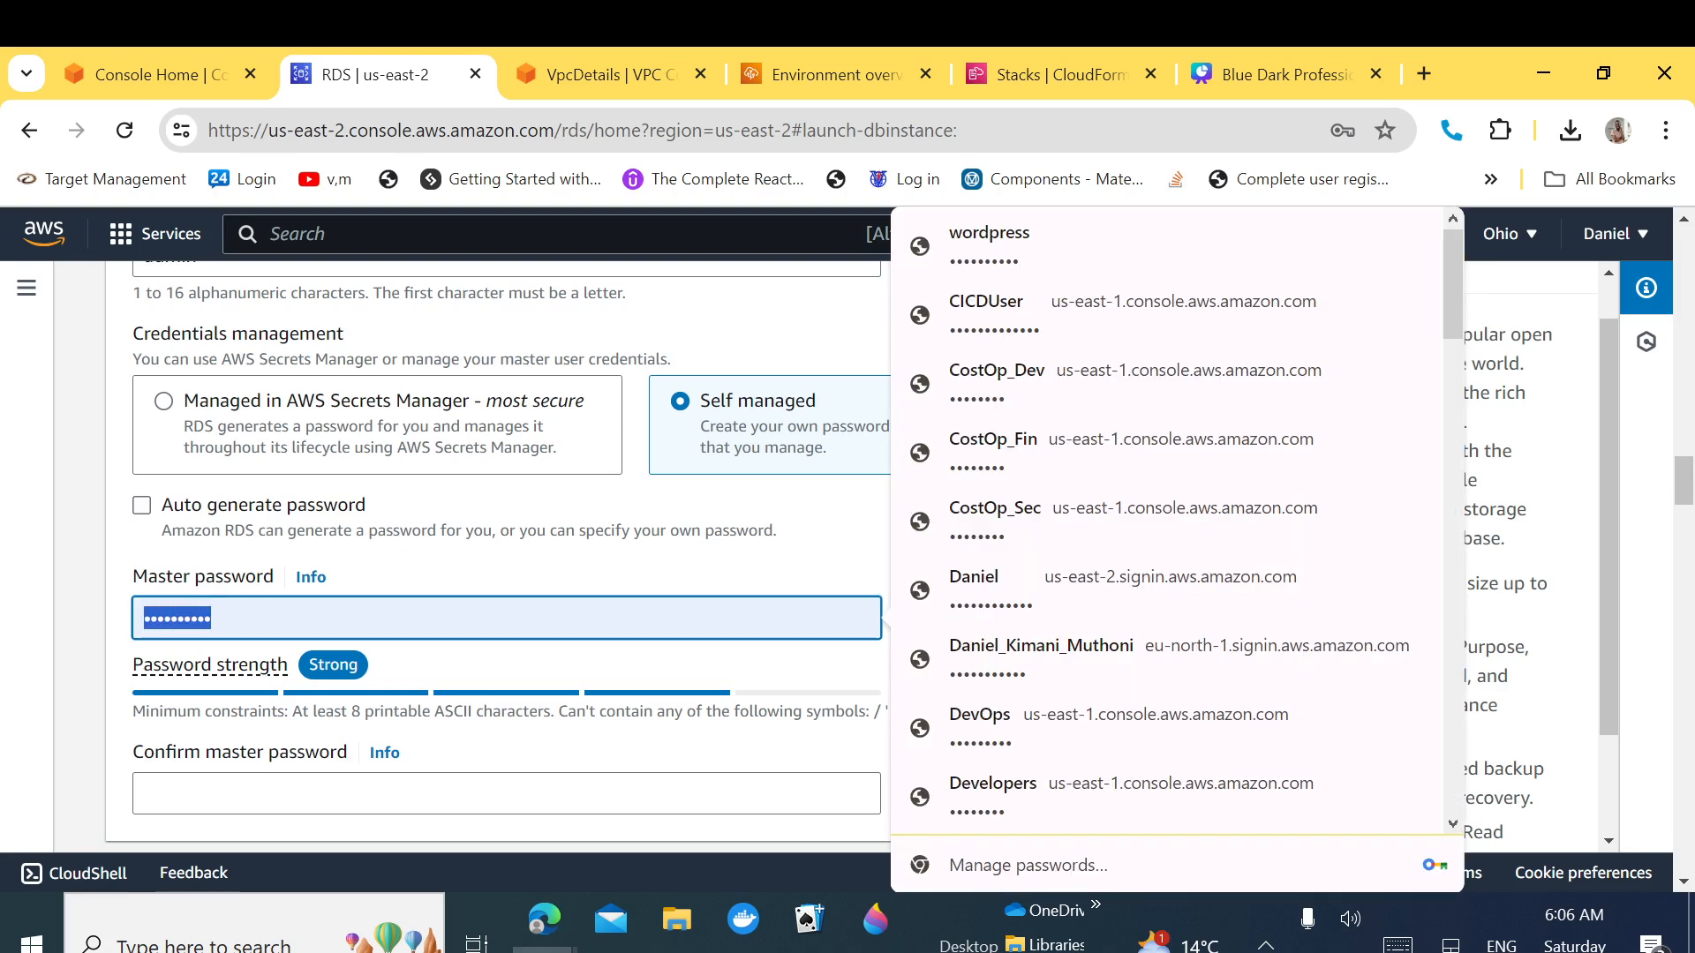
left_click(203, 943)
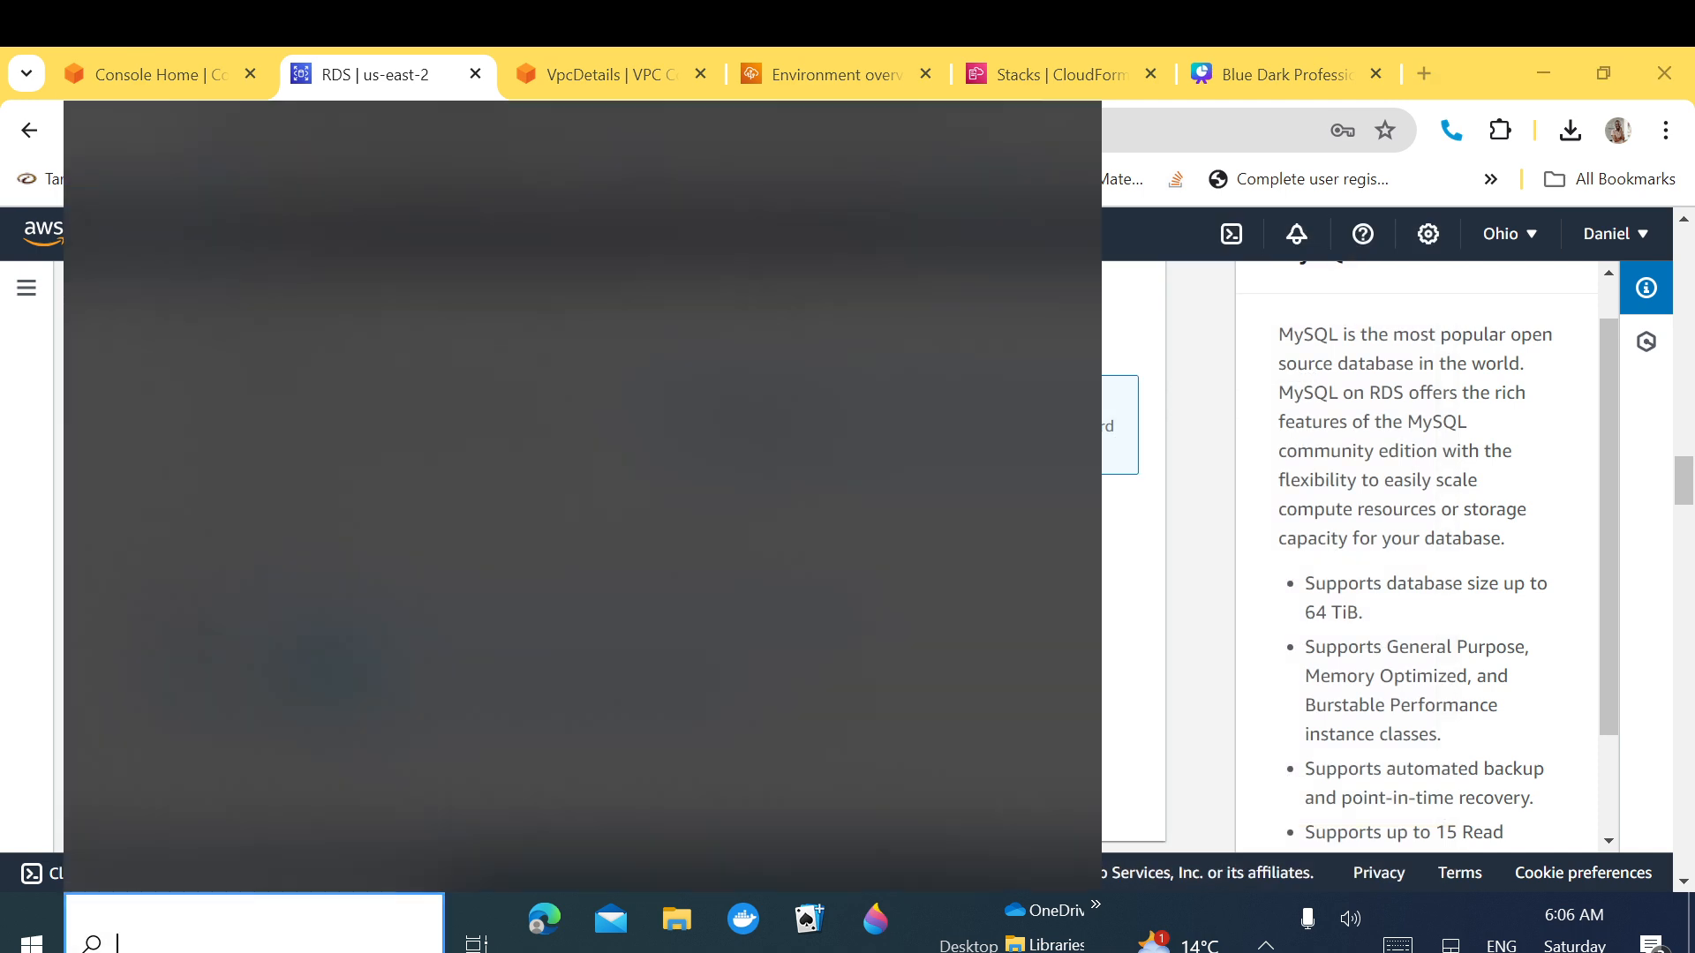
Step: Clear the old subnet notes out of the Notepad note
left_click(677, 952)
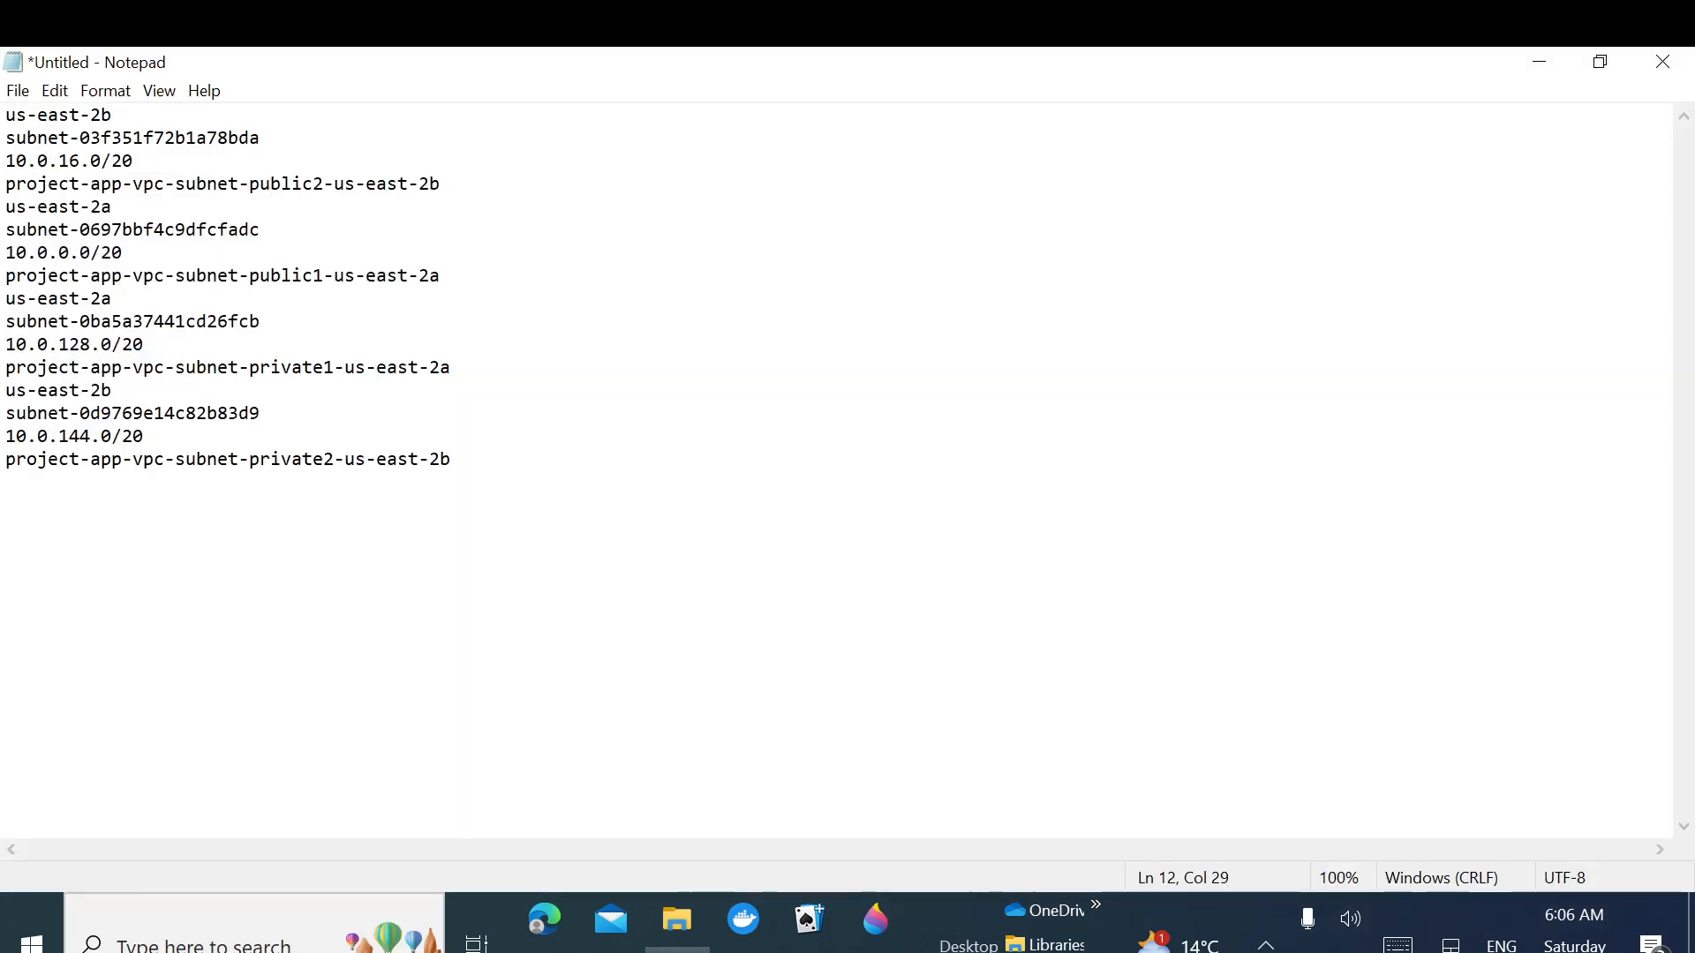
left_click_drag(452, 461, 5, 114)
key("ctrl+x")
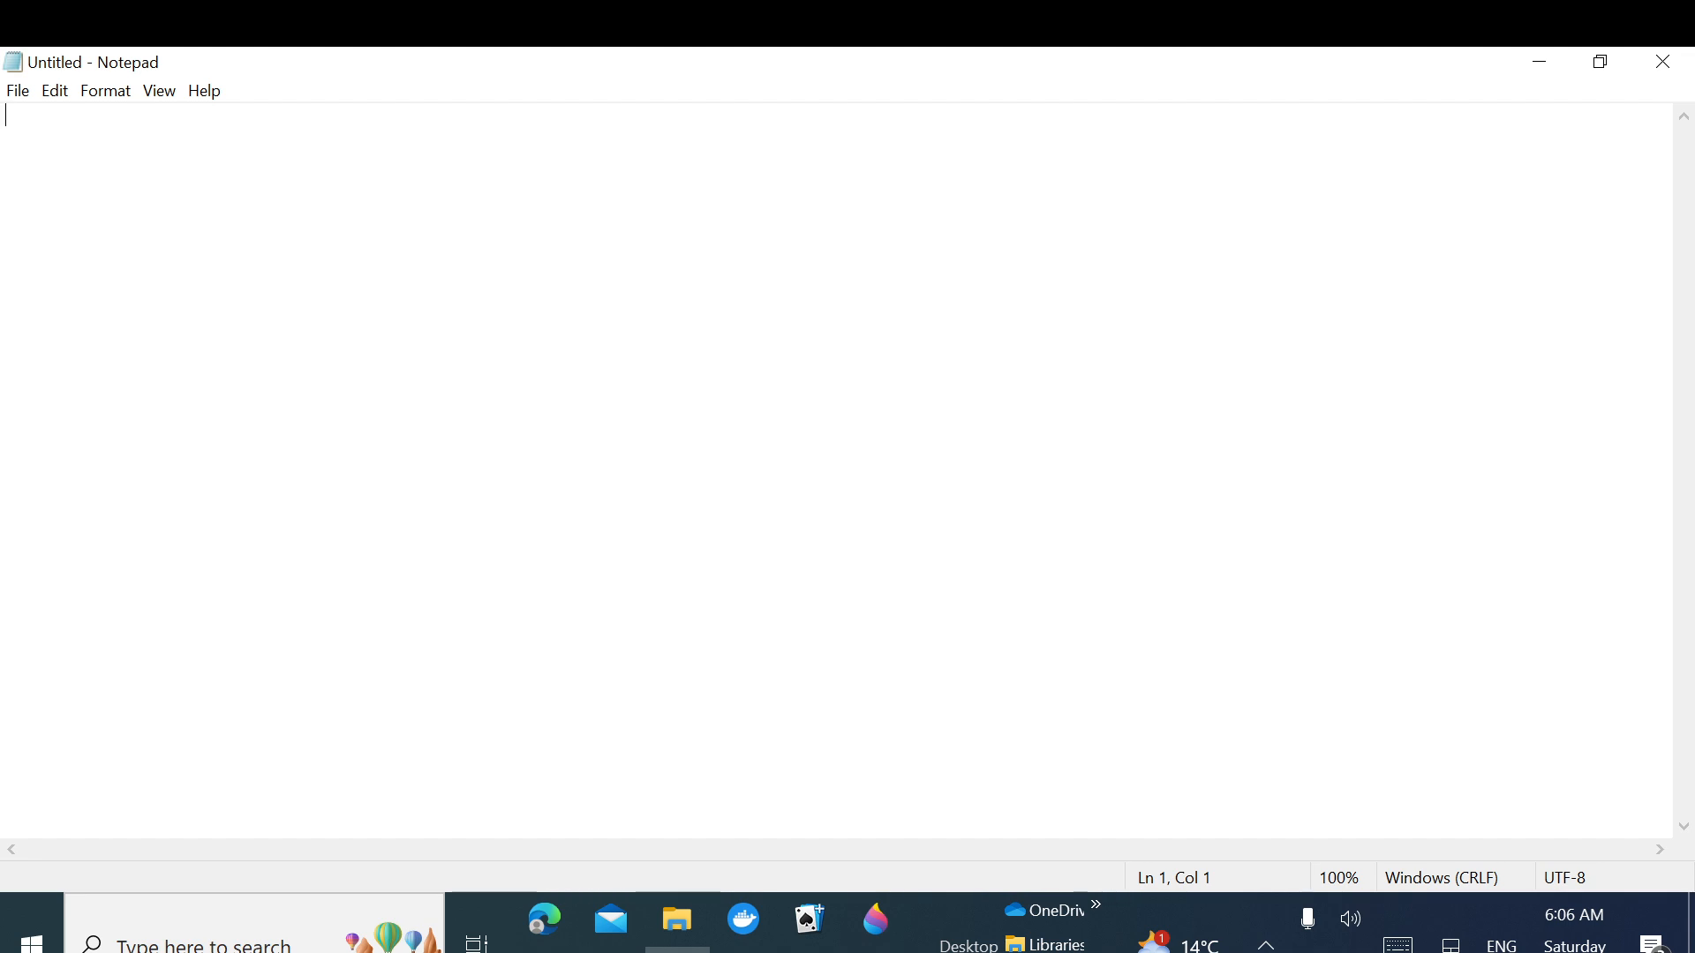
Step: Write the lines RDS_DB_USERNAME: admin, RDS_DB_NAME:, RDS_DB_PASSWORD: and RDS_DB_HOSTNAME: in the note
type("DB")
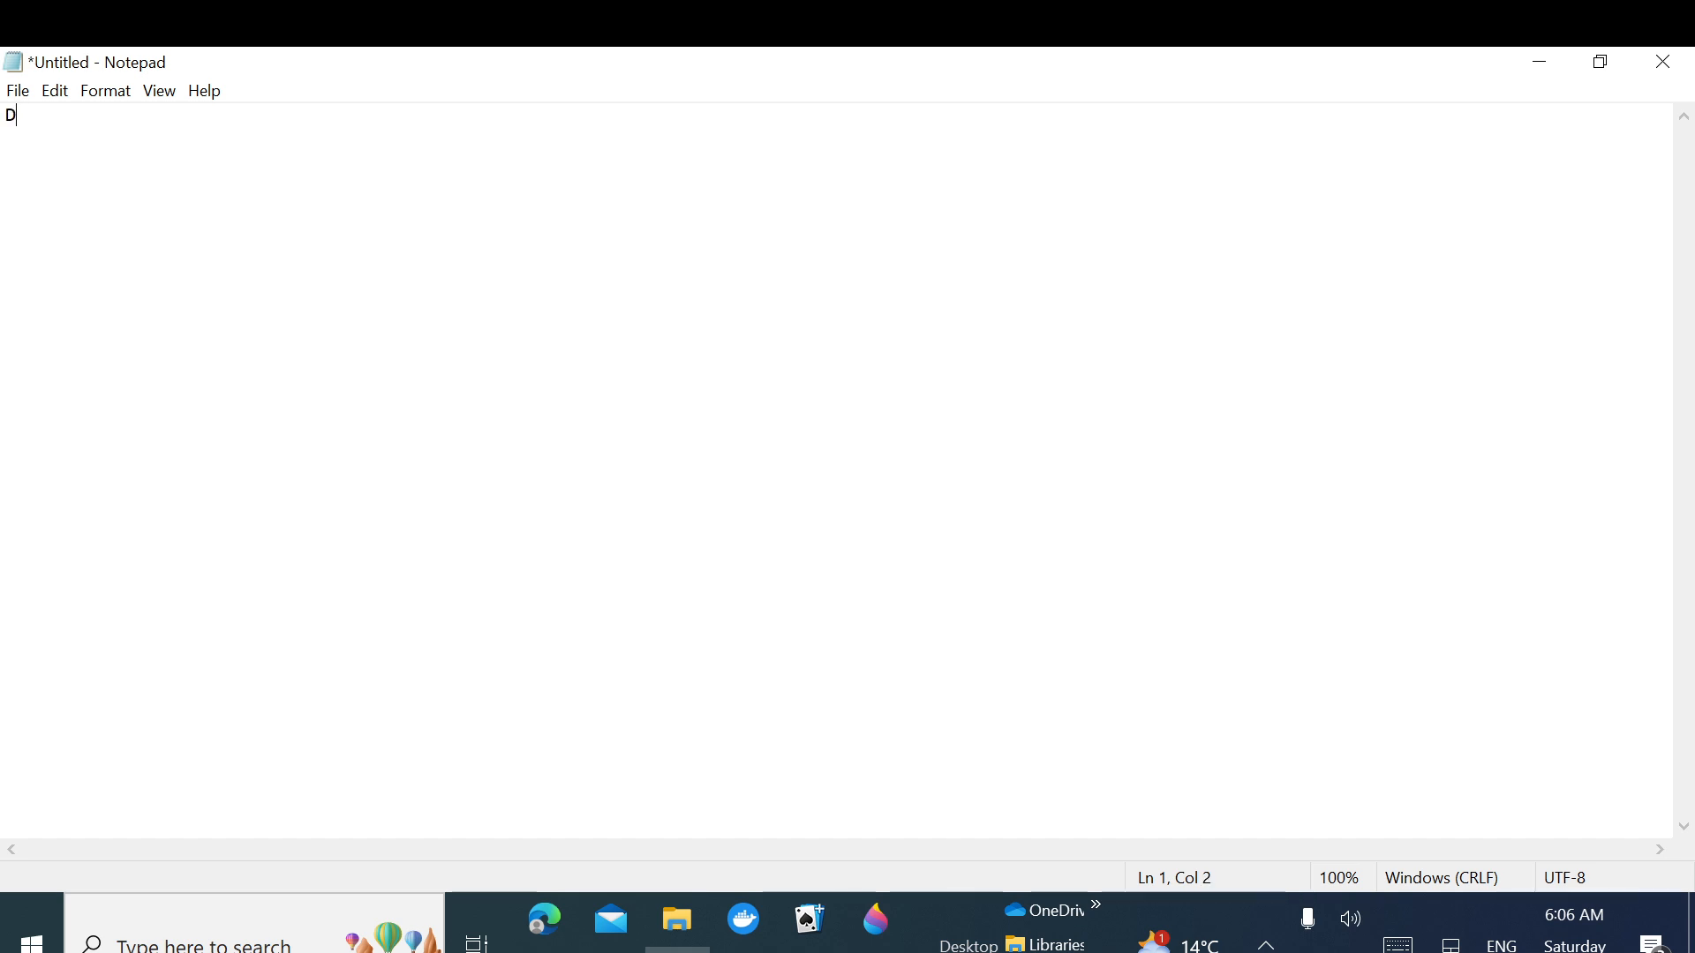
key("BackSpace")
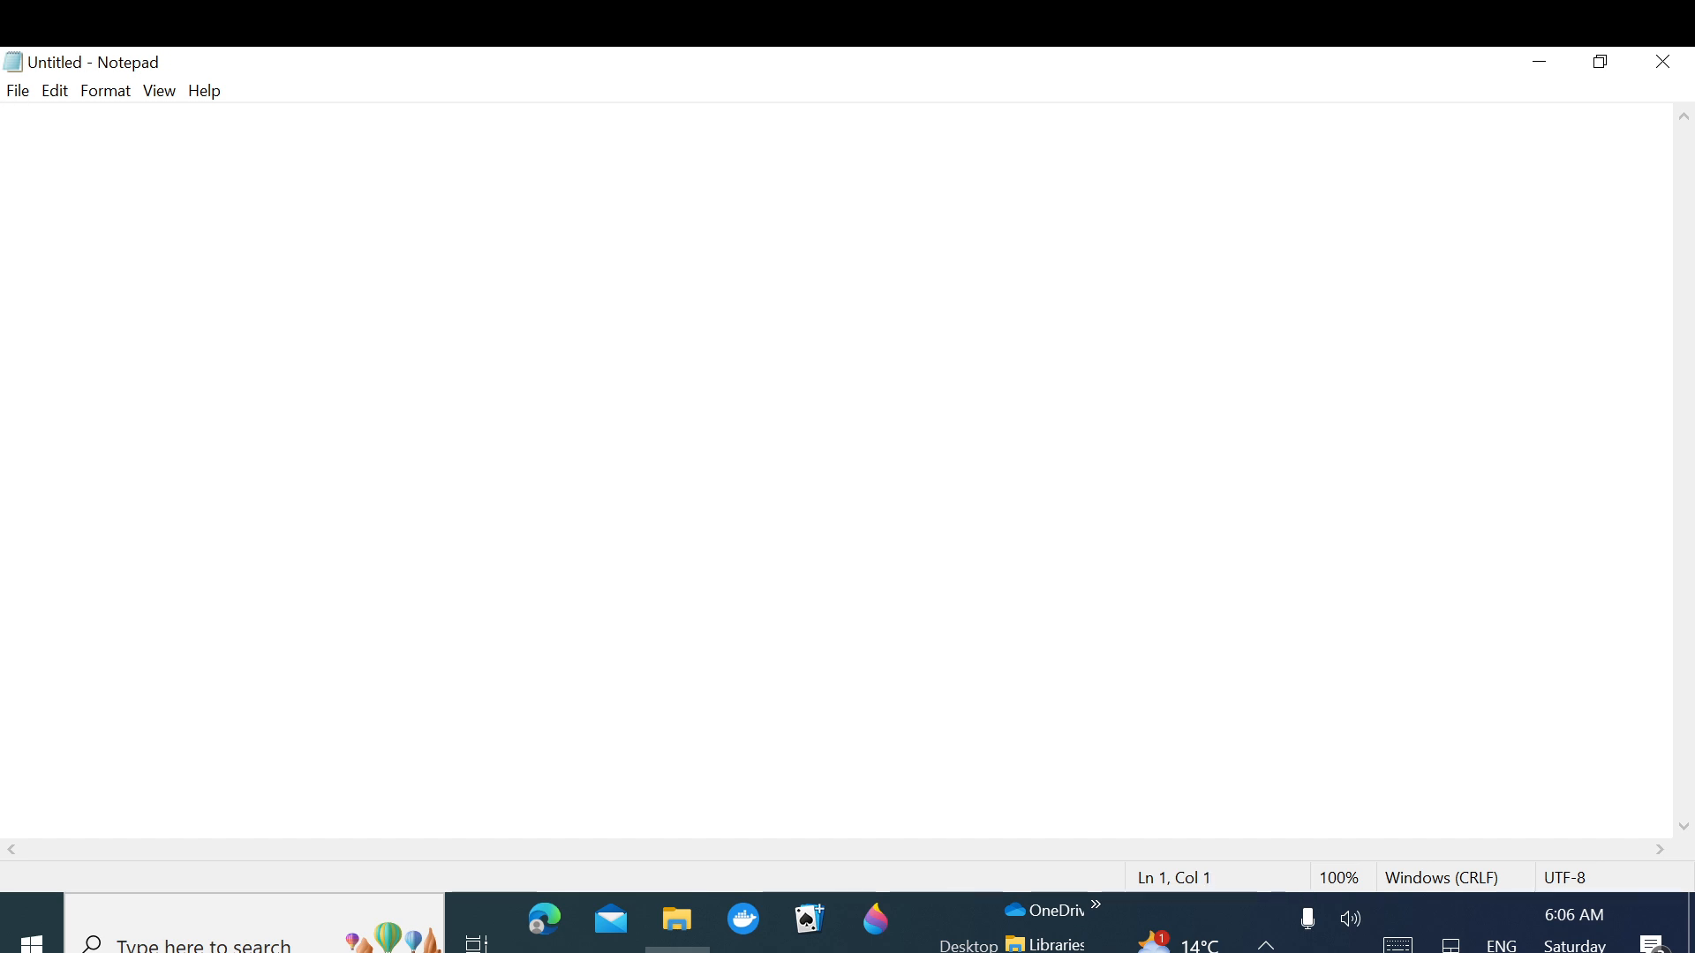
type("RDBS")
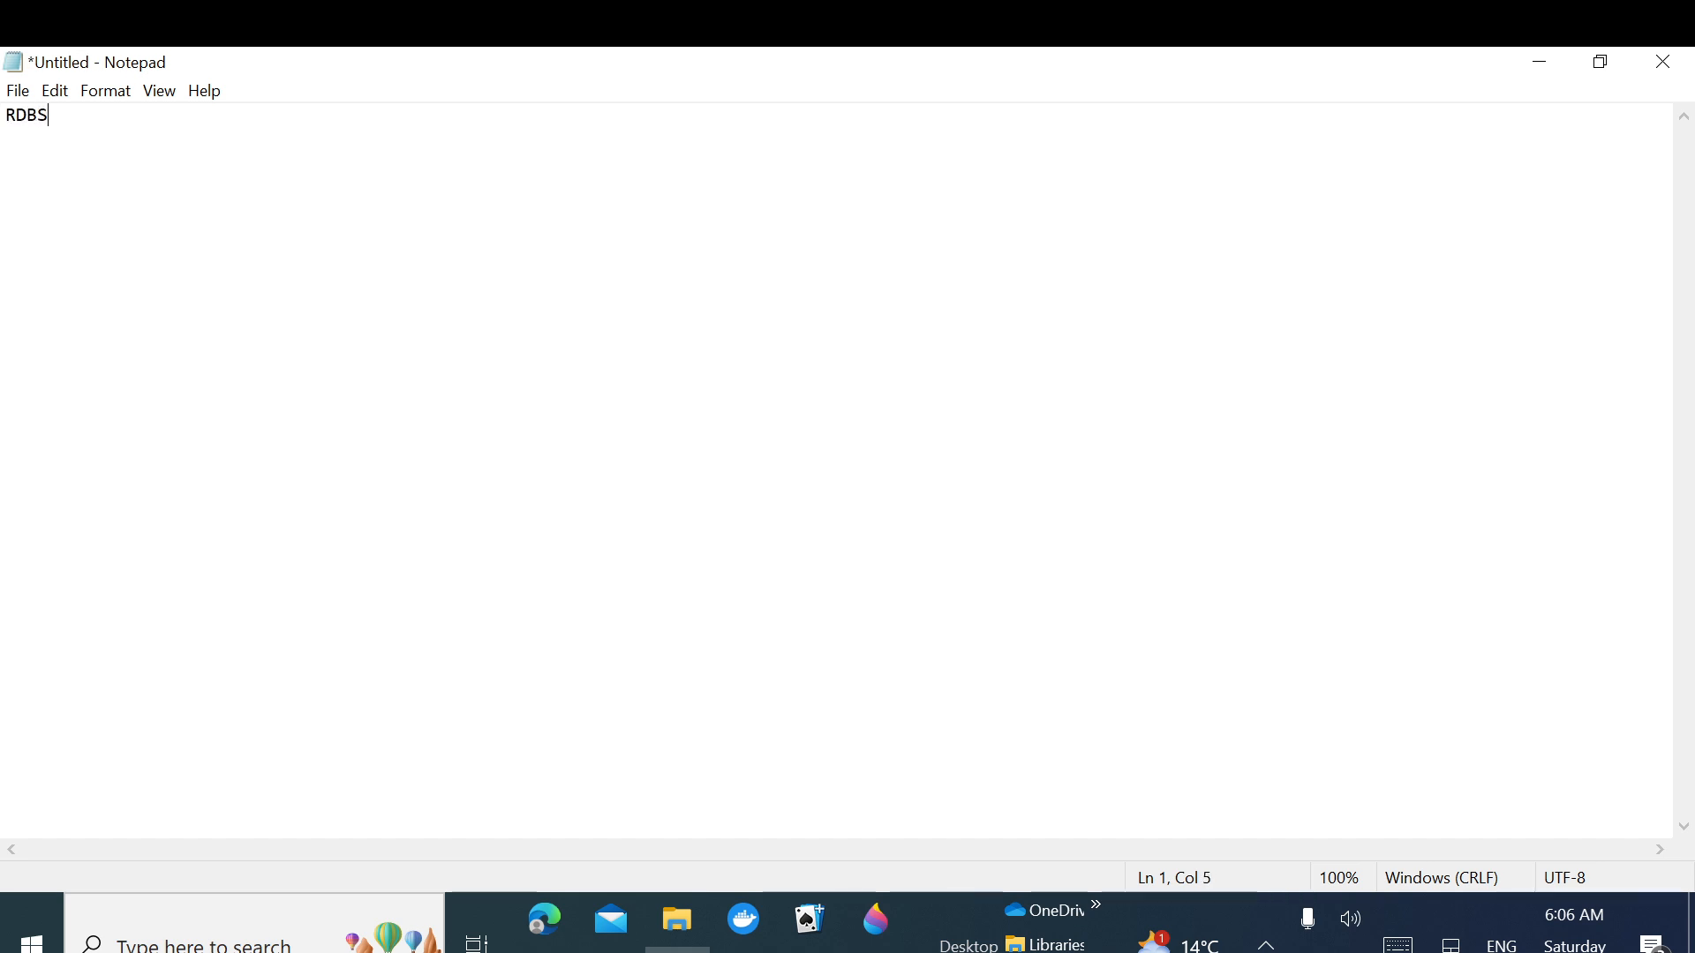
type("_DB_U")
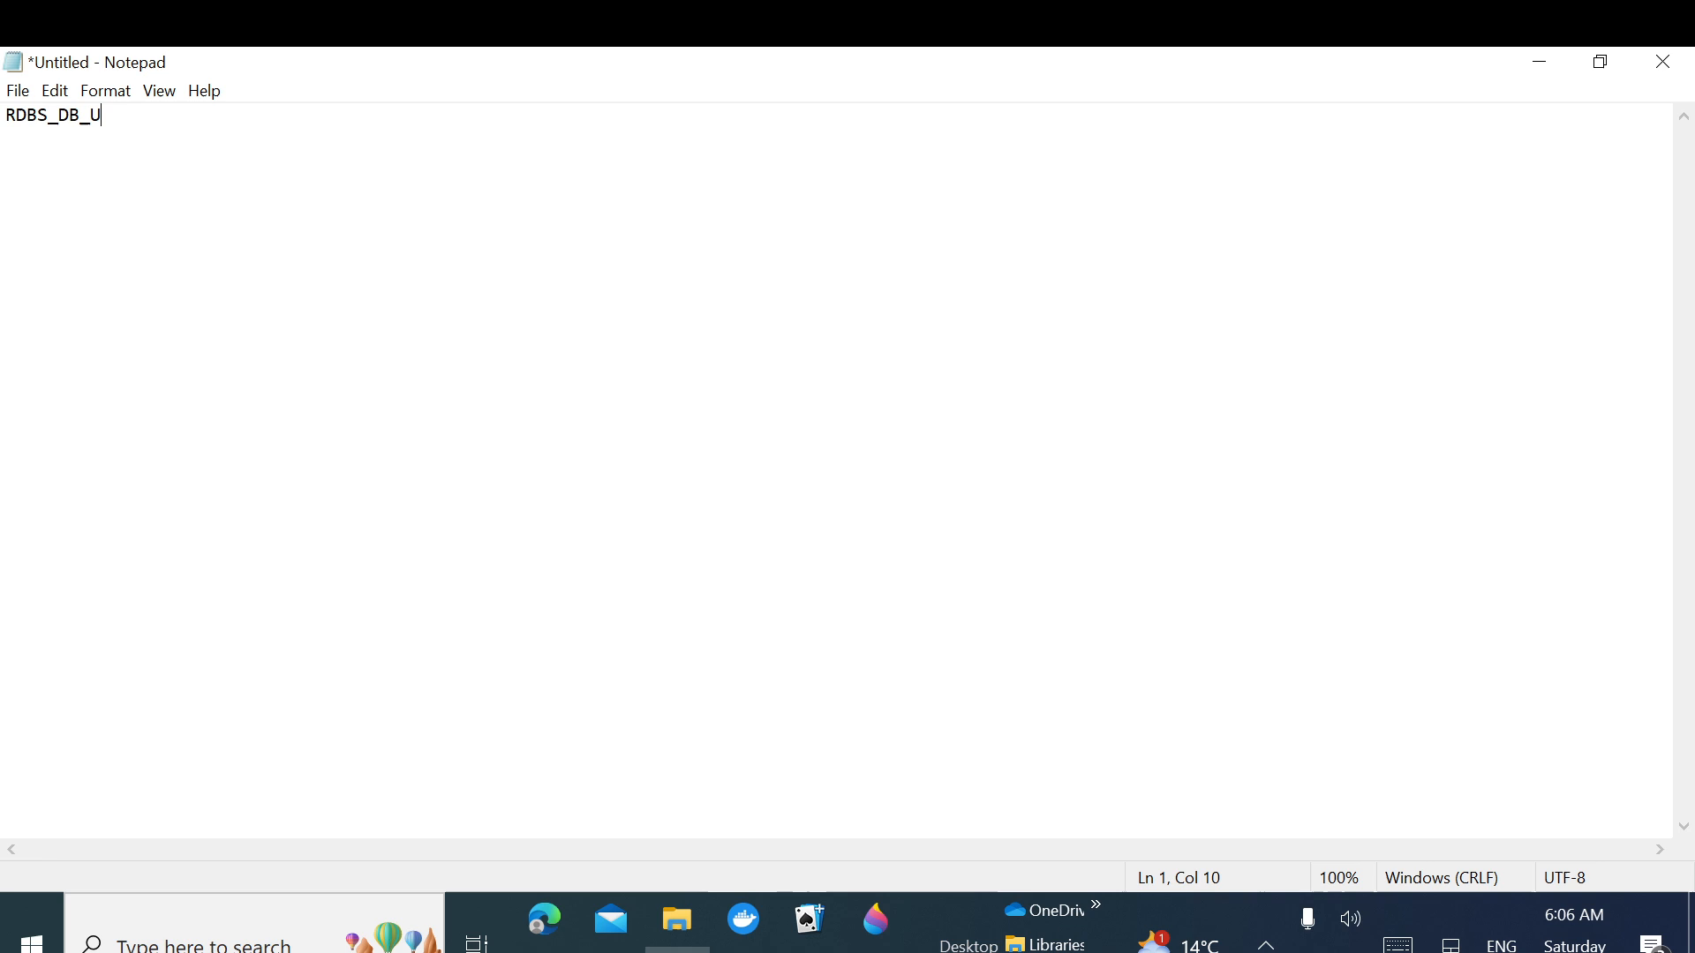
type("SERNAME")
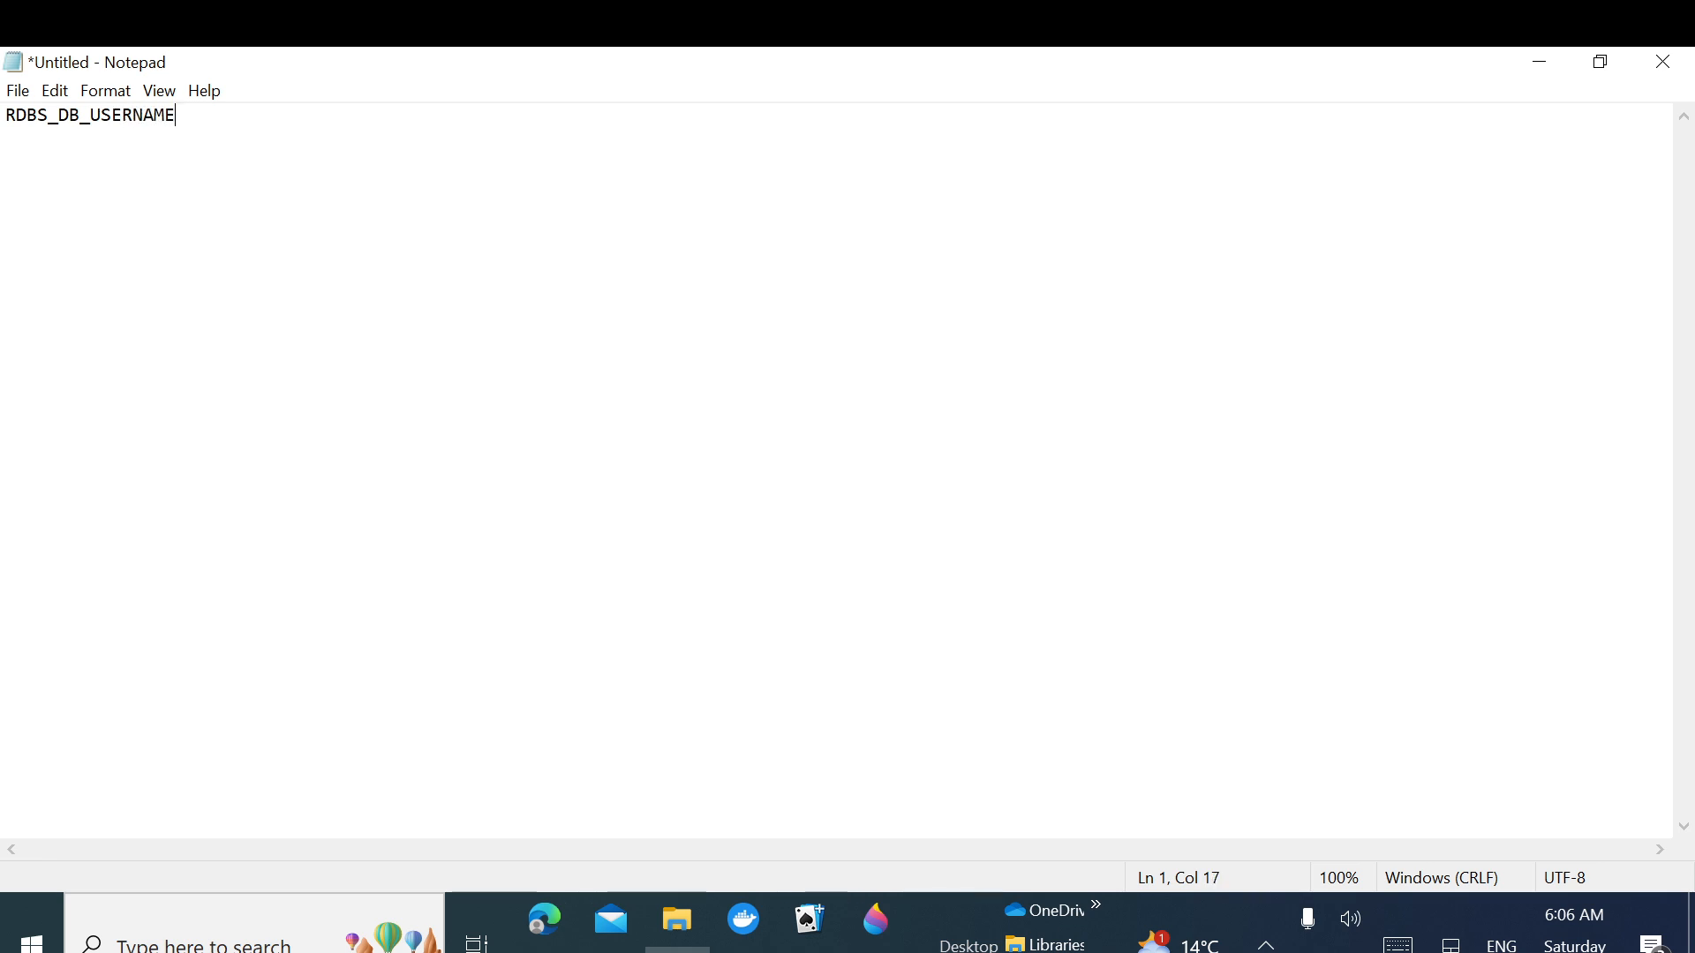
type(": admin")
key("Return")
type("RDS")
key("BackSpace")
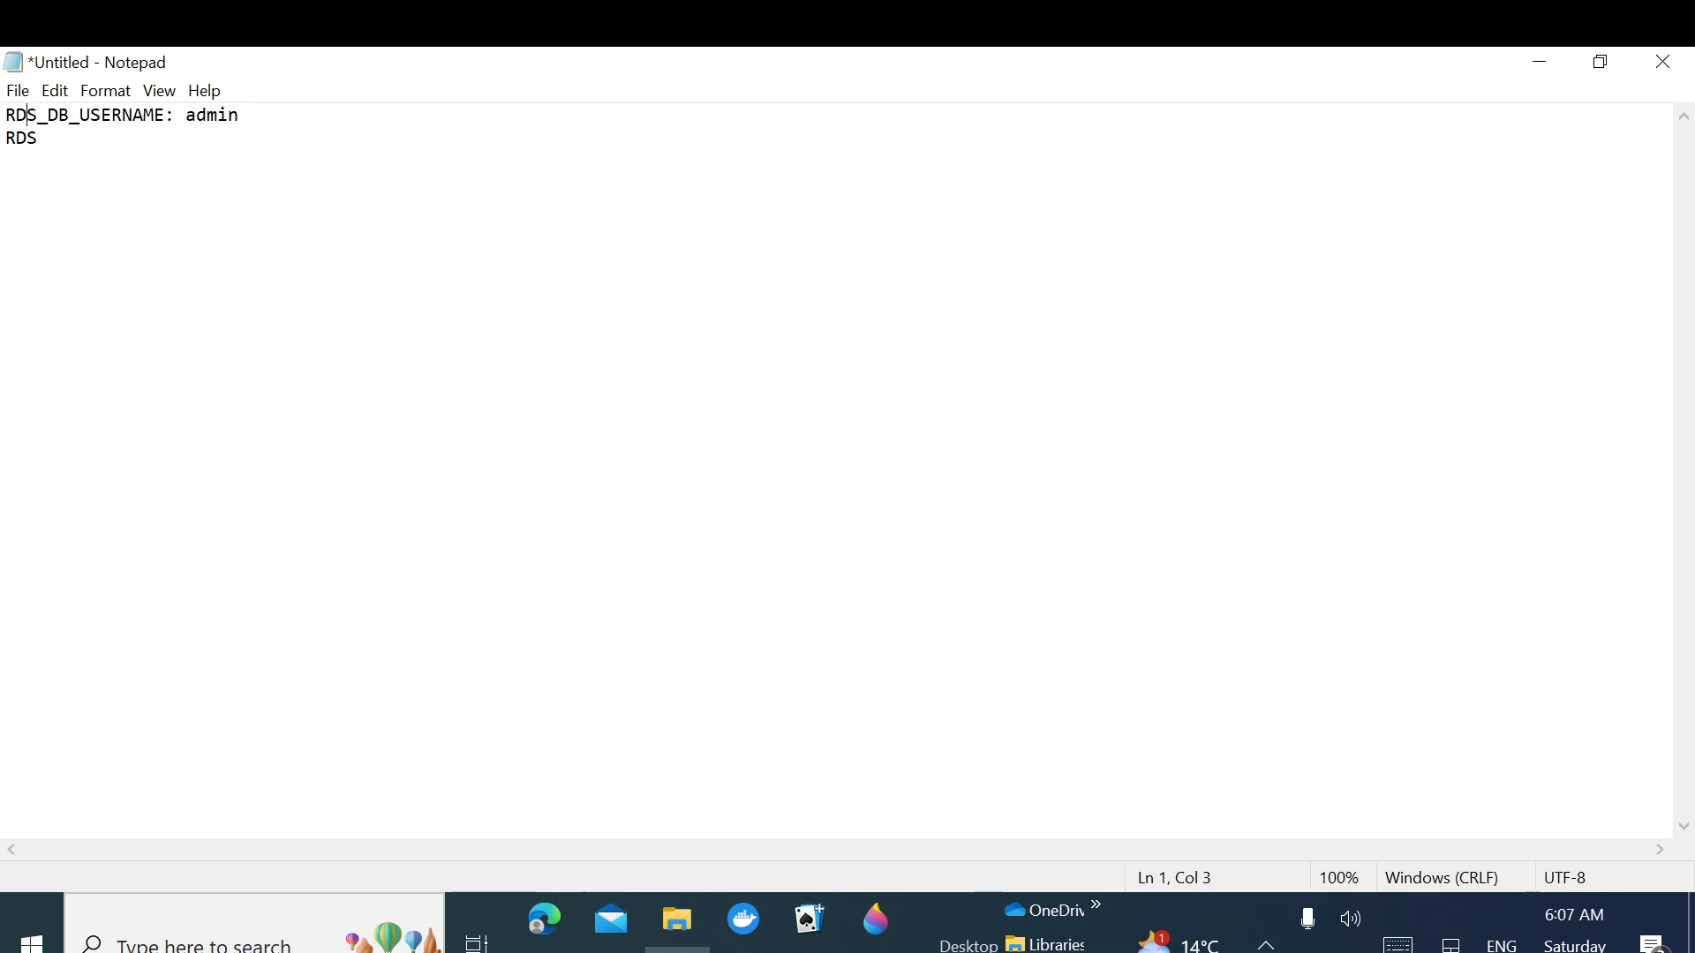
left_click(38, 138)
type("_DB_")
type("NAME: ")
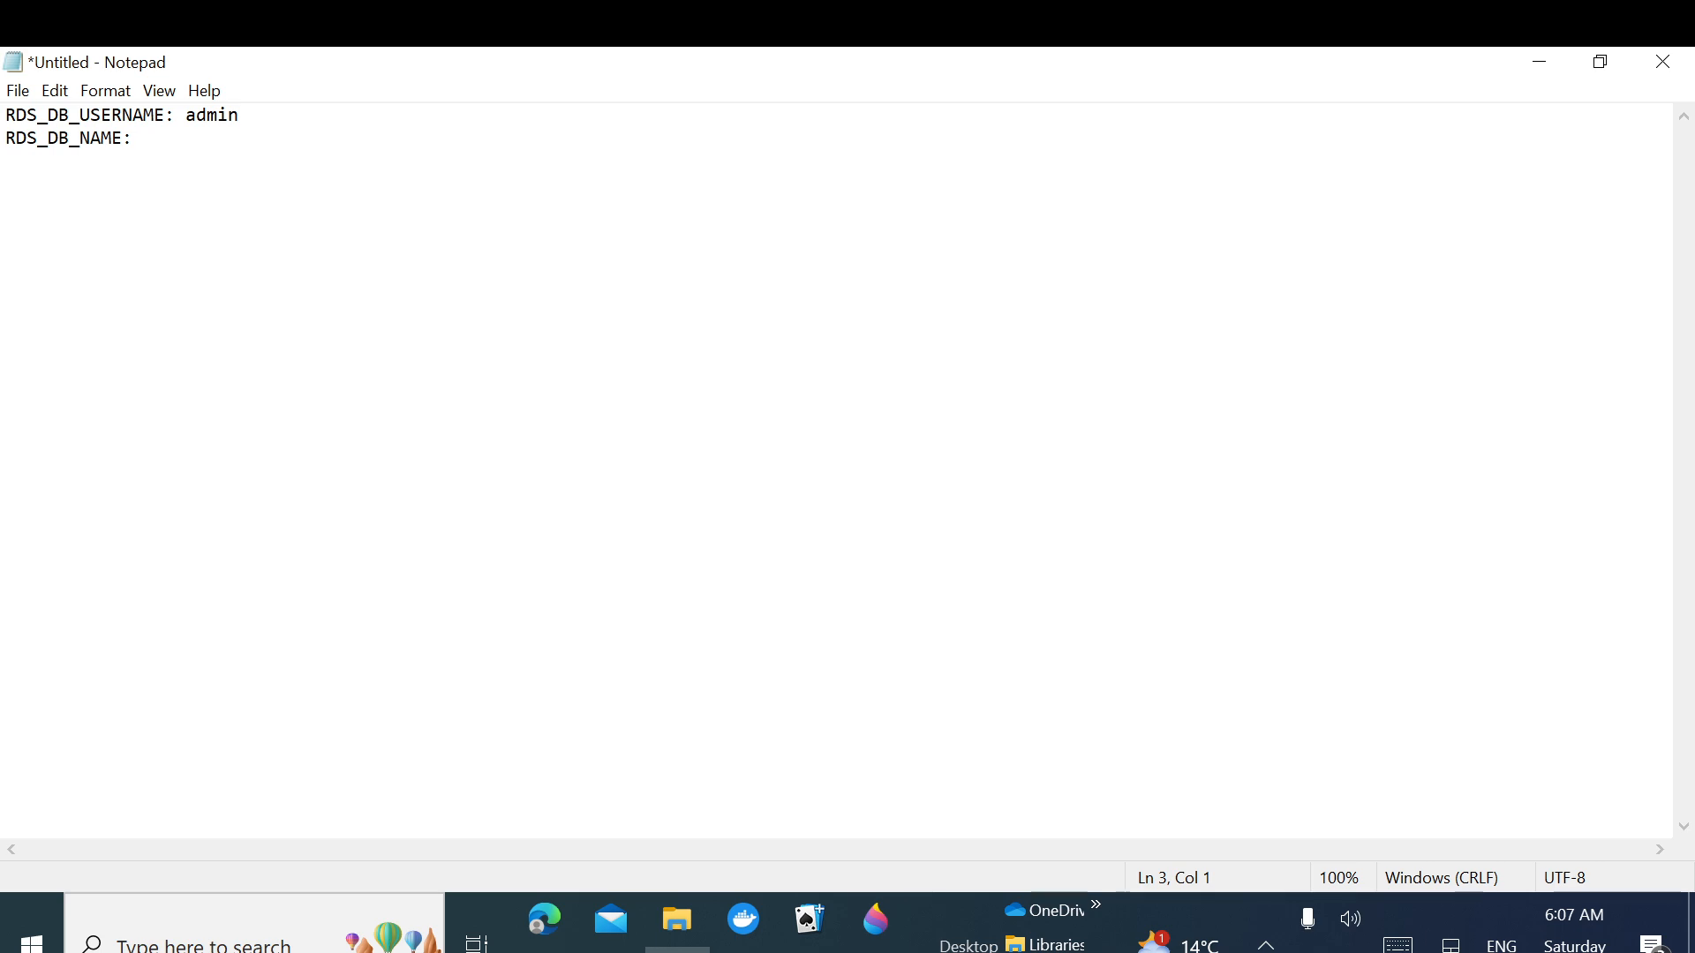
type("RDS_DB_P")
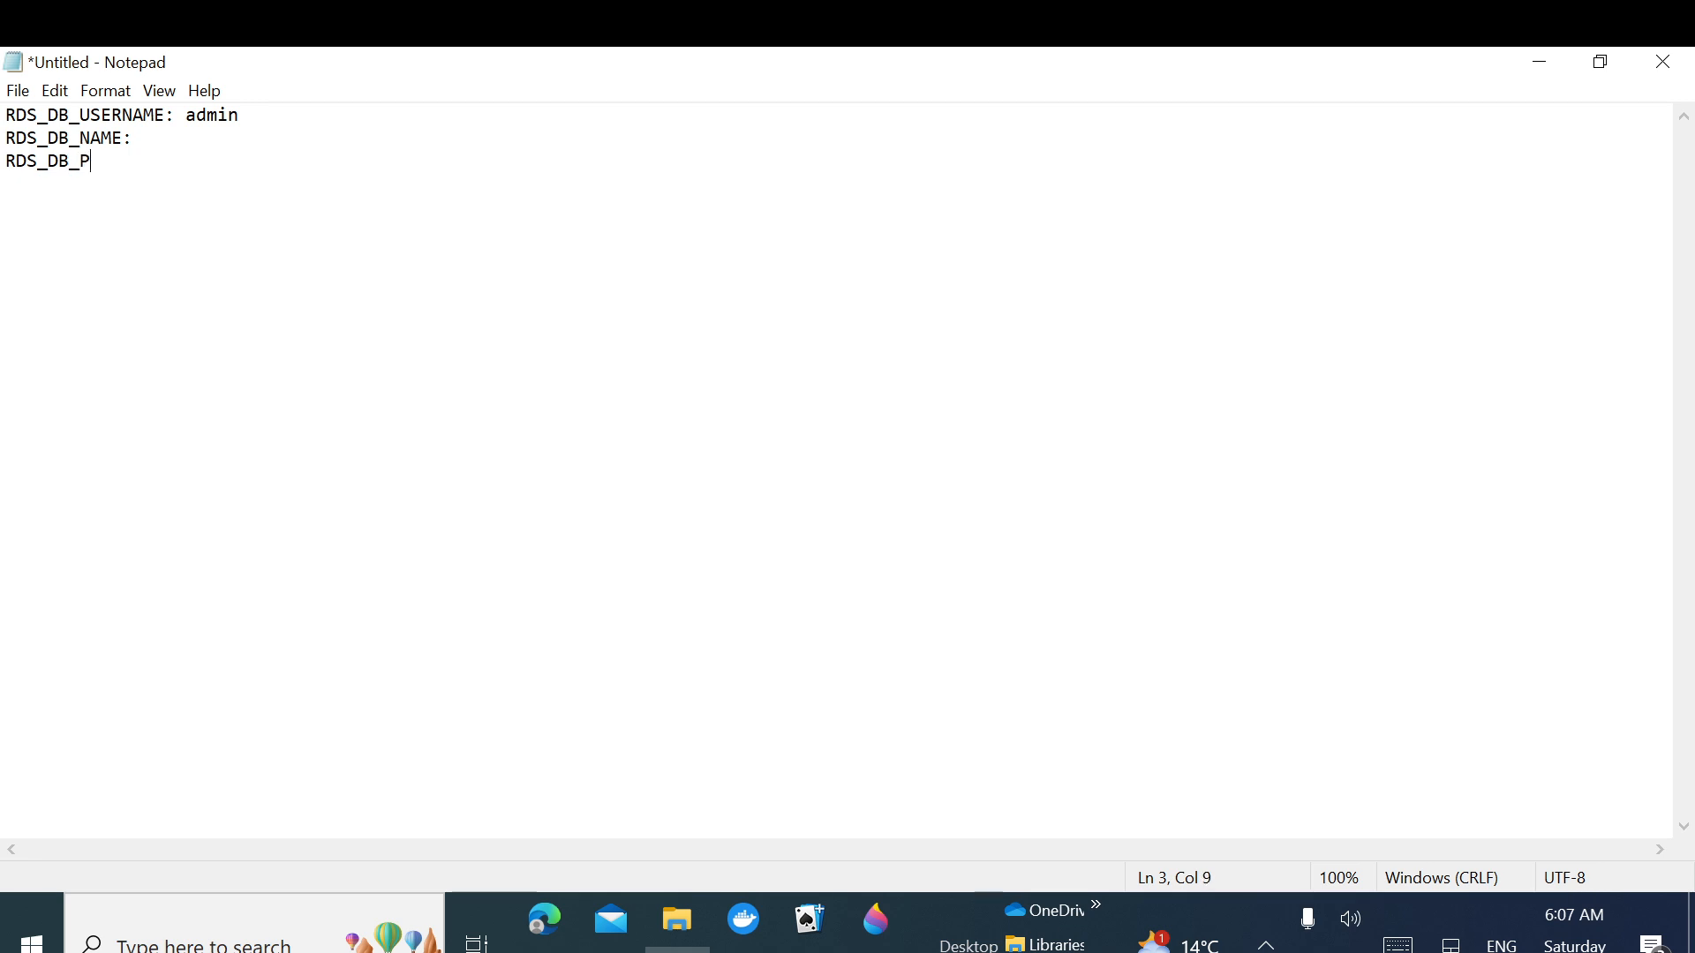
type("ASSWORD: ")
type("R")
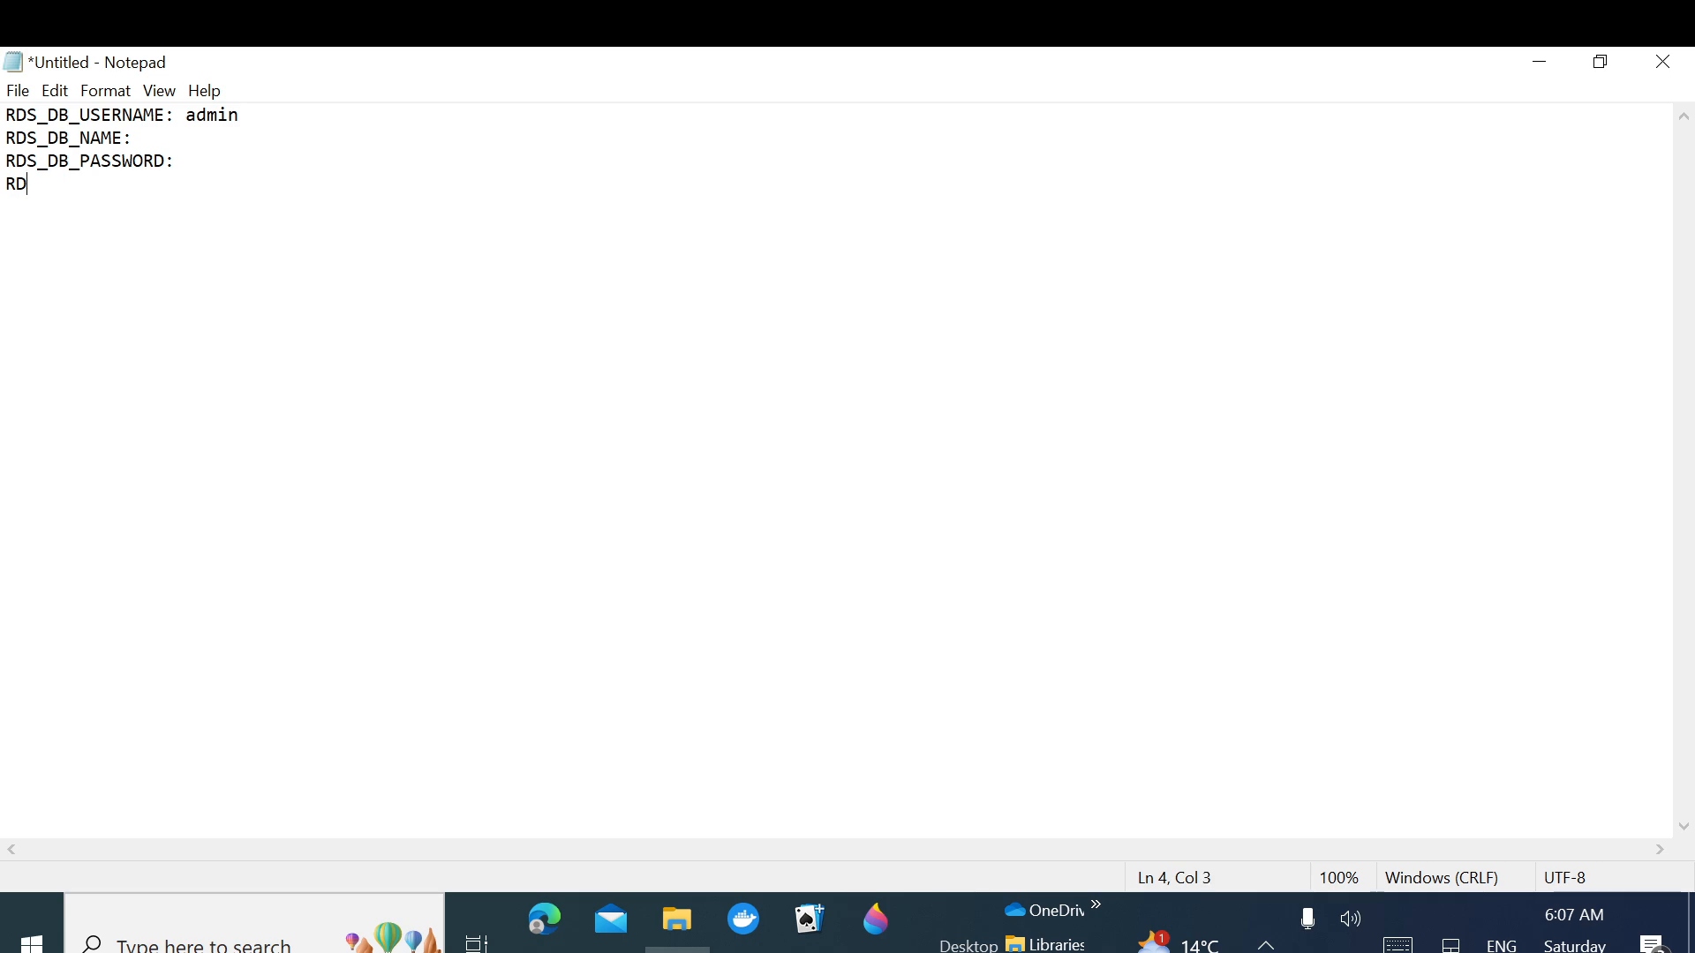
type("DS_DB_HOSTNAME")
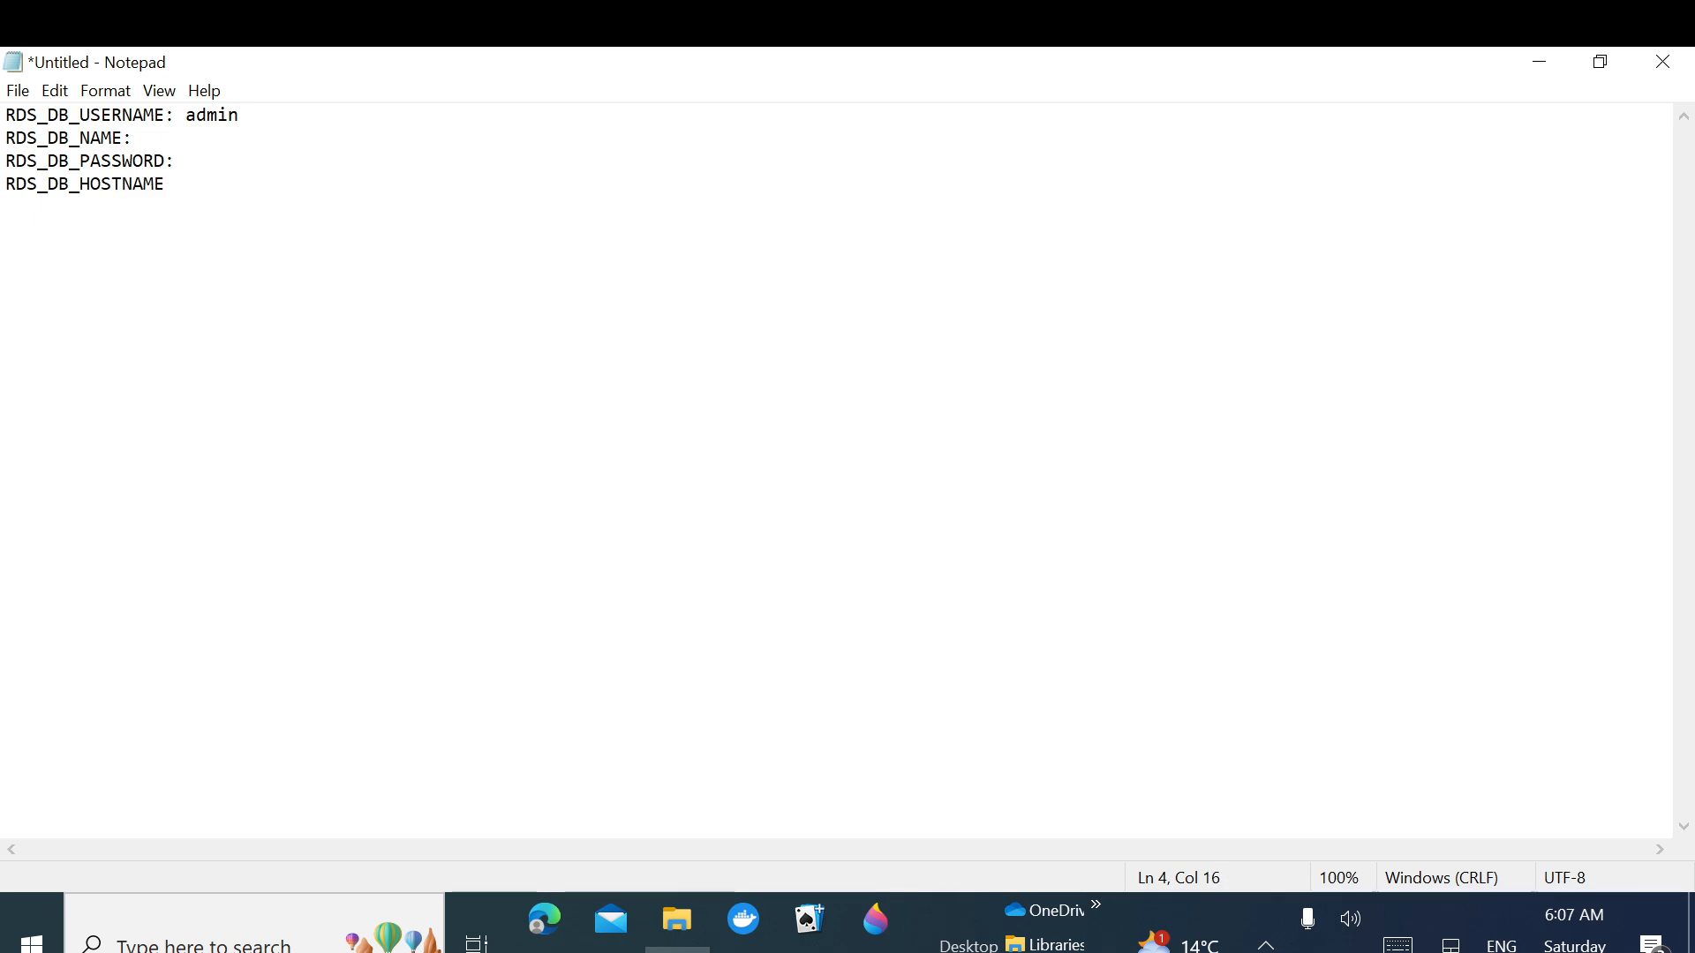
type(":")
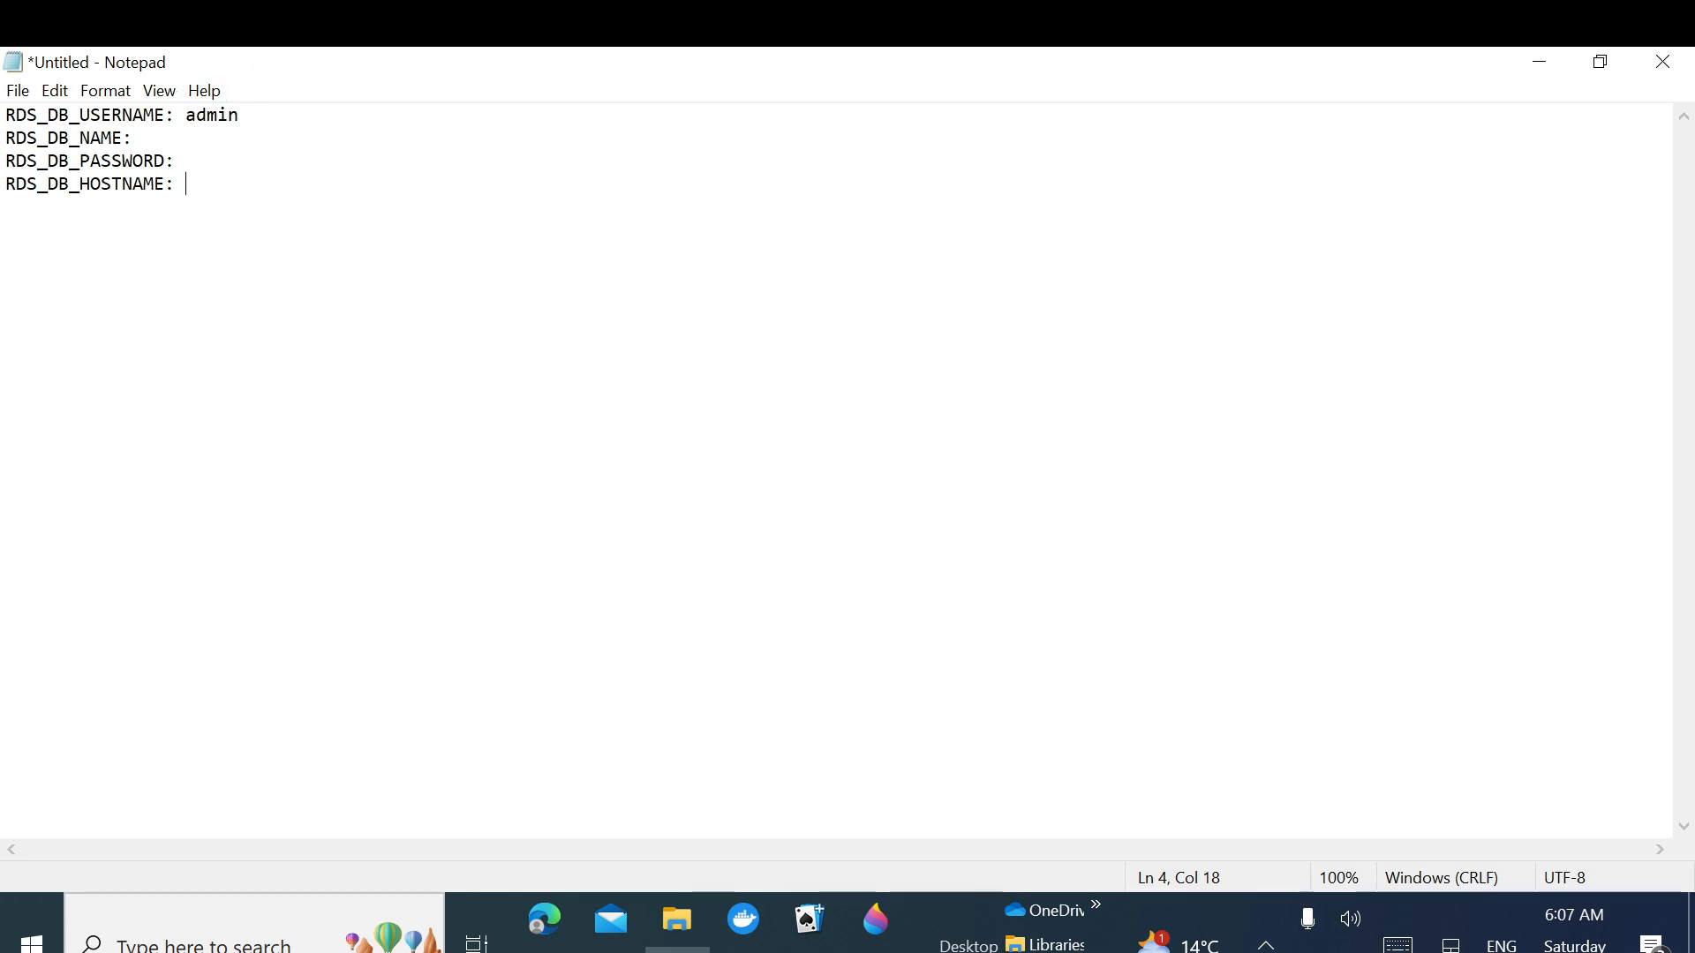
Step: Enter the master password in the note, then select it and copy it
left_click(144, 139)
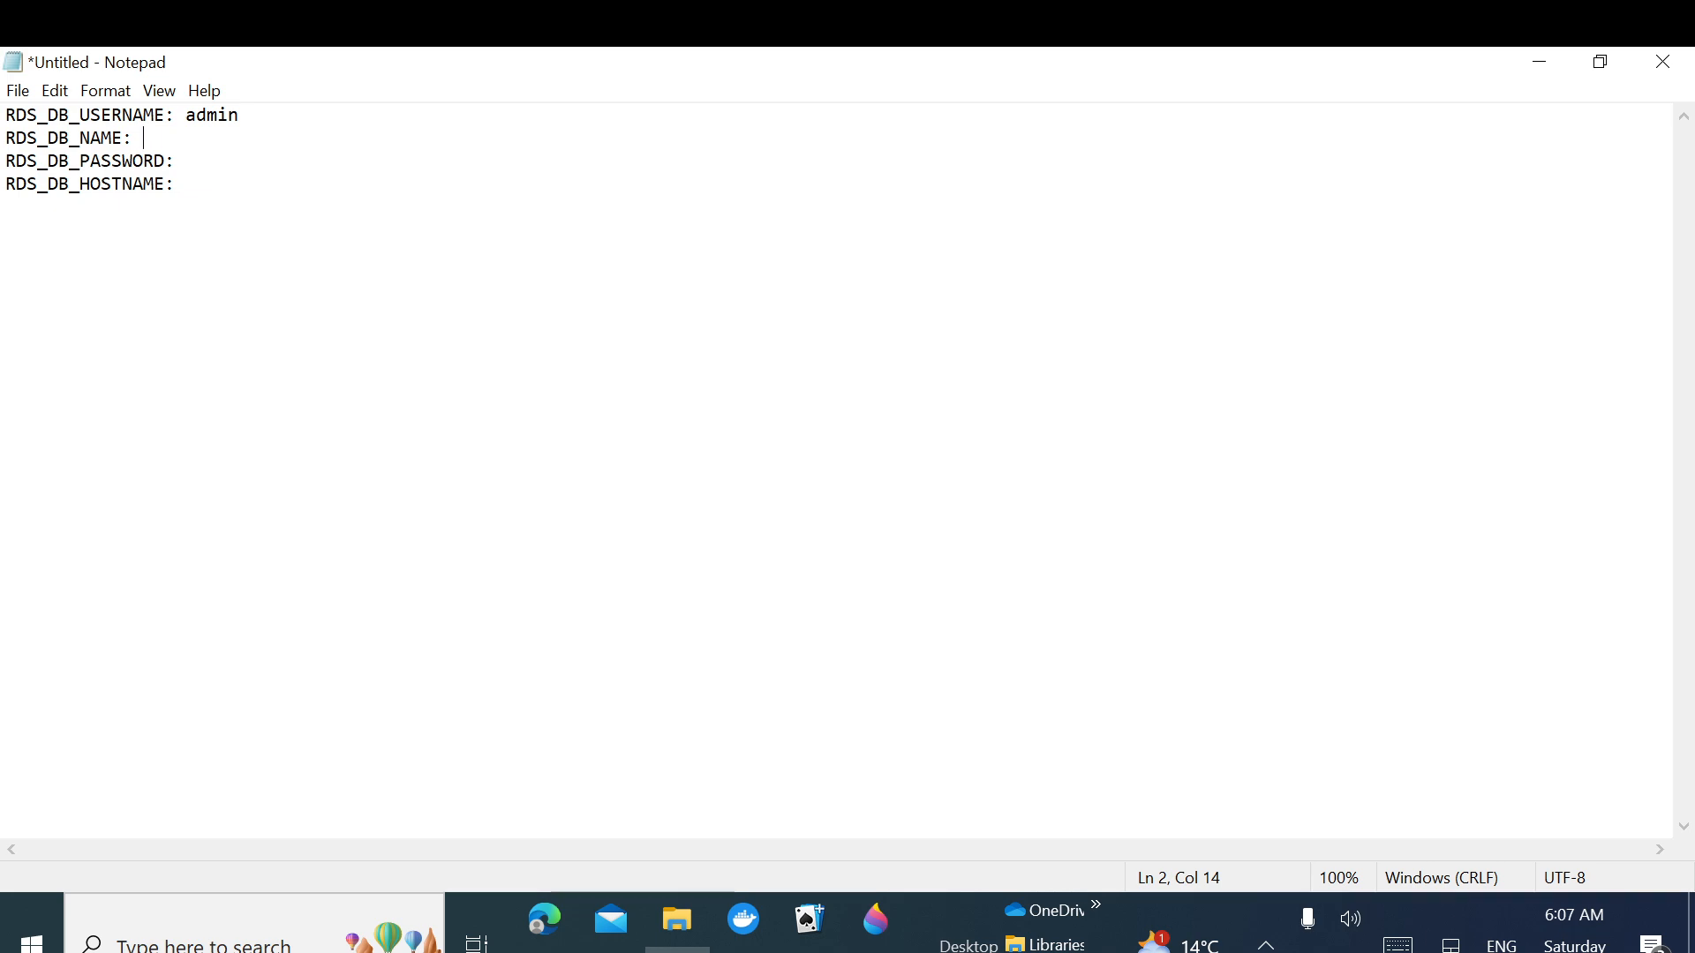
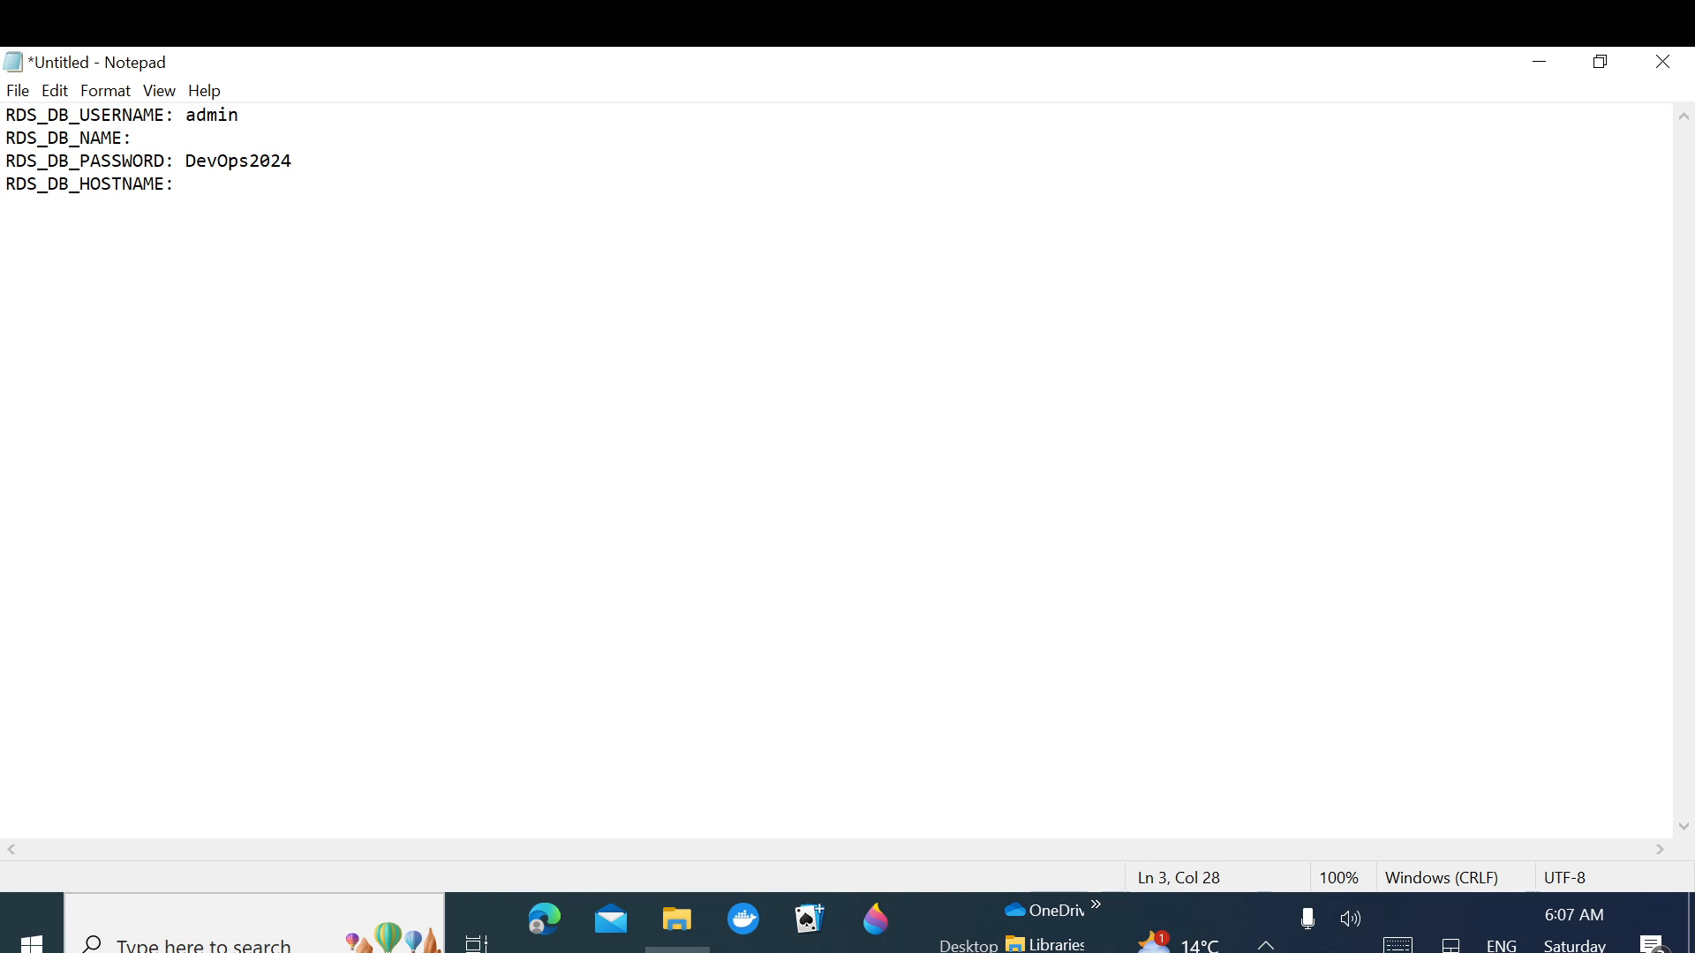
left_click_drag(186, 161, 293, 161)
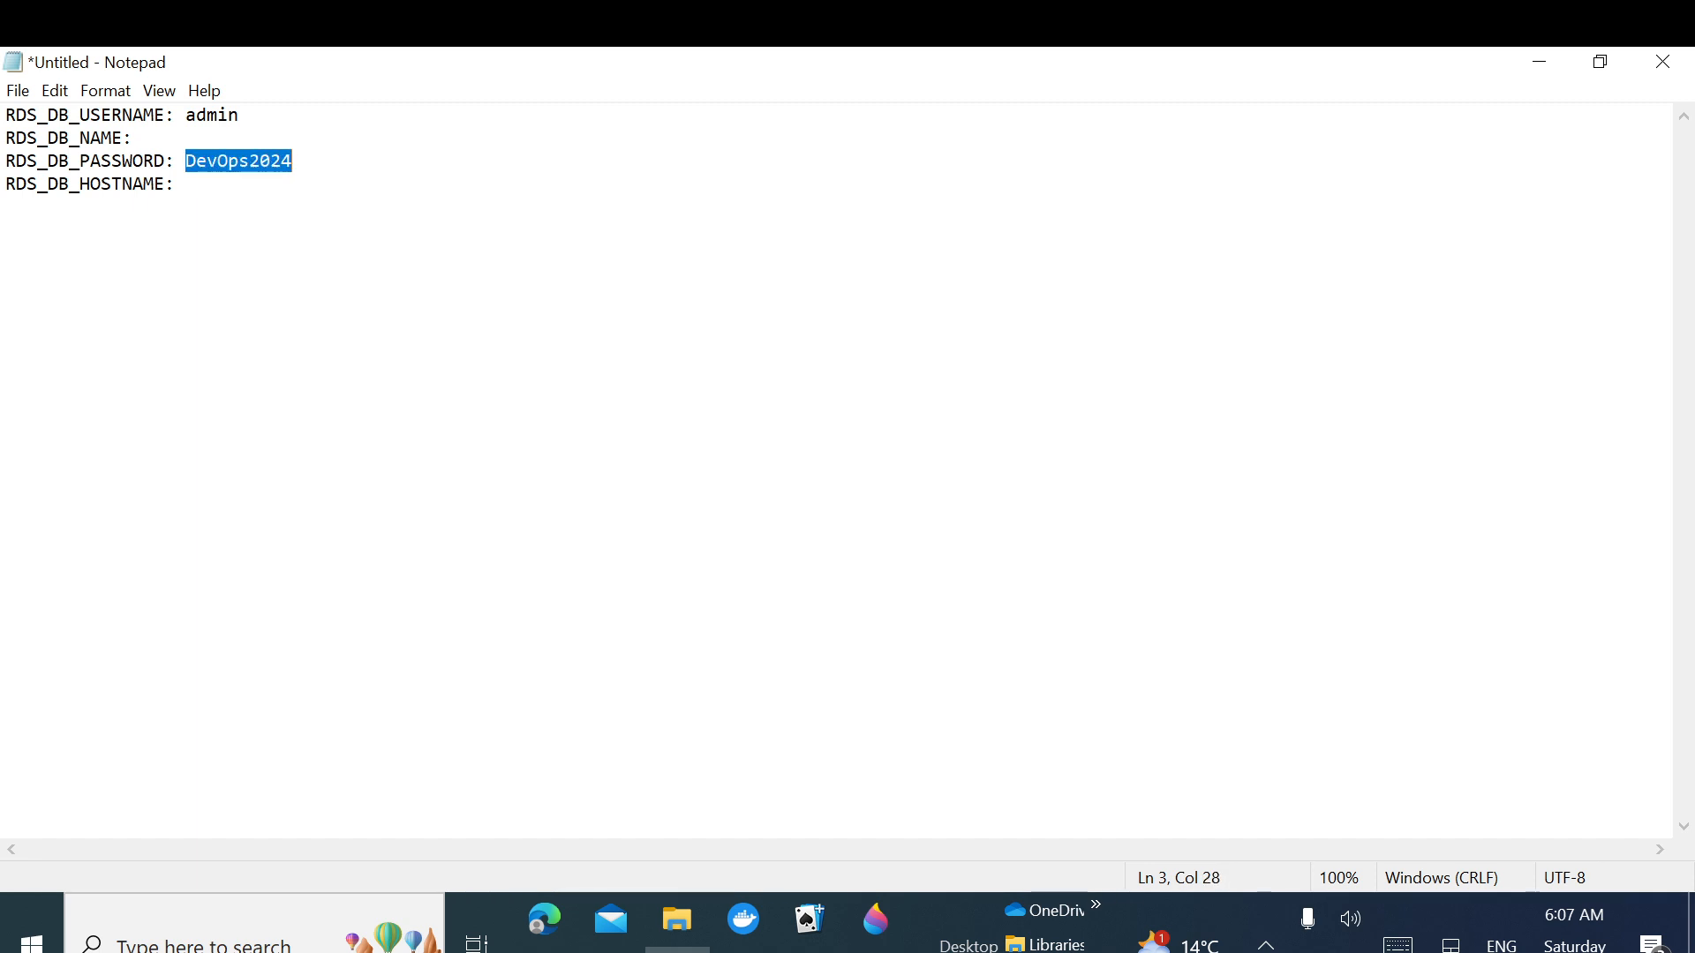
Step: Paste the copied password into both the Master password and Confirm master password fields
left_click(1532, 60)
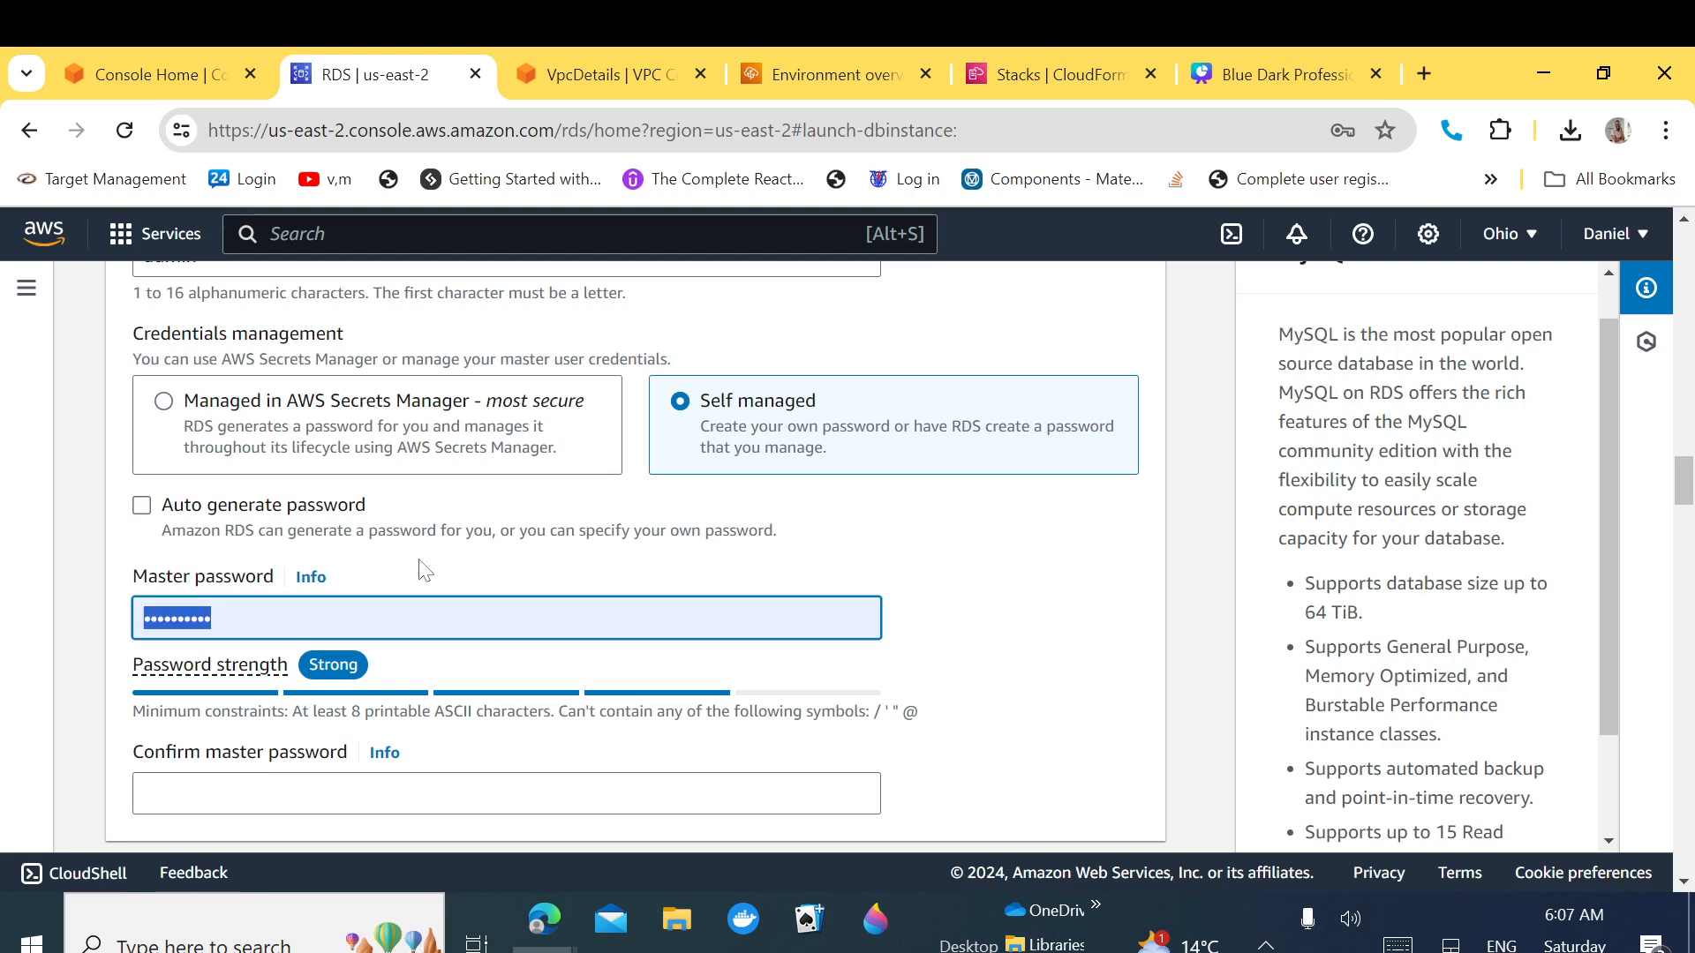
left_click(241, 604)
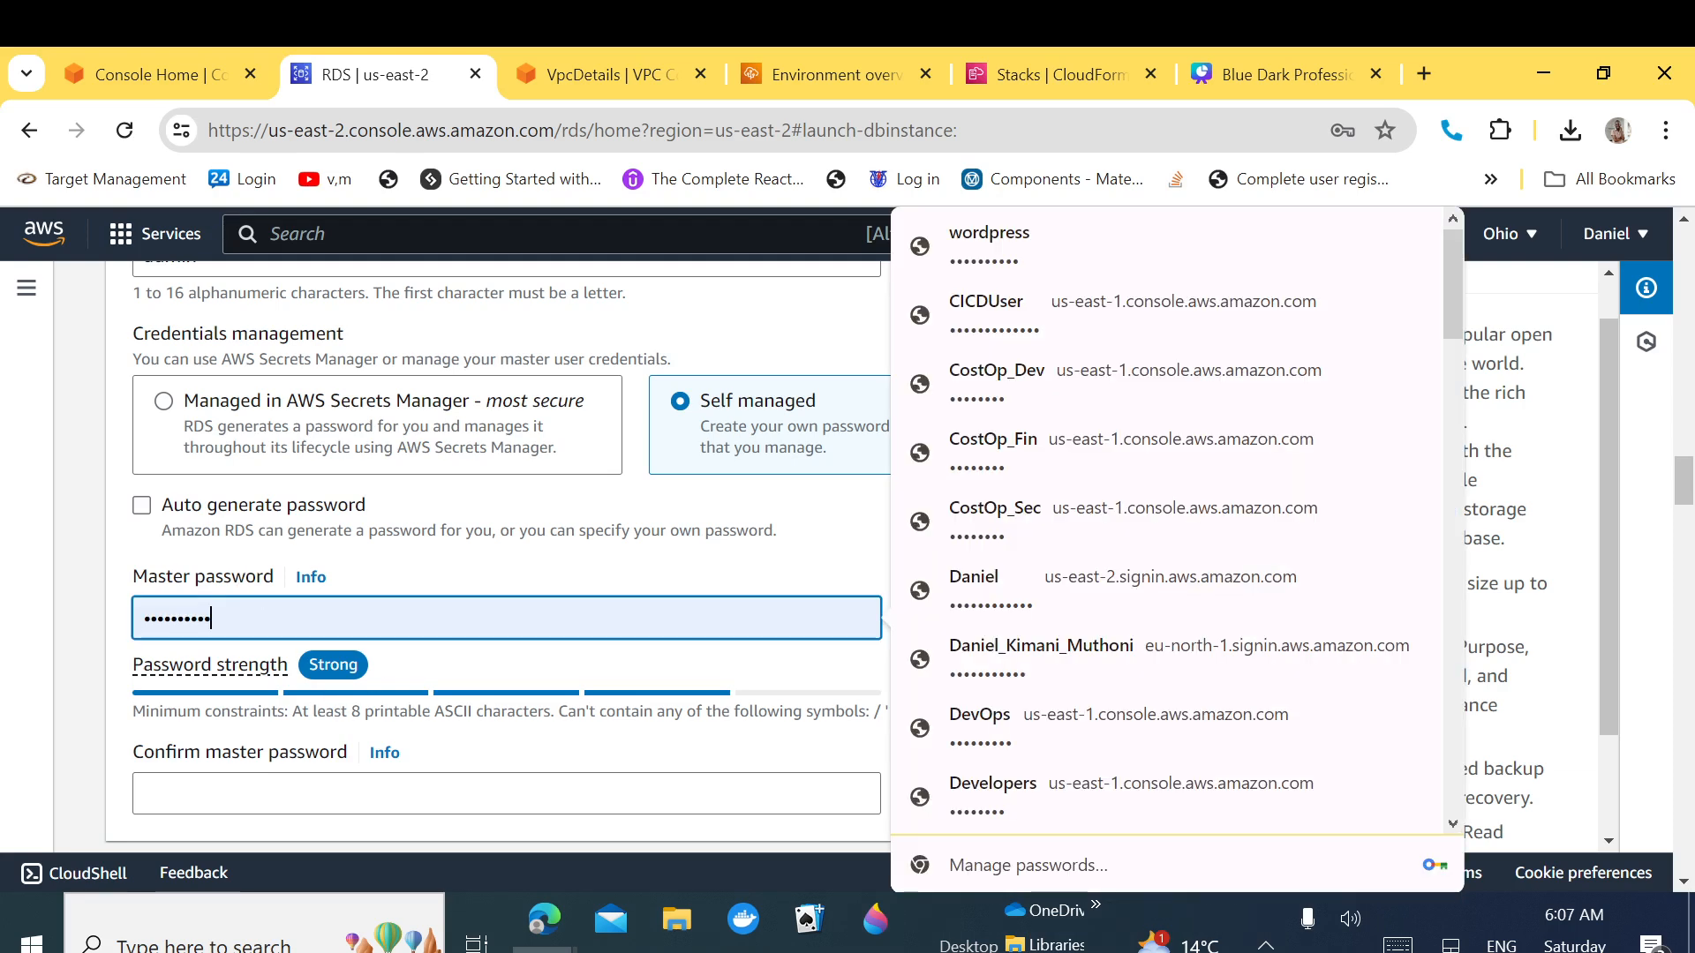
key("ctrl+v")
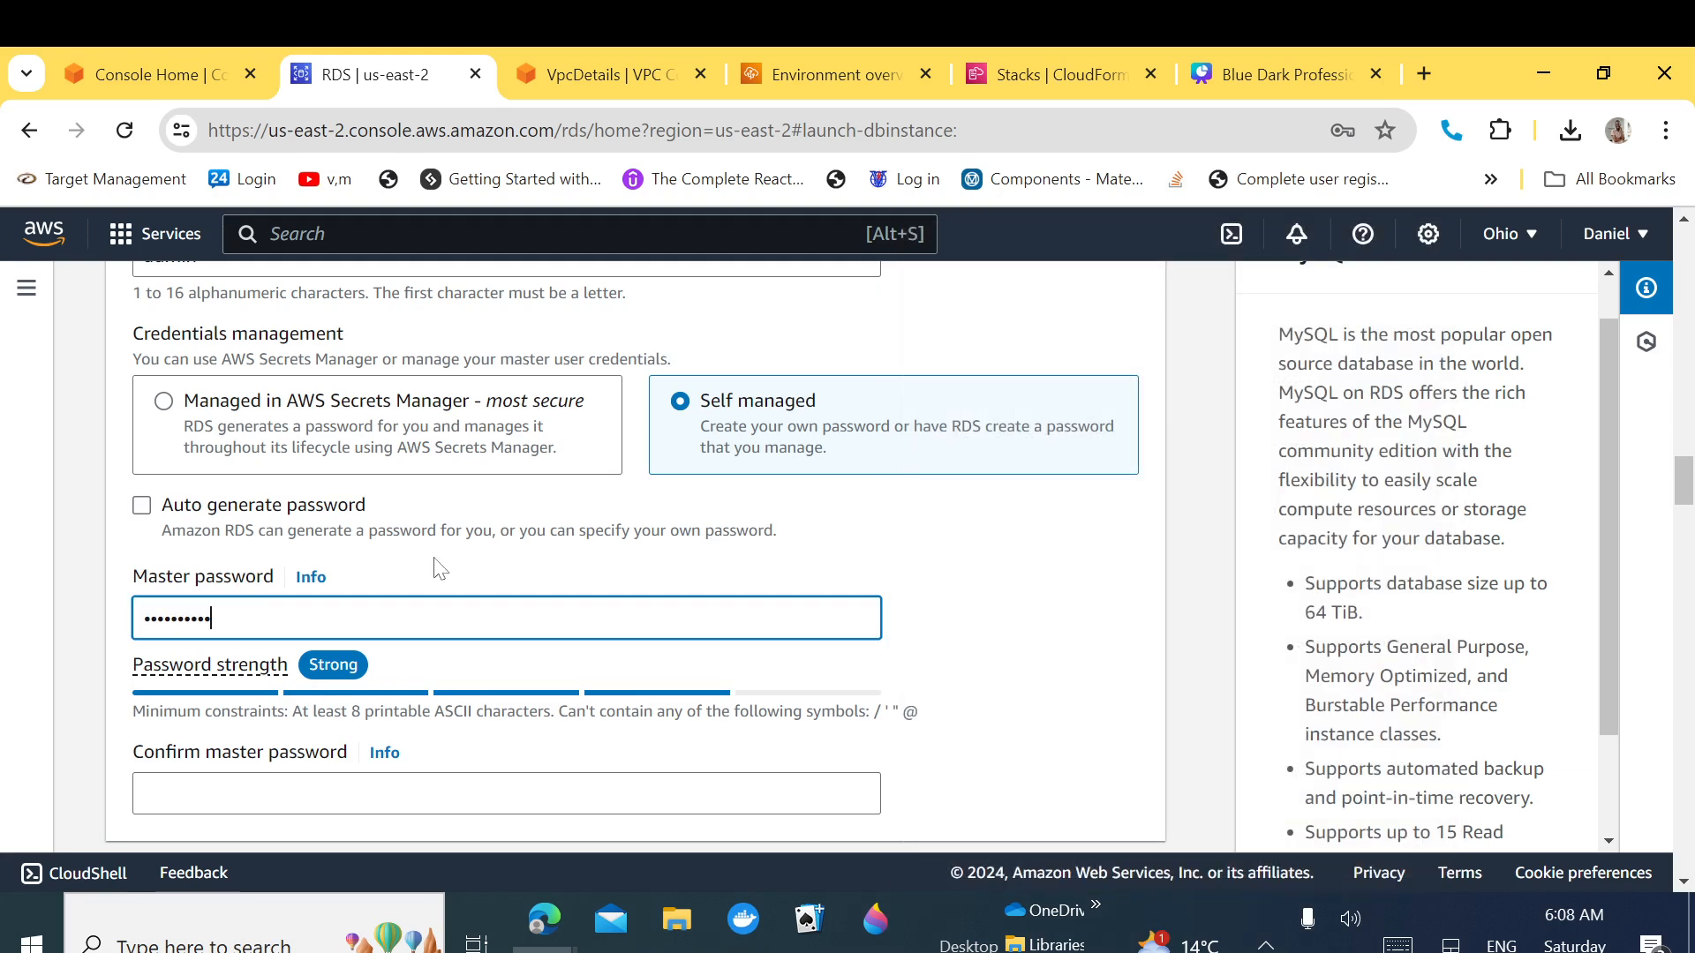
left_click(433, 559)
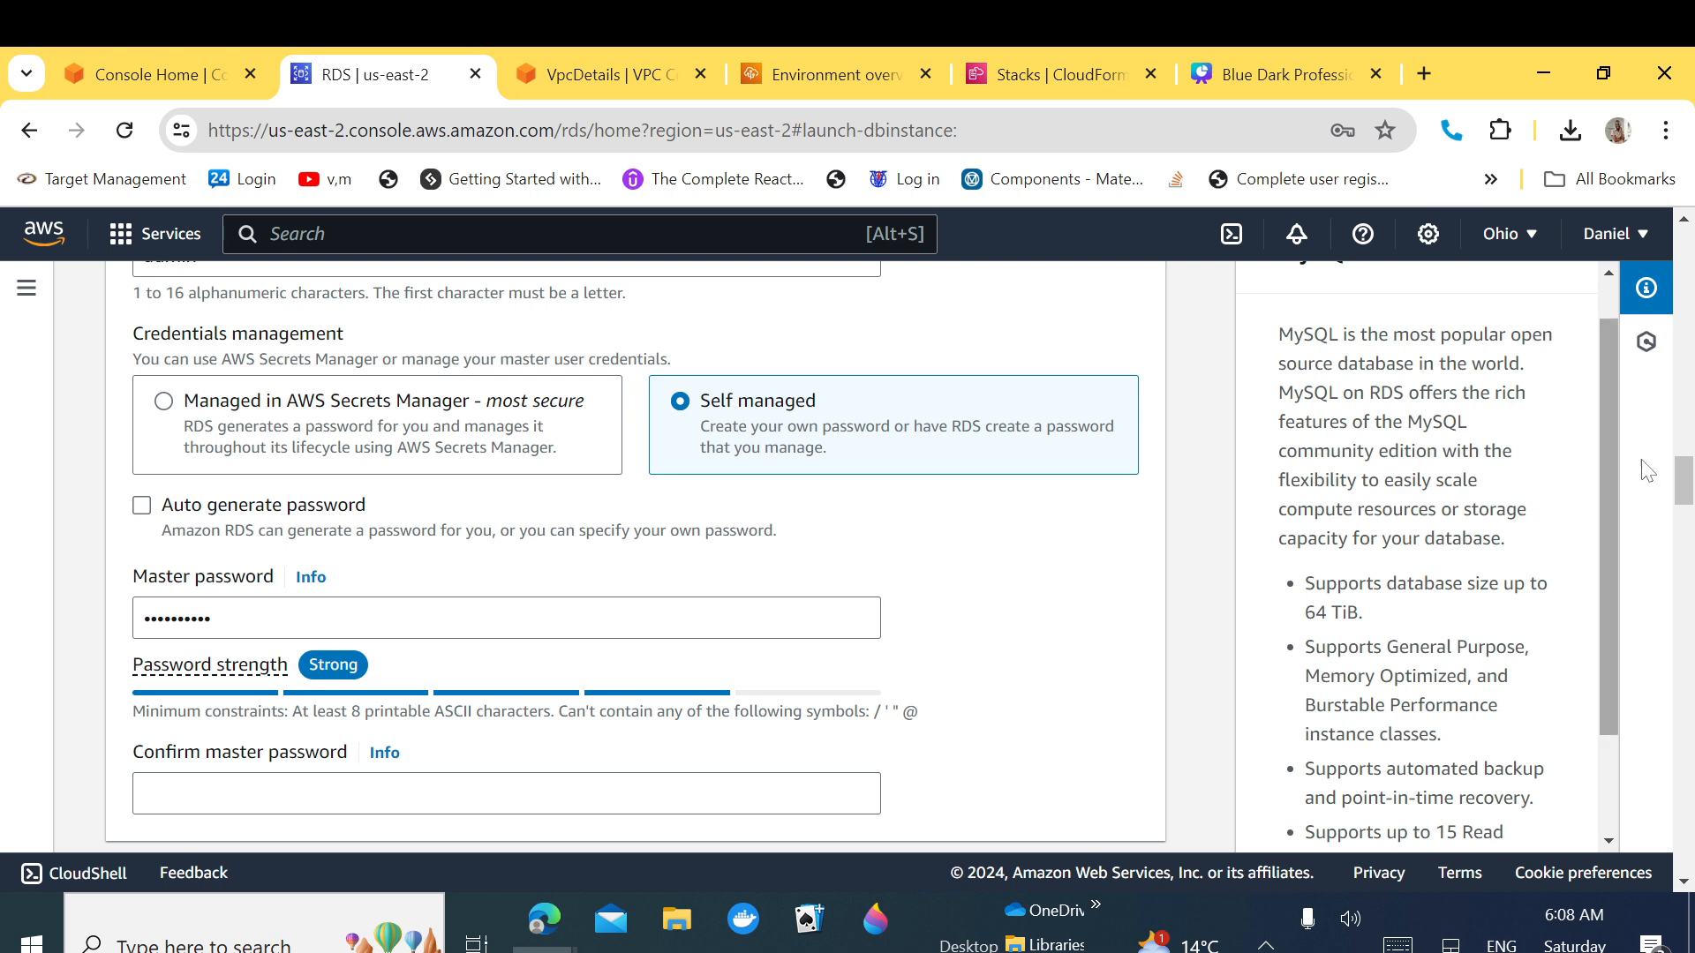
left_click_drag(1686, 490, 1686, 505)
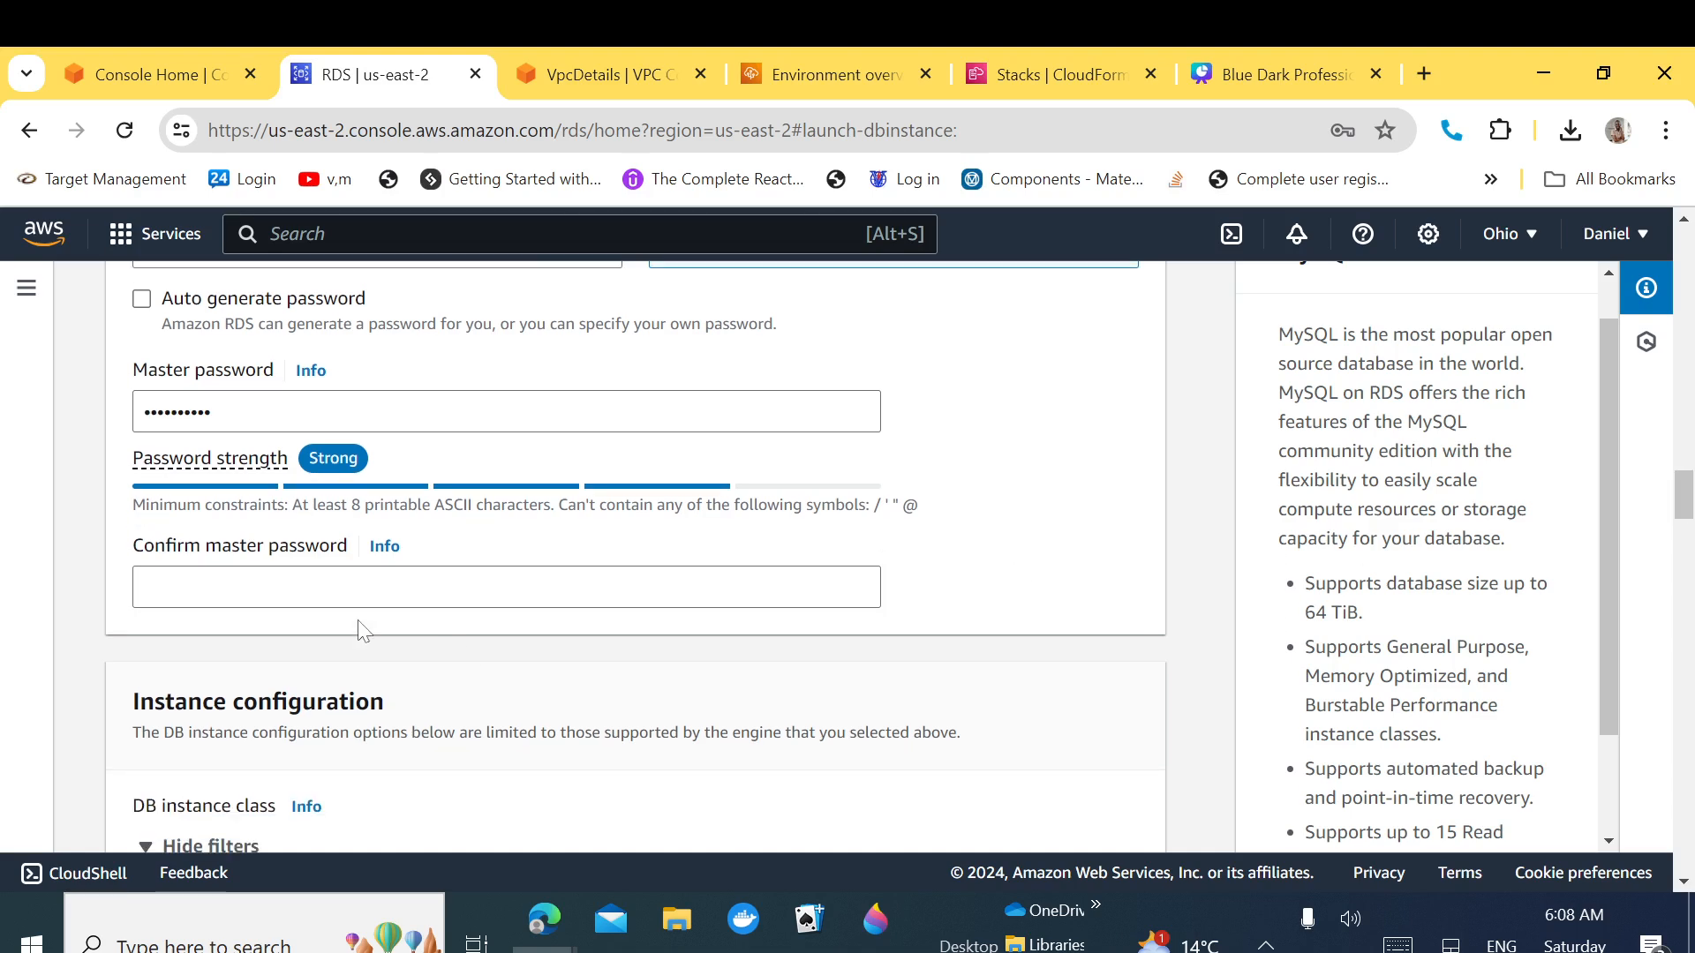
left_click(506, 587)
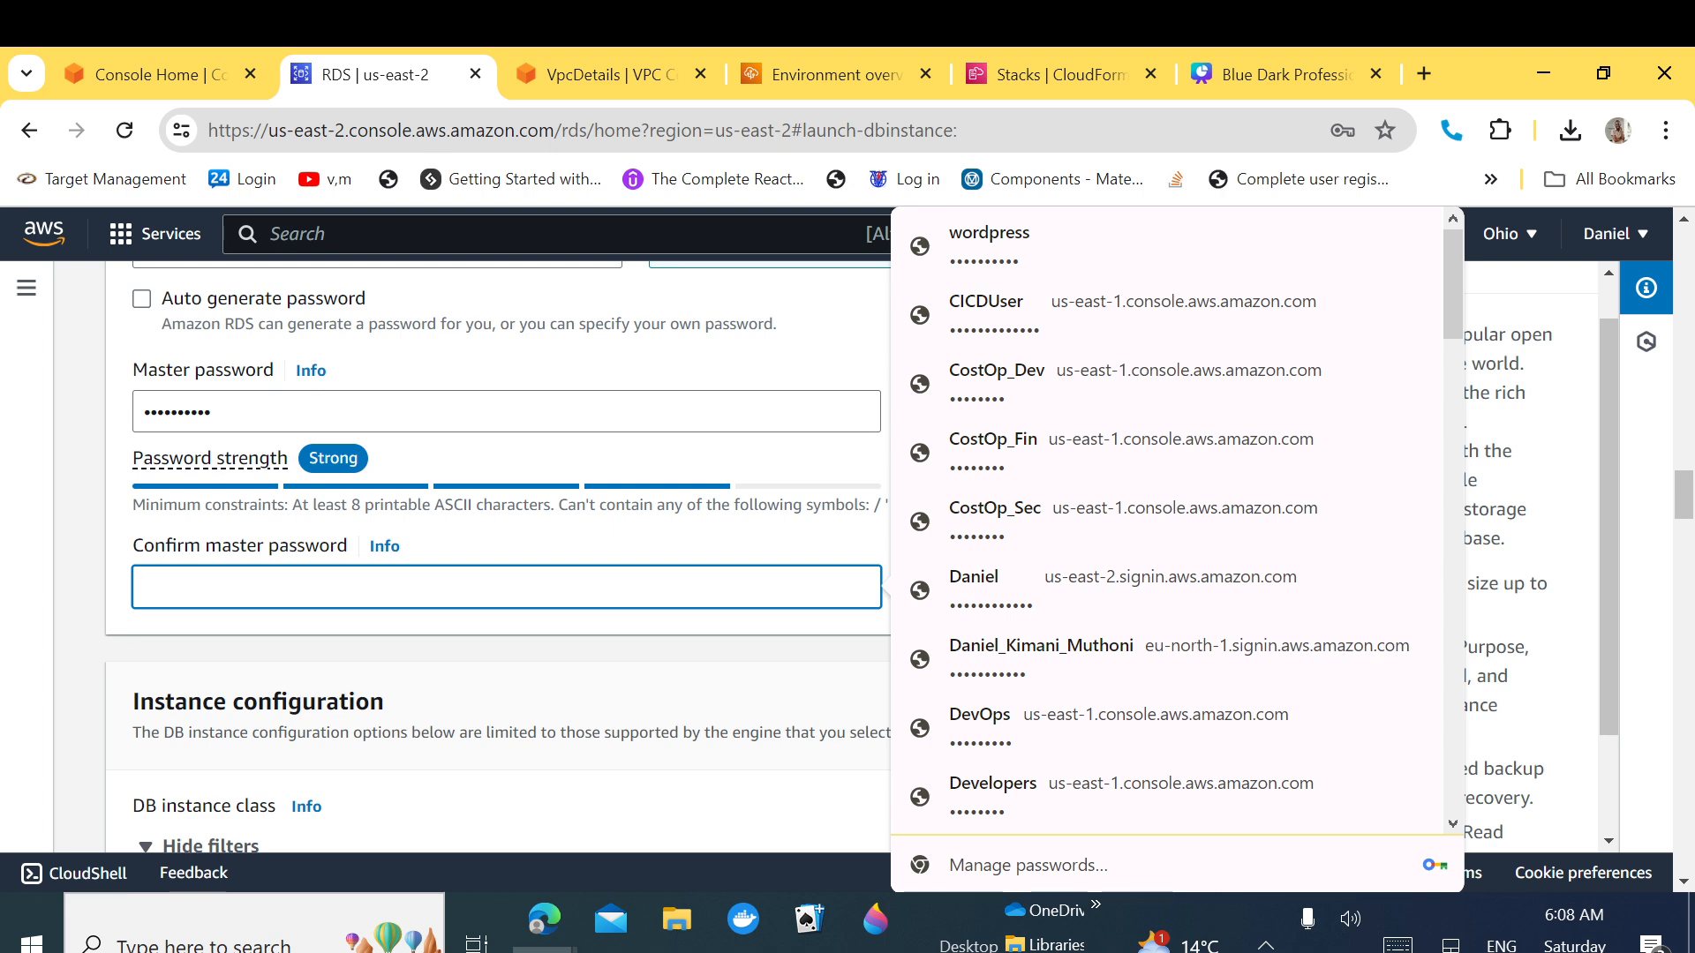
key("ctrl+v")
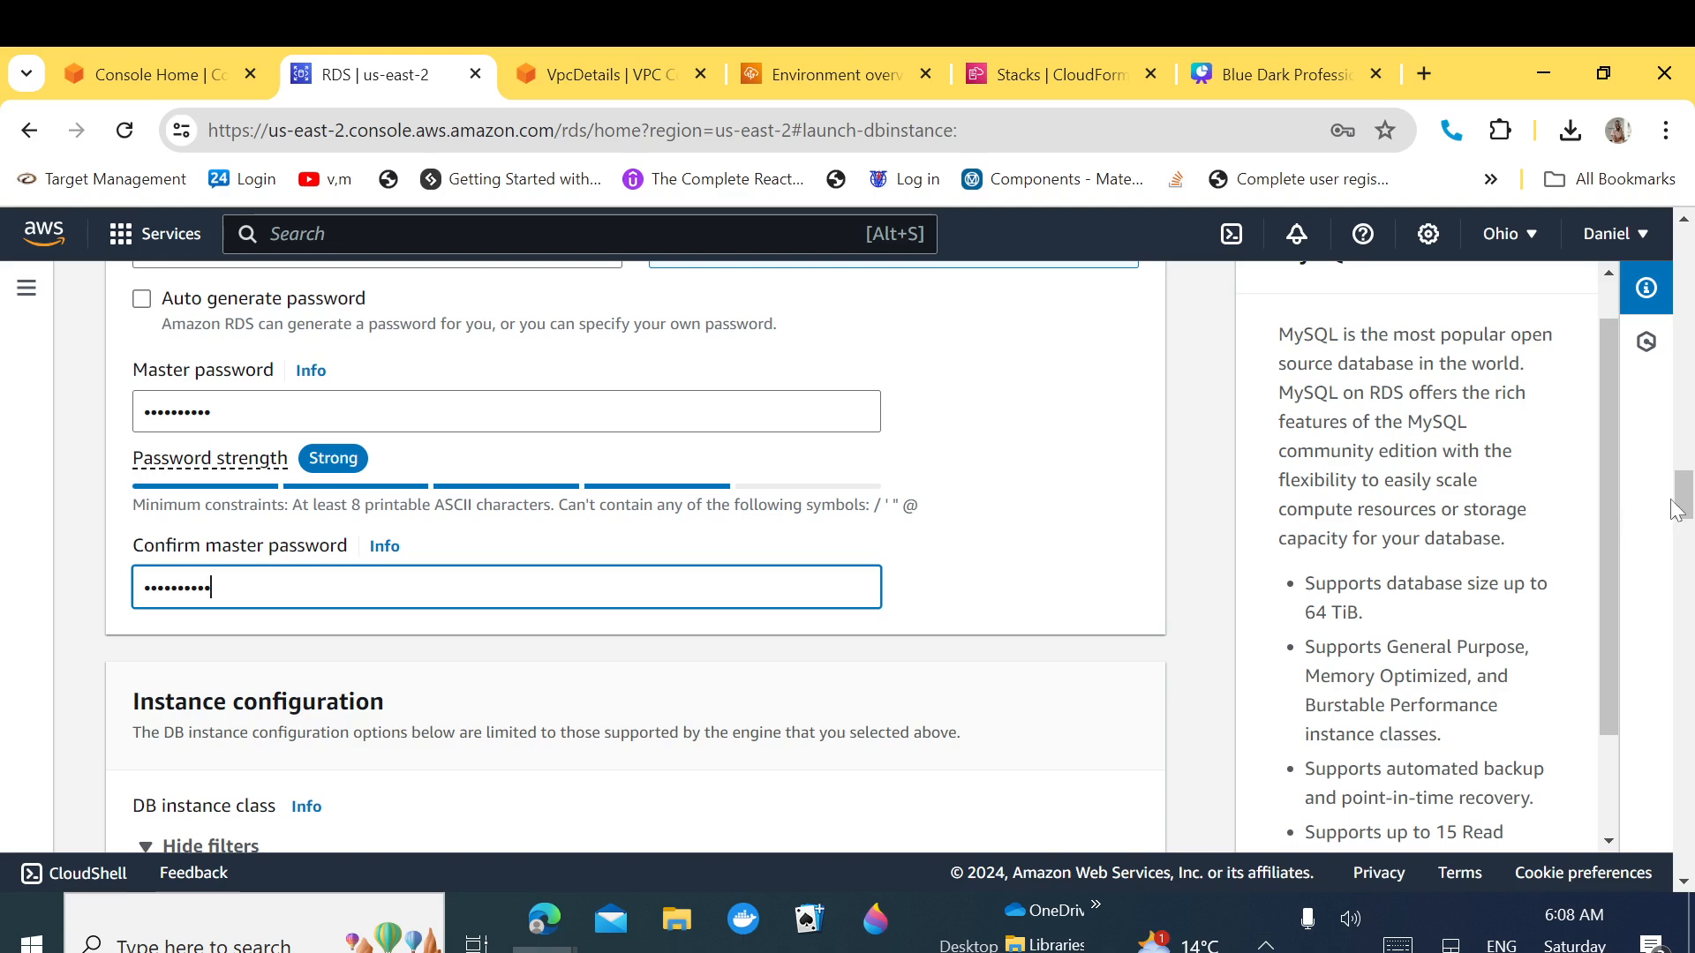
mouse_move(1684, 512)
left_mouse_down()
mouse_move(1678, 546)
mouse_move(1688, 482)
mouse_move(1688, 538)
left_mouse_up()
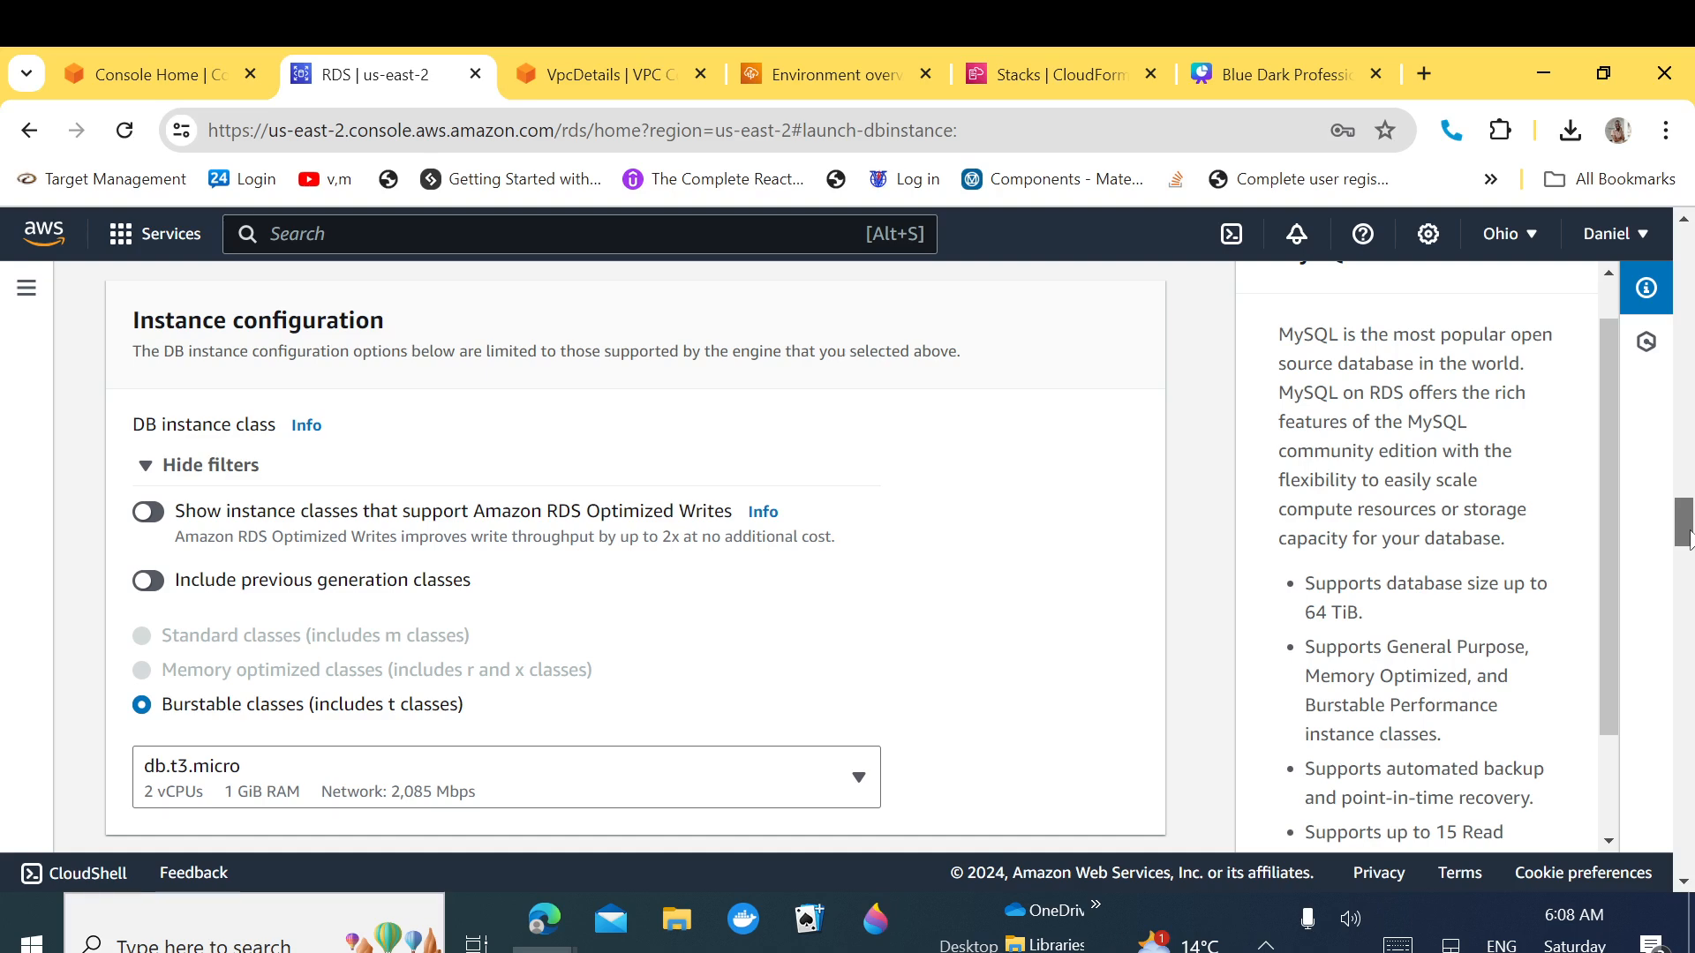
Step: Keep db.t3.micro and 20 GiB storage, and expand the Storage autoscaling settings
left_click_drag(1688, 538, 1687, 558)
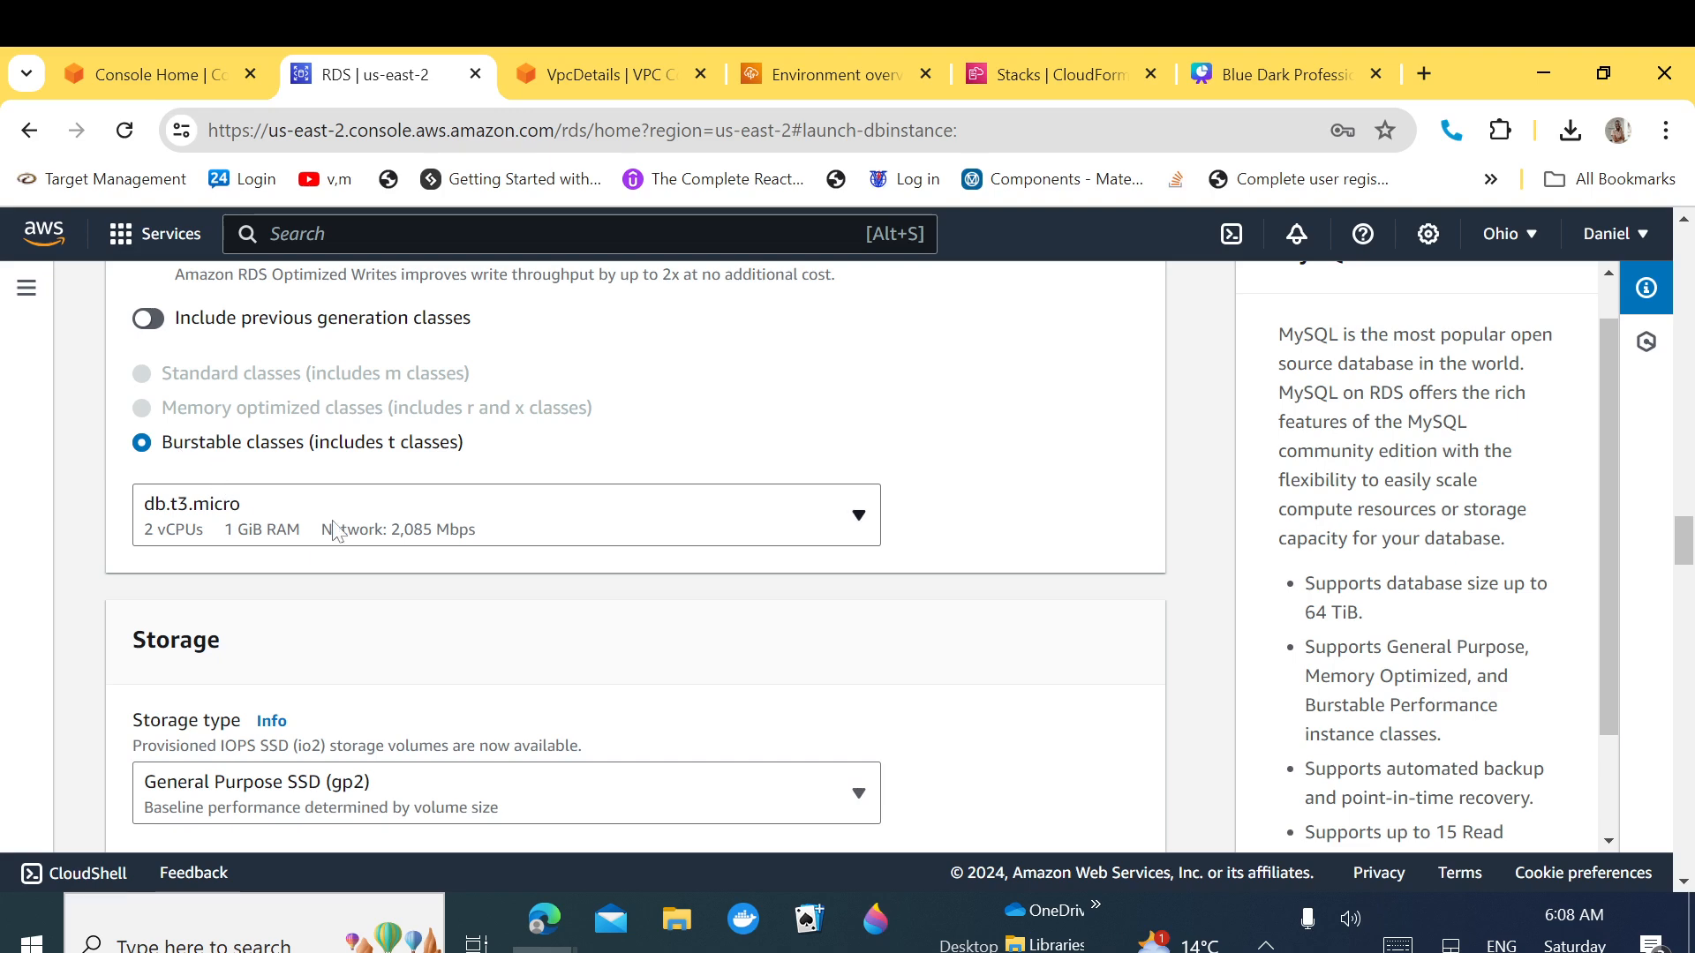
left_click(364, 533)
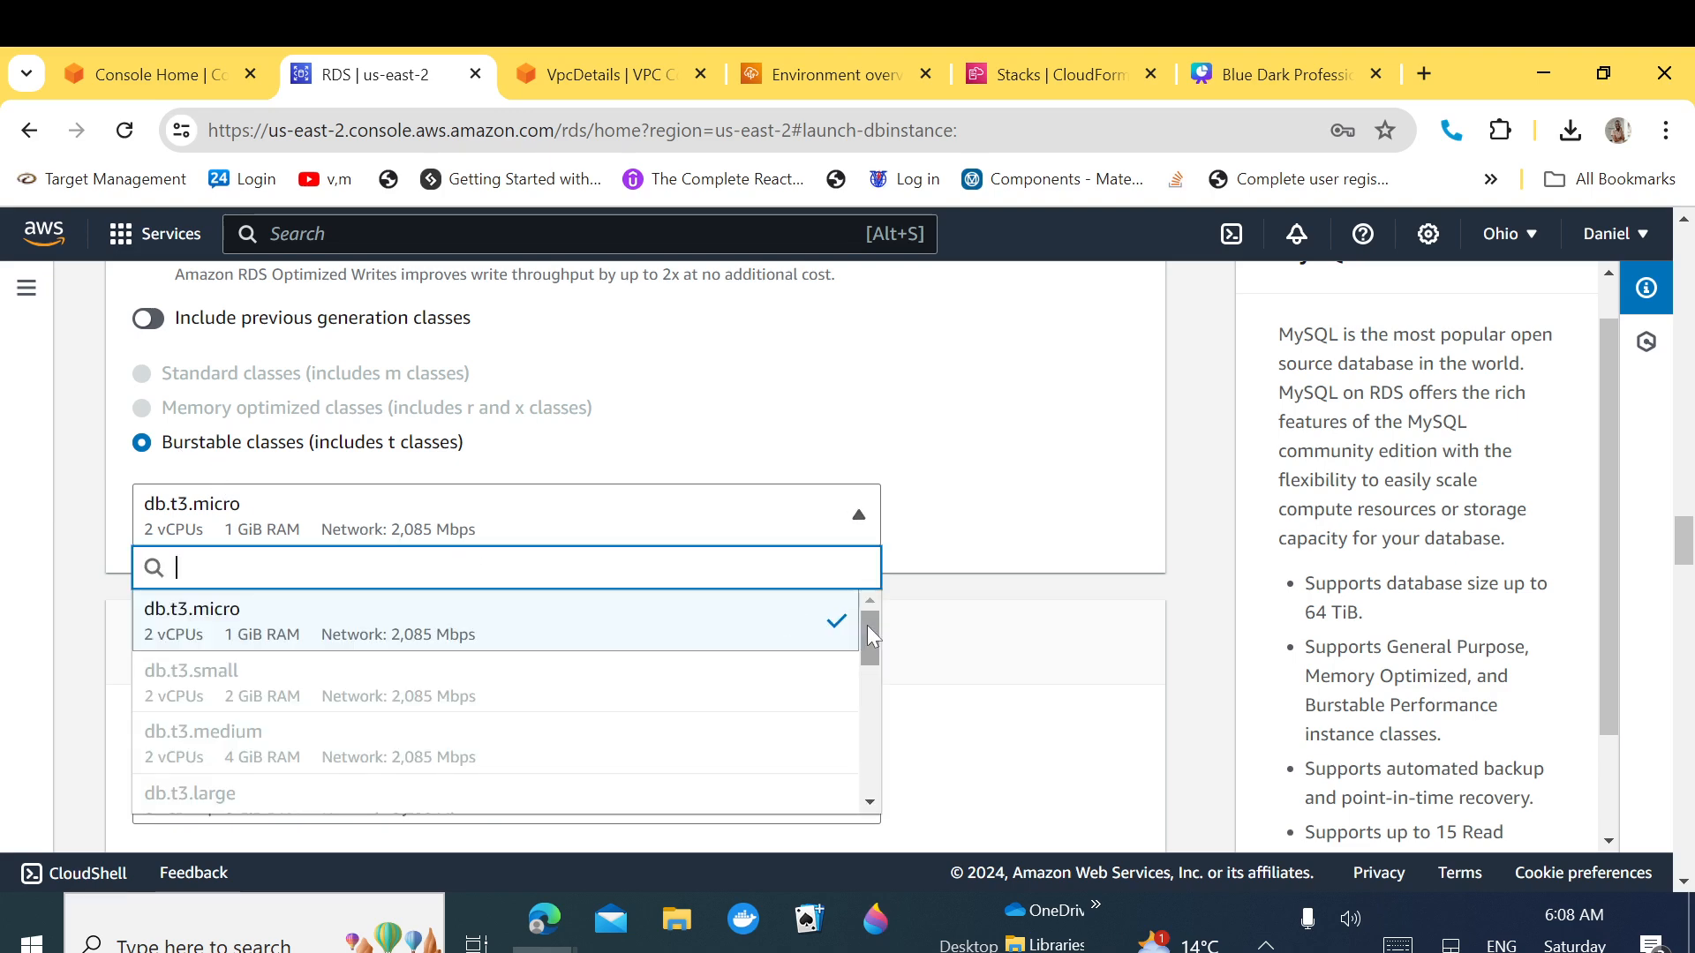
left_click_drag(867, 632, 881, 703)
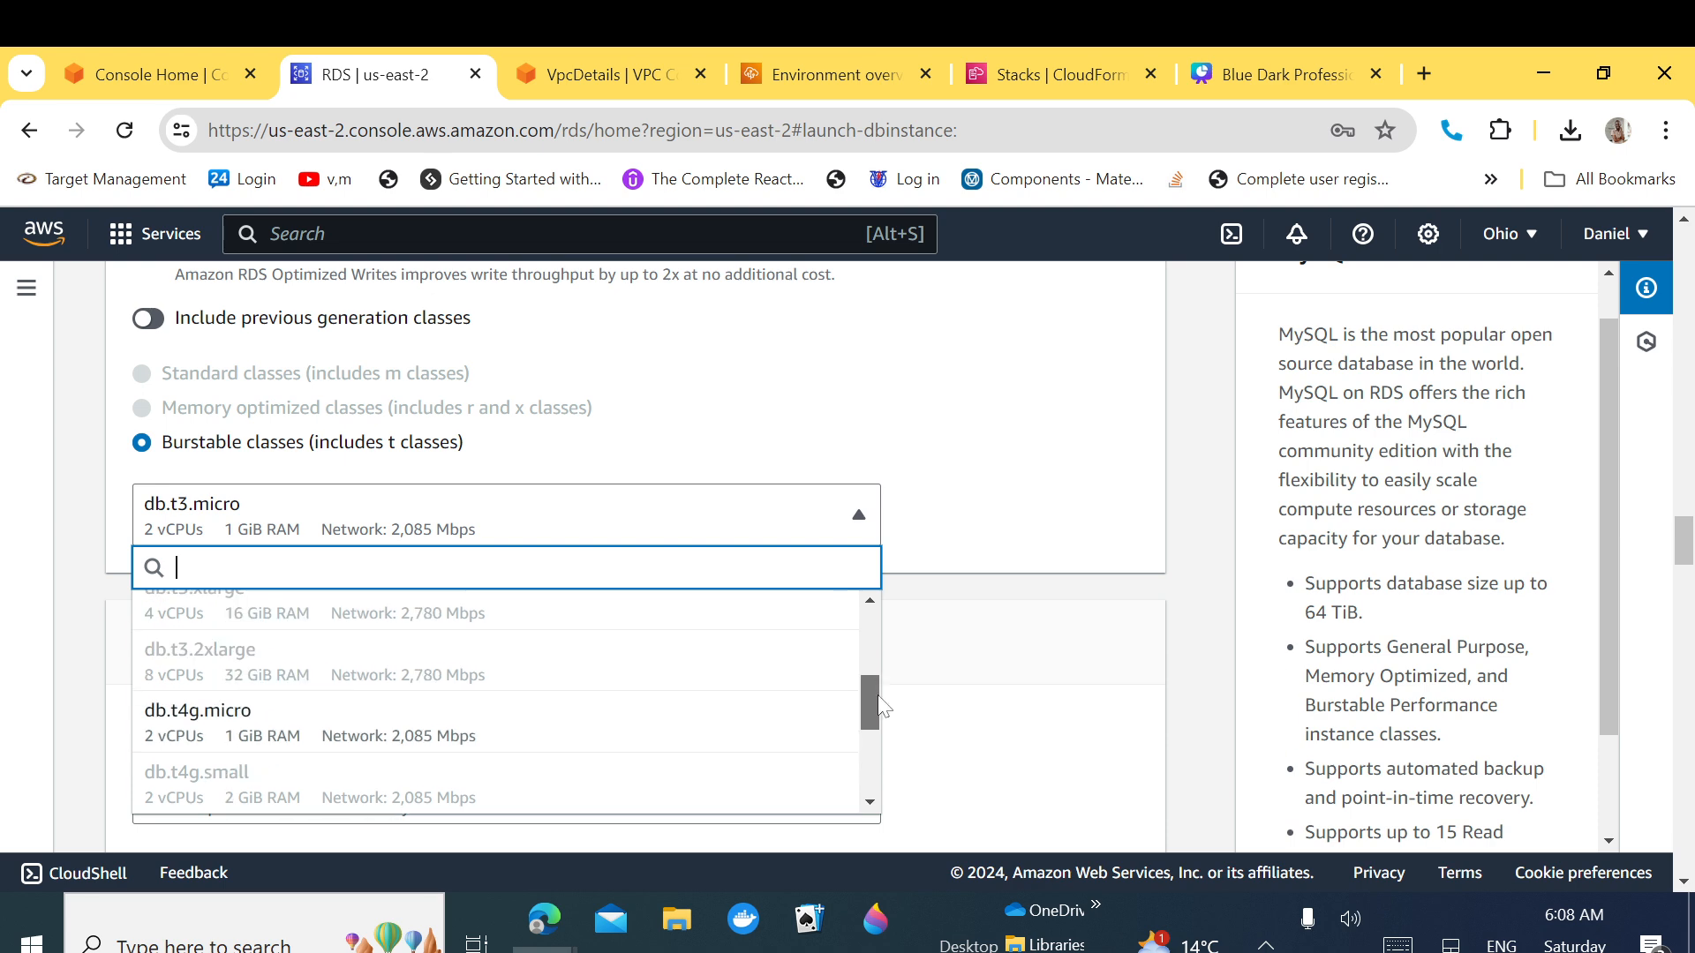
left_click(960, 506)
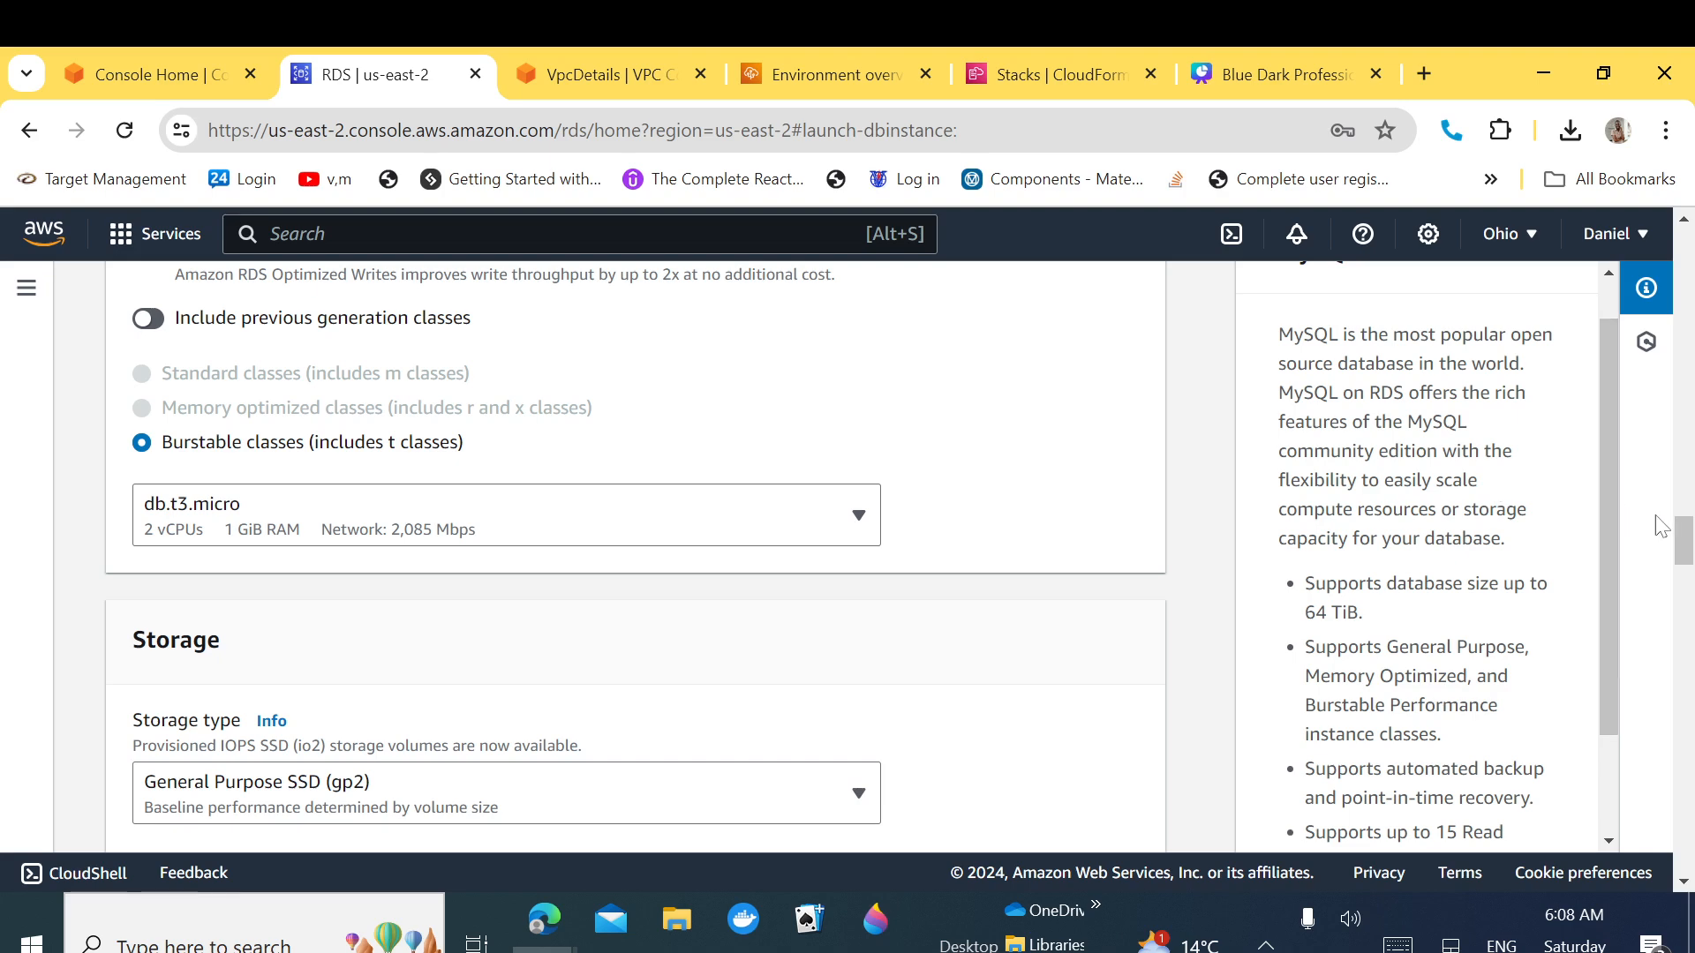
left_click_drag(1683, 542, 1684, 565)
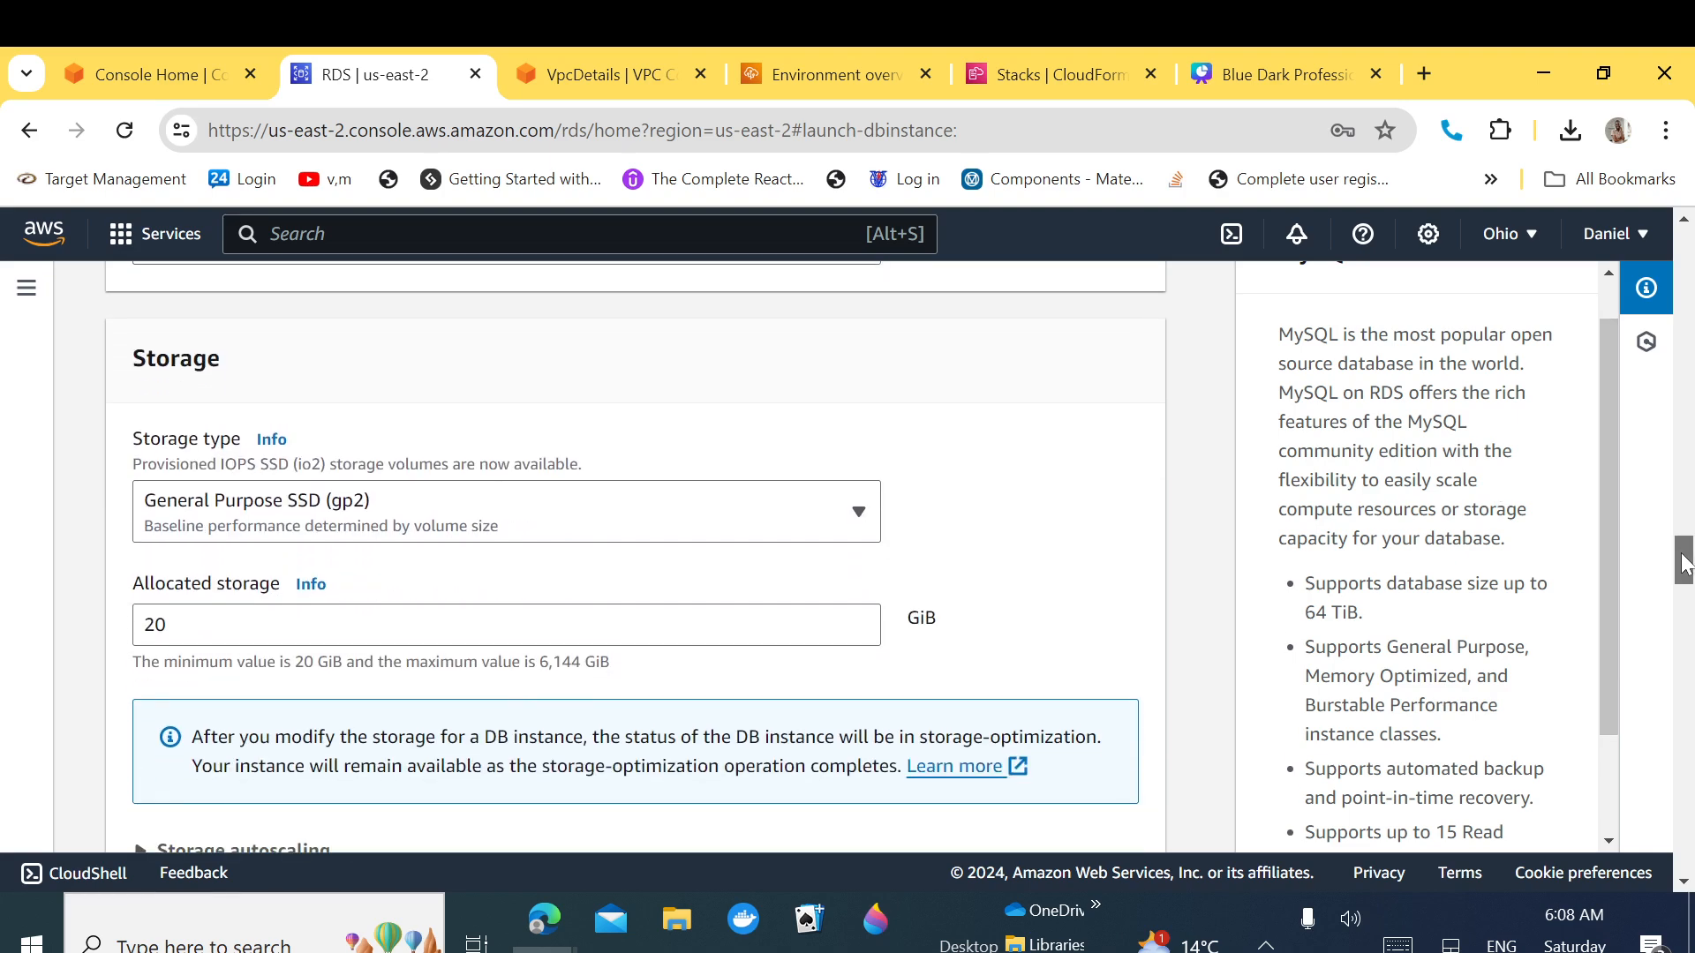
left_click_drag(1684, 565, 1681, 589)
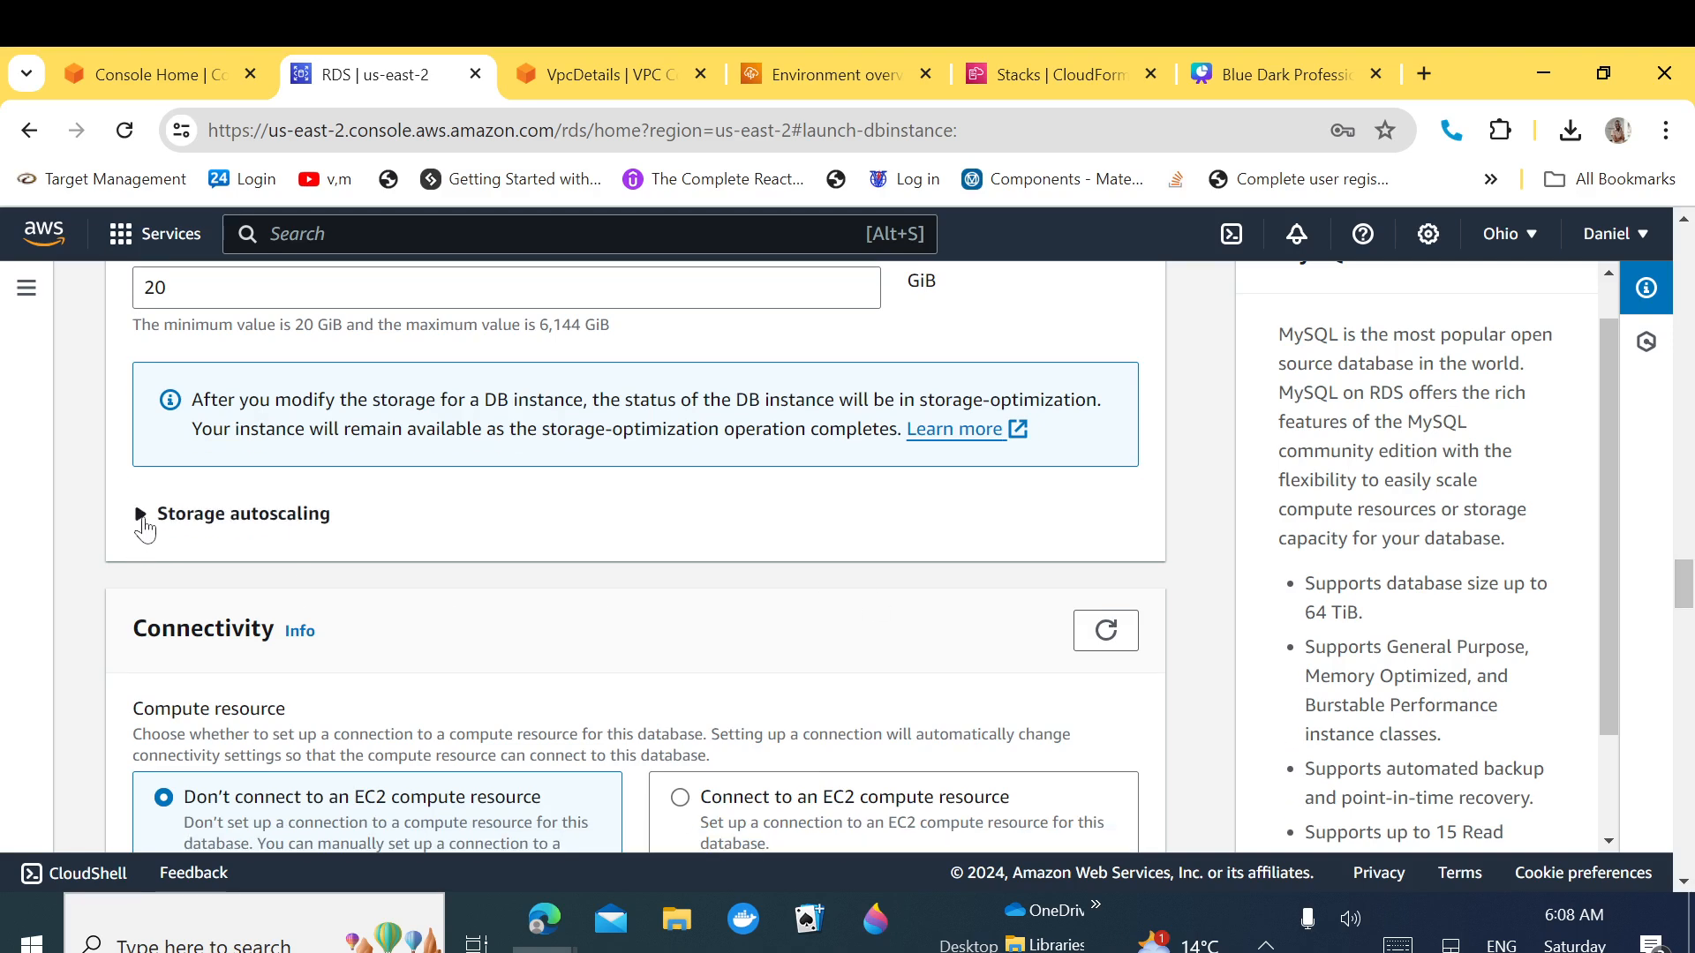
left_click(141, 517)
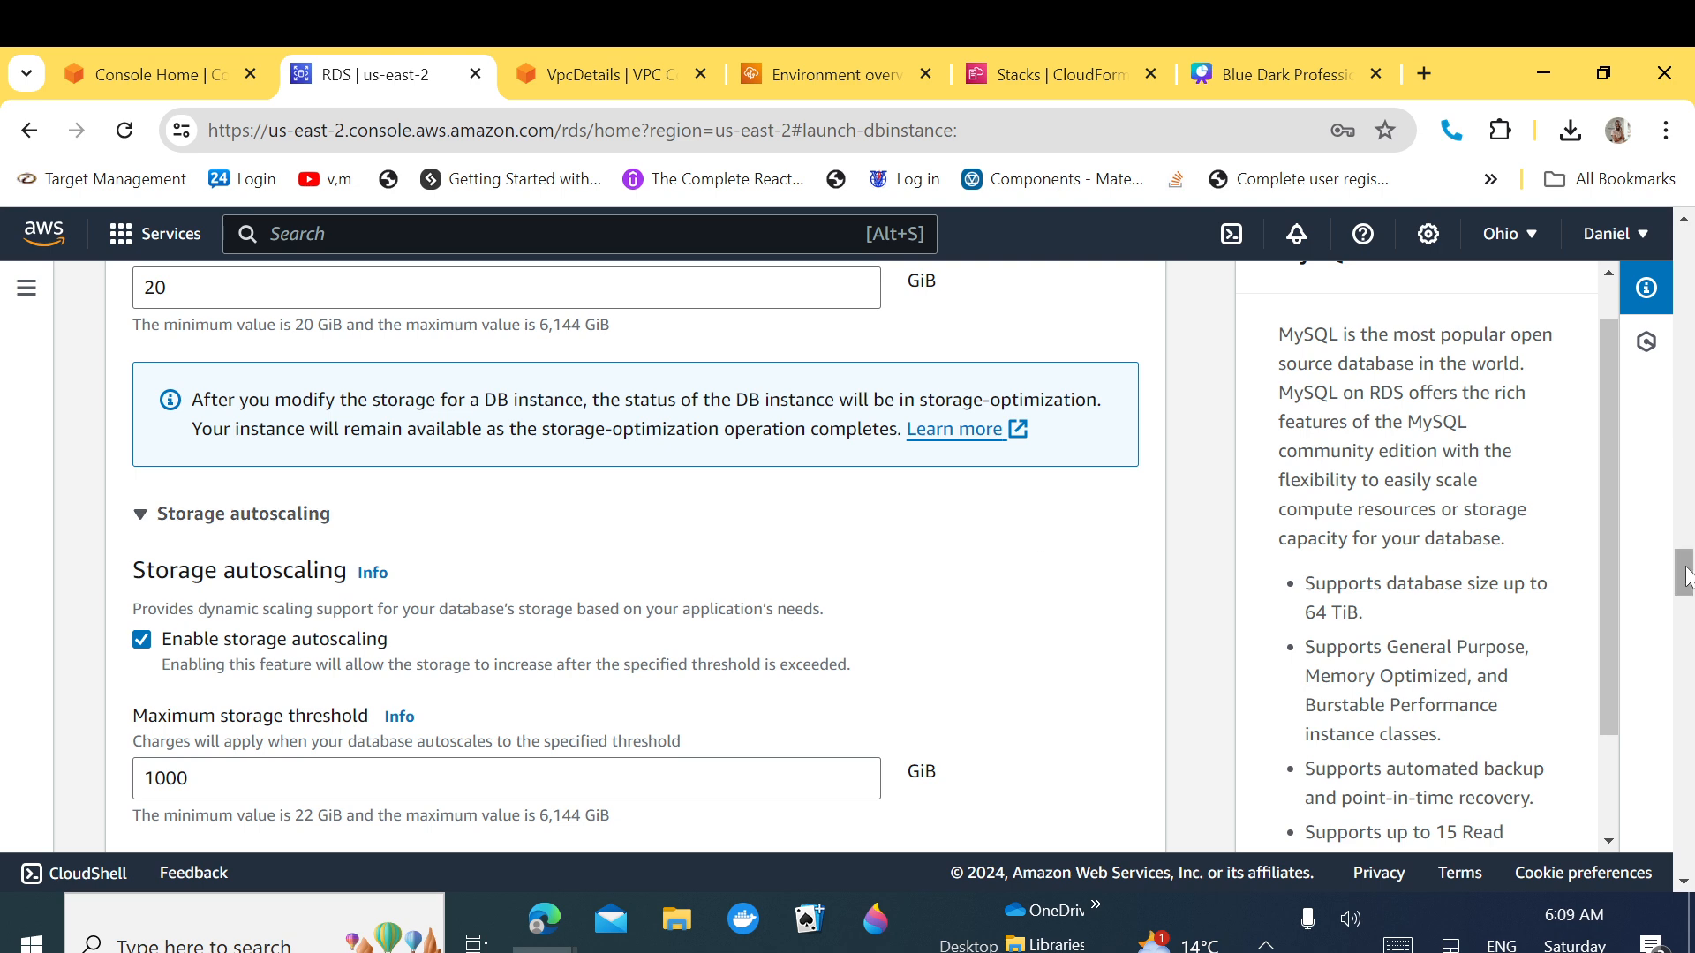
left_click_drag(1684, 579, 1686, 621)
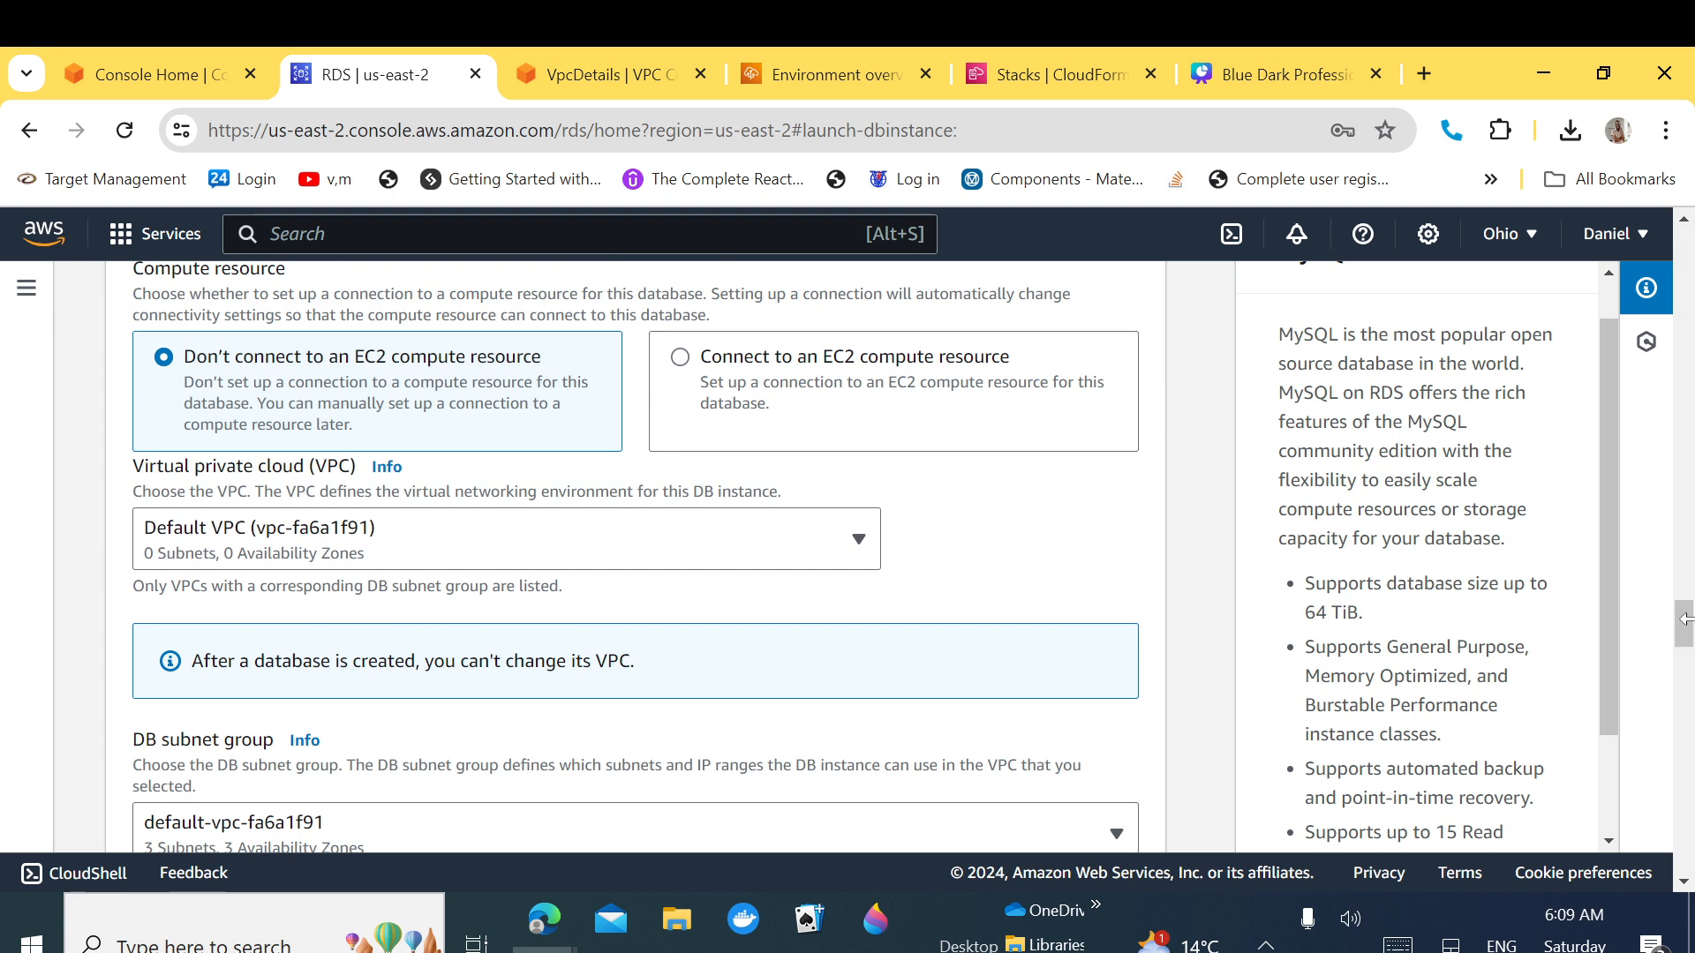
Step: Select project-app-vpc-vpc as the database's VPC under Connectivity
left_click(833, 554)
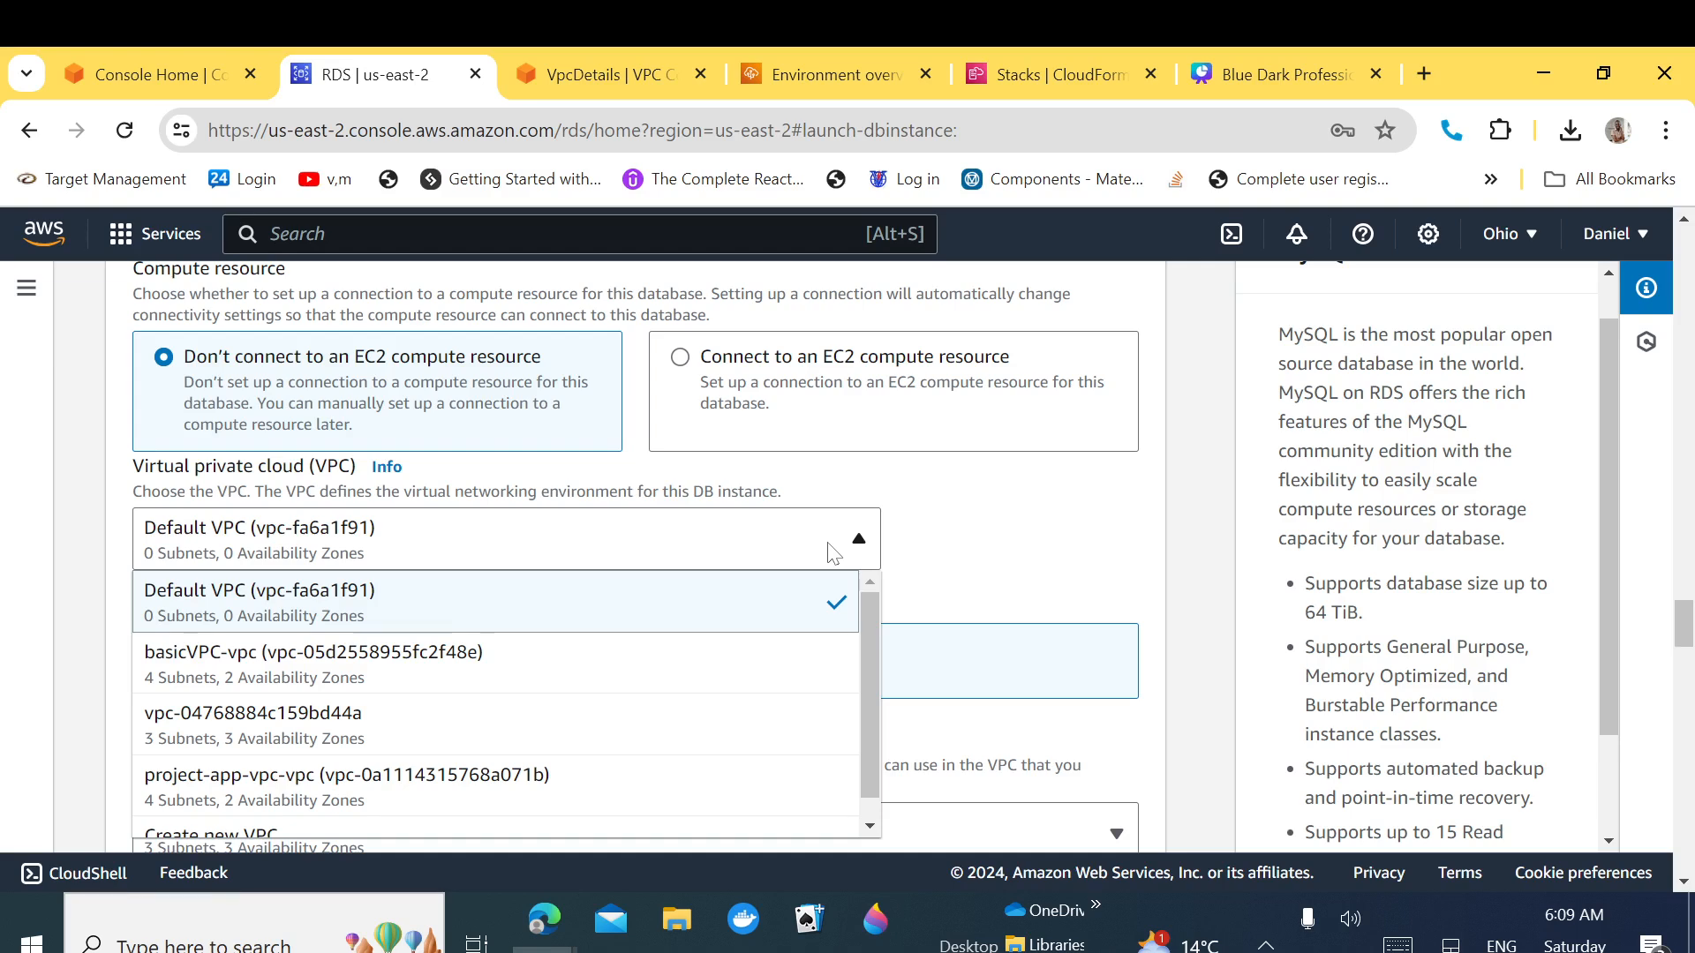
left_click(973, 541)
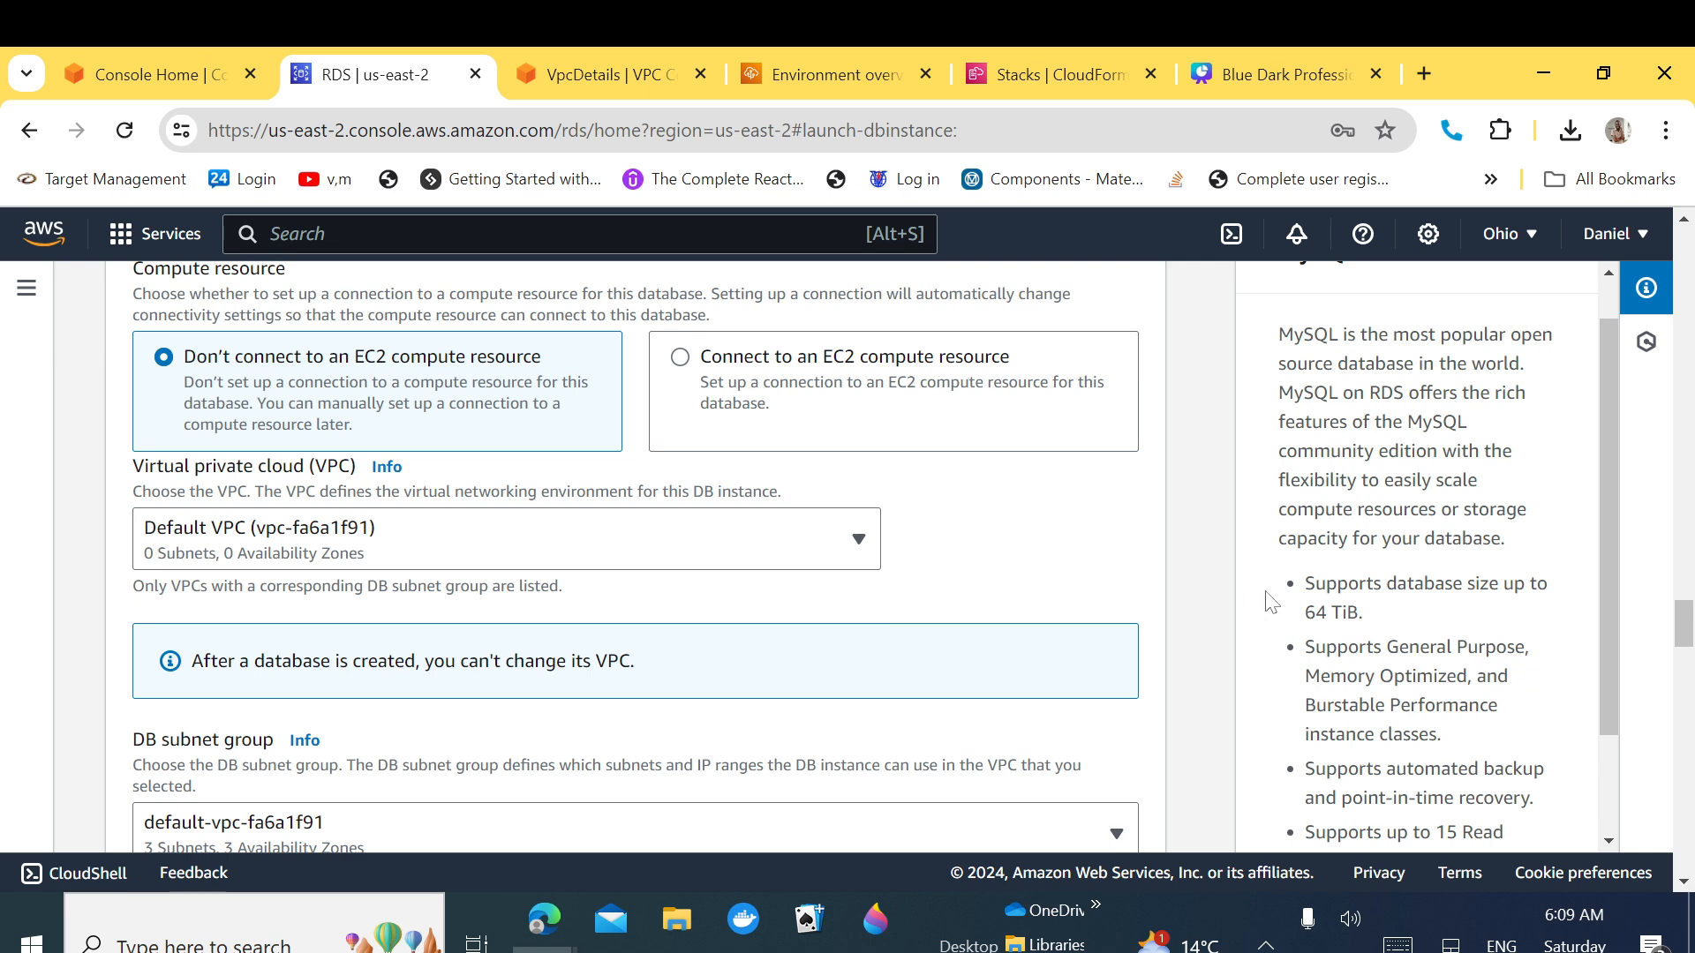
left_click(819, 553)
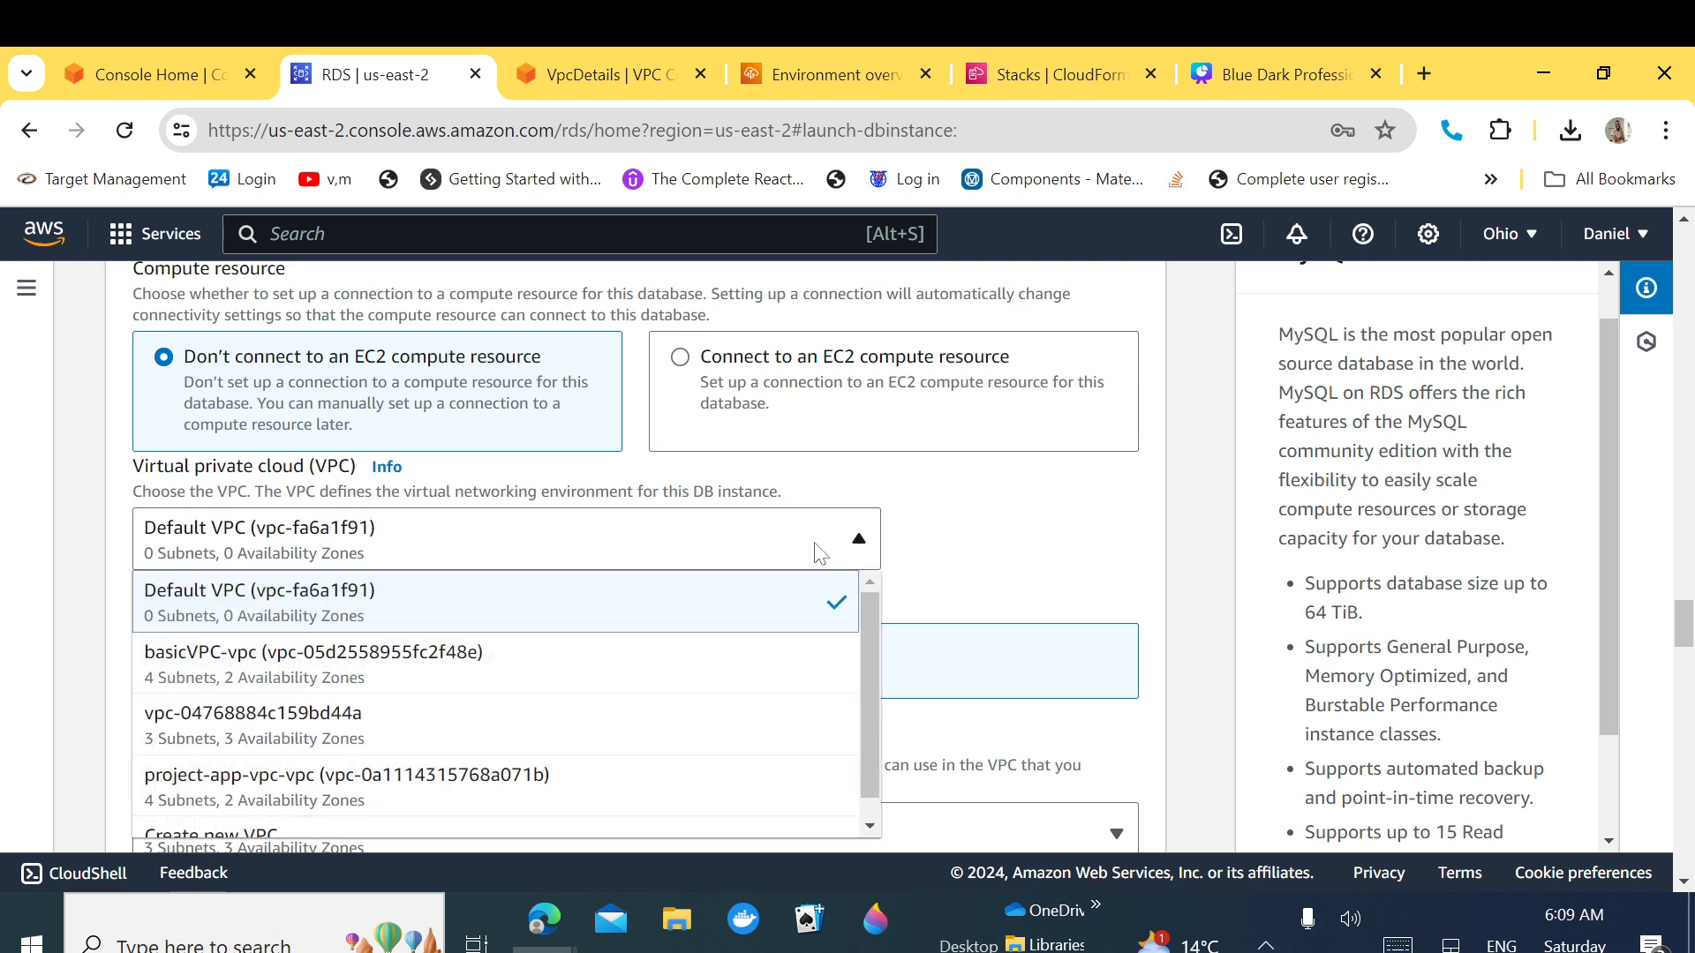
scroll(865, 701, "down", 1)
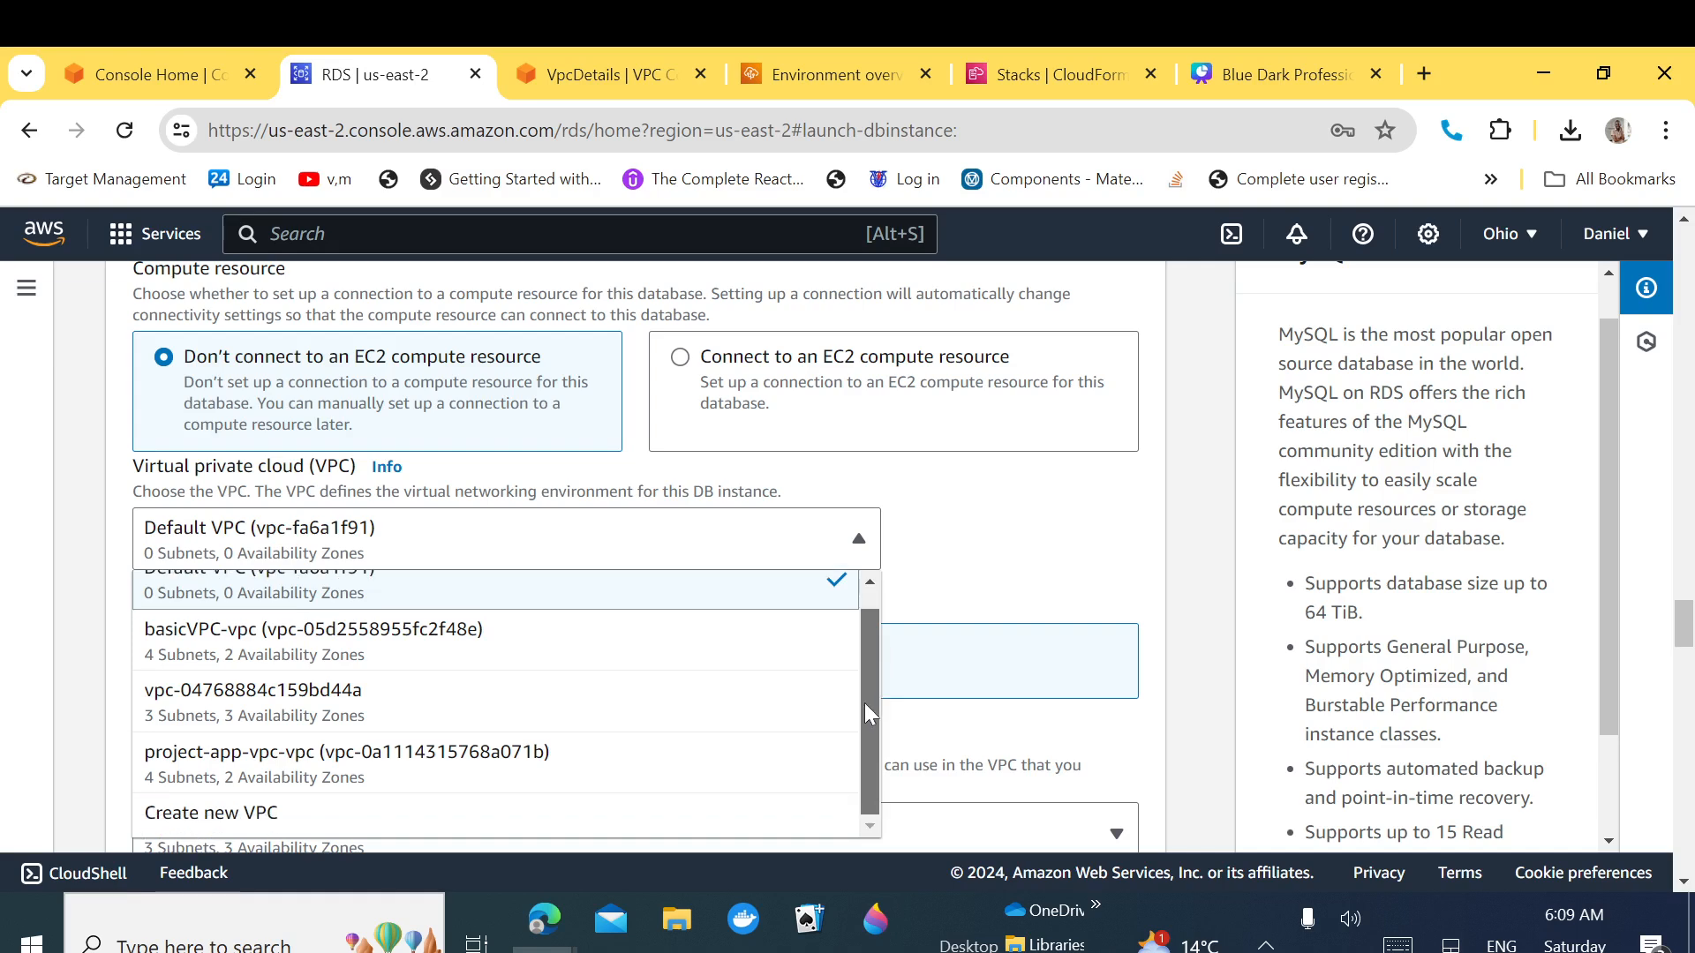
scroll(876, 655, "up", 1)
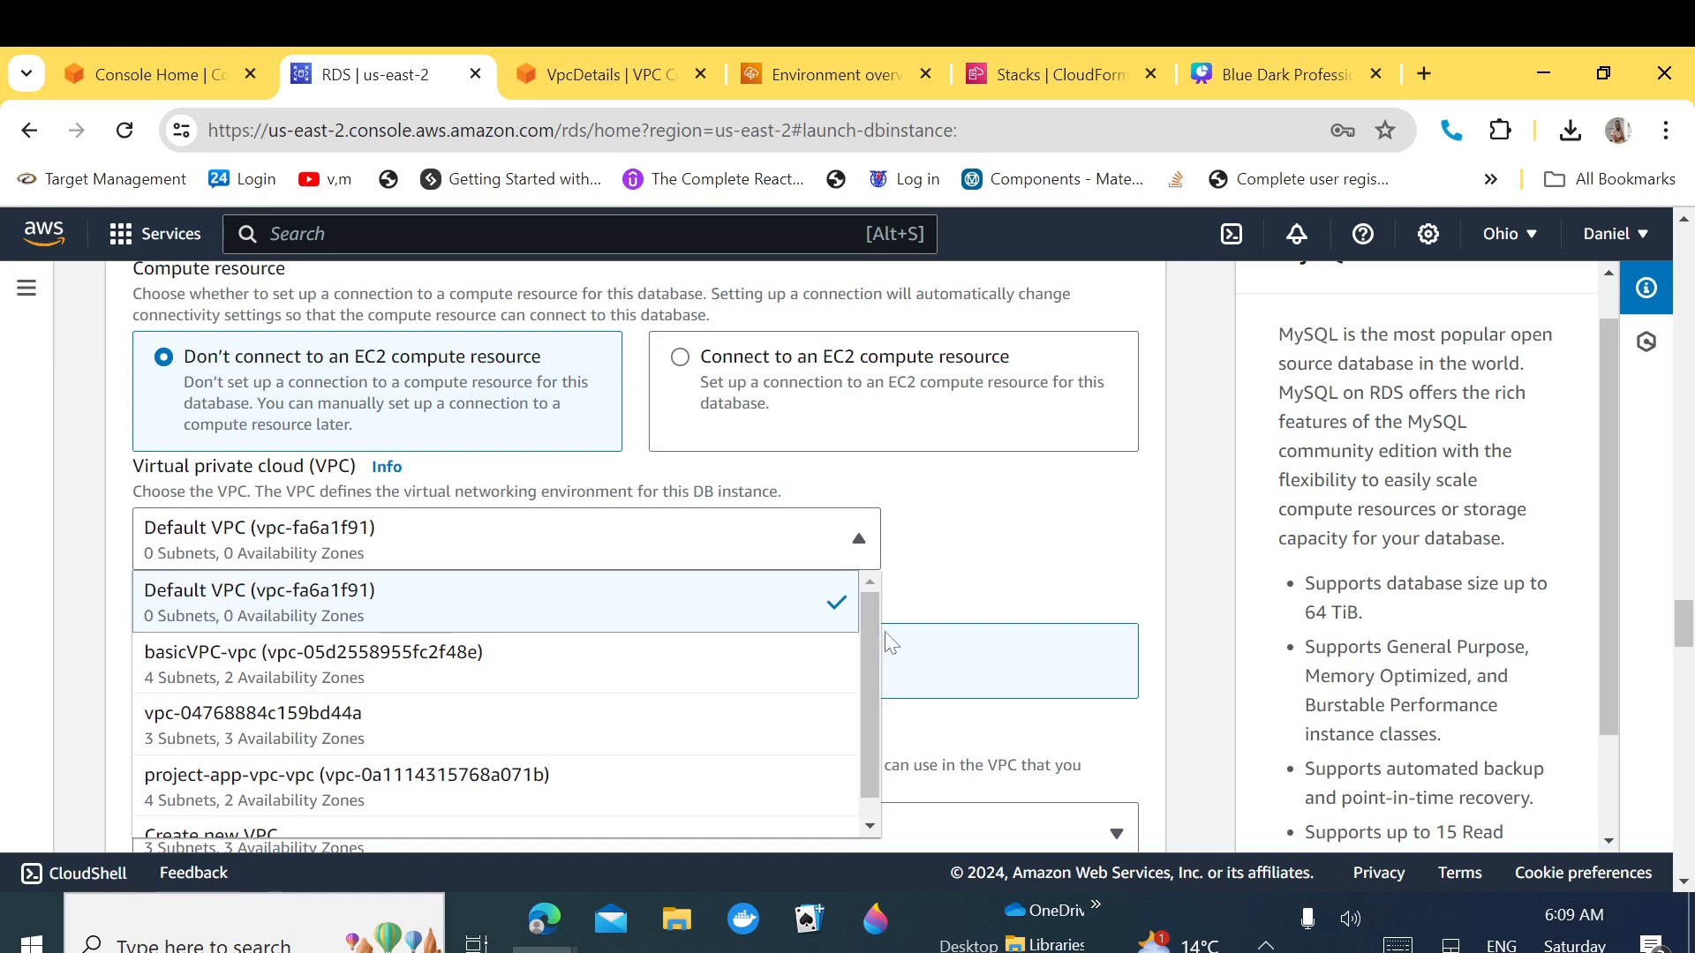
left_click(327, 787)
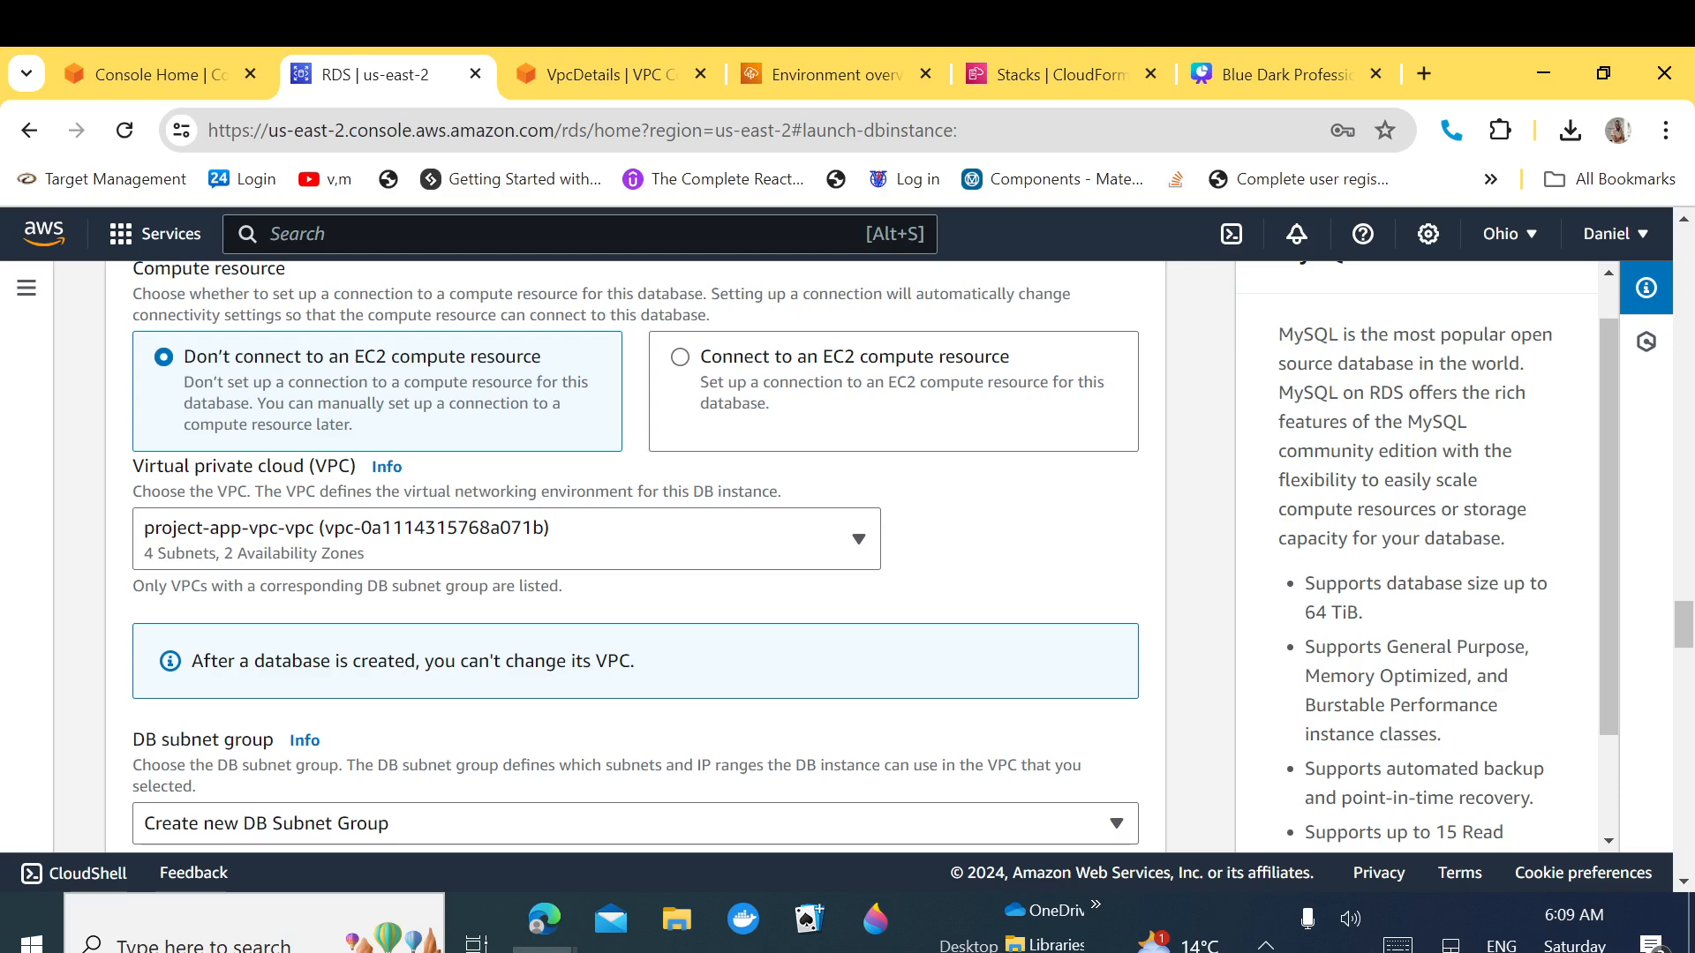
Step: Check the available security groups and keep the default one
left_click_drag(1685, 628, 1684, 684)
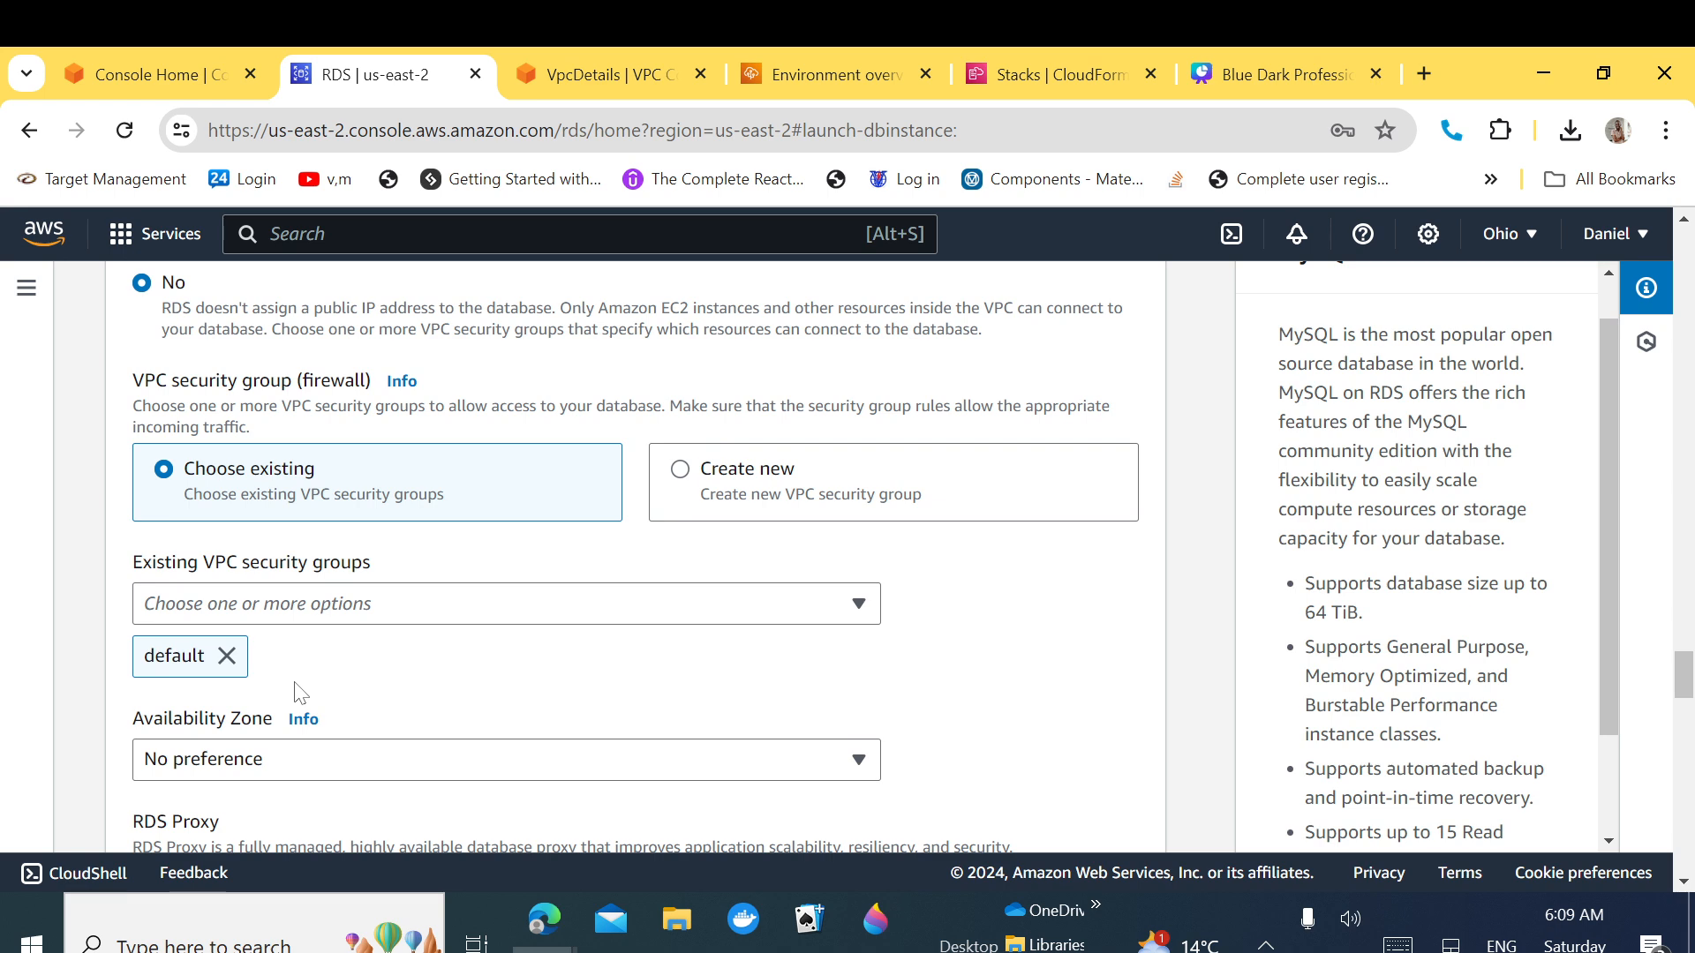
left_click(488, 608)
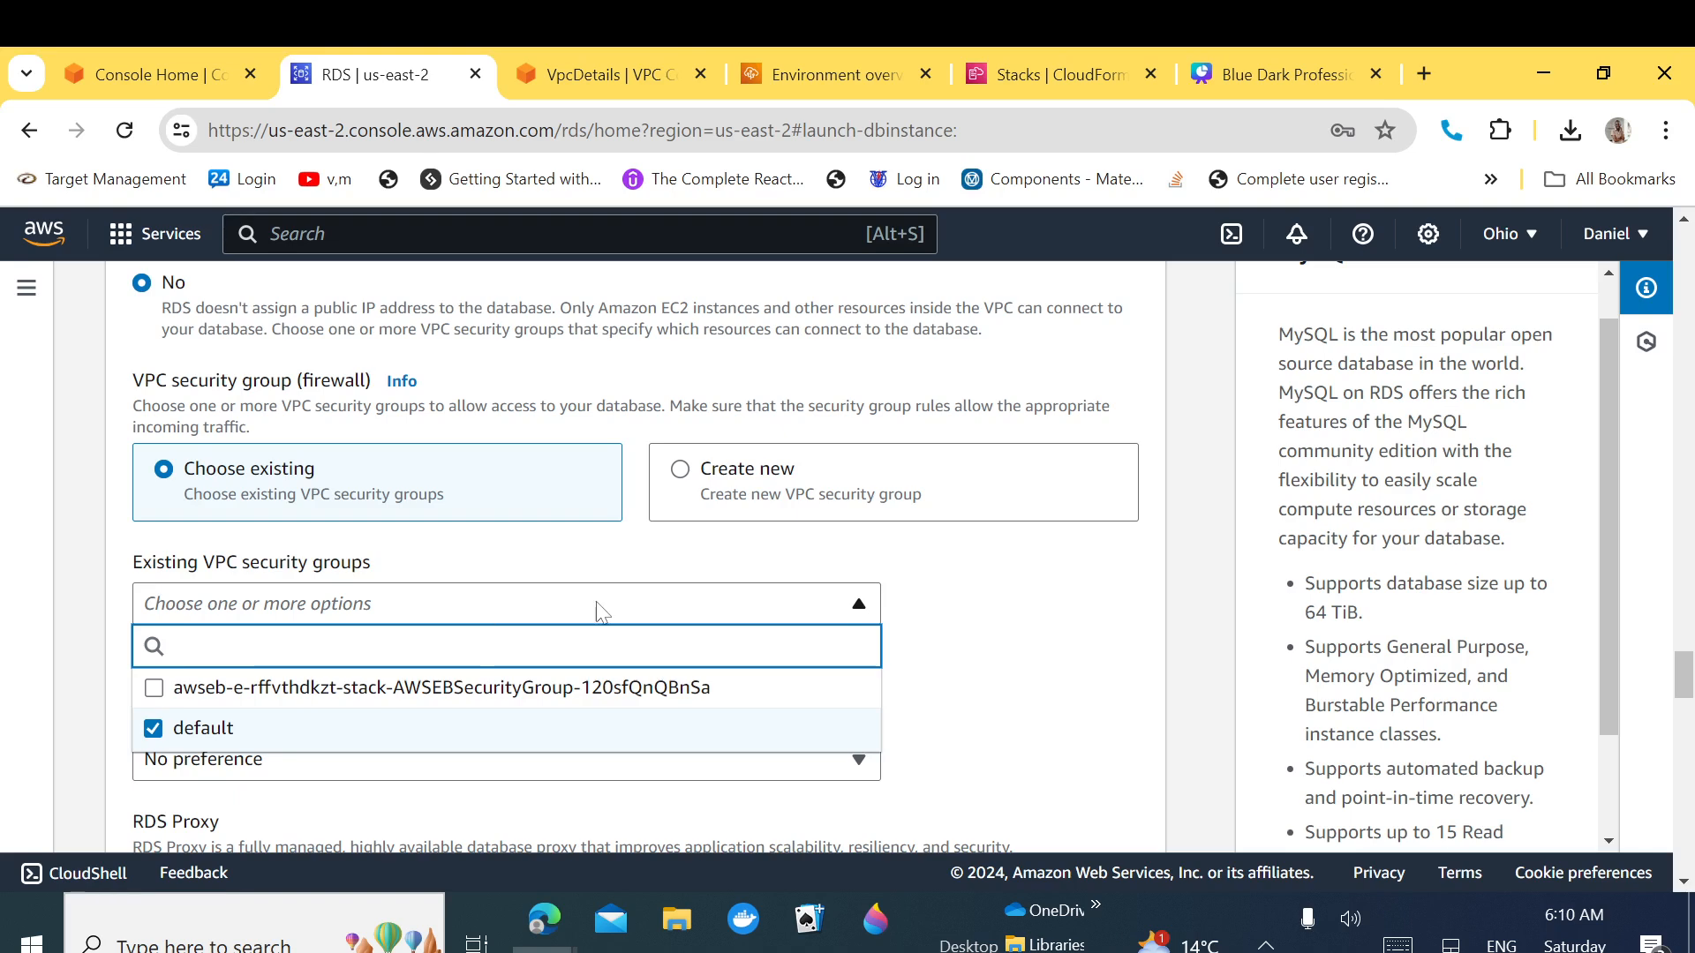
left_click(970, 609)
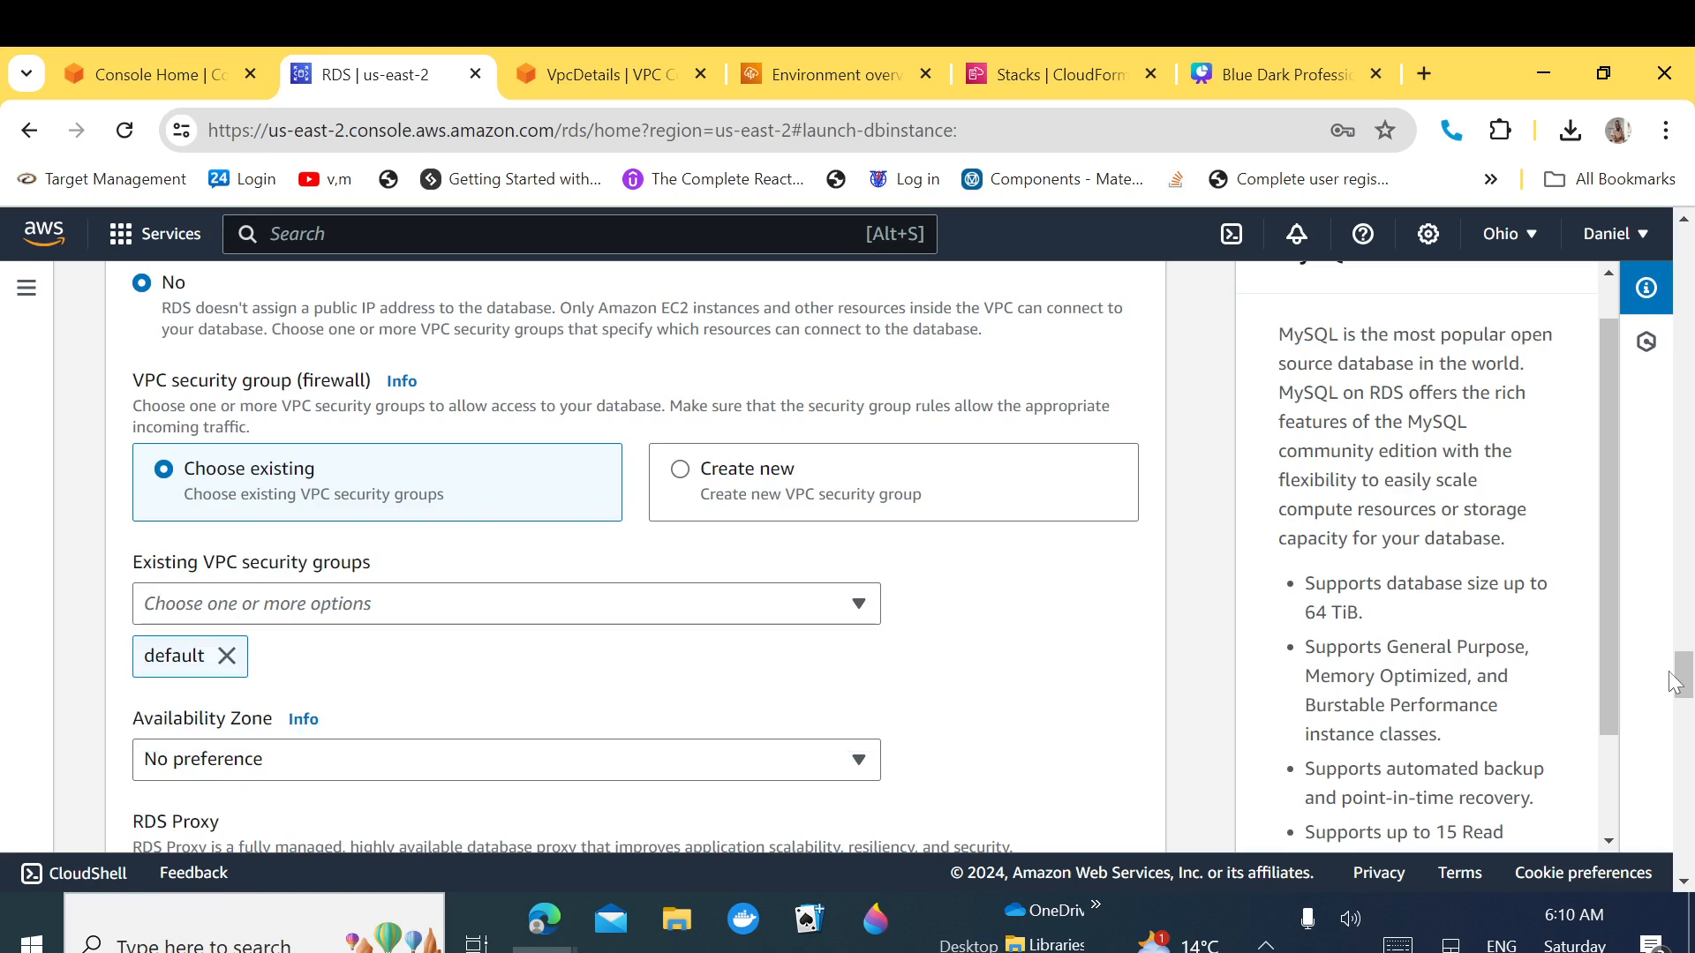
left_click_drag(1686, 682, 1687, 630)
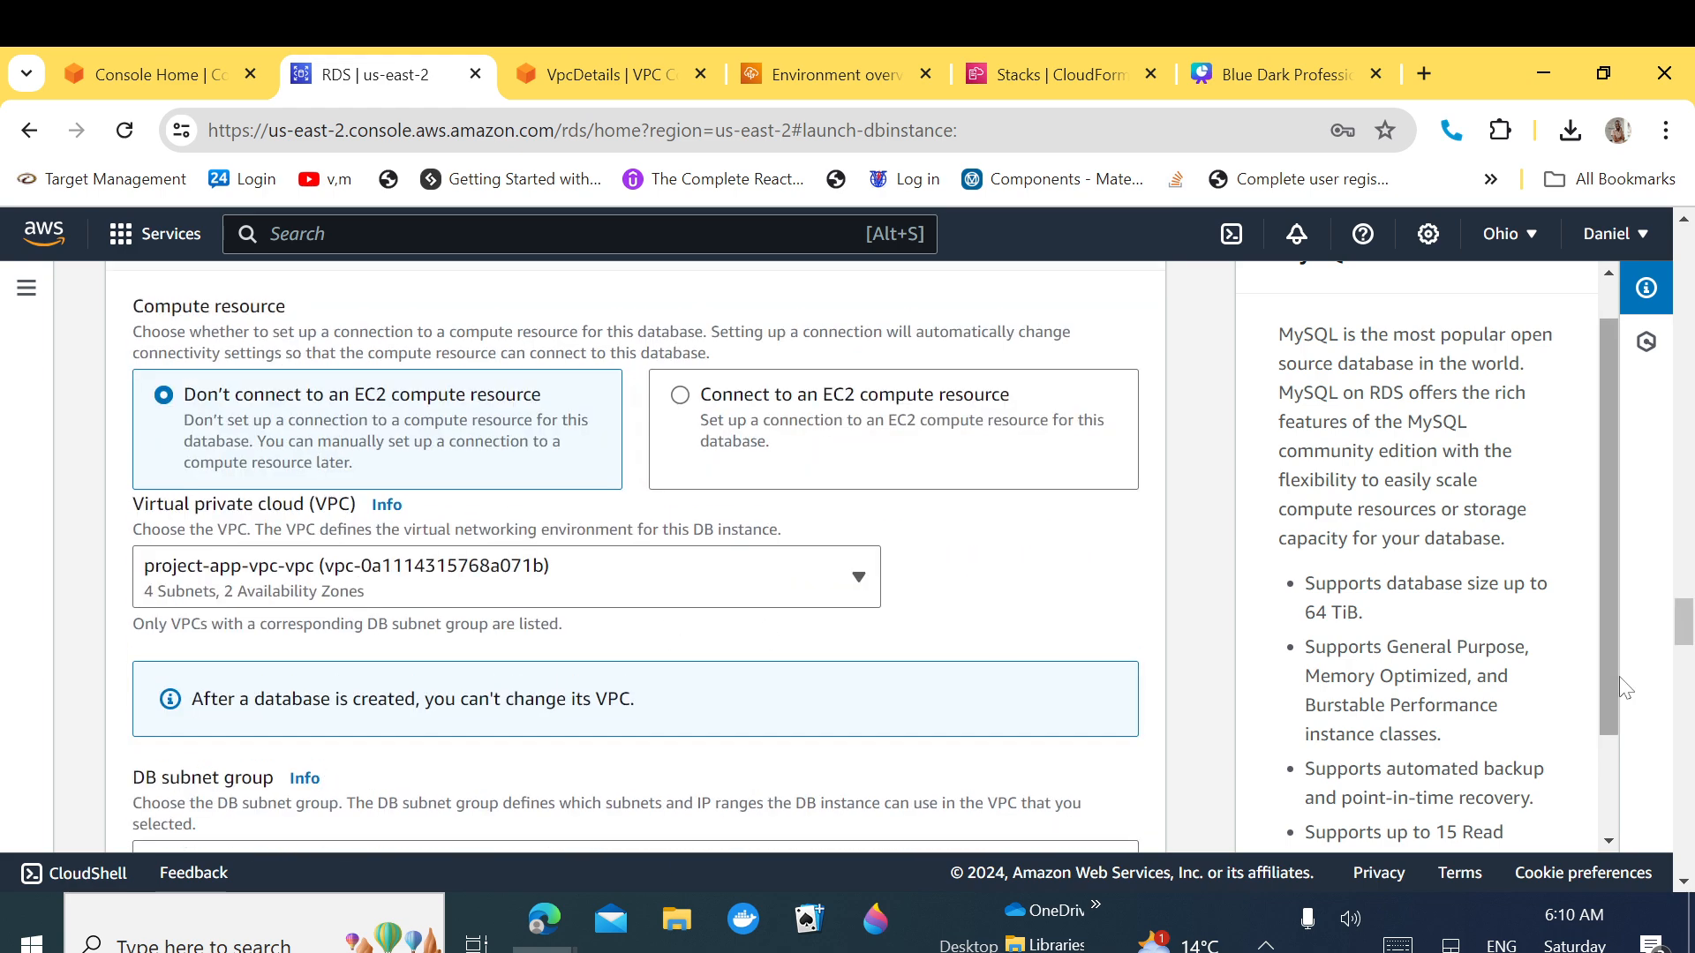
left_click_drag(1684, 637, 1686, 720)
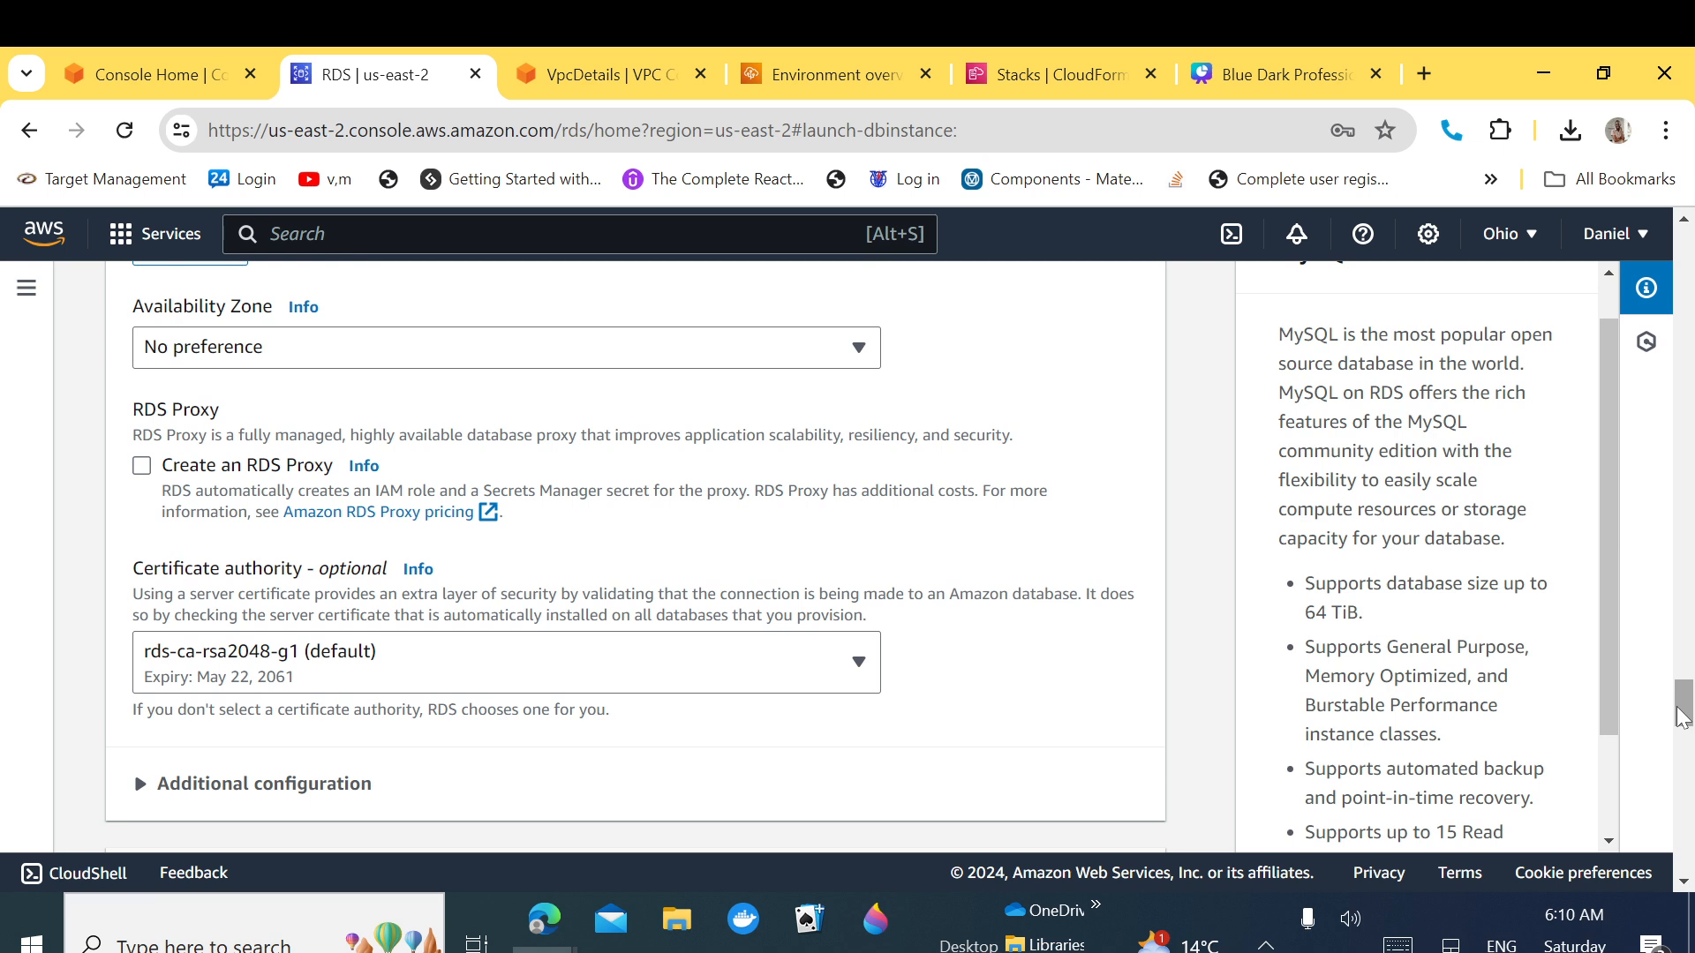
scroll(1686, 719, "down", 4)
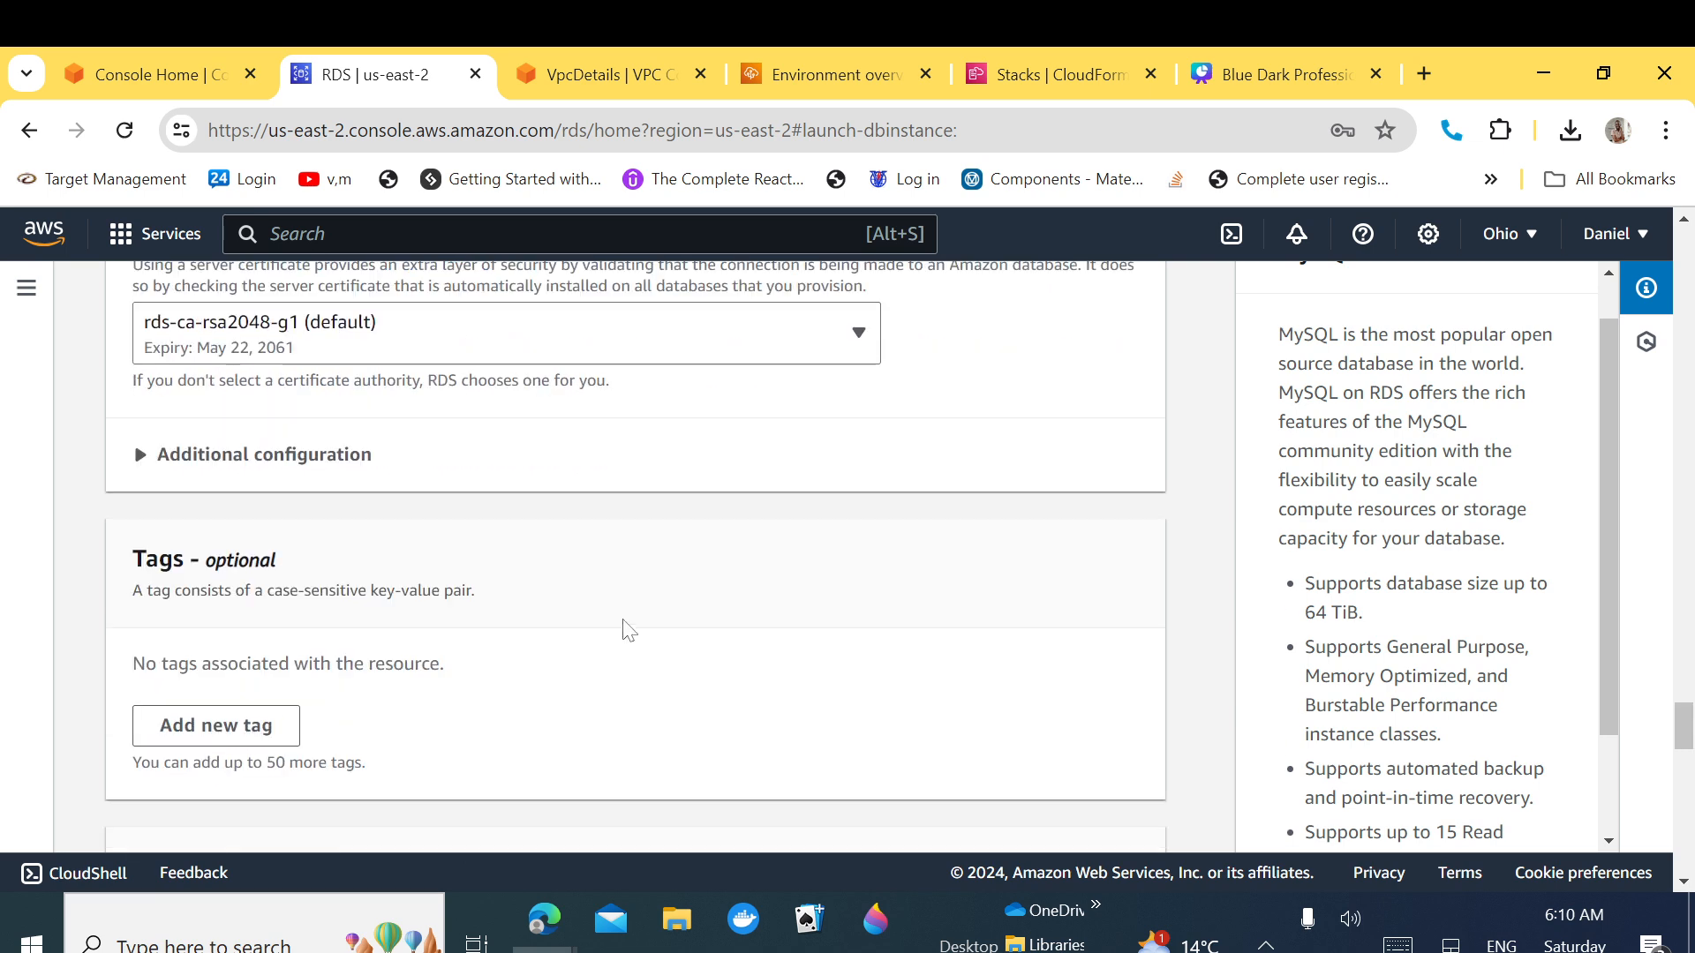
Step: Confirm the database port is 3306 under Connectivity's additional configuration
left_click(142, 457)
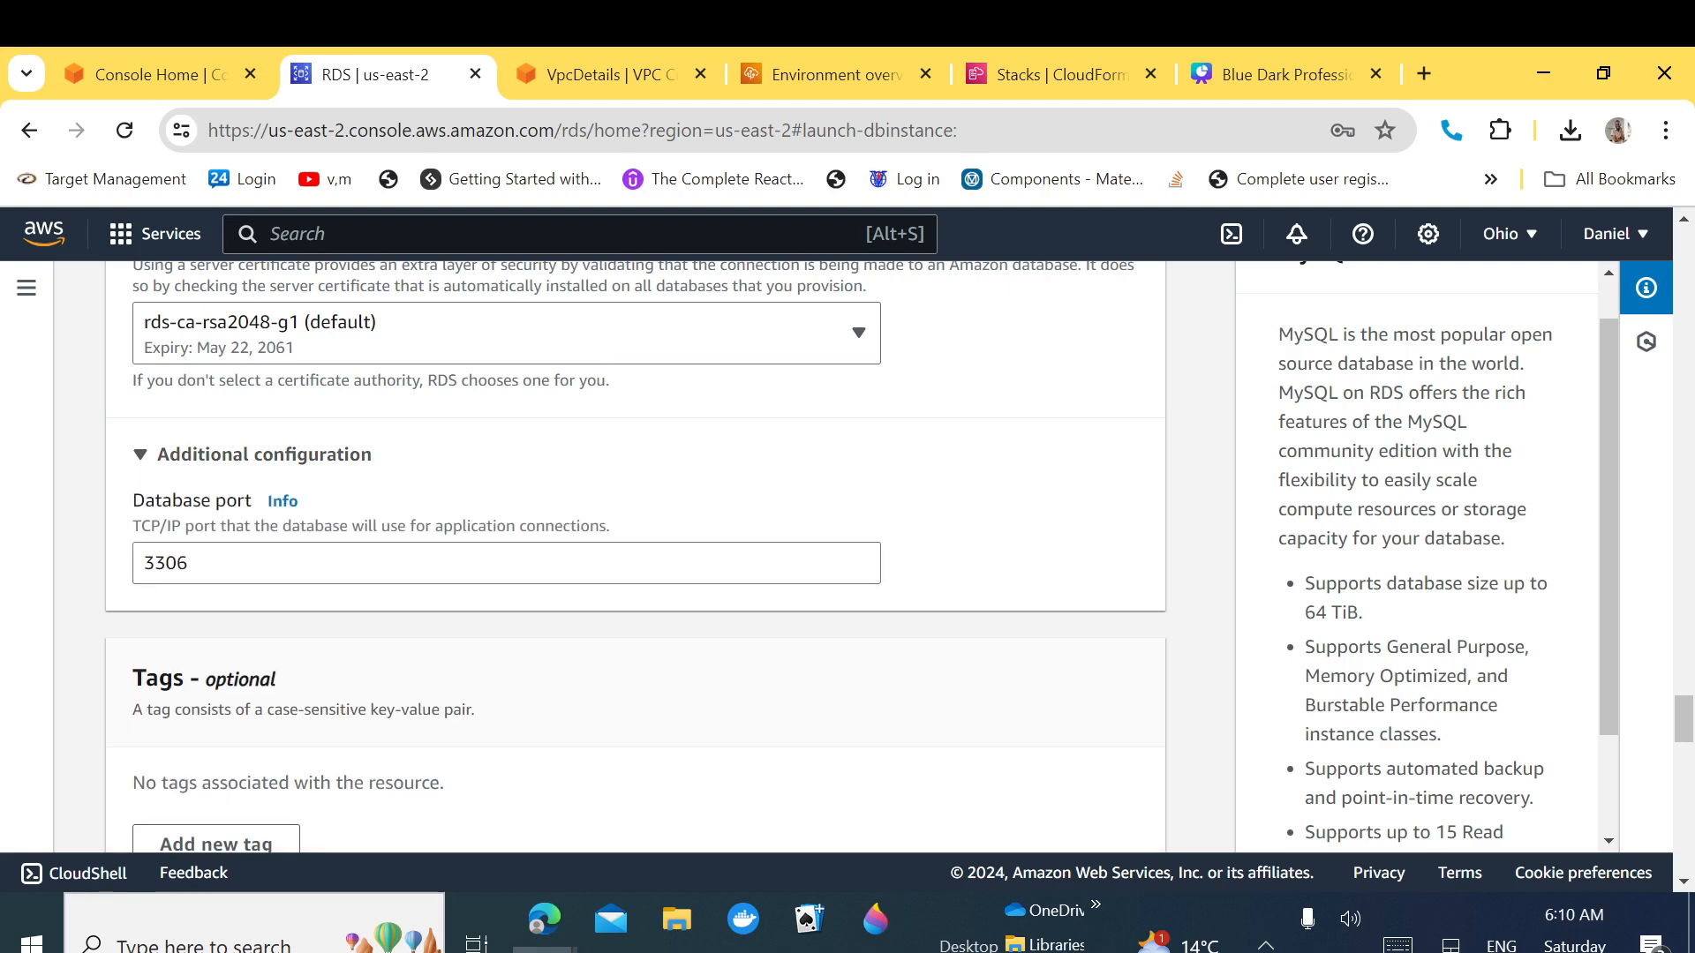
double_click(186, 563)
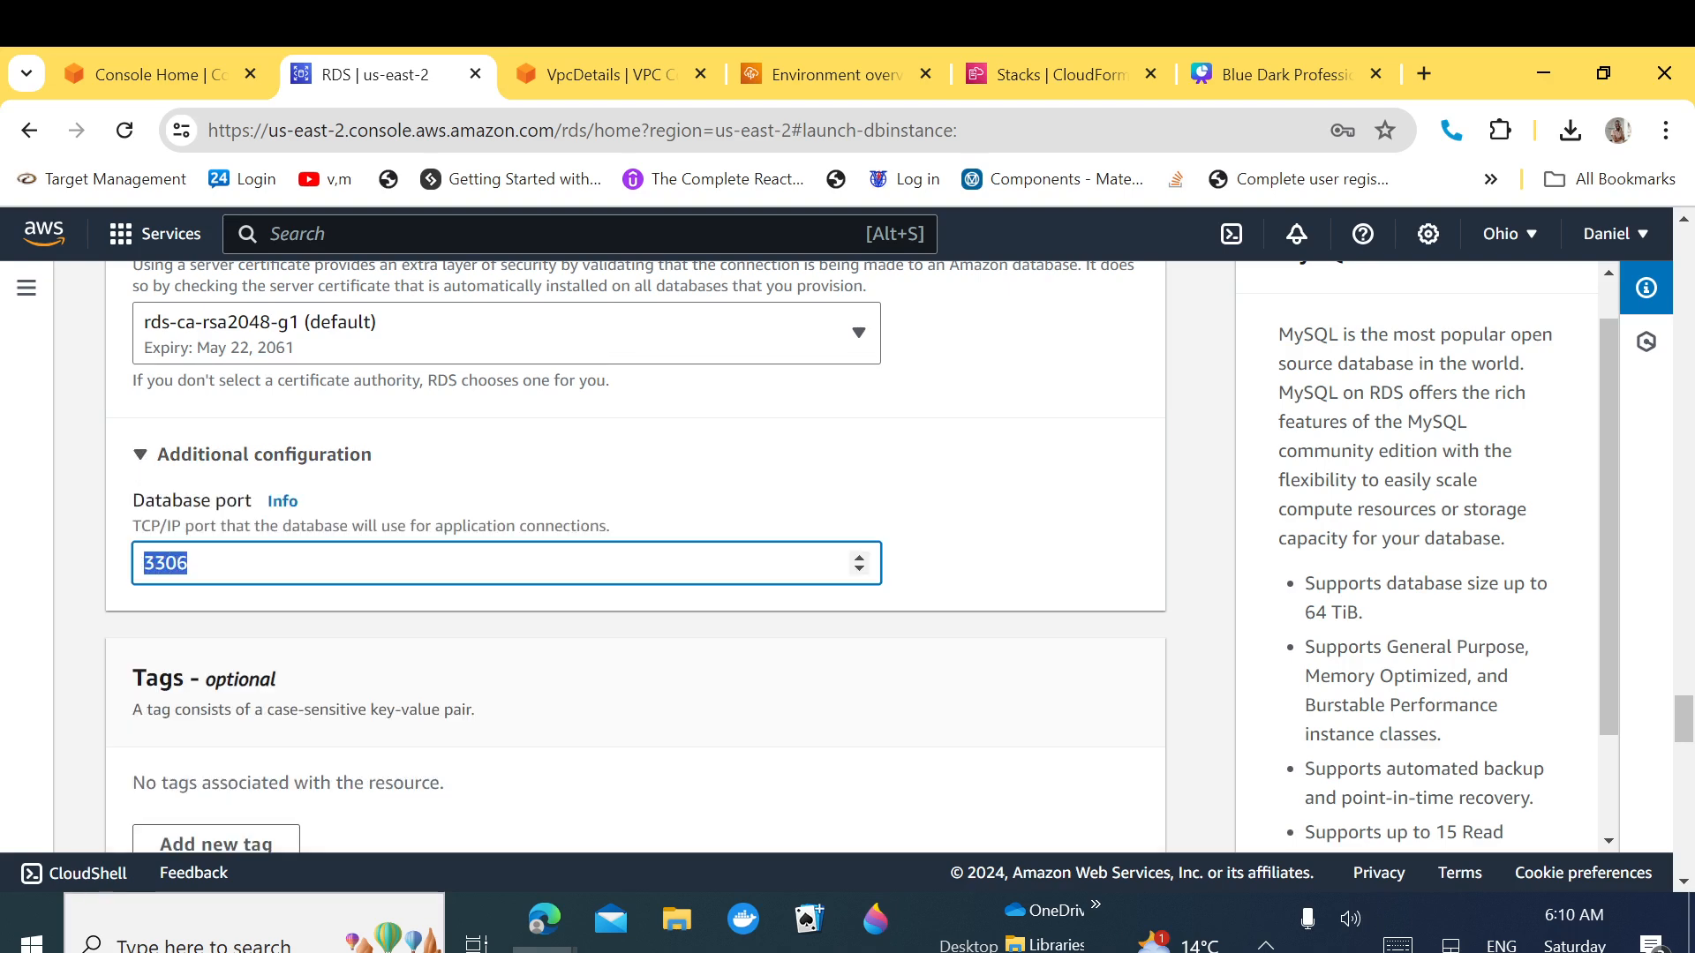
left_click_drag(1682, 719, 1685, 772)
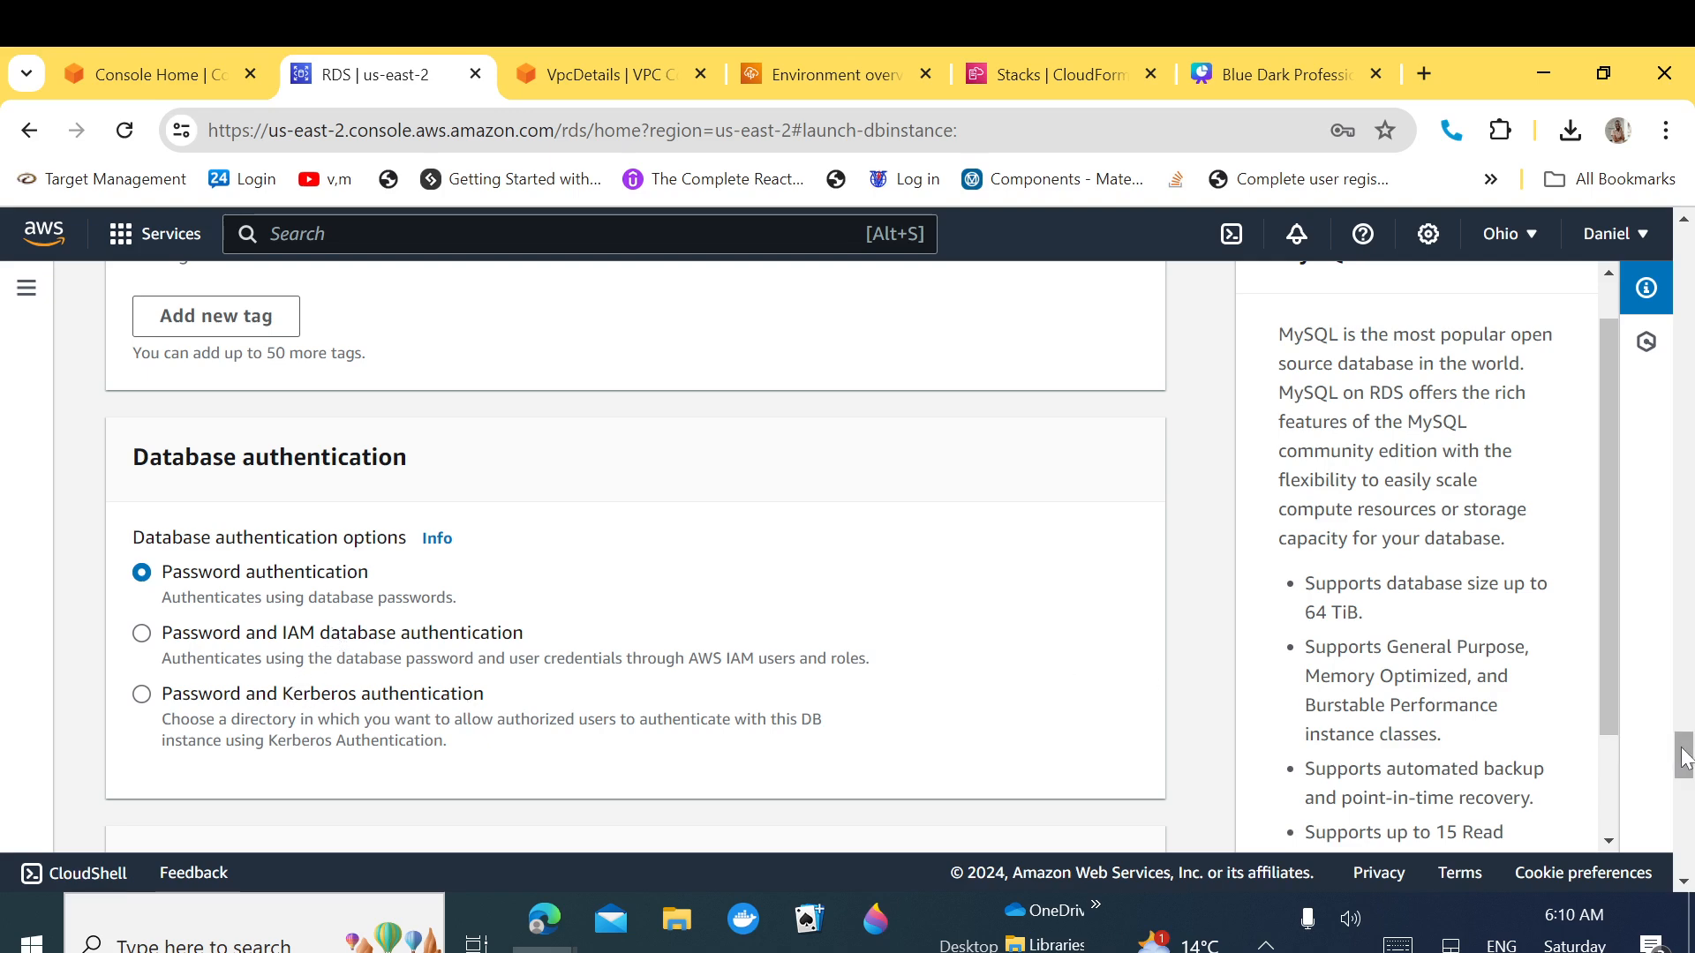
left_click_drag(1684, 757, 1684, 794)
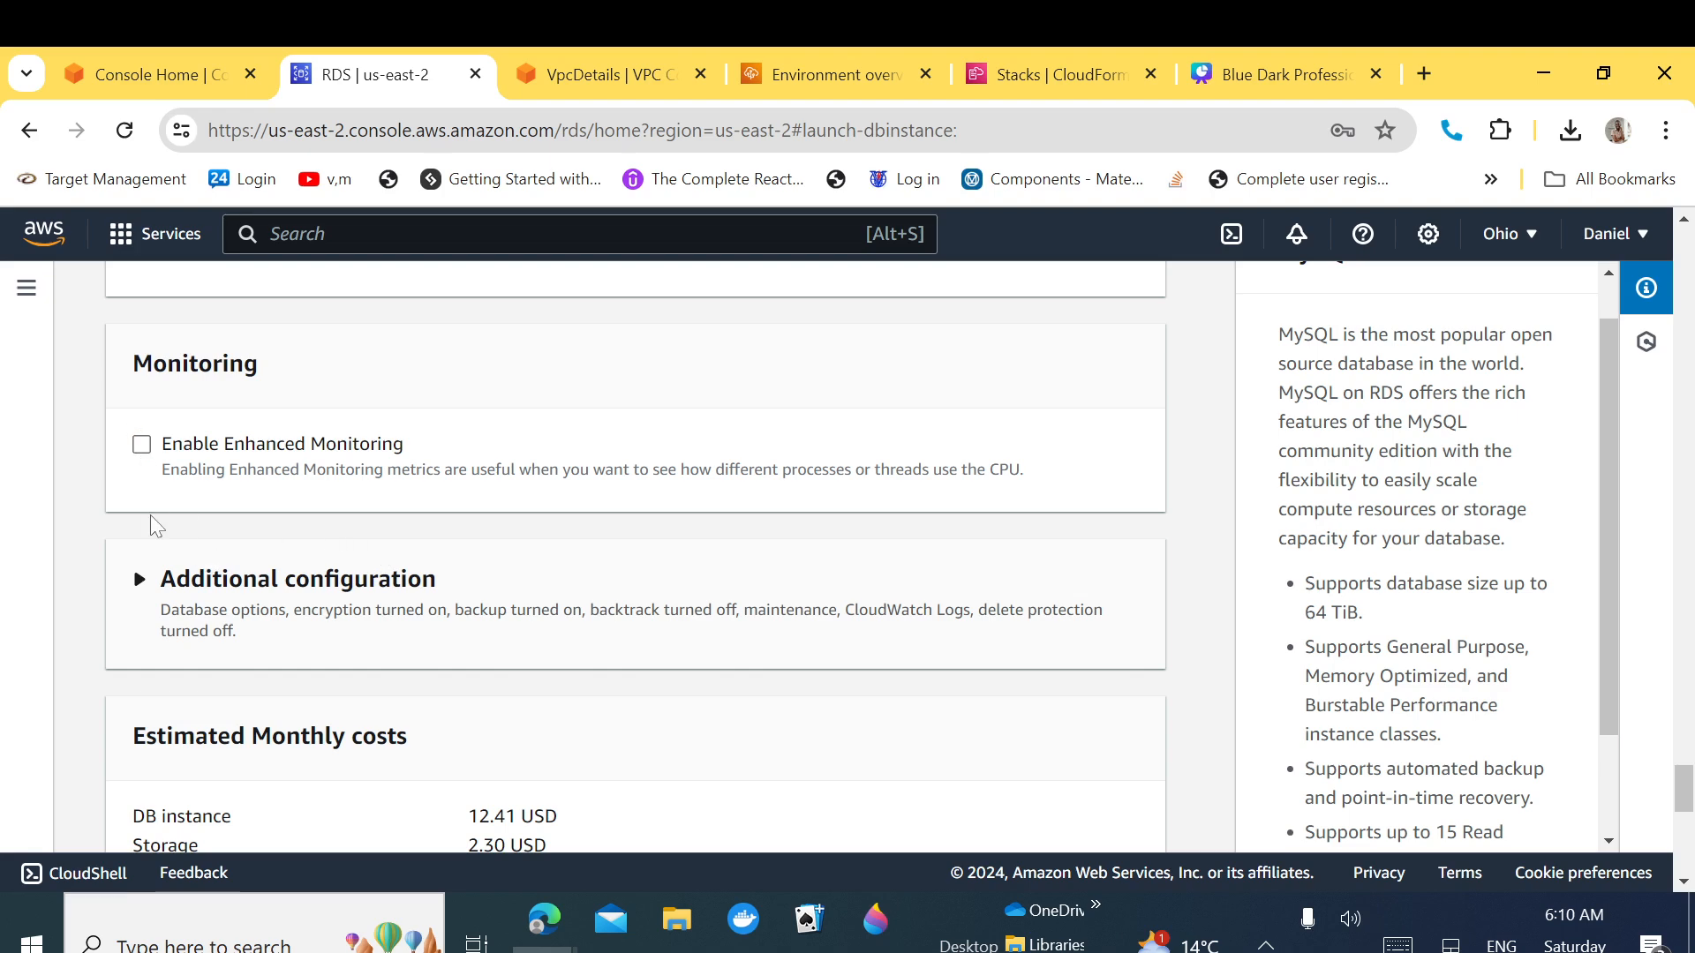
Step: Enter application_db as the initial database name and select it for copying
left_click(140, 580)
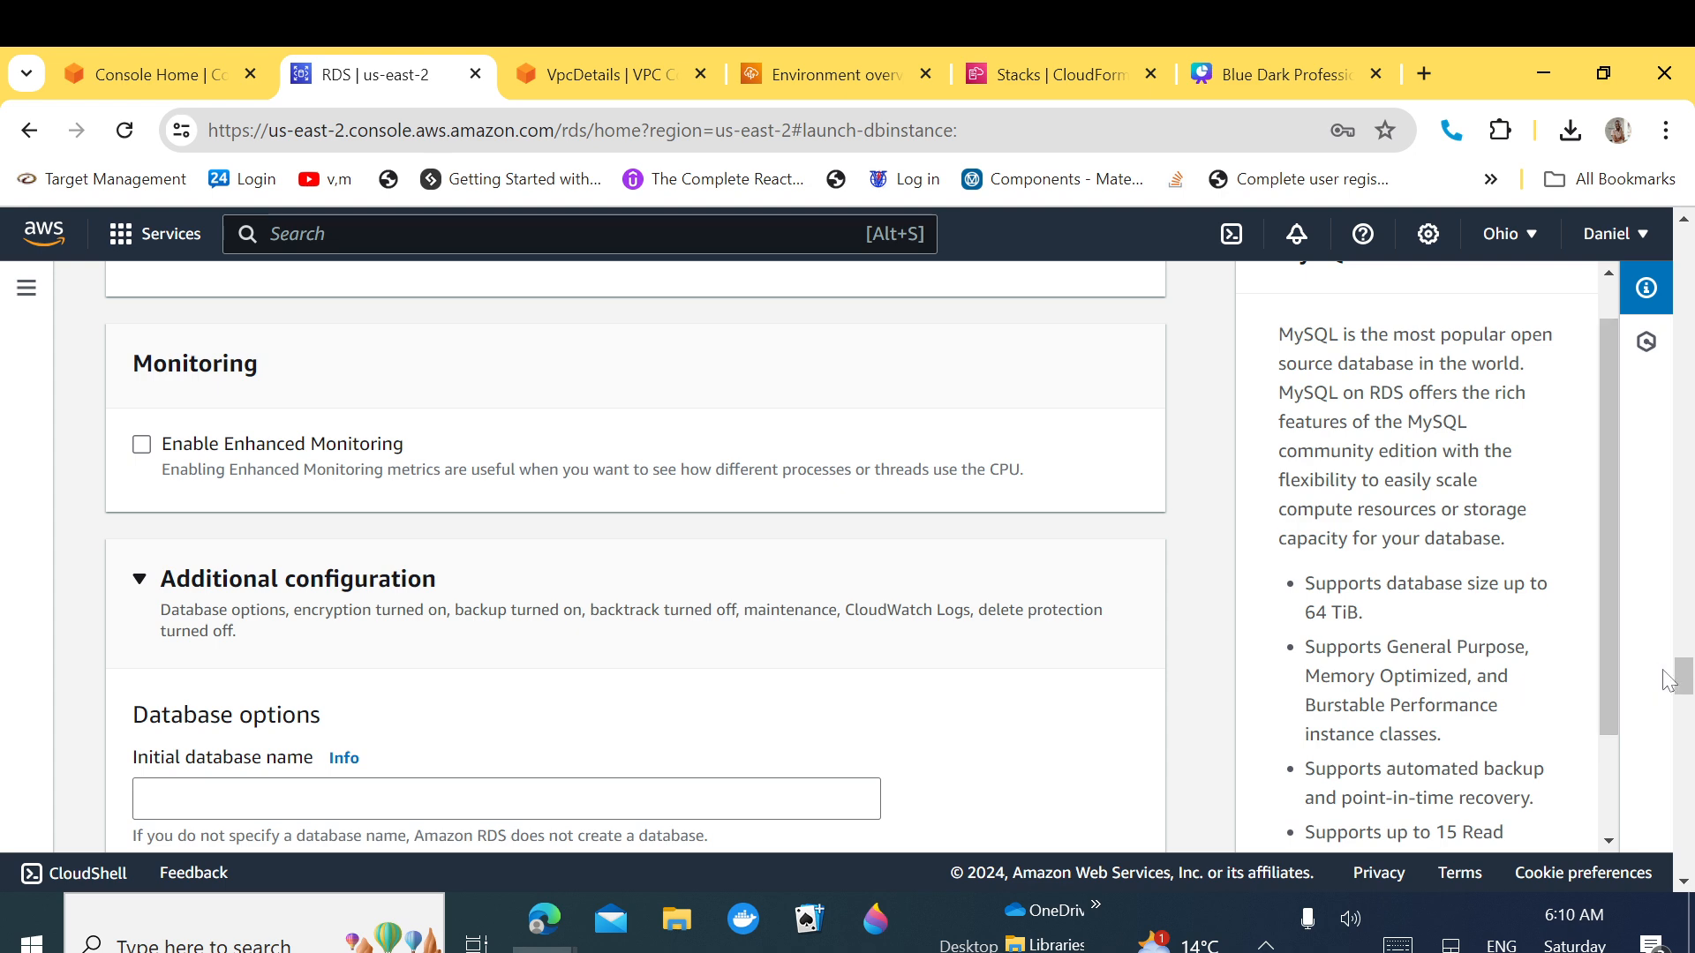
left_click_drag(1669, 680, 1668, 686)
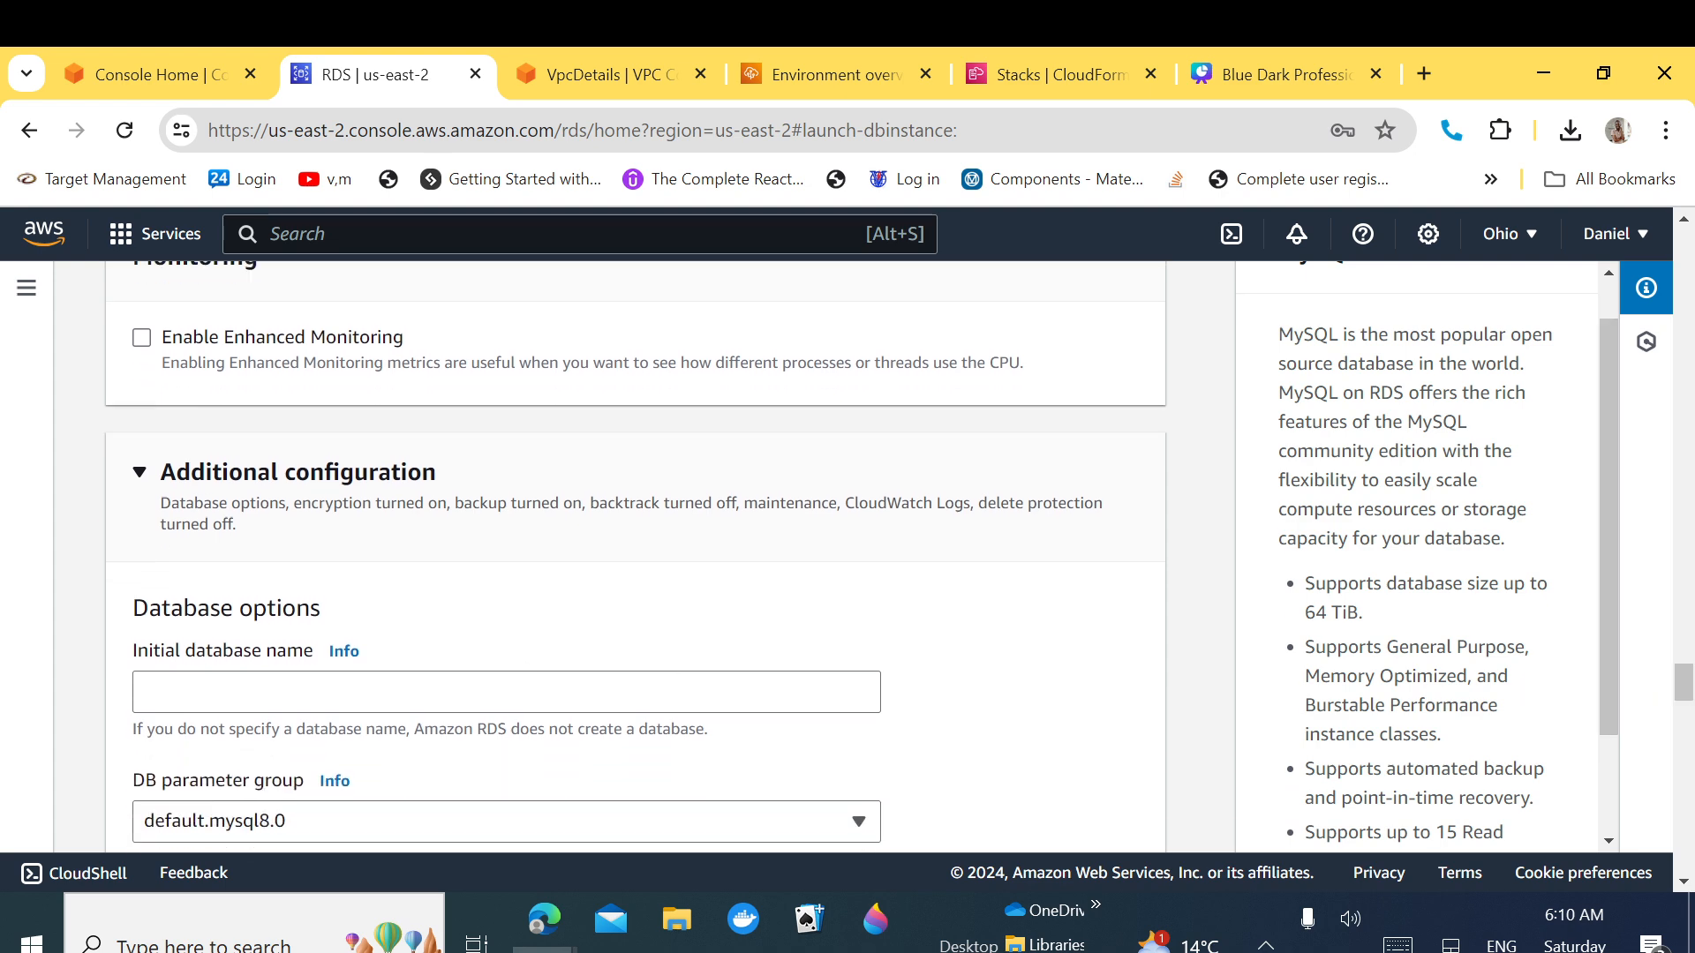
left_click(506, 692)
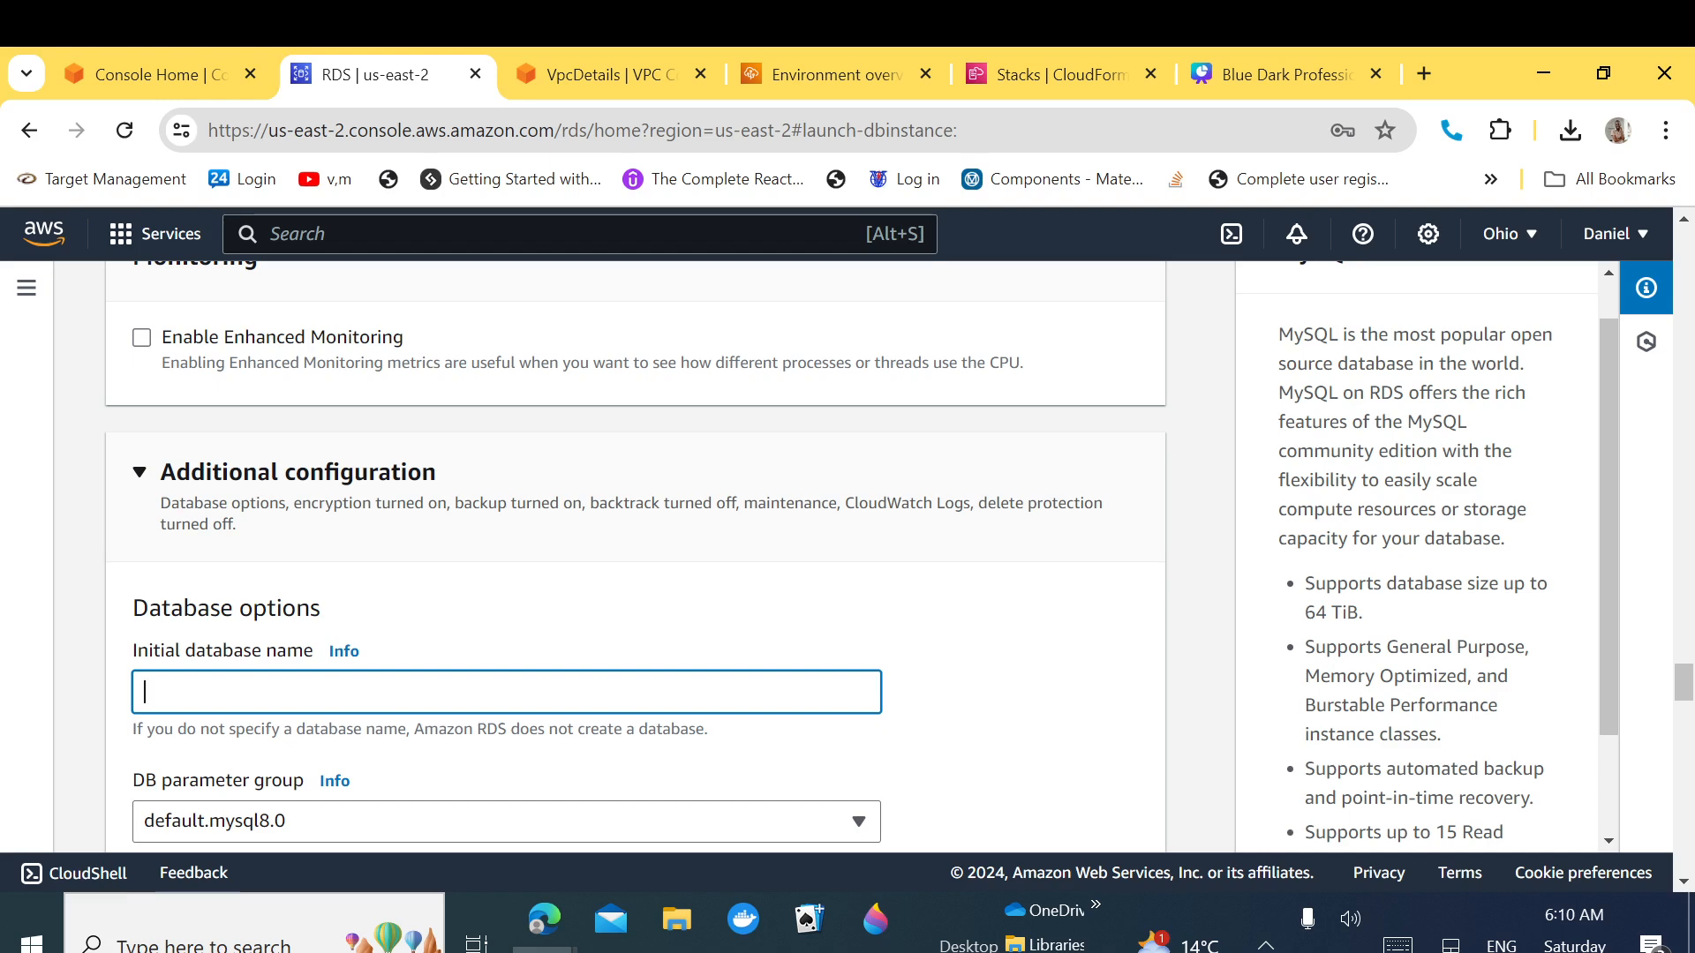
type("application")
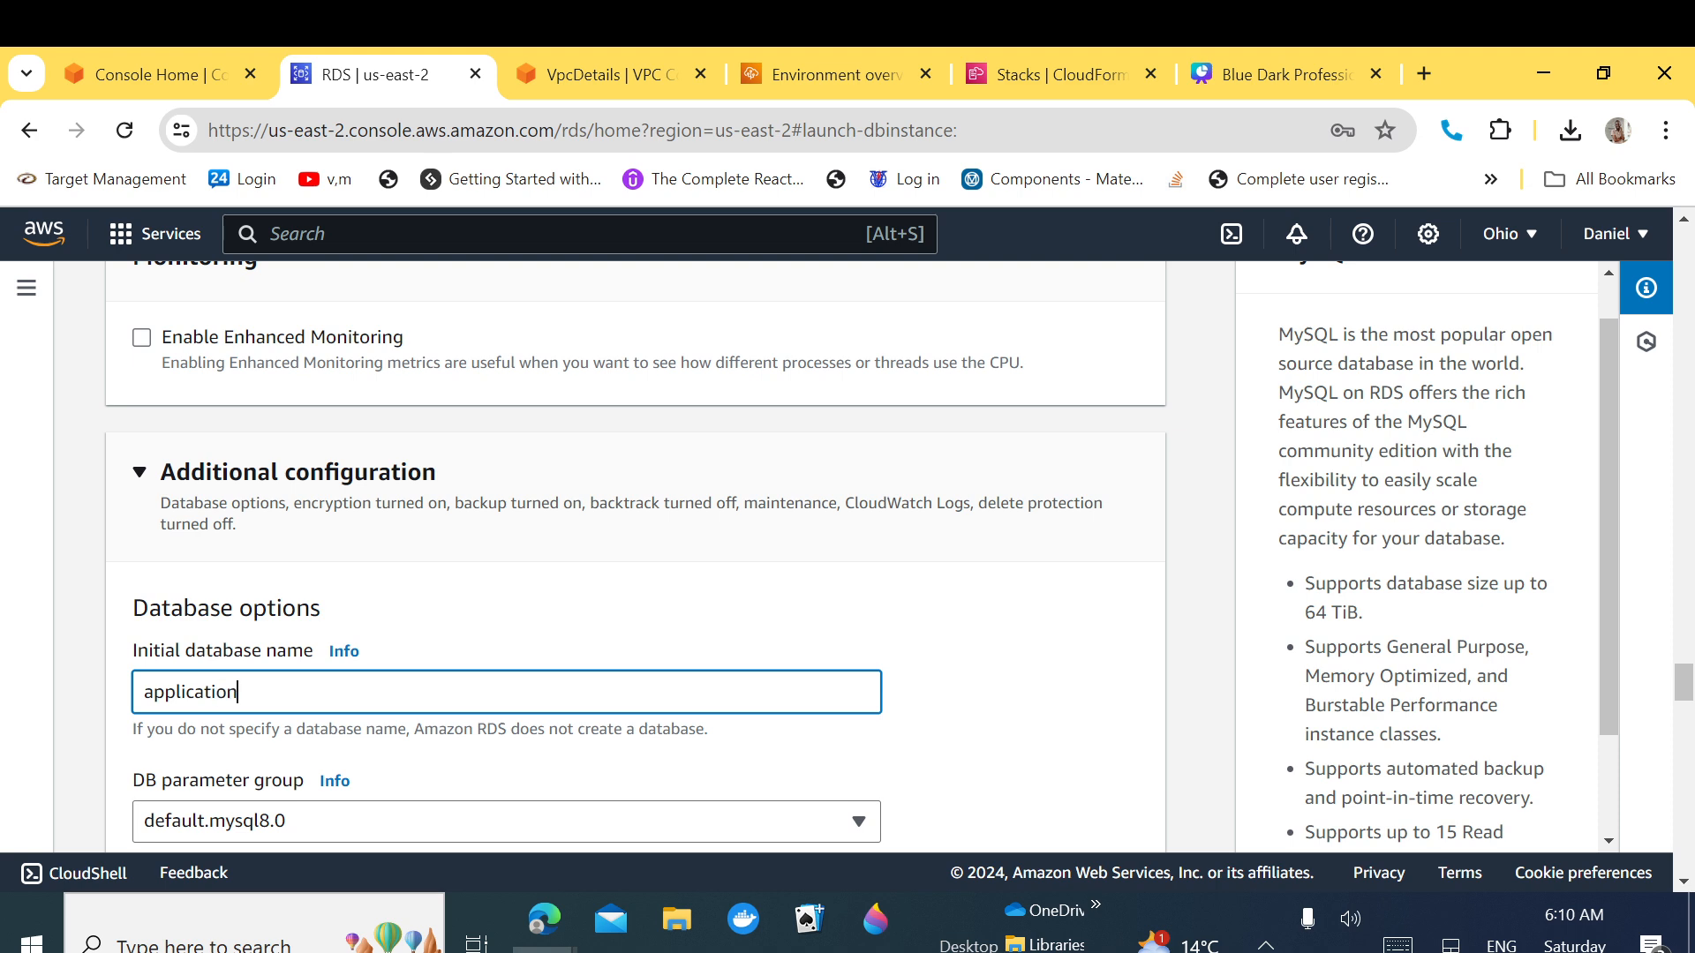
type("_db")
left_click_drag(269, 693, 119, 709)
key("ctrl+c")
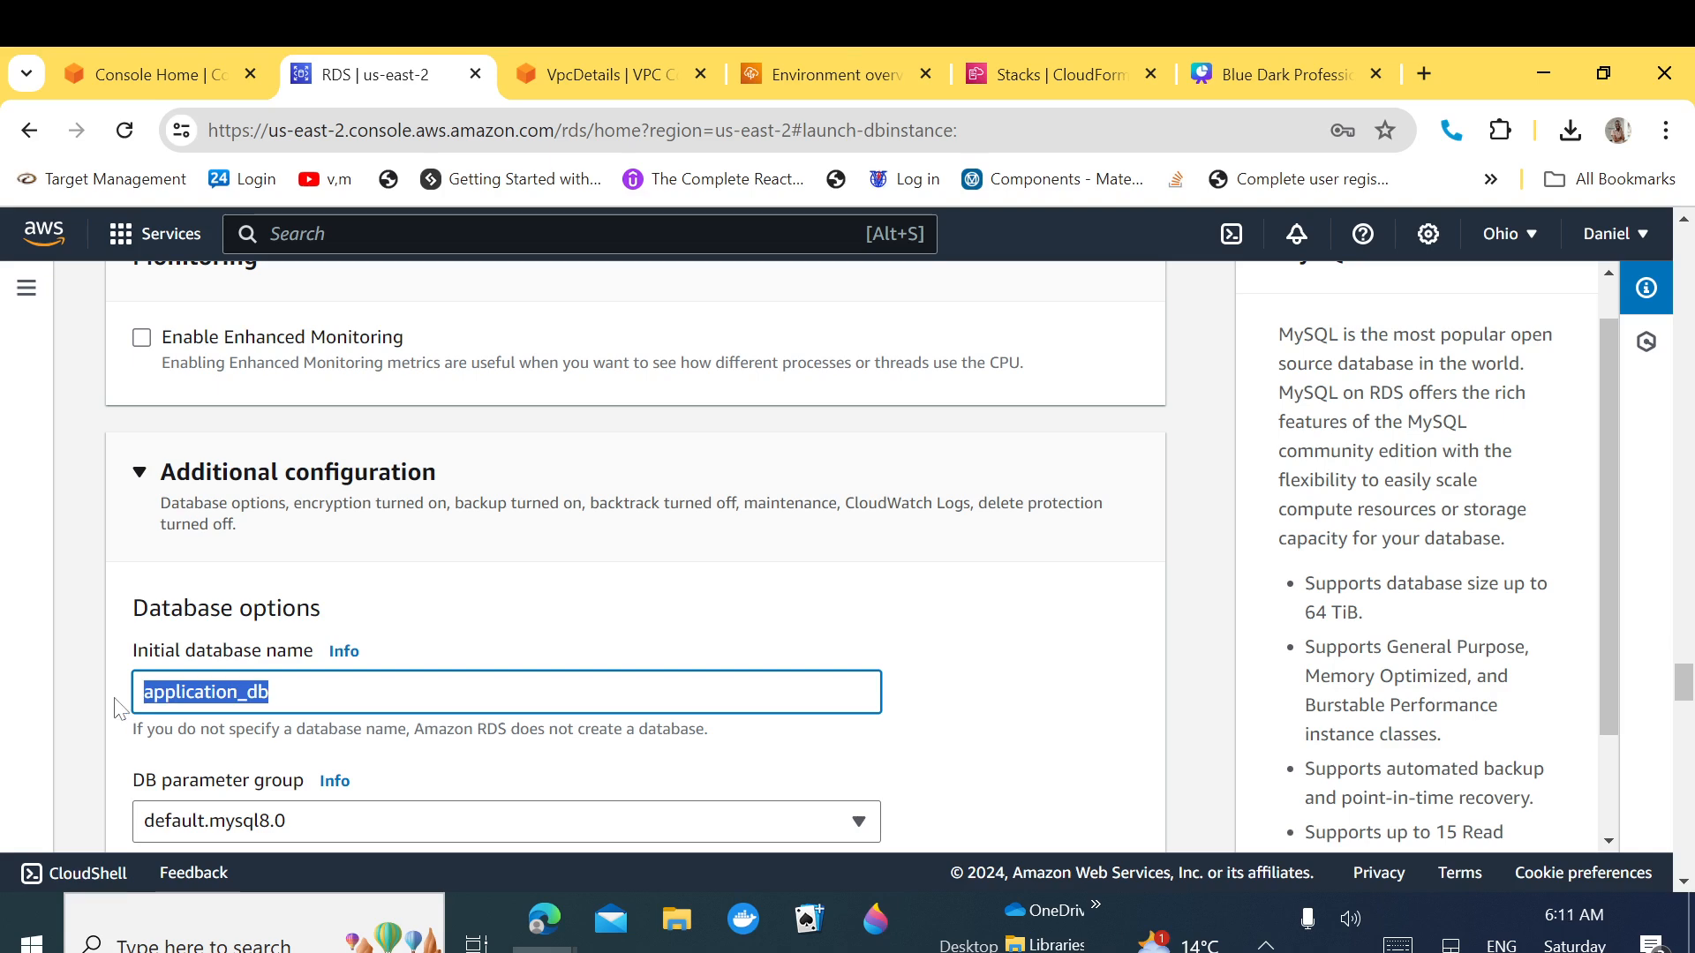
Step: In the notes, paste application_db after RDS_DB_NAME and add '(RDS ENDPOINT)' to the hostname line
left_click(678, 922)
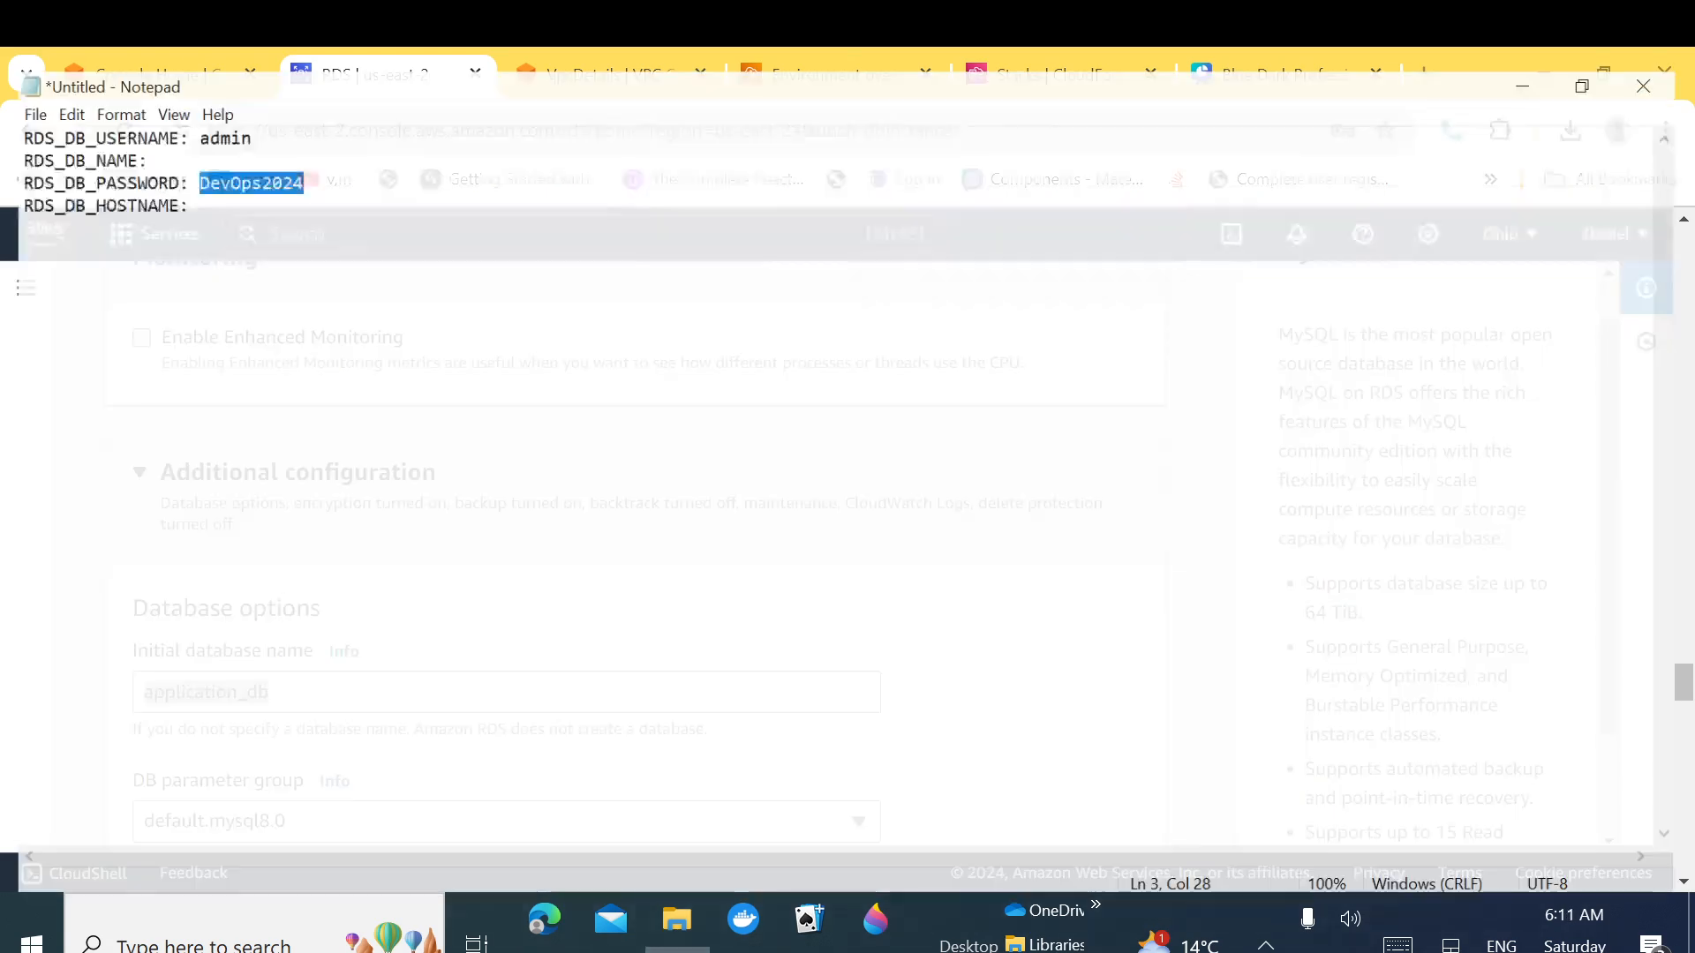
left_click(144, 138)
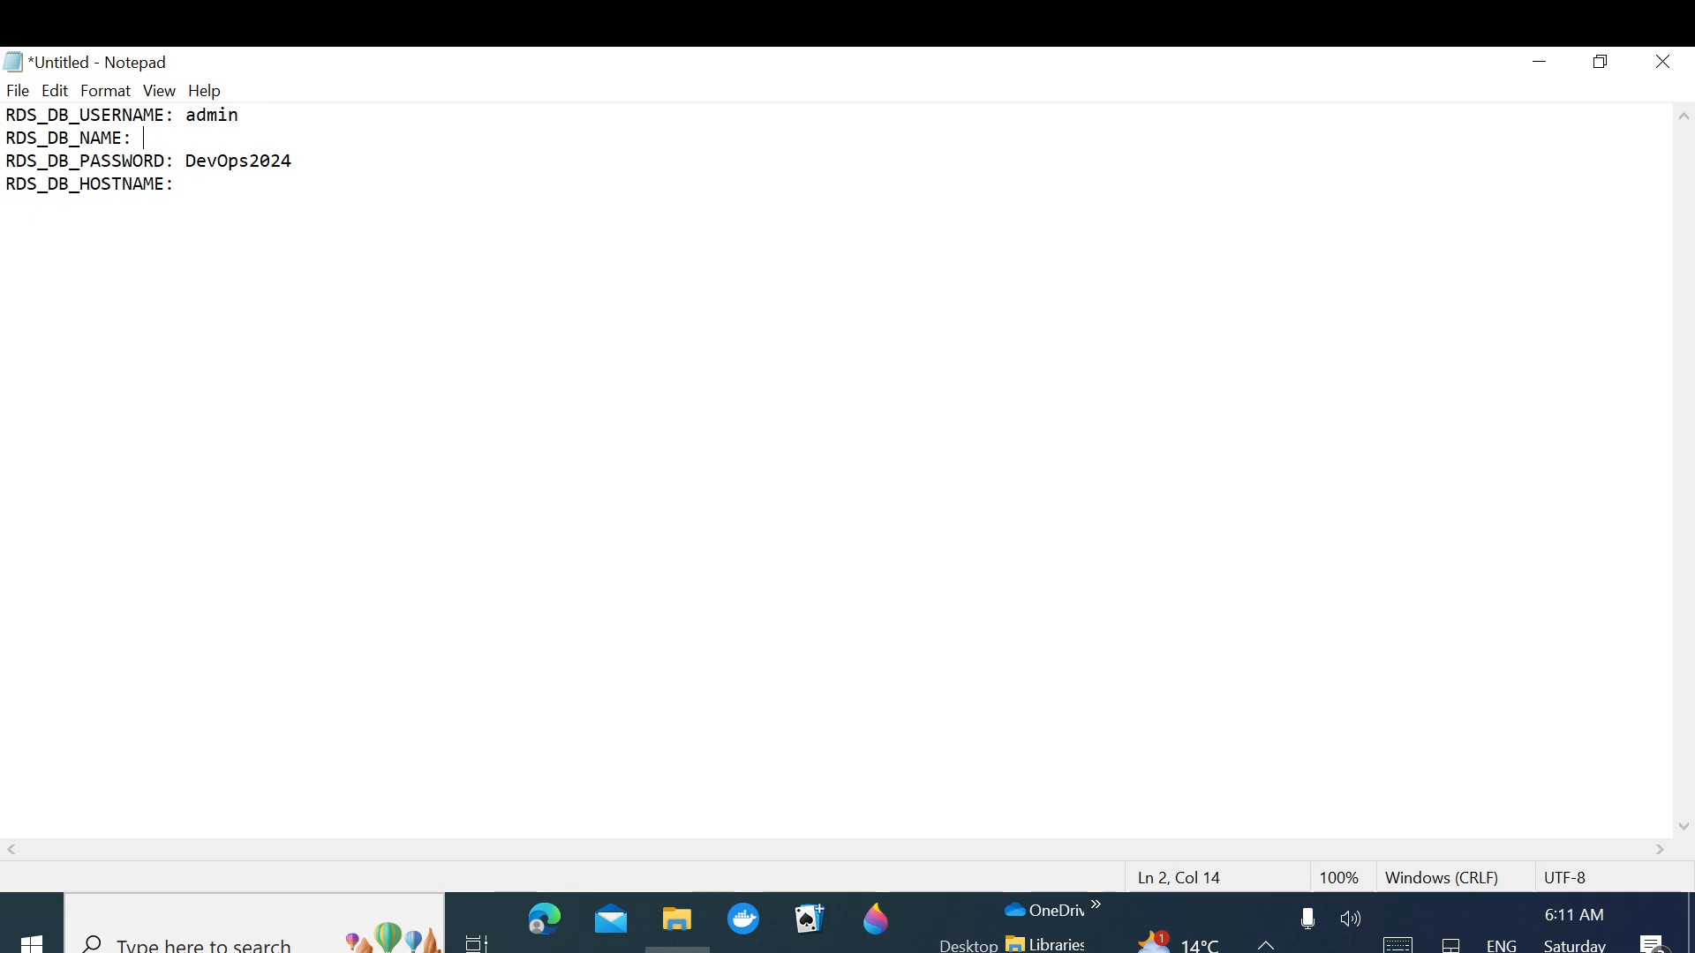
key("ctrl+v")
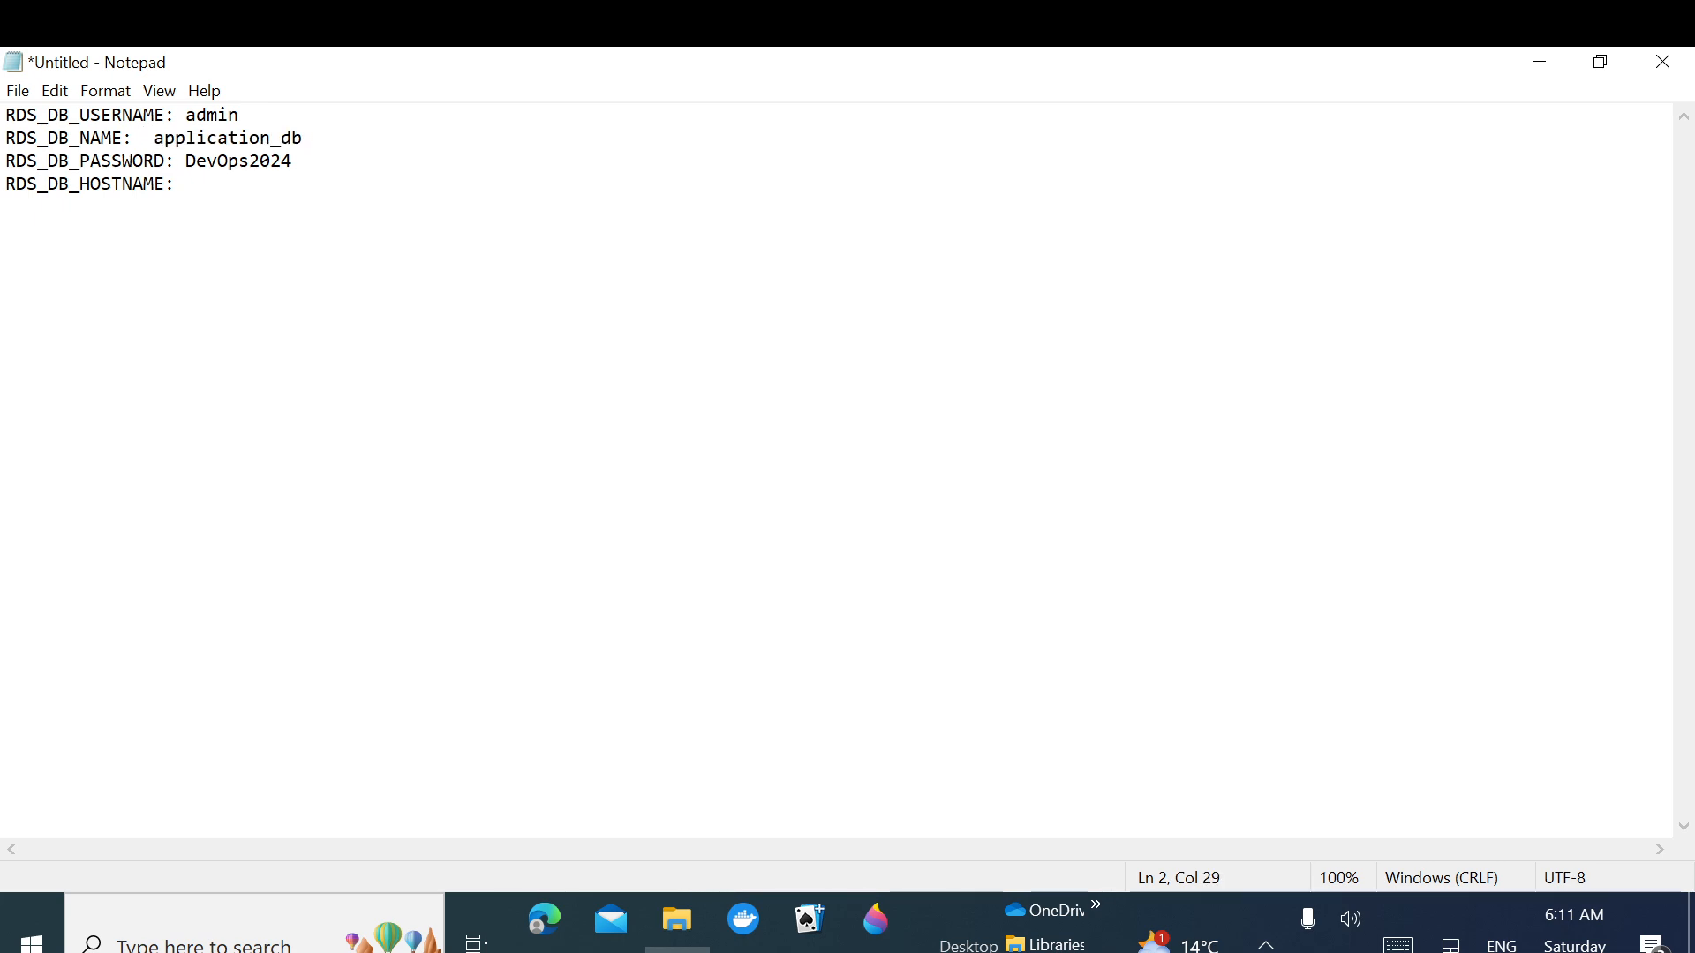
left_click(166, 184)
type("()")
type("RDS END")
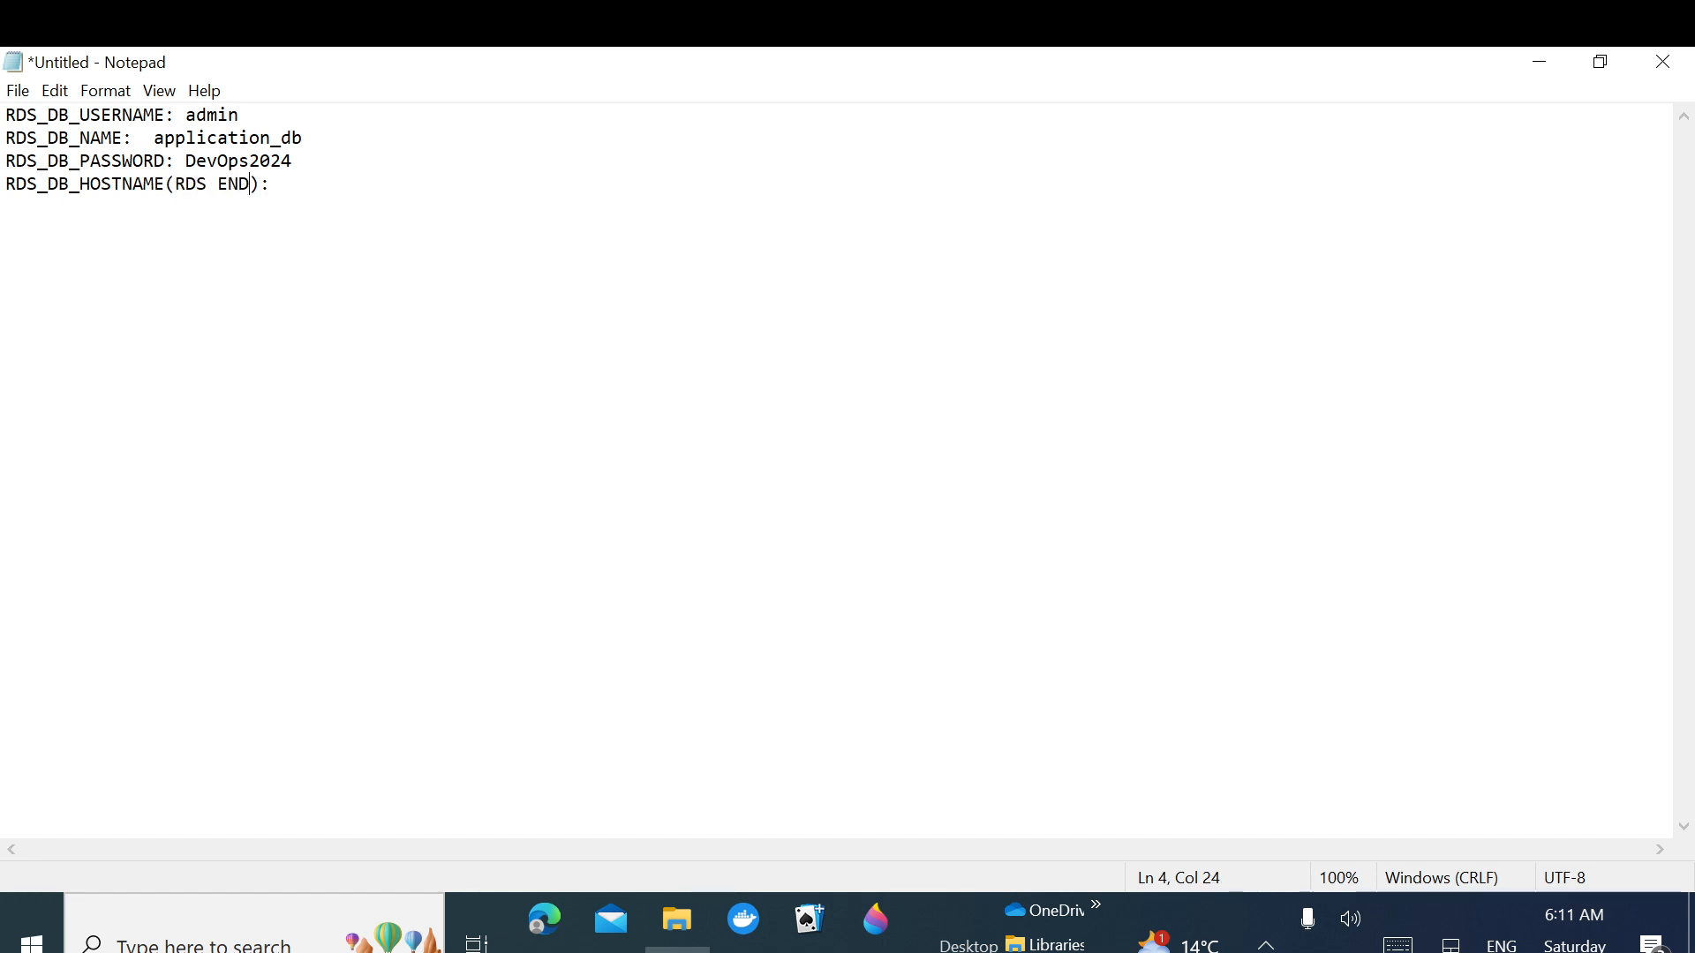
type("POINT")
left_click(1540, 62)
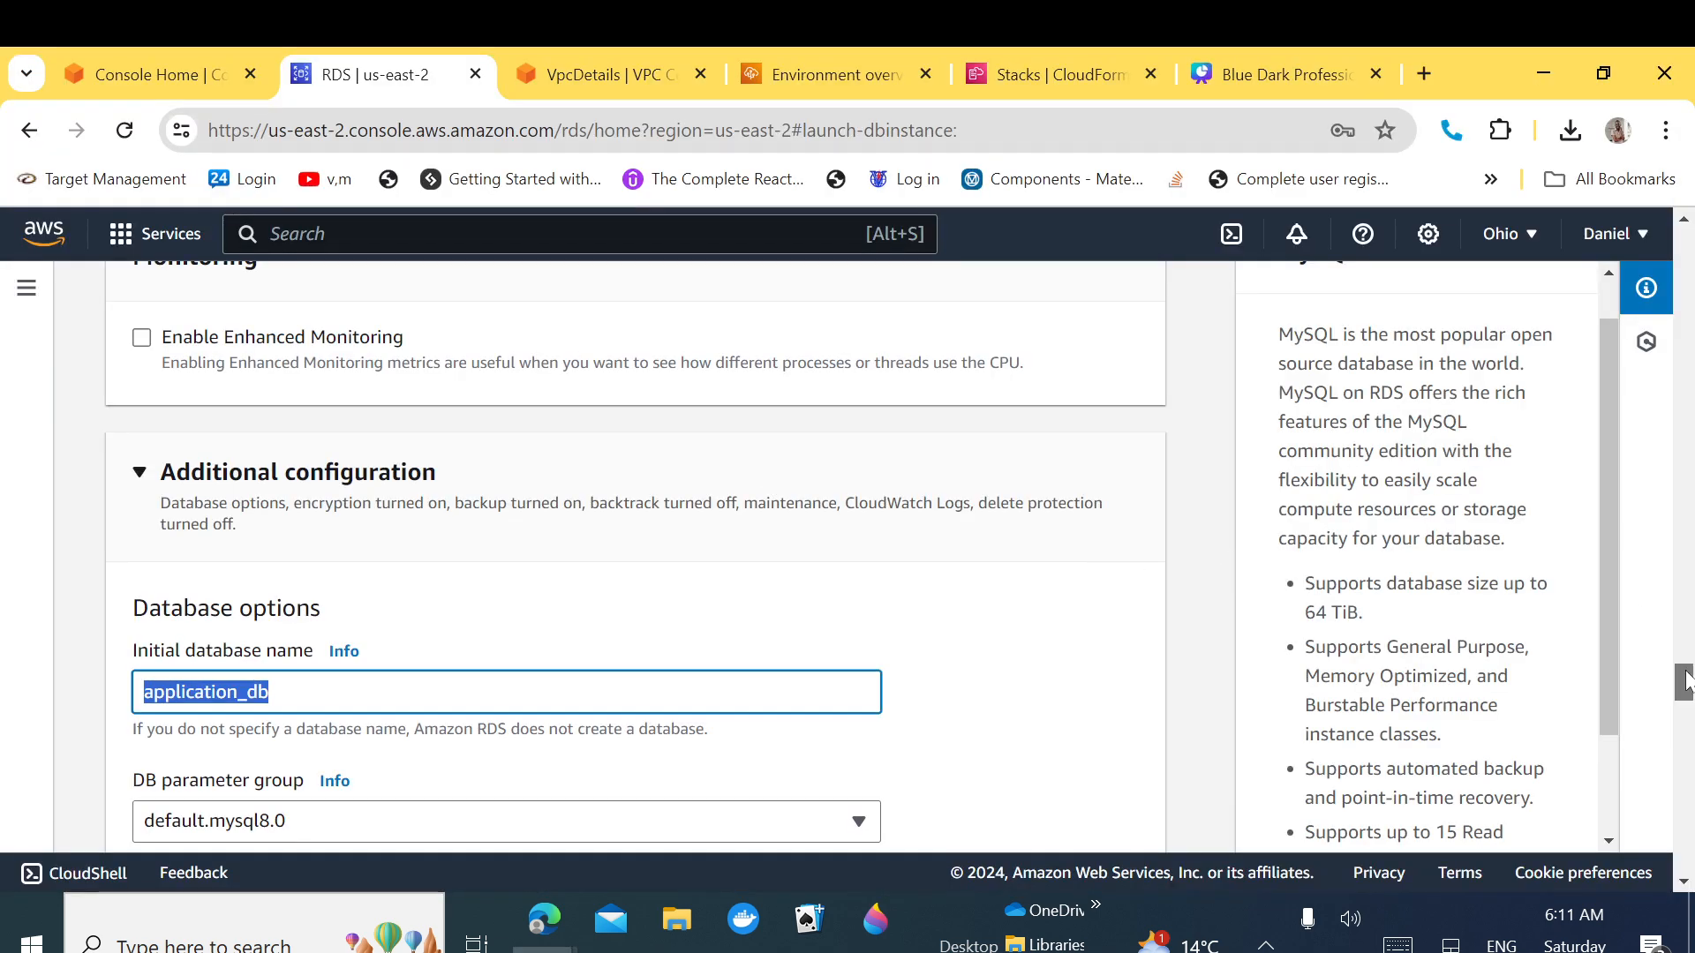
Step: Review the 14.71 USD estimated monthly cost, then create the MySQL database
scroll(1684, 682, "down", 1)
left_click_drag(1684, 681, 1688, 759)
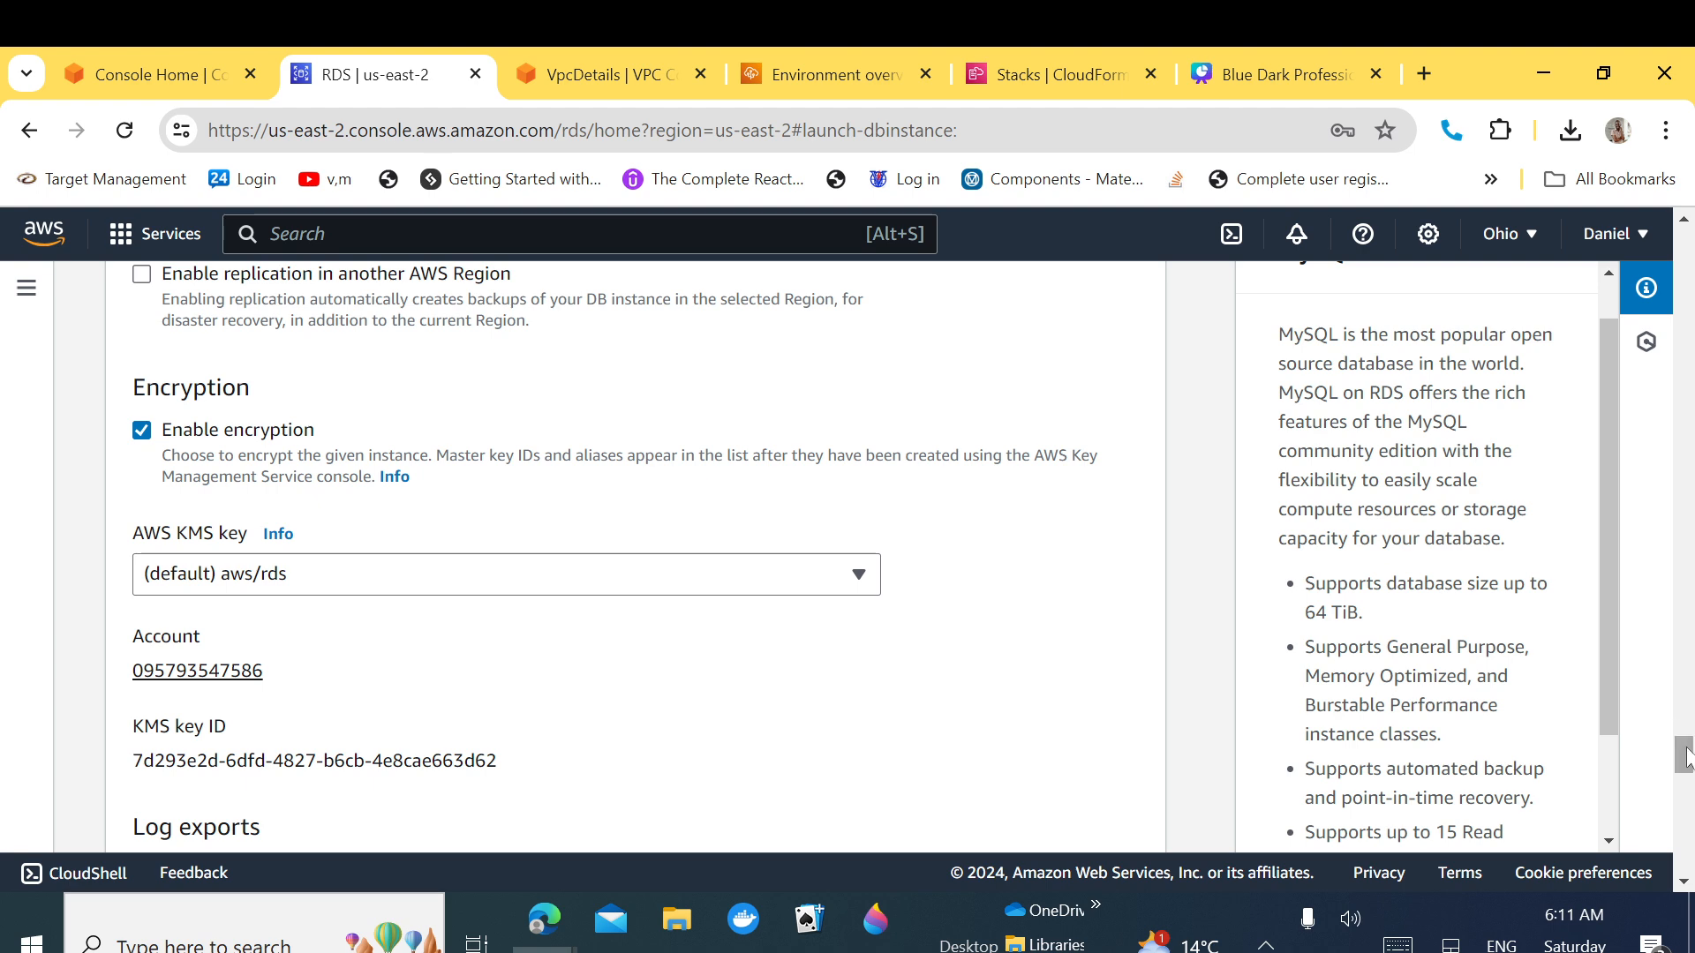
left_click_drag(1686, 754, 1686, 783)
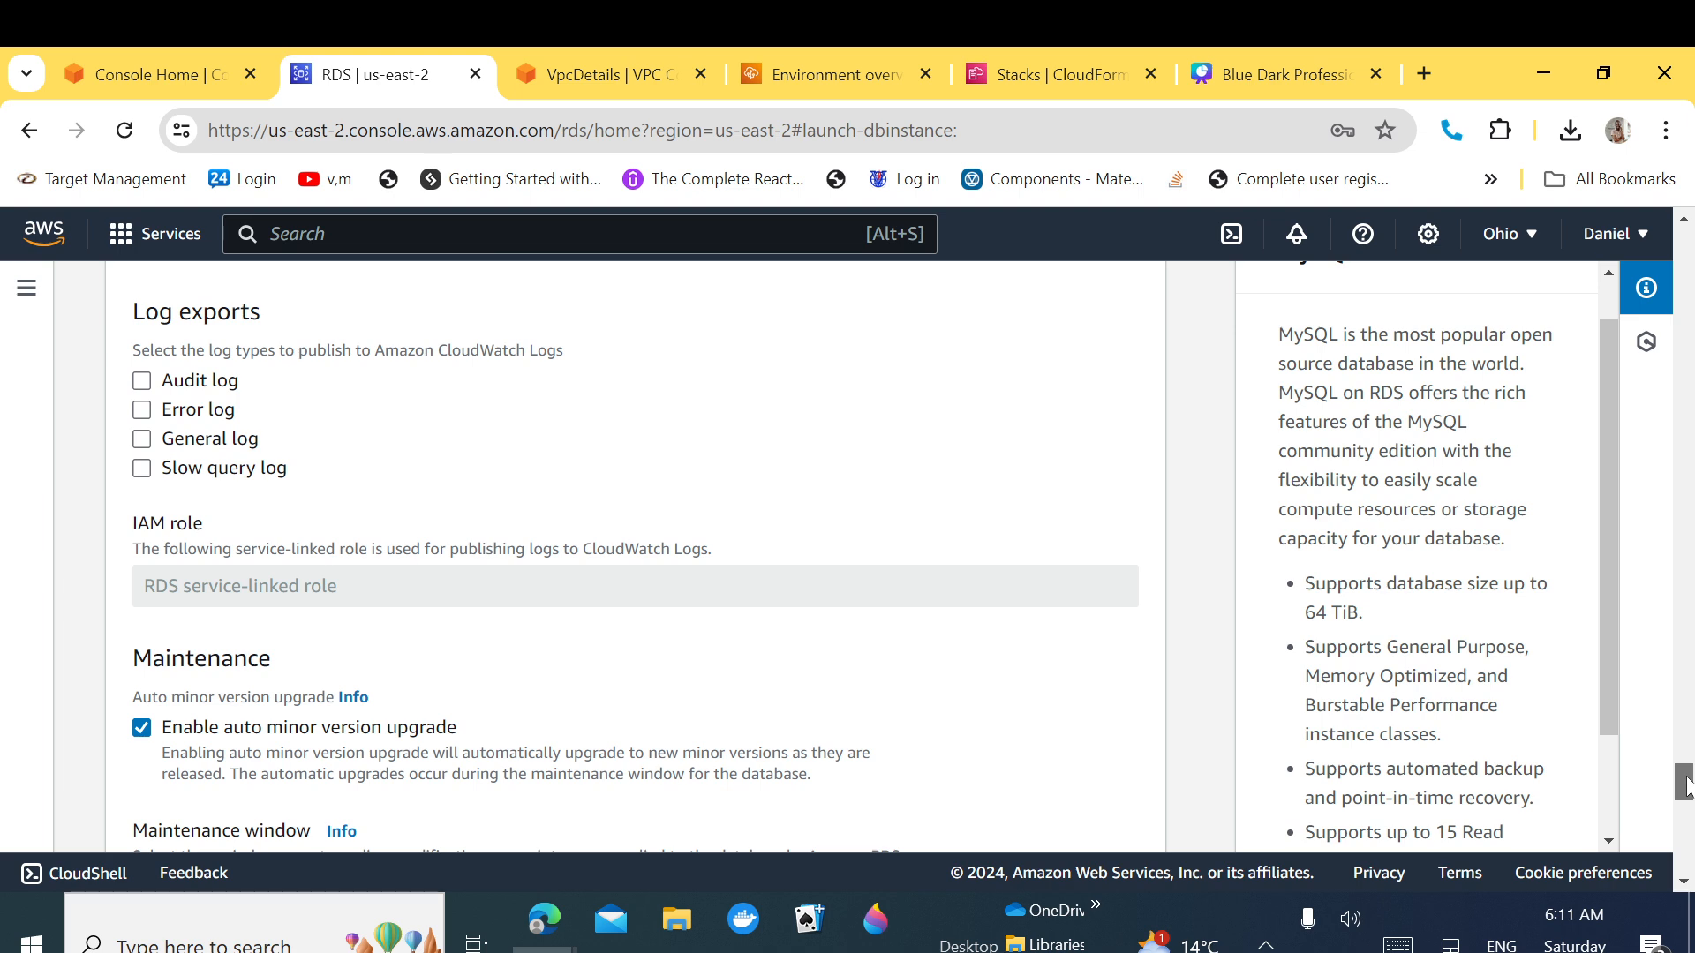
left_click_drag(1686, 784, 1686, 817)
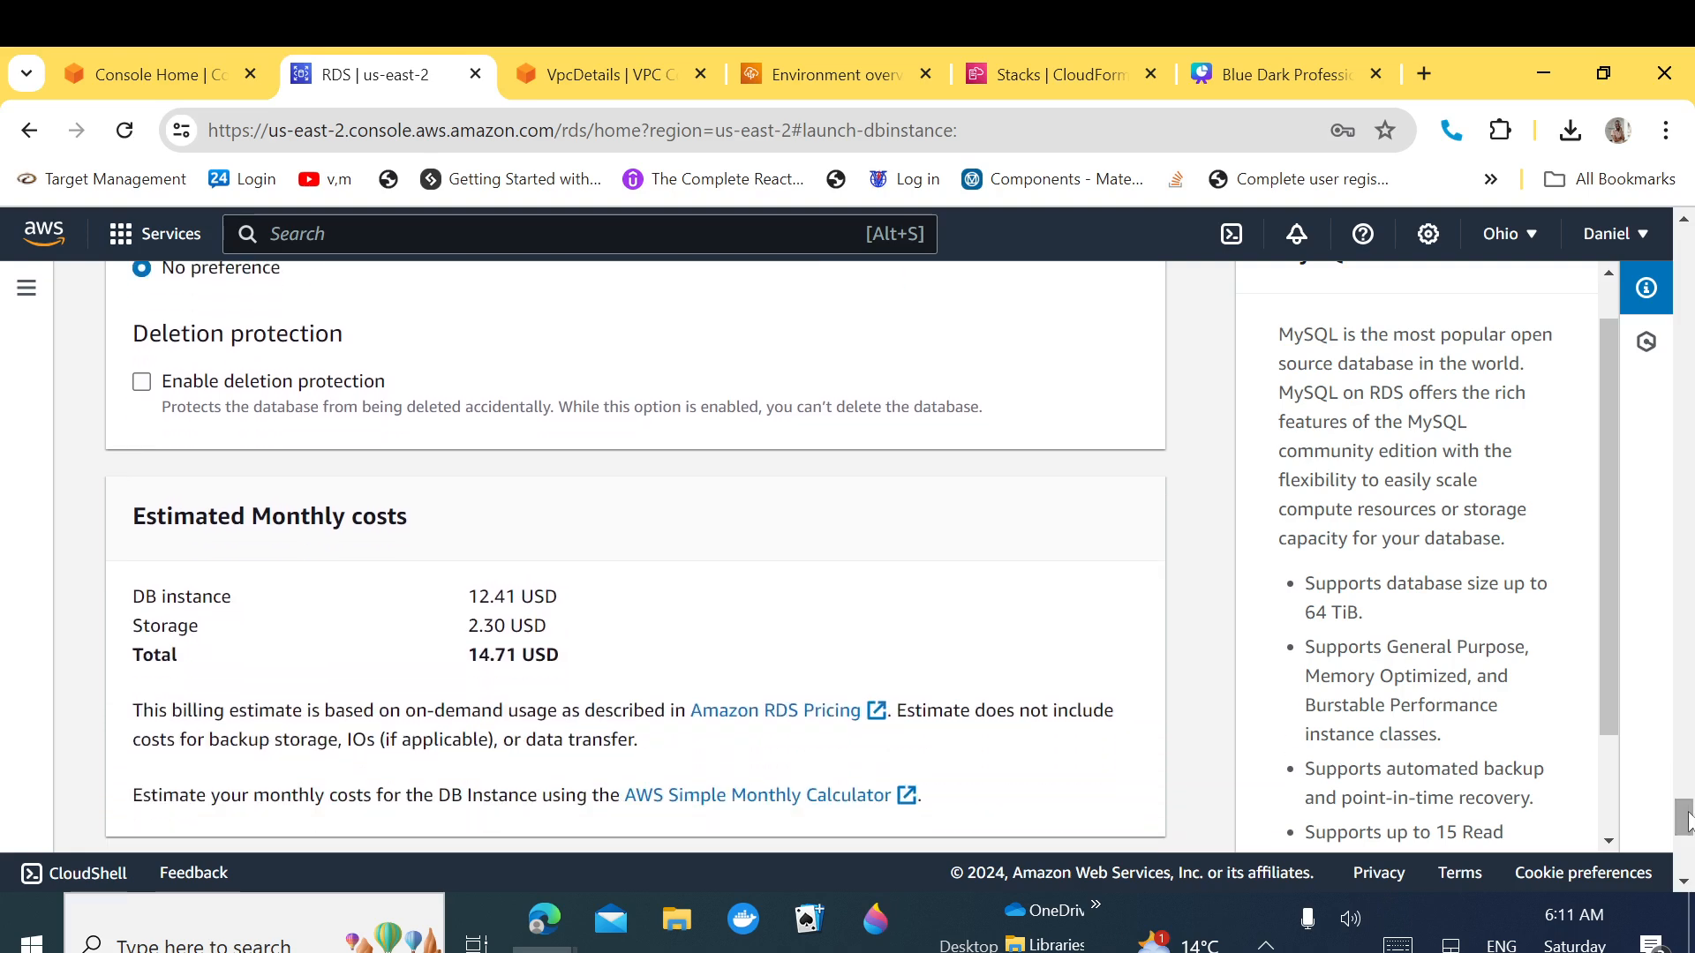
left_click_drag(588, 664, 133, 609)
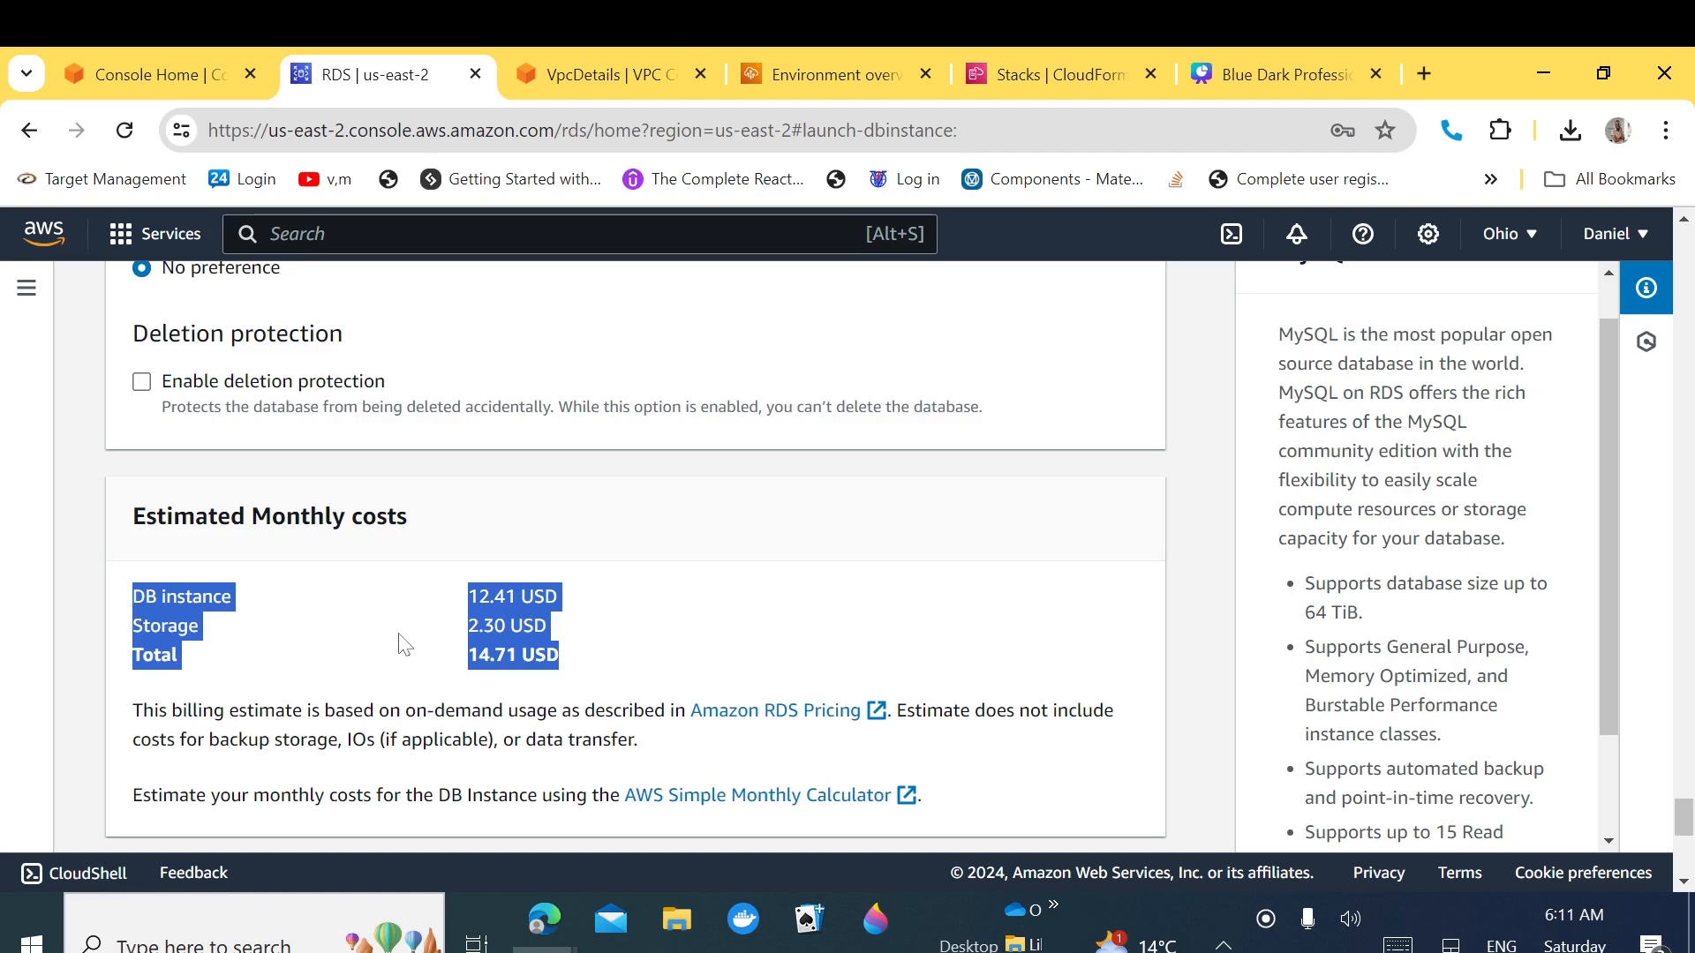
left_click(609, 659)
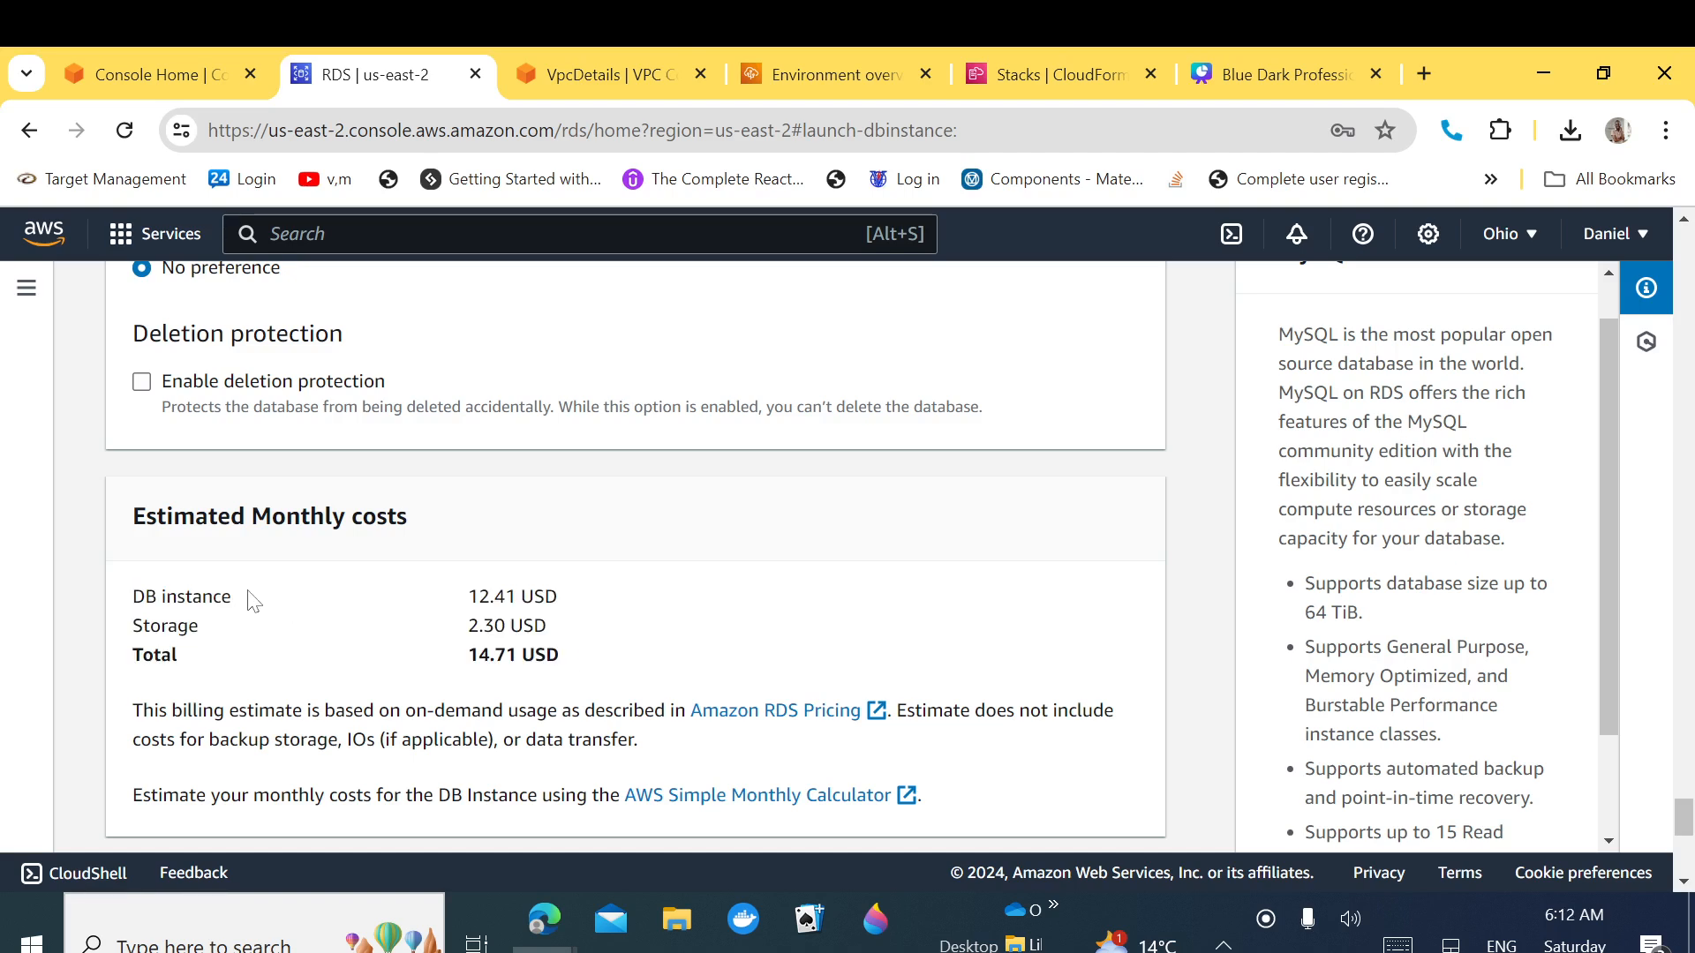
left_click_drag(132, 517, 582, 630)
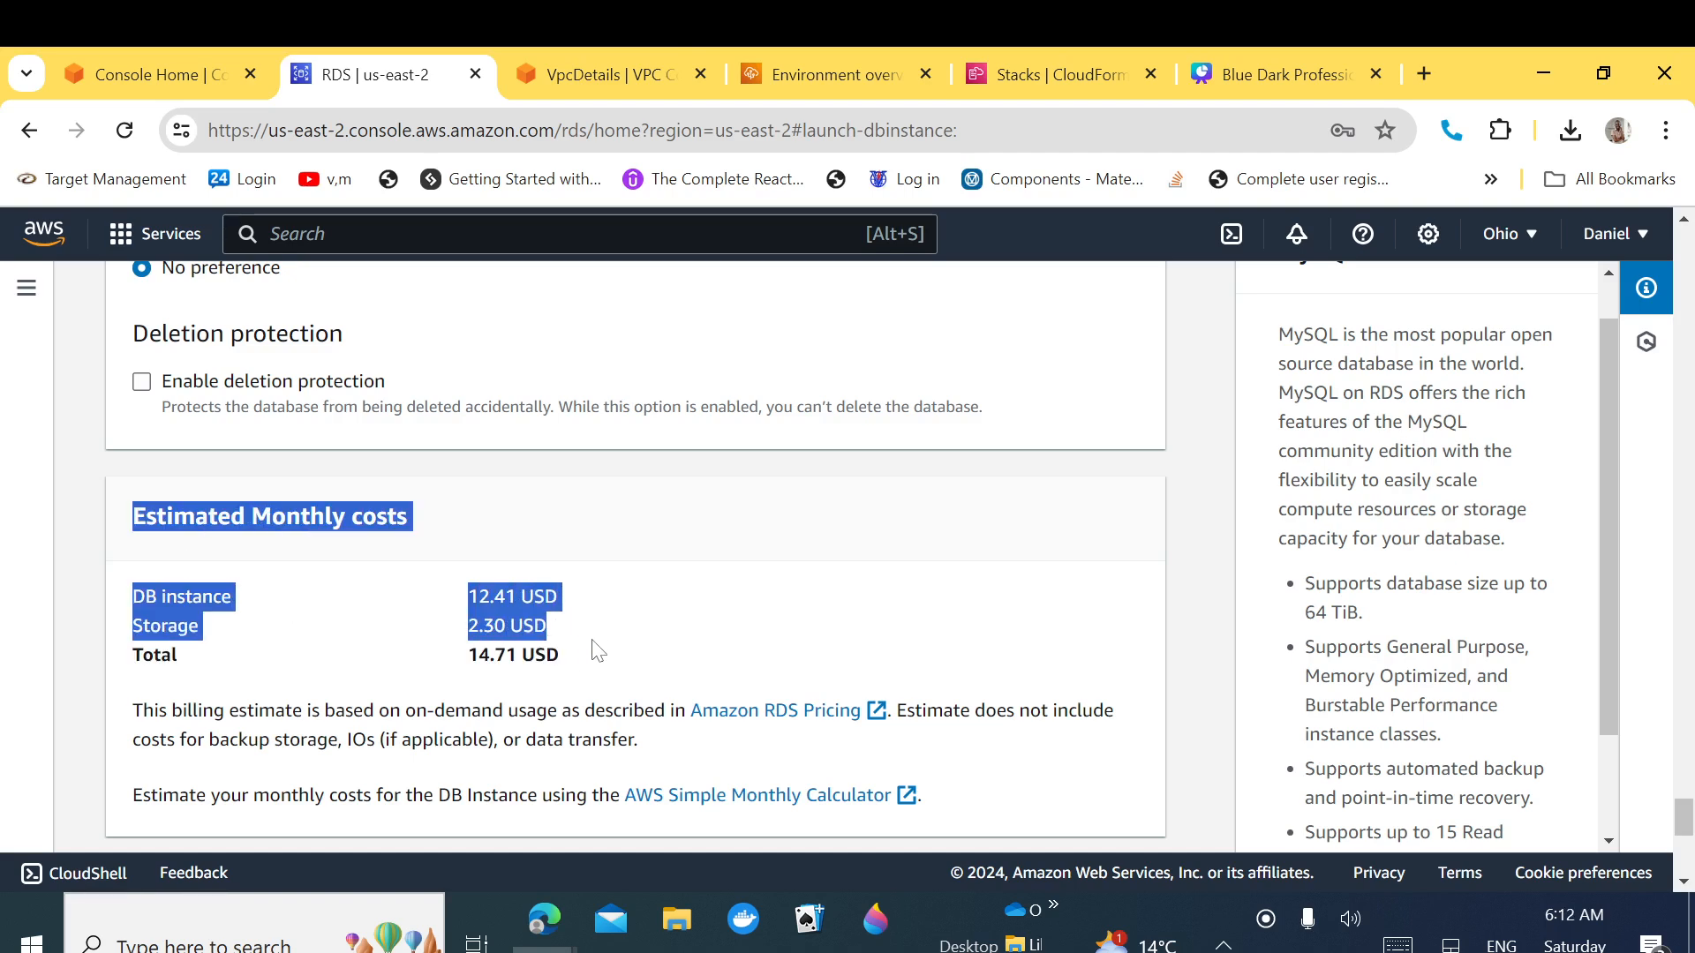
left_click_drag(1683, 822, 1685, 859)
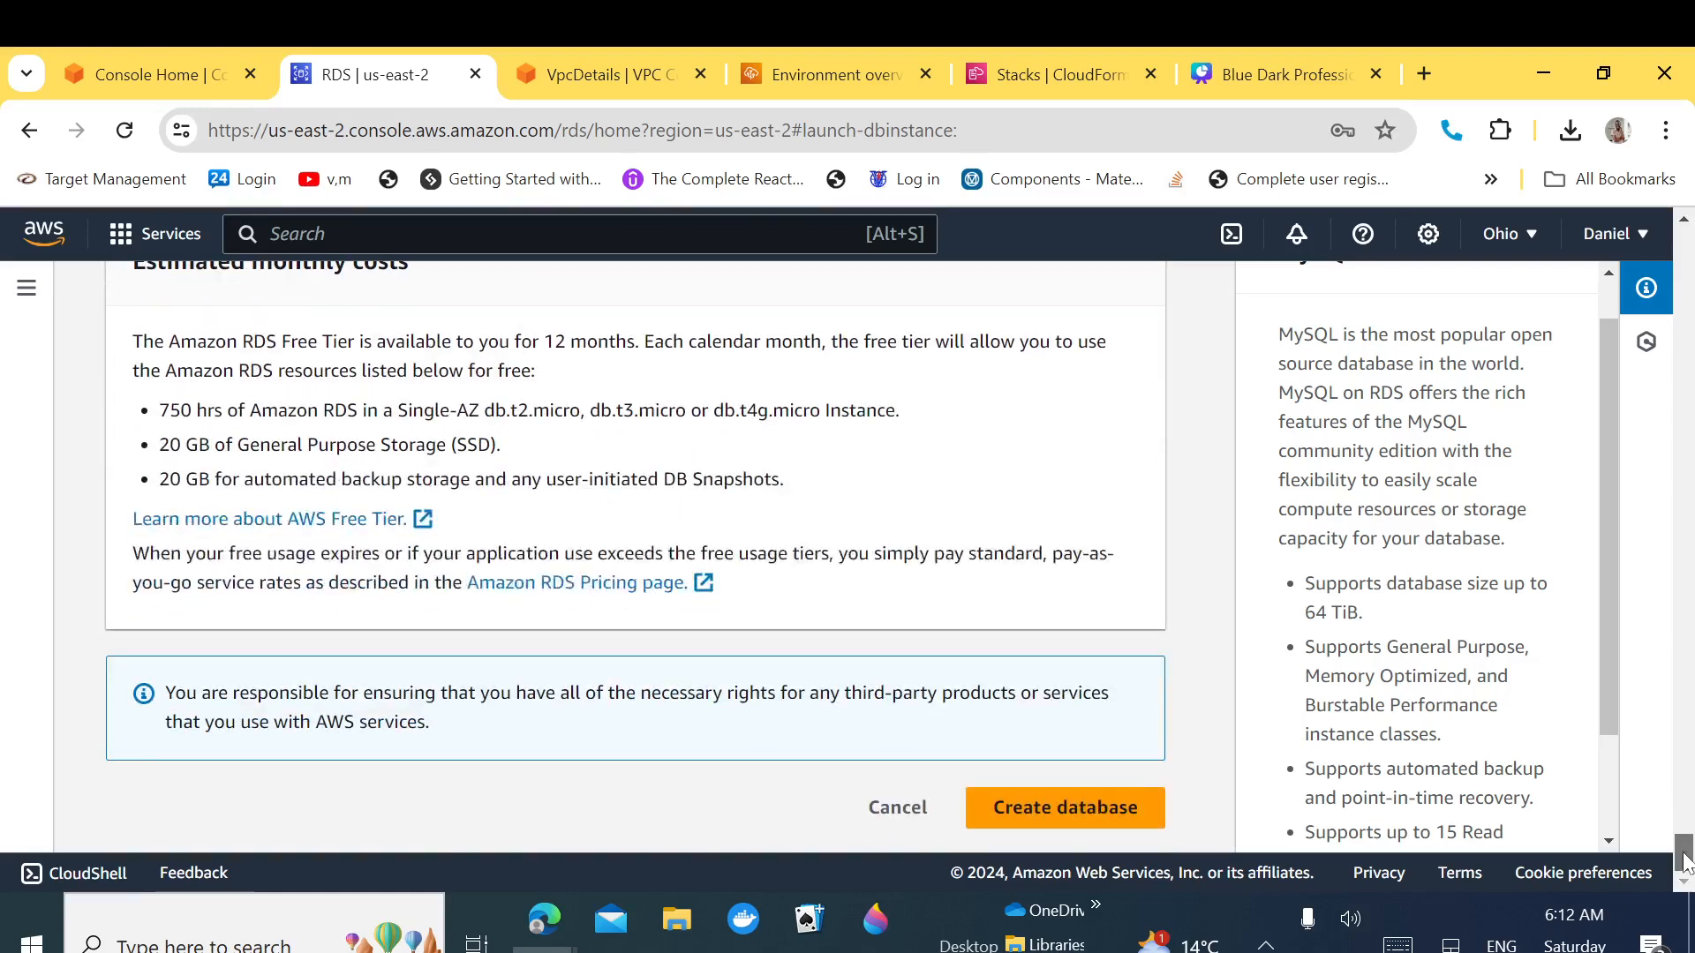
left_click(1077, 816)
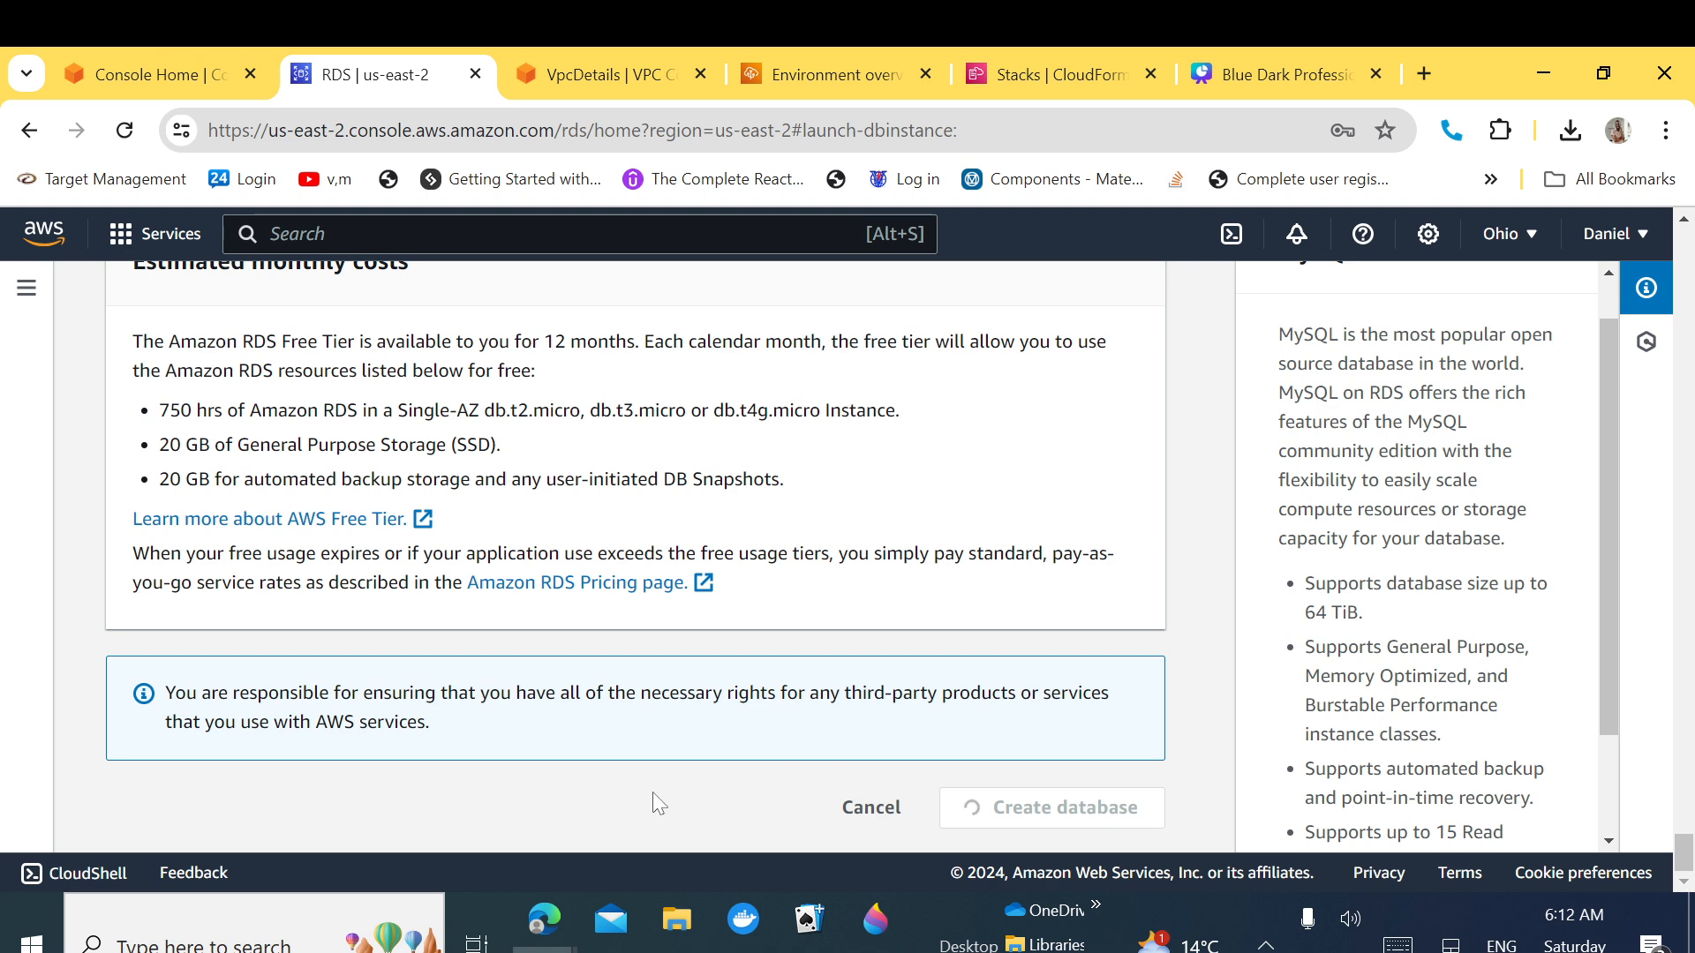
Step: Open the Elastic Beanstalk domain, see its nginx 404 Not Found page, and return to RDS Databases
left_click(846, 76)
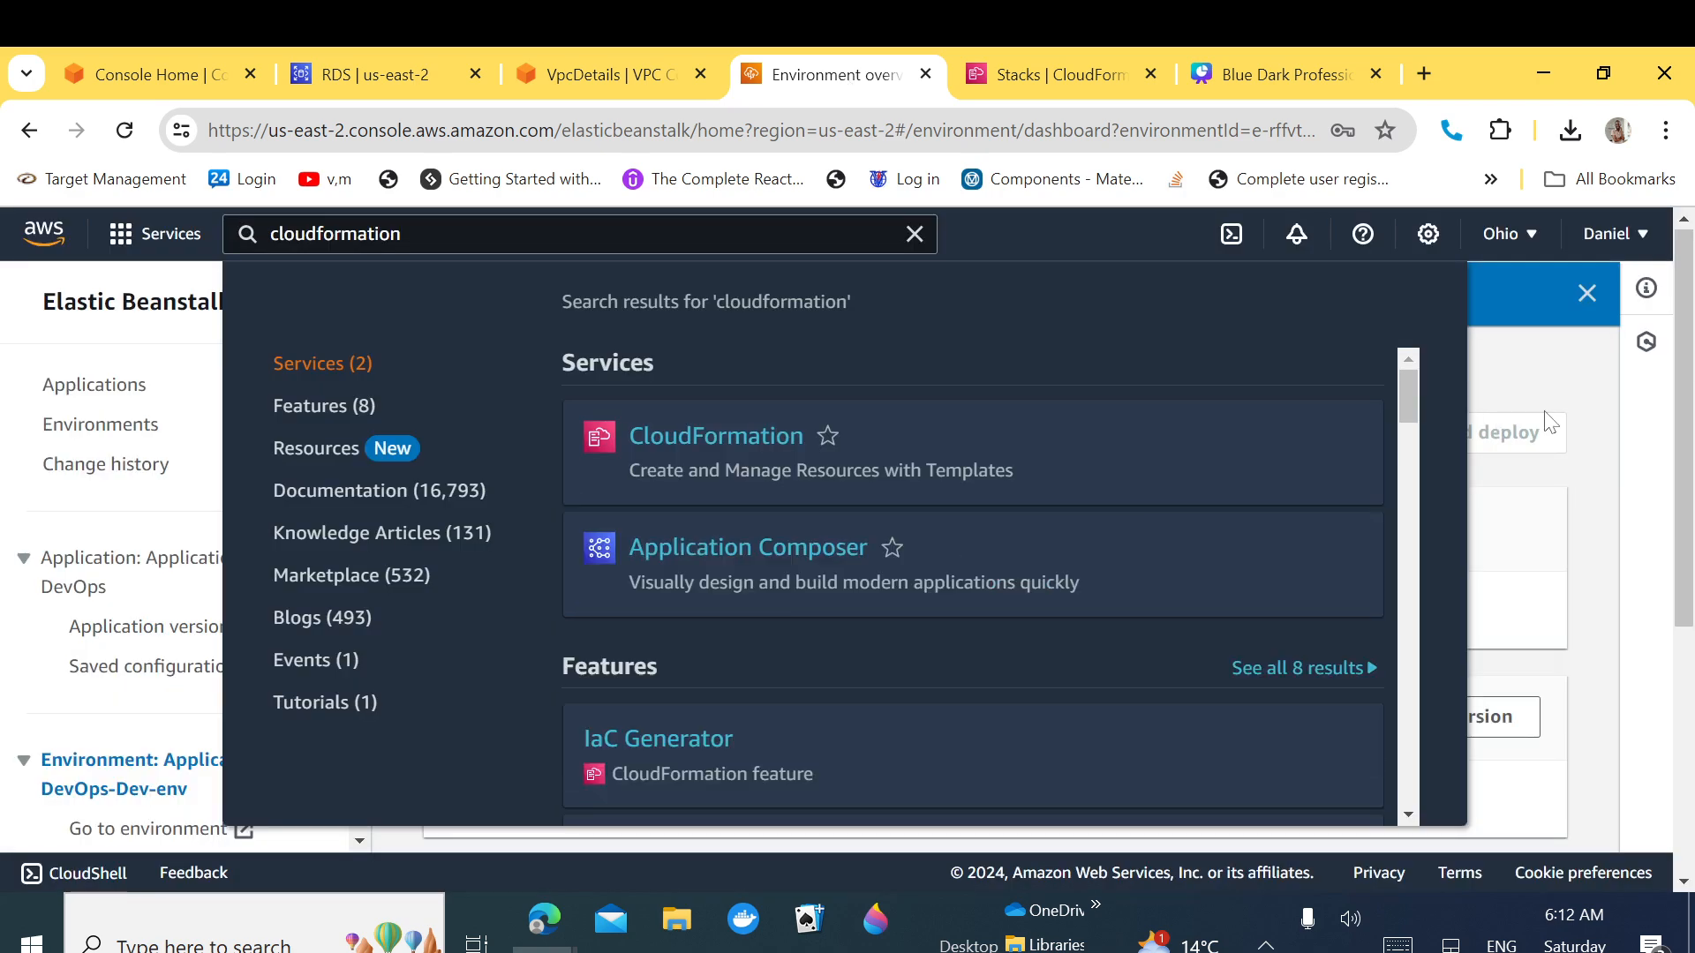
left_click(1571, 384)
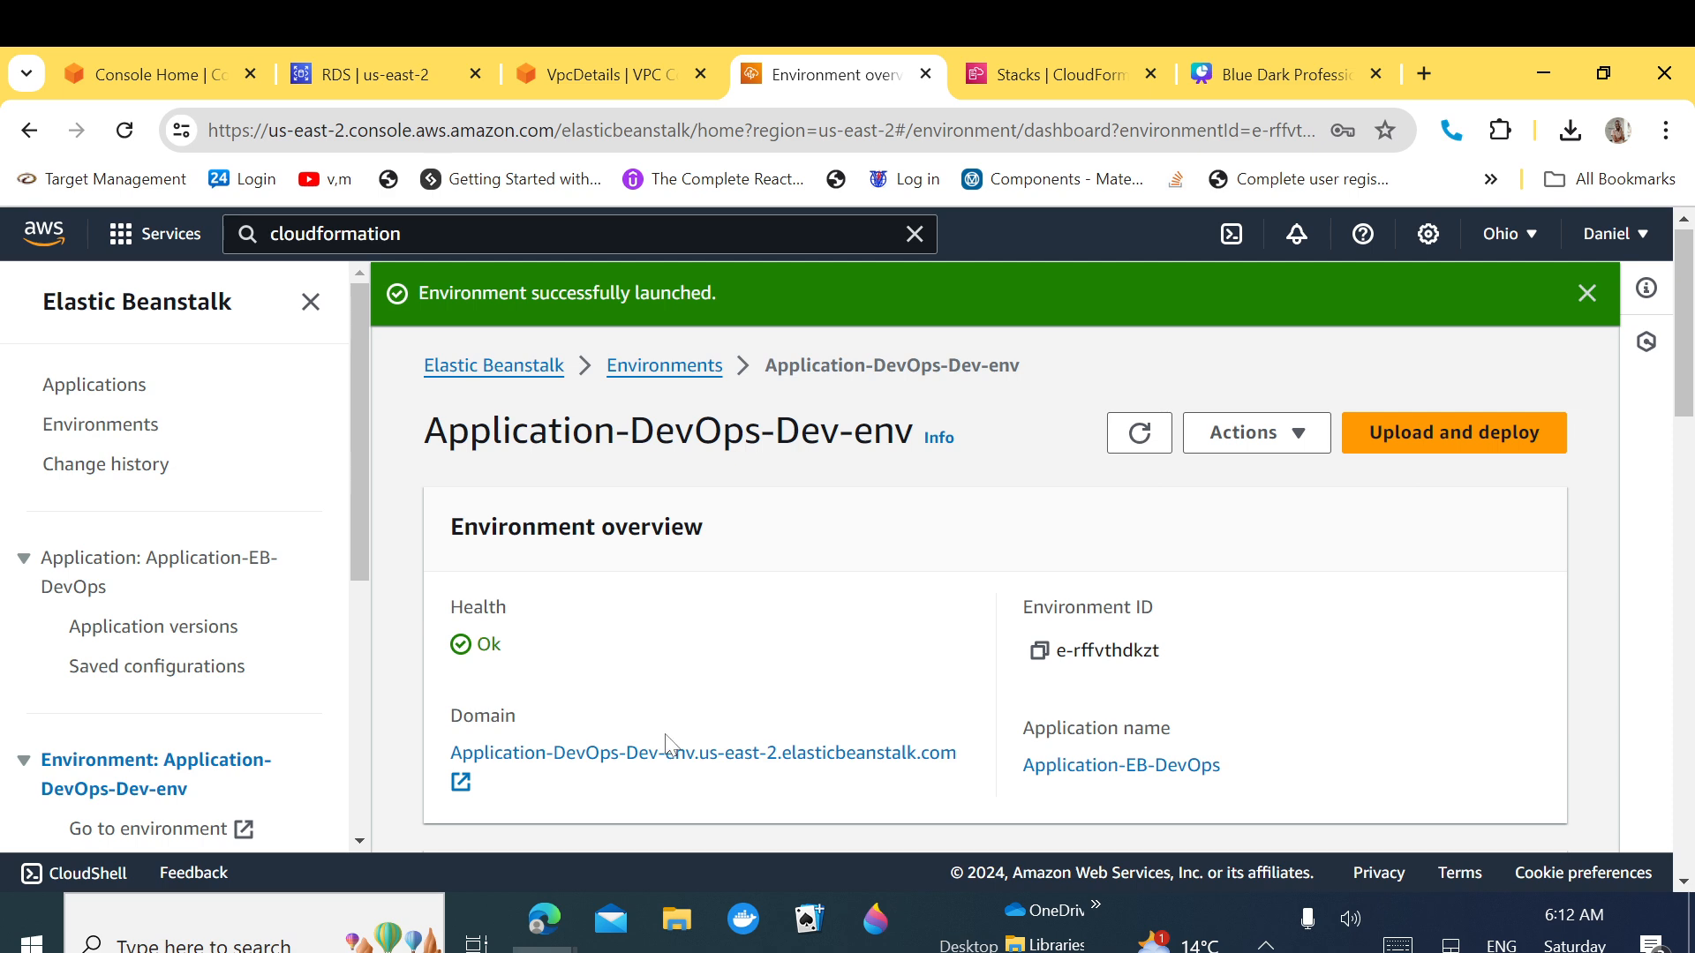
left_click(722, 755)
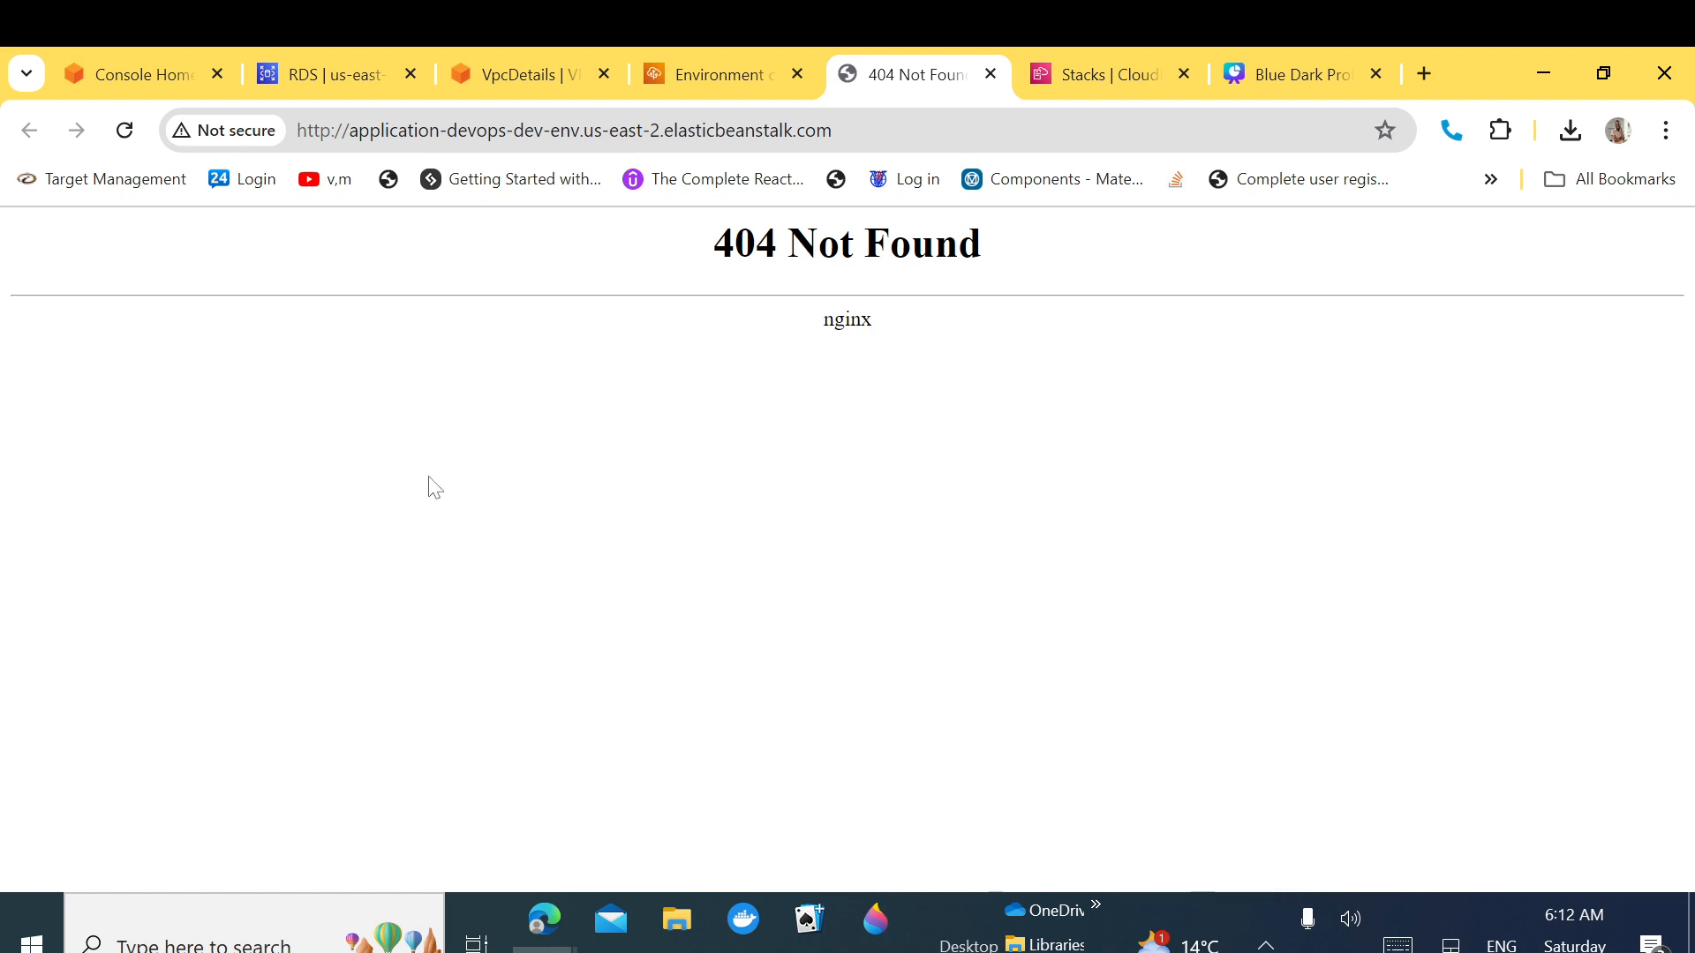
left_click(708, 78)
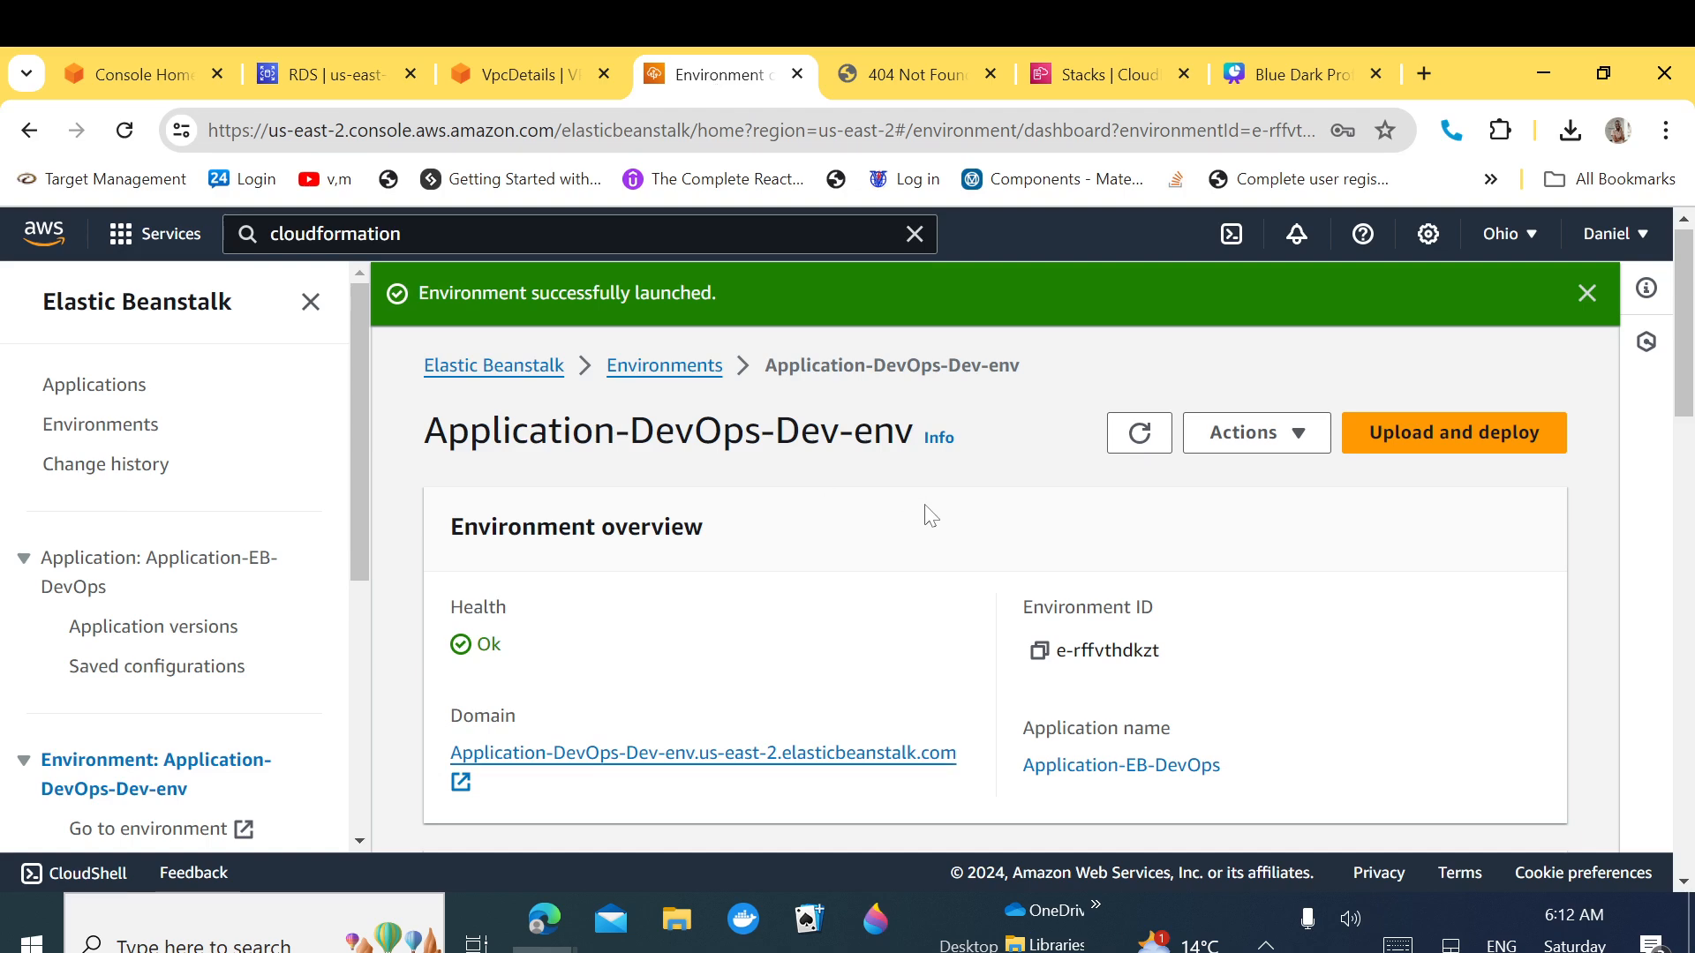
left_click(882, 76)
left_click_drag(911, 321, 707, 261)
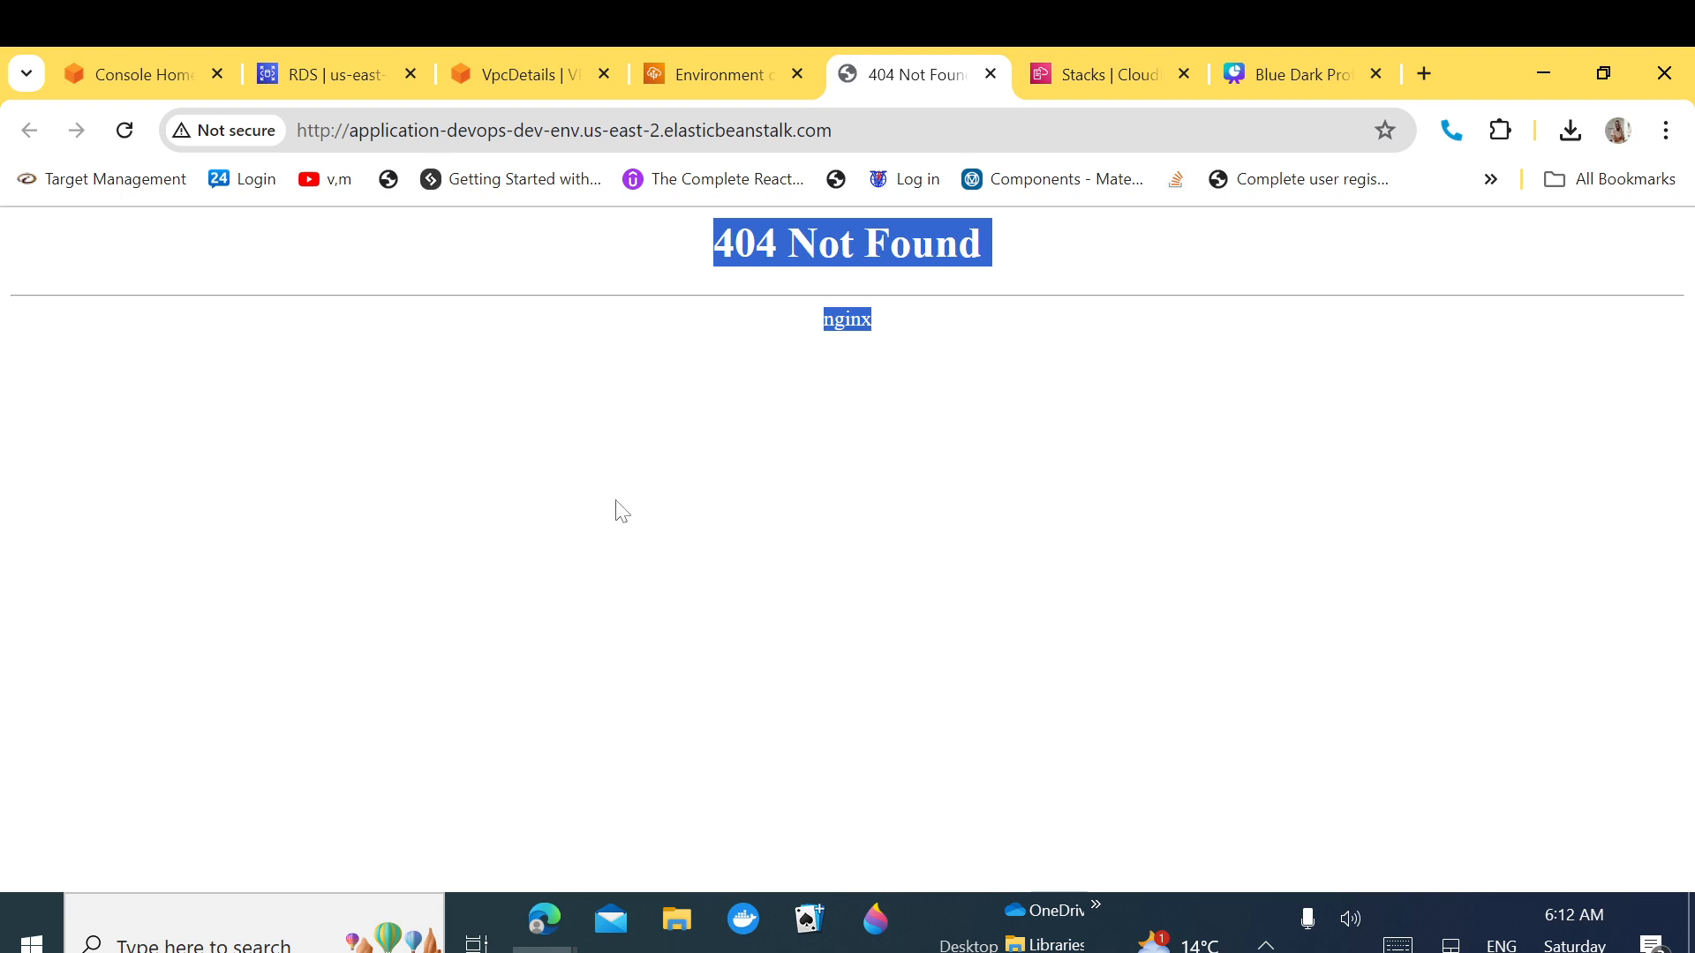
left_click(310, 55)
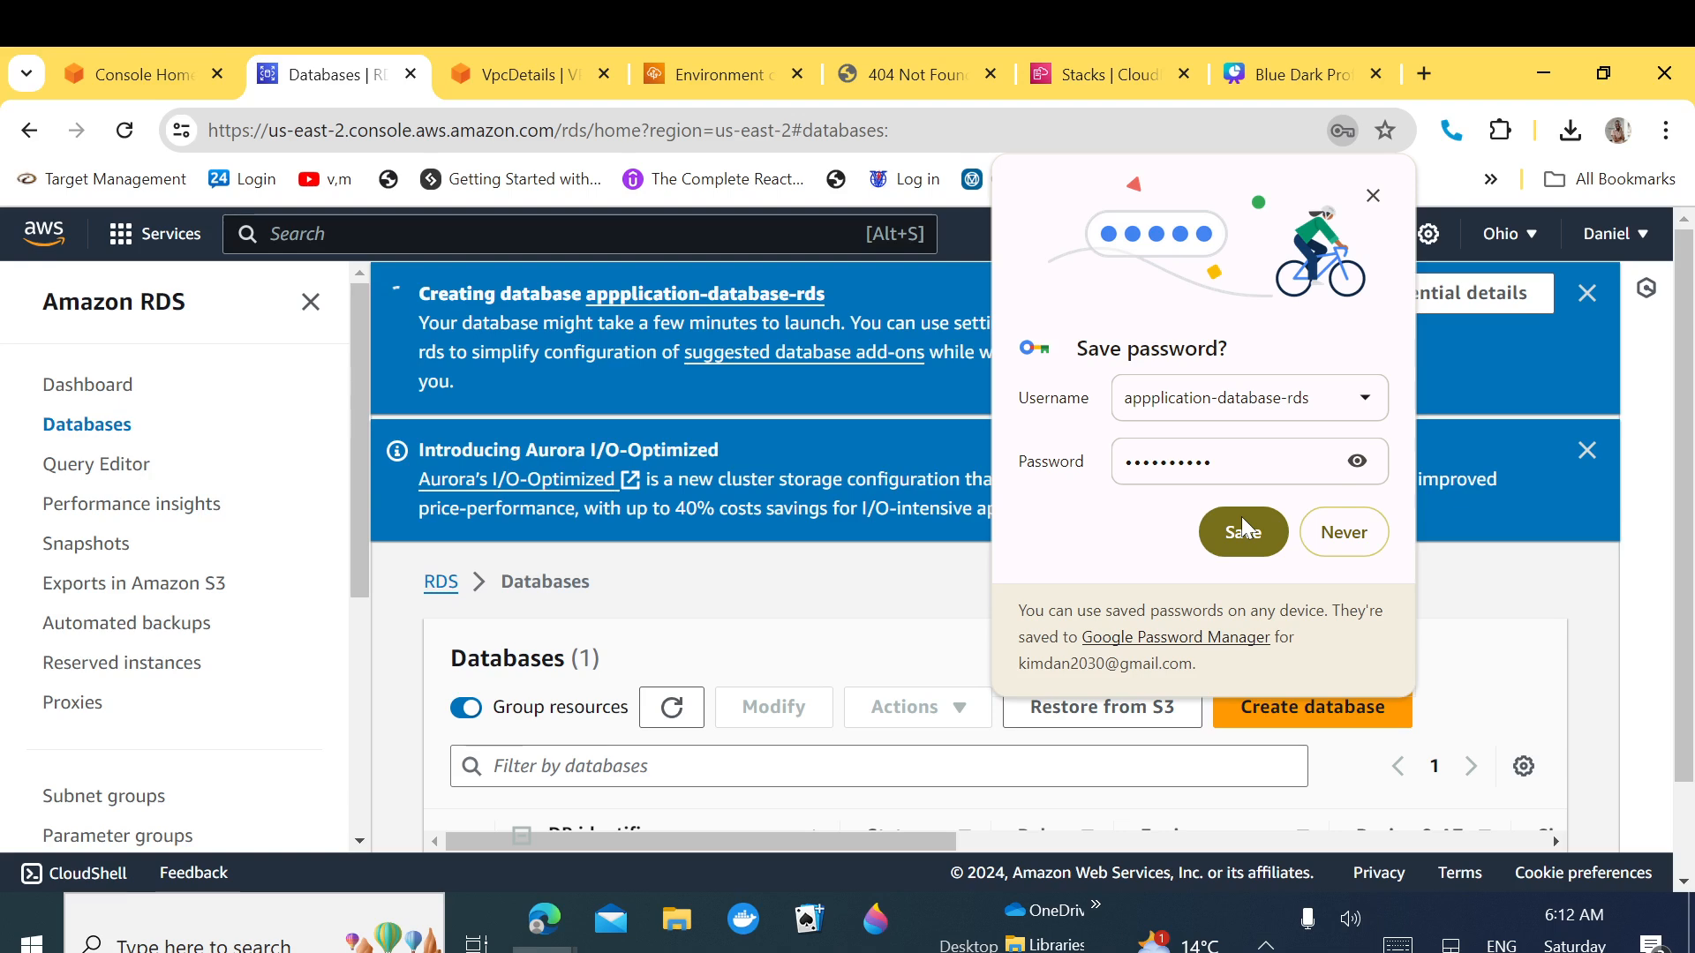
Step: Dismiss the browser popups and open the appplication-database-rds database details
left_click(1241, 528)
left_click(1485, 583)
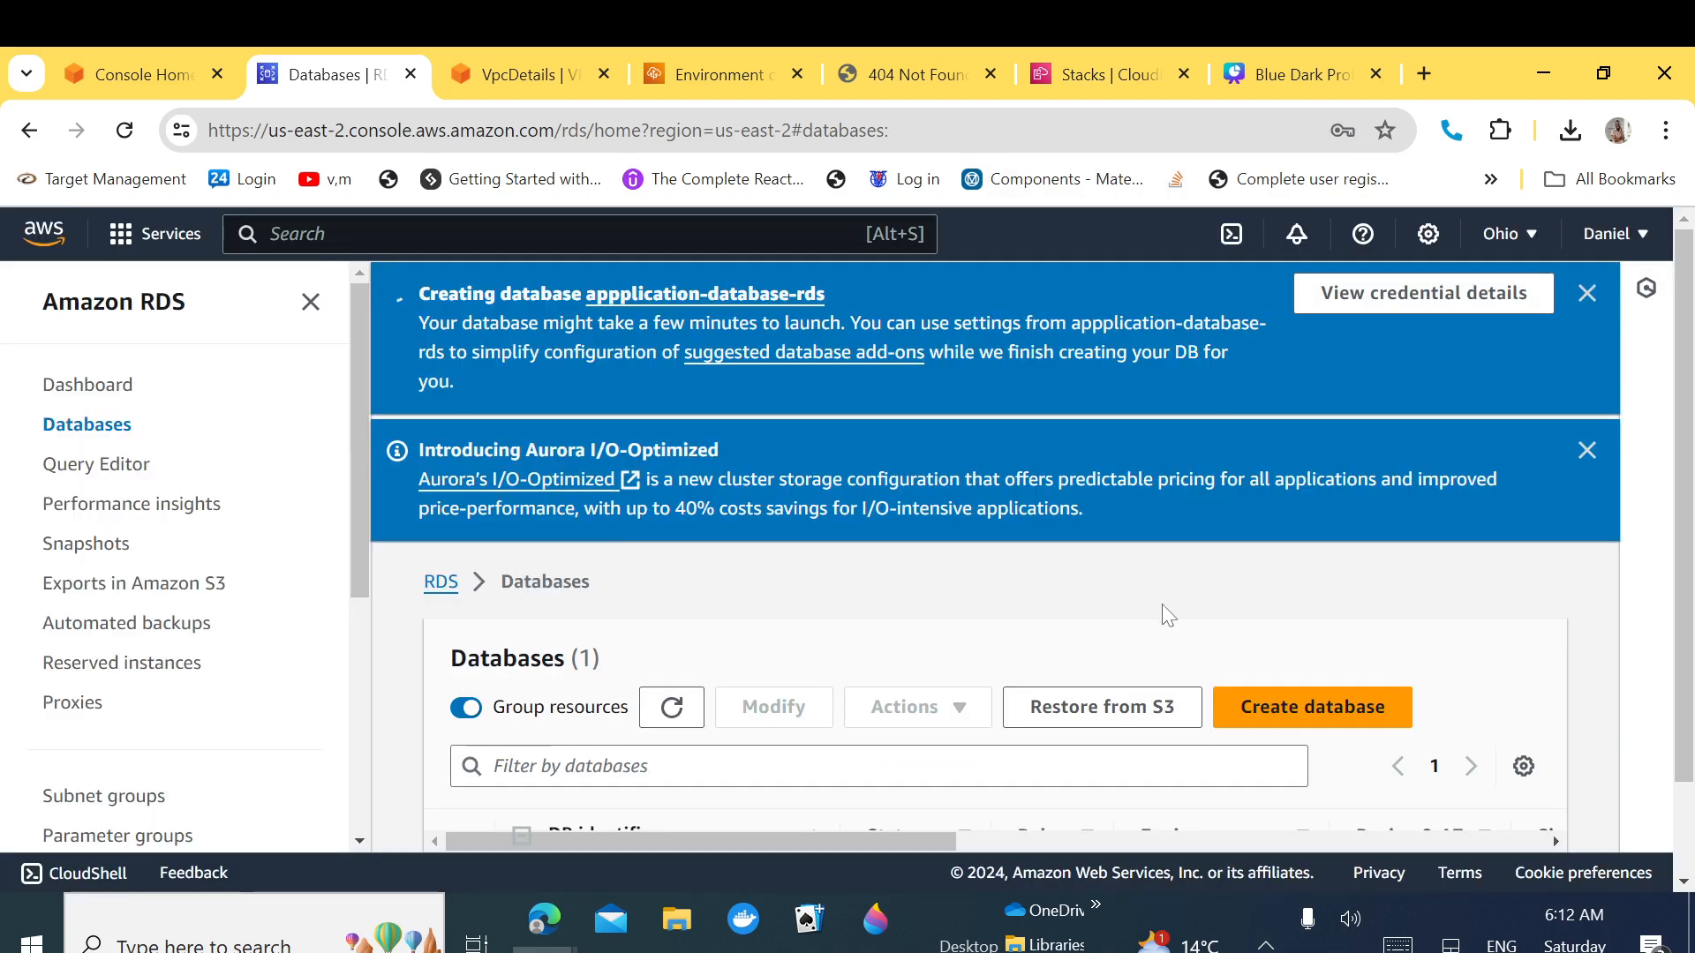
scroll(1015, 698, "down", 2)
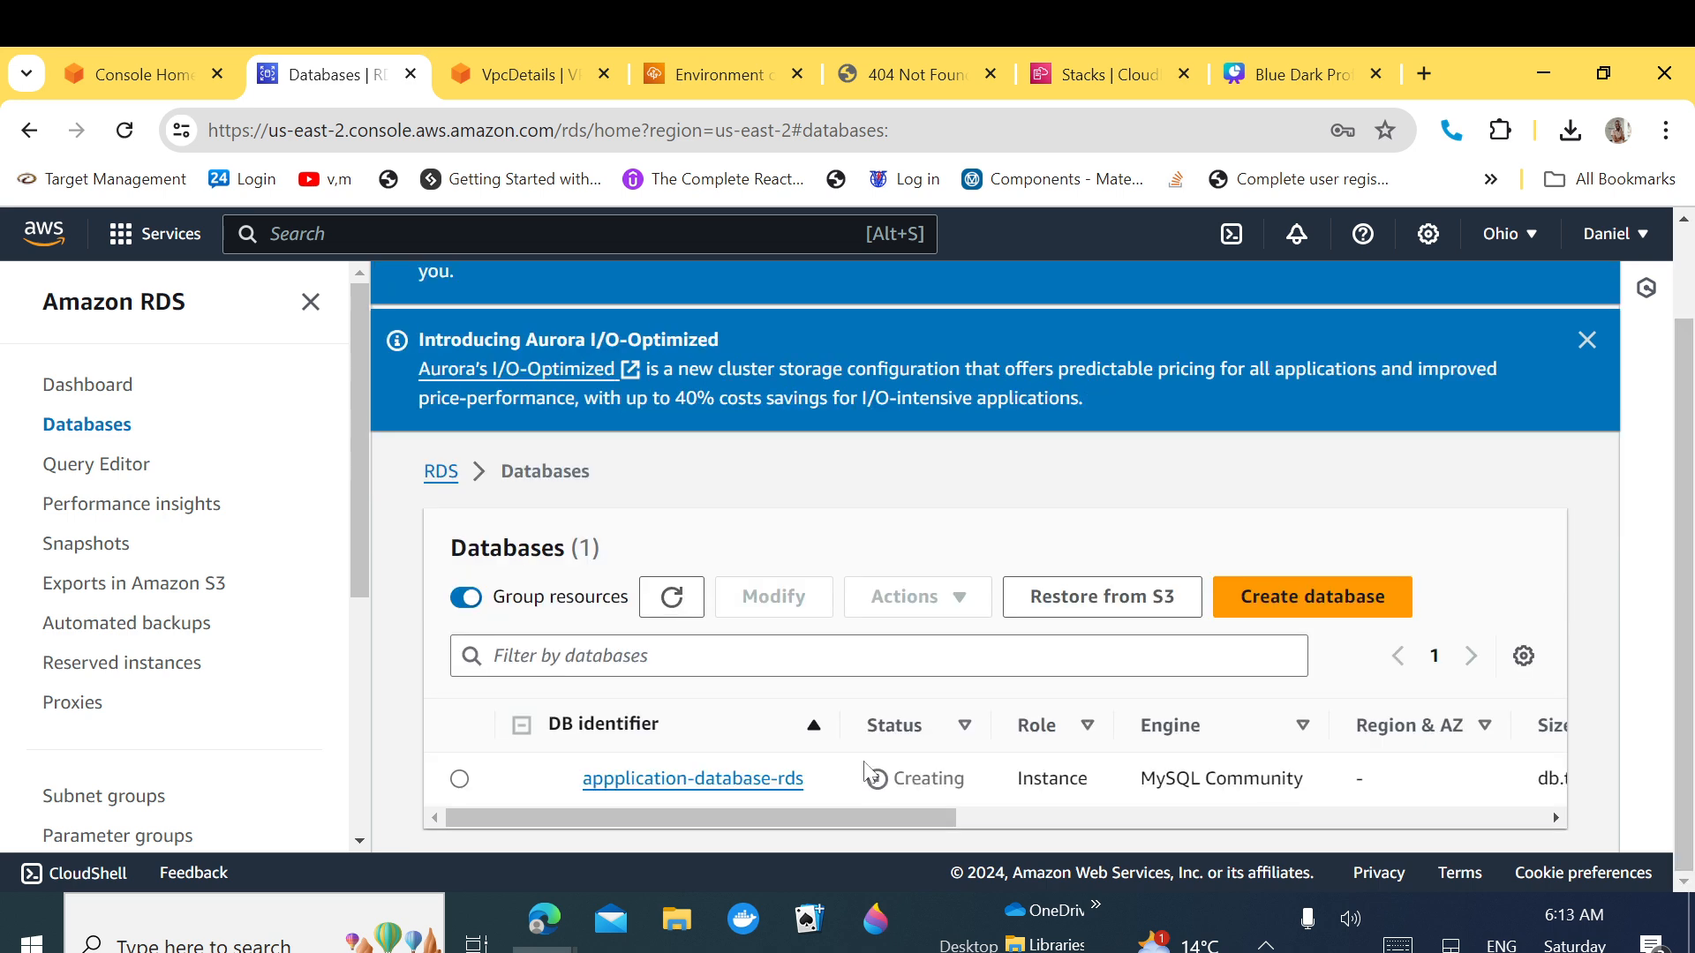
left_click(731, 778)
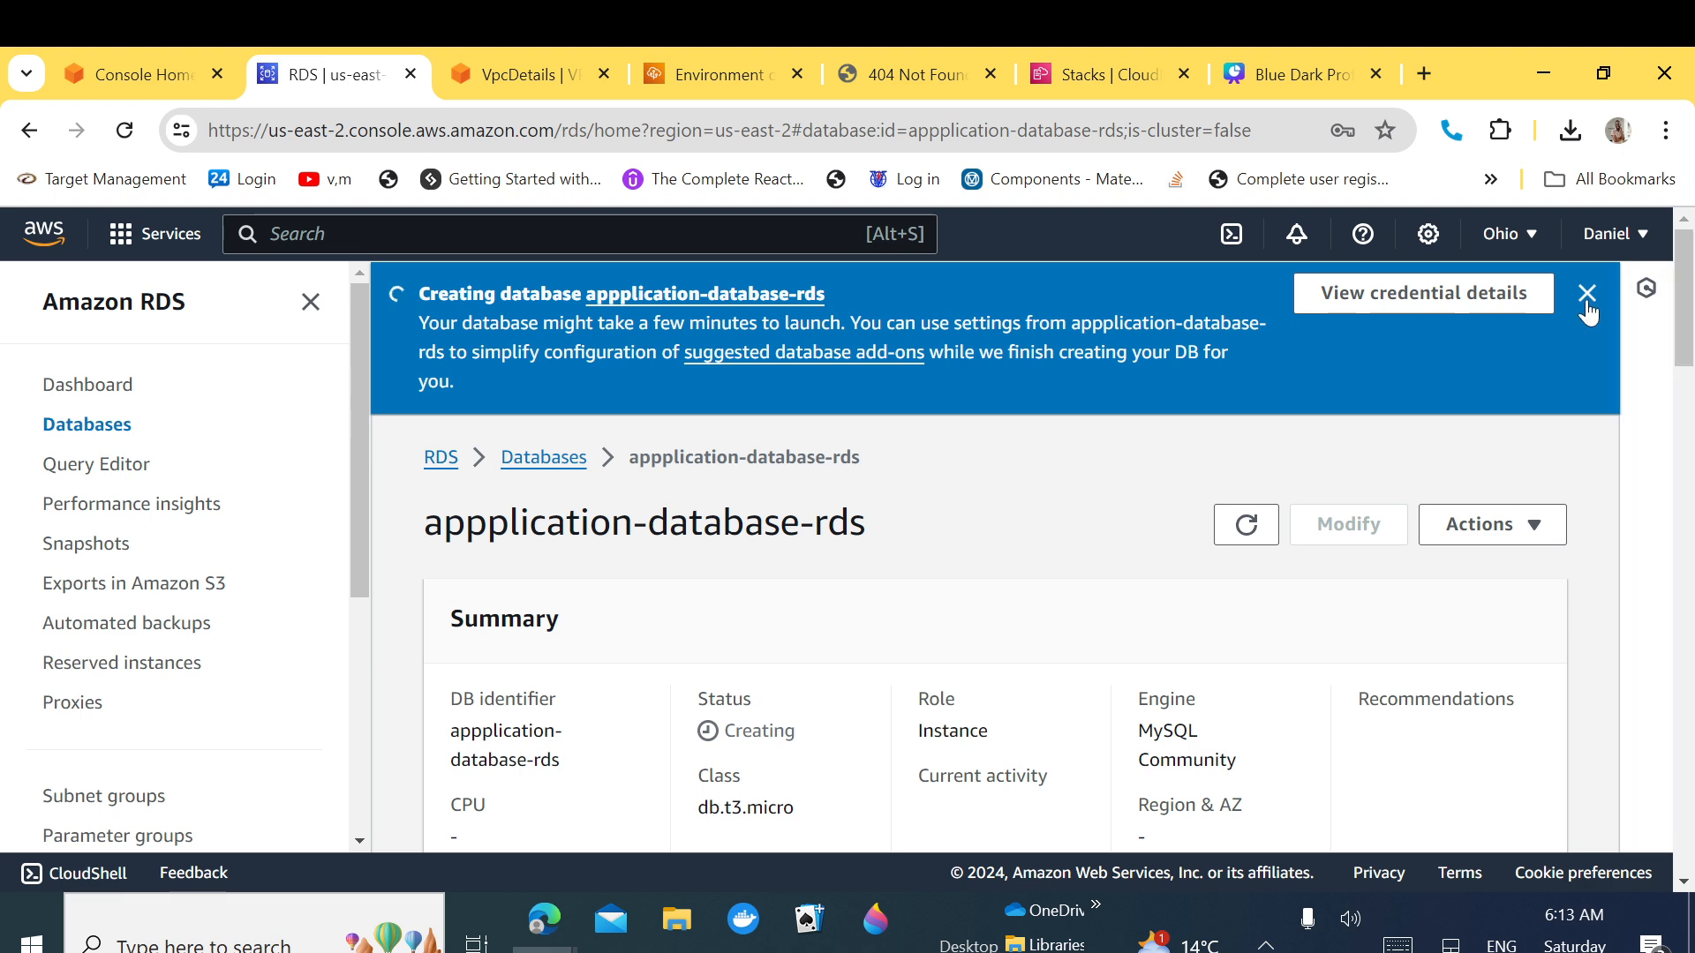
Step: Close the creating notice and scroll to Connectivity & security, where the endpoint is still blank
left_click(1587, 311)
scroll(1681, 353, "down", 1)
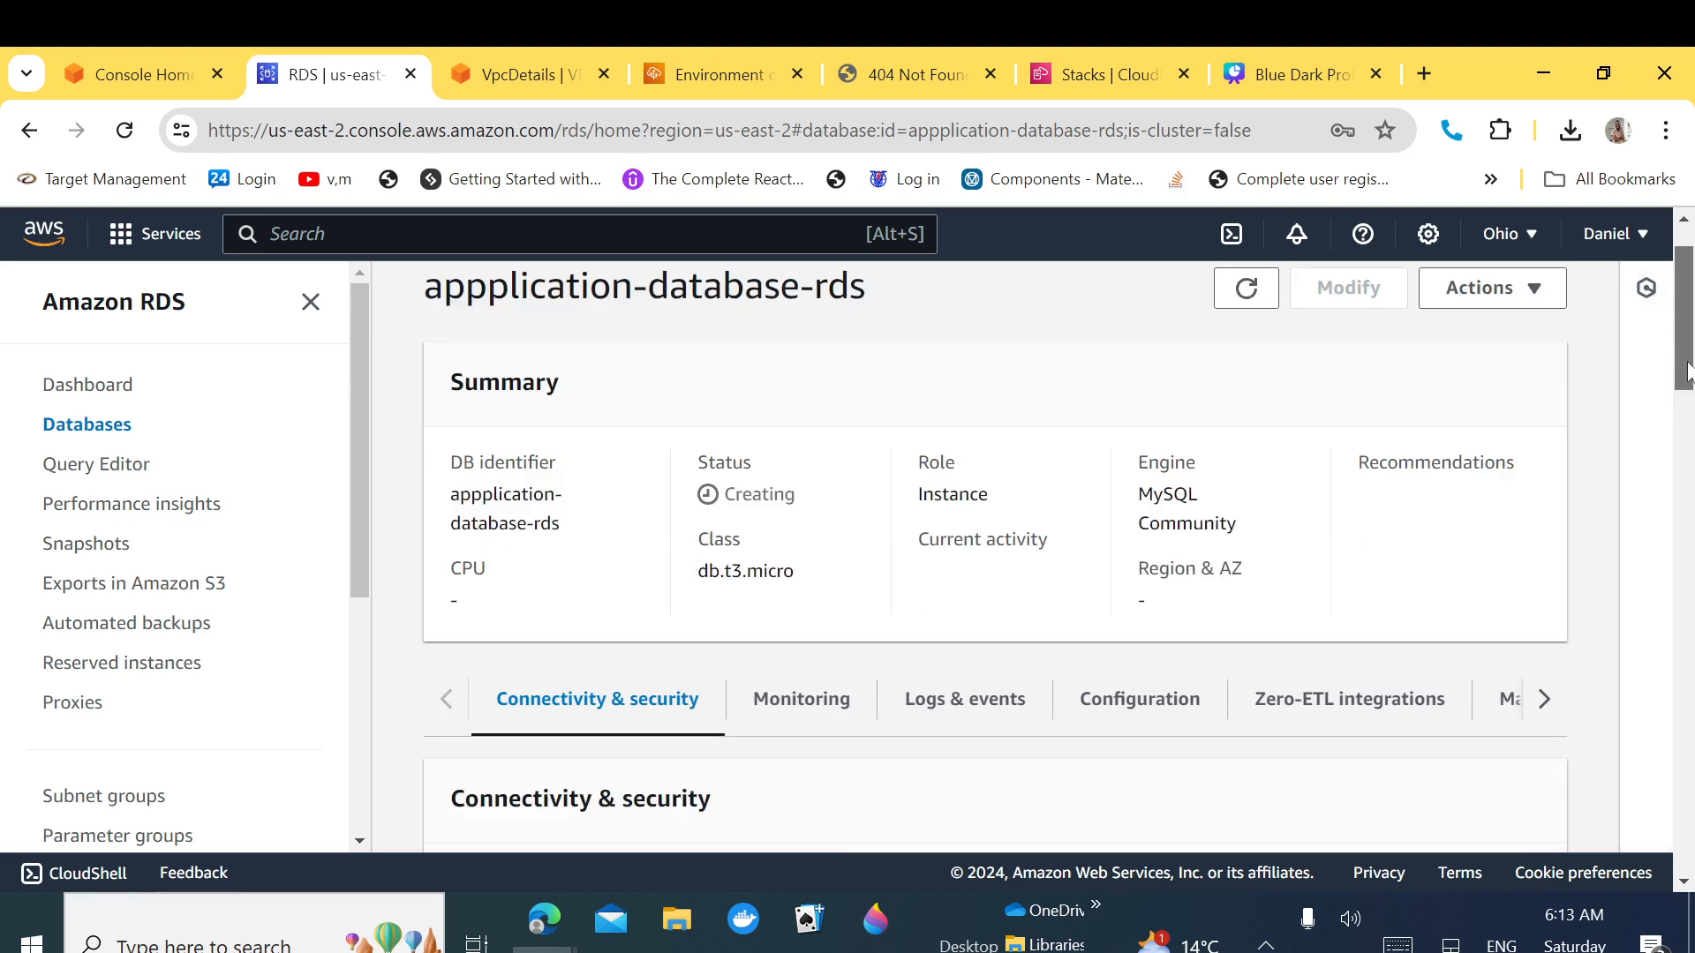
mouse_move(1687, 363)
left_mouse_down()
mouse_move(1679, 494)
mouse_move(1691, 367)
left_mouse_up()
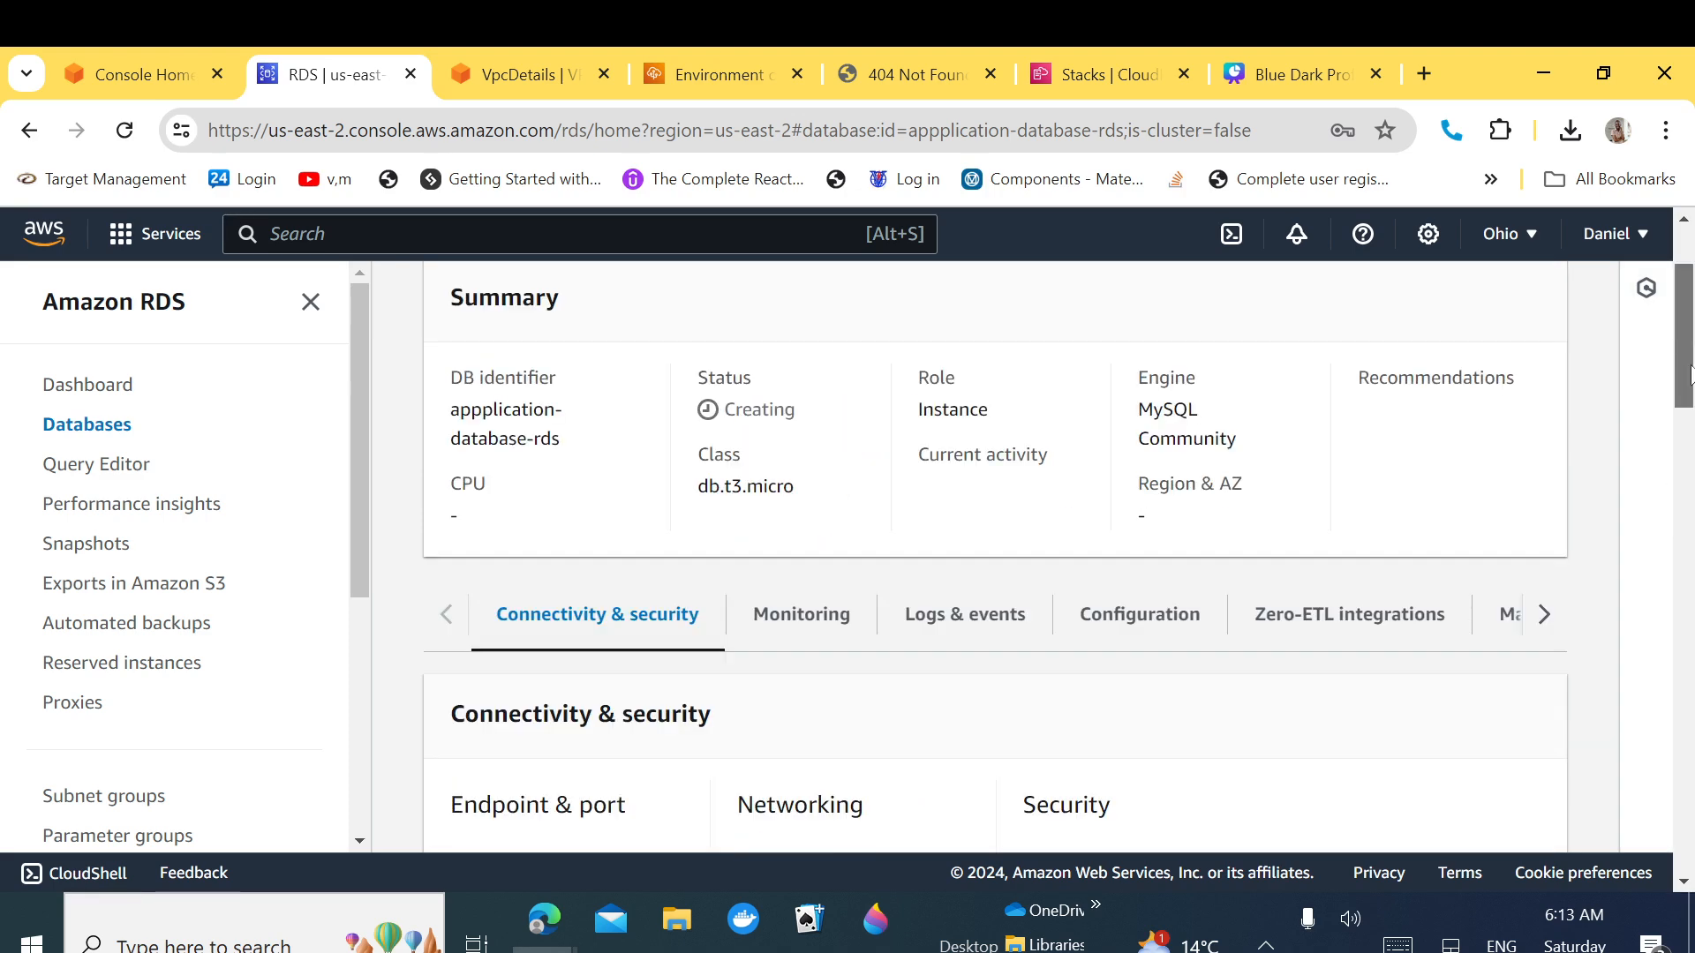
scroll(1691, 374, "down", 3)
left_click_drag(453, 542, 529, 542)
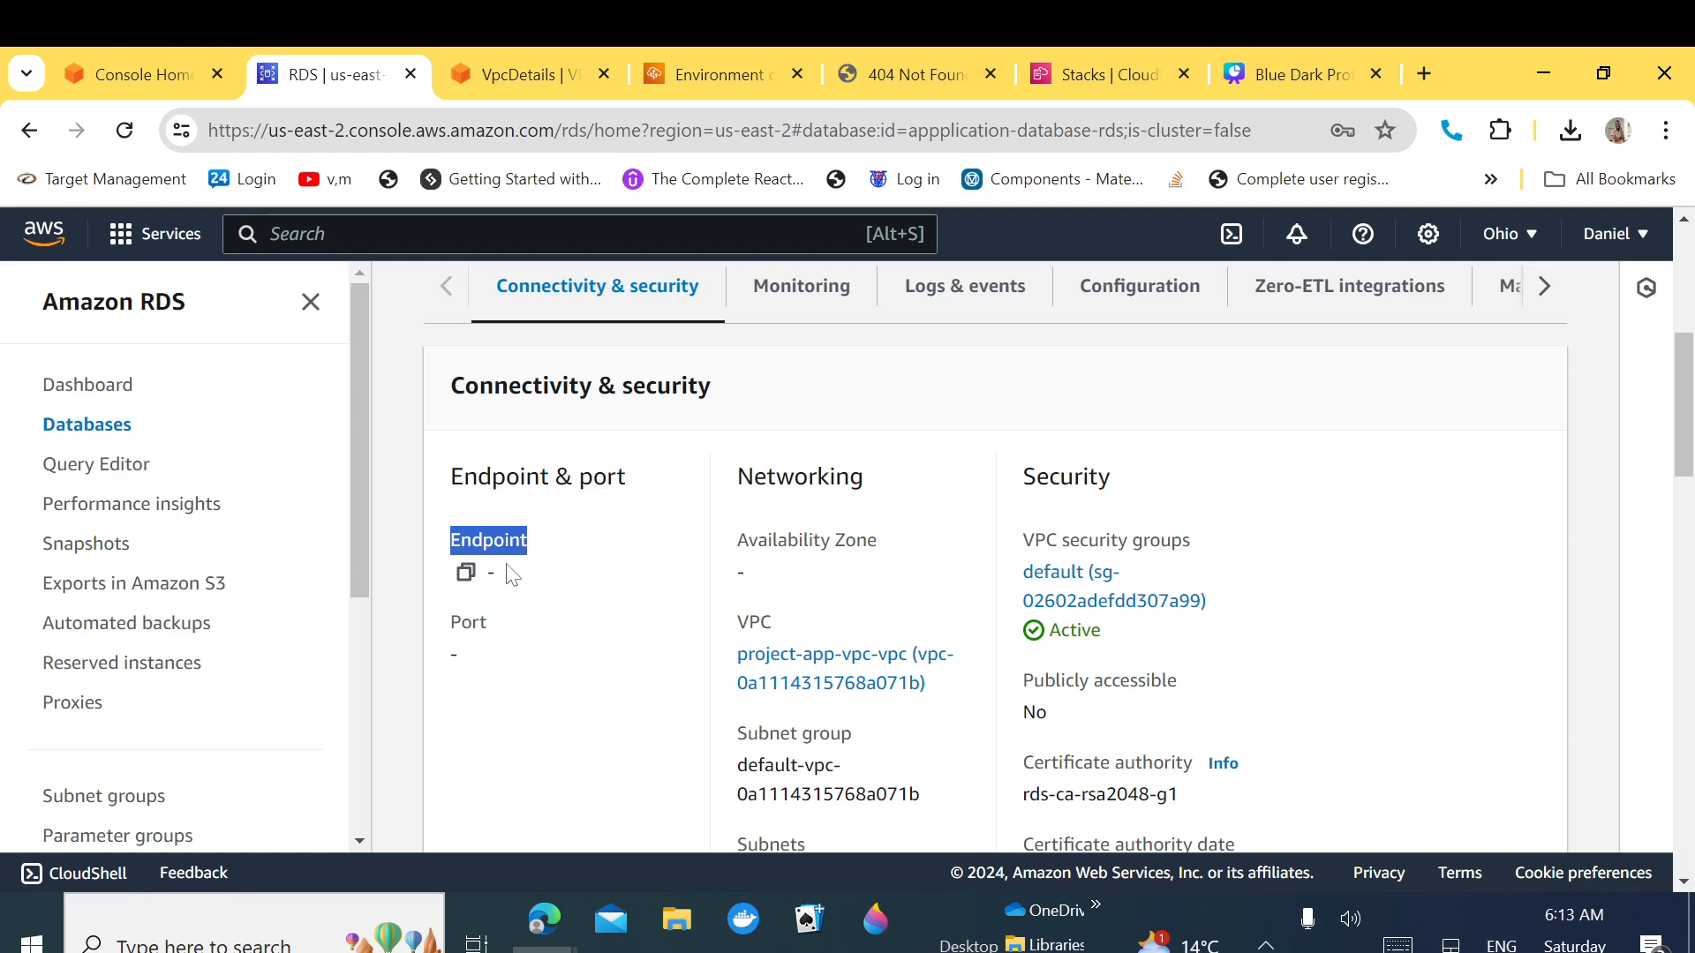
Step: Review the RDS notes with the endpoint still empty, then bring up link options for the default security group
left_click(676, 919)
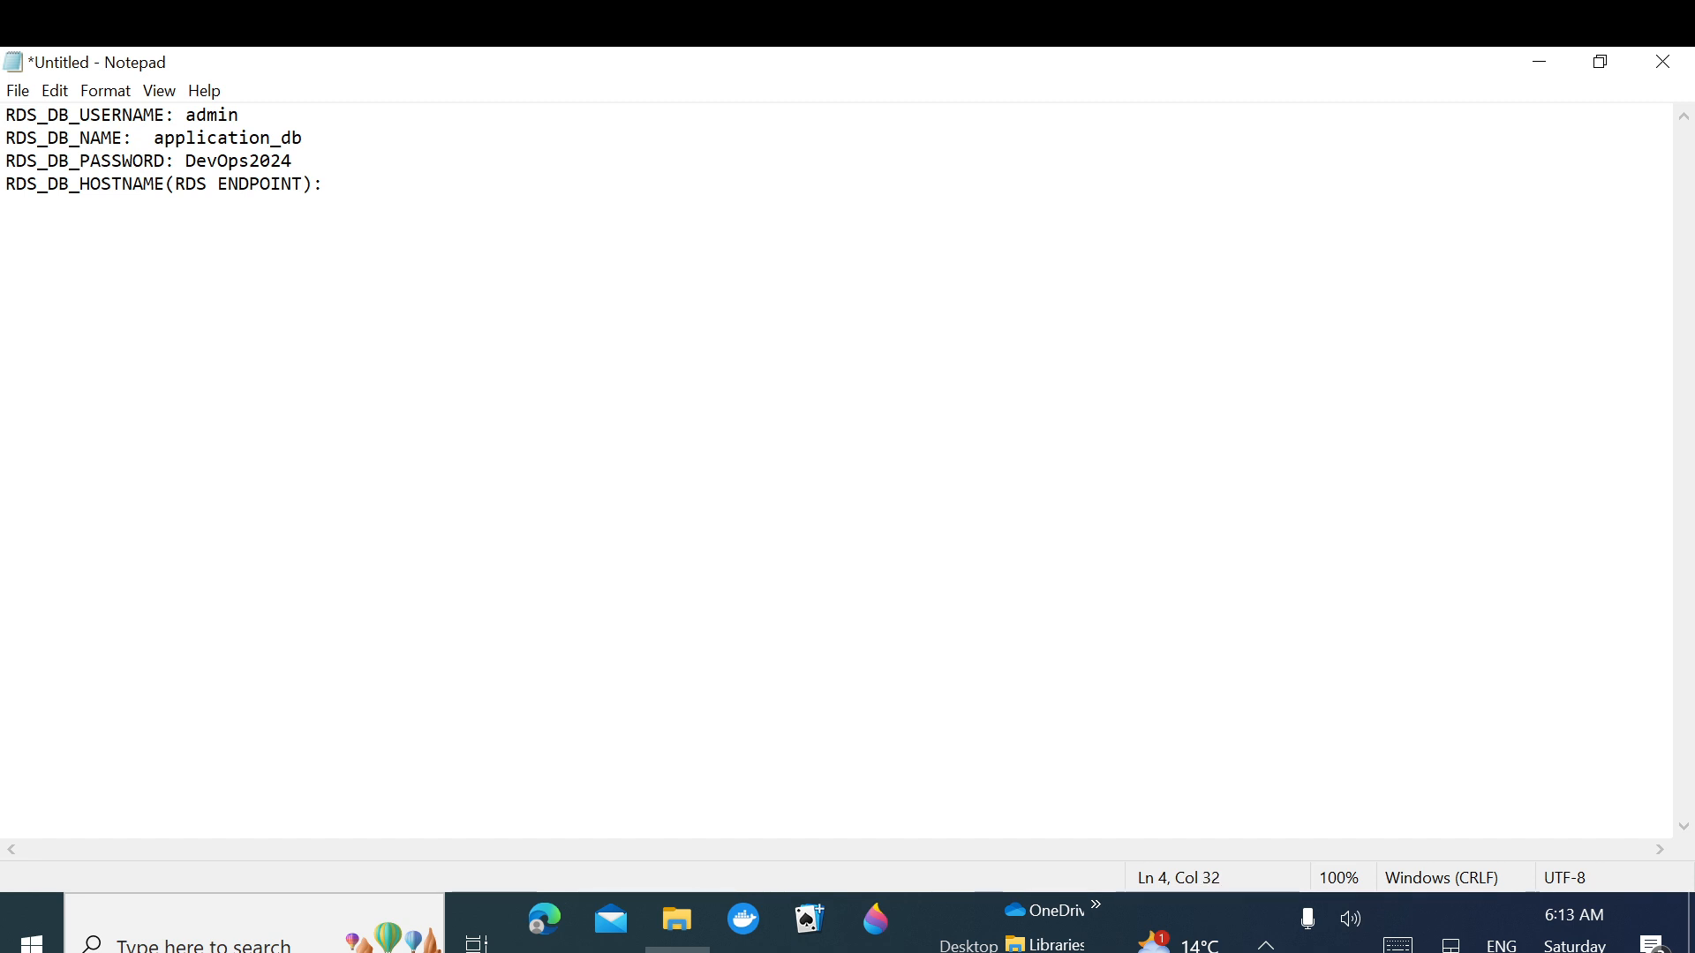
left_click(1538, 63)
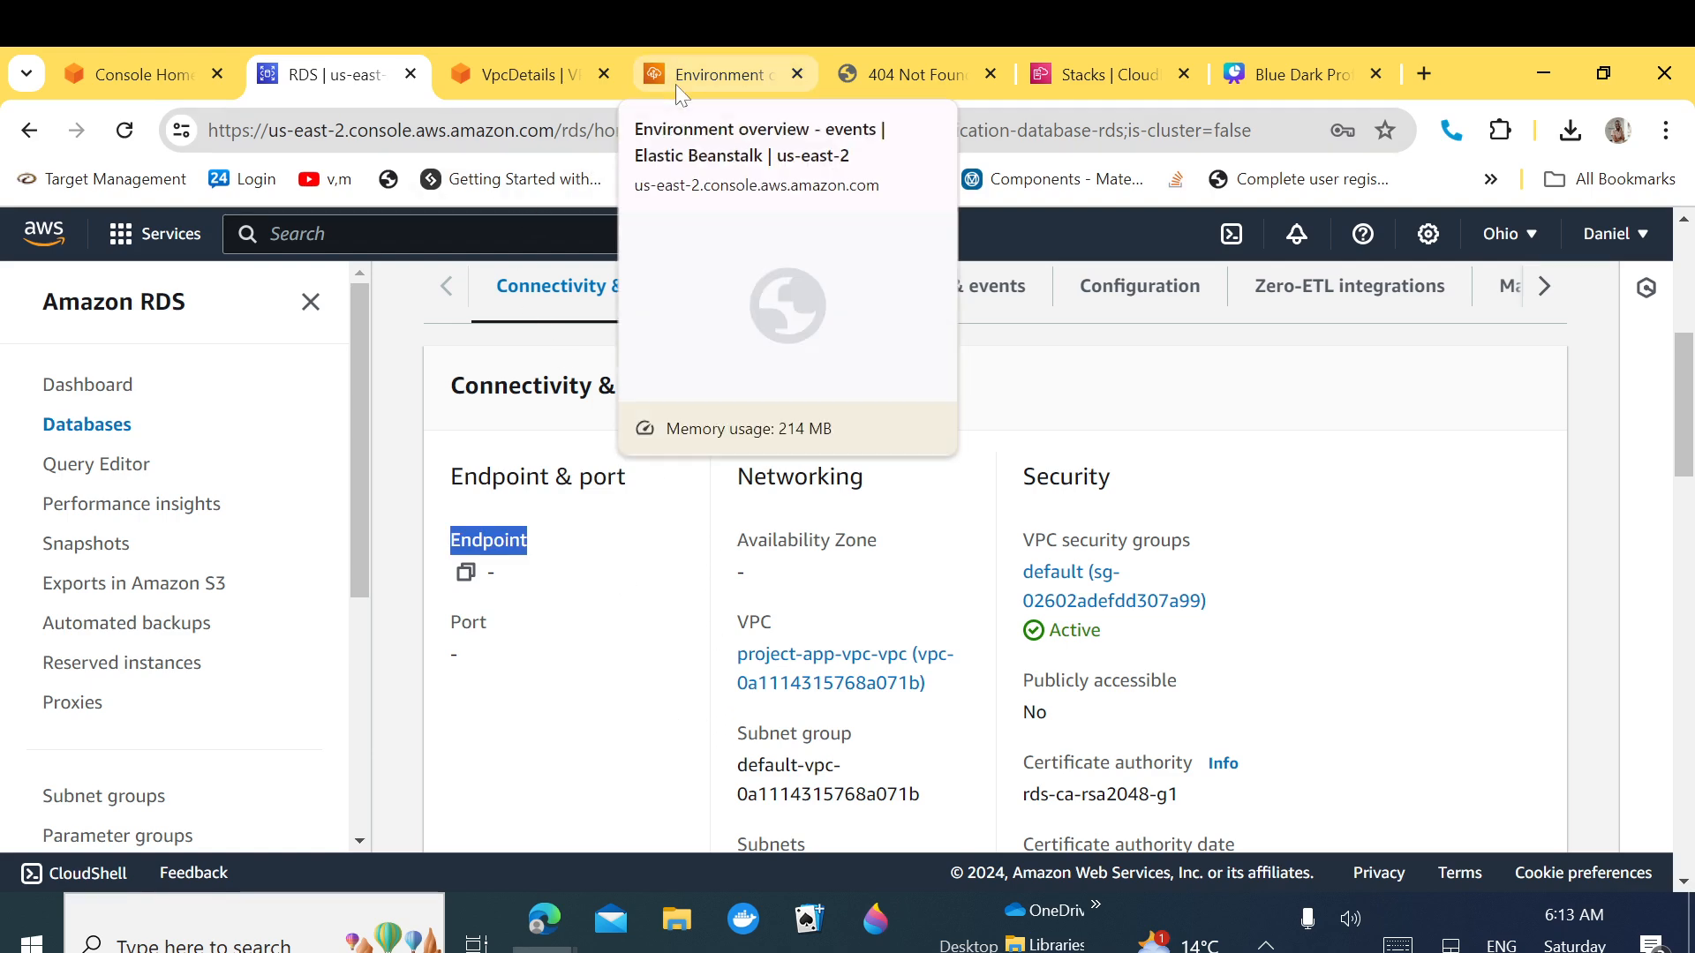
right_click(1101, 602)
Step: Open the security group in a new tab, then go to the EC2 Dashboard for US East (Ohio)
left_click(1202, 300)
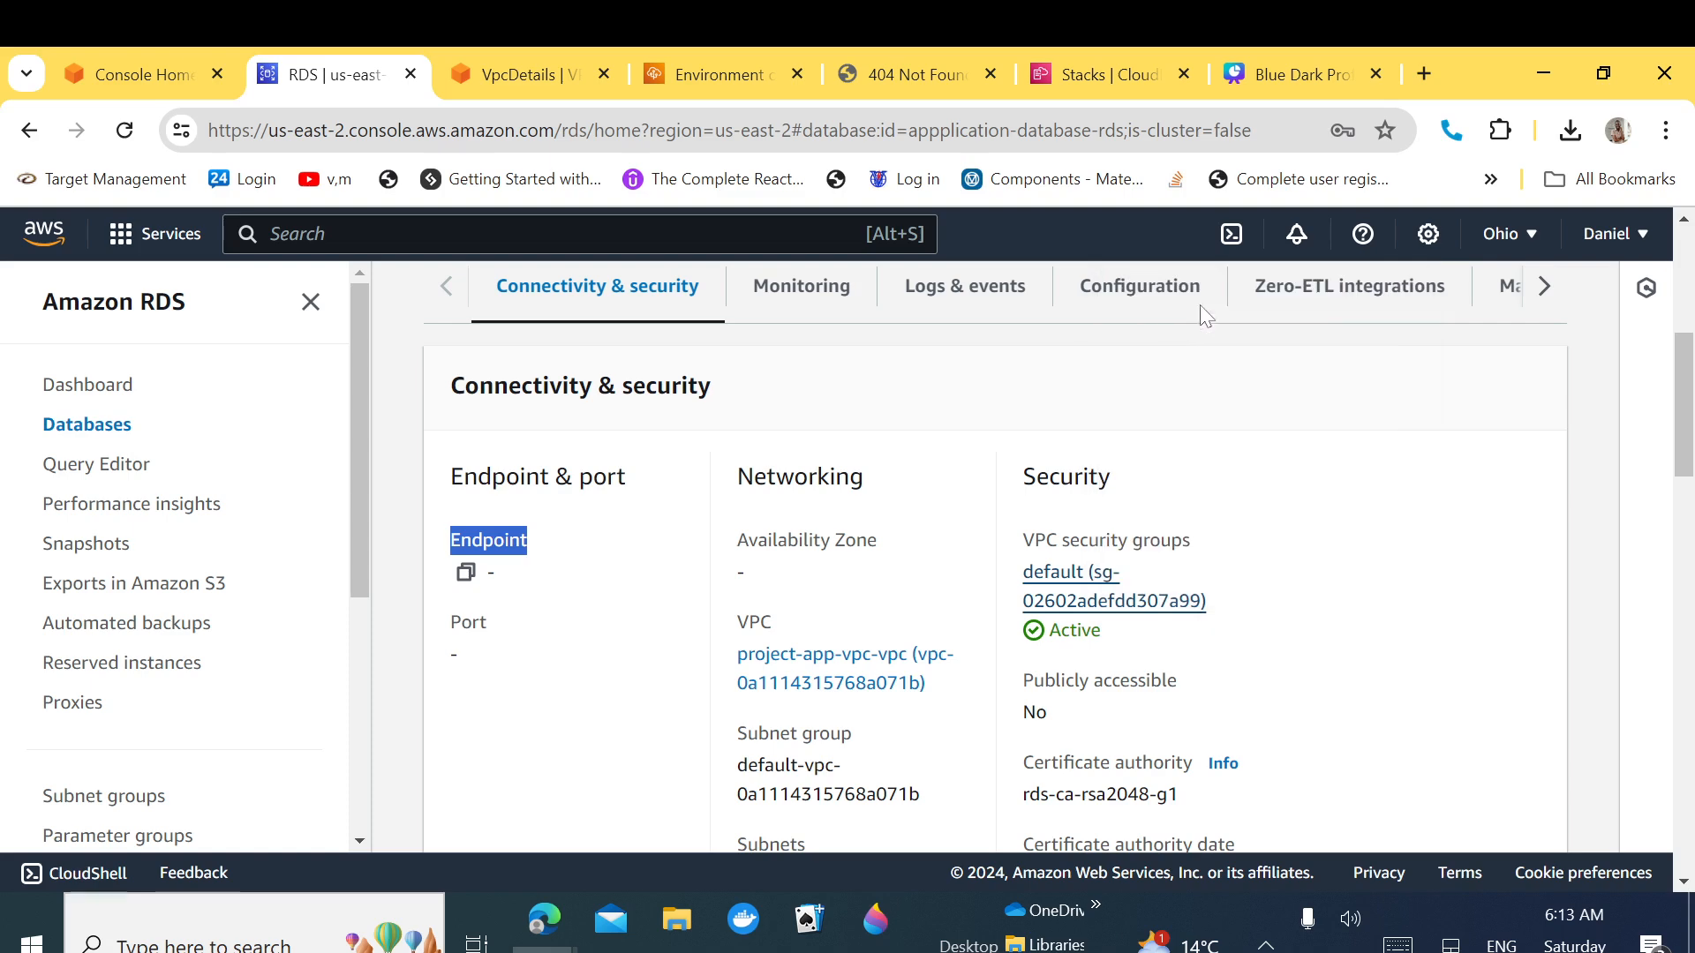
left_click(447, 61)
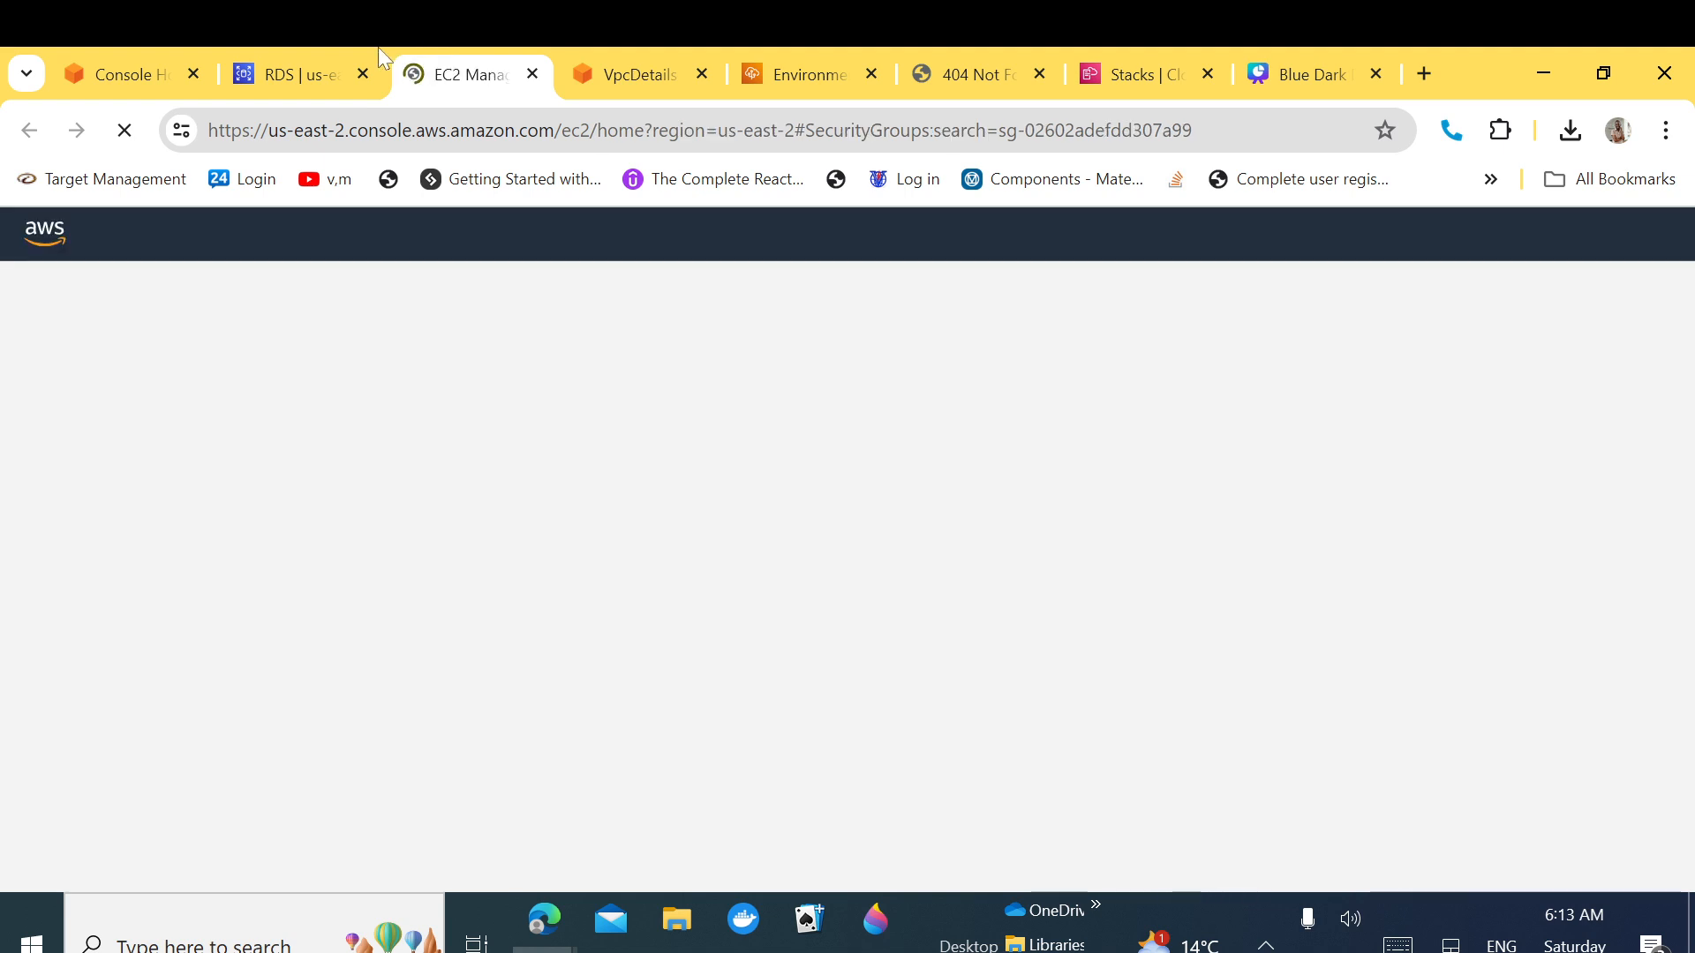
left_click(162, 58)
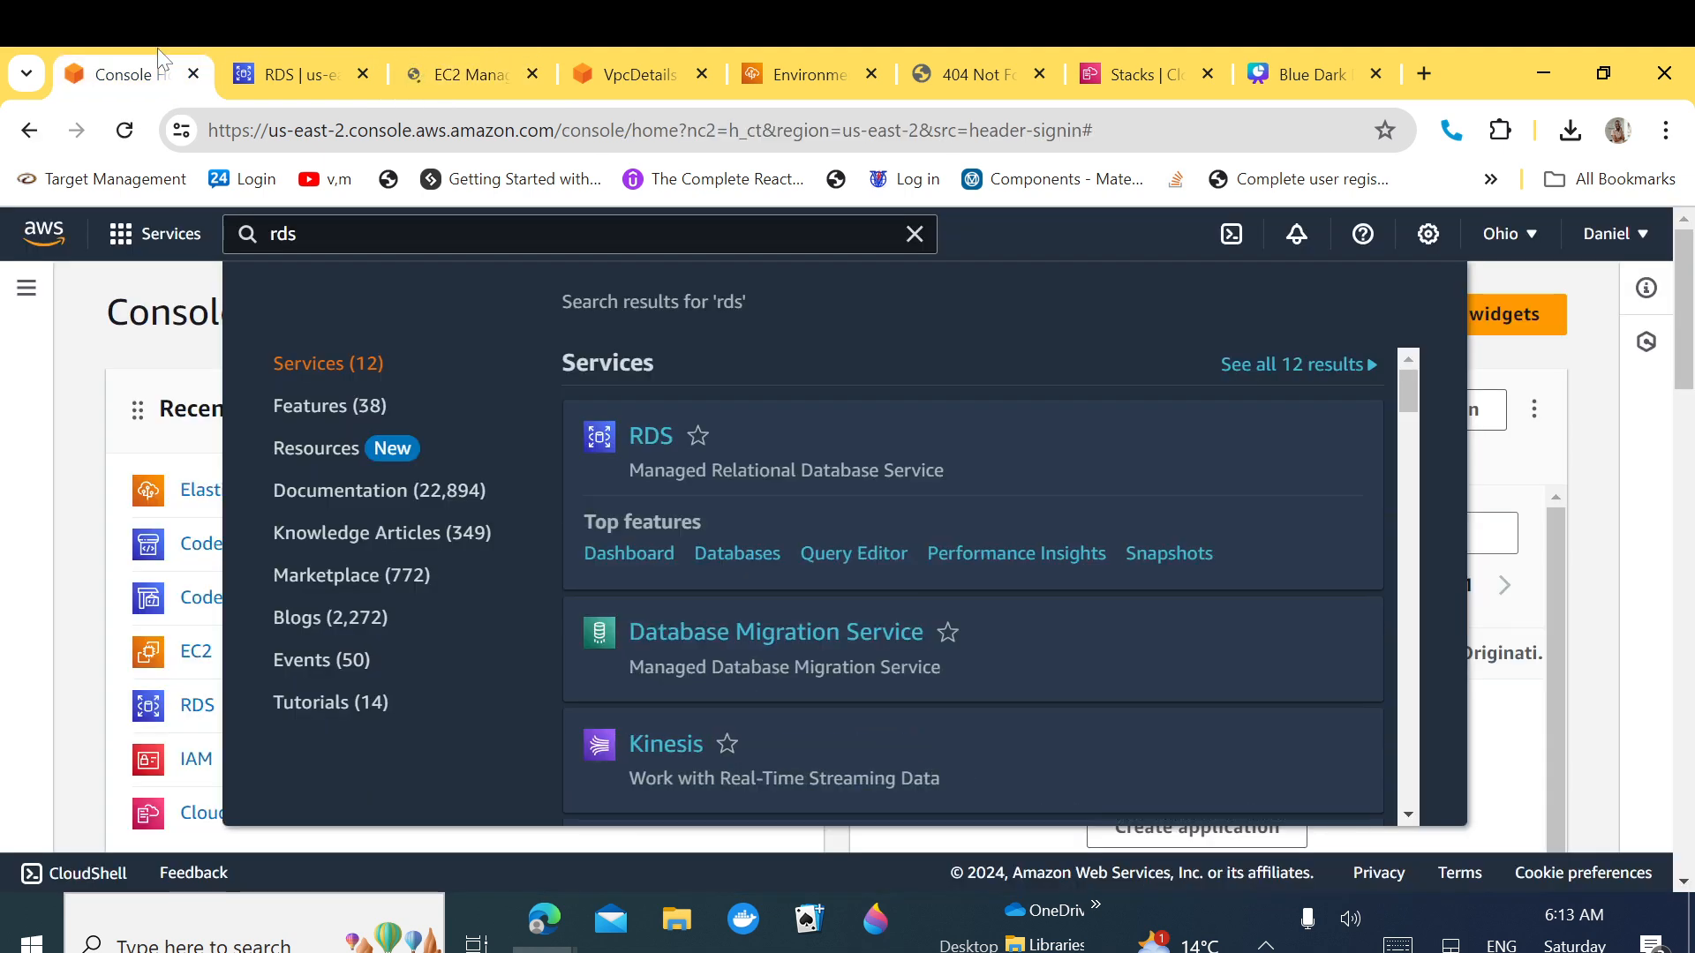
left_click(71, 363)
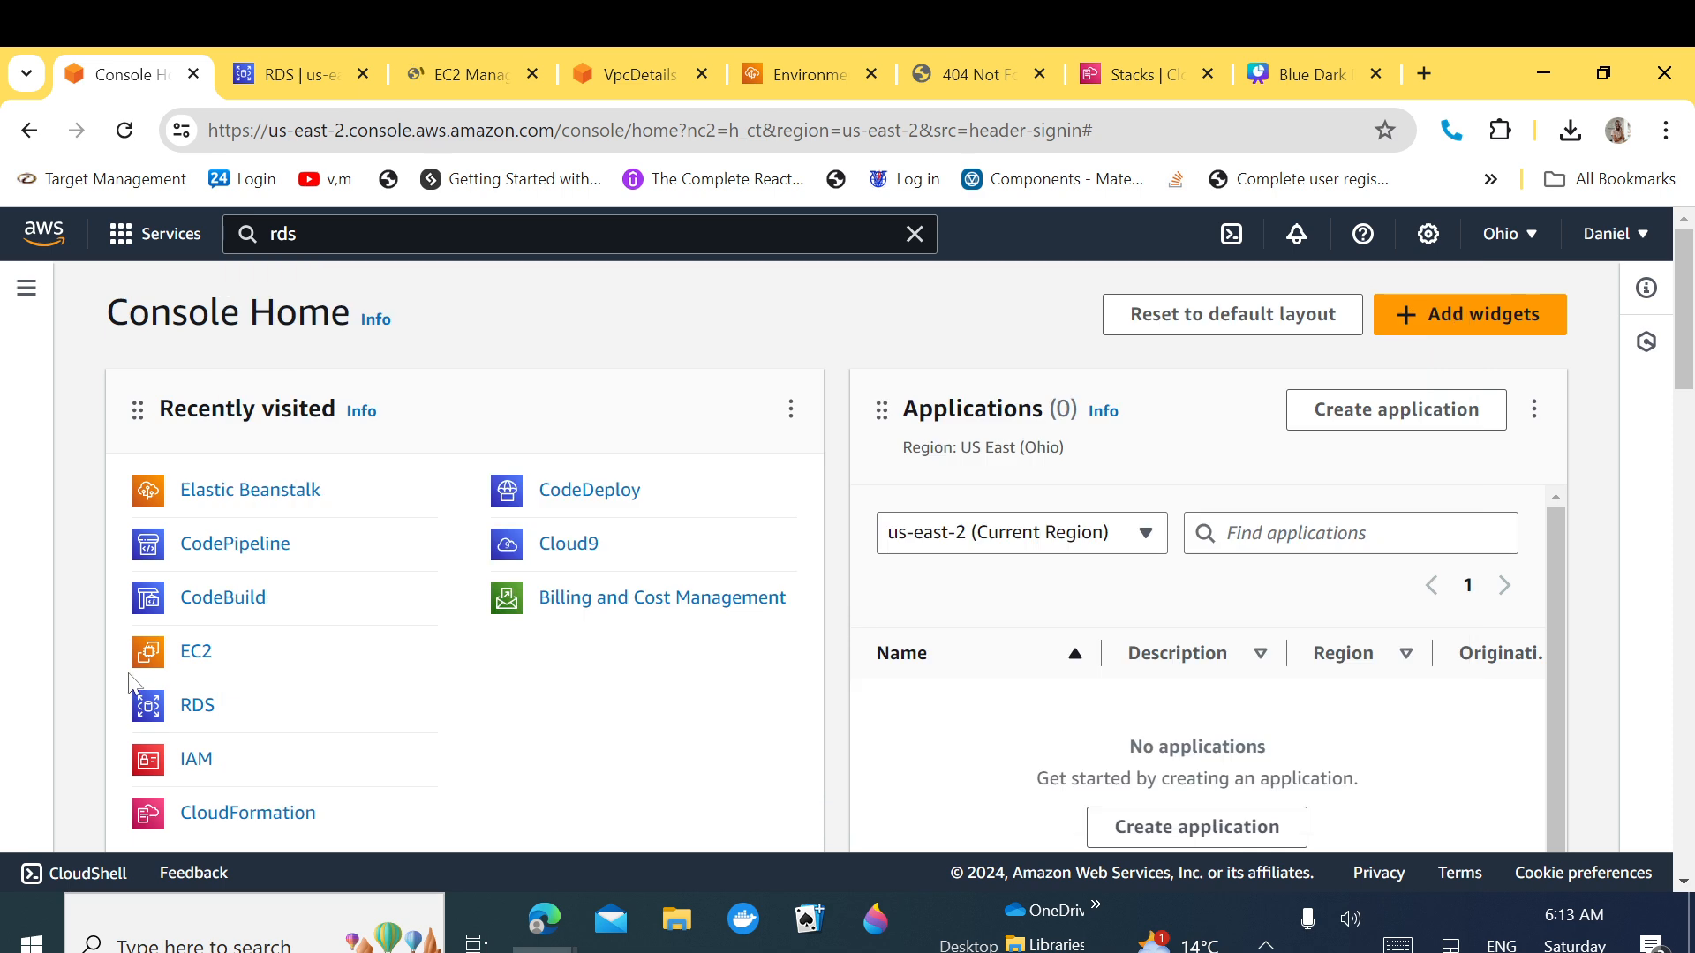
left_click(196, 659)
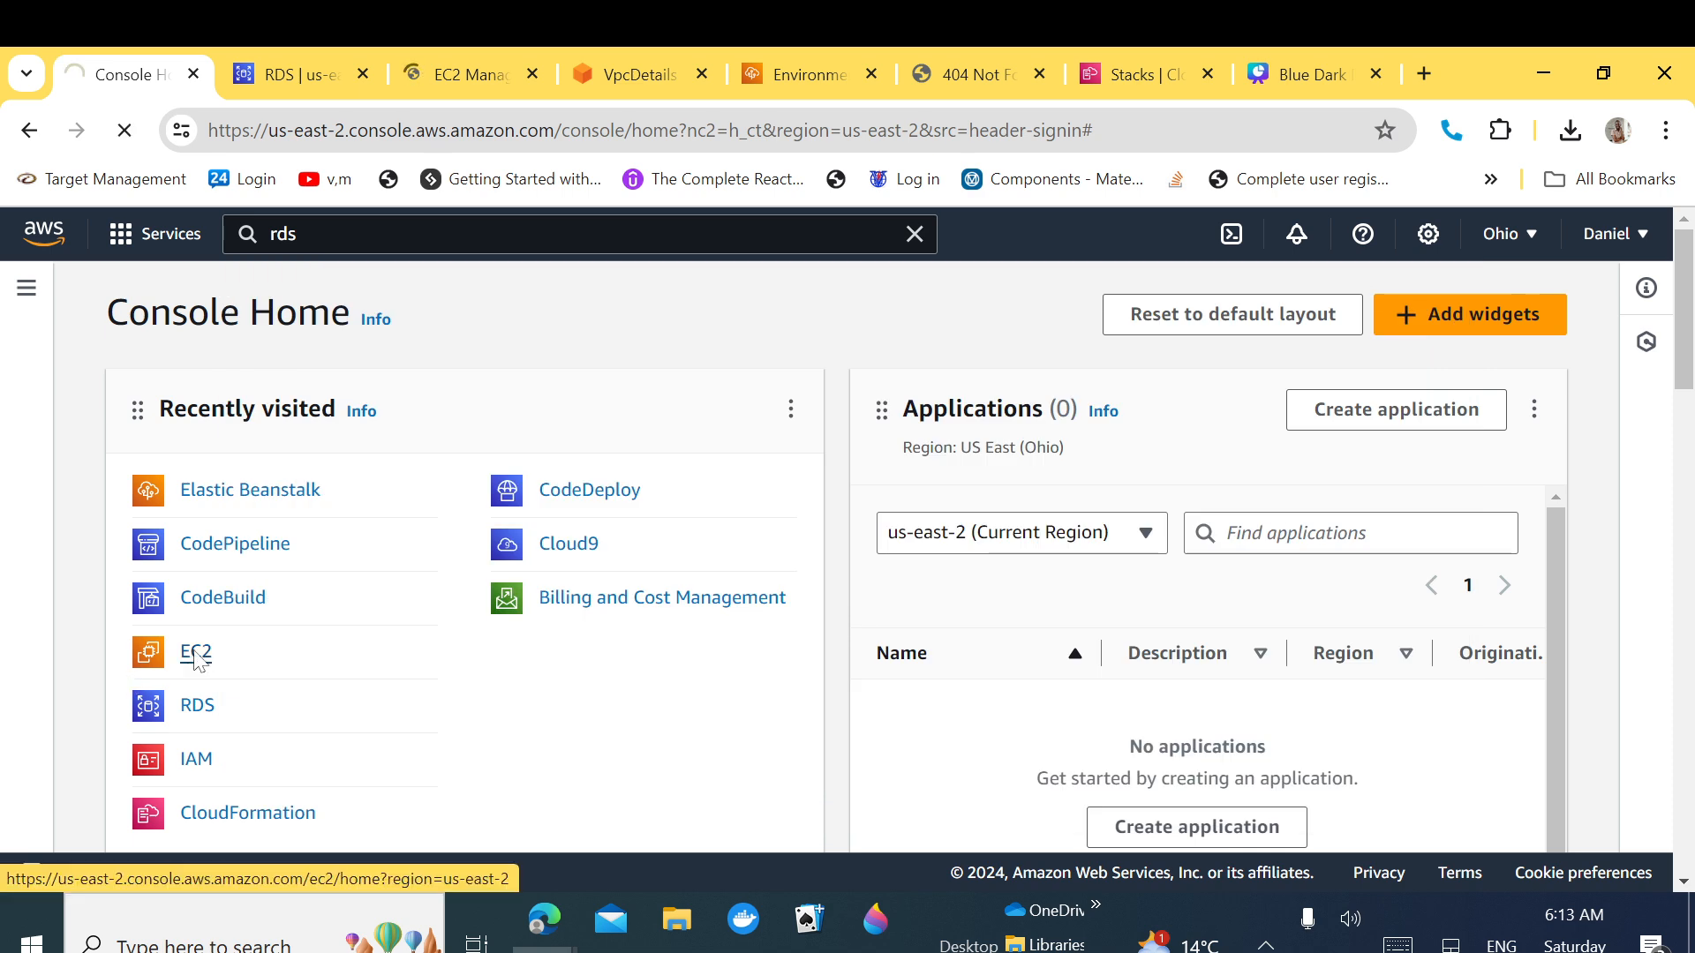
left_click(196, 653)
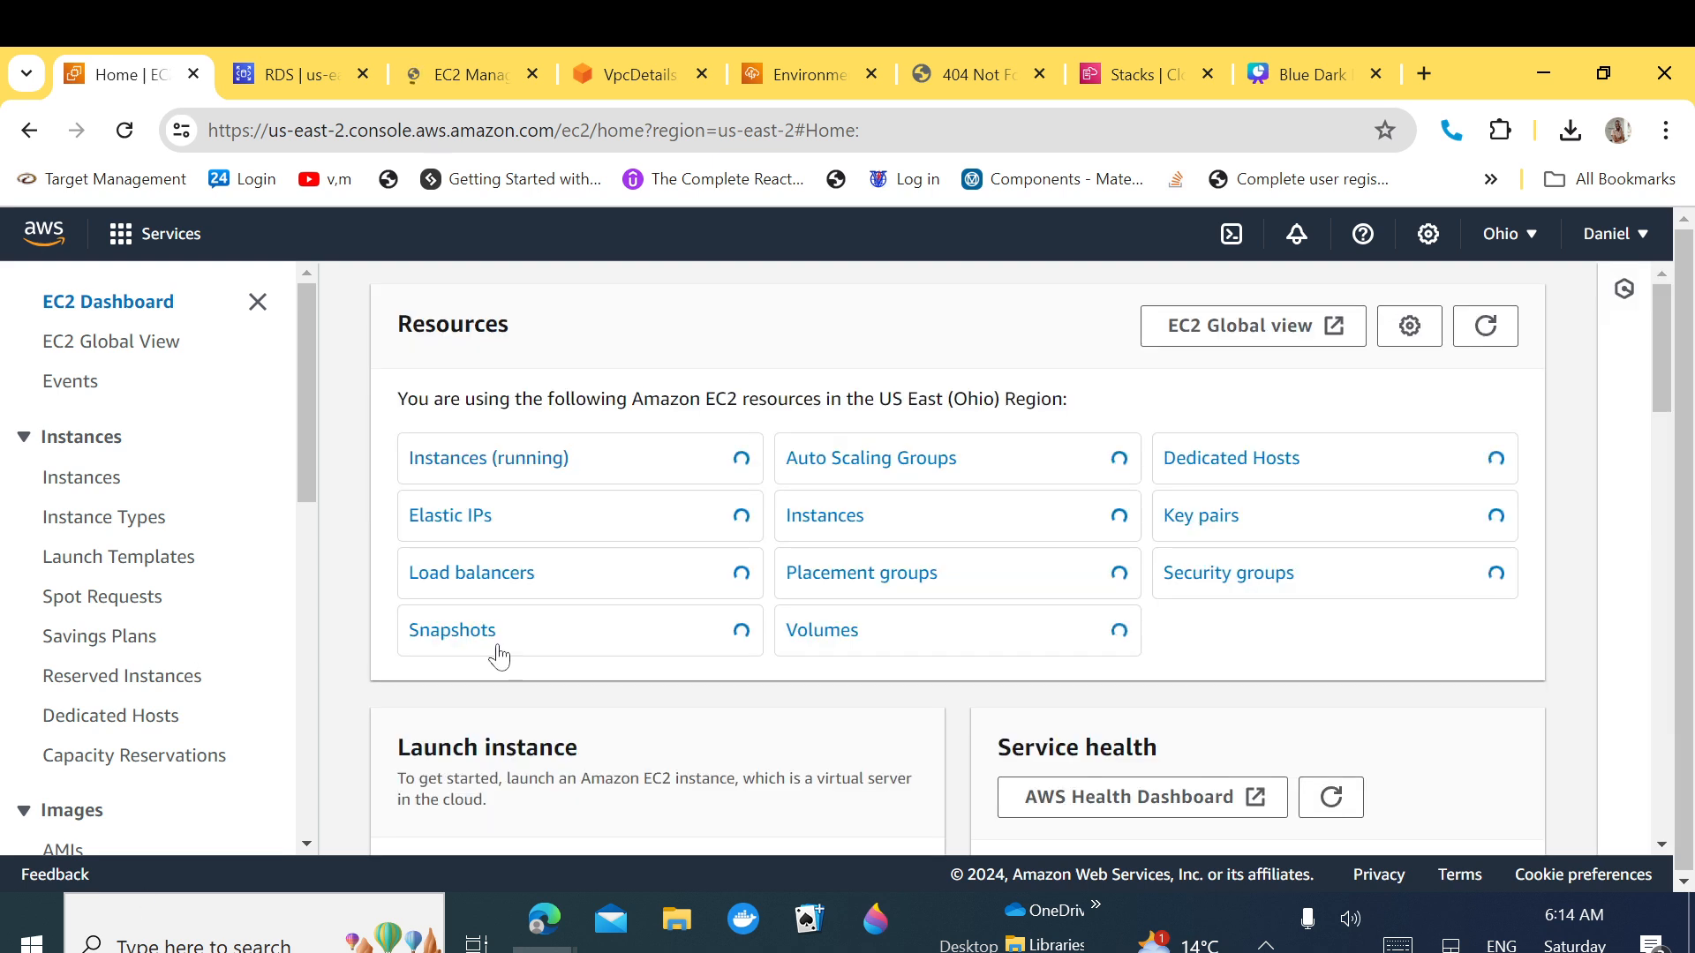
Step: List the running instances and widen the Name column to show full names
left_click(483, 467)
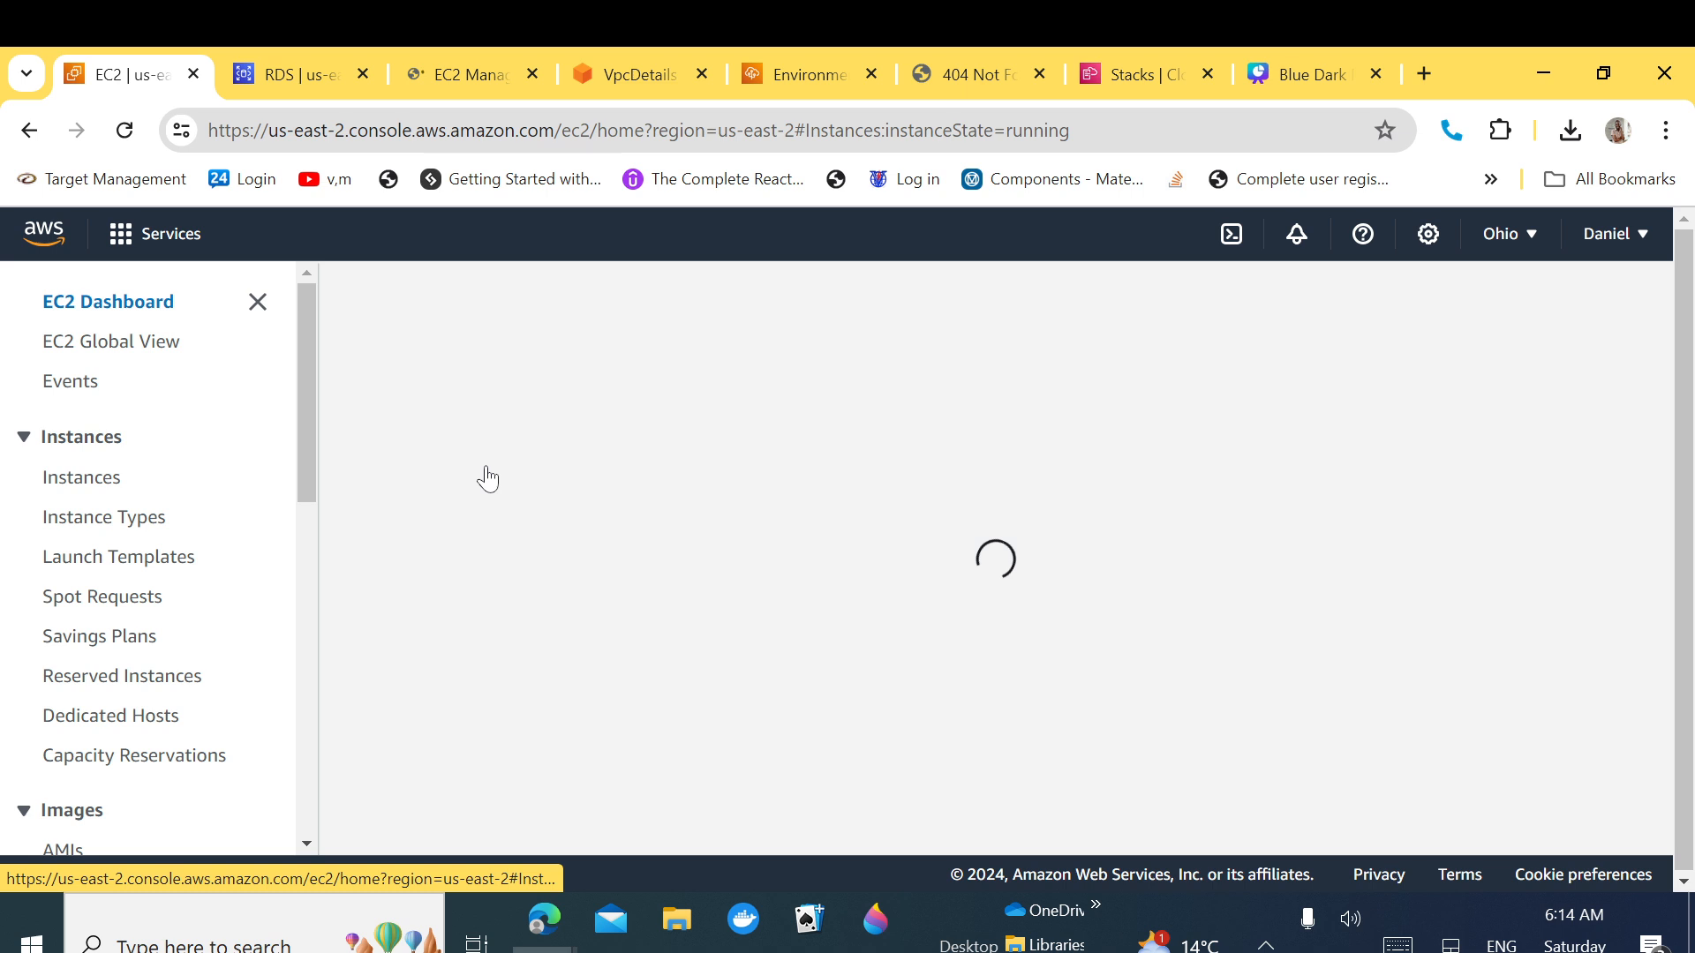
left_click(451, 69)
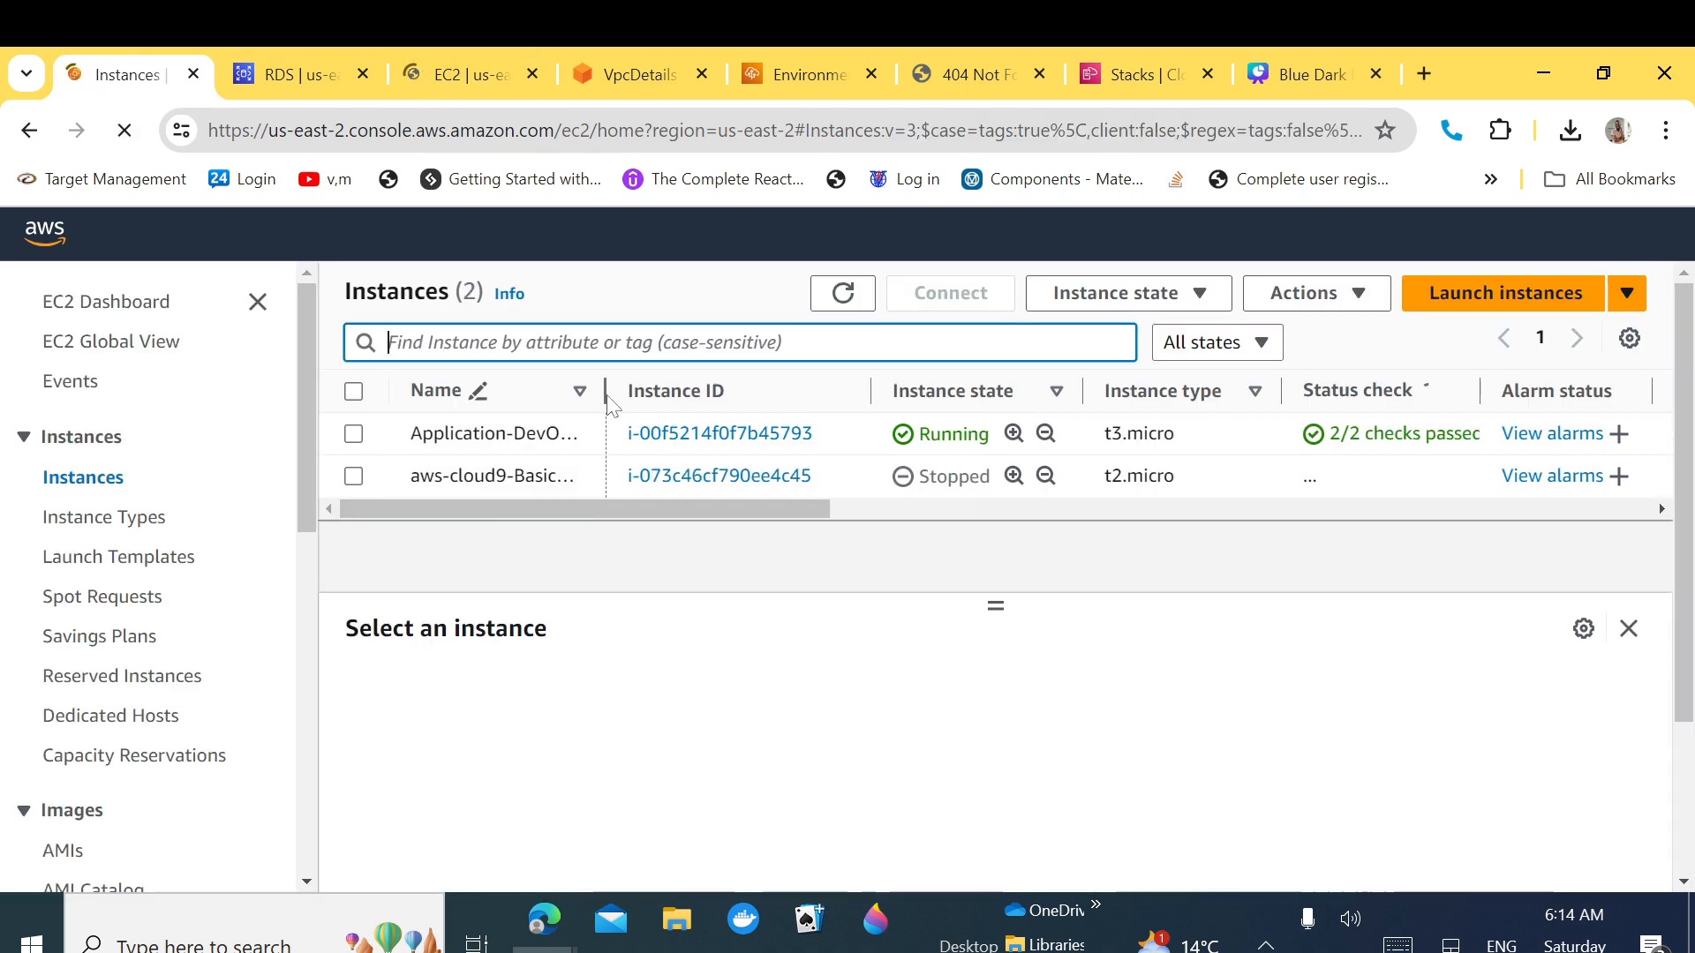
left_click_drag(608, 397, 671, 404)
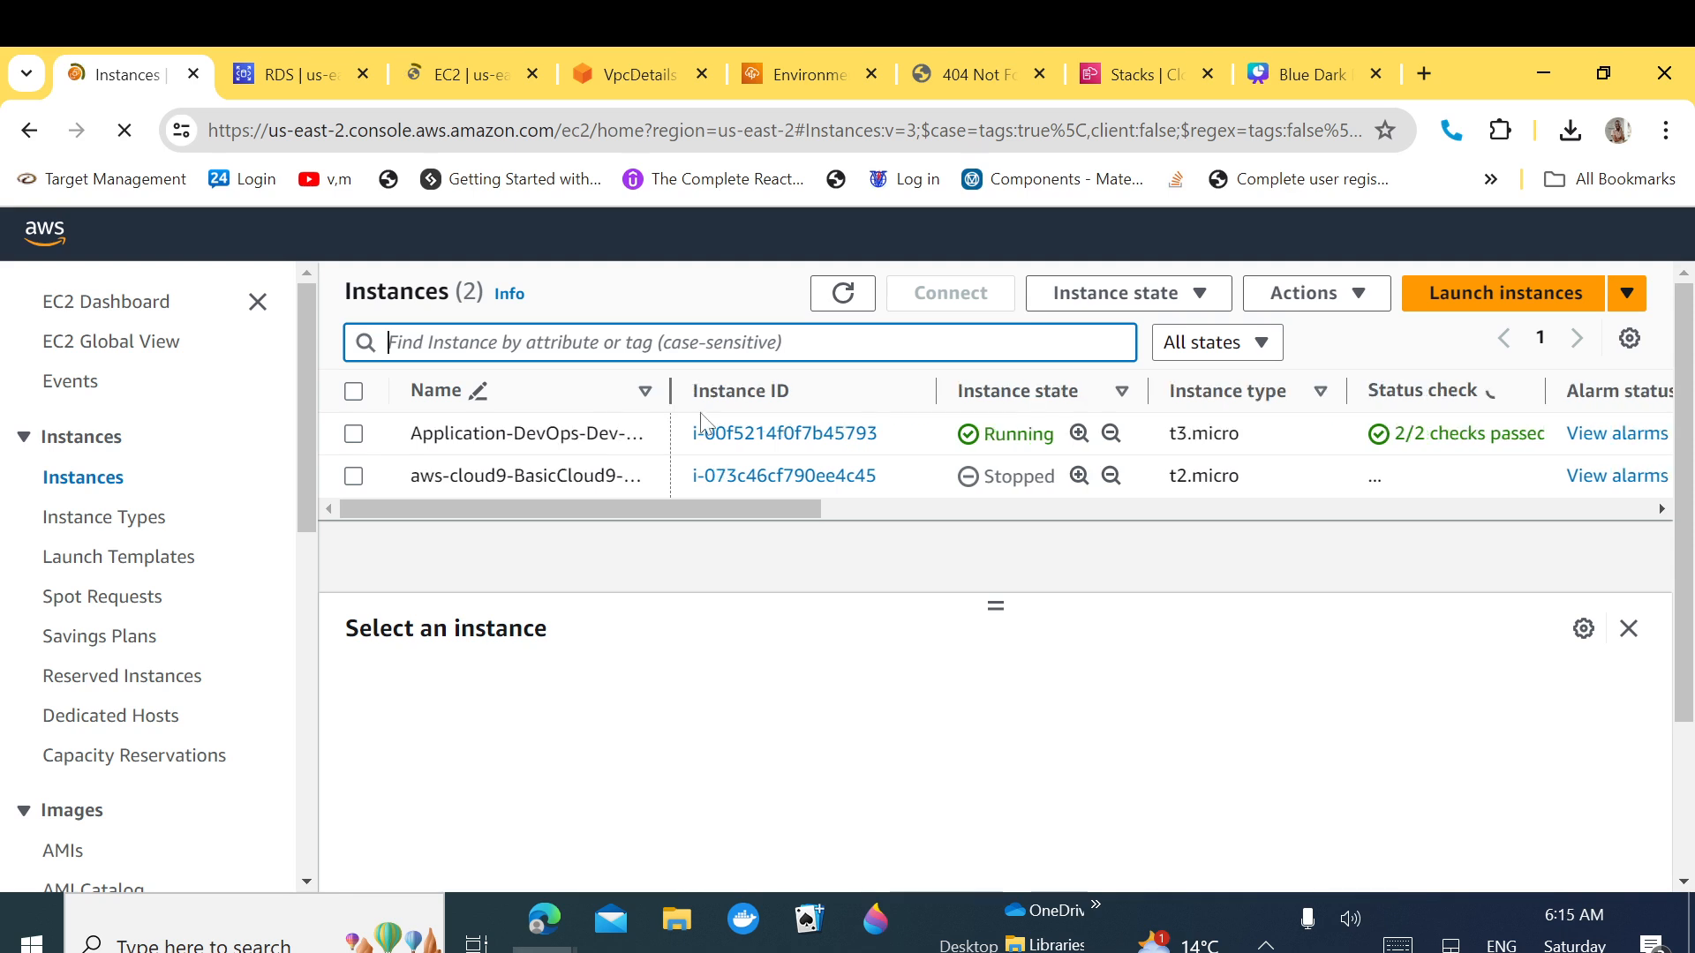
left_click_drag(701, 415, 714, 419)
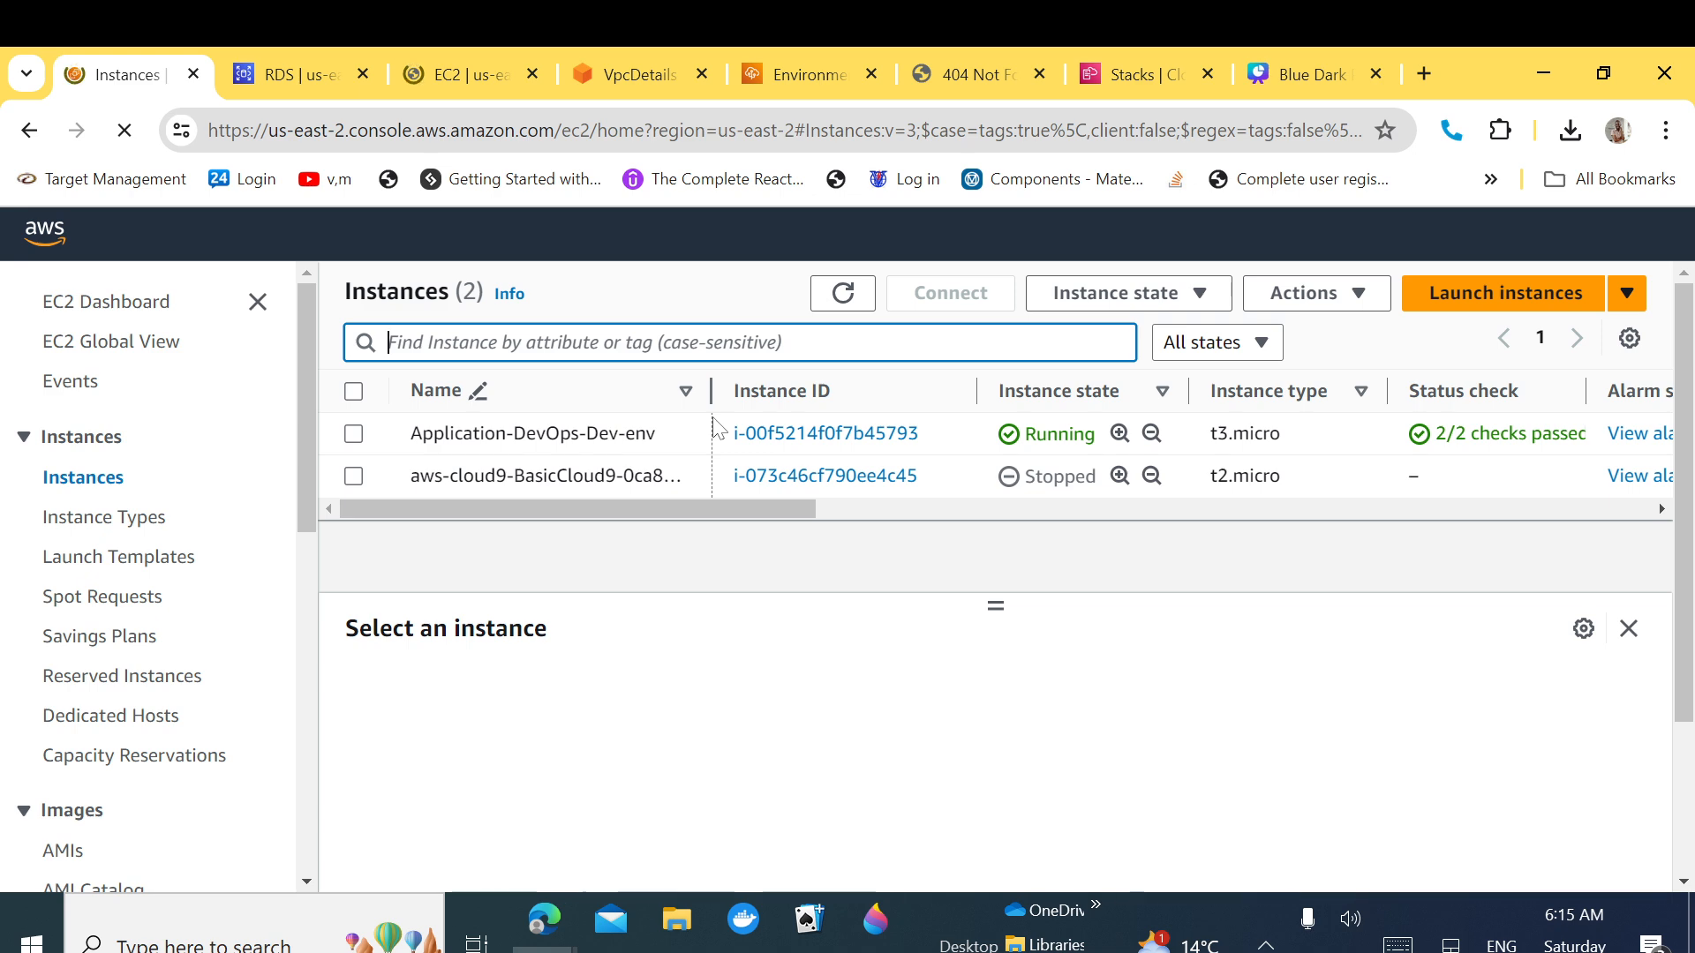
Step: Select Application-DevOps-Dev-env and view its Security details showing AWSEBSecurityGroup
left_click(354, 434)
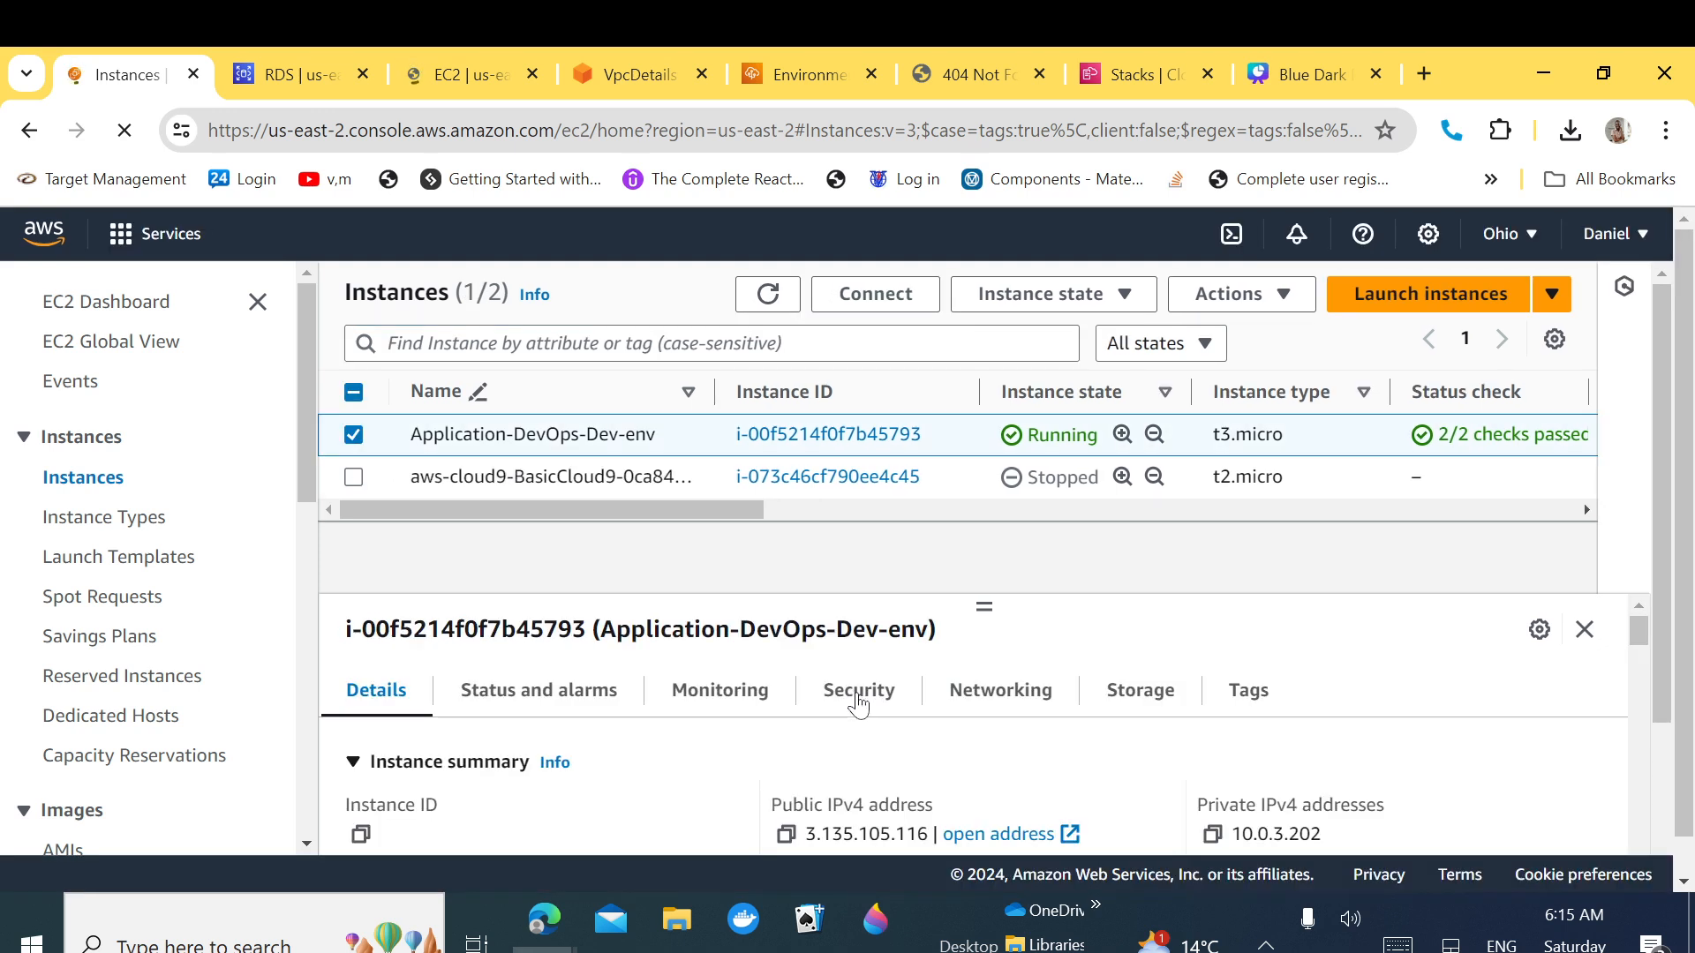
left_click(858, 698)
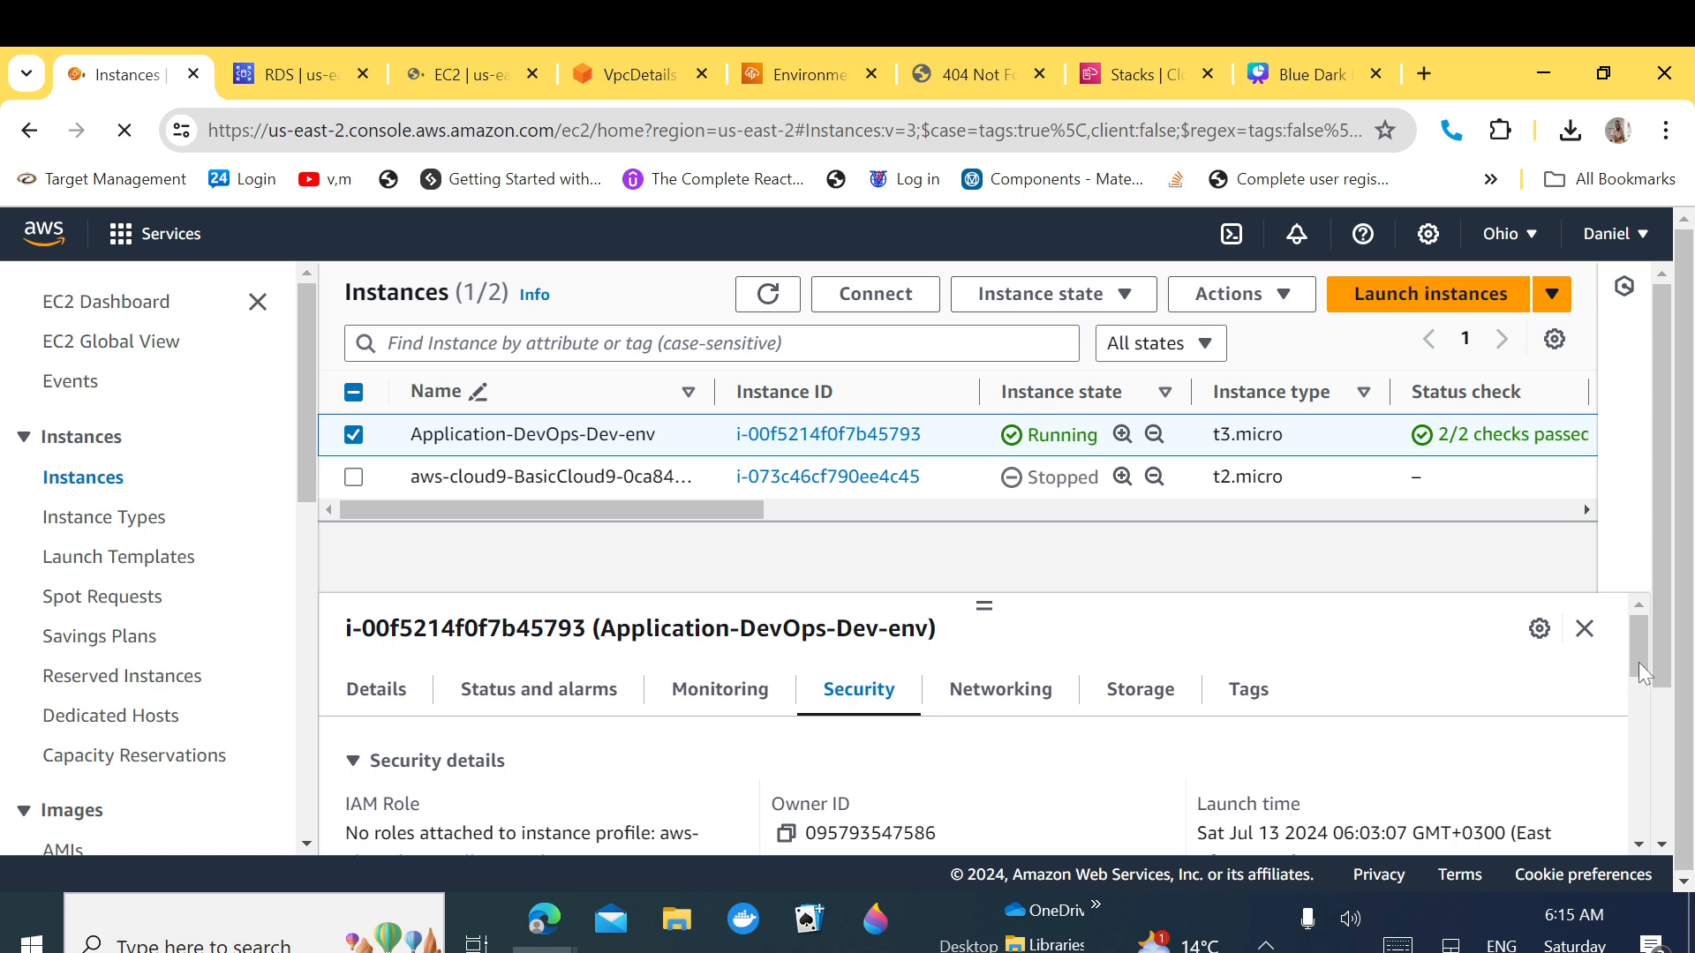
scroll(1639, 659, "down", 1)
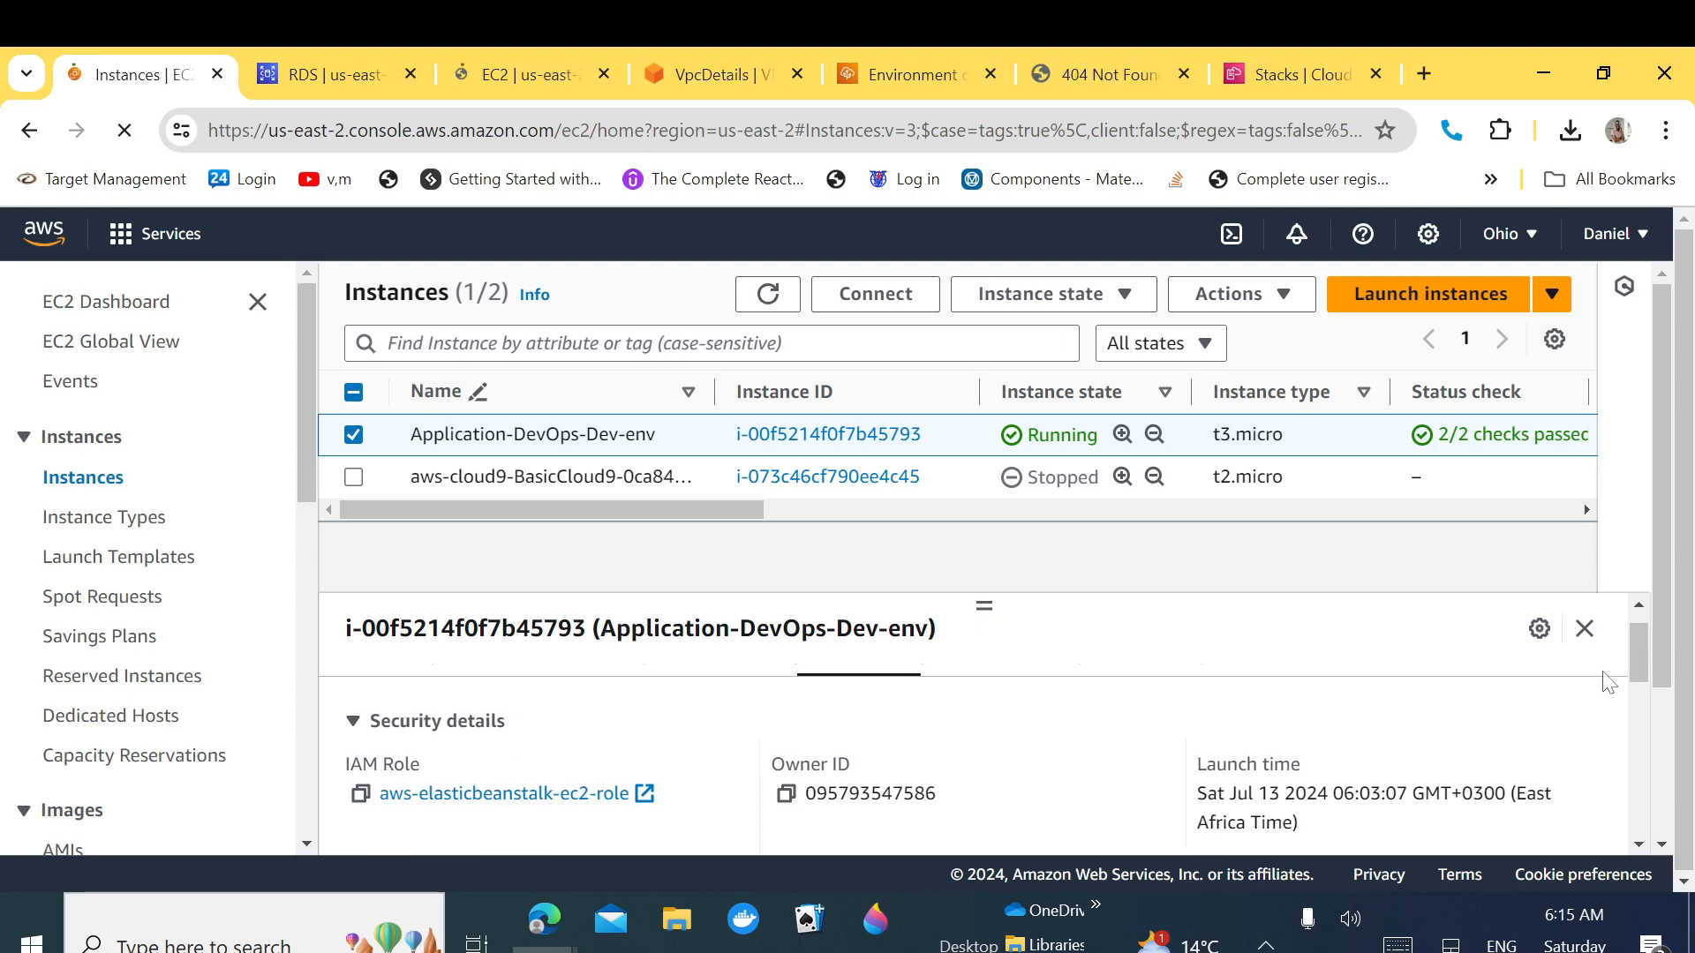
left_click_drag(1635, 660, 1640, 702)
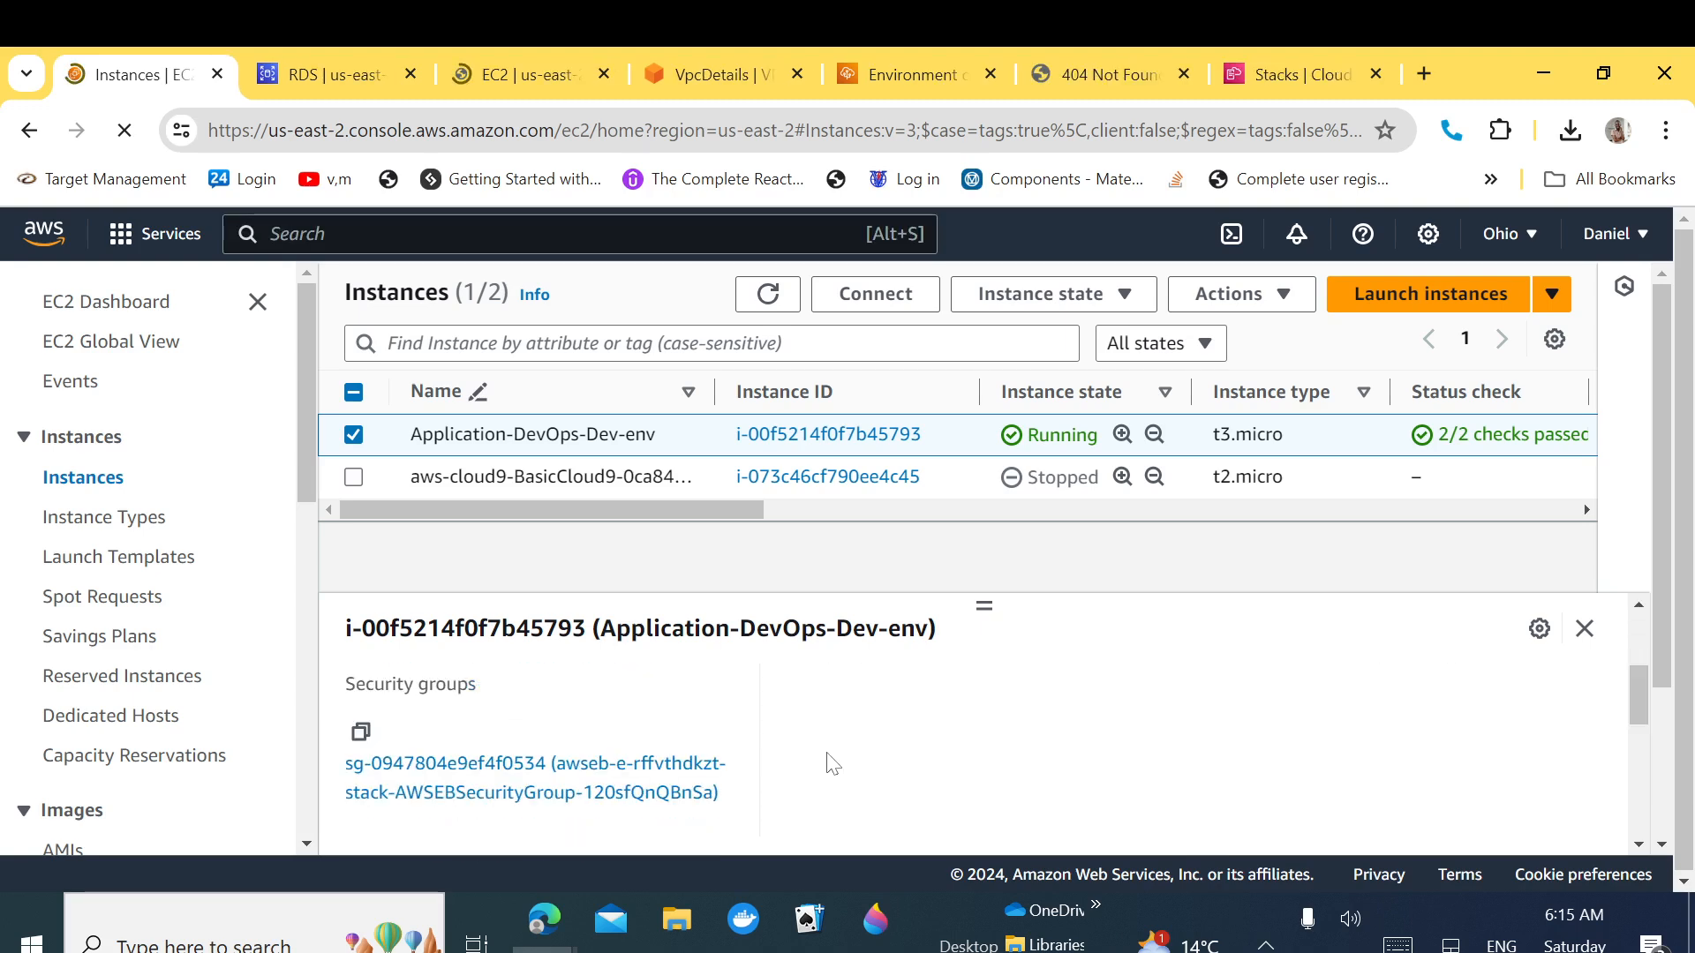
left_click_drag(524, 813, 509, 801)
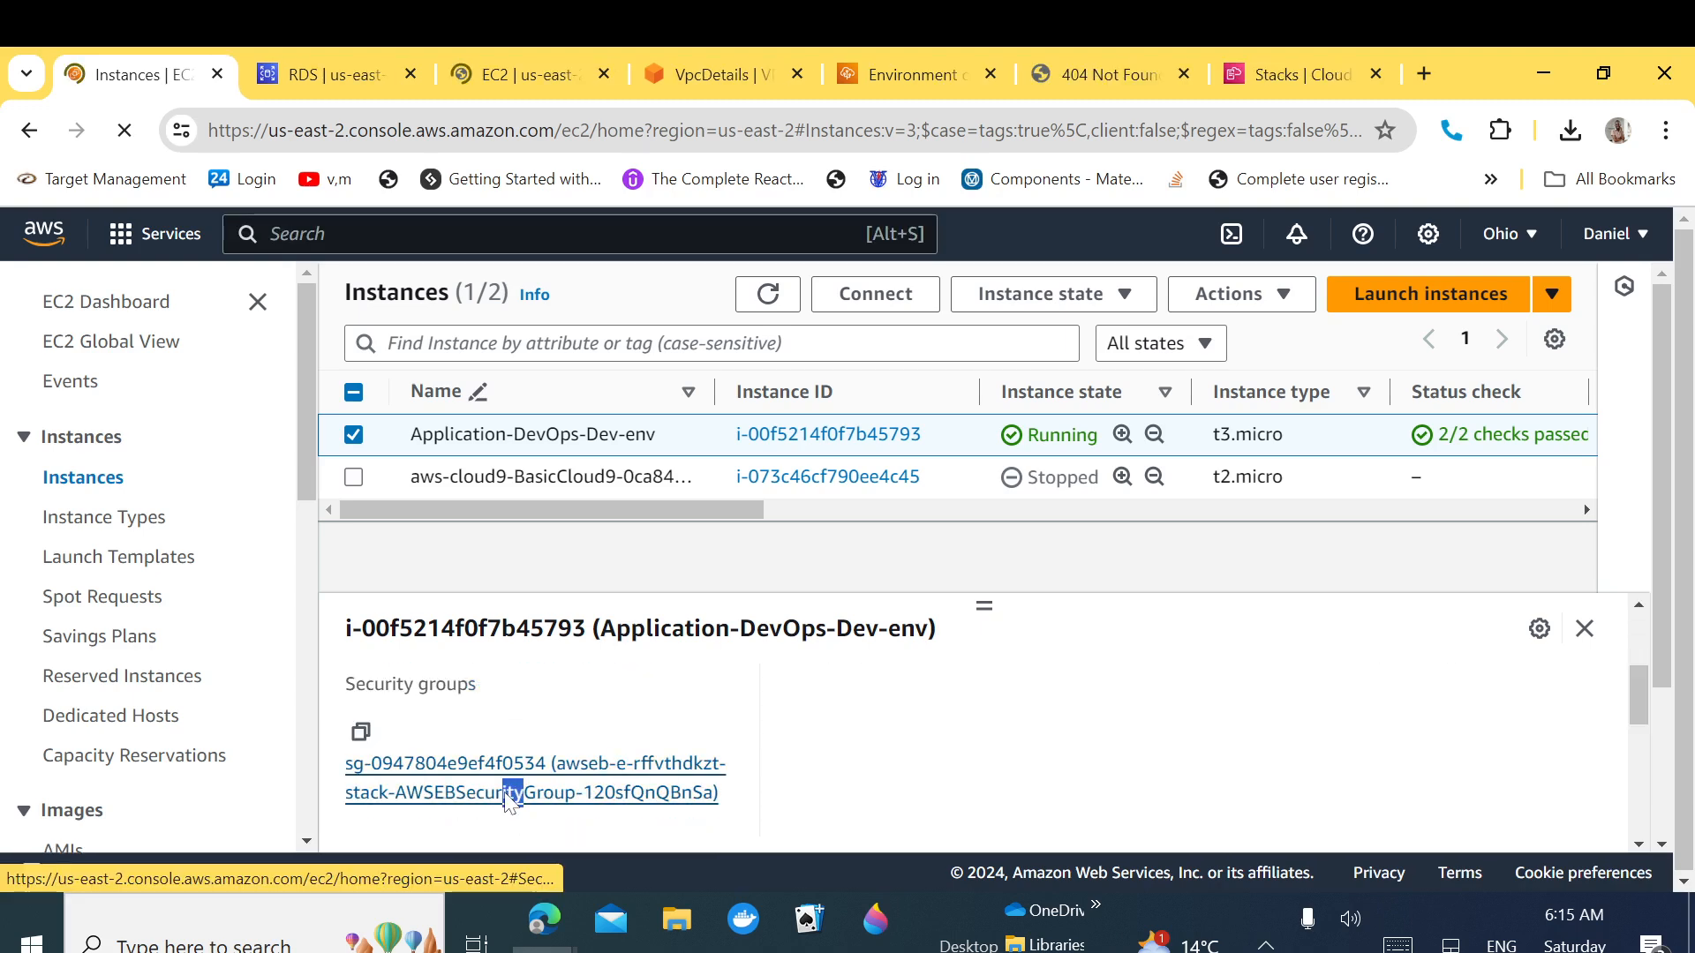
Step: Open the AWSEBSecurityGroup page and begin editing its inbound rules
left_click(509, 801)
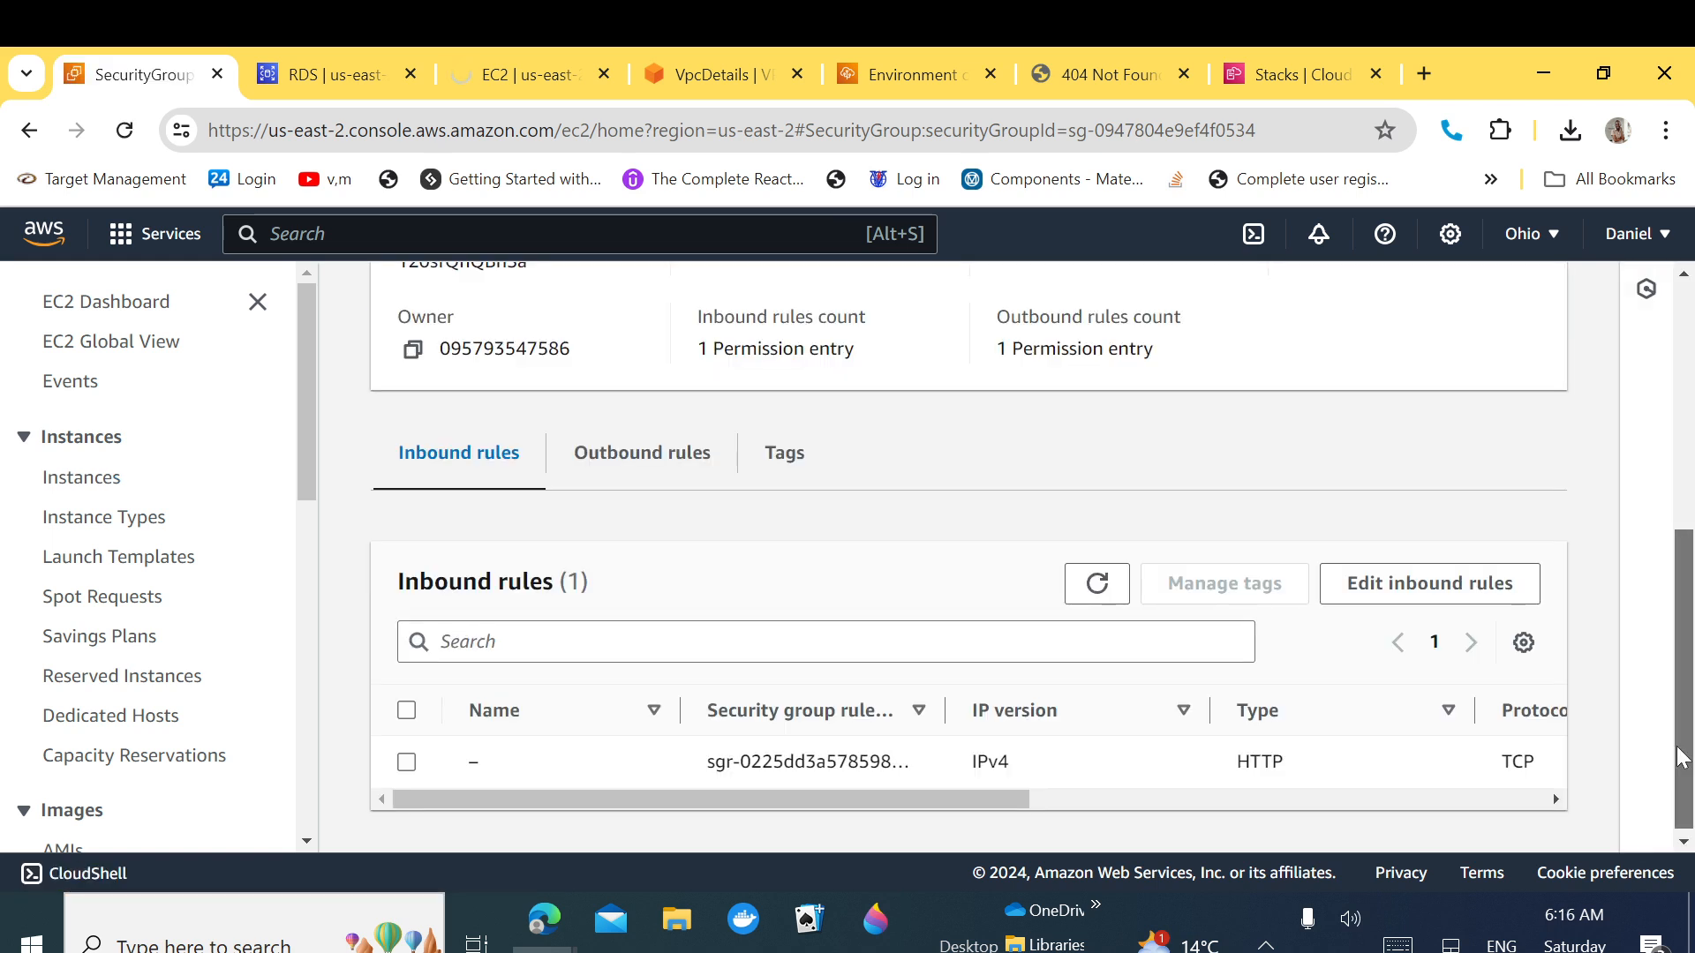
left_click_drag(1677, 748, 1677, 752)
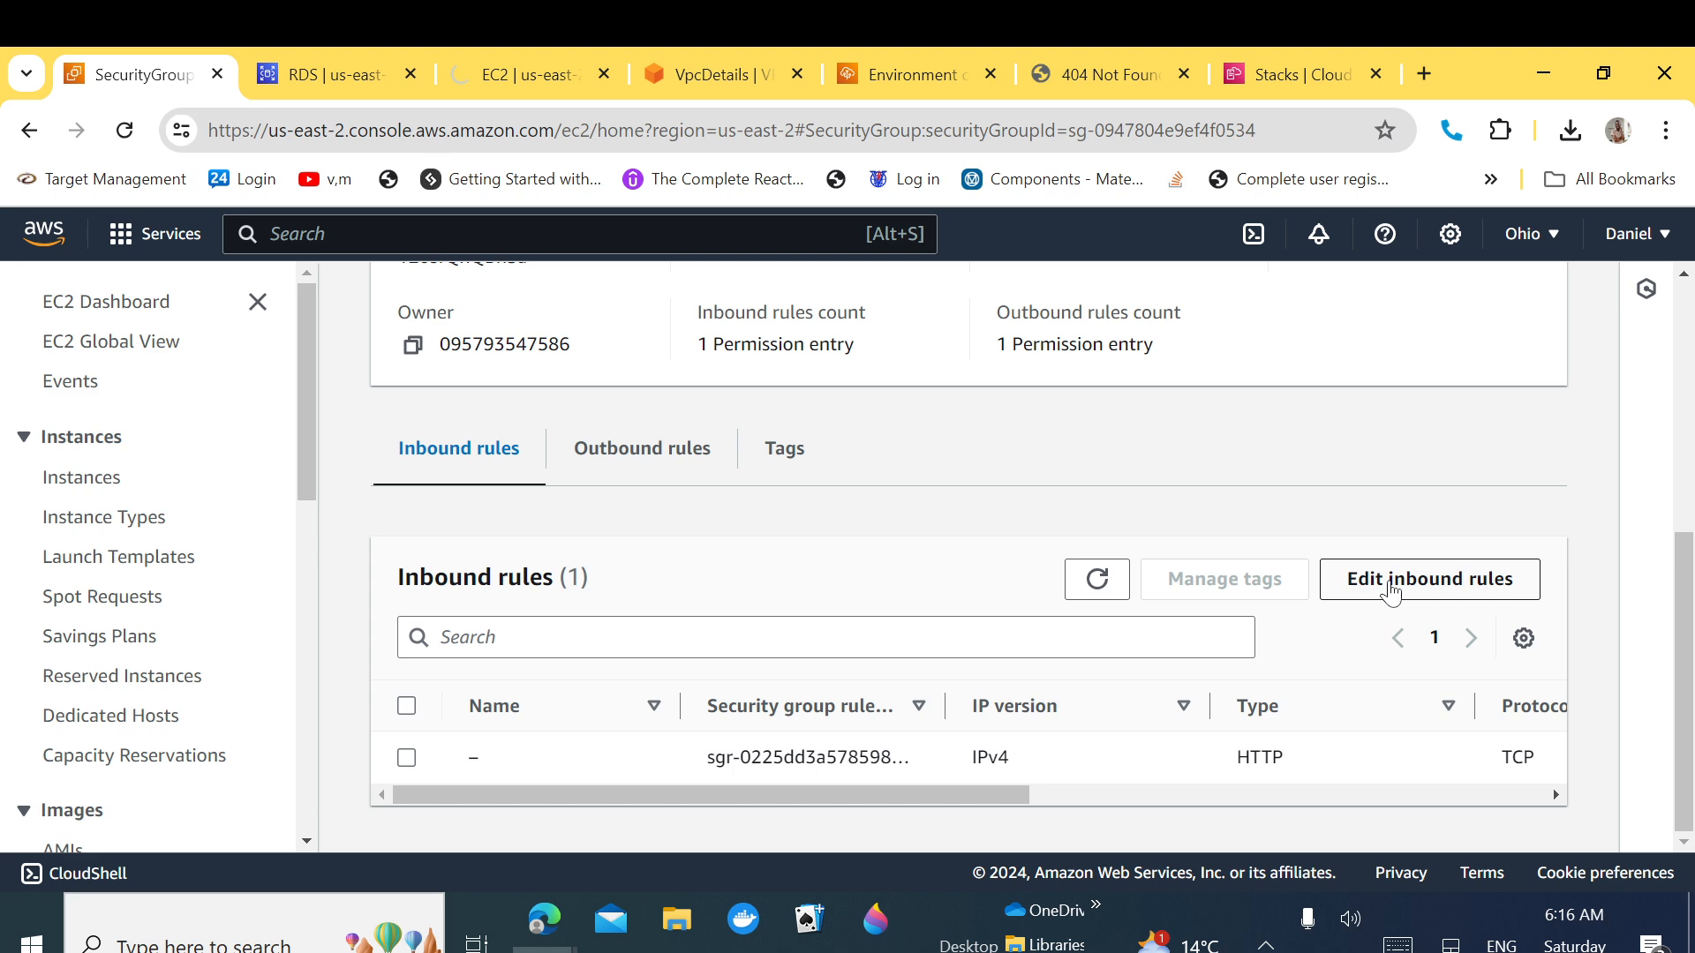
left_click(1390, 590)
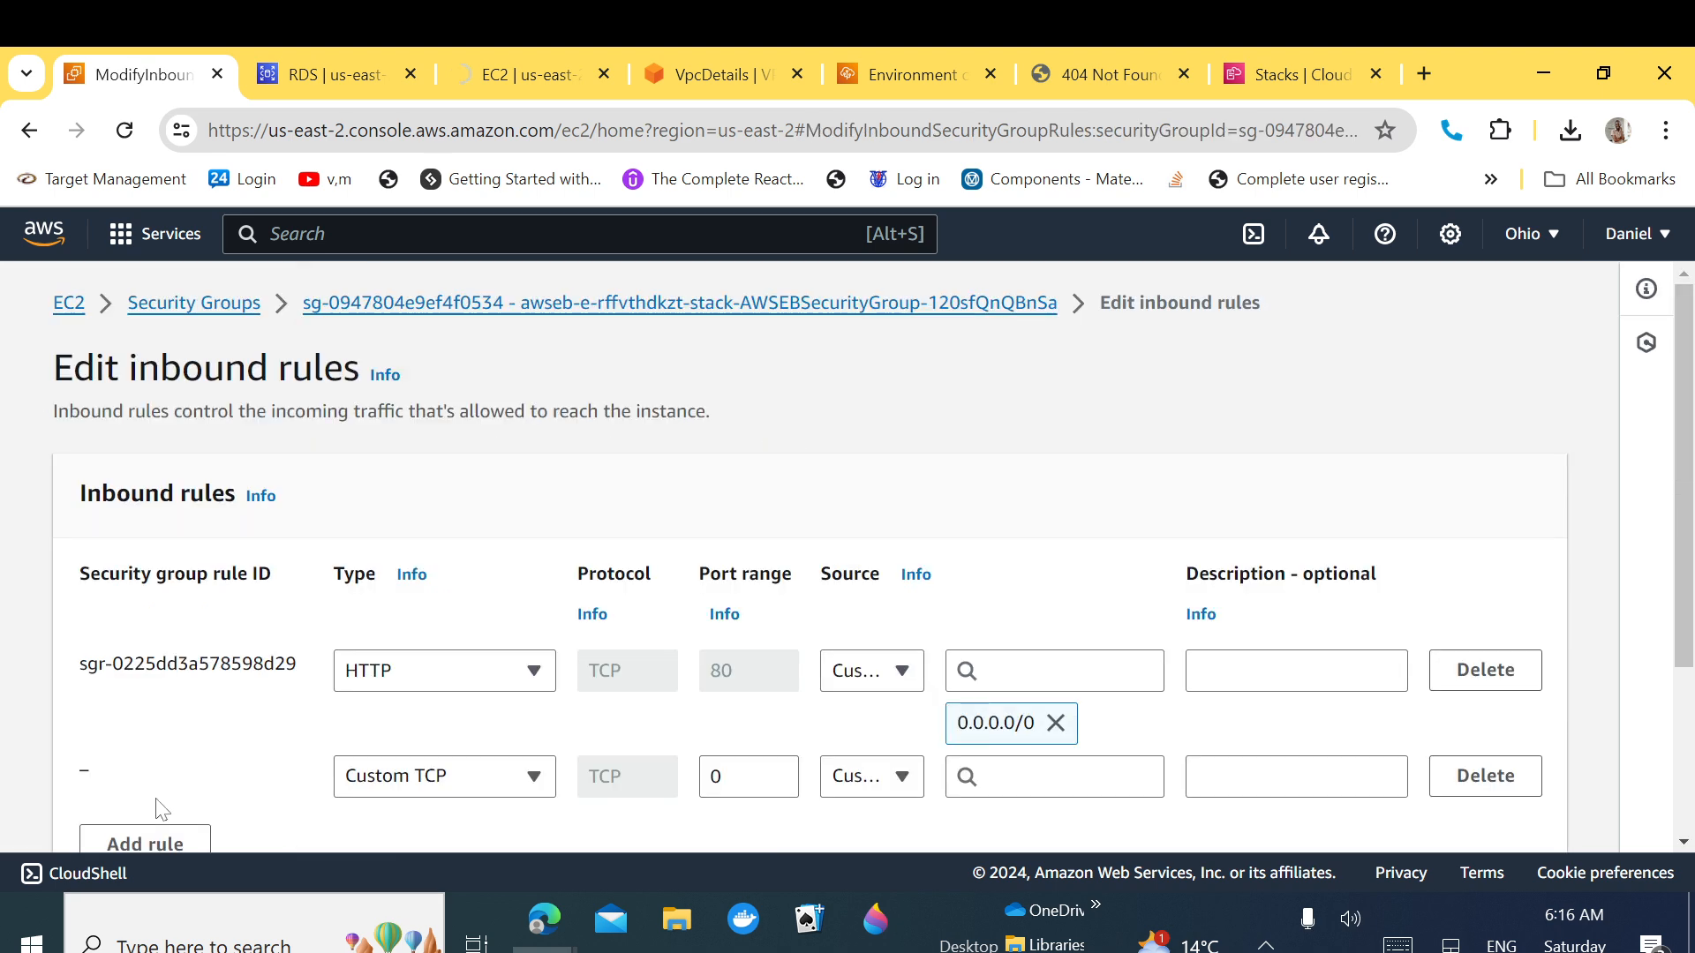
Step: Add an SSH rule on port 22 from Anywhere-IPv4 (0.0.0.0/0) and save the inbound rules
left_click(415, 777)
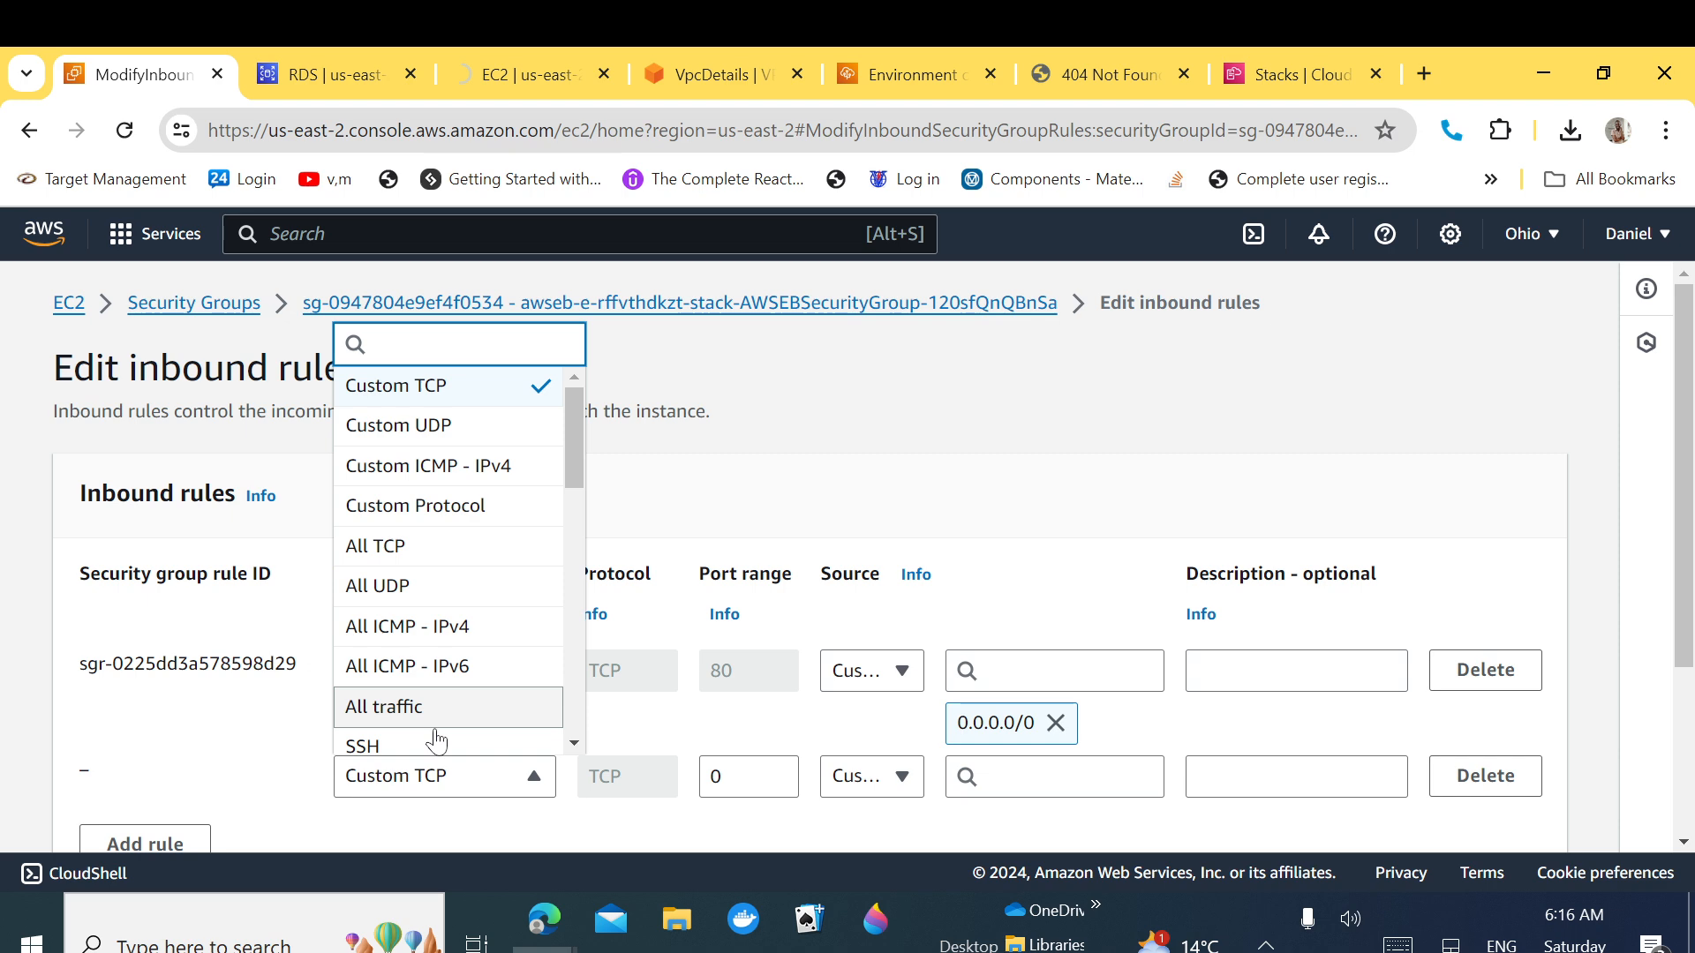
left_click(436, 744)
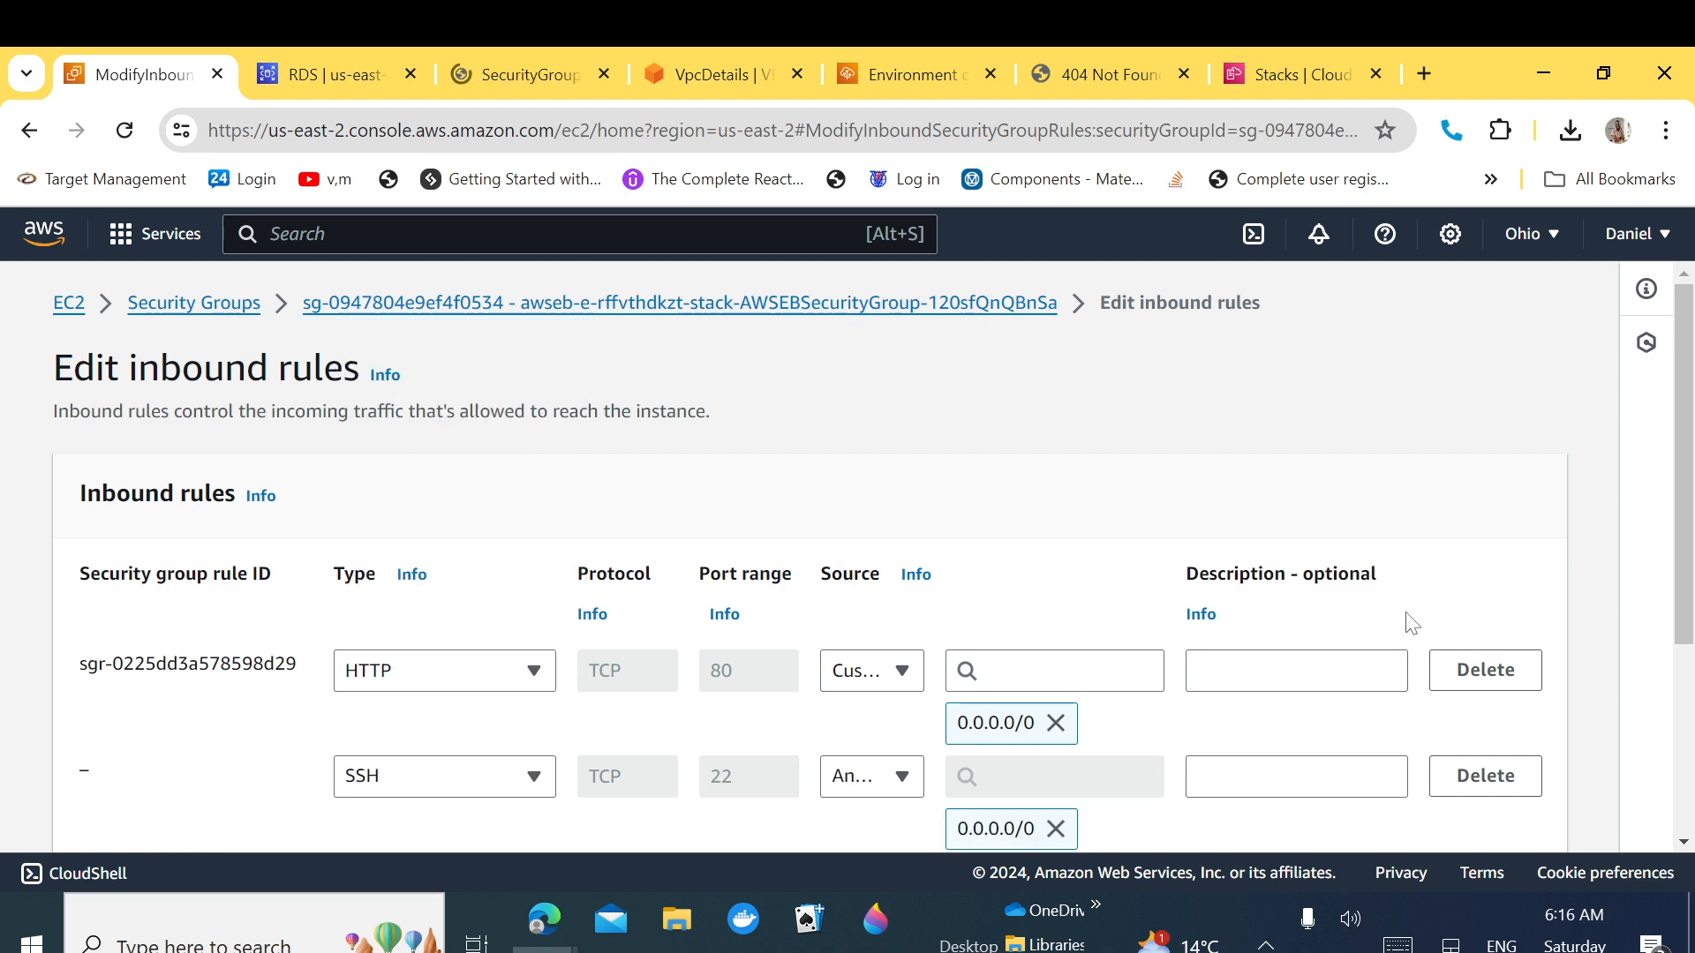
left_click_drag(1684, 587, 1684, 654)
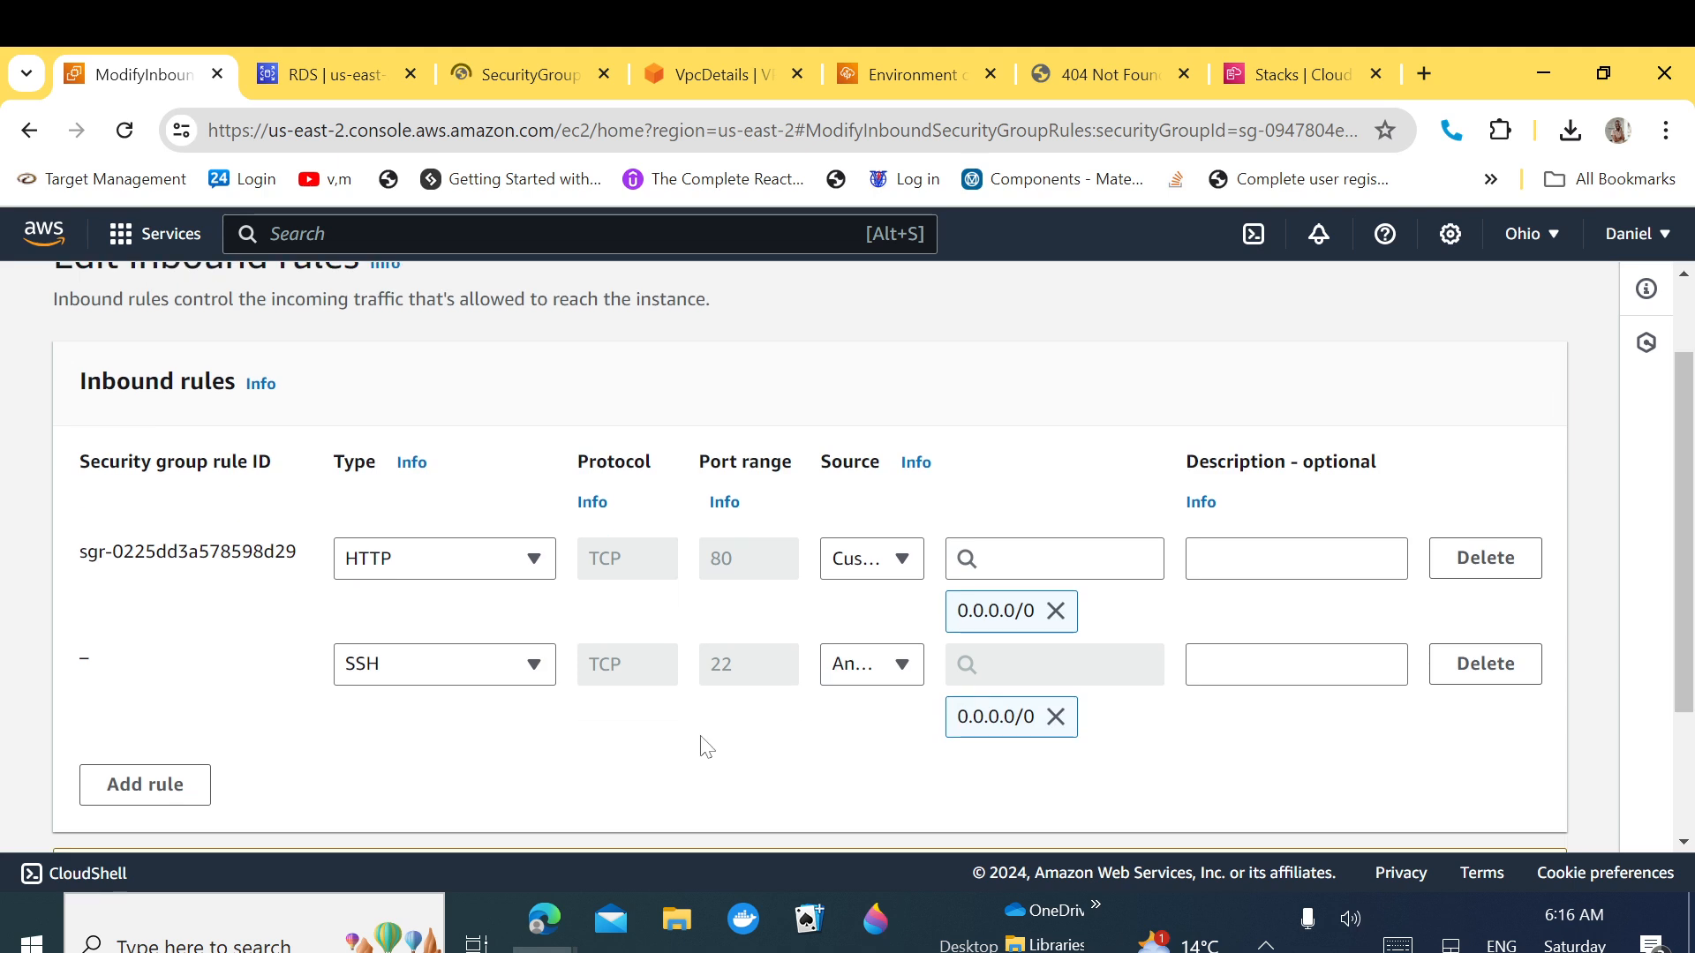
left_click_drag(1686, 654, 1685, 714)
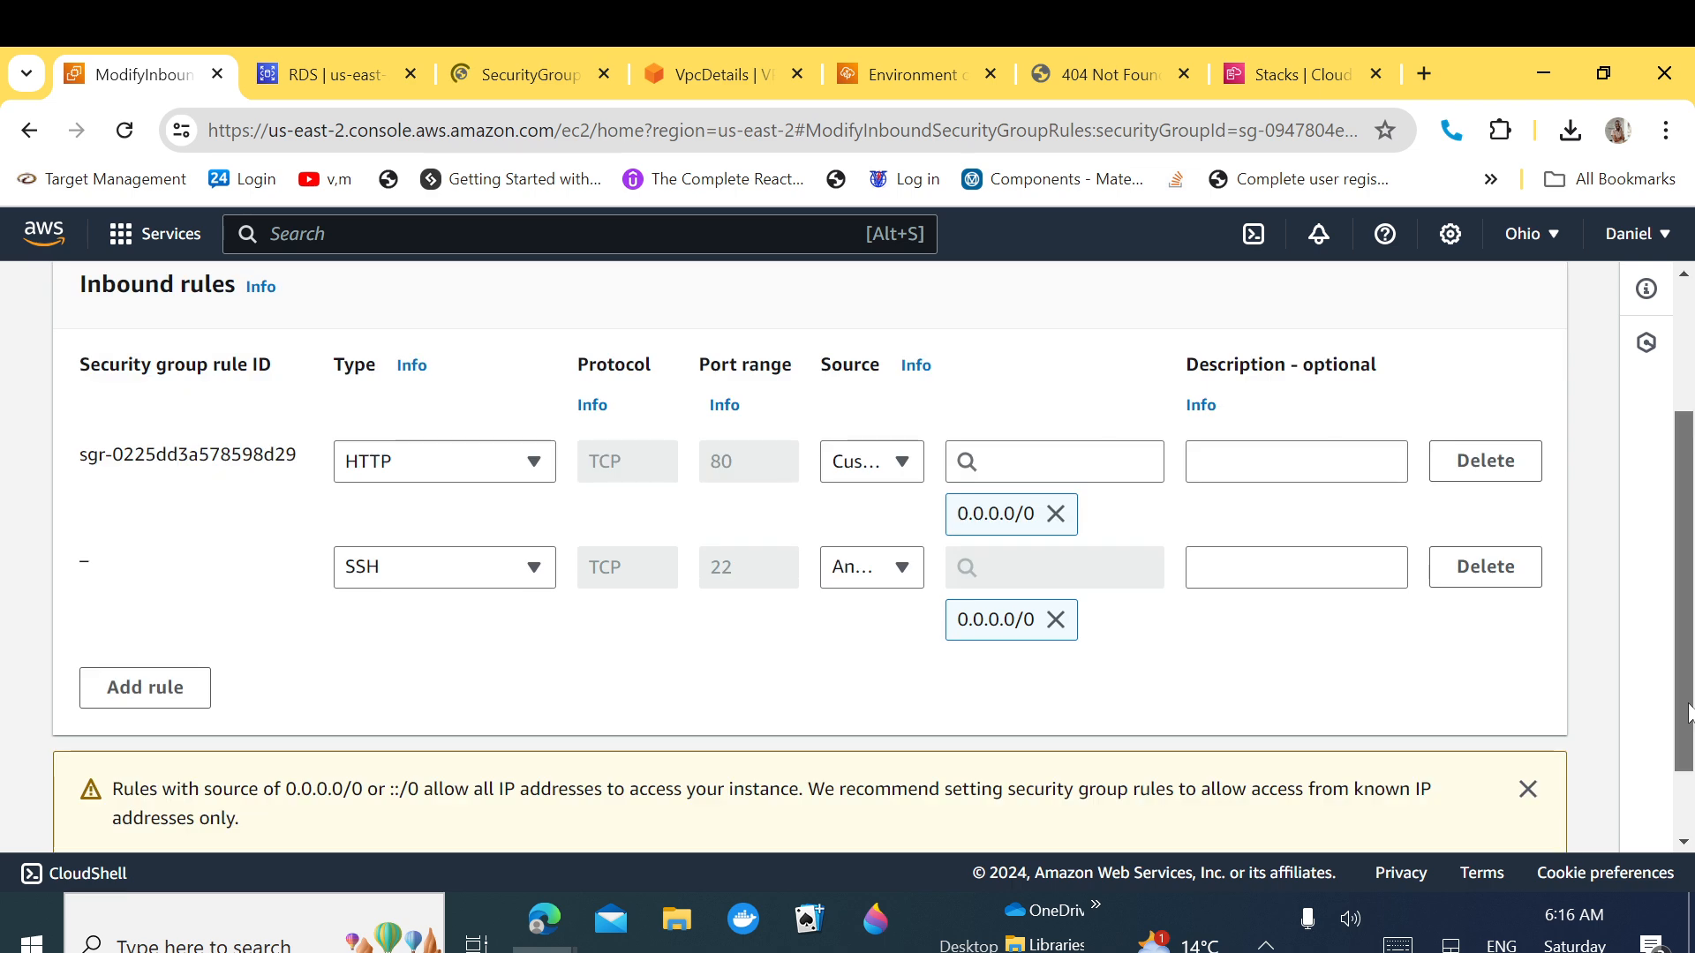
left_click(1528, 789)
left_click(902, 598)
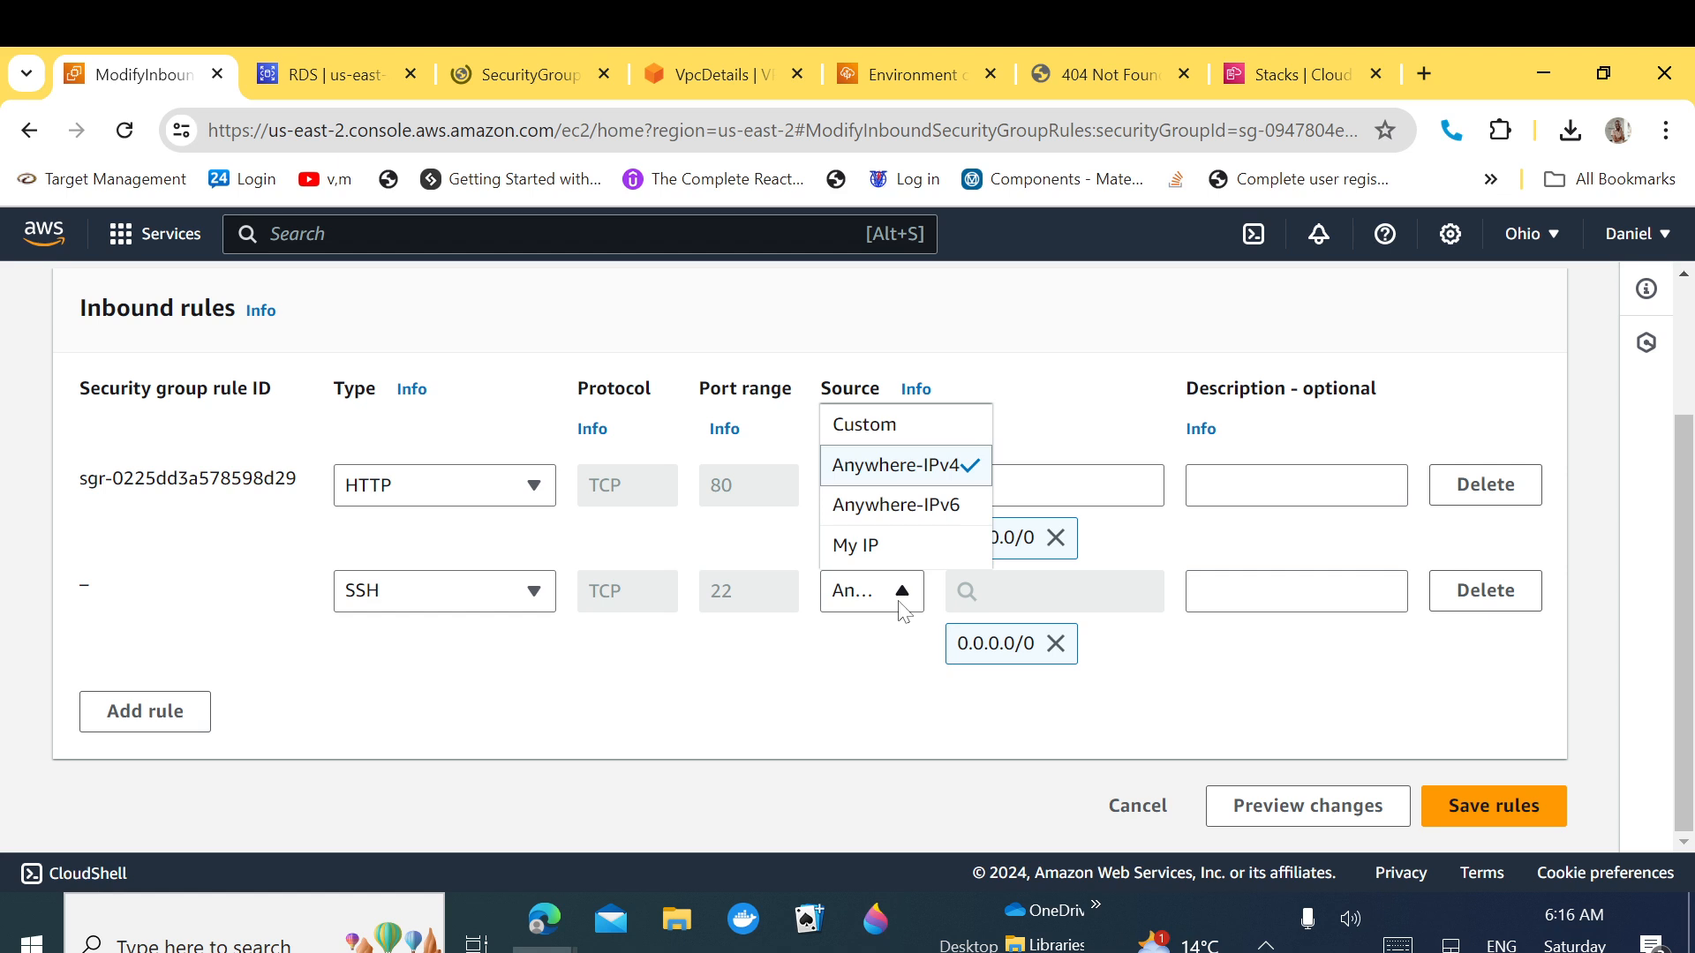
left_click(1543, 821)
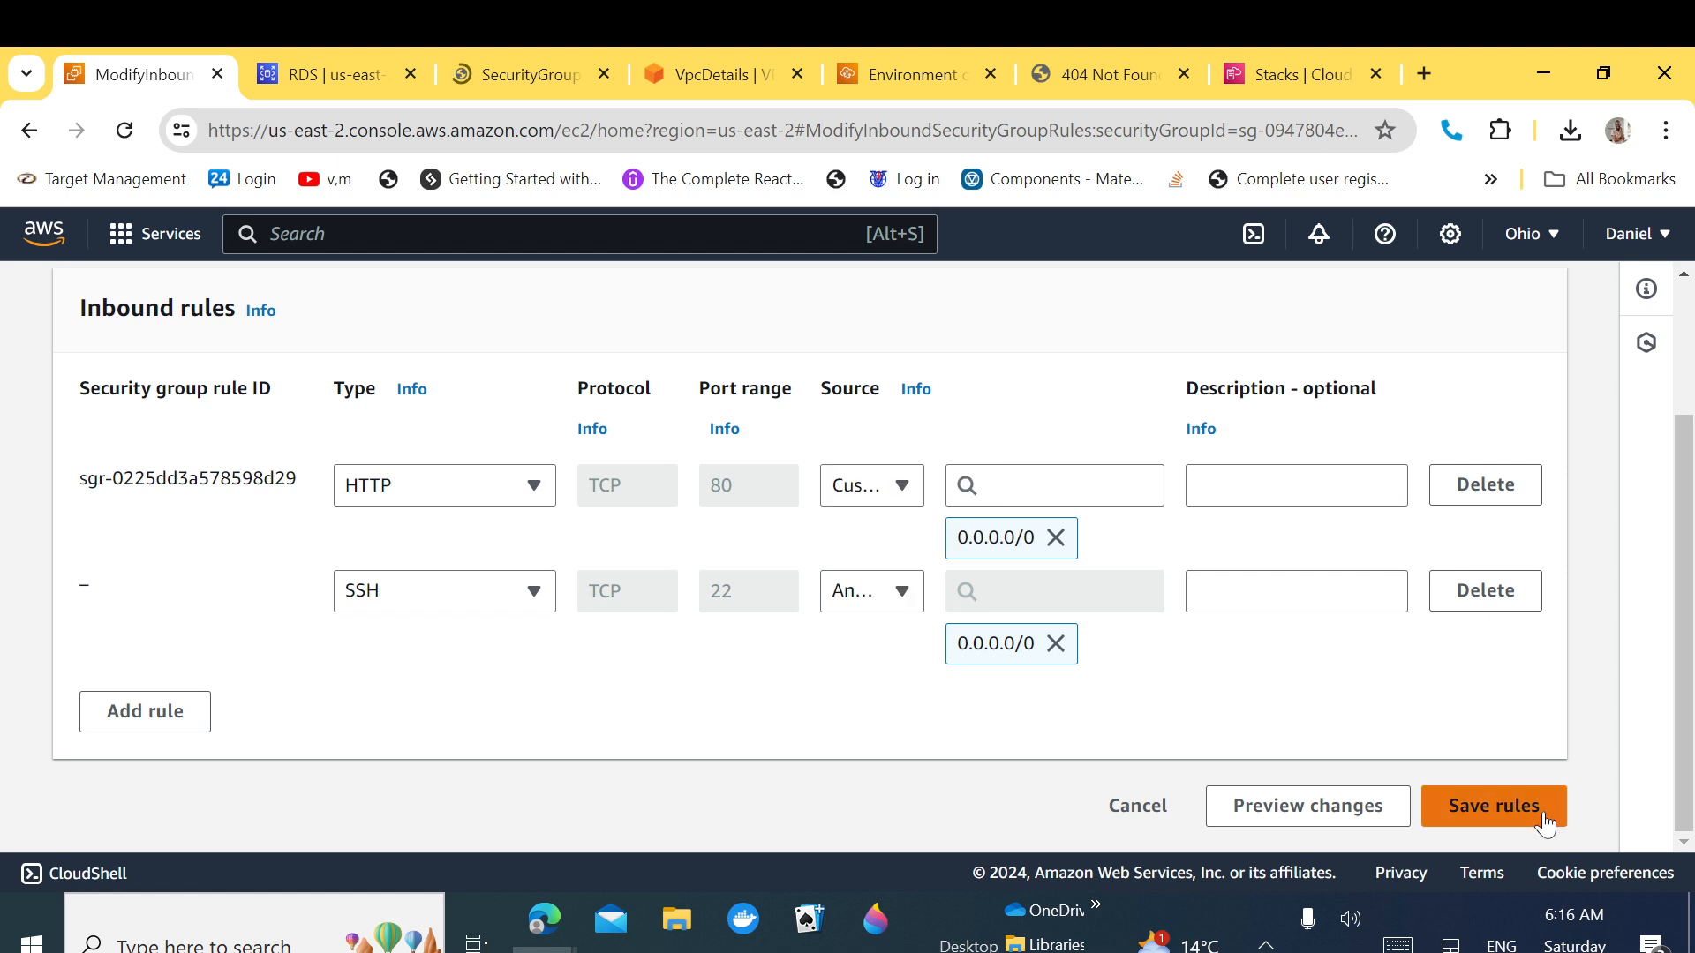
left_click(1543, 821)
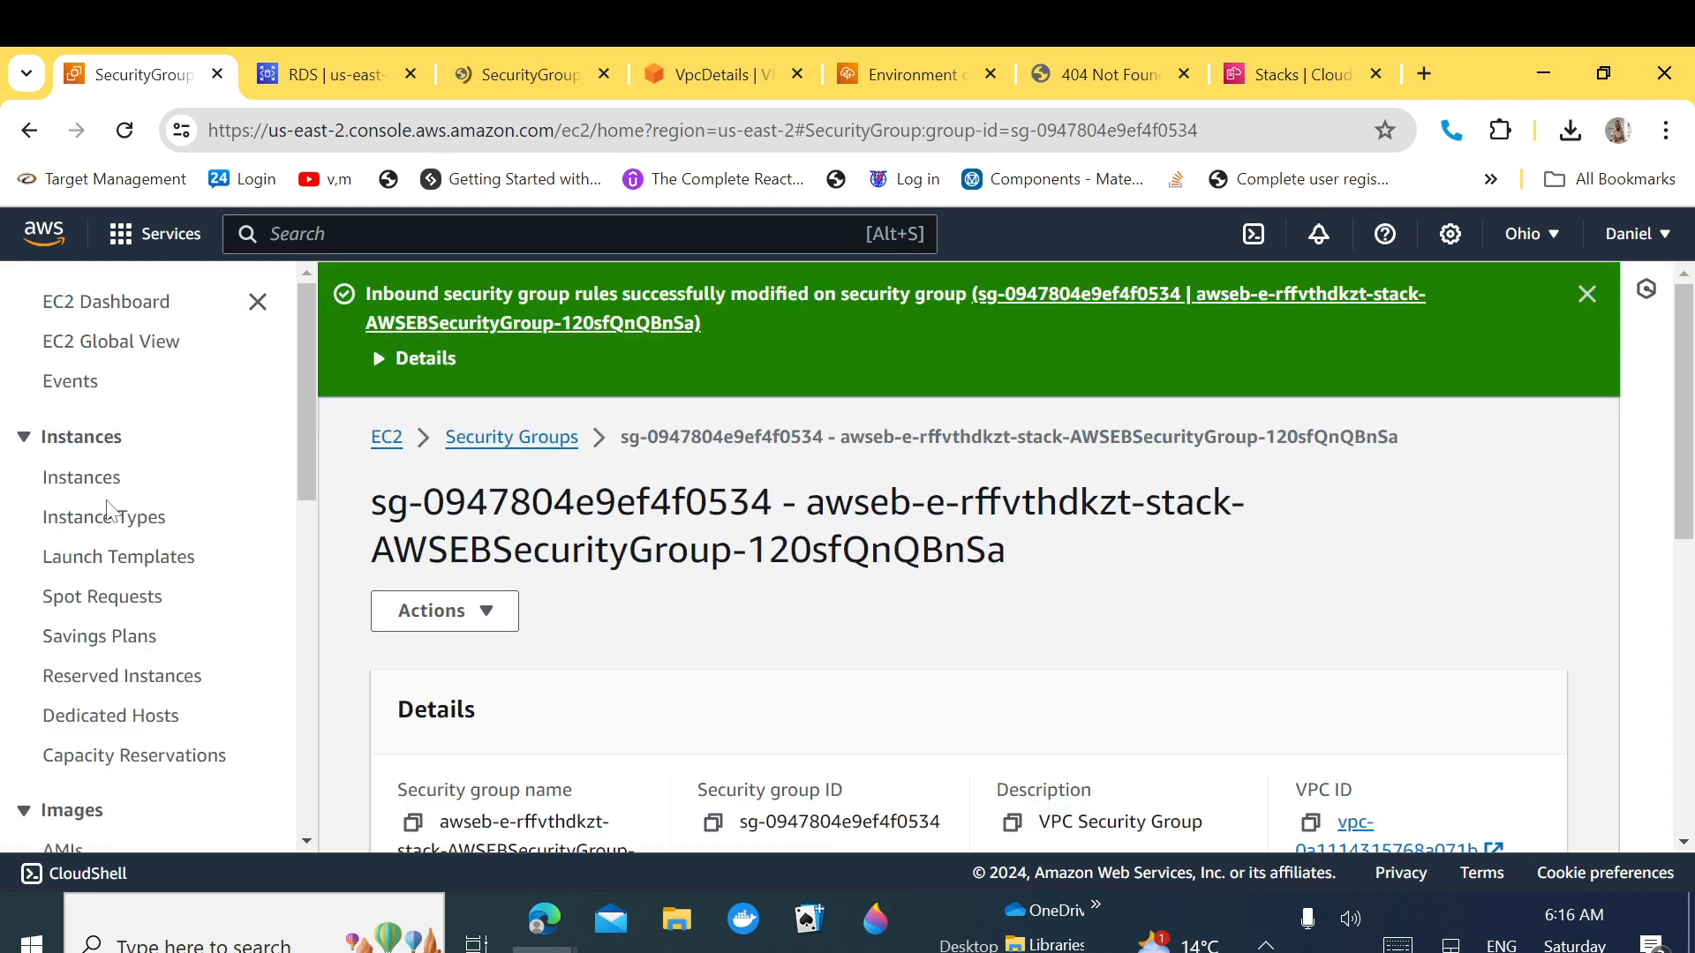
Step: Open the EC2 Instance Connect page for Application-DevOps-Dev-env from the Instances list, using username root
left_click(100, 484)
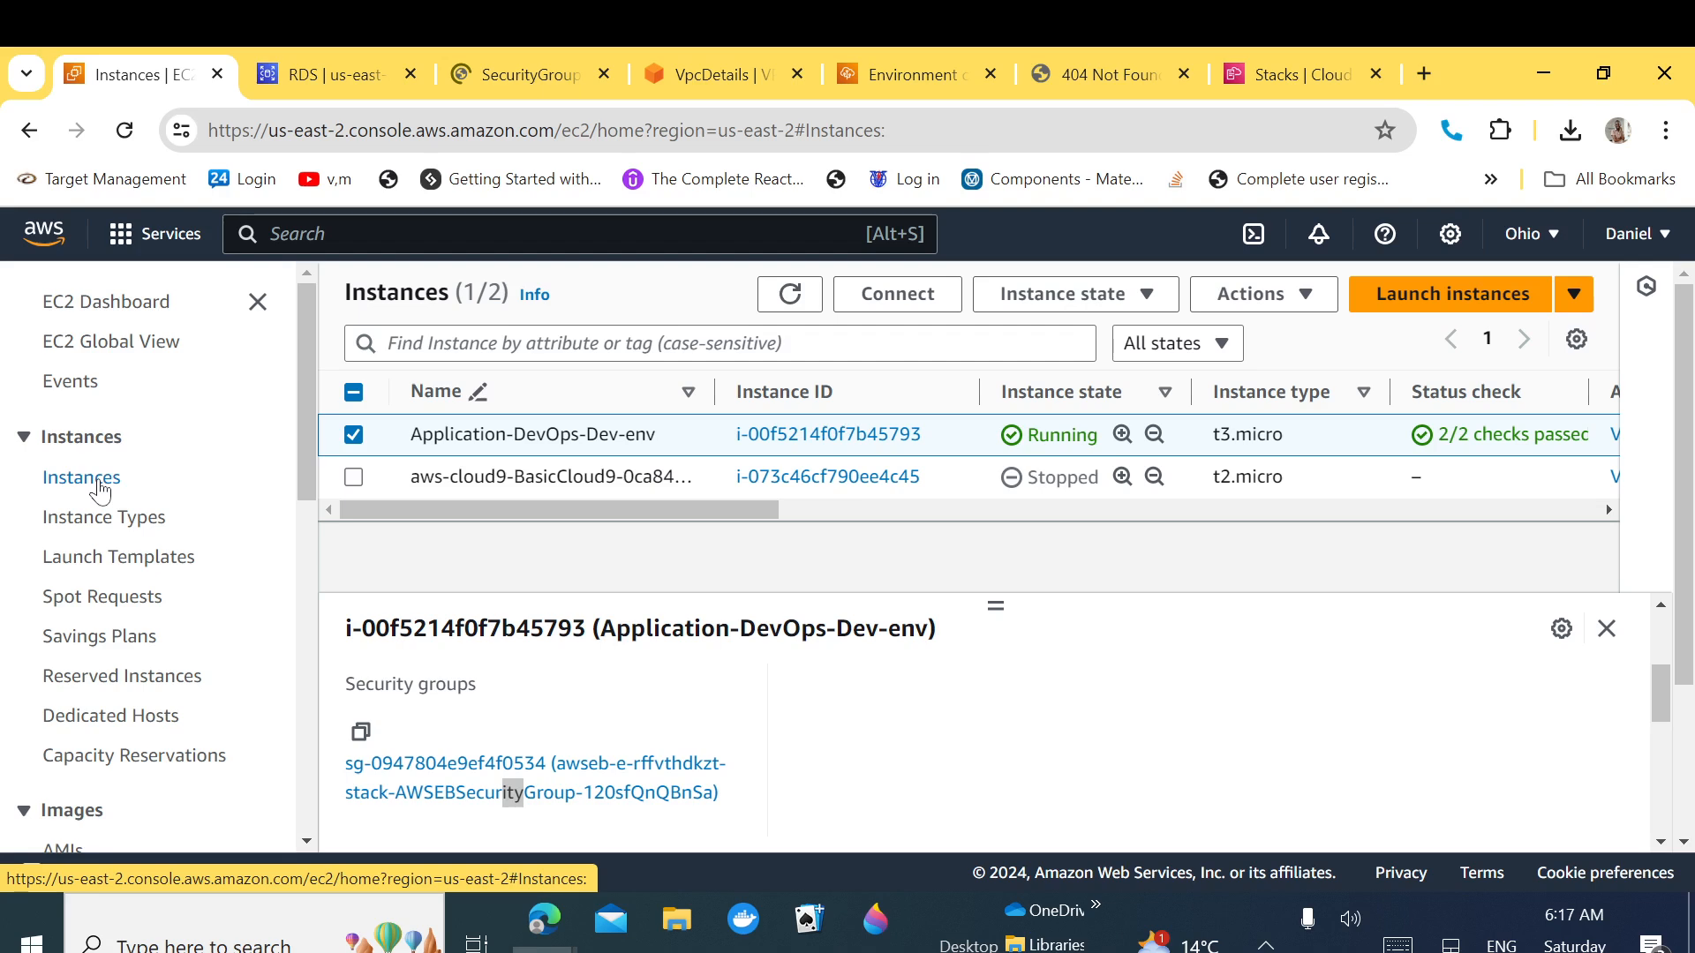
left_click(903, 297)
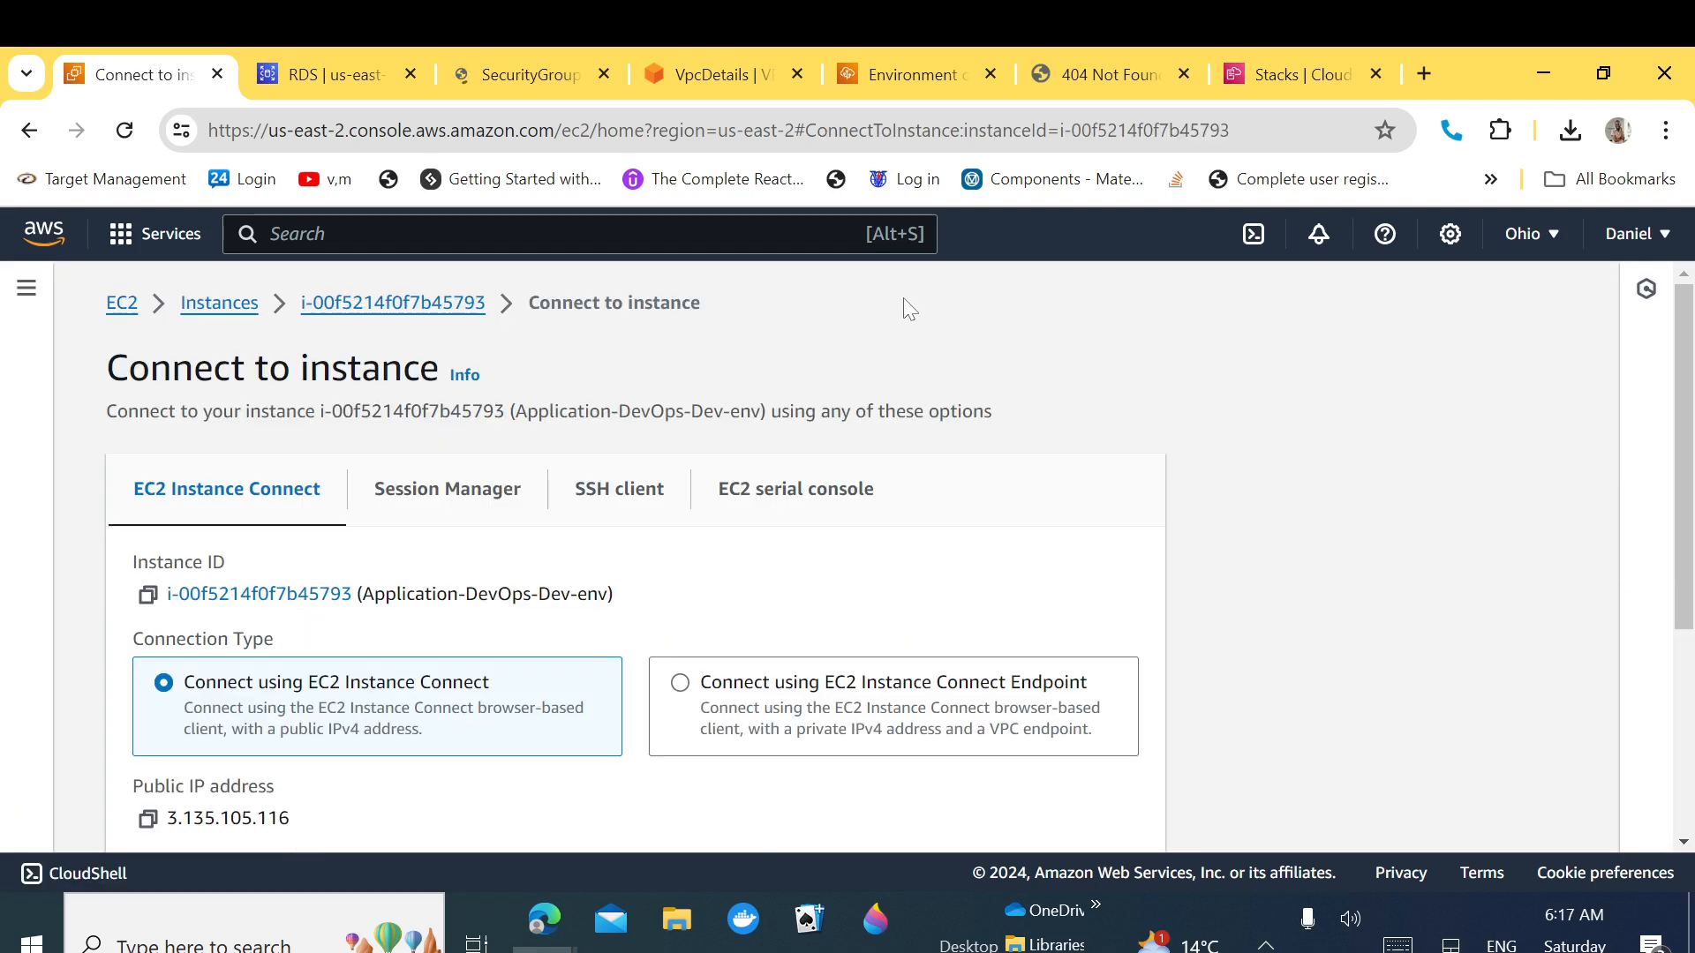
left_click_drag(1682, 435, 1682, 645)
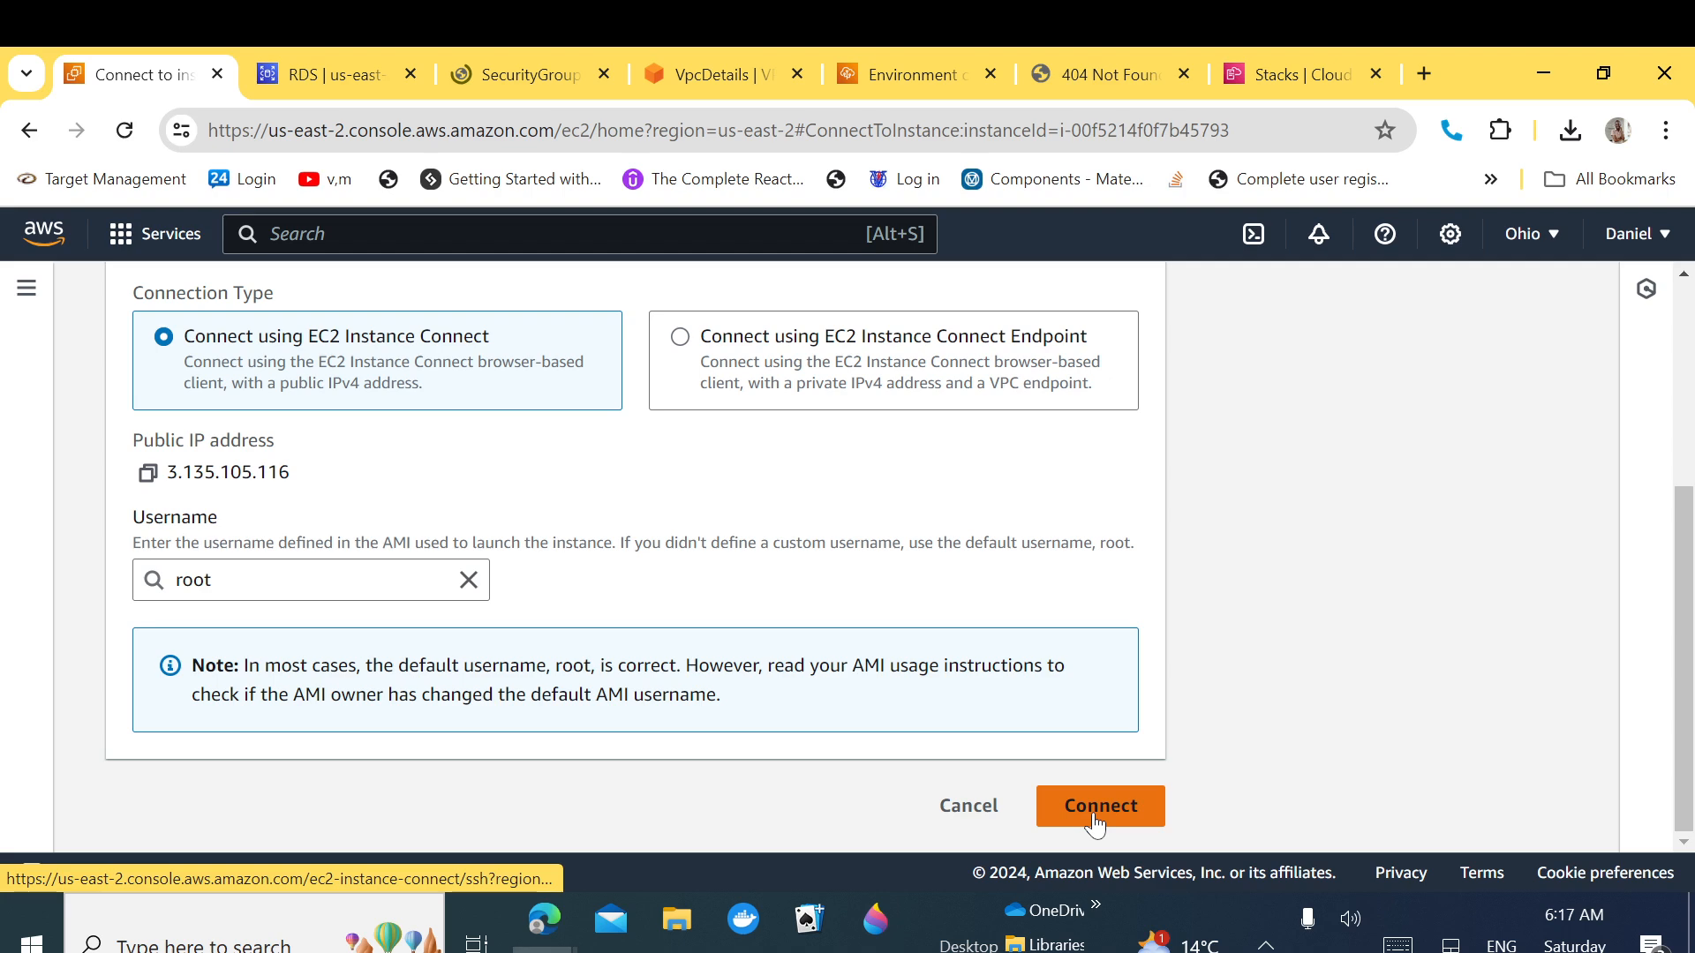
Step: Launch the Instance Connect session as root to i-00f5214f0f7b45793 and switch to its new terminal tab
left_click(1095, 821)
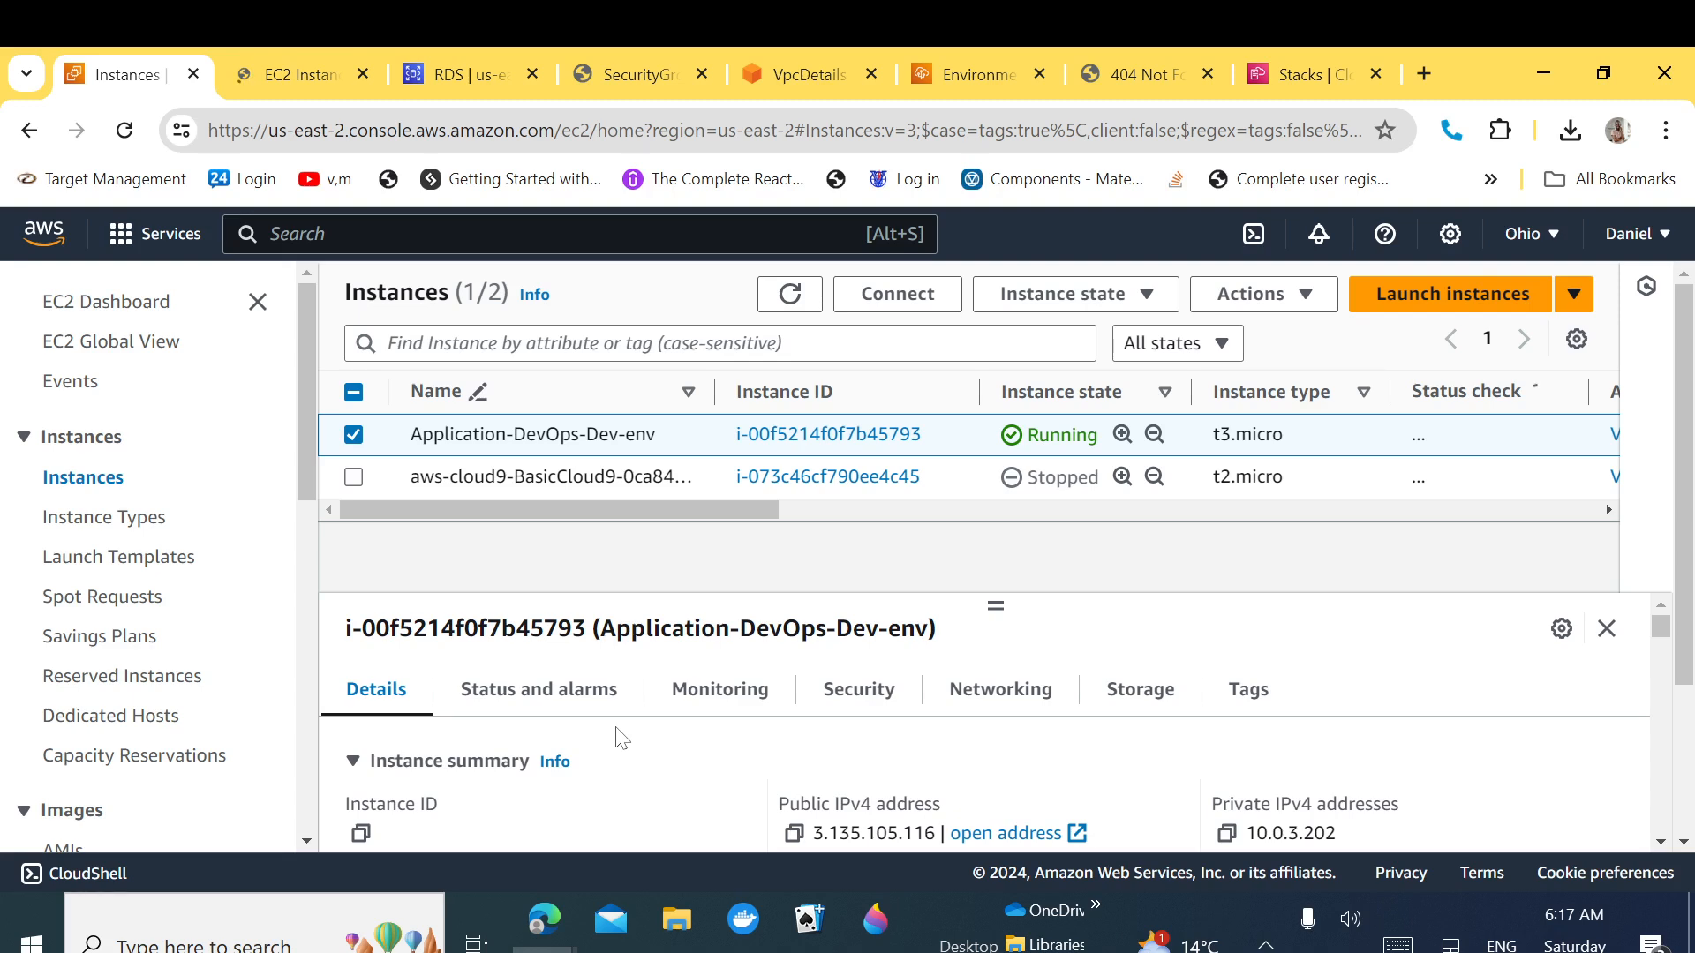
left_click(300, 74)
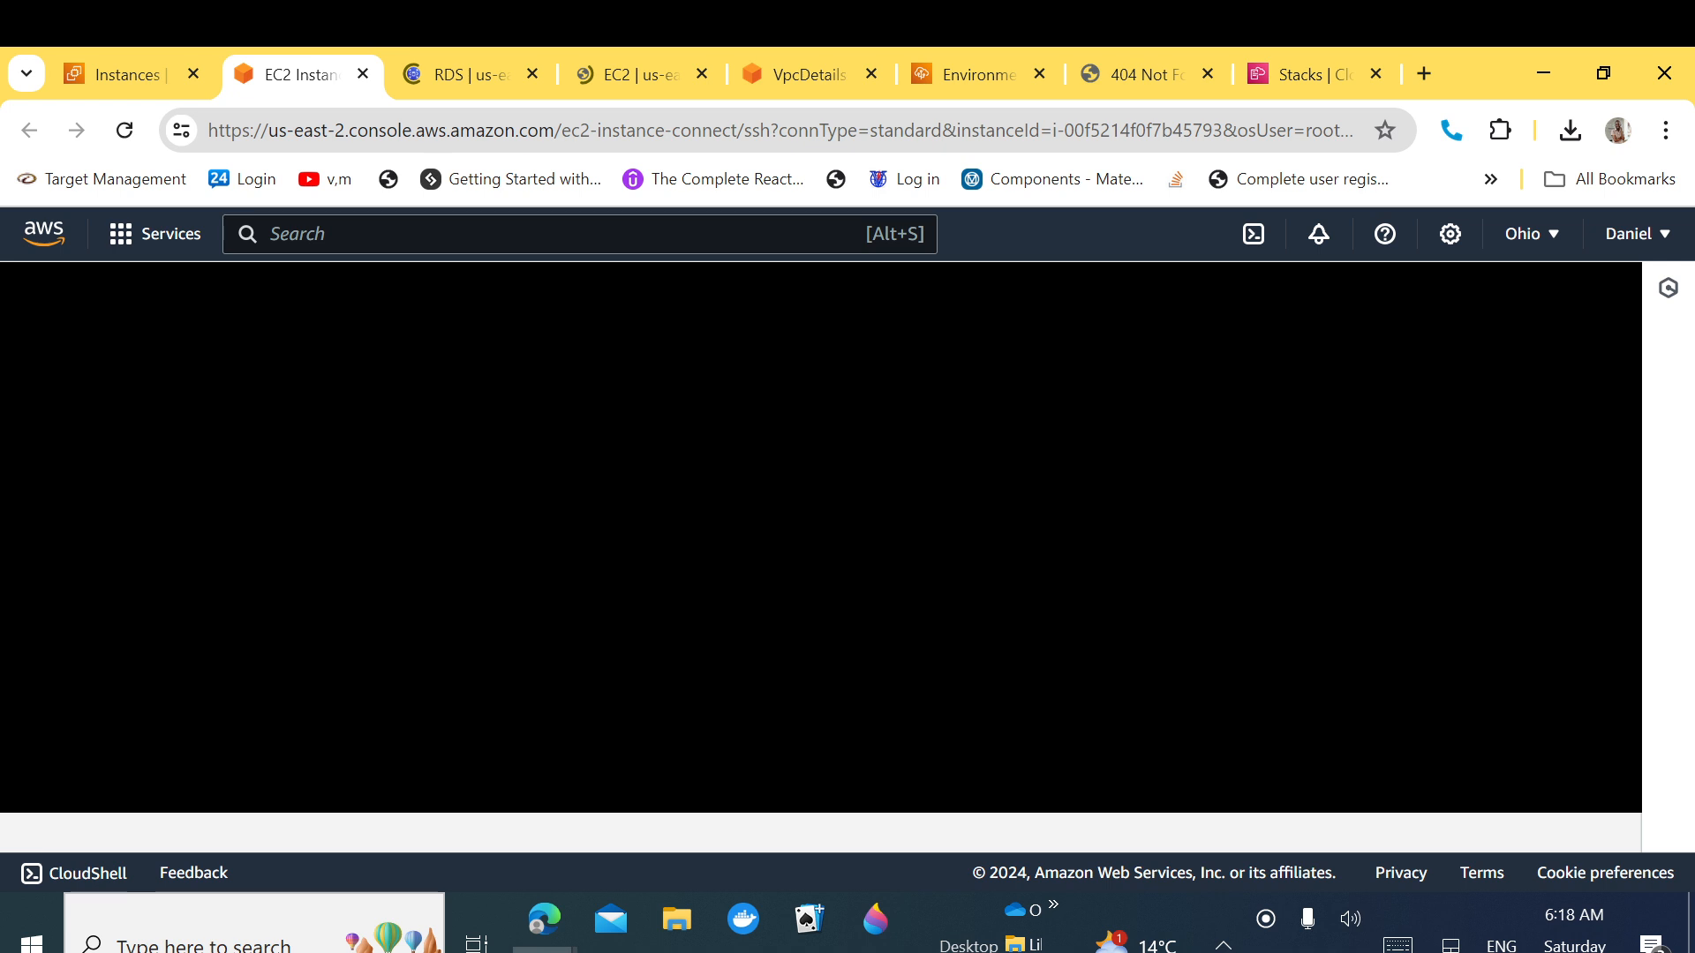